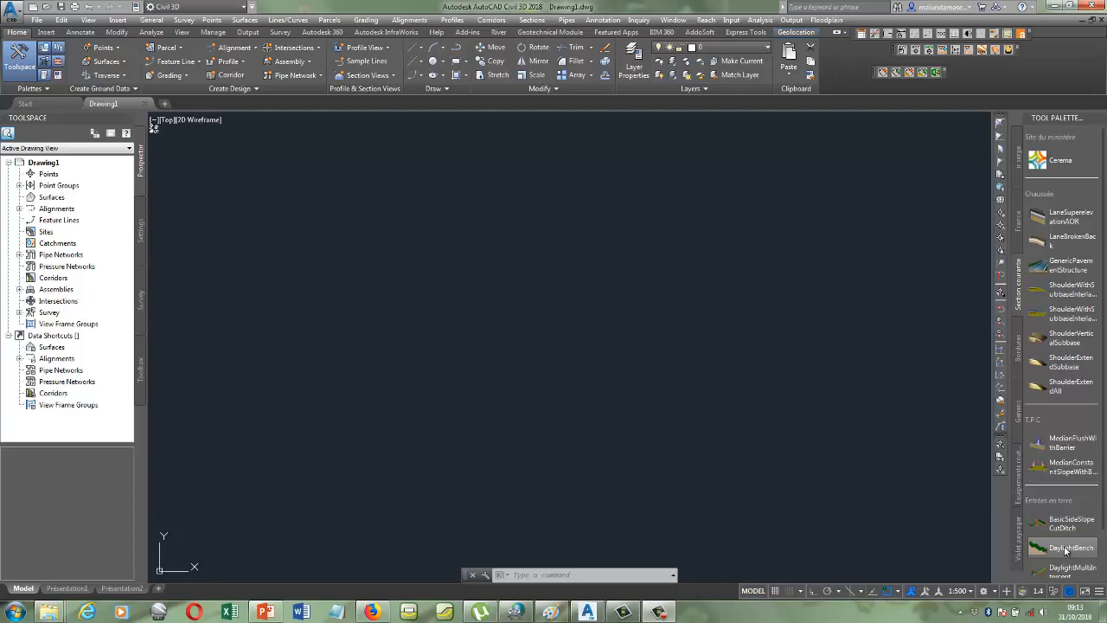
- Switch to Paint, start a new blank image without saving the old sketch, and handwrite "Parcel" on the canvas
left_click(552, 612)
left_click(13, 19)
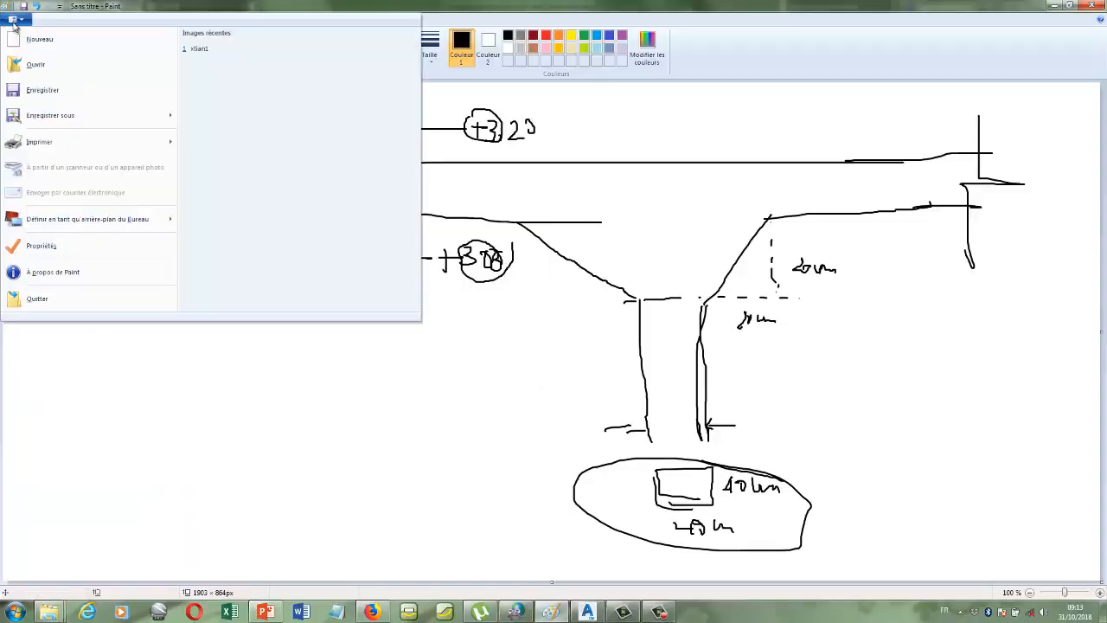
left_click(36, 39)
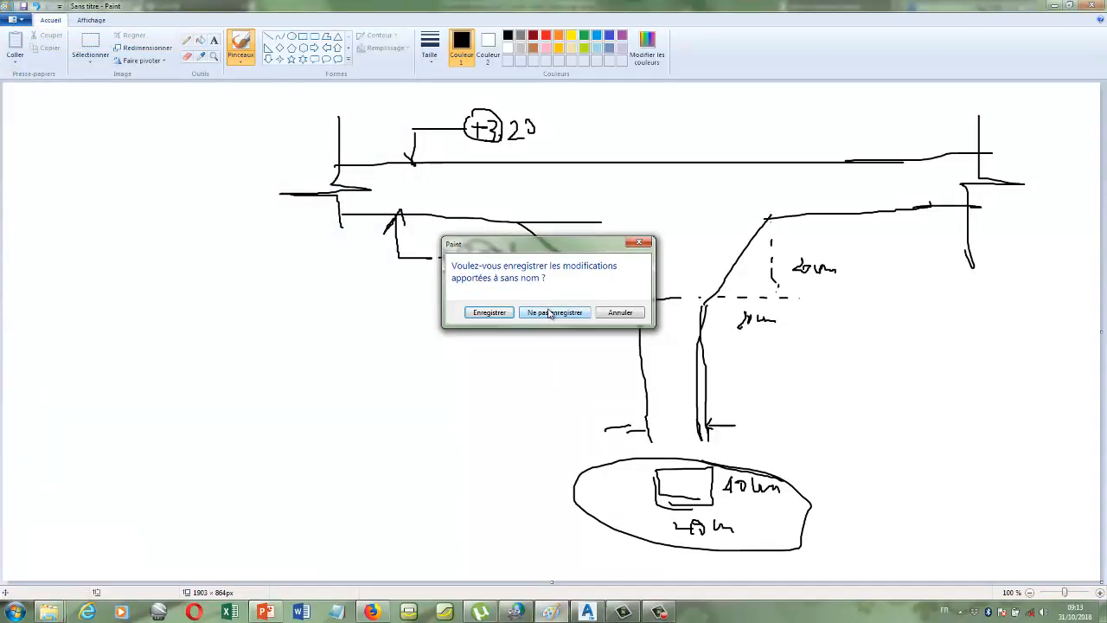
left_click(550, 313)
mouse_move(284, 157)
left_mouse_down()
mouse_move(280, 187)
mouse_move(286, 170)
mouse_move(338, 200)
mouse_move(365, 155)
mouse_move(371, 204)
left_mouse_up()
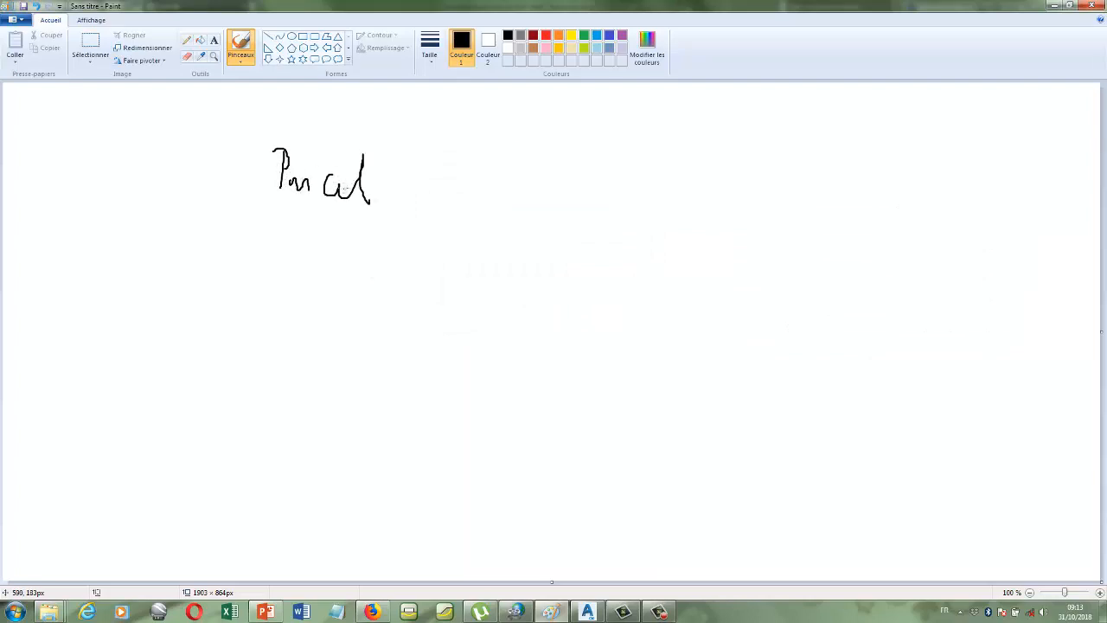
- Open the course-plan Word document from the Videos library and examine the chapter list around "Création des parcelles" and the domain table
mouse_move(52, 610)
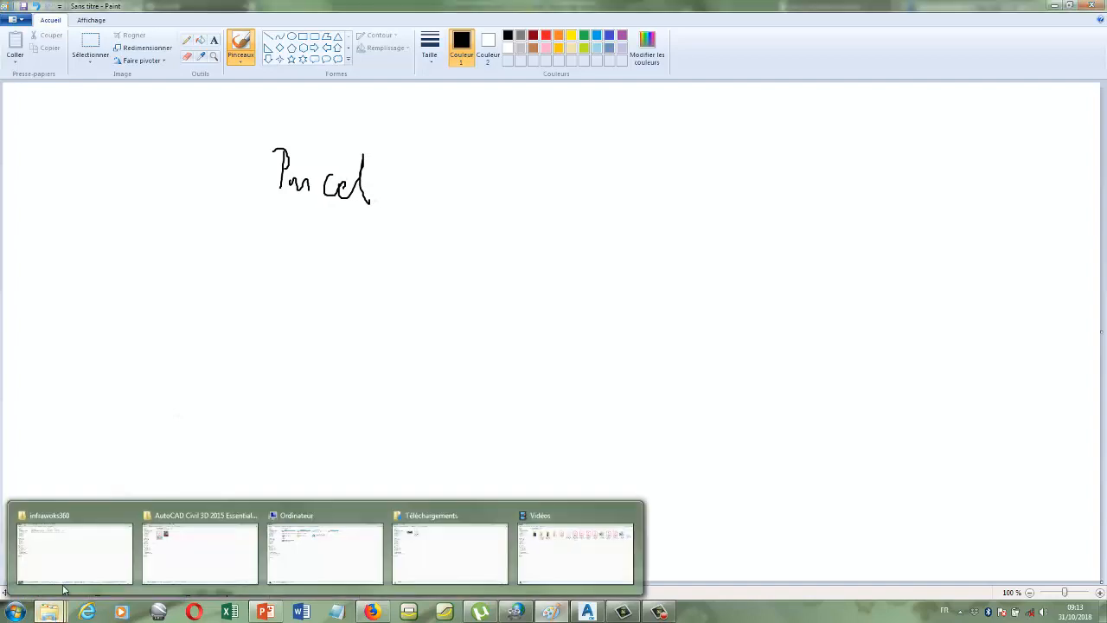
left_click(75, 566)
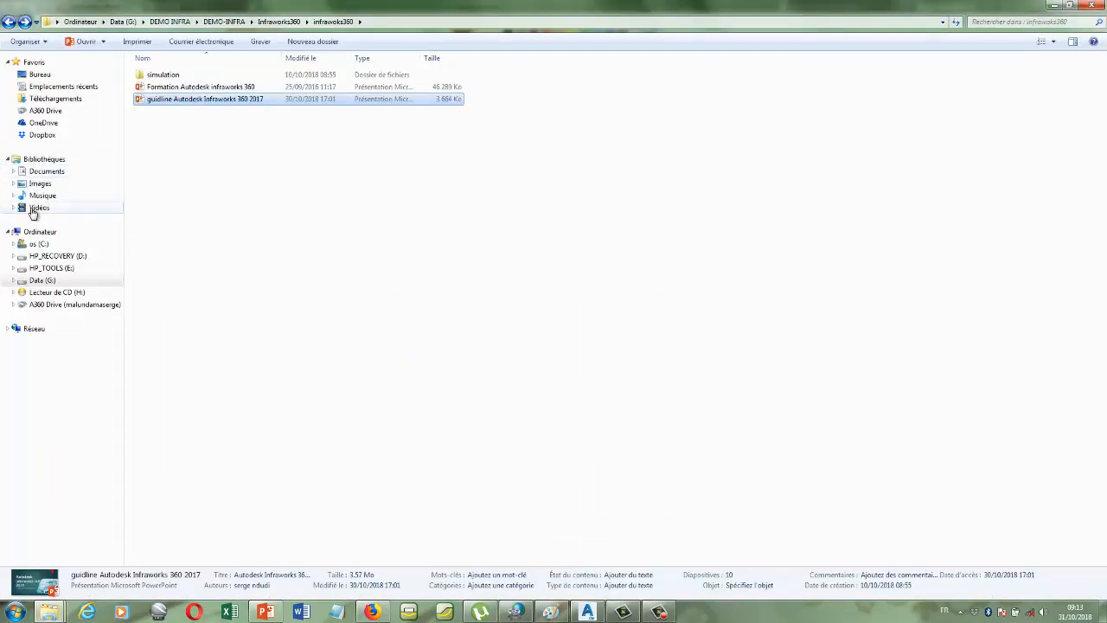
left_click(39, 209)
double_click(155, 121)
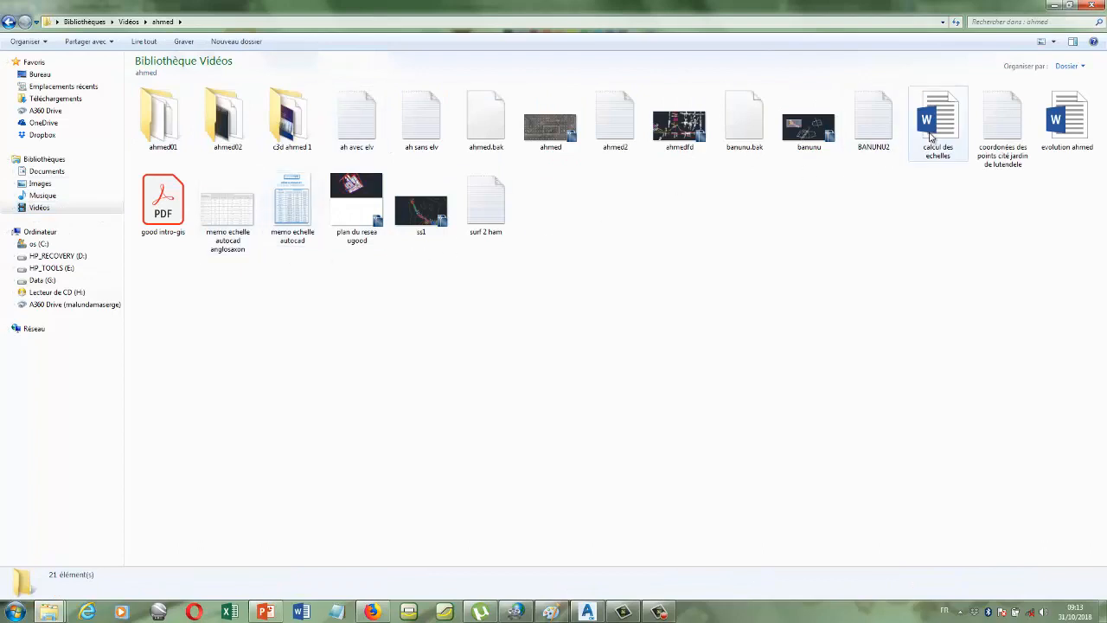
double_click(1063, 128)
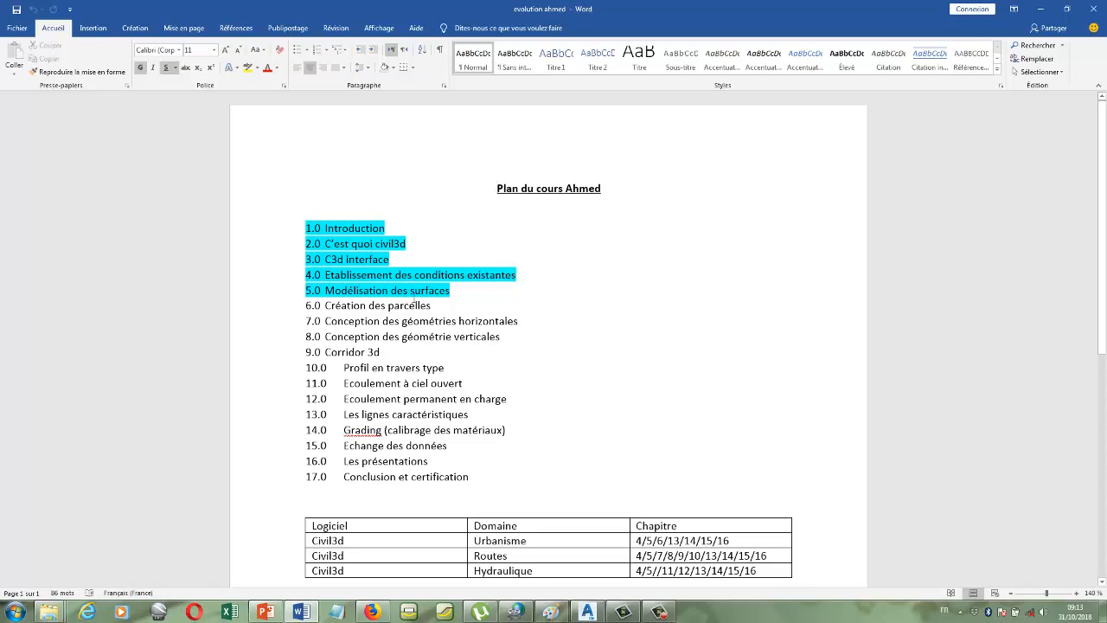
left_click_drag(437, 307, 325, 307)
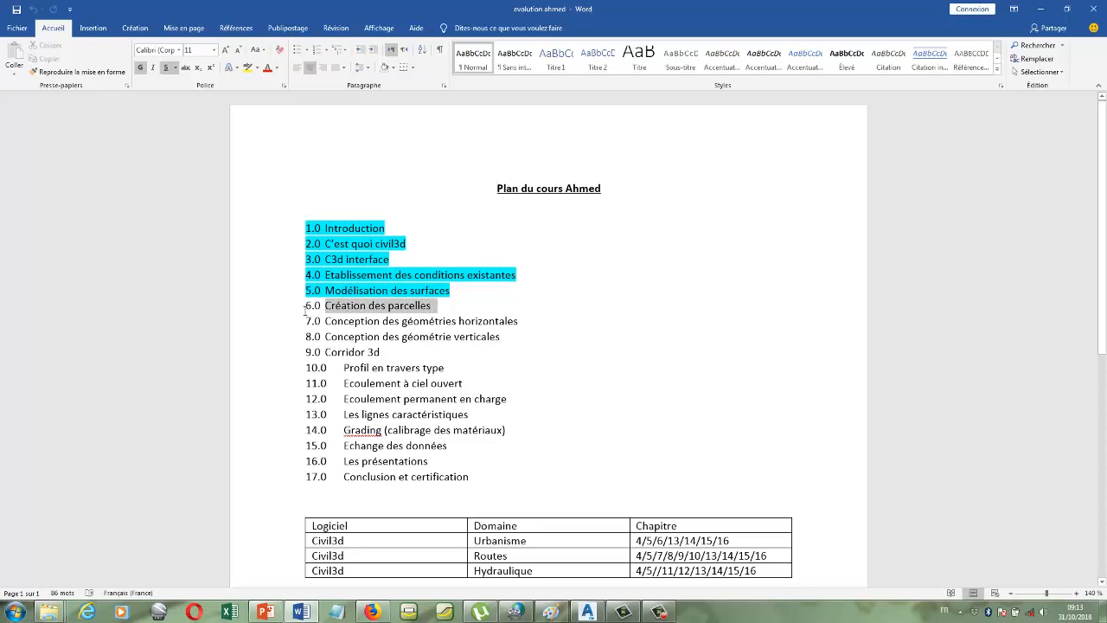
scroll(582, 363, "down", 3)
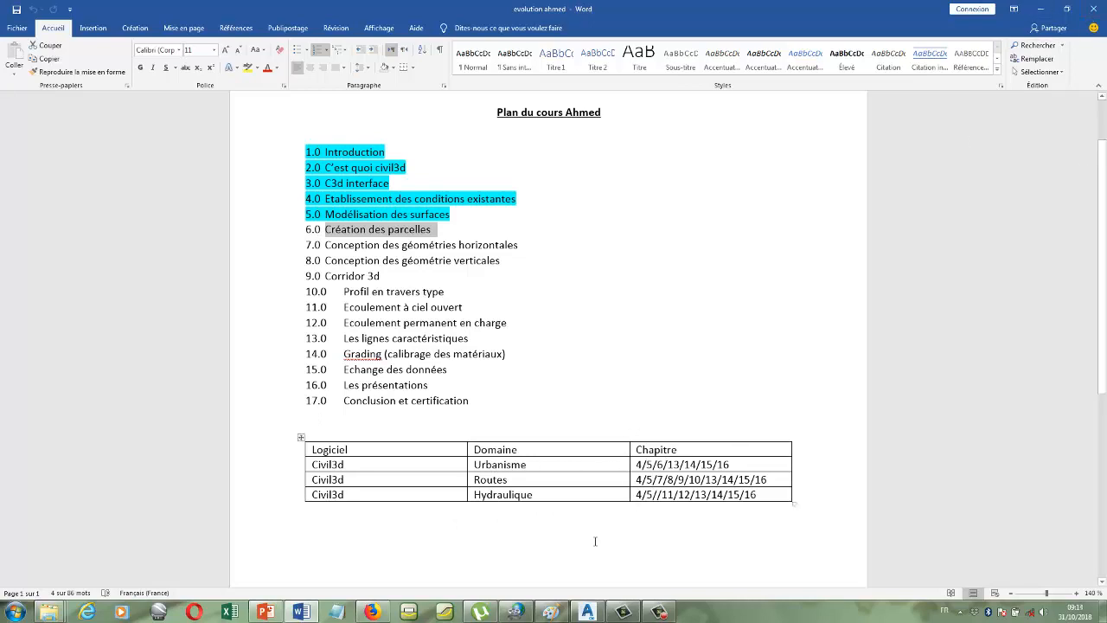
- Switch to Civil 3D and draw a wide rectangle about 49 units high in the upper part of the empty drawing
left_click(587, 611)
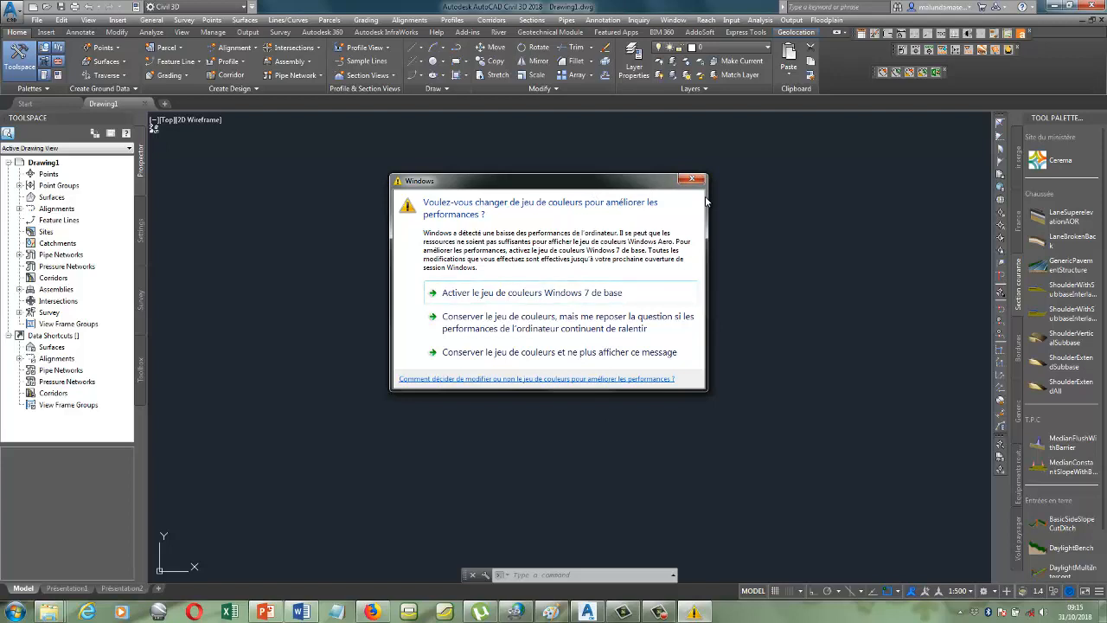
left_click(696, 178)
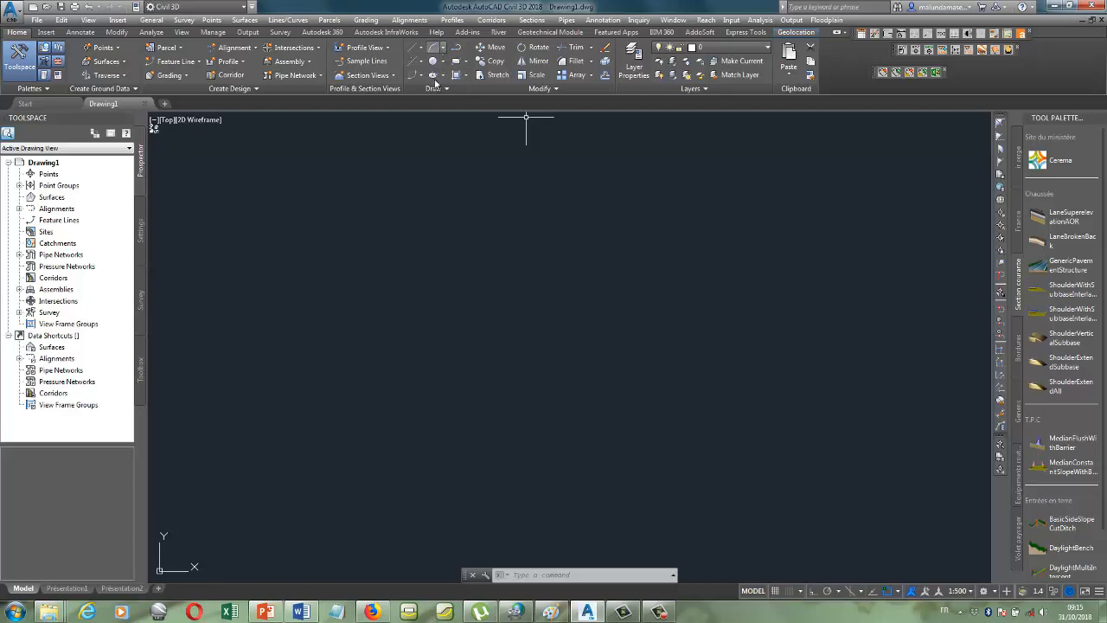
left_click(455, 60)
left_click(389, 203)
left_click(535, 259)
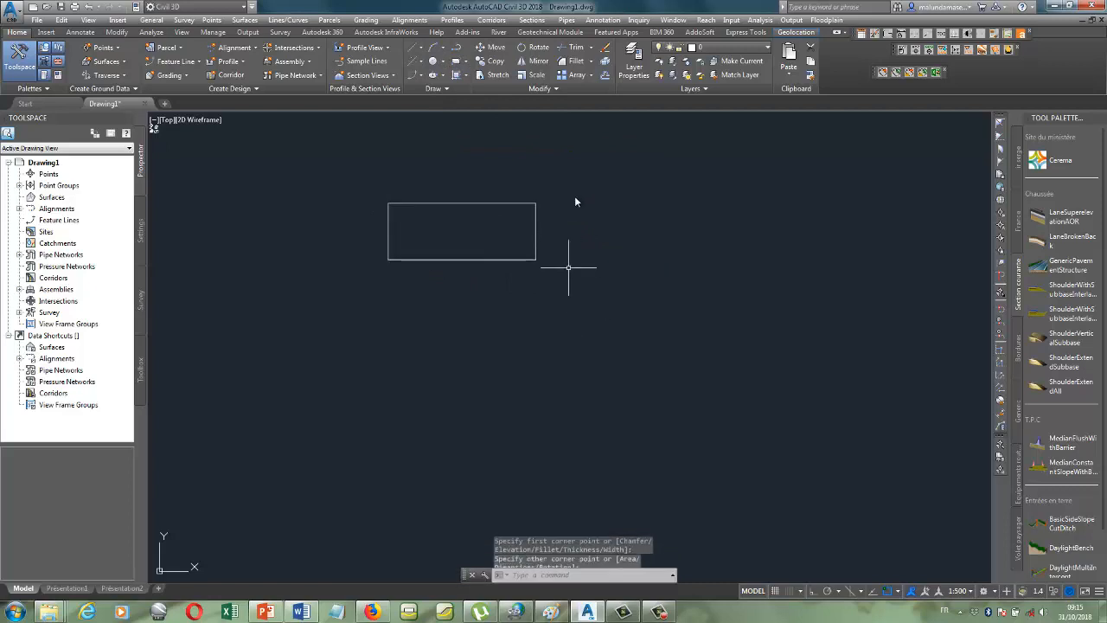
- Draw two more rectangles of the same height in a row, each starting from the previous rectangle's upper-right corner
left_click(456, 61)
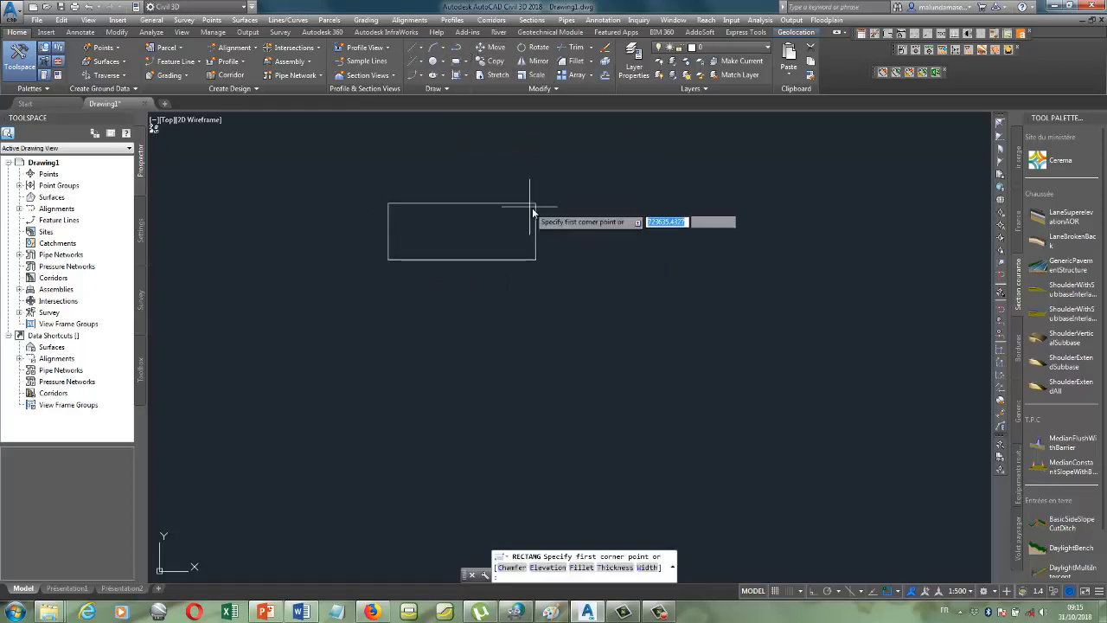
left_click(536, 205)
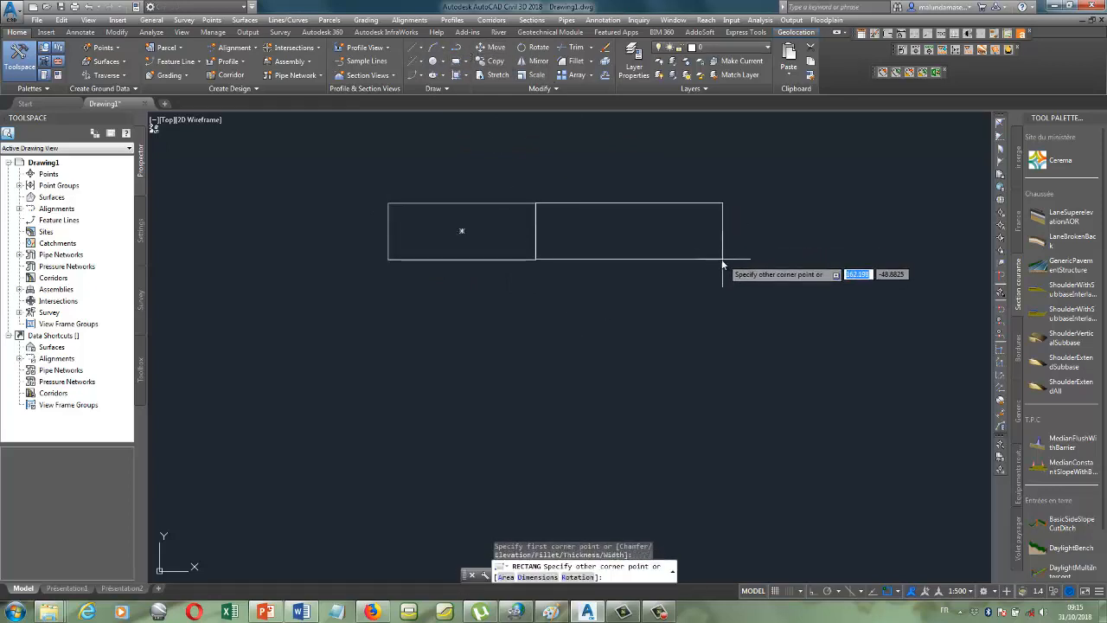
left_click(669, 259)
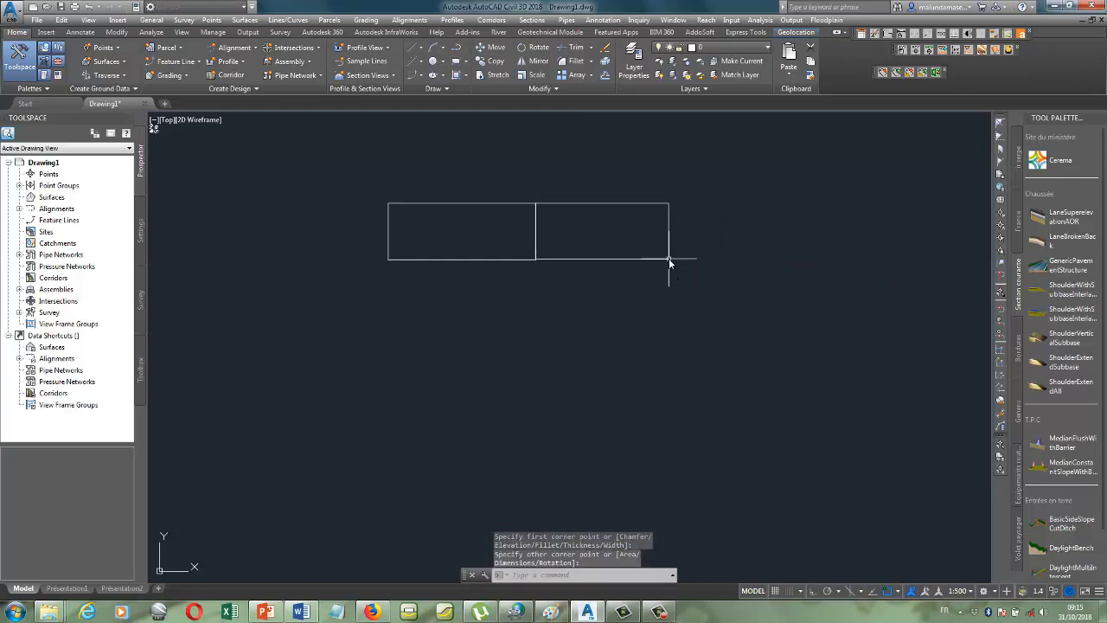
left_click(461, 61)
left_click(669, 204)
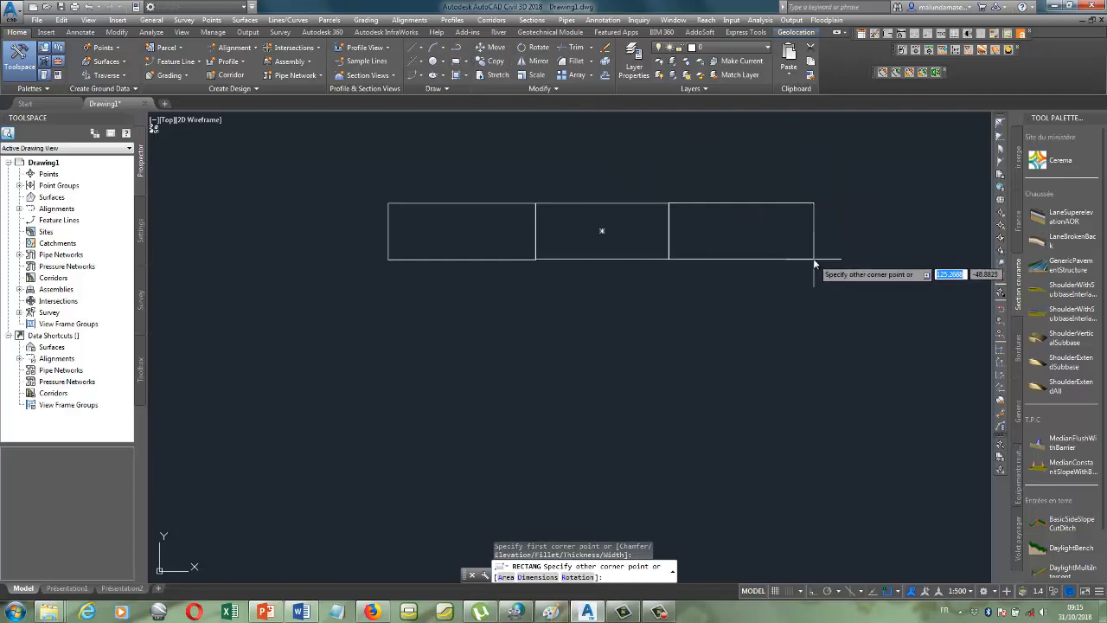
left_click(813, 259)
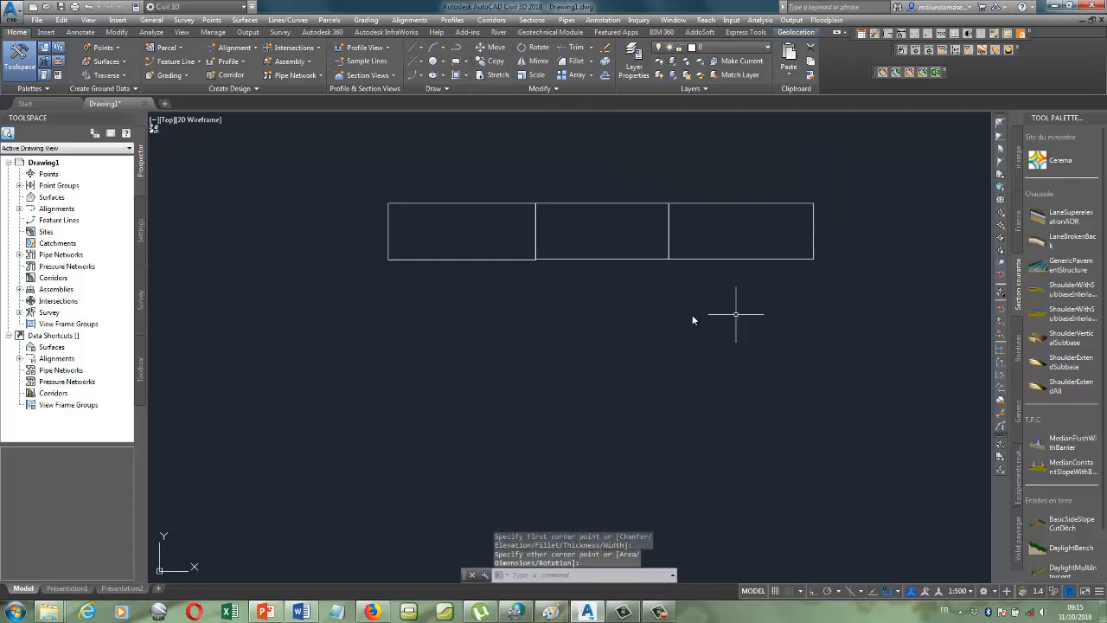
- Draw a large, slightly tilted four-sided polyline below the row of rectangles, ending at its start point
left_click(456, 48)
left_click(393, 349)
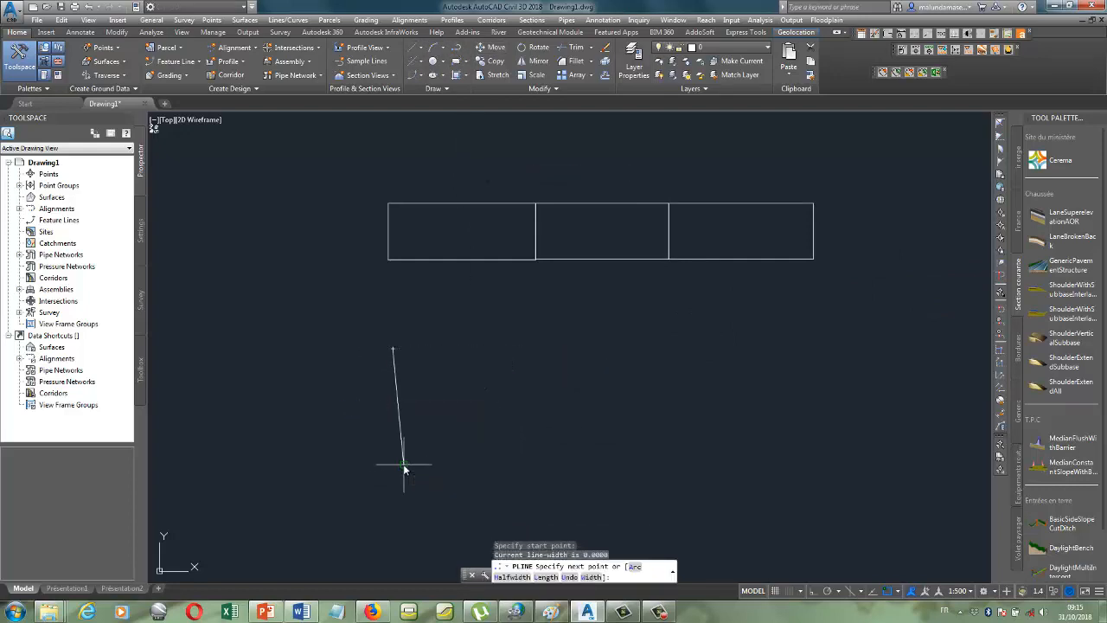
left_click(403, 464)
left_click(801, 454)
left_click(793, 334)
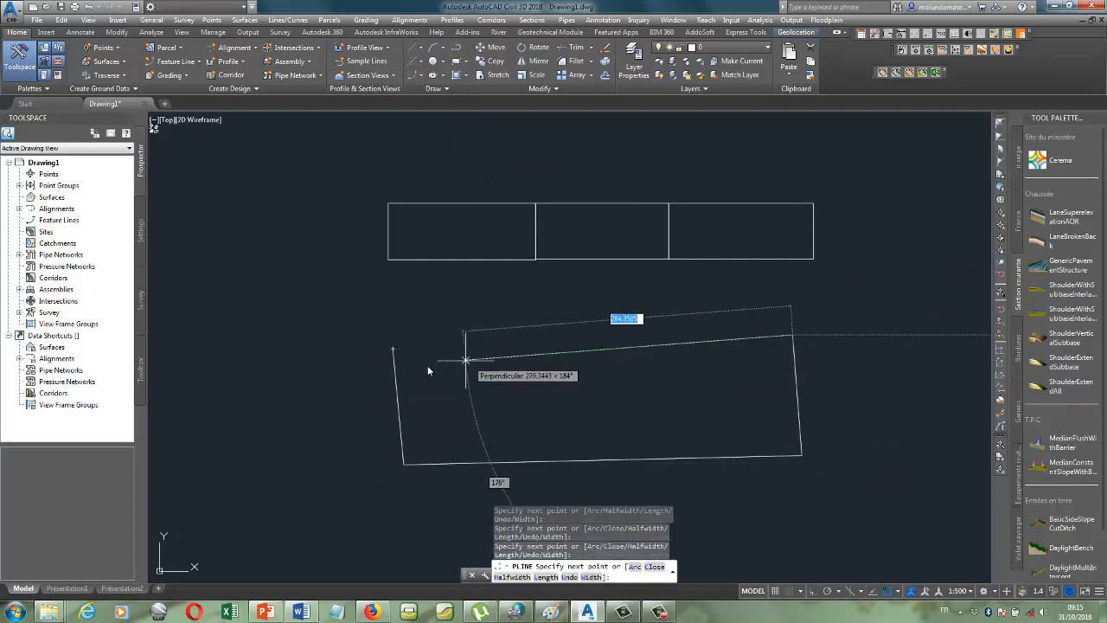
left_click(395, 350)
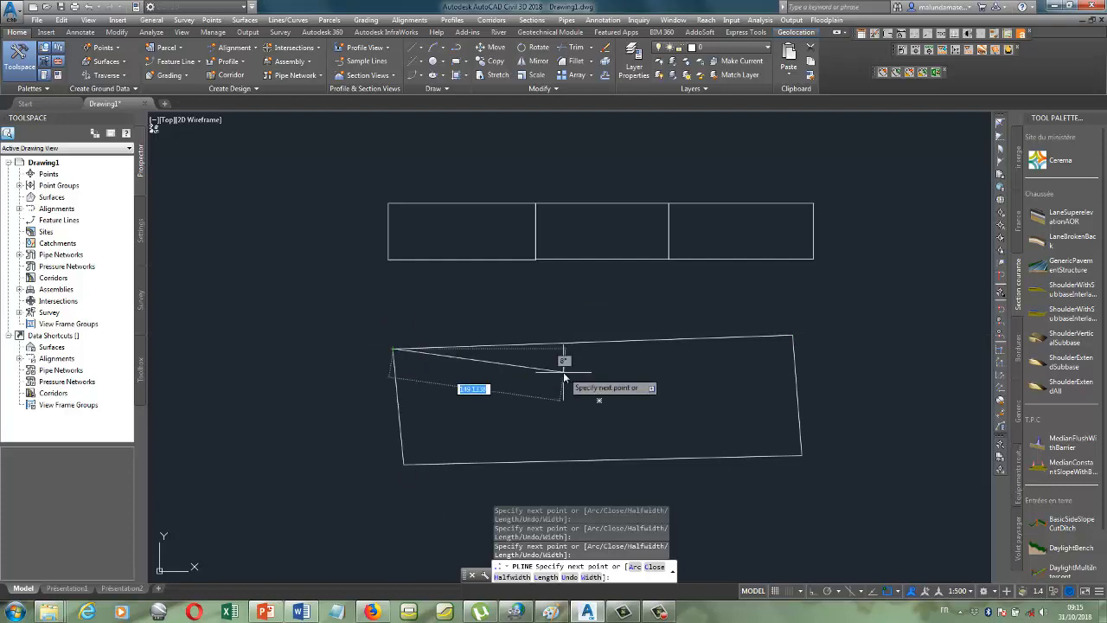
key("Escape")
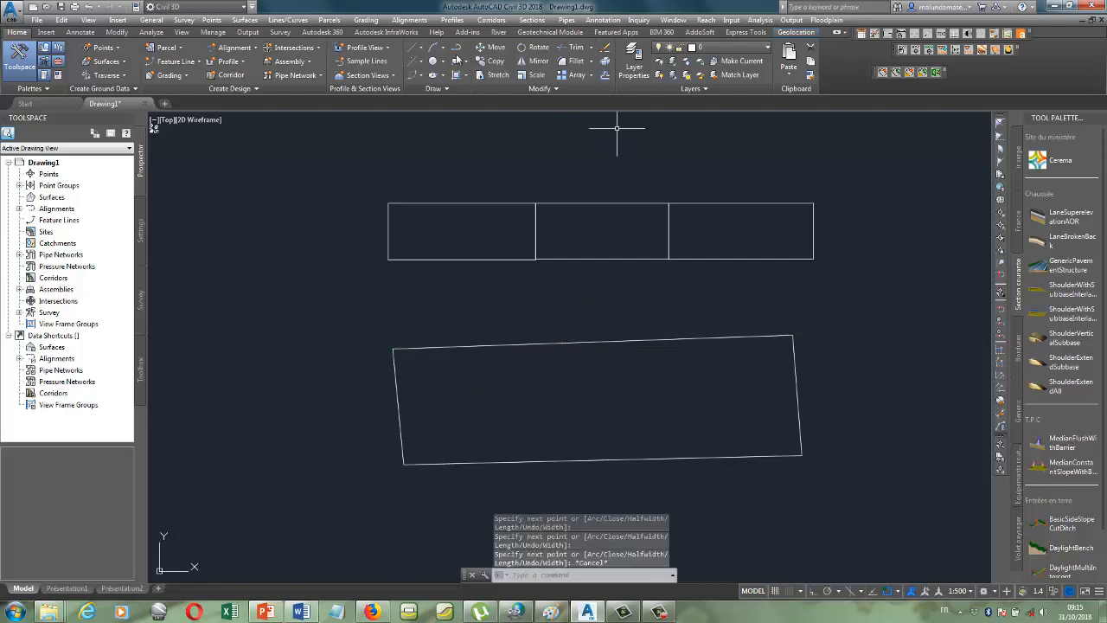
- Draw a diagonal line that crosses the upper and lower sides of the large four-sided polyline and extends past both
left_click(421, 50)
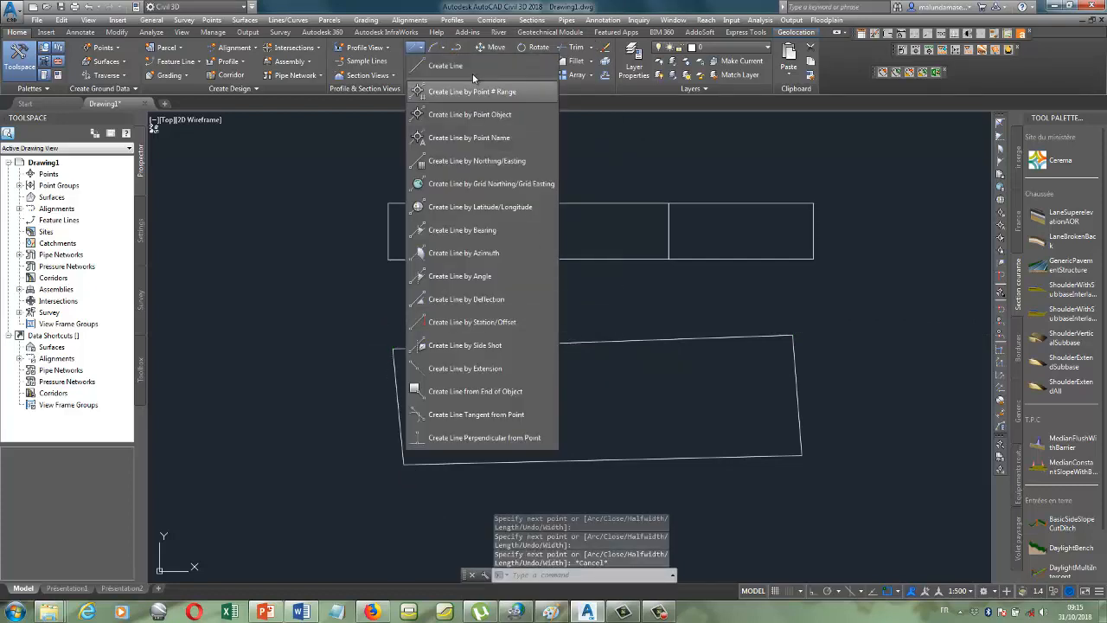
key("Escape")
type("l")
key("Return")
left_click(539, 299)
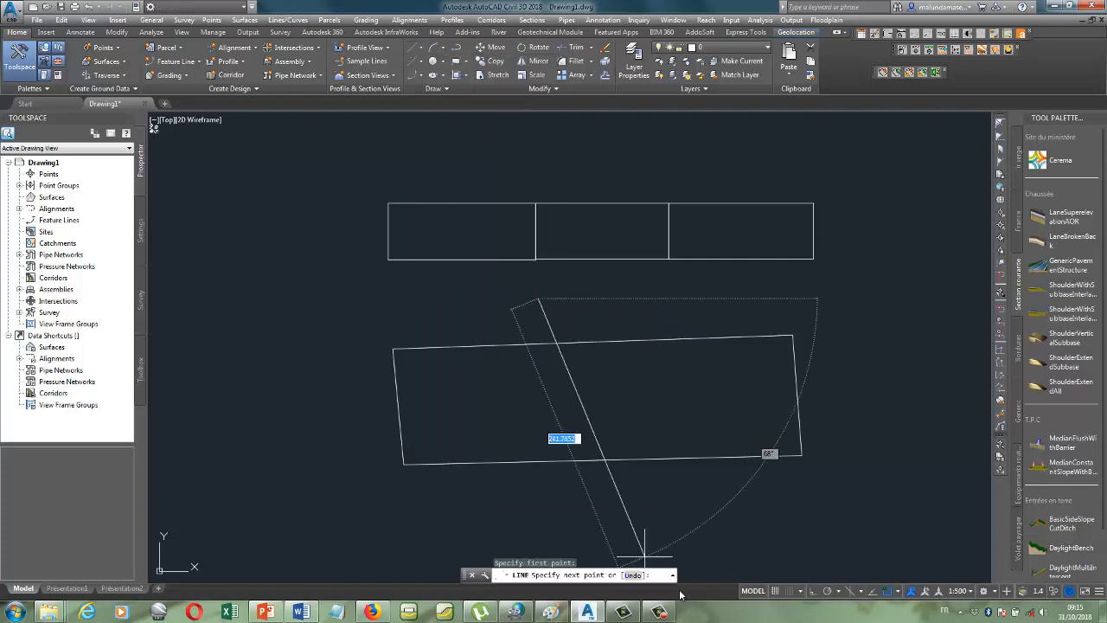
left_click(659, 550)
key("Escape")
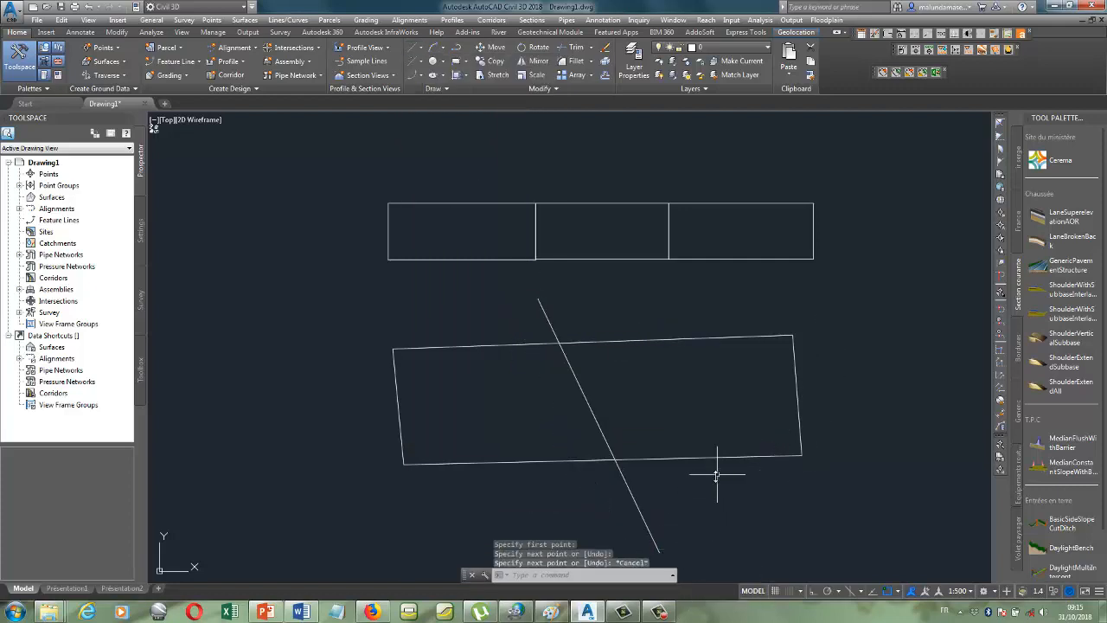
- Draw two single-segment polylines that cross in an X to the right of the row of rectangles
scroll(524, 372, "up", 4)
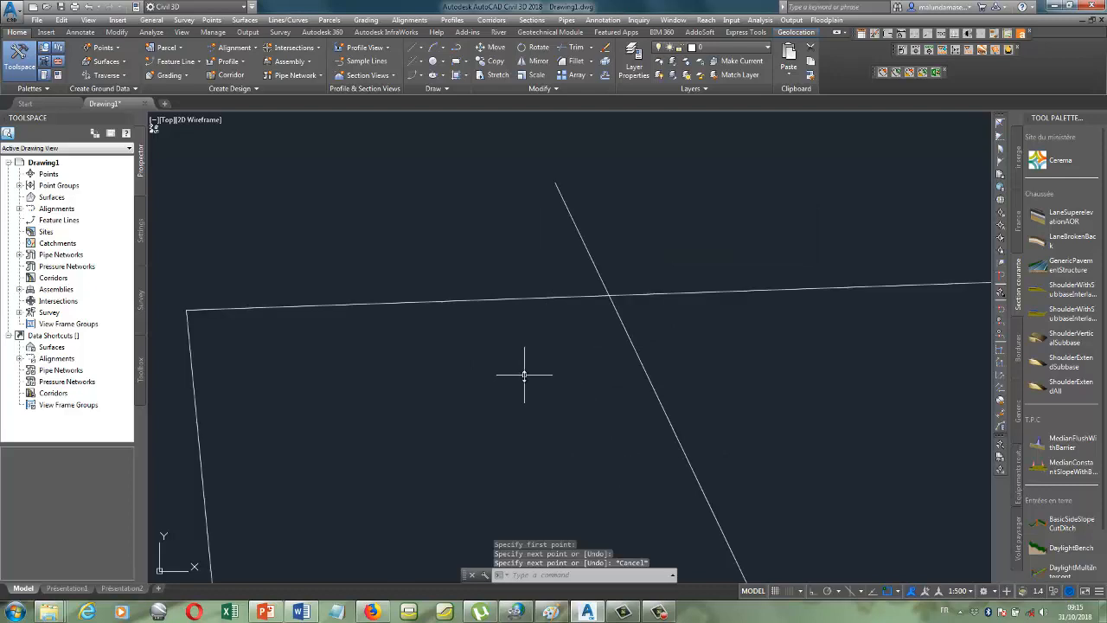
scroll(539, 343, "down", 6)
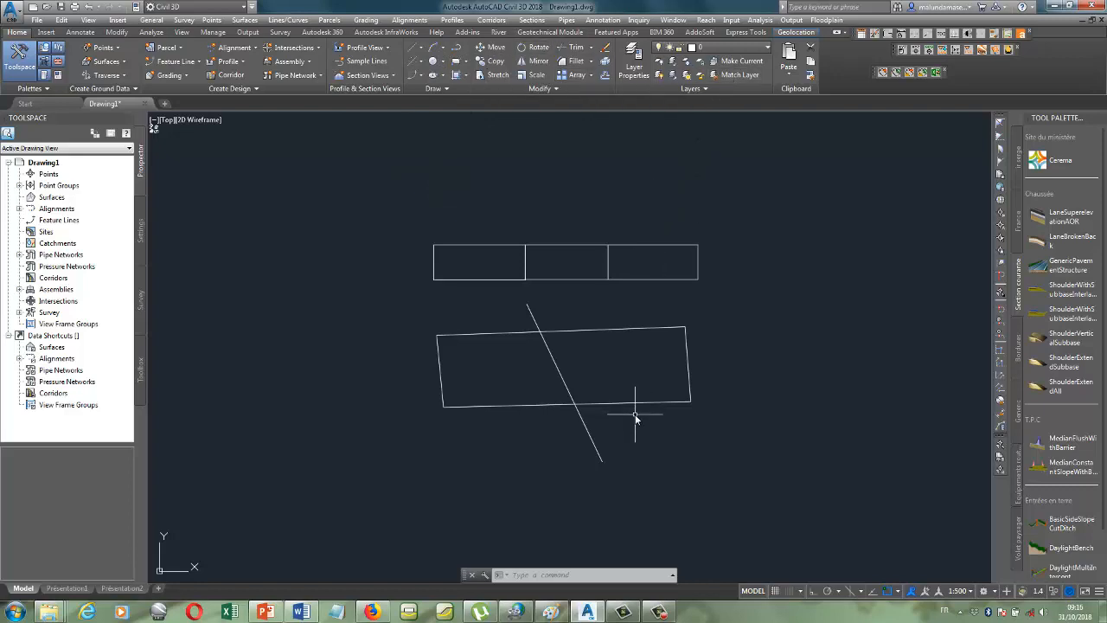
left_click(456, 49)
left_click(761, 266)
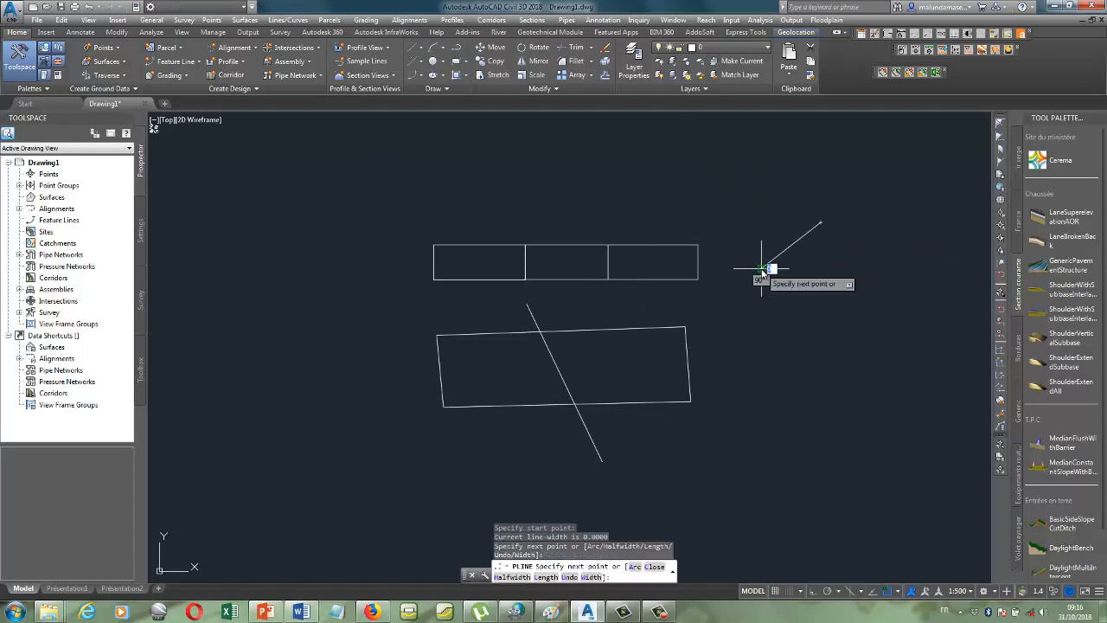
left_click(820, 224)
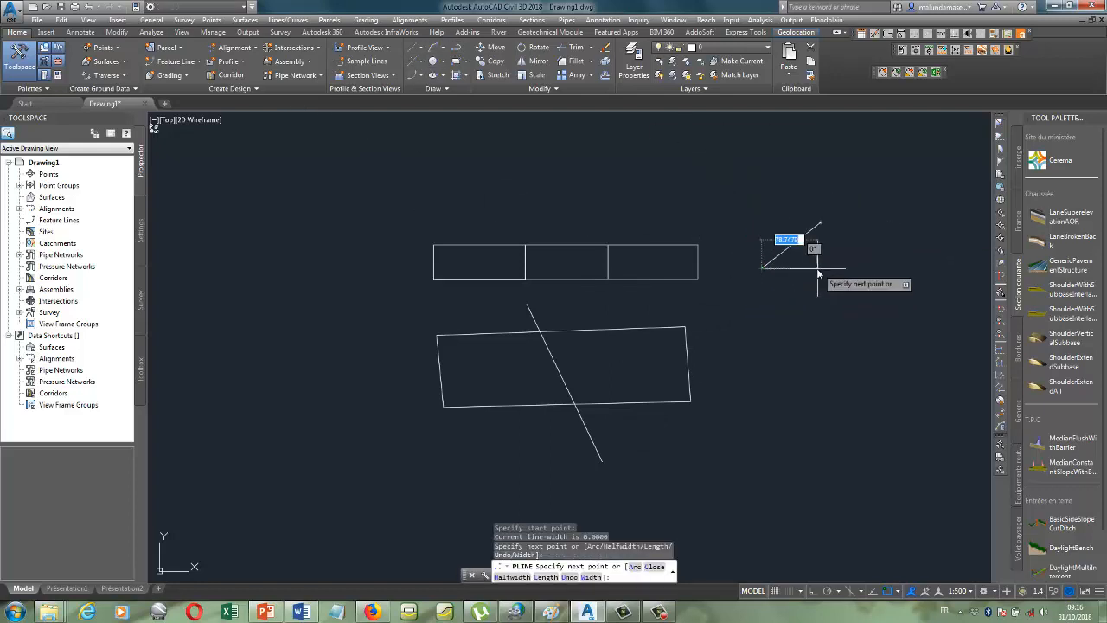
key("Return")
left_click(456, 49)
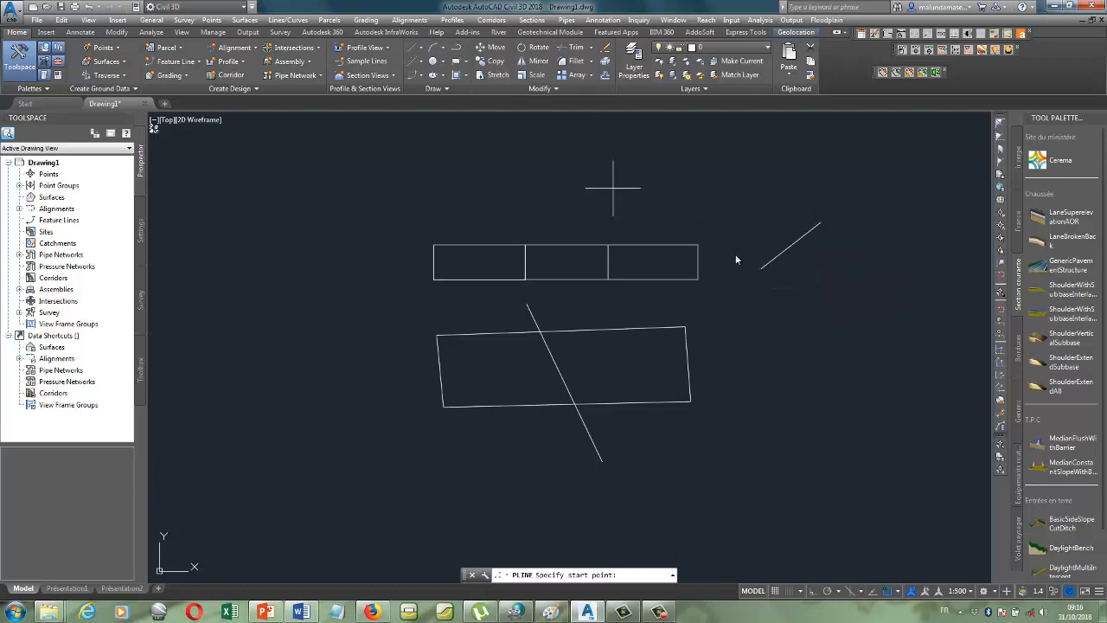
left_click(757, 224)
left_click(807, 278)
key("Escape")
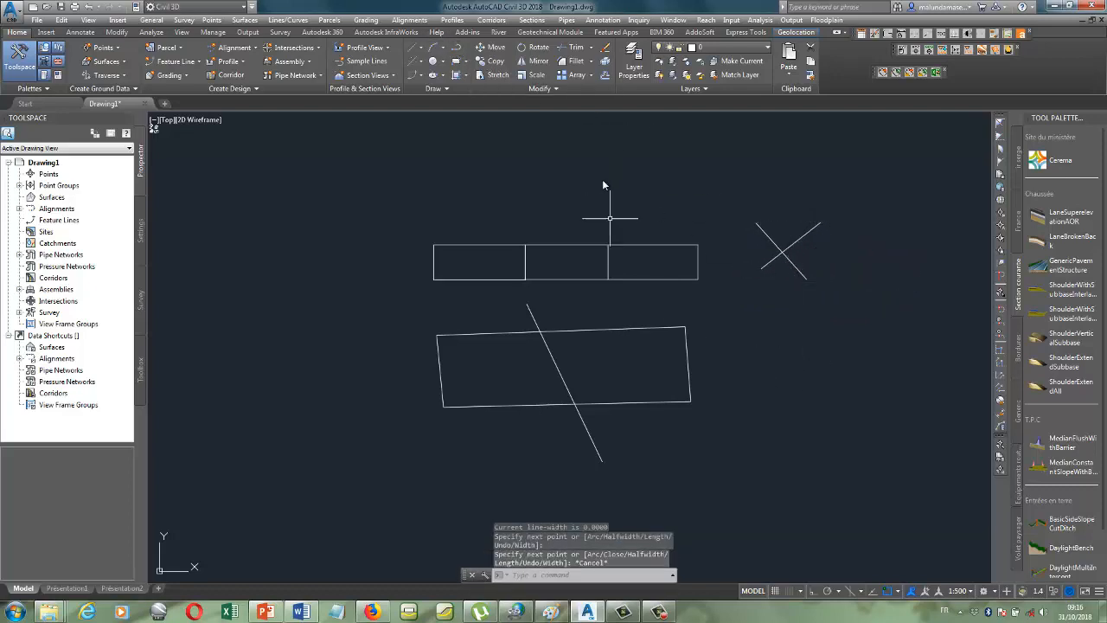
- Draw an open two-segment V-shaped polyline below the X, to the right of the large four-sided figure
key("Return")
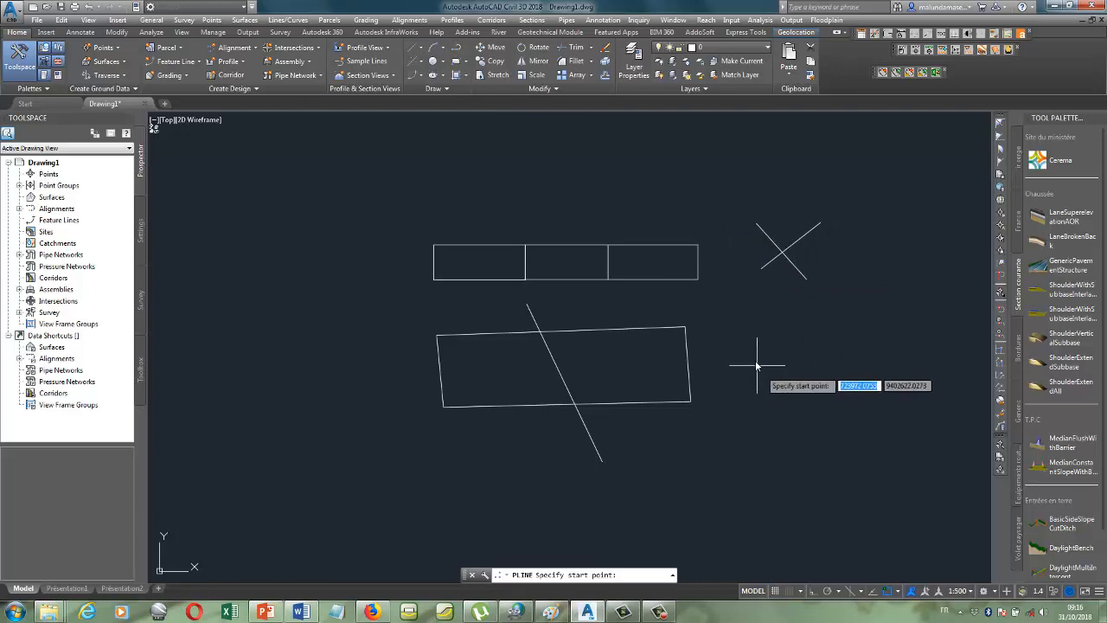
left_click(755, 360)
left_click(769, 421)
left_click(938, 333)
key("Escape")
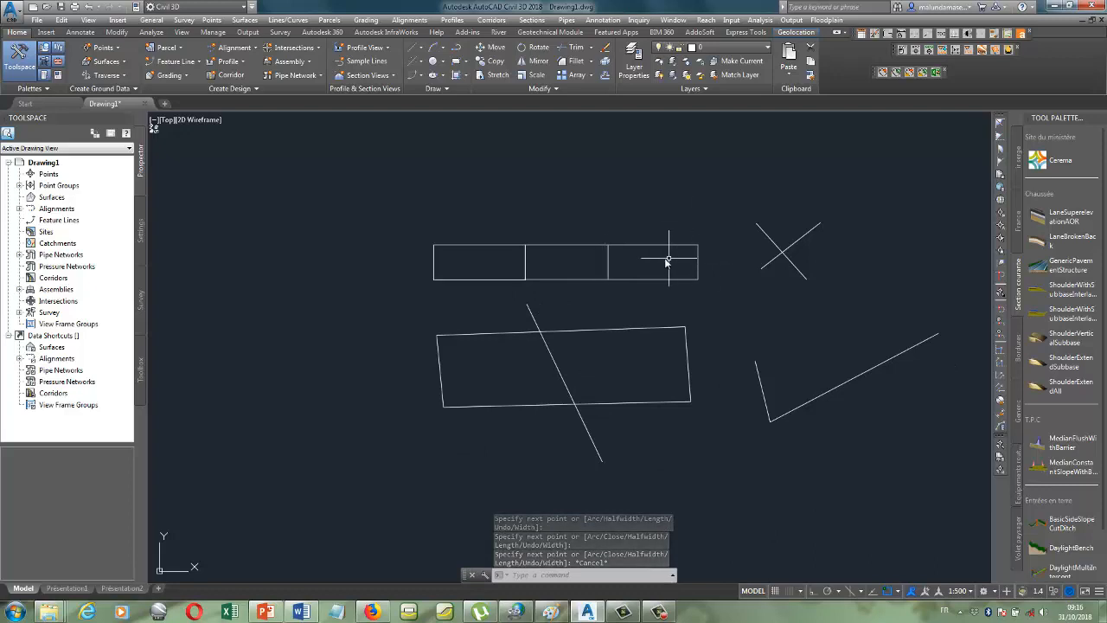
- Select the right-hand and middle rectangles of the row to examine the edge they share
scroll(663, 260, "up", 3)
scroll(554, 247, "up", 2)
left_click(613, 161)
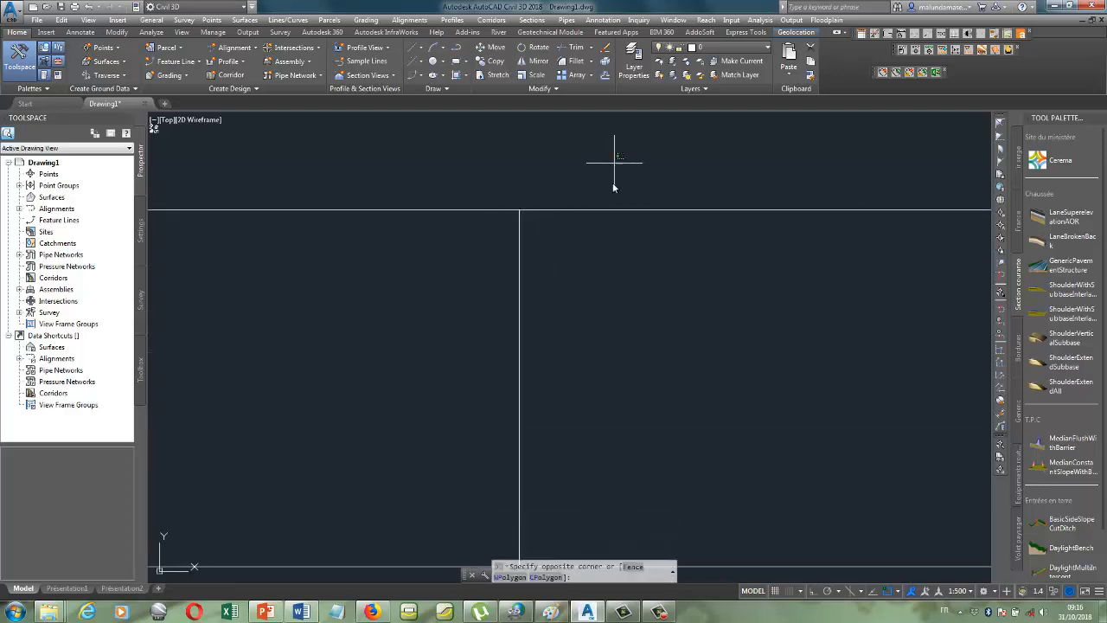
left_click(598, 291)
scroll(579, 277, "down", 3)
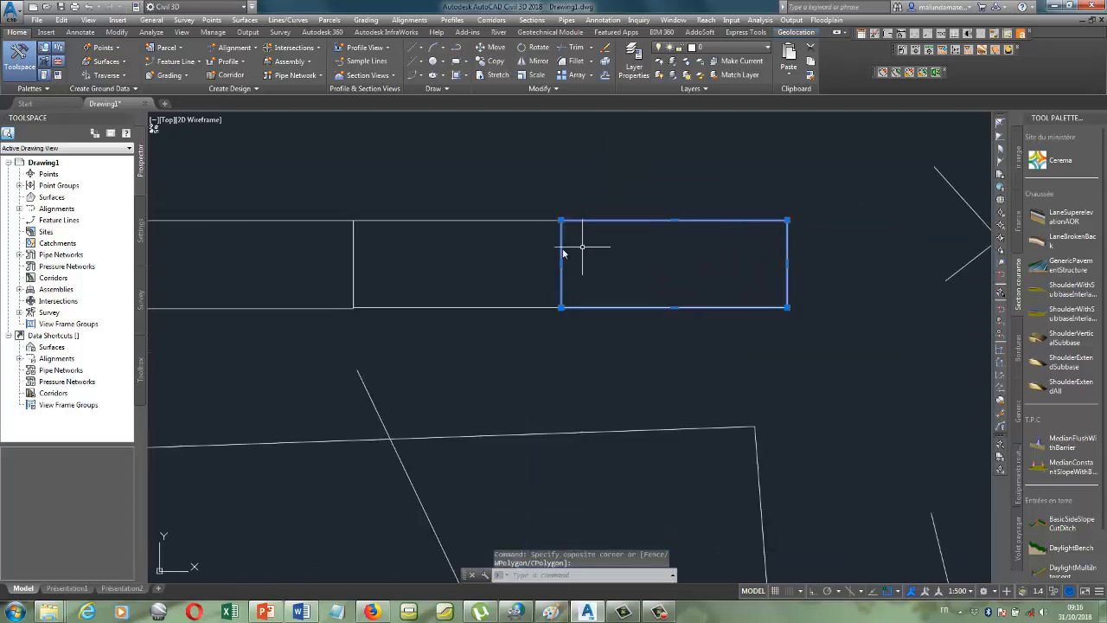
left_click(540, 166)
left_click(451, 334)
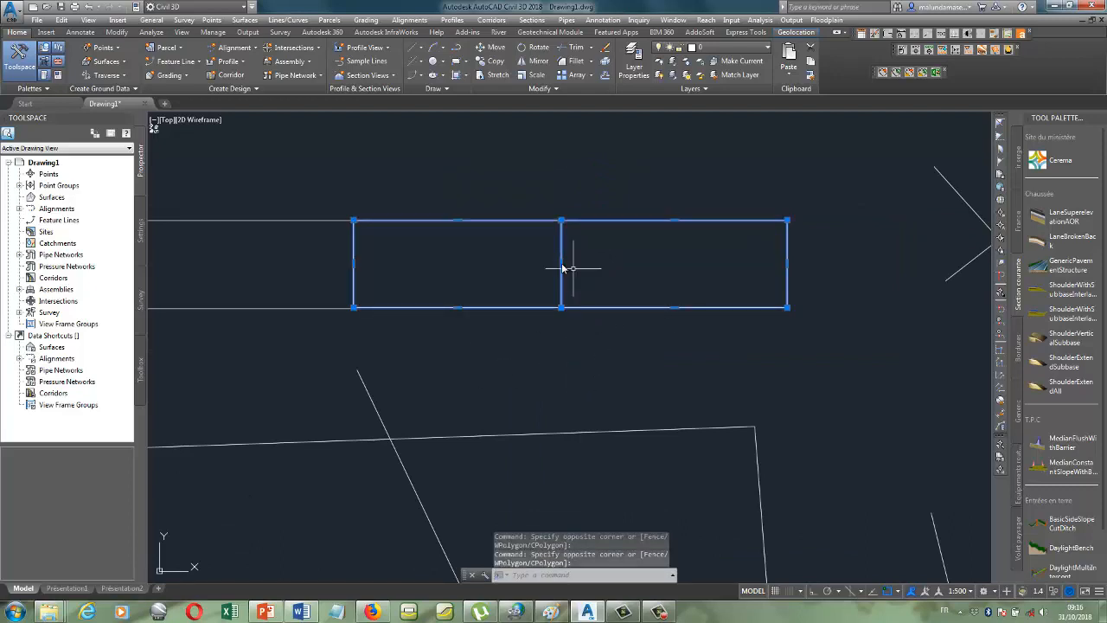
- Add the left-hand rectangle of the row to the selection and examine the edges shared by the three rectangles
left_click(306, 179)
left_click(247, 322)
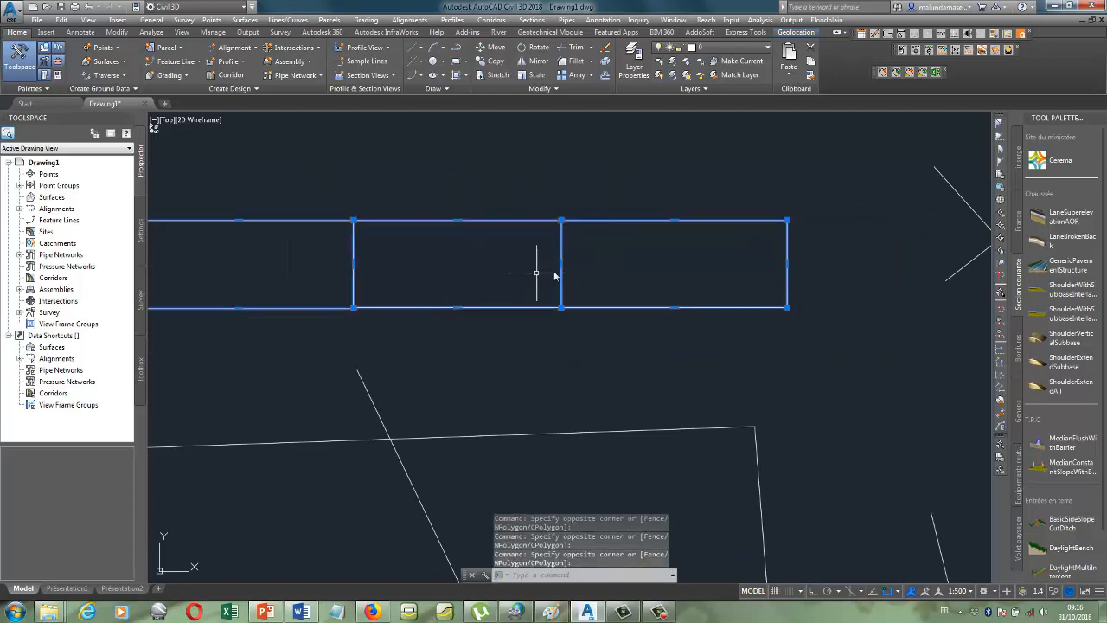
scroll(545, 268, "down", 3)
scroll(568, 281, "up", 2)
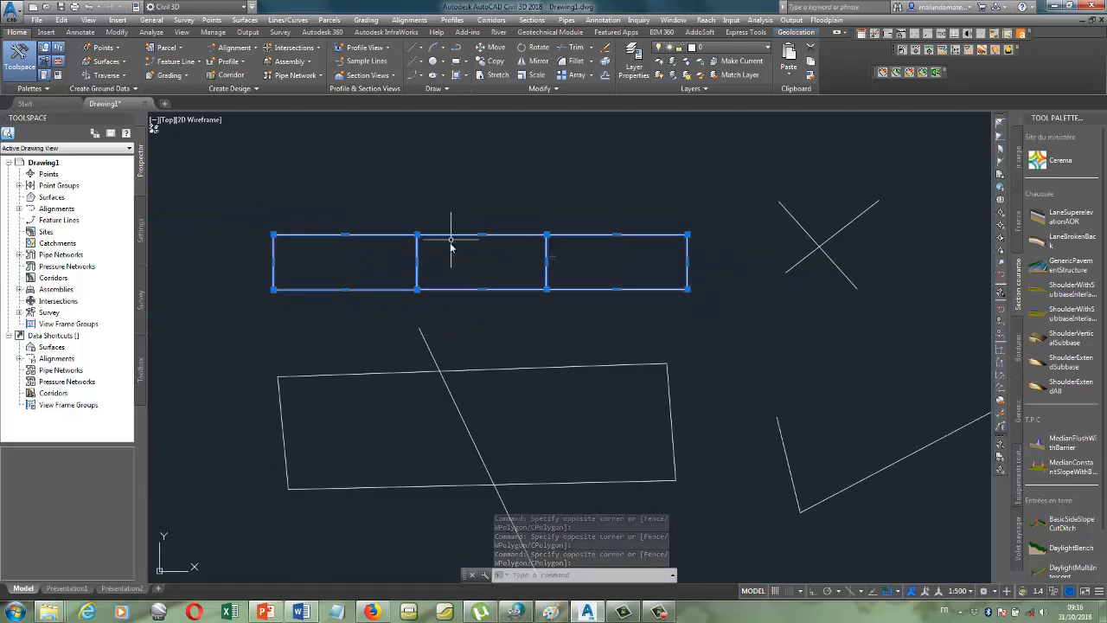
scroll(532, 264, "up", 8)
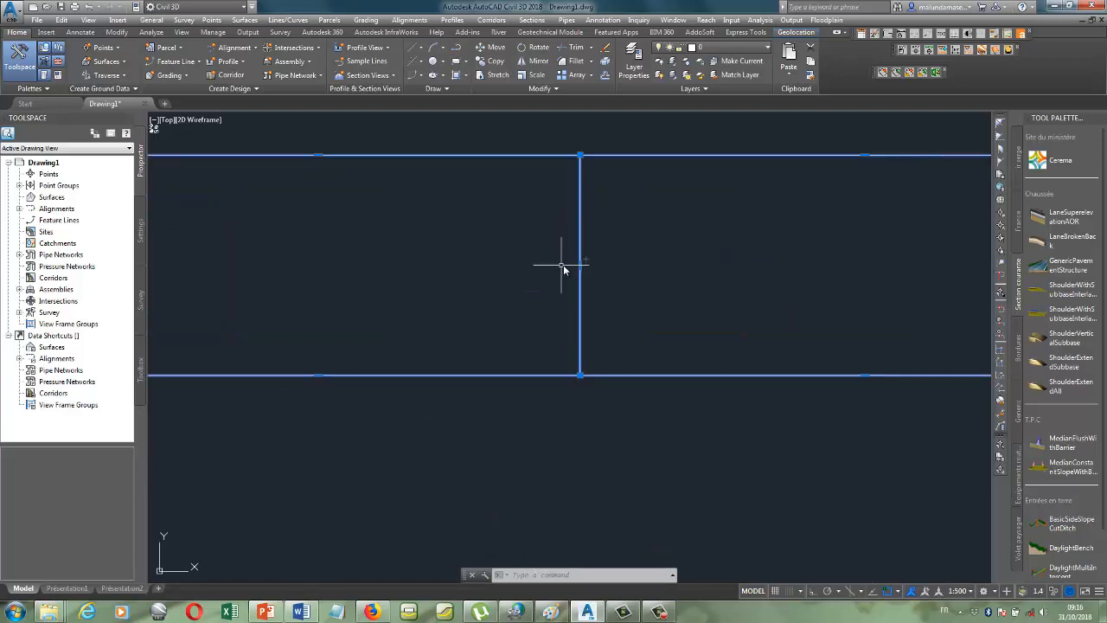
scroll(591, 275, "down", 8)
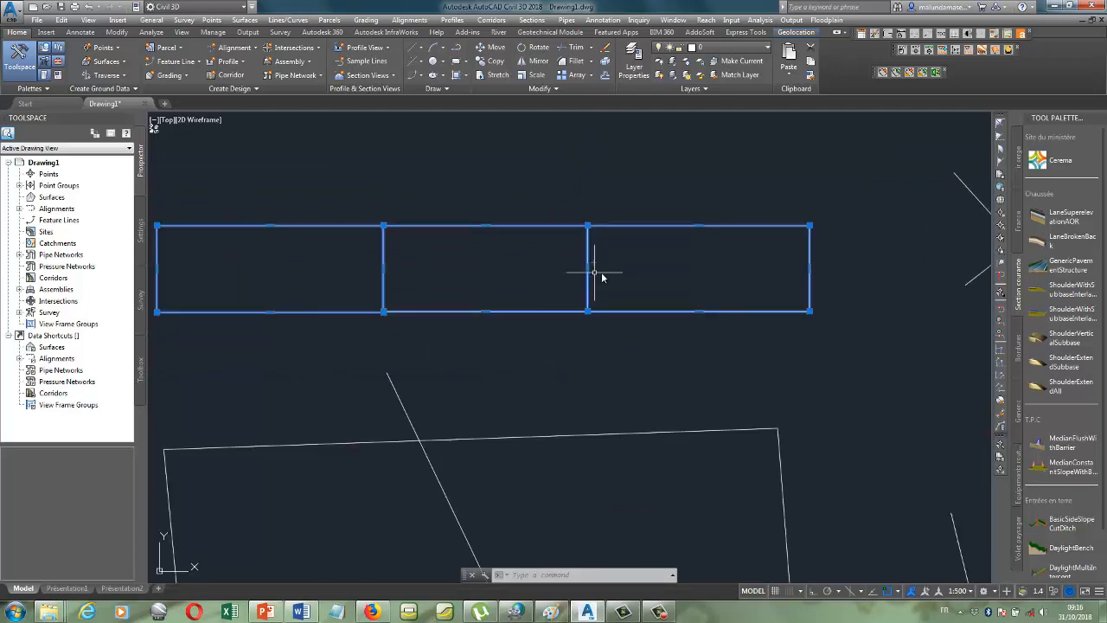
- Move the three selected rectangles together a short distance to the right and clear the selection
left_click(497, 49)
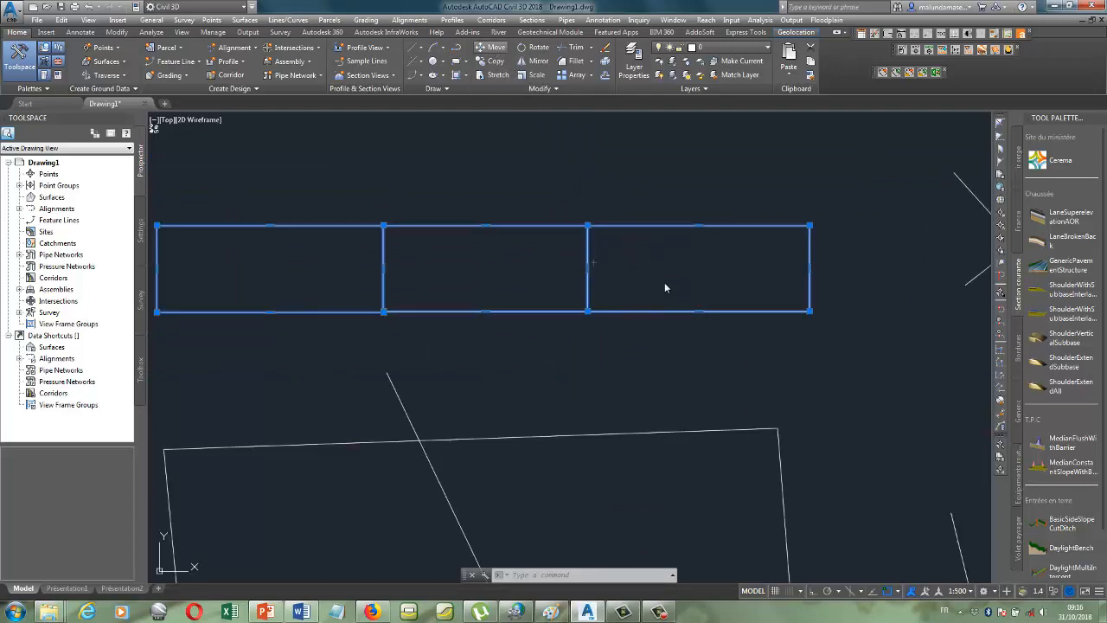
left_click(647, 257)
key("Escape")
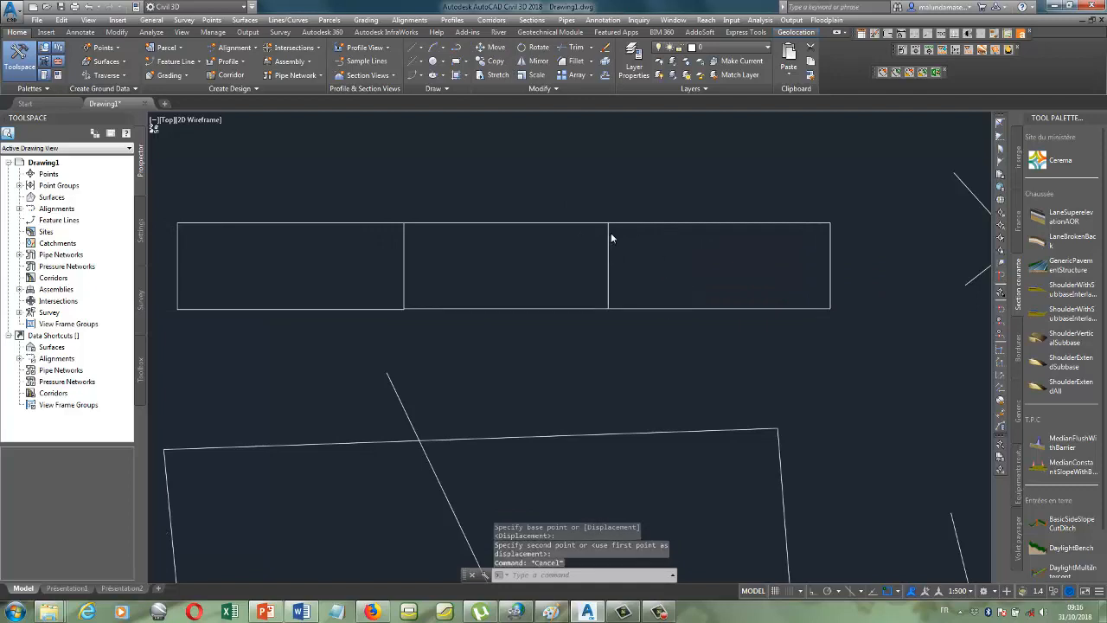
- Select the middle rectangle and the right-hand rectangle one at a time to examine their common edge
scroll(608, 234, "up", 5)
left_click(545, 153)
left_click(334, 437)
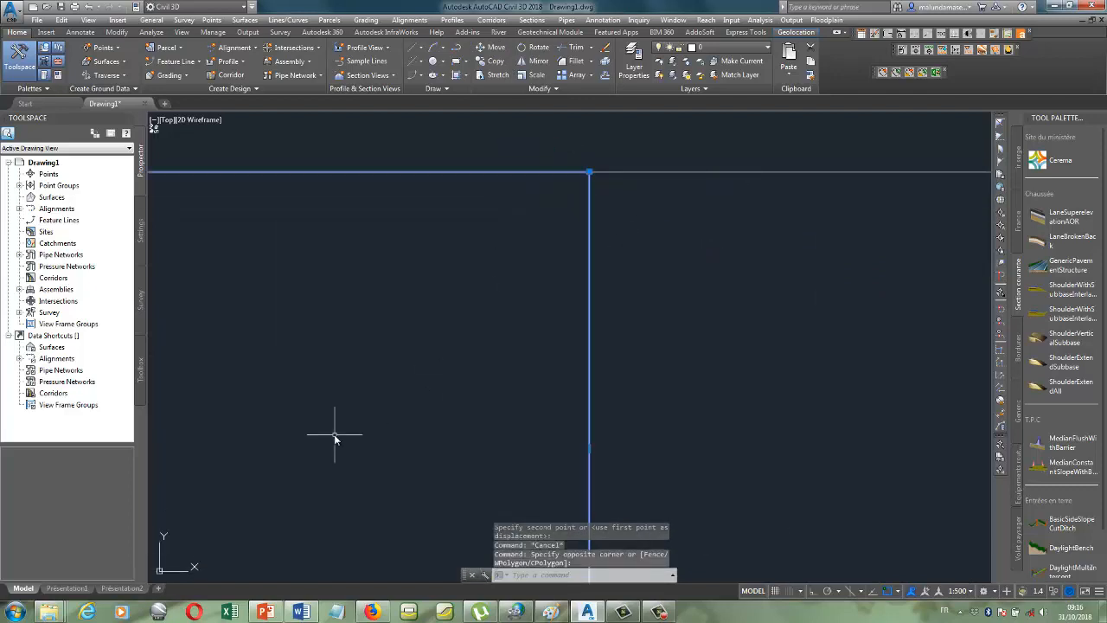
scroll(438, 369, "down", 4)
key("Escape")
left_click(630, 258)
left_click(593, 331)
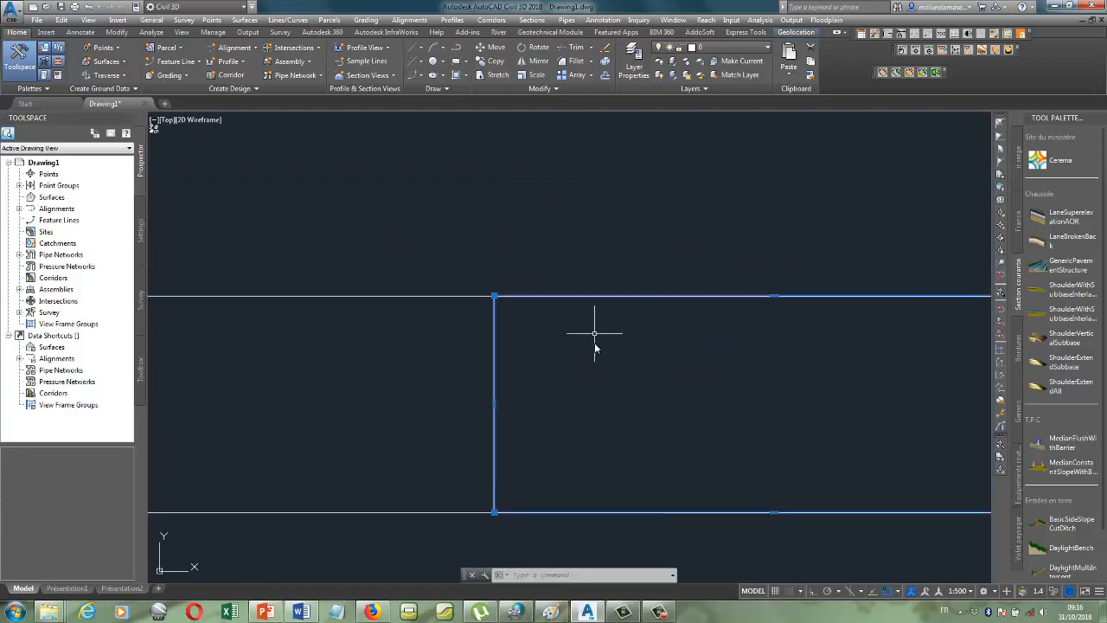
scroll(606, 351, "down", 5)
key("Escape")
- Create parcels from the three adjoining rectangles in Site 1, using the Standard parcel and area label styles and erasing the existing entities
scroll(563, 398, "down", 3)
scroll(532, 450, "up", 4)
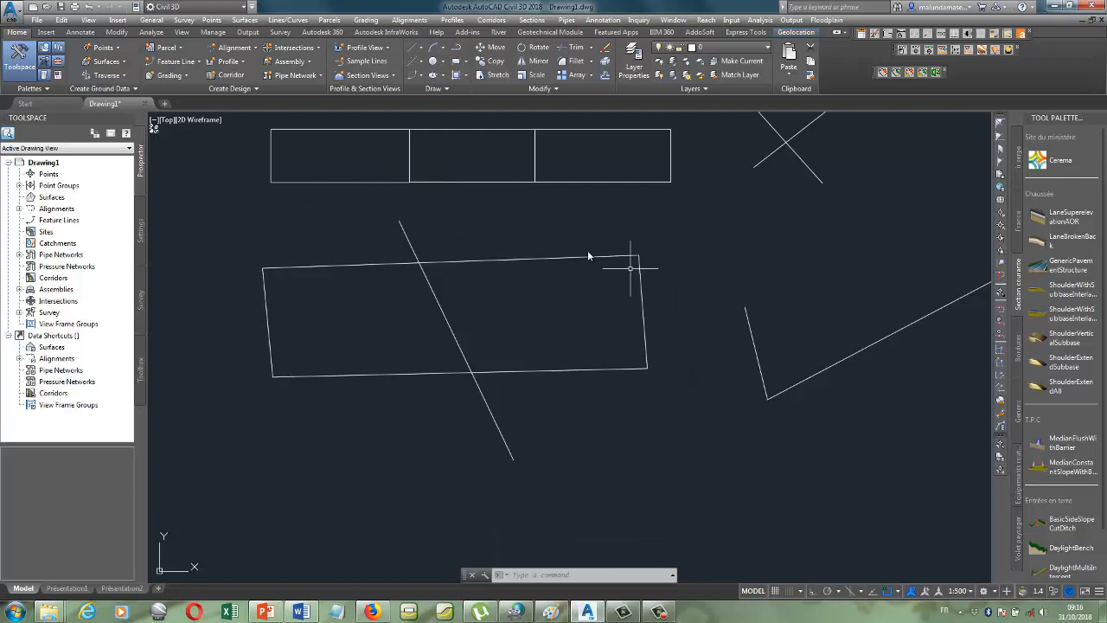
scroll(468, 433, "down", 2)
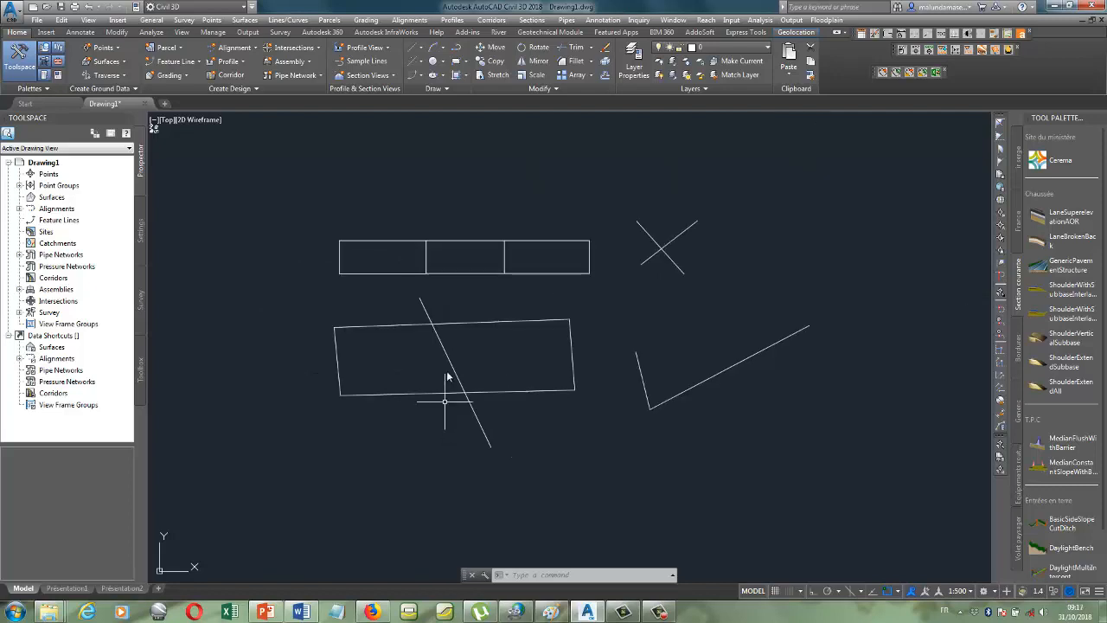
scroll(591, 279, "up", 2)
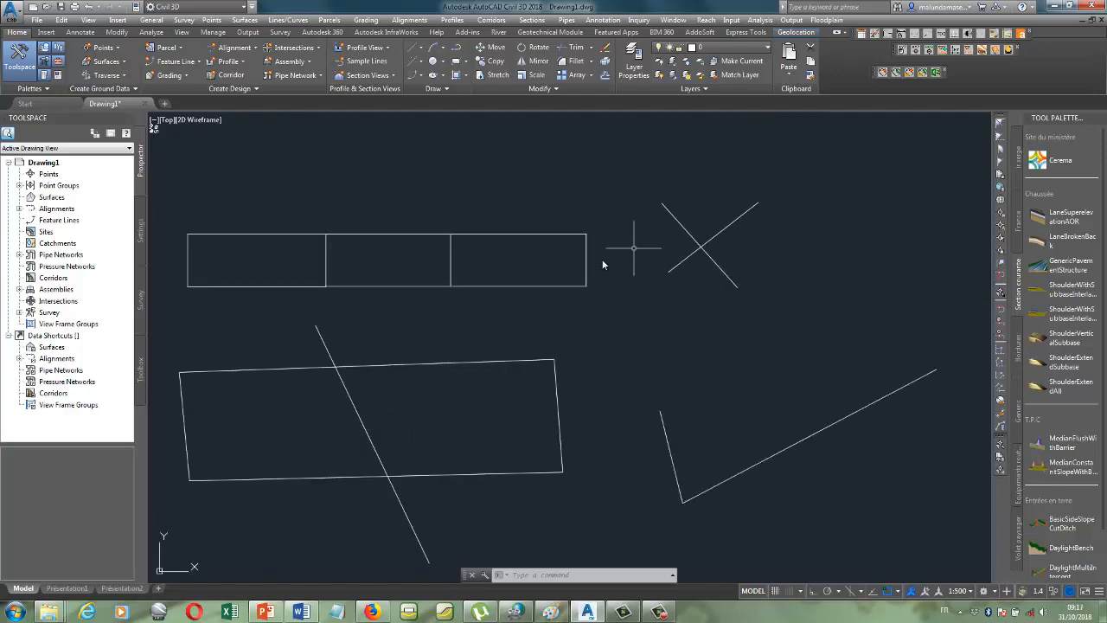
scroll(601, 262, "down", 3)
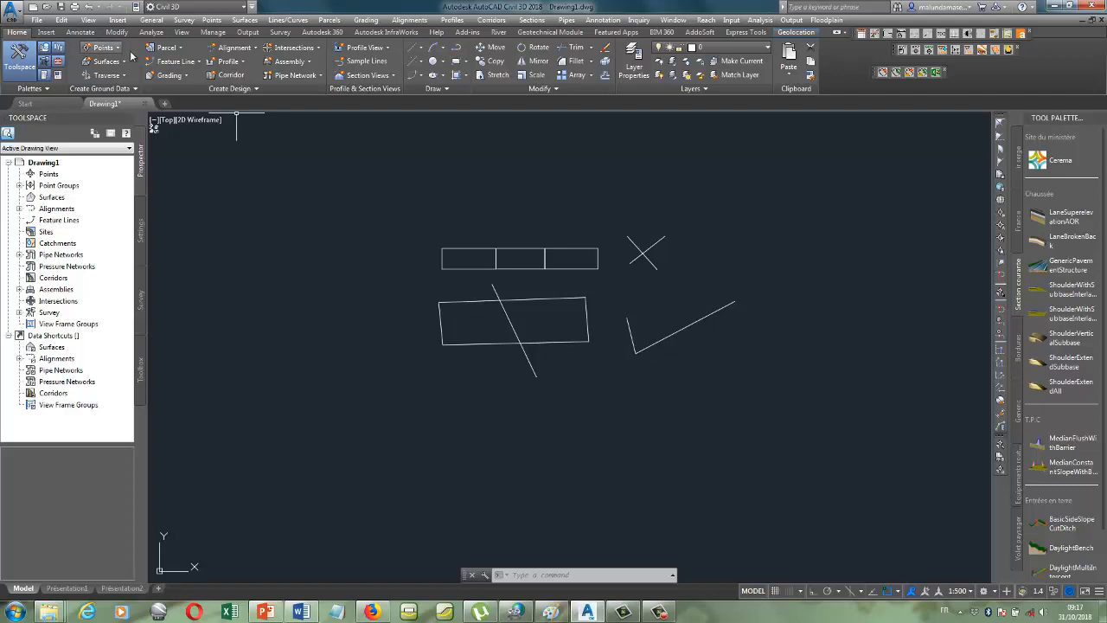
left_click(181, 49)
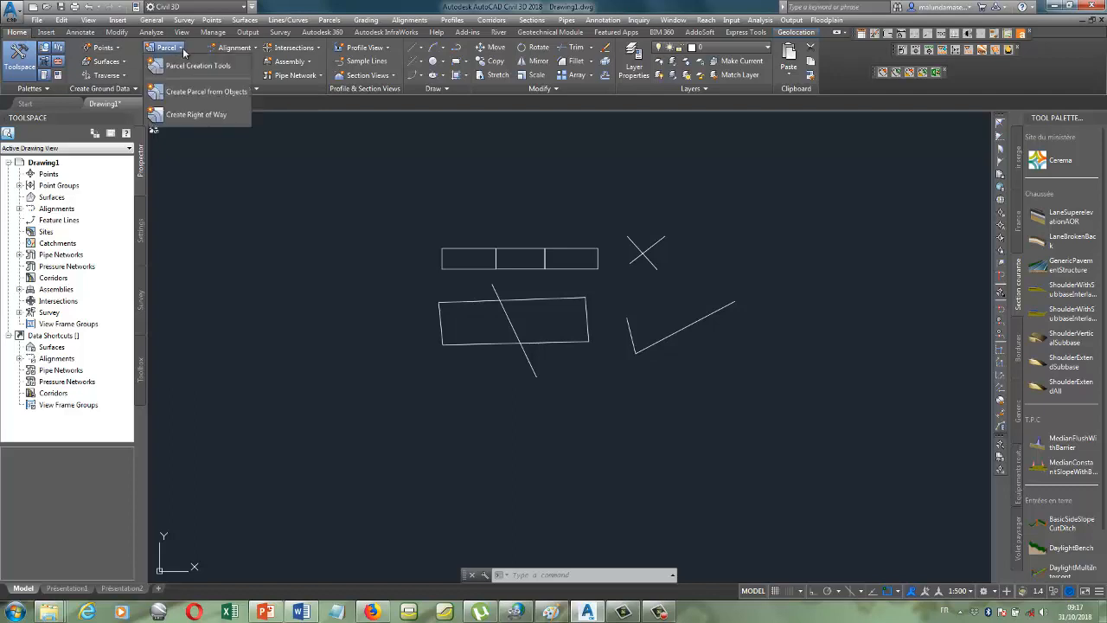
left_click(192, 93)
scroll(571, 243, "up", 5)
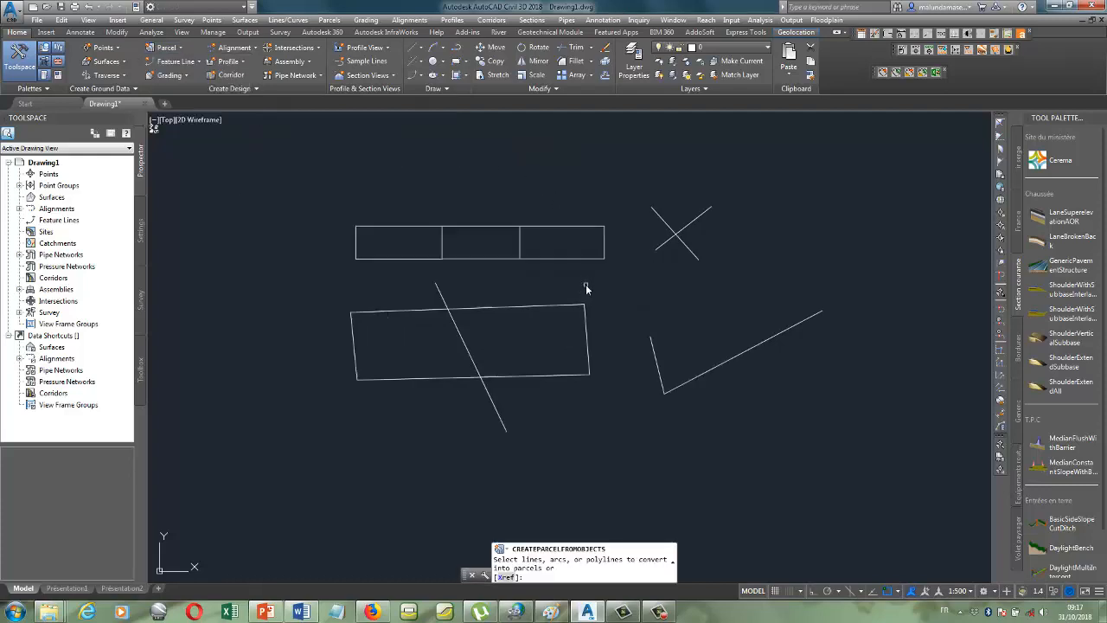
scroll(613, 260, "down", 2)
left_click(638, 182)
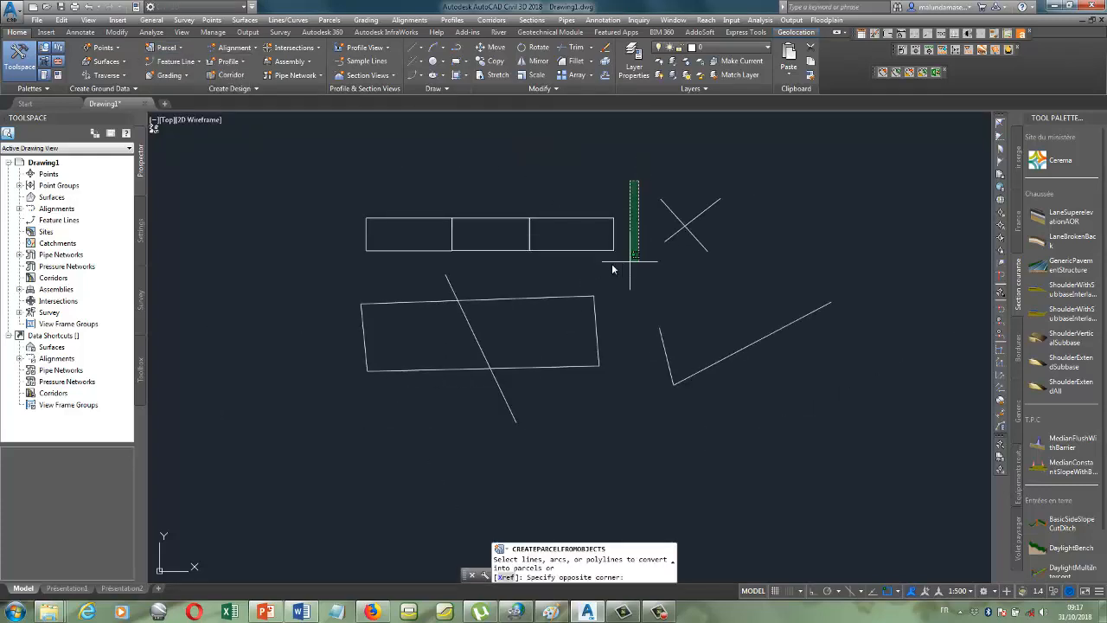
left_click(373, 260)
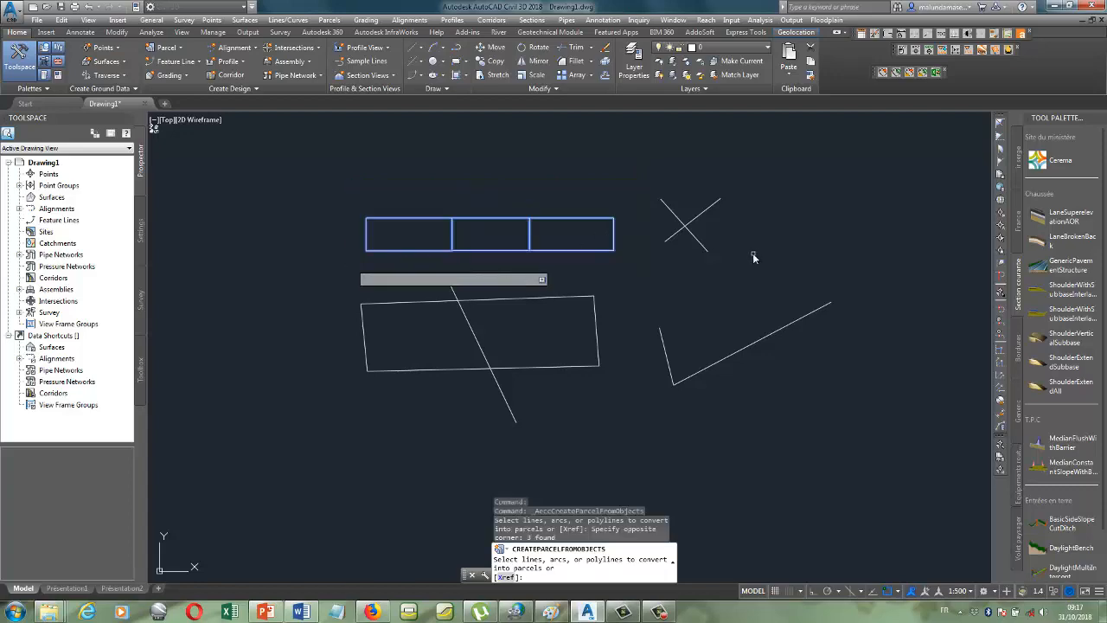
key("Return")
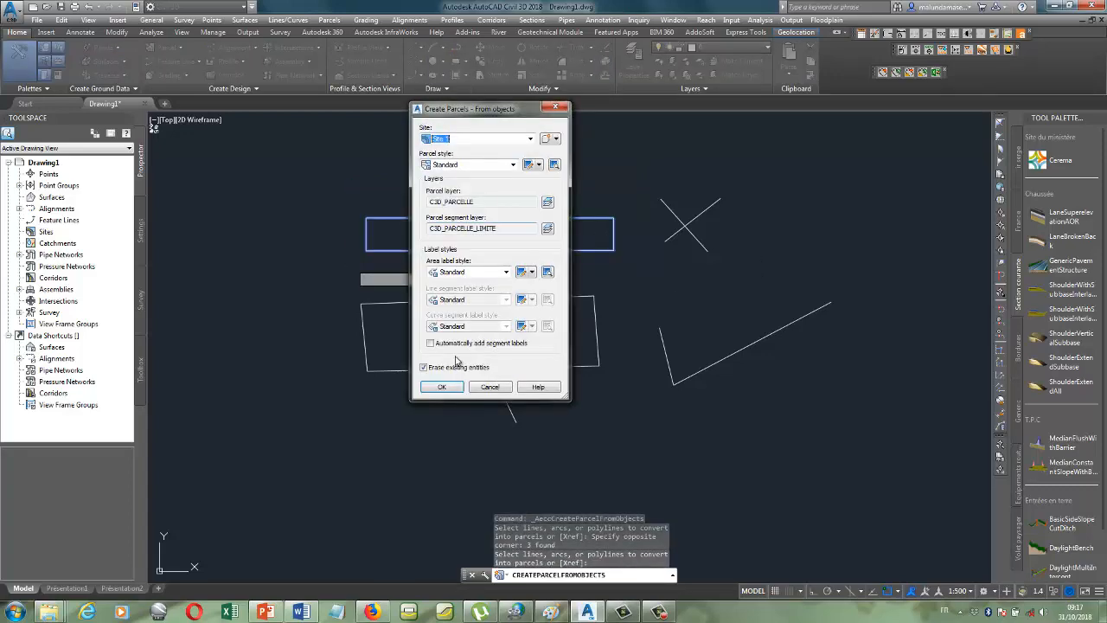
left_click(442, 386)
- Examine the name and area labels of the three new parcels and the boundaries they share
scroll(487, 255, "up", 4)
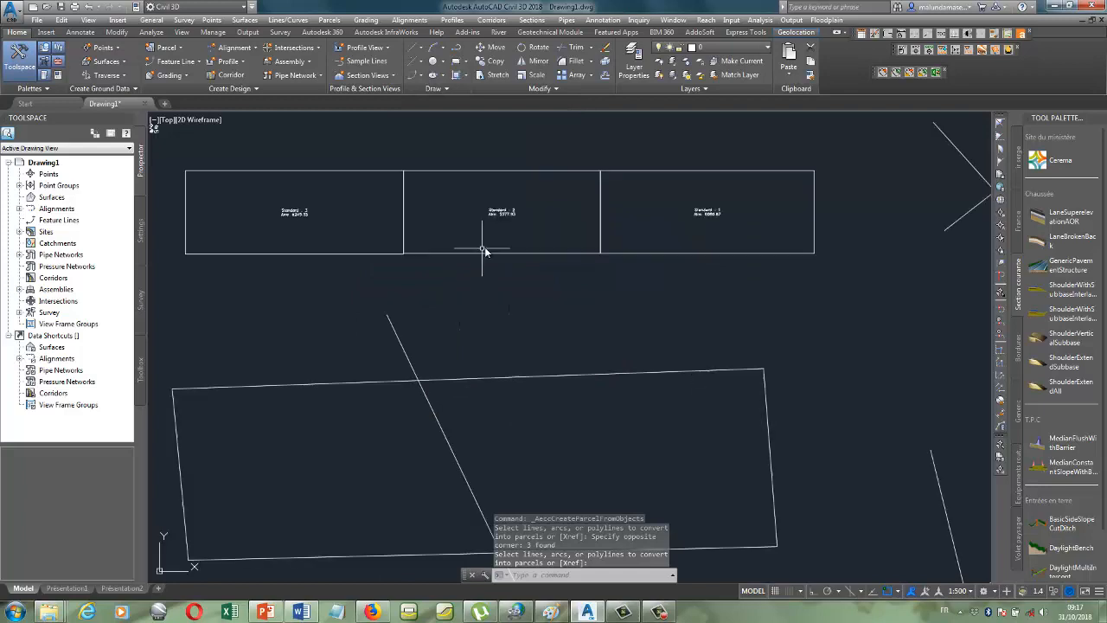
scroll(491, 241, "up", 8)
scroll(473, 254, "down", 8)
scroll(510, 232, "up", 8)
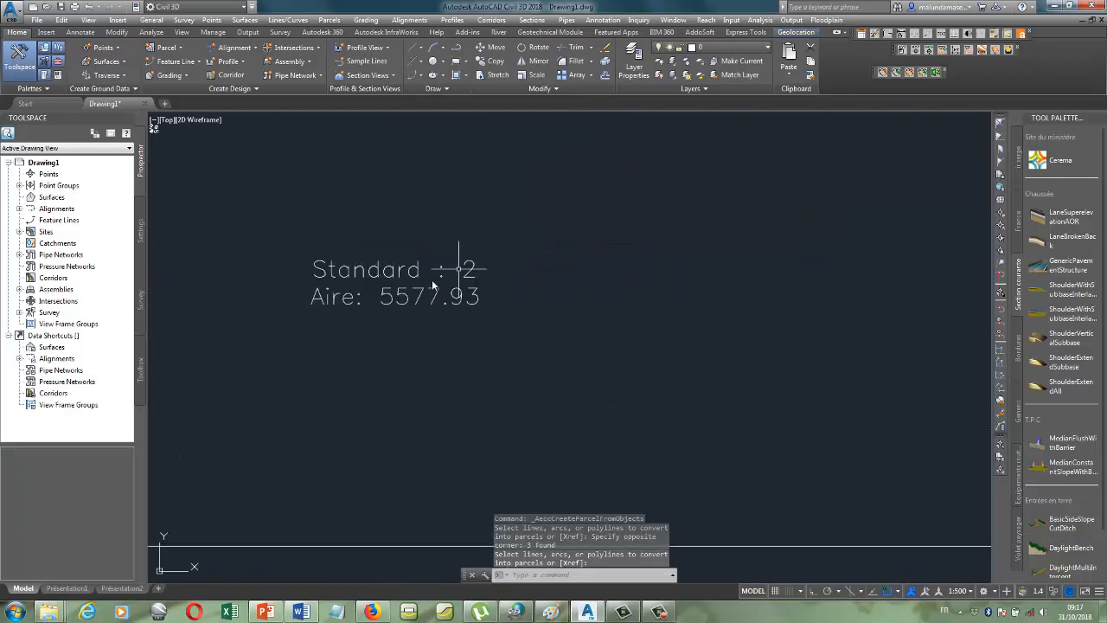
scroll(434, 285, "down", 8)
scroll(605, 285, "up", 10)
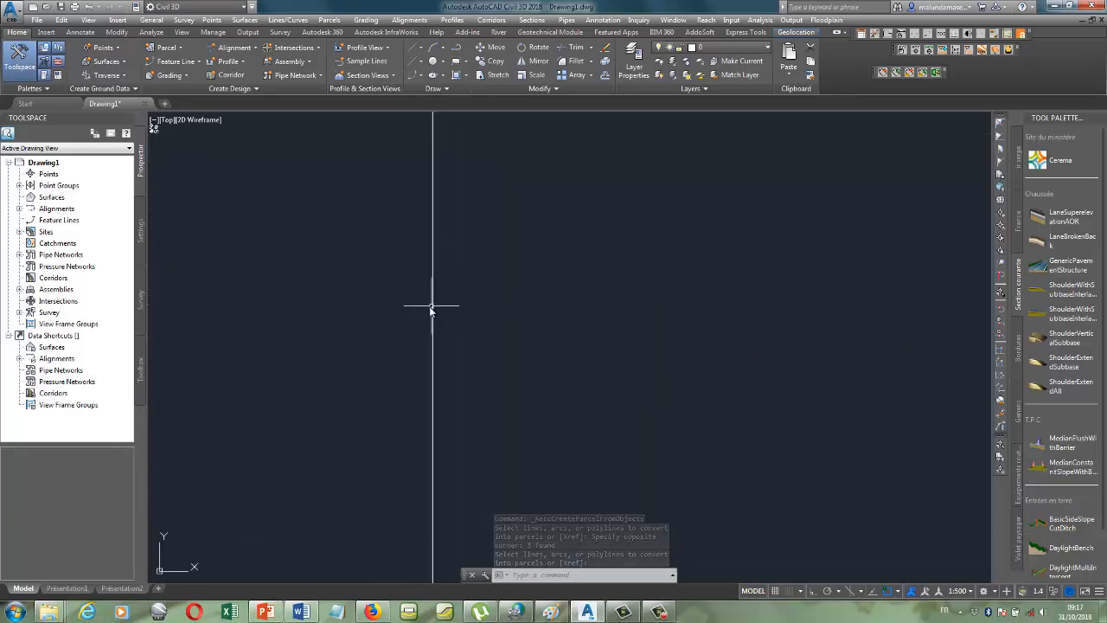
scroll(441, 303, "down", 10)
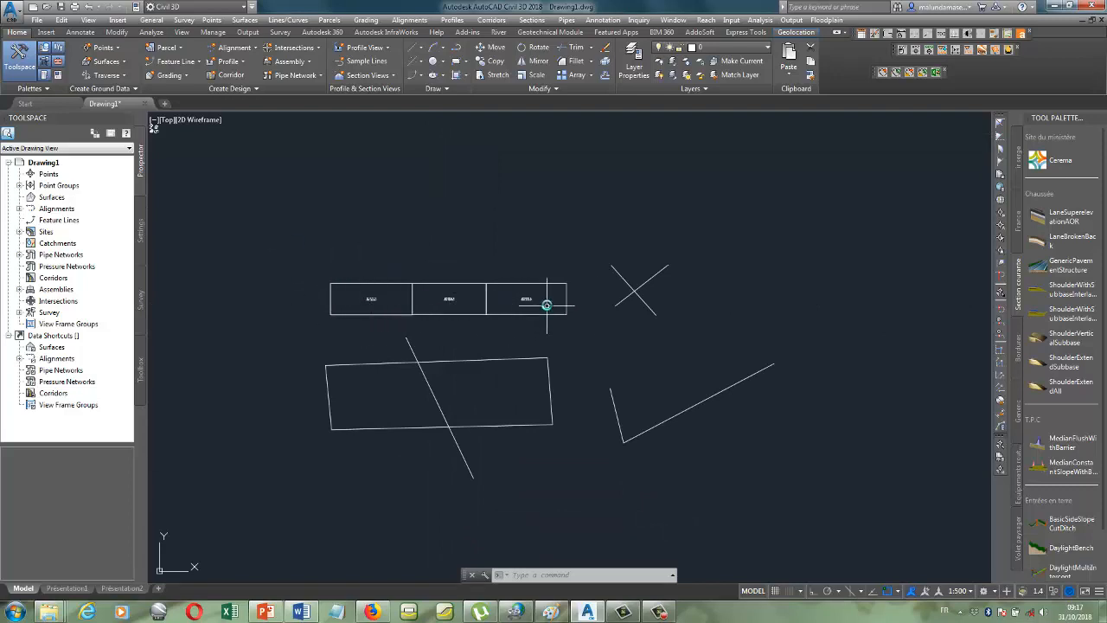
scroll(547, 305, "up", 5)
scroll(556, 291, "down", 5)
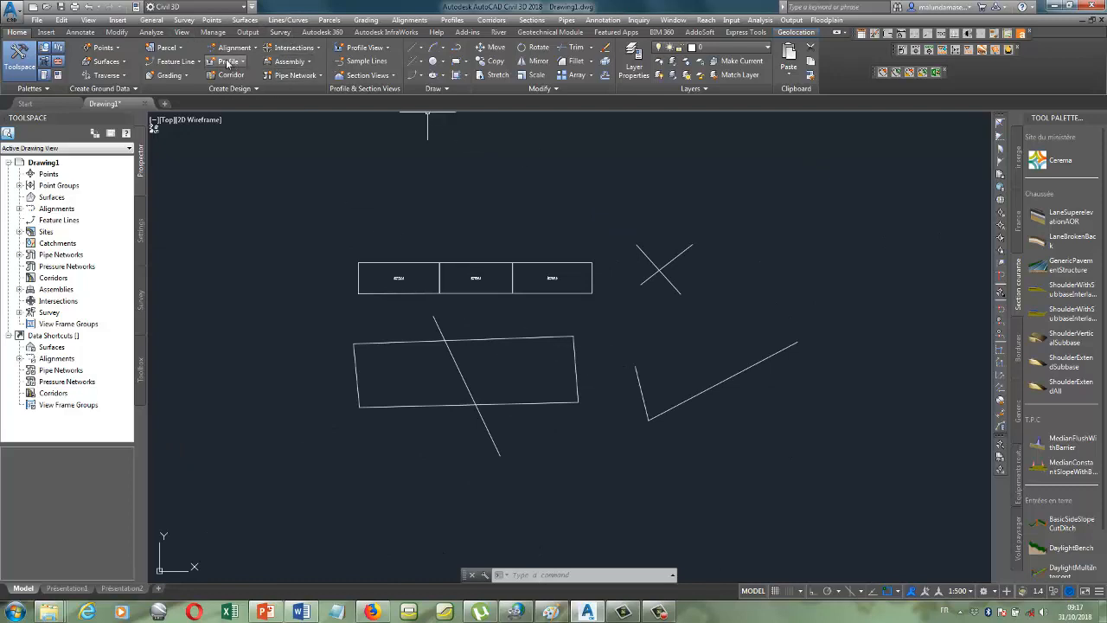
- Start creating parcels from the large four-sided polyline and its crossing diagonal, with the parcel style set to Propriété
left_click(180, 50)
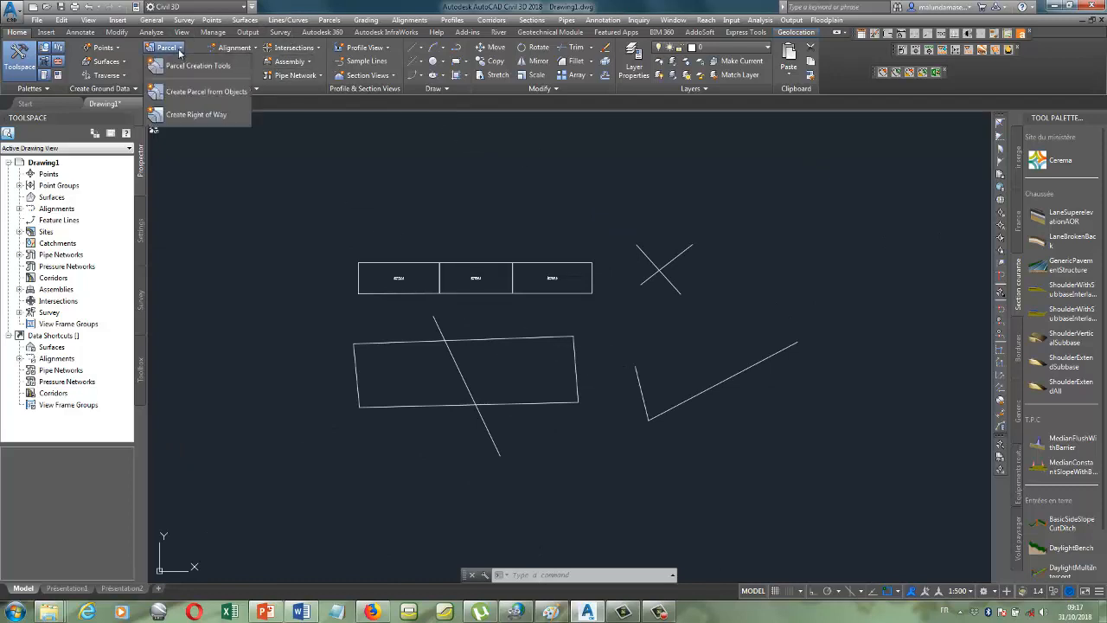
left_click(206, 92)
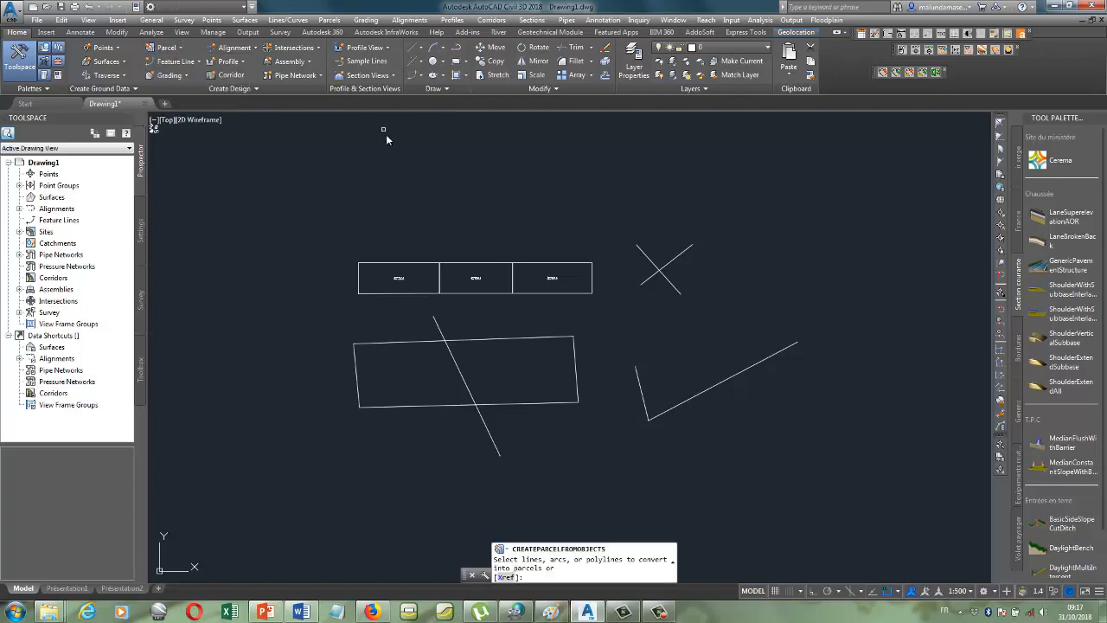
left_click(601, 316)
left_click(345, 457)
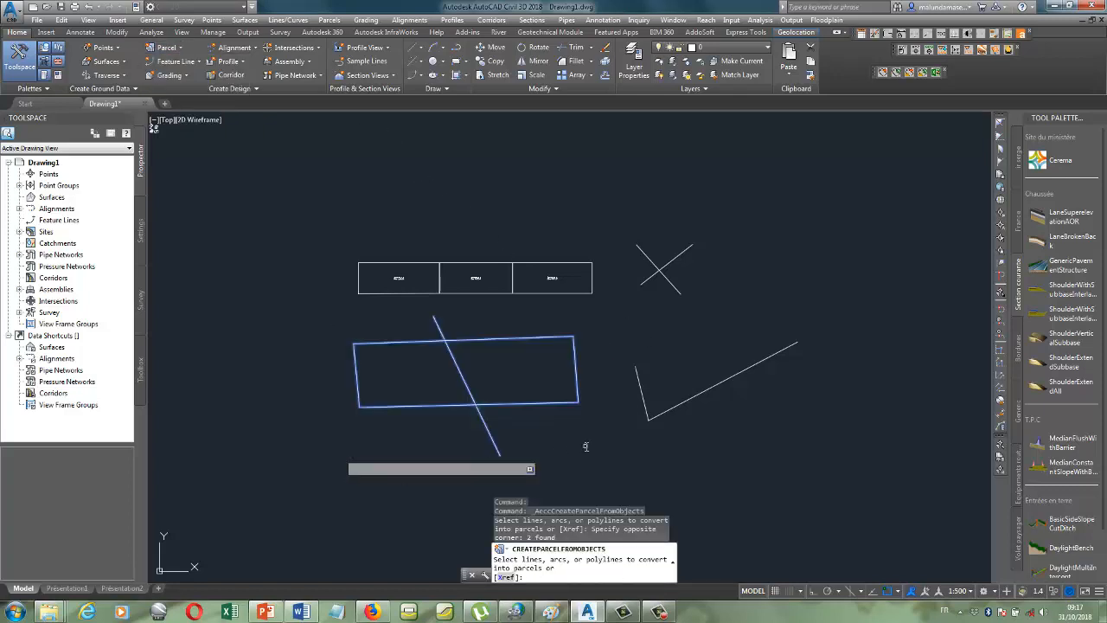
key("Return")
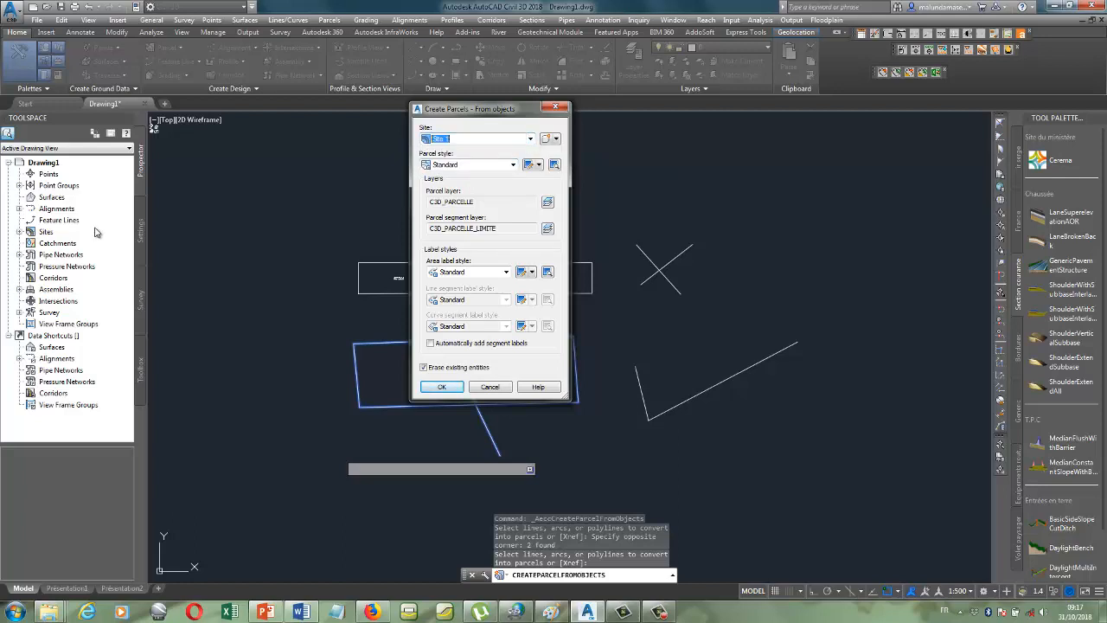
left_click(514, 165)
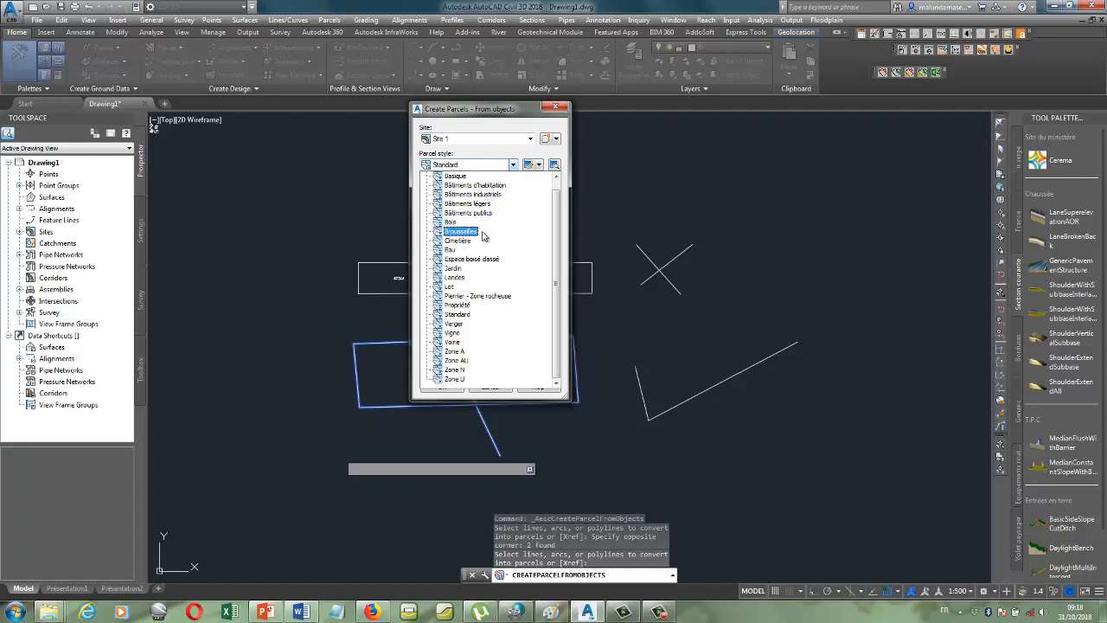
left_click(458, 315)
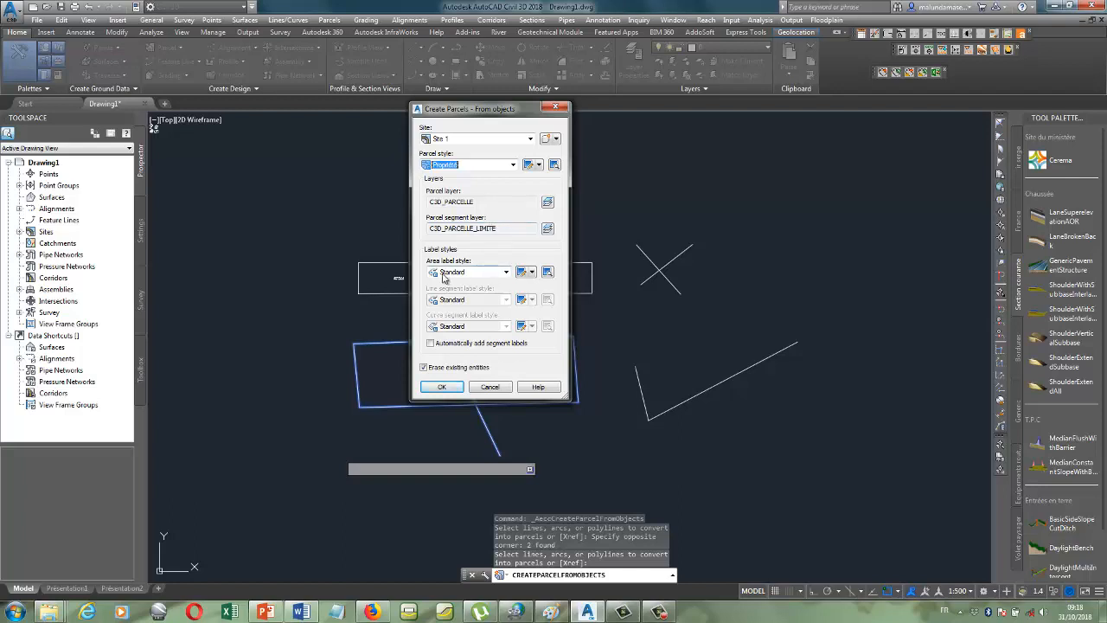
- Review the available area label styles for the new parcels, leaving Standard selected
left_click(503, 272)
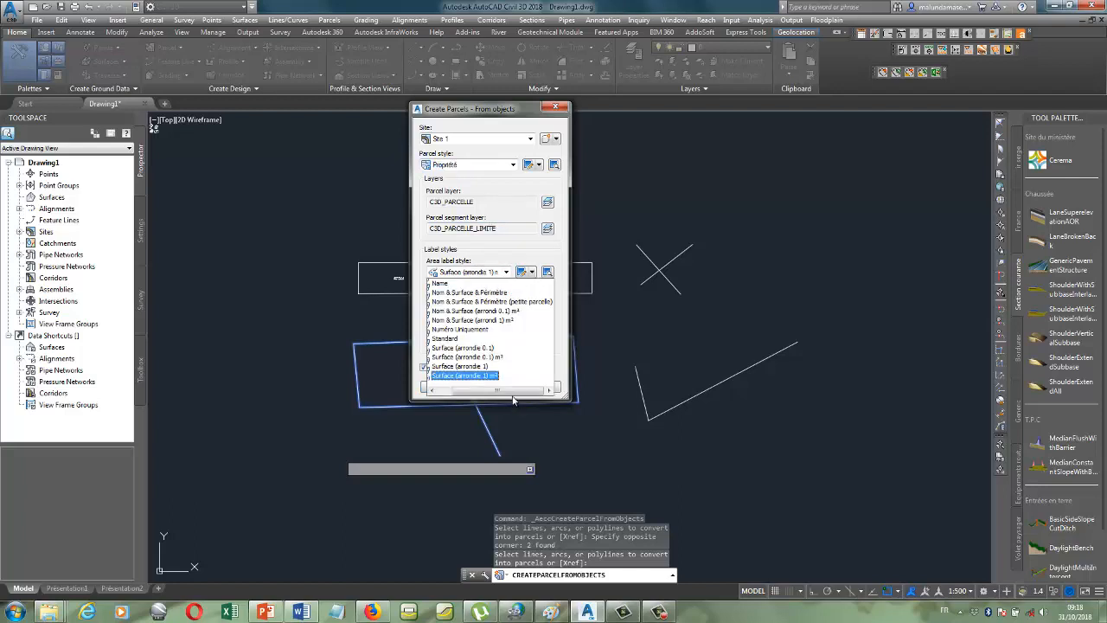
left_click_drag(512, 392, 476, 394)
left_click(474, 393)
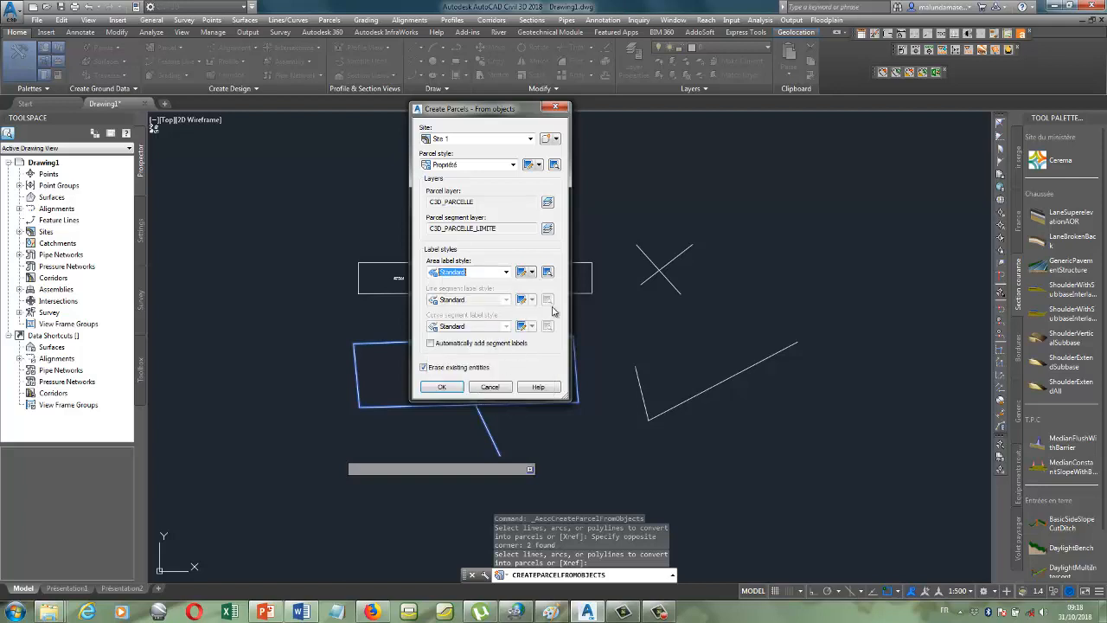
left_click(506, 272)
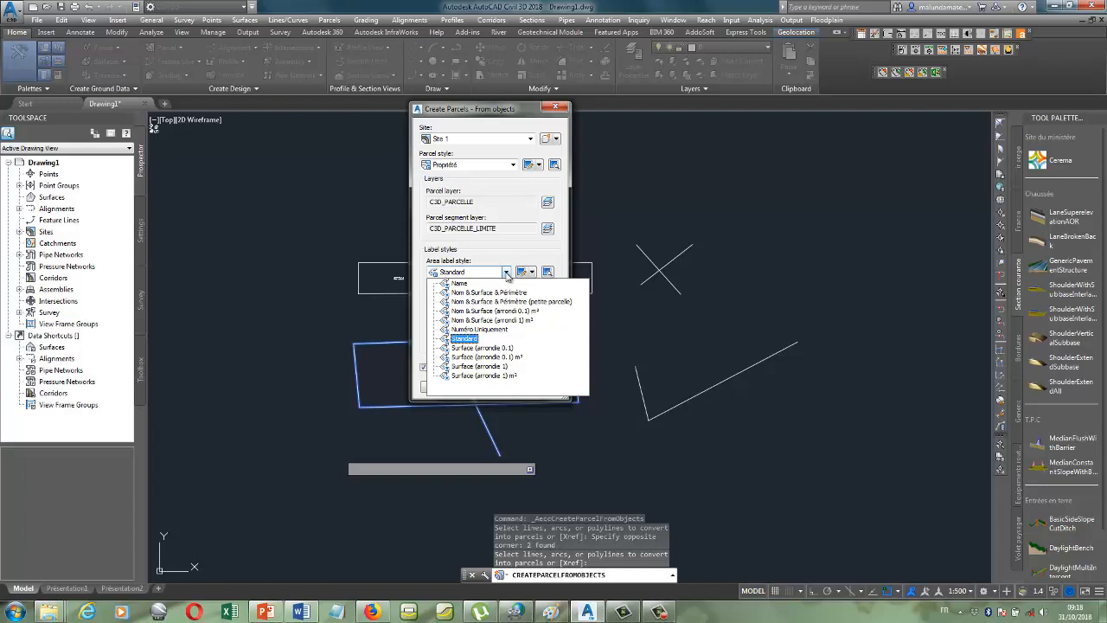
left_click(508, 275)
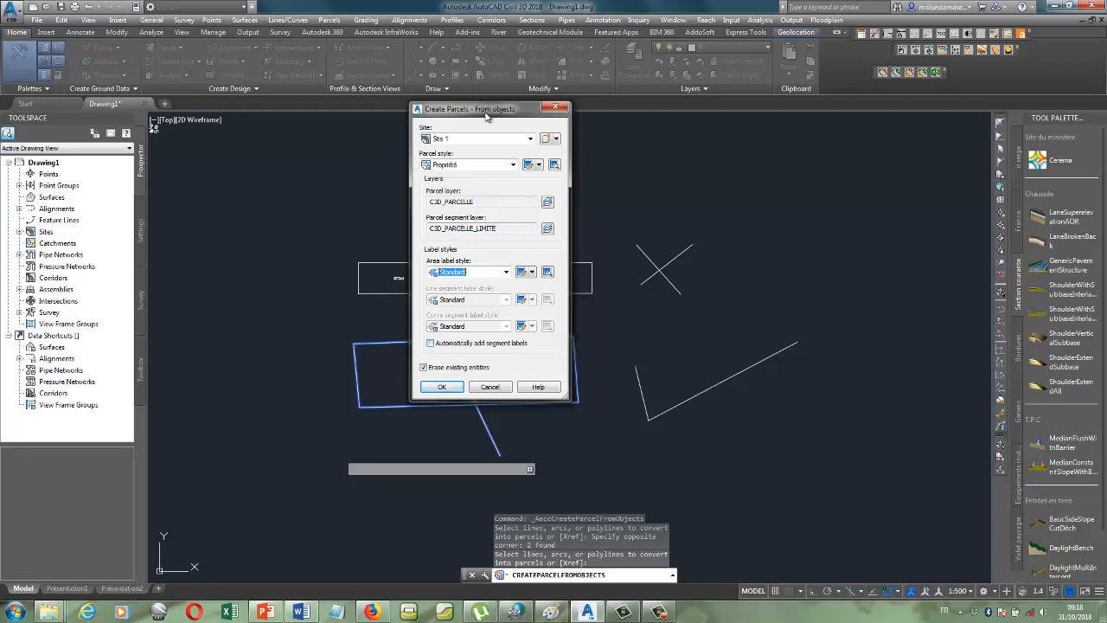
- Enable automatic segment labels and create the parcels from the four-sided polyline and the diagonal
mouse_move(487, 117)
left_mouse_down()
mouse_move(83, 157)
mouse_move(136, 178)
left_mouse_up()
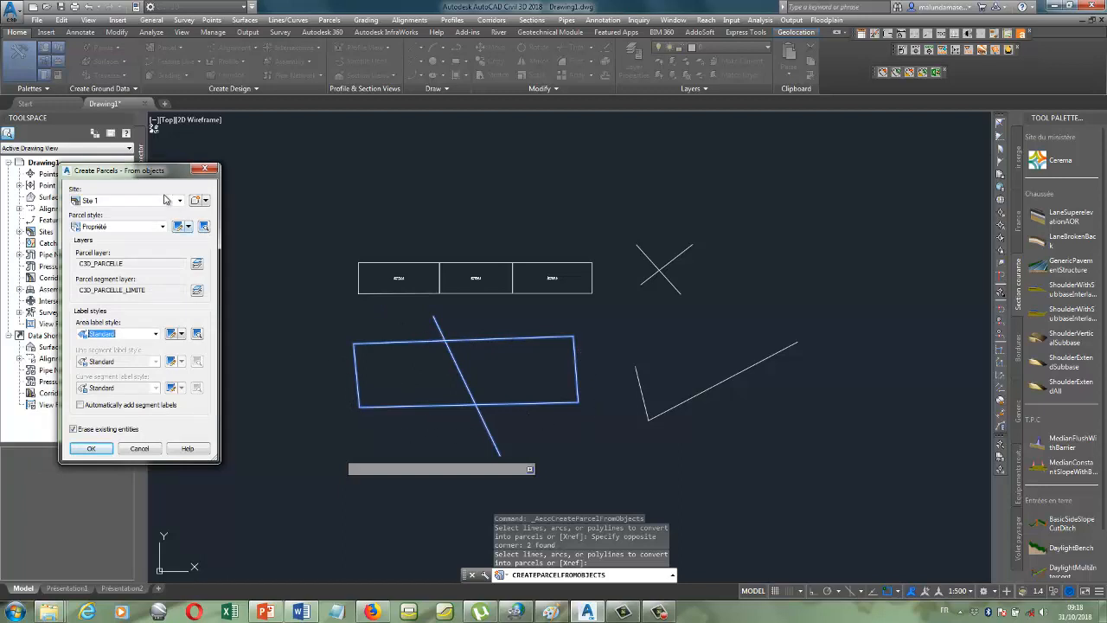
left_click_drag(215, 164, 400, 147)
left_click(265, 386)
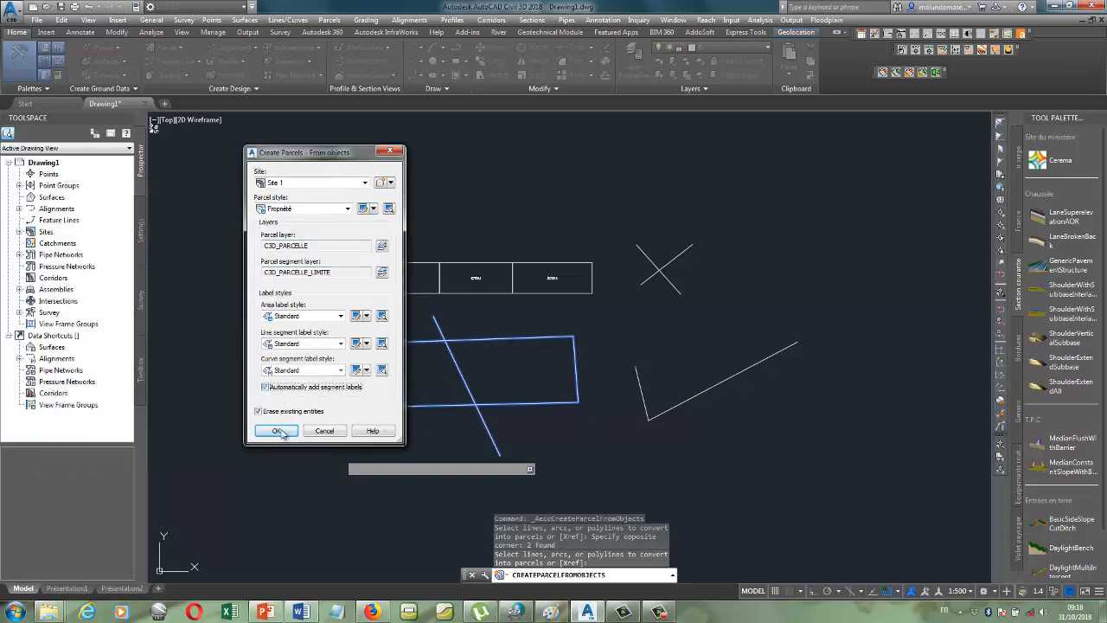
left_click(278, 431)
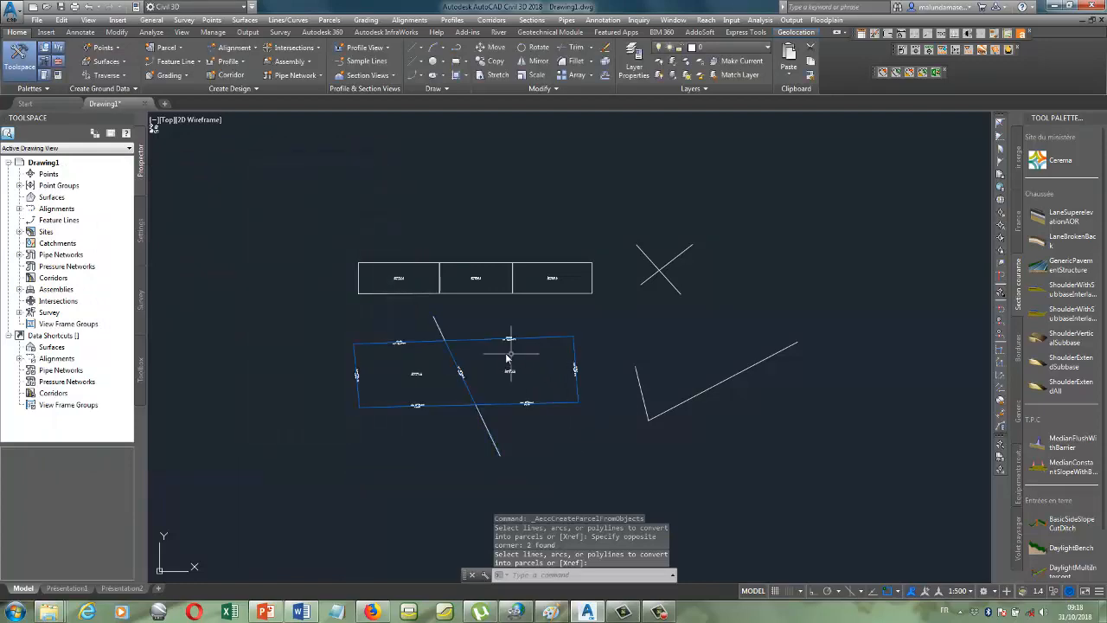
- Examine the bearing and distance labels along the edges of the two new Propriété parcels
scroll(424, 389, "up", 3)
scroll(632, 239, "up", 7)
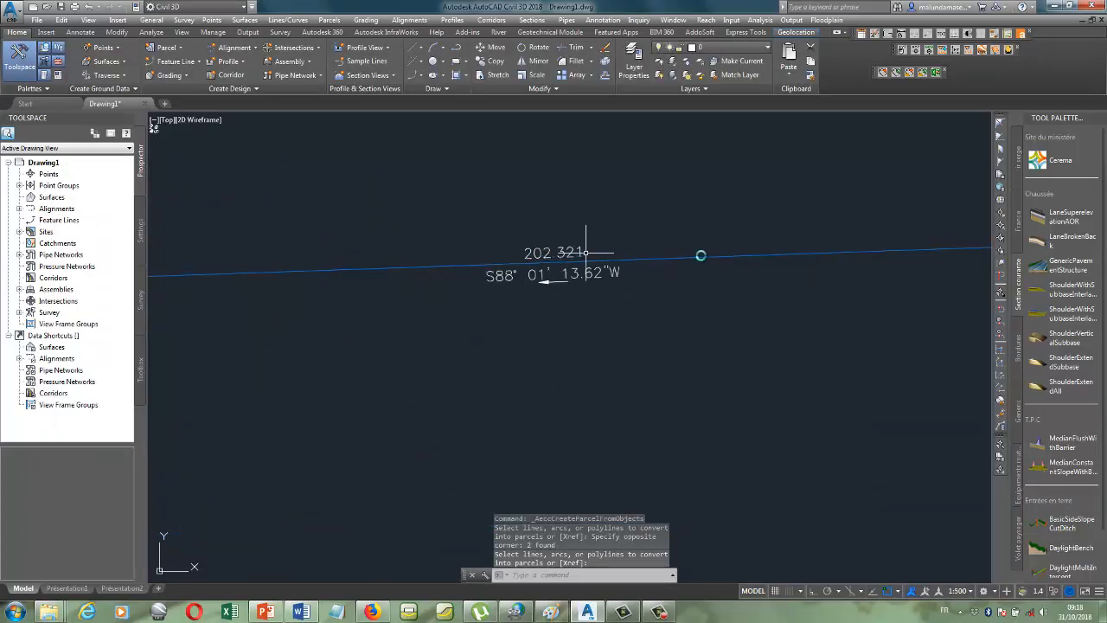
scroll(595, 271, "down", 10)
scroll(537, 285, "up", 8)
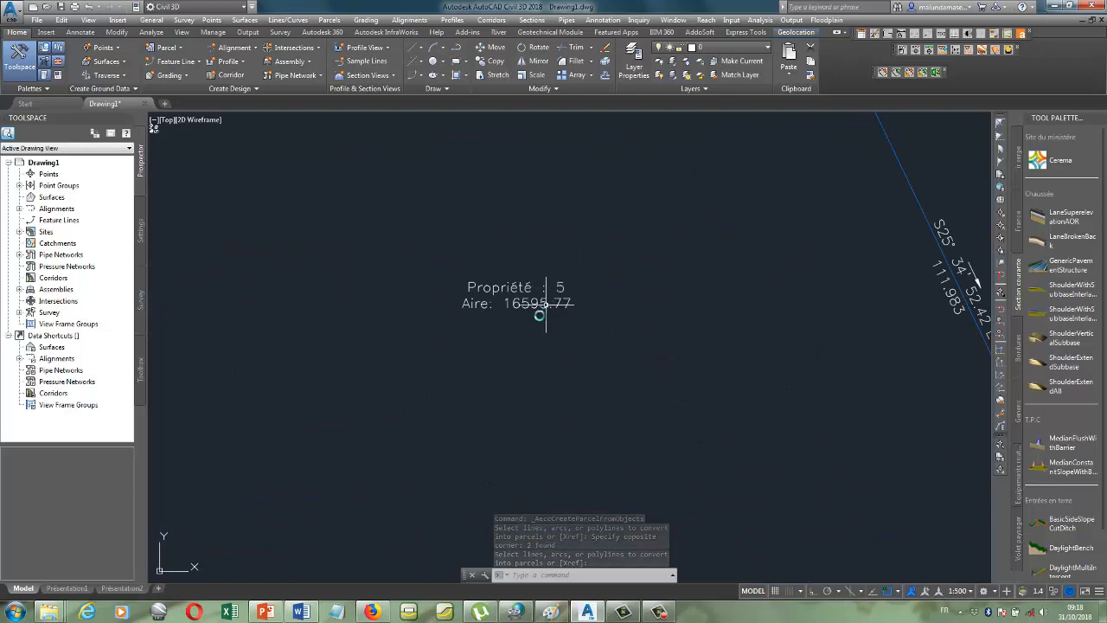
scroll(562, 372, "down", 10)
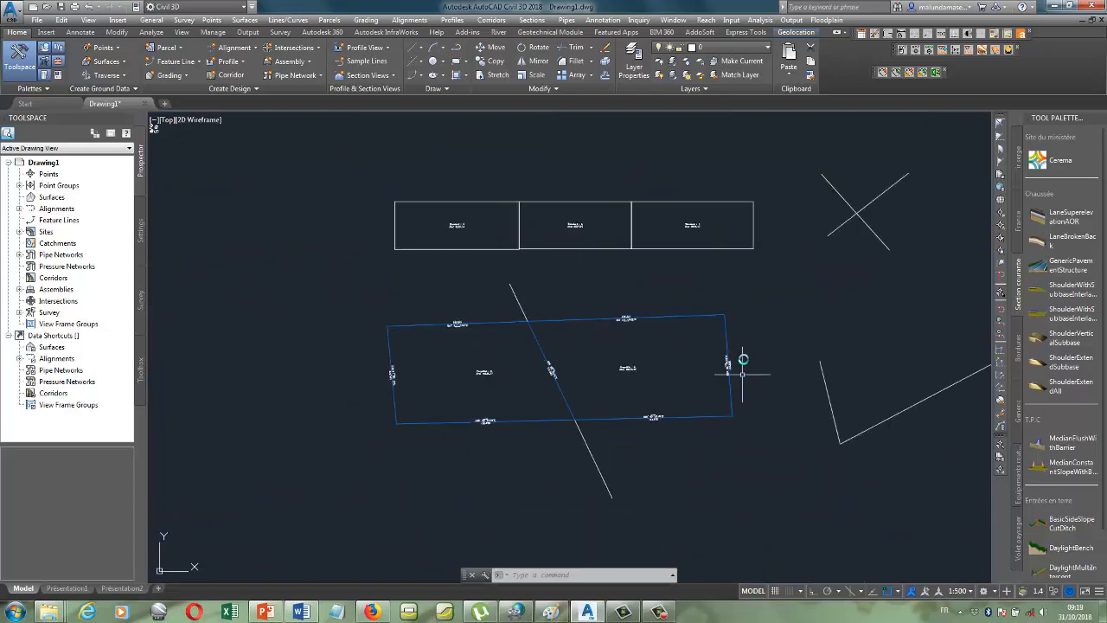
scroll(576, 425, "up", 4)
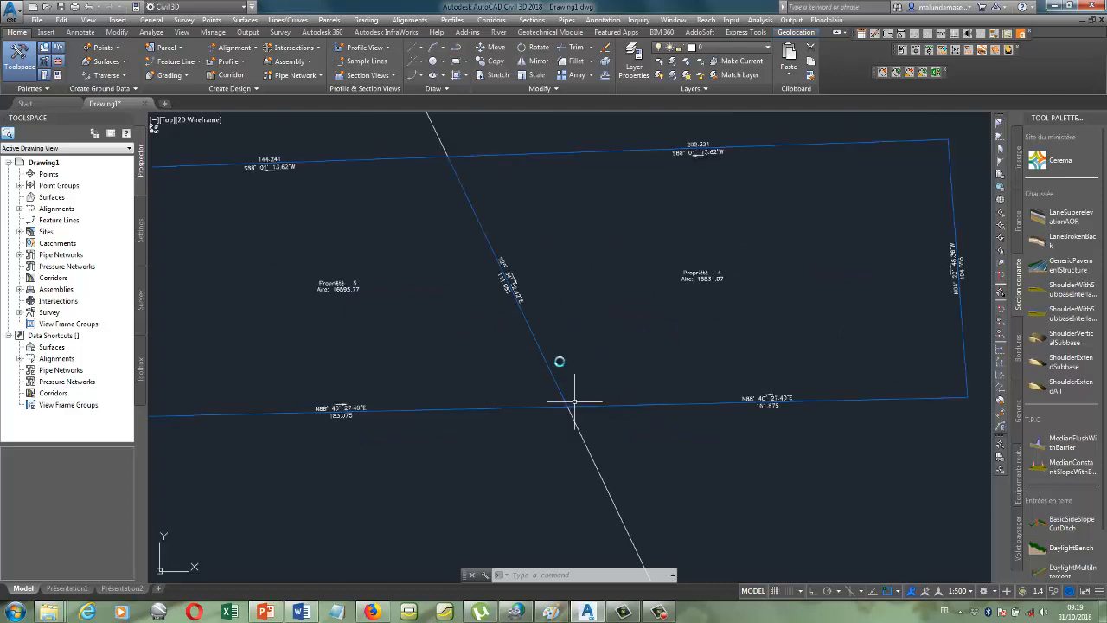
scroll(546, 451, "down", 3)
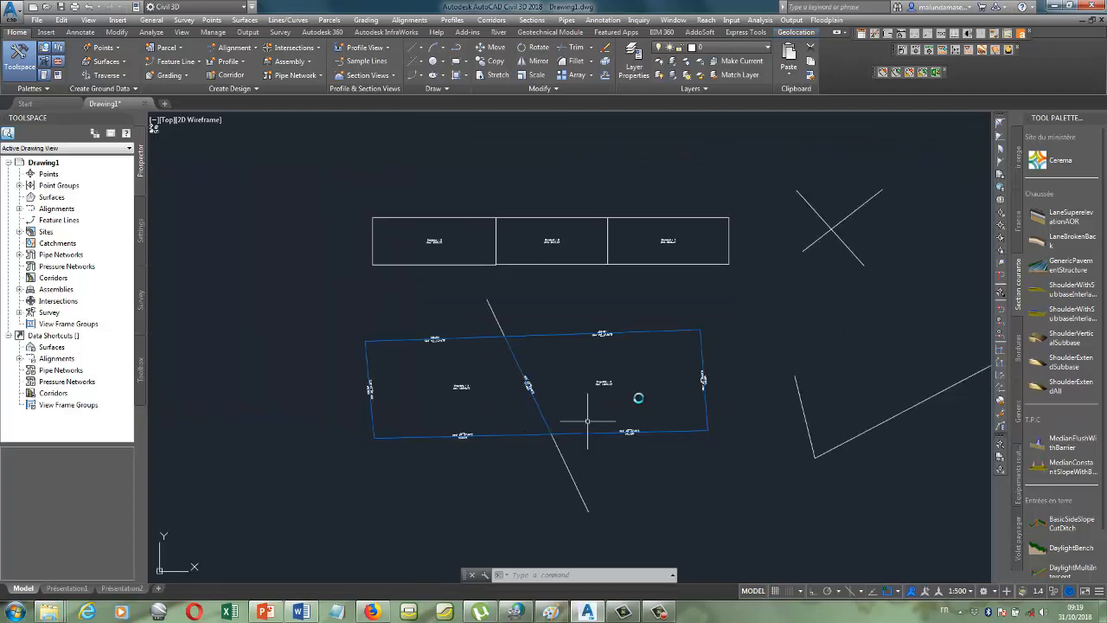
- Compare the name, area and segment labels of the Propriété parcels with the three Standard parcels above them
scroll(472, 375, "up", 2)
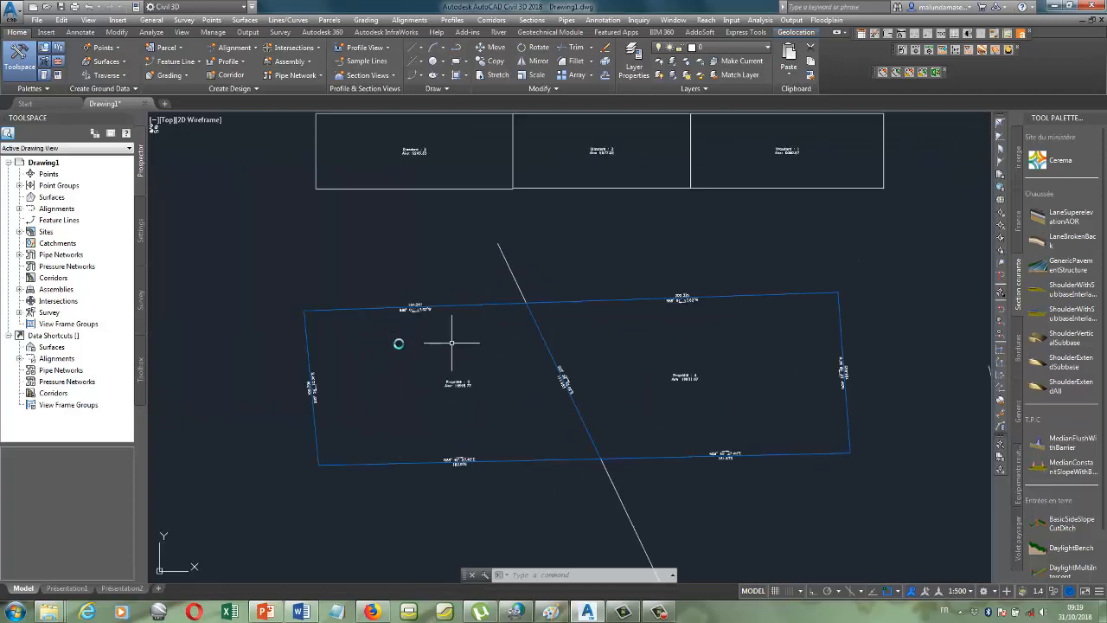
scroll(439, 370, "up", 3)
scroll(454, 402, "down", 6)
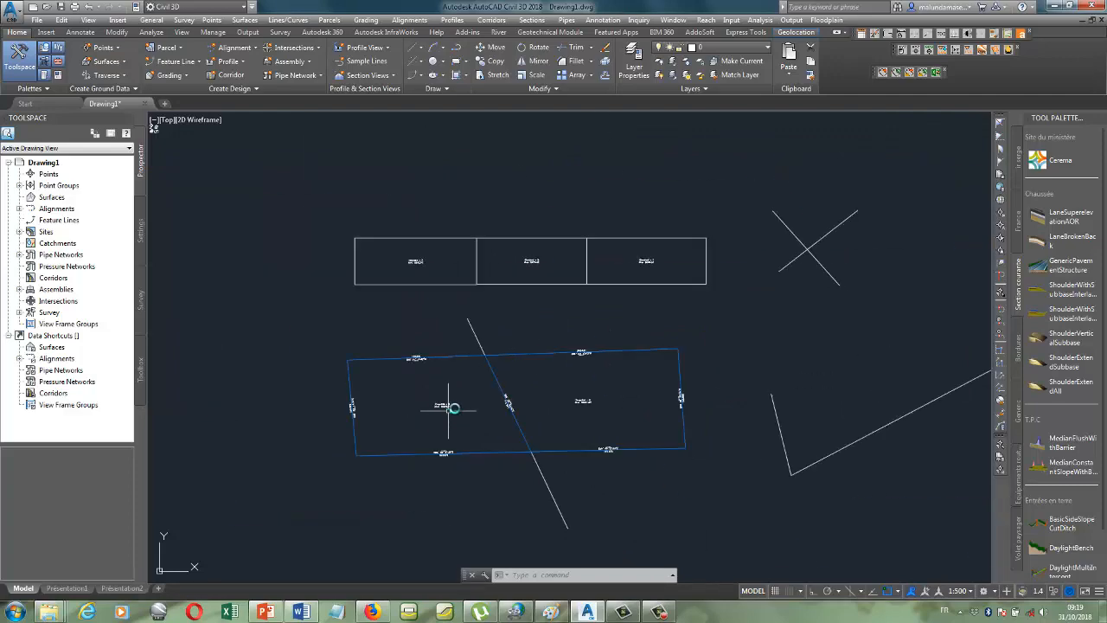
scroll(517, 249, "up", 5)
scroll(566, 381, "down", 6)
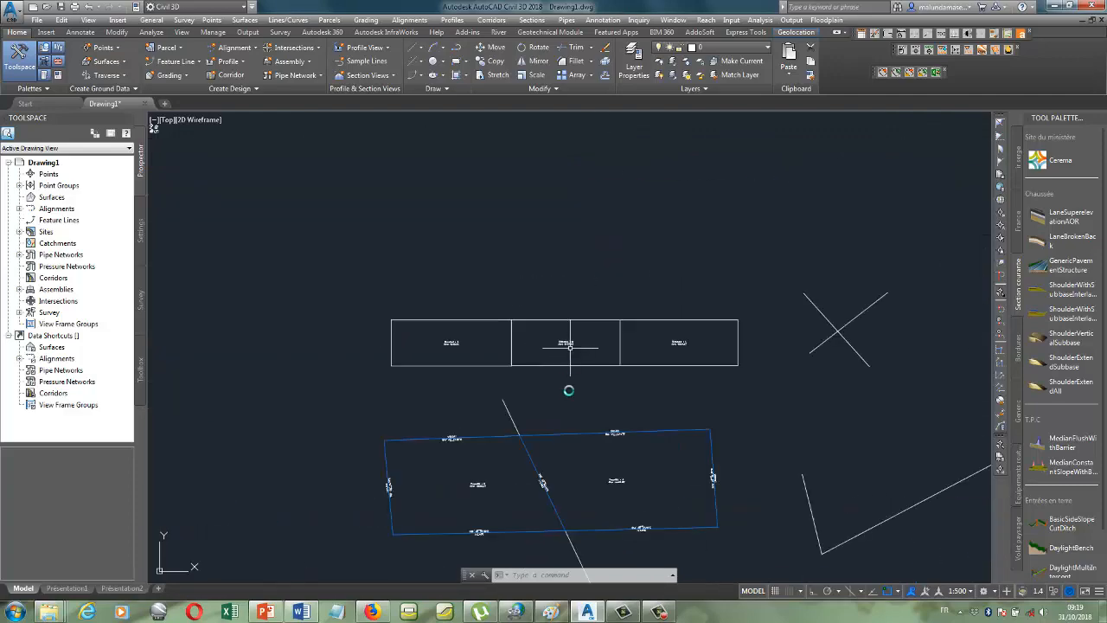
scroll(464, 514, "up", 2)
scroll(481, 481, "up", 5)
scroll(497, 458, "down", 1)
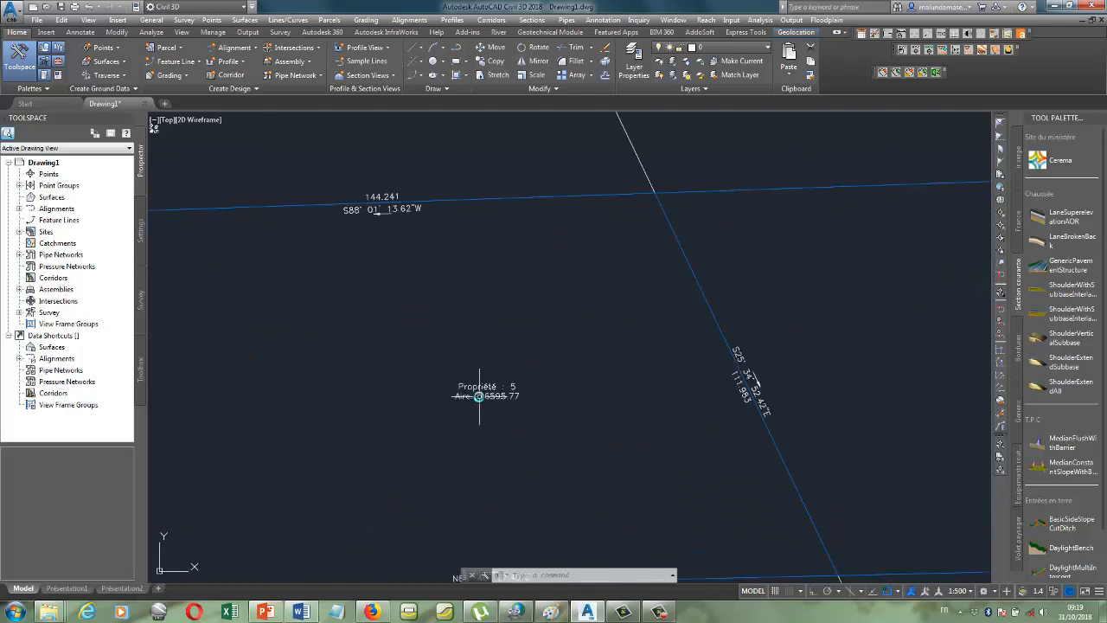
scroll(492, 406, "up", 1)
scroll(484, 394, "down", 6)
scroll(606, 273, "up", 6)
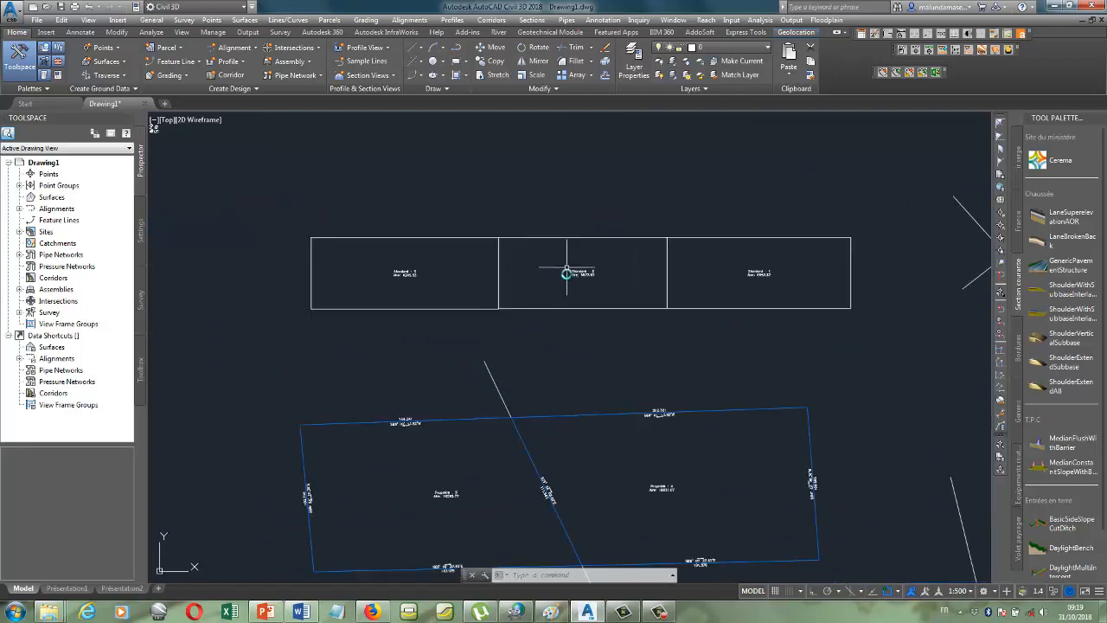
scroll(632, 281, "down", 6)
scroll(489, 515, "up", 4)
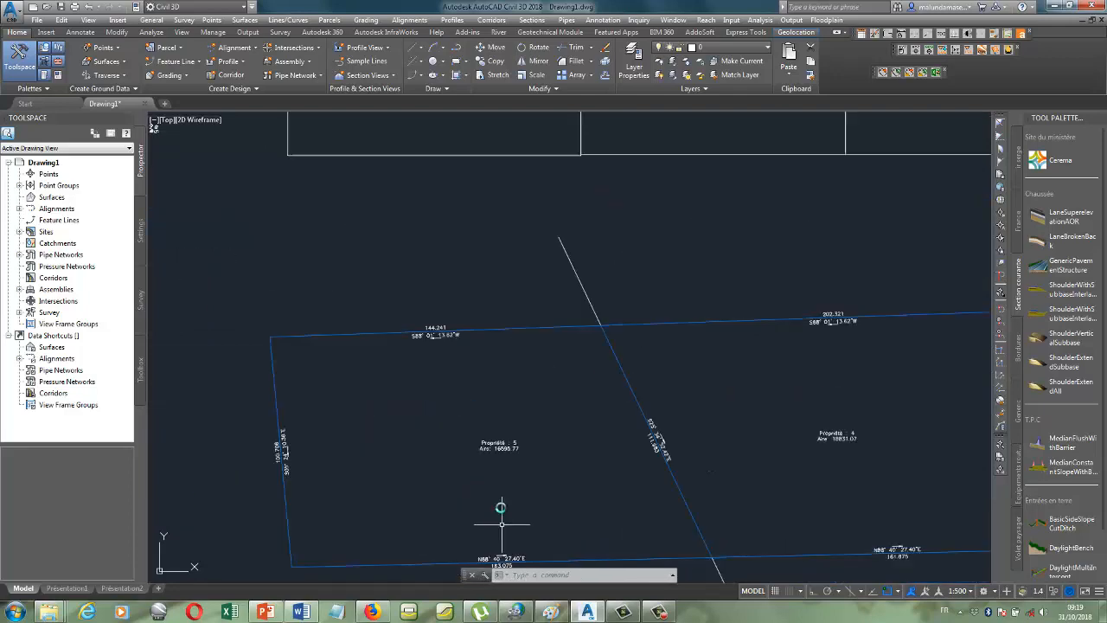
scroll(490, 405, "down", 5)
scroll(860, 415, "up", 4)
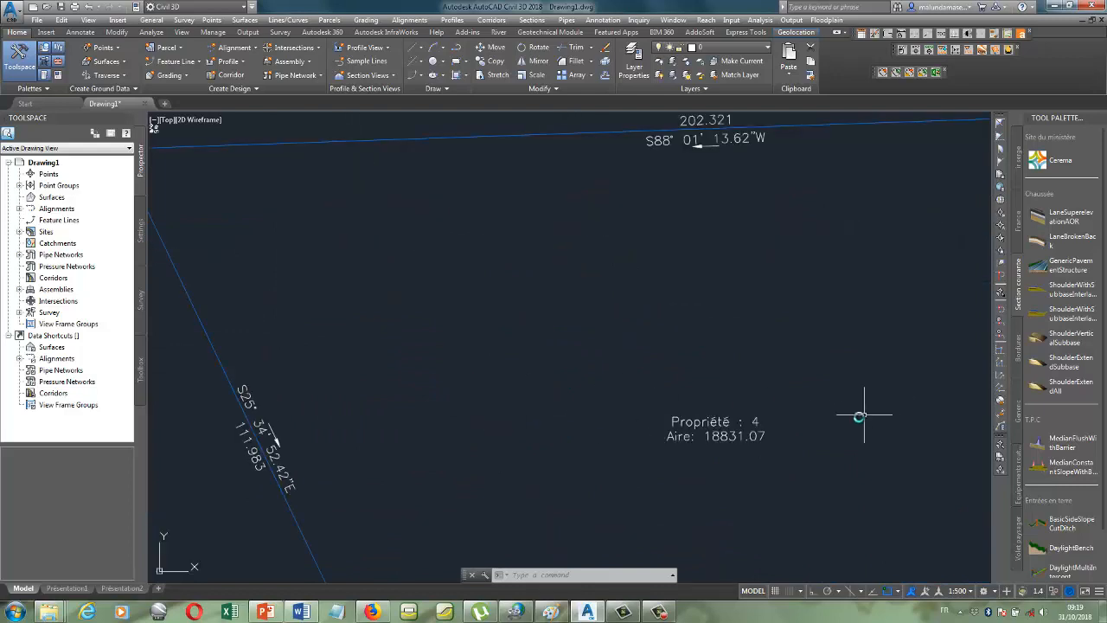
scroll(734, 395, "down", 4)
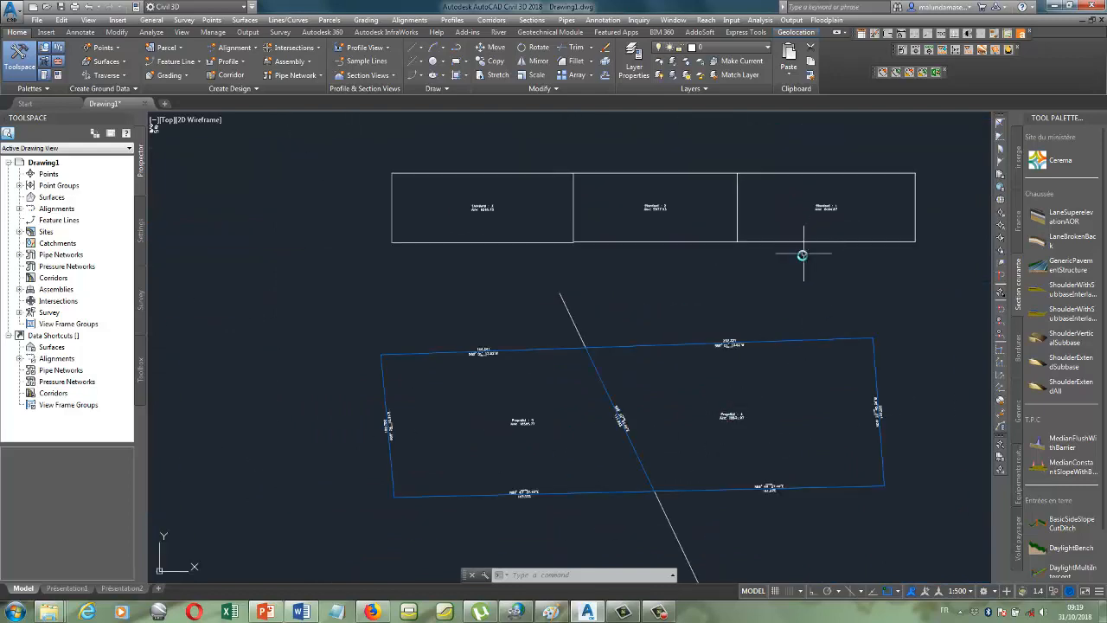
scroll(803, 252, "up", 2)
scroll(651, 335, "down", 4)
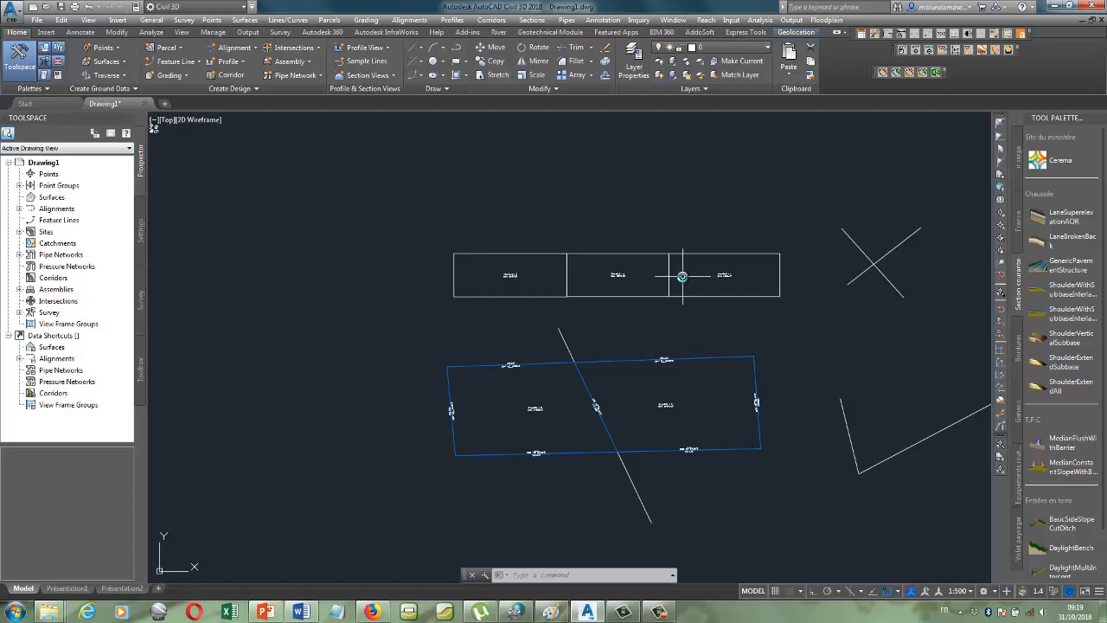
scroll(490, 449, "up", 4)
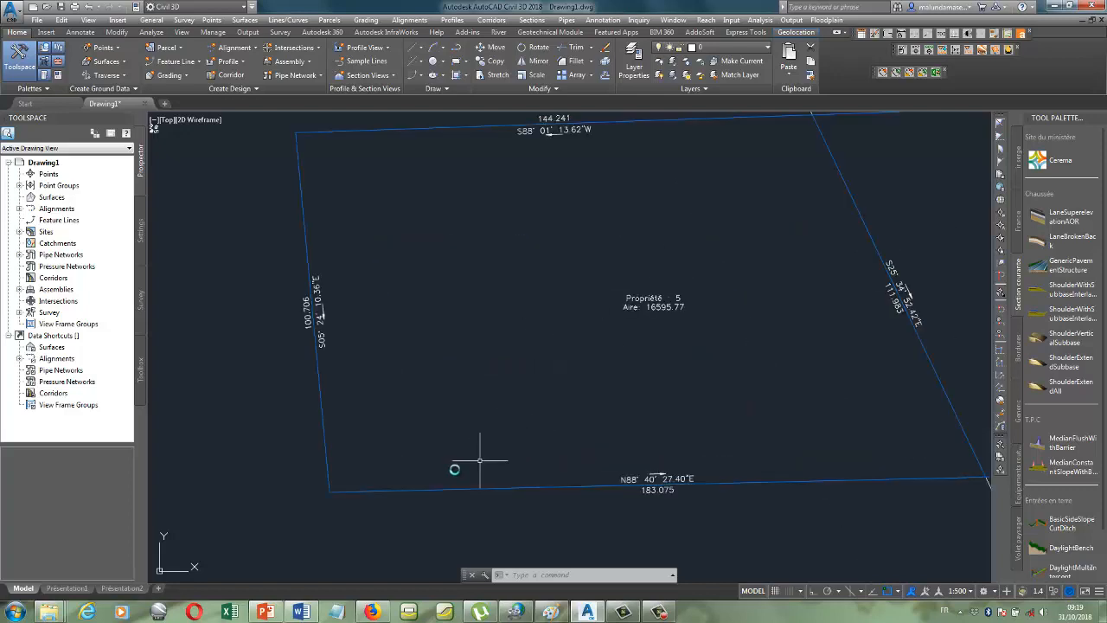
scroll(480, 460, "down", 3)
- Stretch the upper endpoint of the diagonal parcel line to the right and check the recalculated areas of both parcels
left_click(791, 385)
left_click(715, 444)
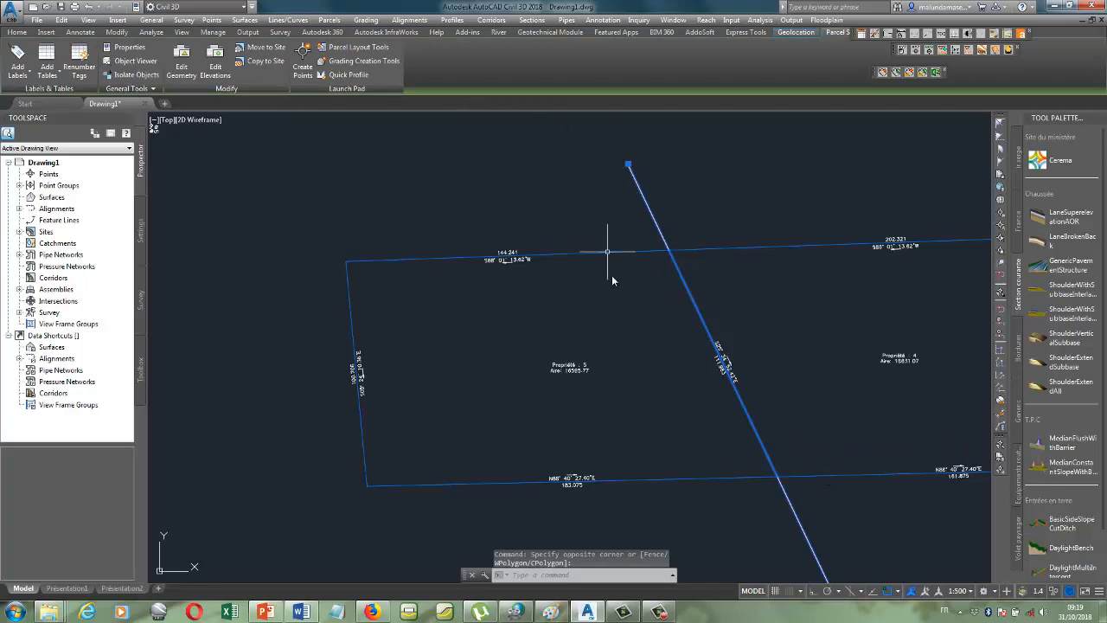
scroll(608, 338, "up", 5)
scroll(510, 415, "down", 4)
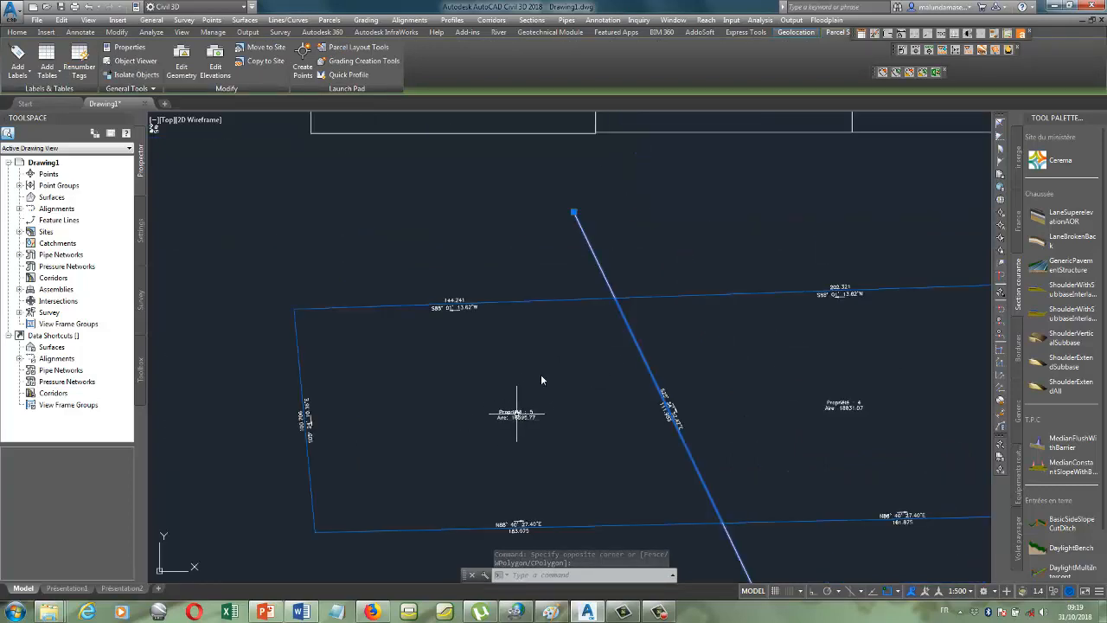
left_click(574, 213)
left_click(713, 200)
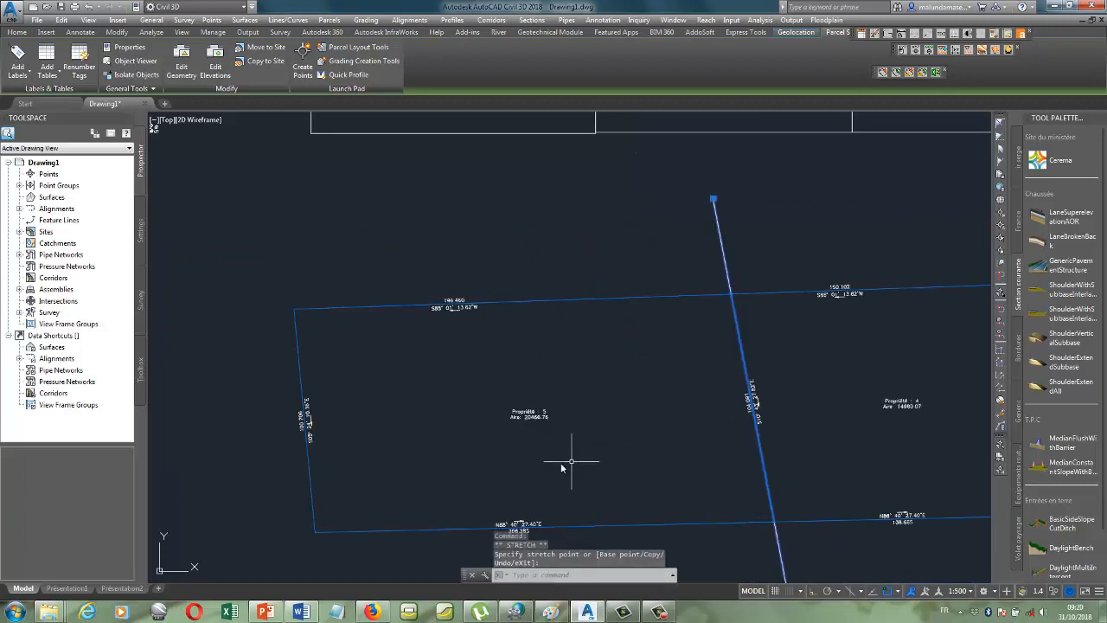
scroll(531, 415, "up", 5)
scroll(509, 366, "down", 6)
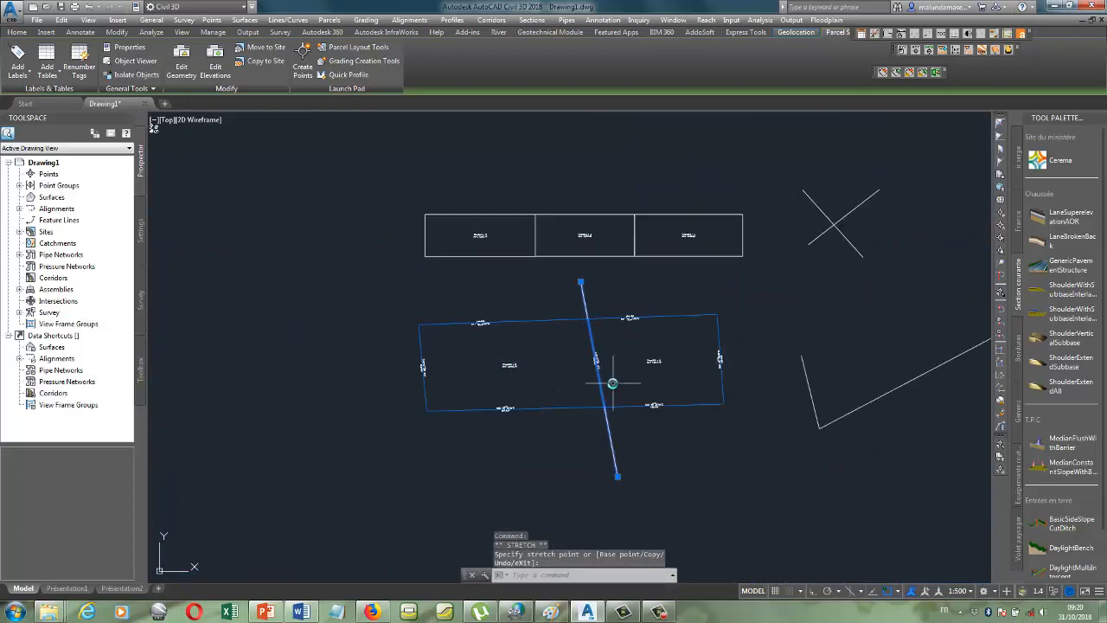
key("Escape")
key("Escape")
scroll(625, 334, "up", 2)
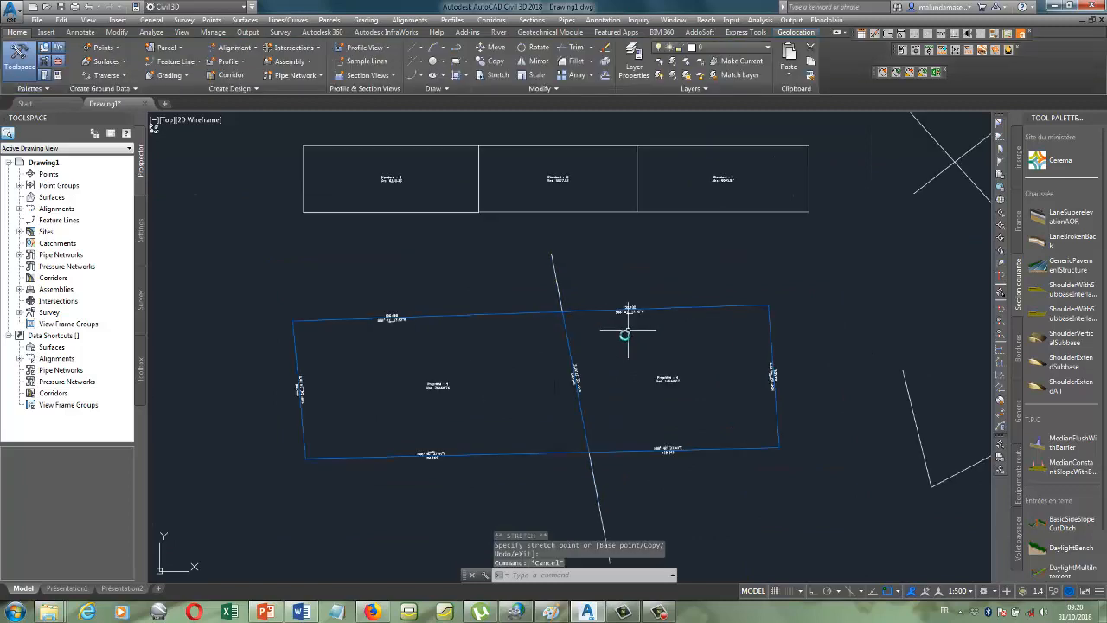
- Stretch the lower endpoint of the diagonal to the left so the shared parcel boundary slants the opposite way
left_click(619, 503)
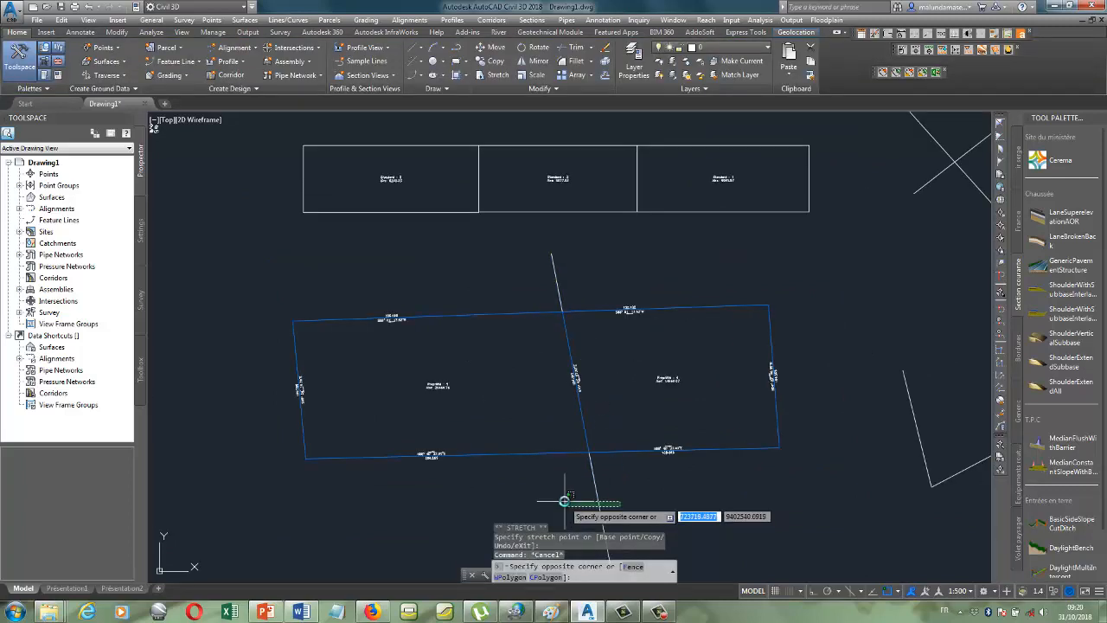
left_click(564, 500)
scroll(571, 286, "down", 4)
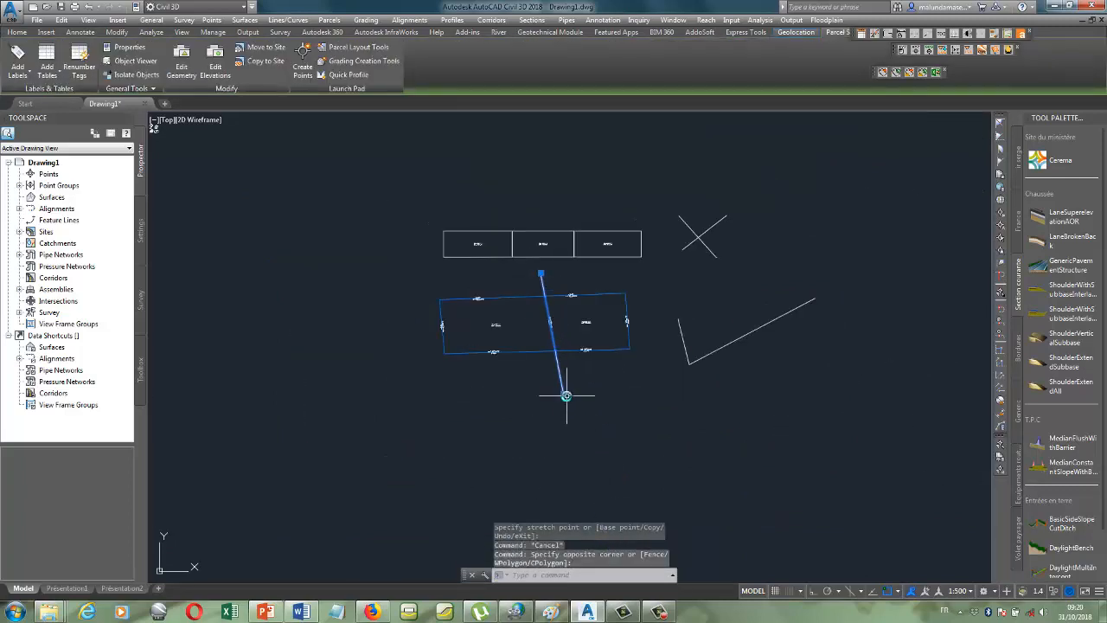
left_click(566, 395)
scroll(524, 338, "up", 5)
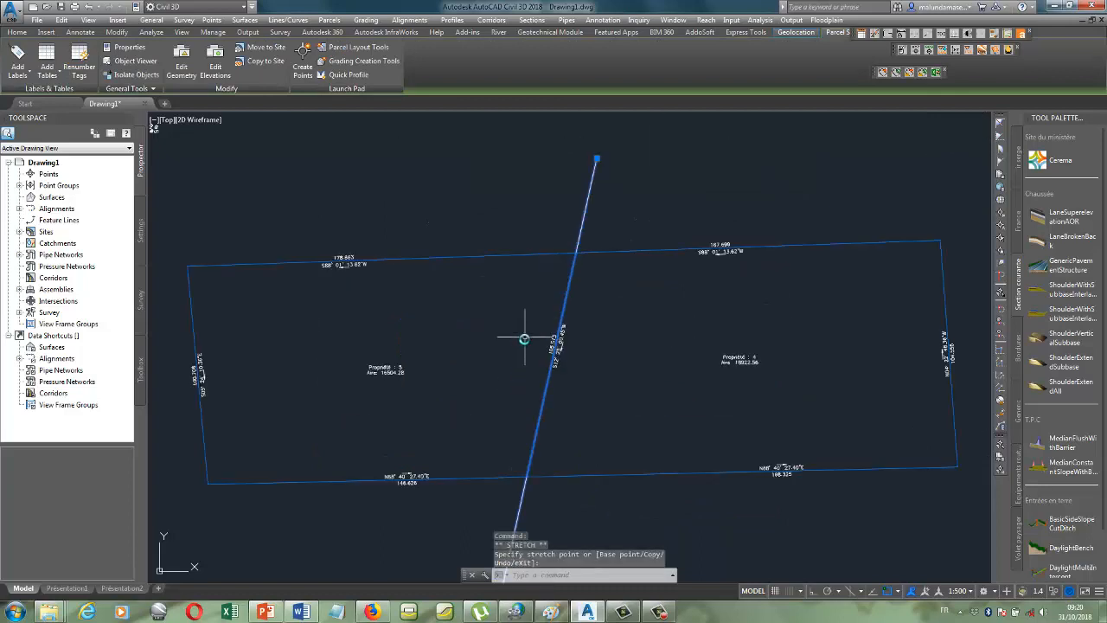
scroll(397, 391, "down", 5)
key("Escape")
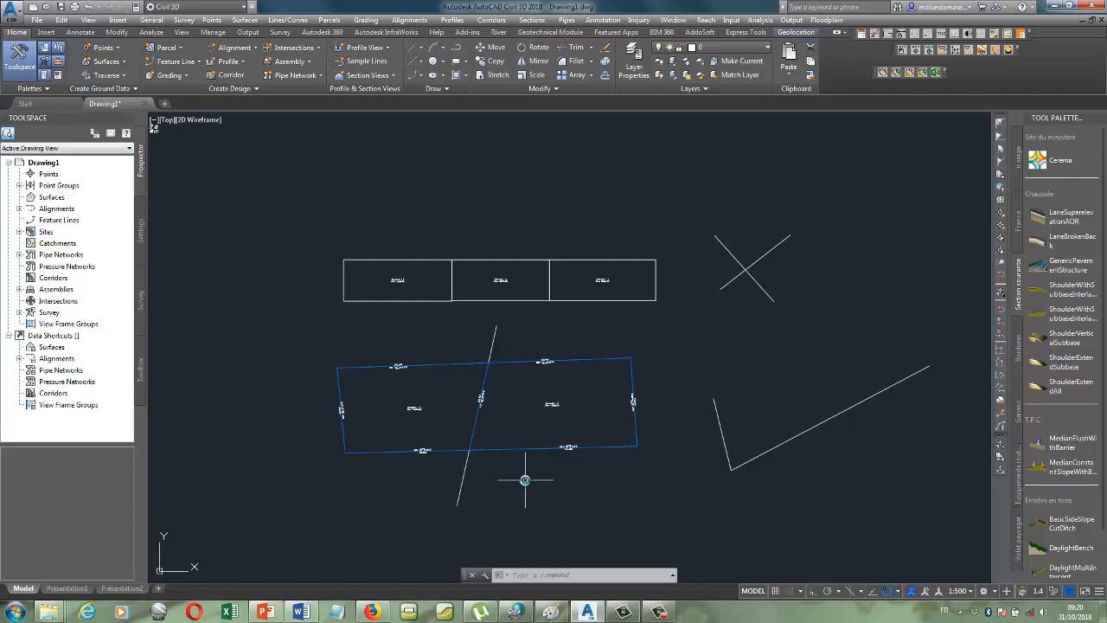
- Switch to Paint and handwrite the area conversion "1 acres = 4047 m²" beside the Parcel note
left_click(552, 612)
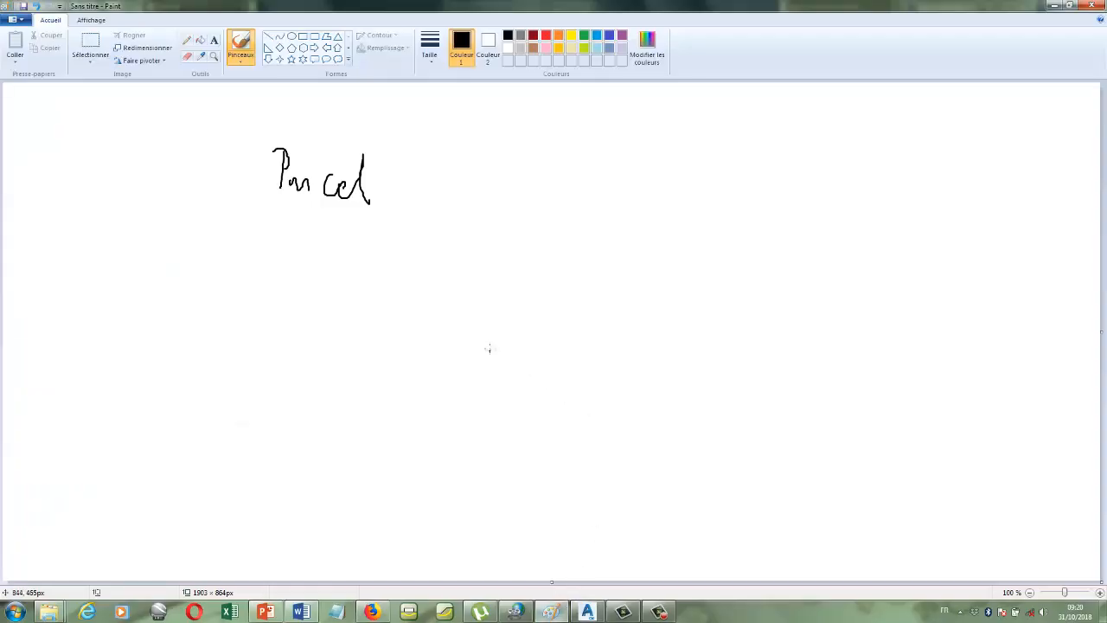
mouse_move(523, 265)
left_mouse_down()
mouse_move(538, 291)
mouse_move(556, 261)
mouse_move(568, 278)
mouse_move(599, 259)
mouse_move(632, 299)
left_mouse_up()
mouse_move(660, 278)
left_mouse_down()
mouse_move(727, 289)
mouse_move(717, 300)
mouse_move(742, 278)
mouse_move(735, 265)
mouse_move(770, 294)
mouse_move(770, 313)
left_mouse_up()
mouse_move(780, 273)
left_mouse_down()
mouse_move(784, 312)
mouse_move(804, 290)
mouse_move(852, 276)
left_mouse_up()
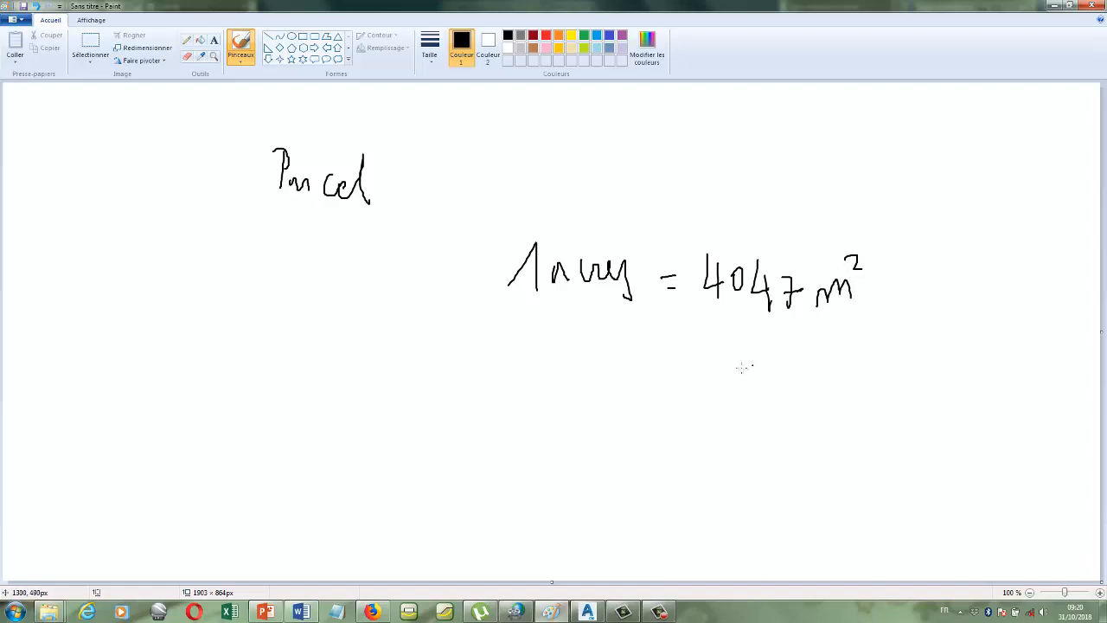
- Handwrite "= 0,4047 ha" beneath the square-metre value and circle the whole conversion
mouse_move(671, 373)
left_mouse_down()
mouse_move(723, 374)
mouse_move(732, 360)
mouse_move(737, 389)
left_mouse_up()
mouse_move(746, 349)
left_mouse_down()
mouse_move(759, 370)
mouse_move(778, 350)
mouse_move(818, 365)
mouse_move(811, 374)
mouse_move(832, 371)
mouse_move(872, 327)
mouse_move(863, 368)
mouse_move(879, 367)
left_mouse_up()
left_click_drag(900, 349, 903, 374)
mouse_move(518, 429)
left_mouse_down()
mouse_move(789, 210)
mouse_move(450, 381)
mouse_move(621, 438)
left_mouse_up()
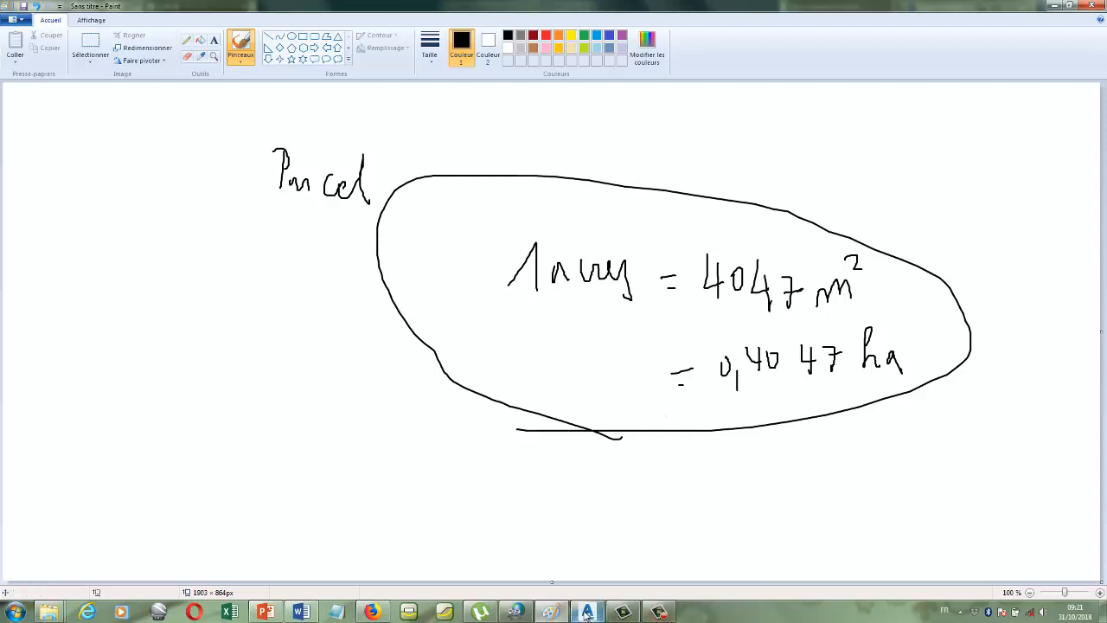
- Switch back to the Civil 3D drawing containing the parcels
mouse_move(587, 612)
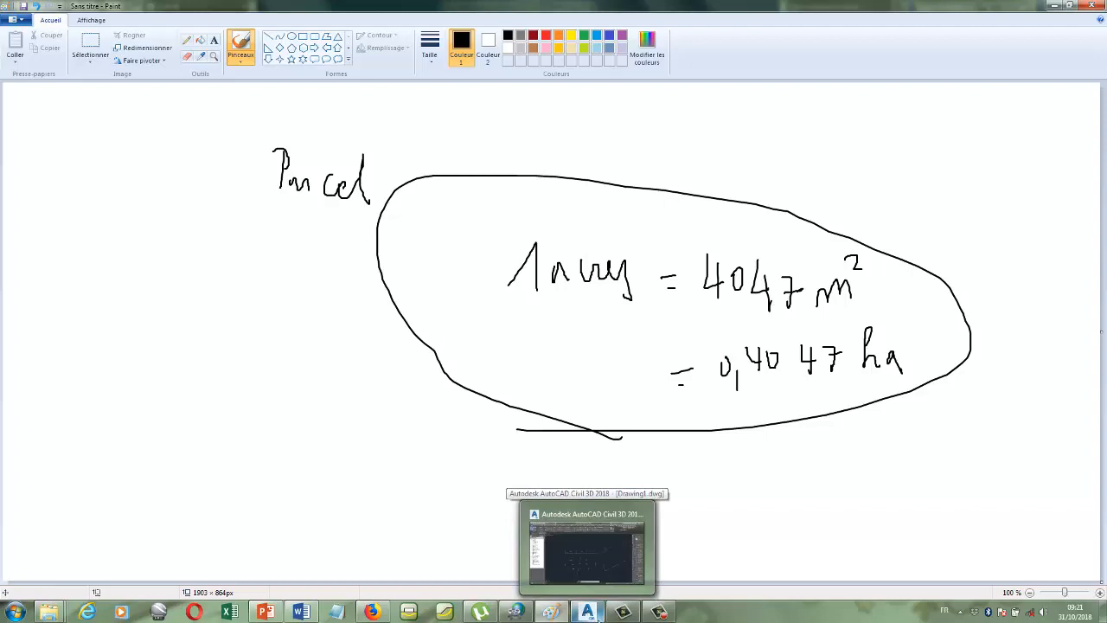
left_click(600, 570)
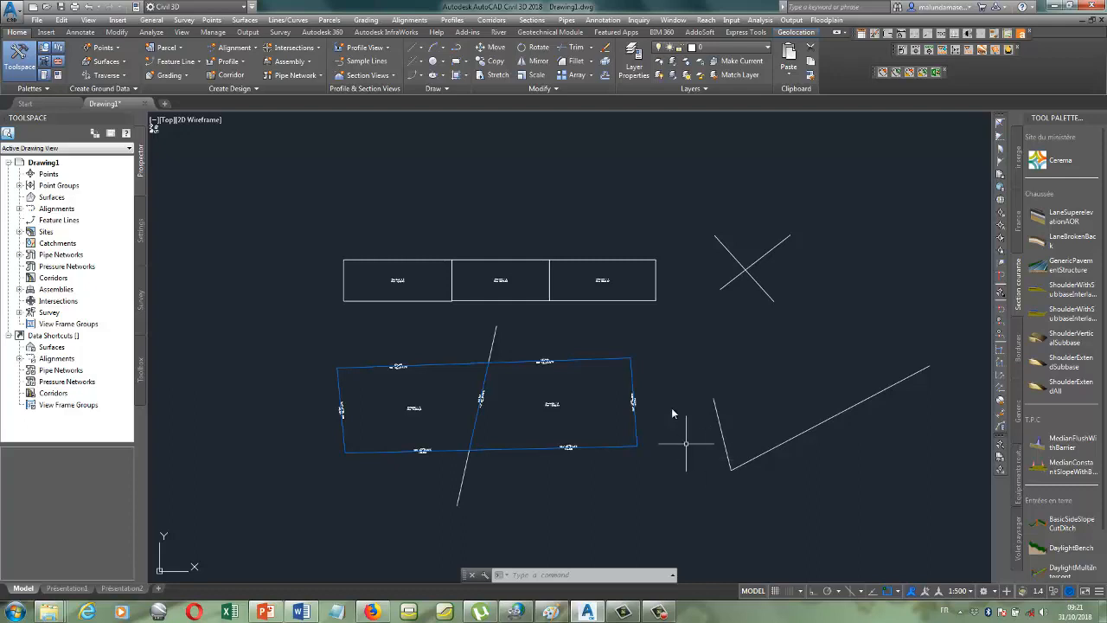
scroll(666, 407, "down", 4)
scroll(625, 519, "up", 4)
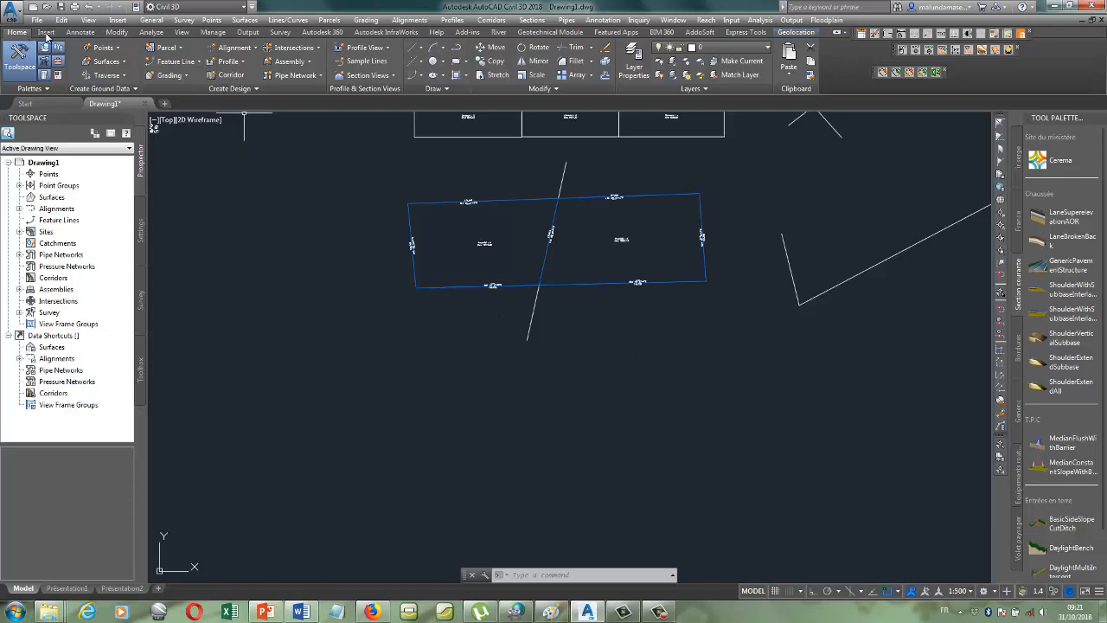
- Open the Parcel Layout Tools, move the window clear of the ribbon, and collapse its sizing parameters
left_click(181, 49)
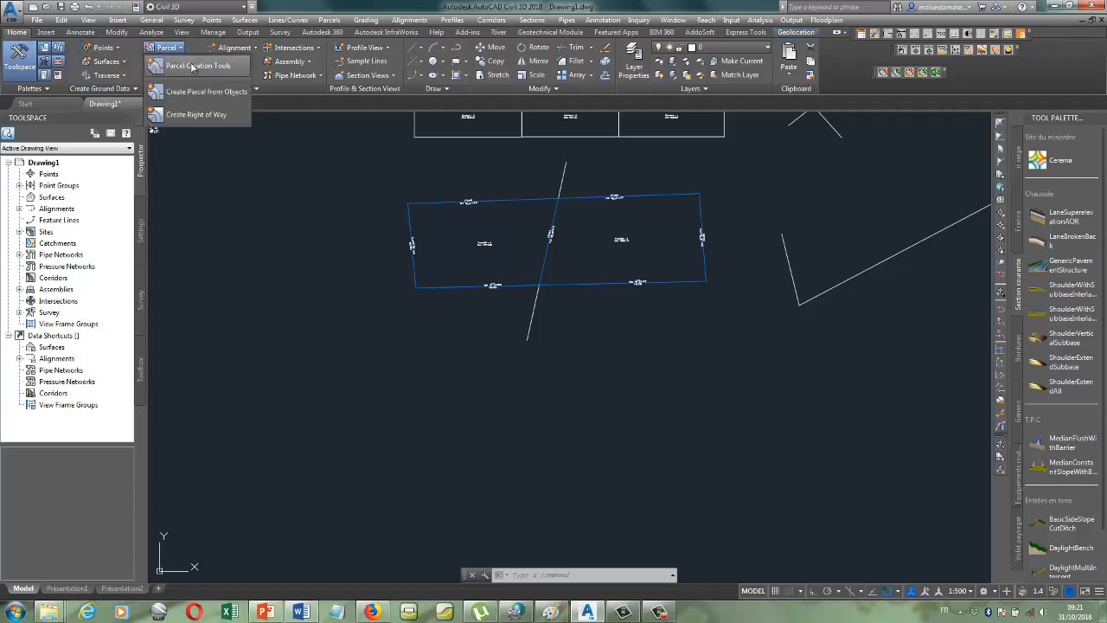
left_click(196, 66)
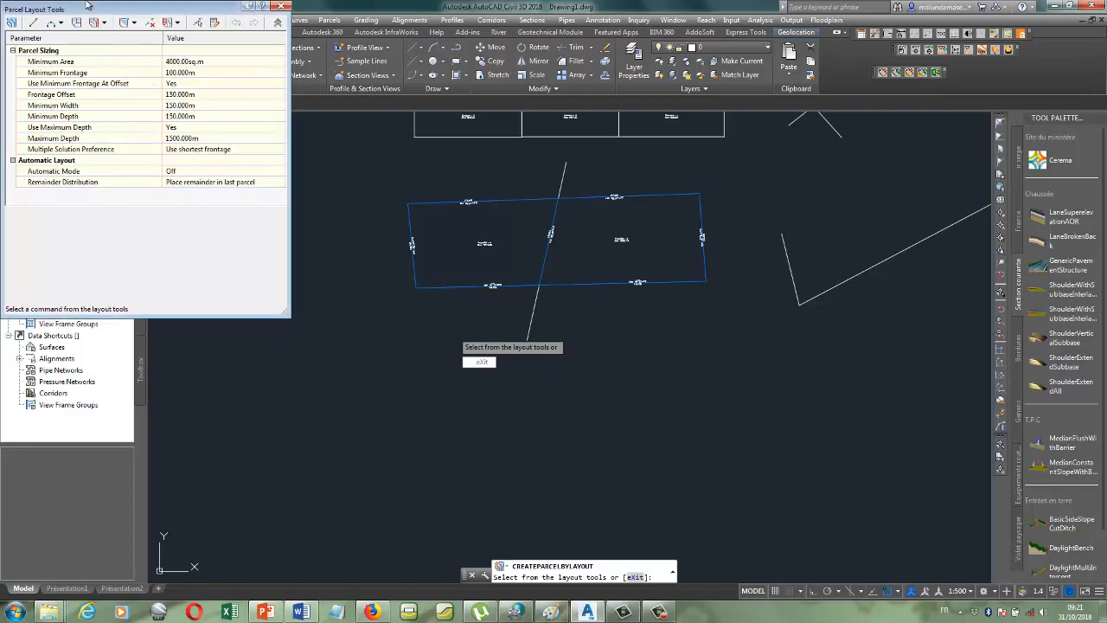
left_click_drag(93, 9, 195, 189)
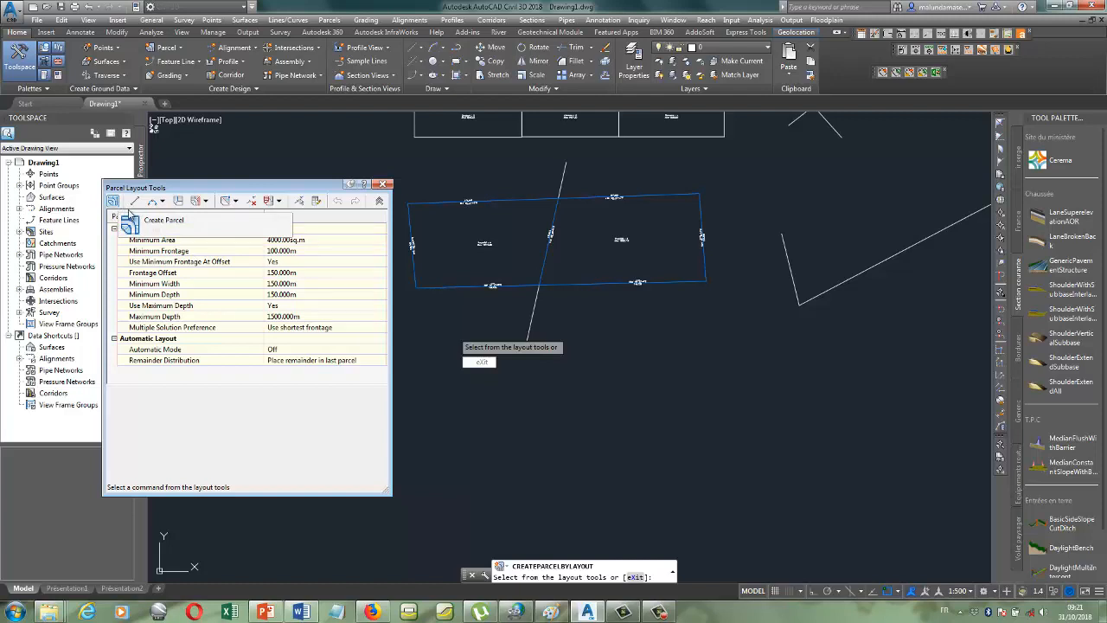
left_click(379, 200)
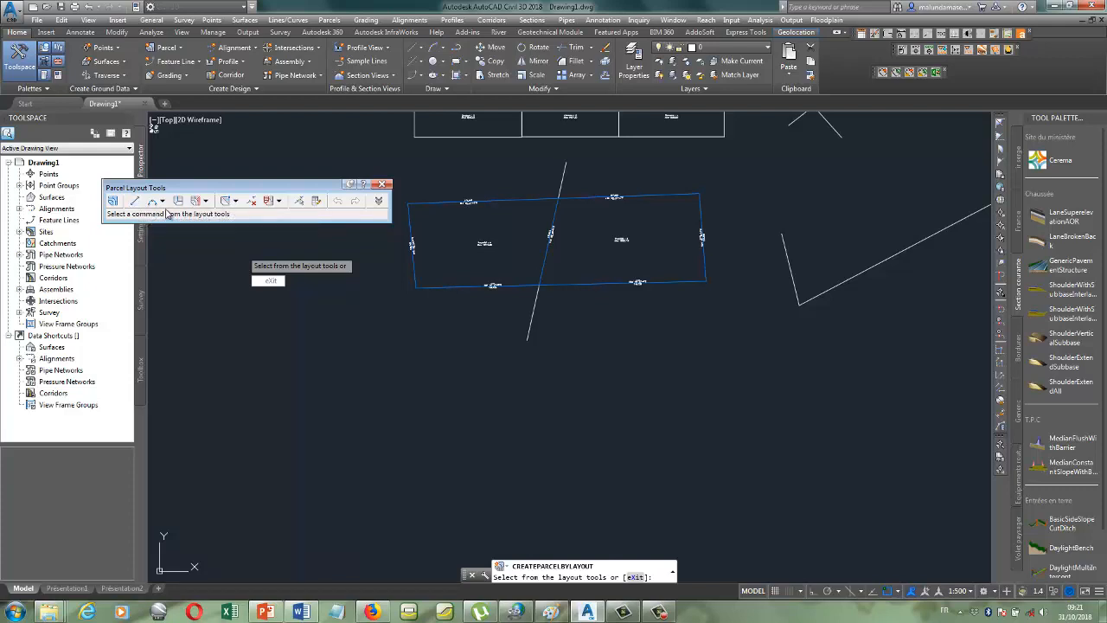
- Examine the fixed curve options and the Slide Line, Swing Line and Free Form options of the Parcel Layout Tools
left_click(163, 204)
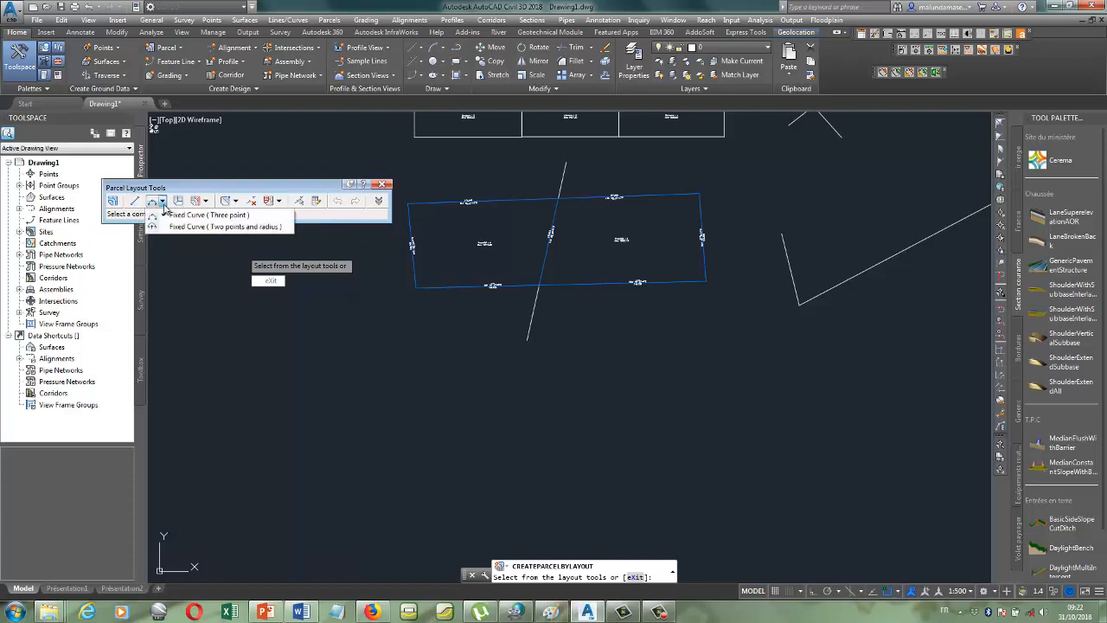
left_click(192, 188)
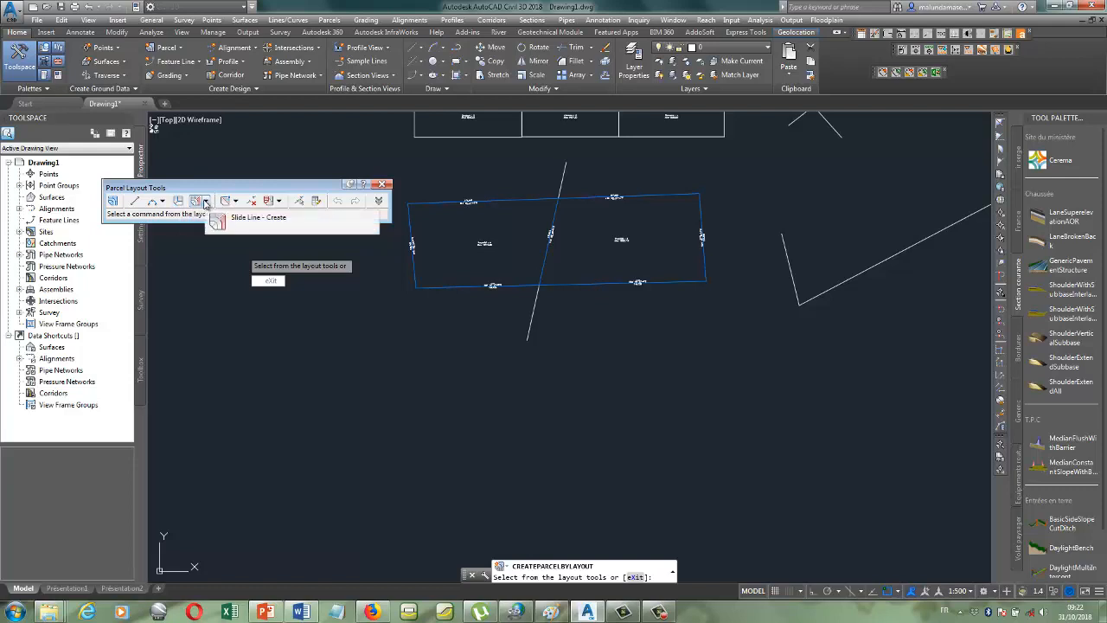
left_click(205, 202)
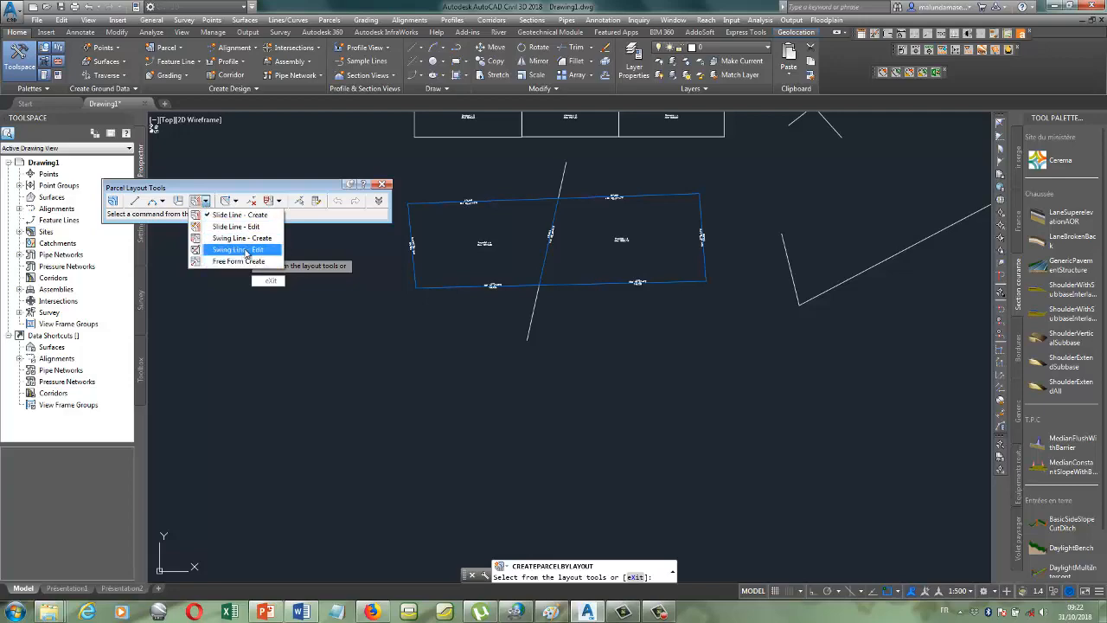
left_click(690, 180)
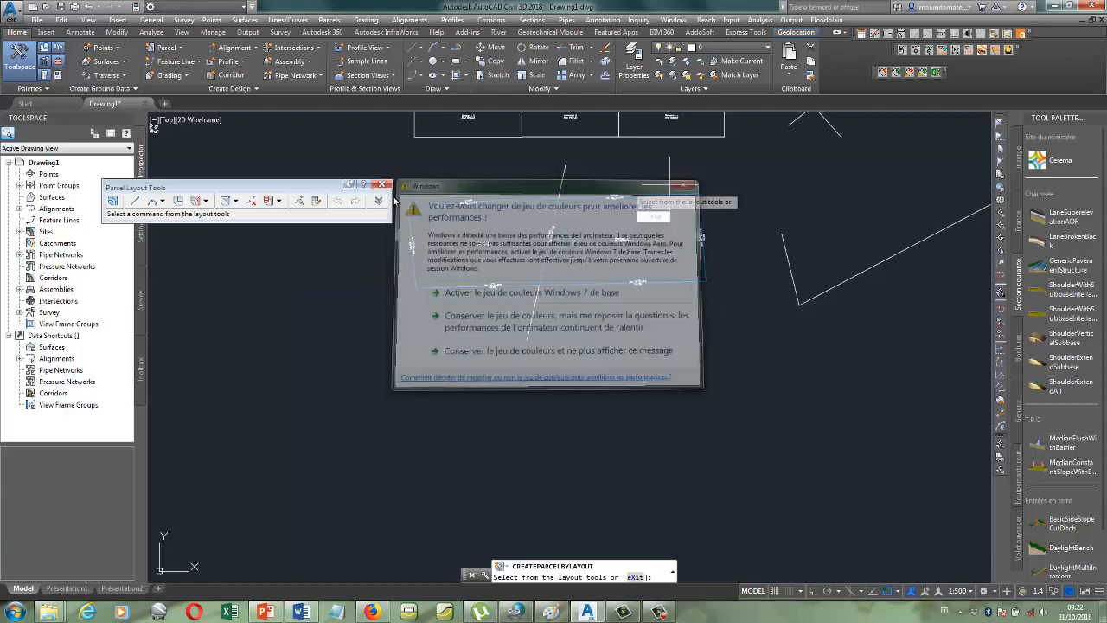
left_click(205, 201)
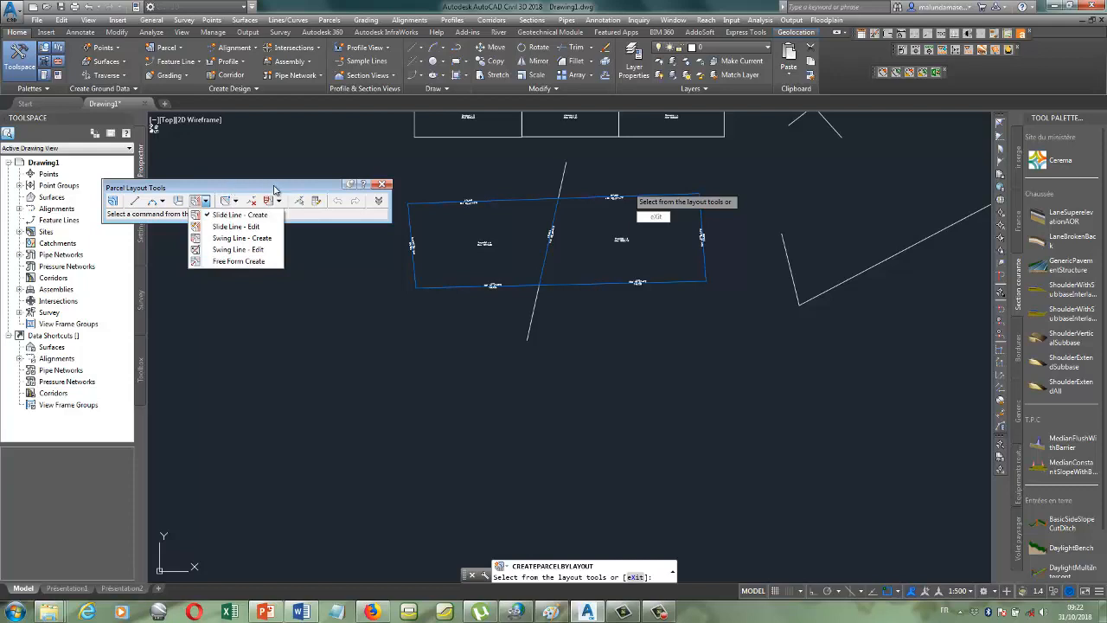
- Examine the PI editing and Parcel Union options, display the empty parameter table, and exit the Parcel Layout Tools
left_click(236, 201)
left_click(236, 201)
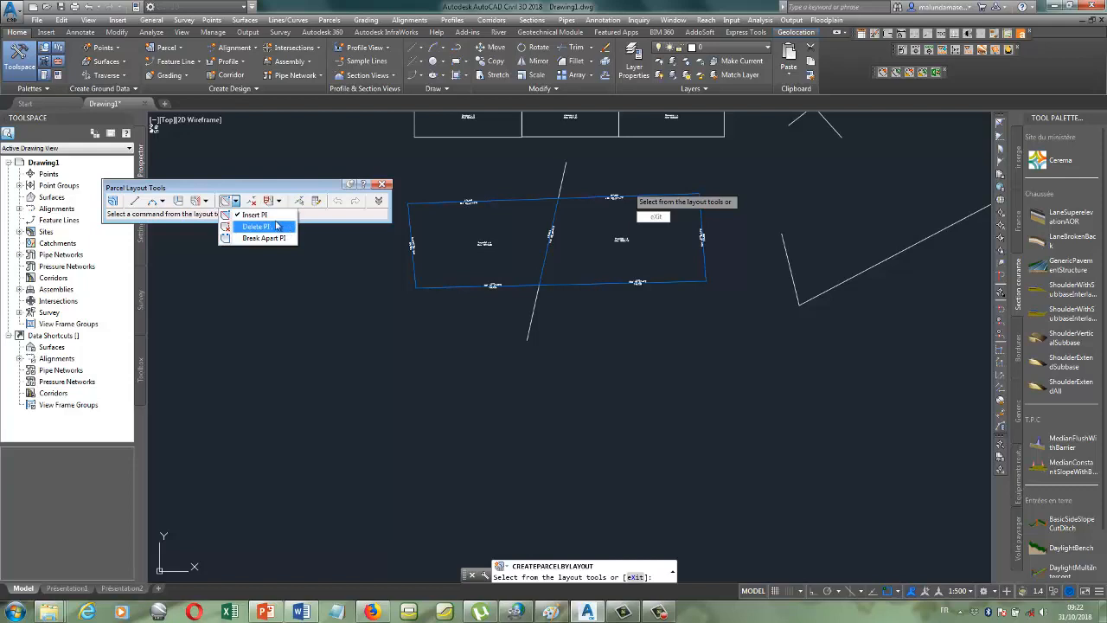
left_click(253, 201)
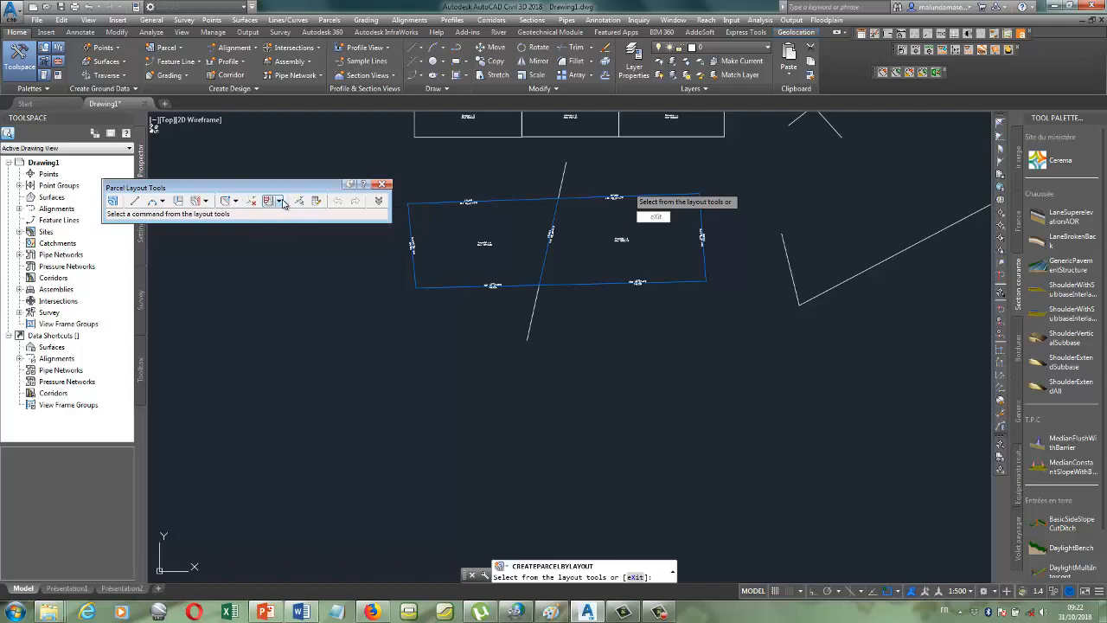
left_click(279, 201)
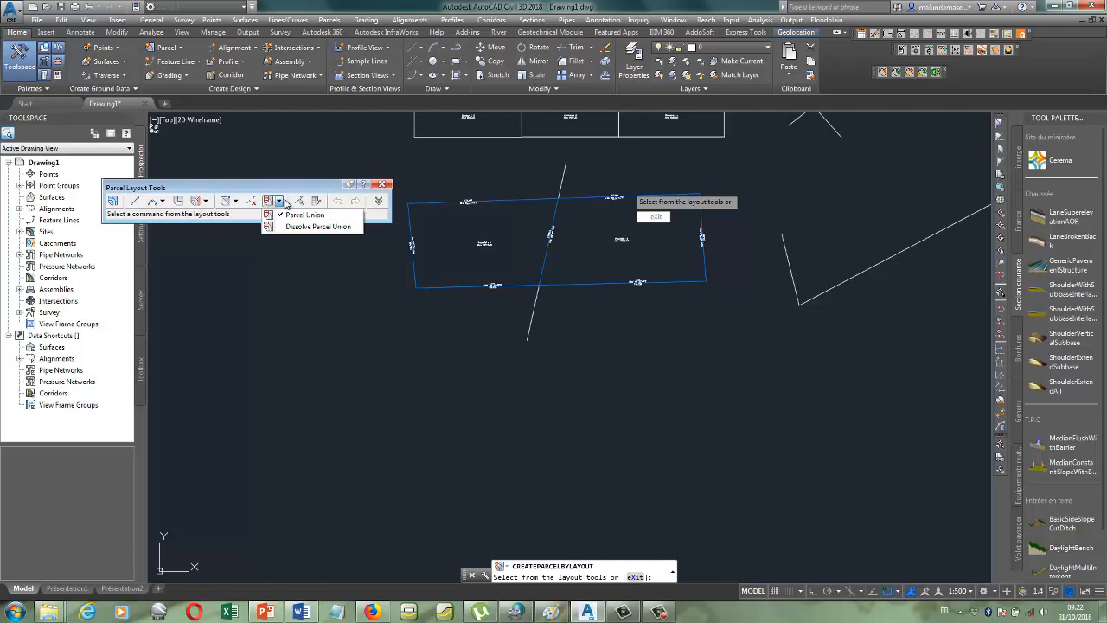
left_click(317, 192)
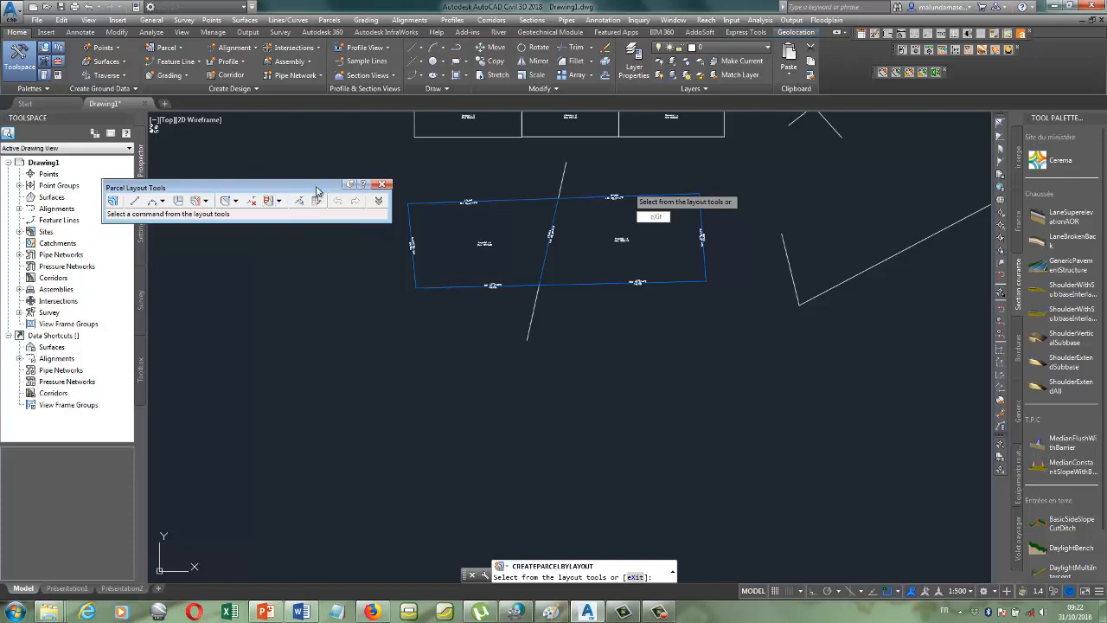
left_click(316, 200)
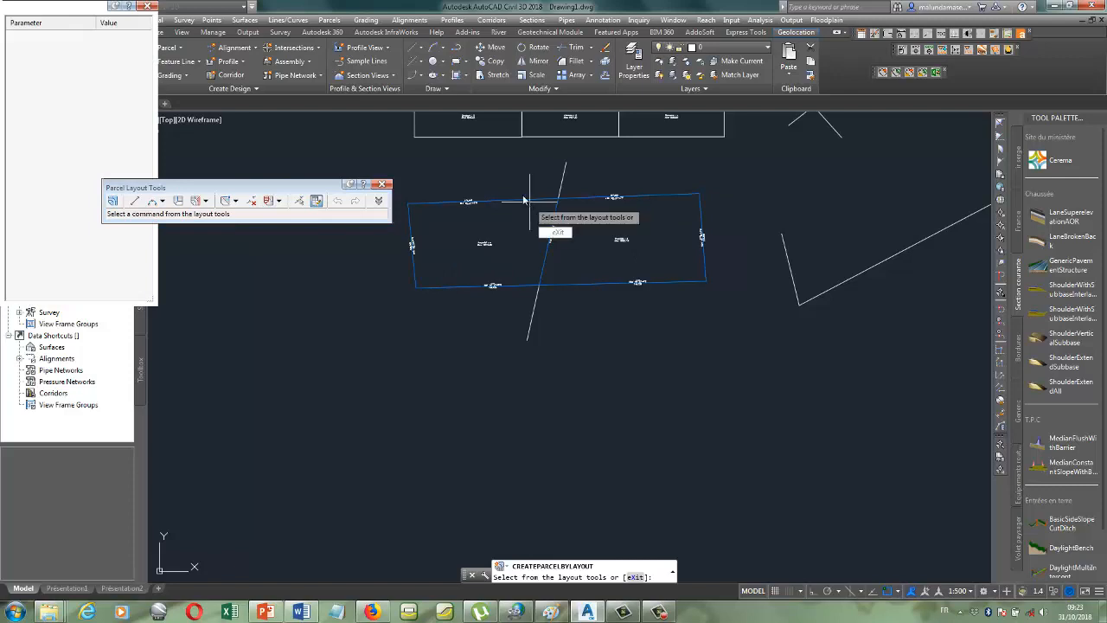
key("Escape")
- Select the left parcel by its area label and display the composition section of its Parcel Properties
left_click(487, 244)
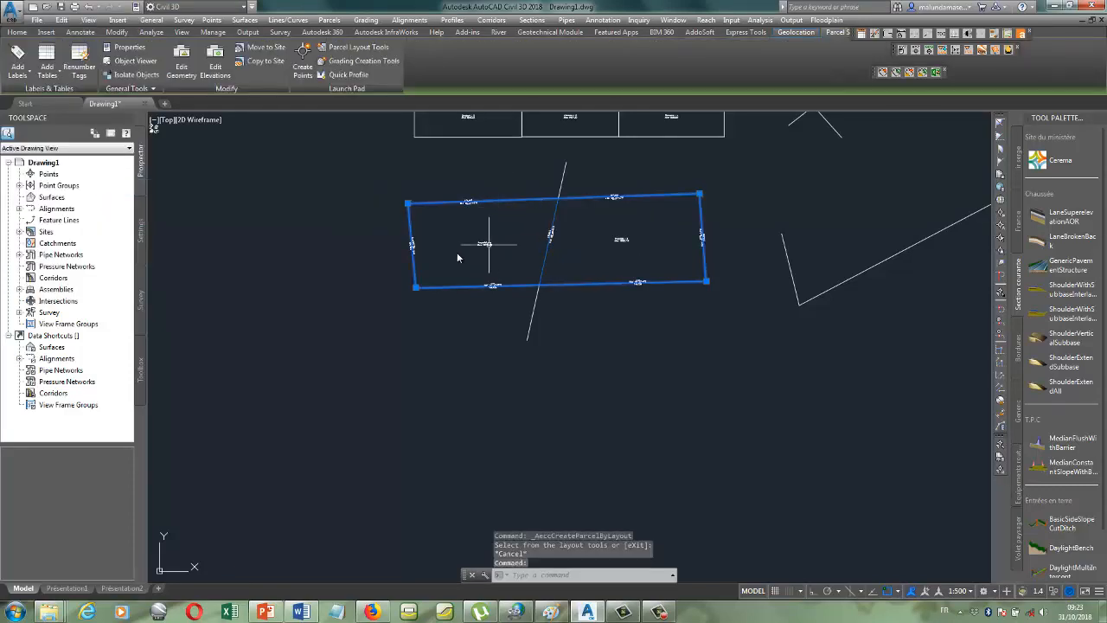
key("Escape")
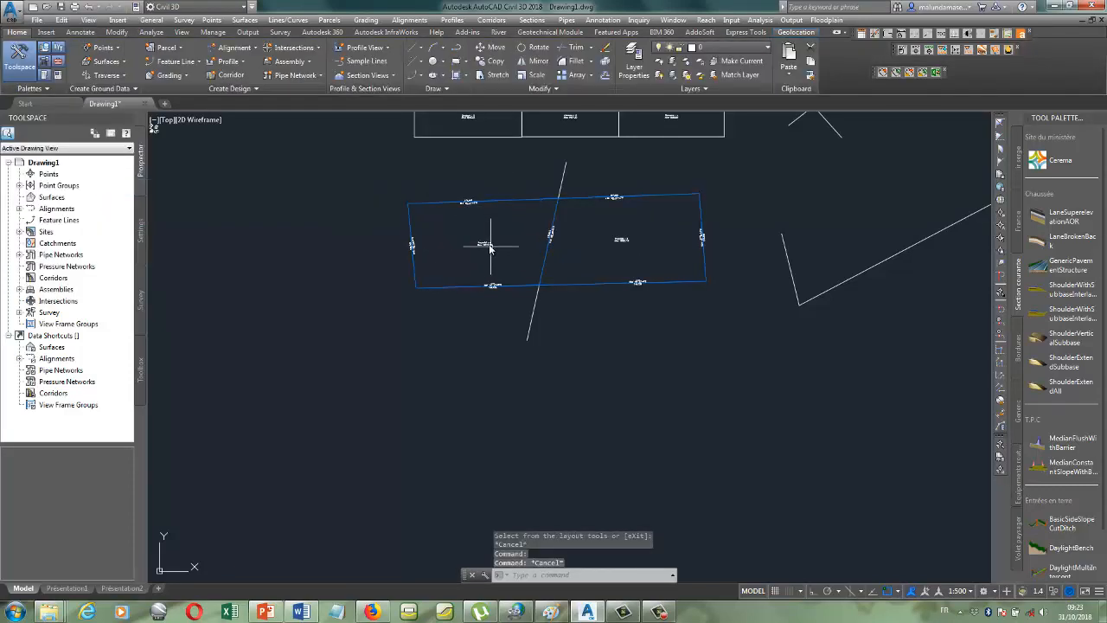
scroll(489, 245, "up", 3)
left_click(482, 256)
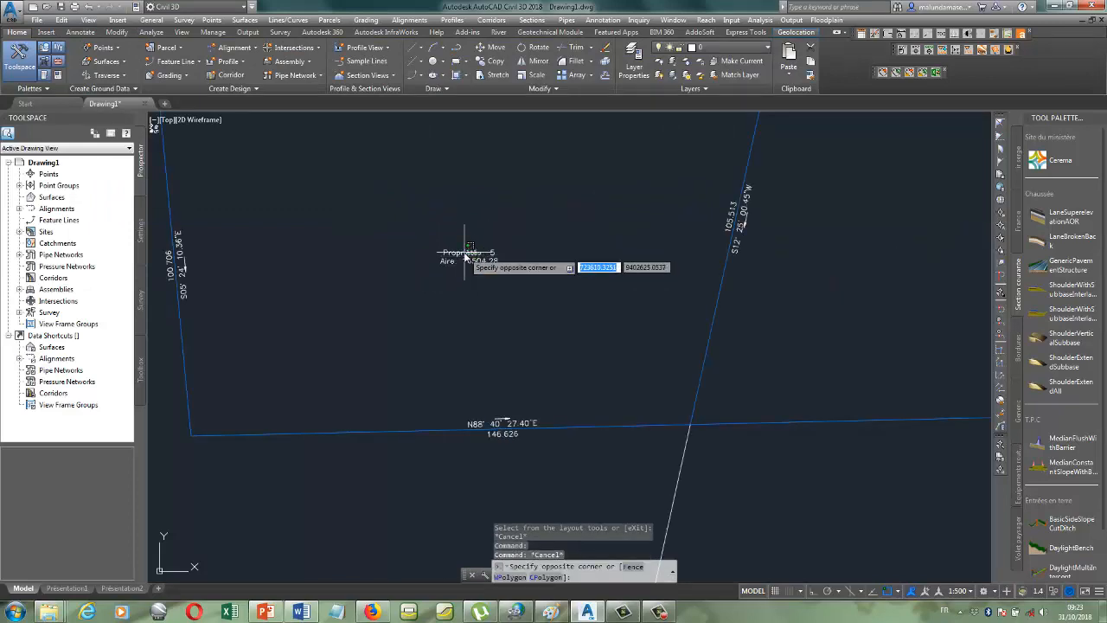
left_click(471, 251)
scroll(588, 329, "down", 5)
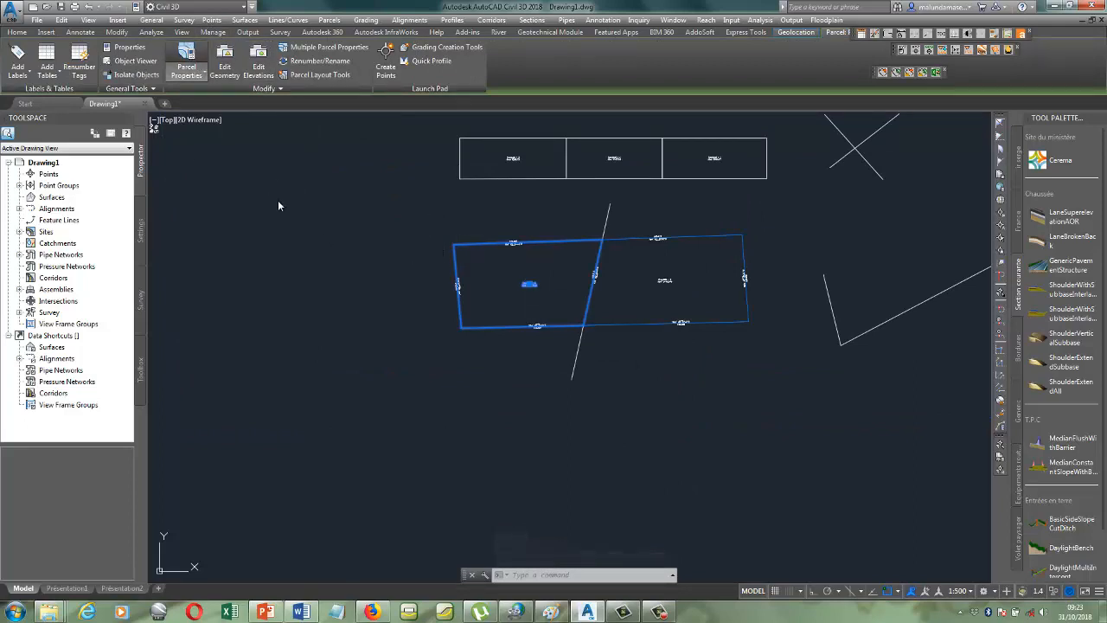
left_click(432, 188)
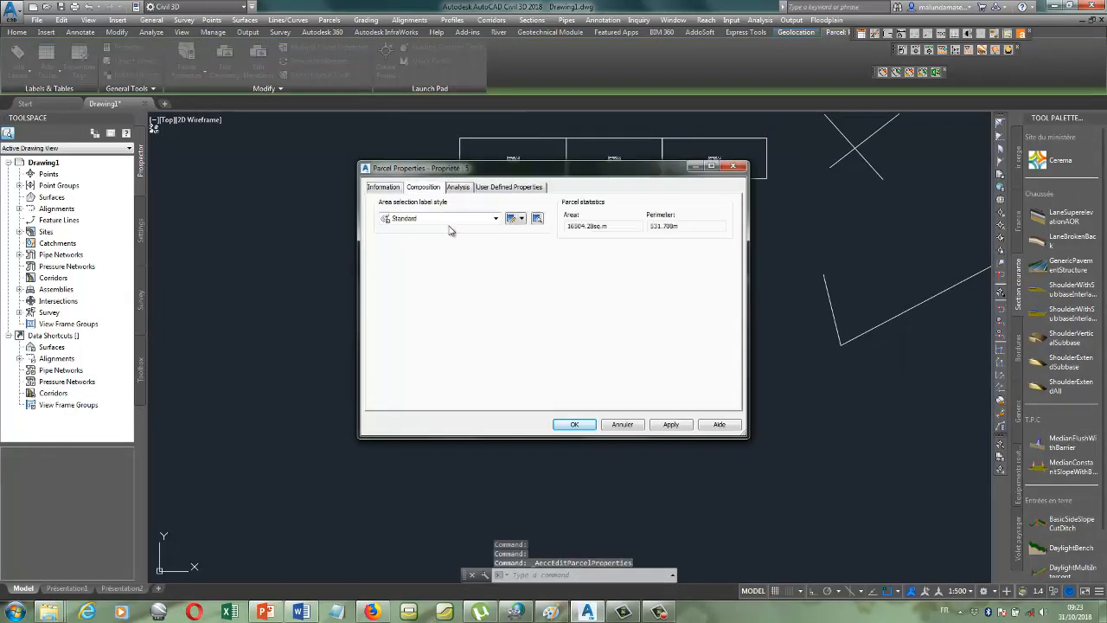
- Review the available object styles and area selection label styles for the left parcel without changing them
left_click(397, 187)
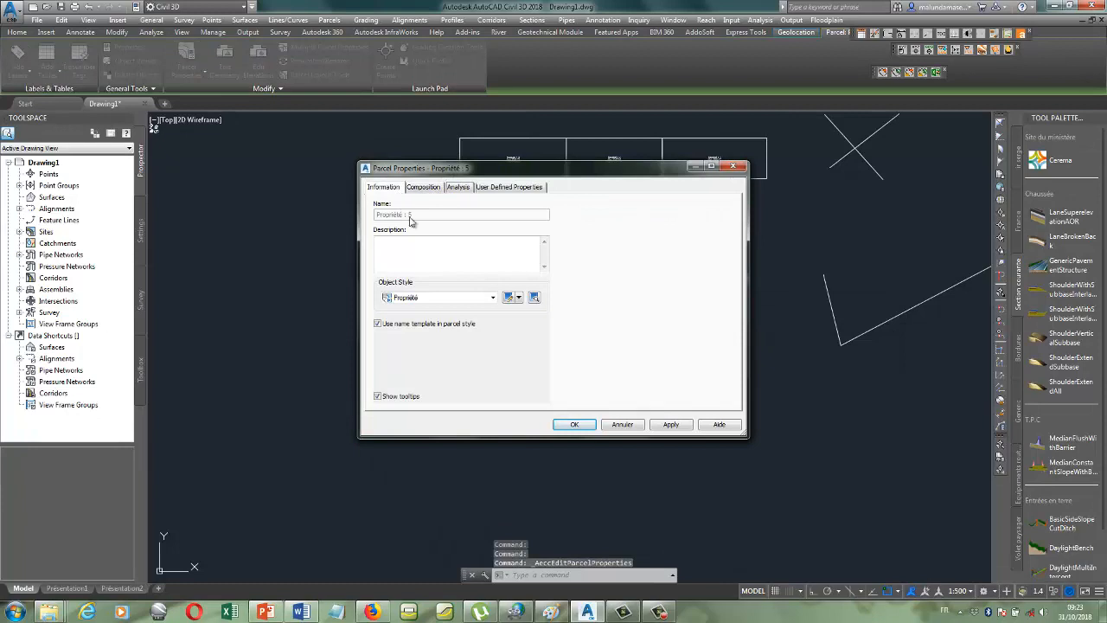
left_click(494, 298)
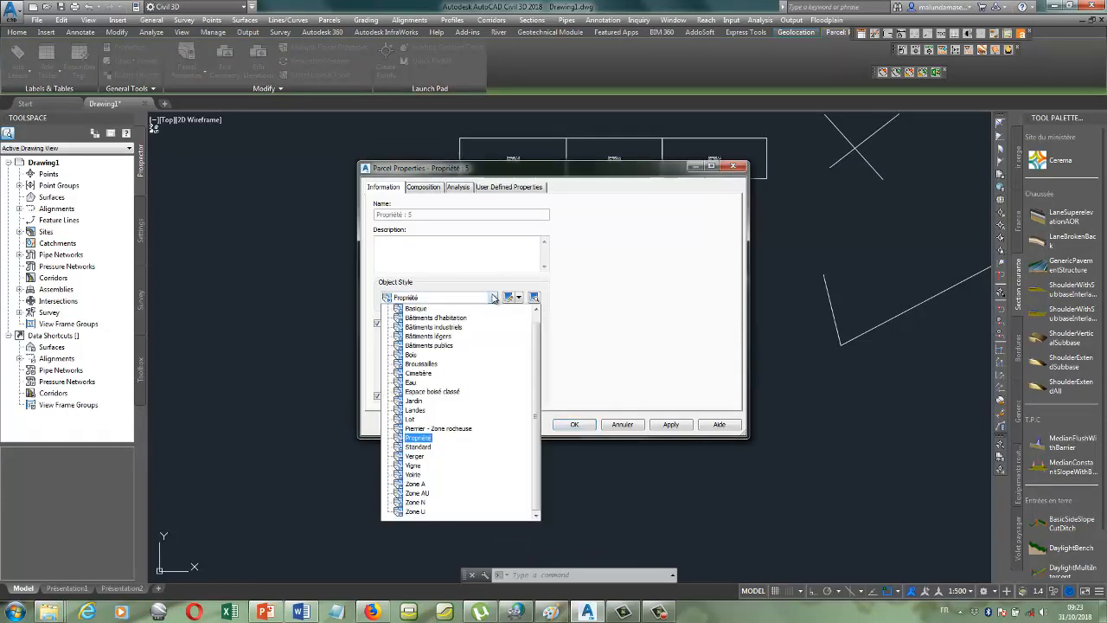
left_click(493, 298)
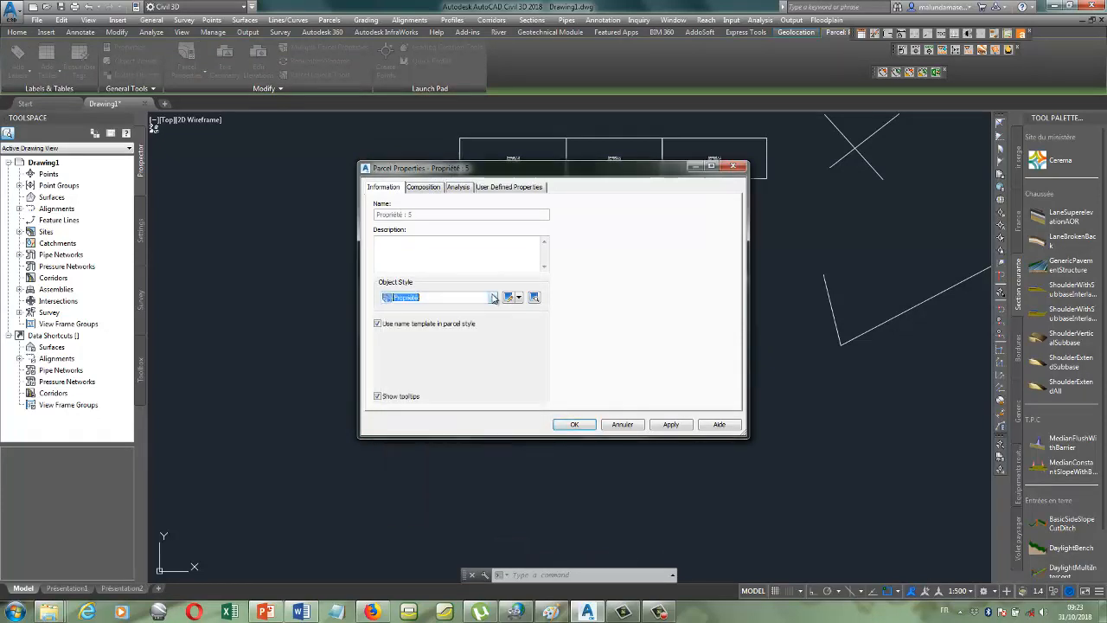
left_click(423, 187)
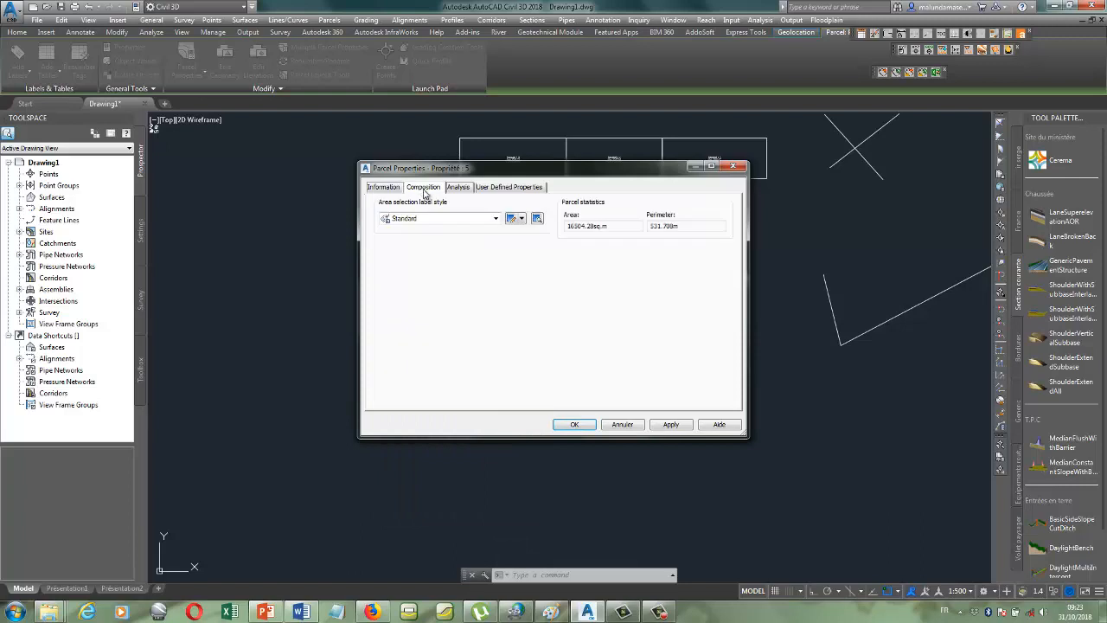
left_click(497, 219)
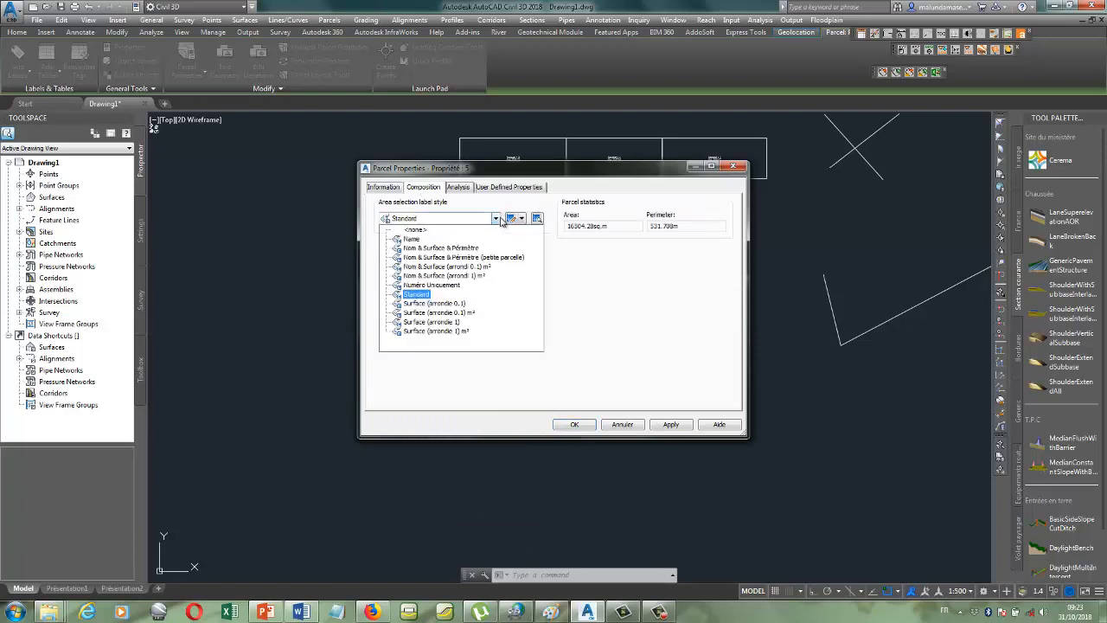
left_click(497, 219)
- Review the parcel's inverse analysis, user defined properties and area and perimeter statistics, and close the Parcel Properties
left_click(460, 188)
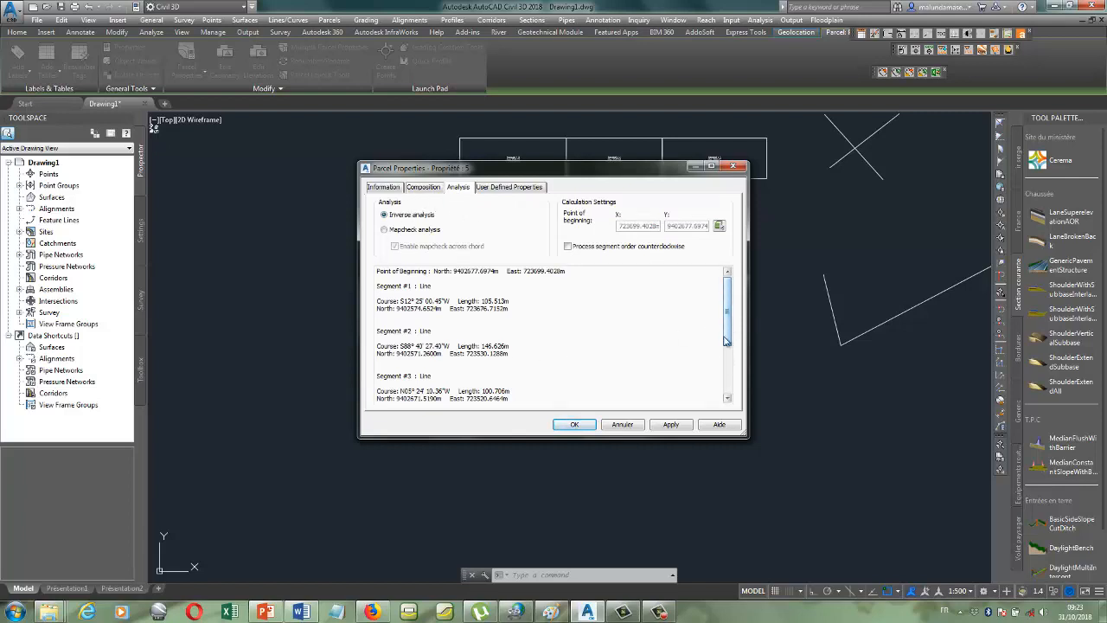
mouse_move(727, 340)
left_mouse_down()
mouse_move(725, 365)
mouse_move(727, 340)
left_mouse_up()
left_click(513, 191)
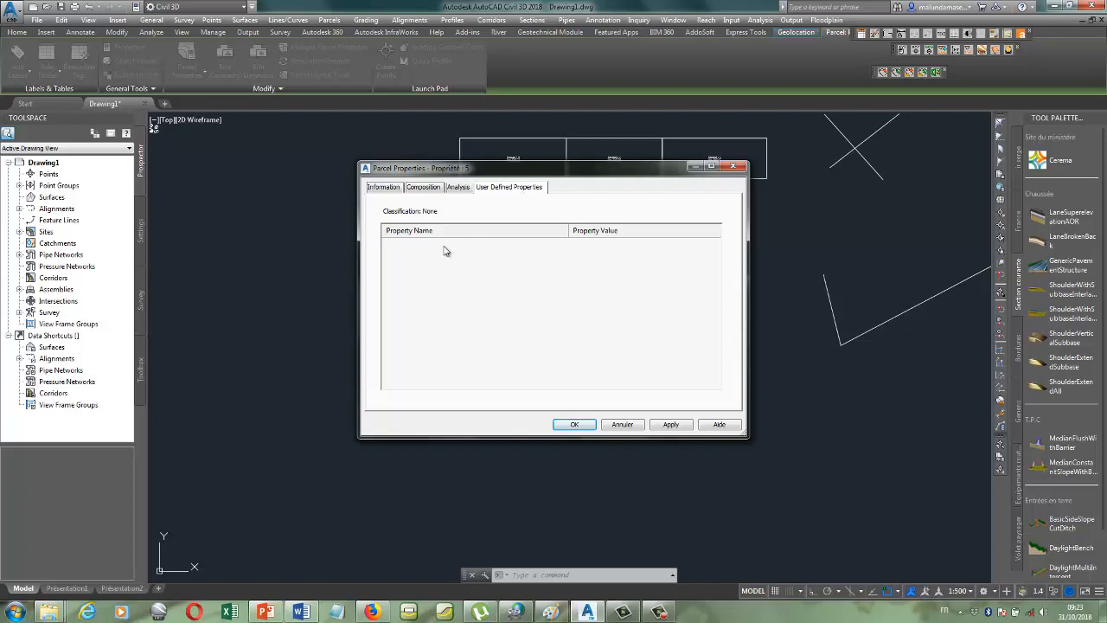
left_click(440, 188)
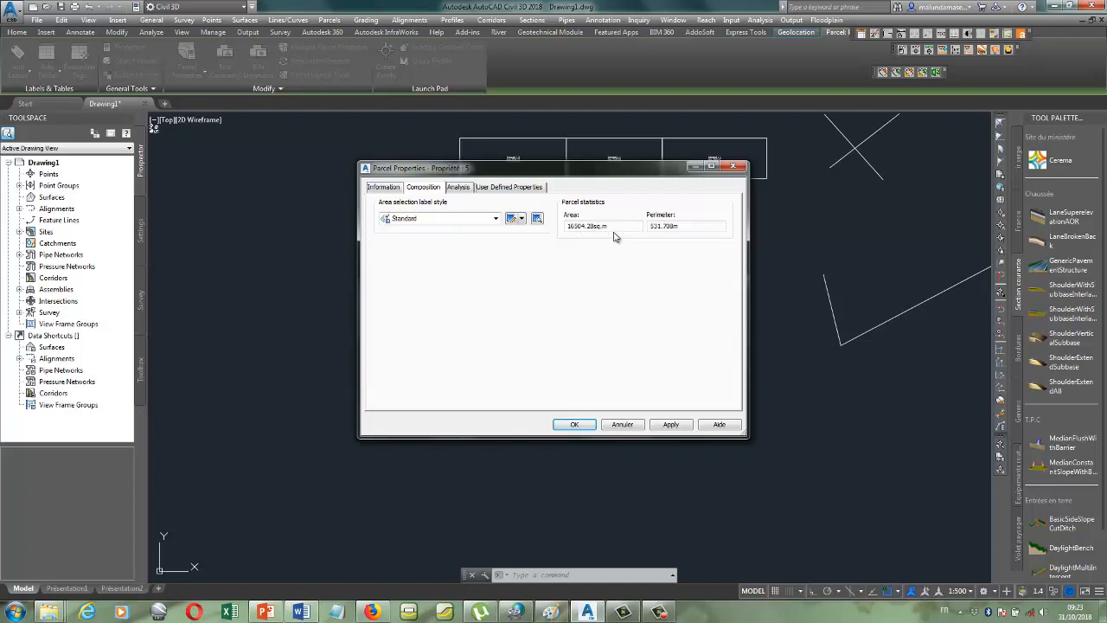
left_click(734, 168)
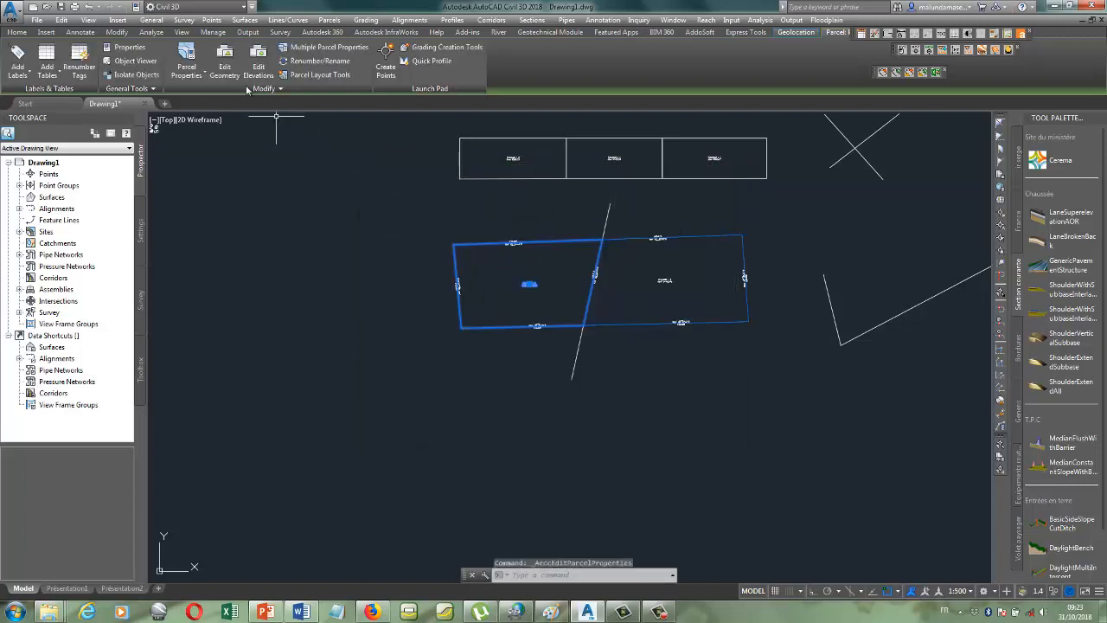
- Display the parcel geometry editing tools and try to insert a PI near the middle of the left parcel's upper edge
left_click(225, 67)
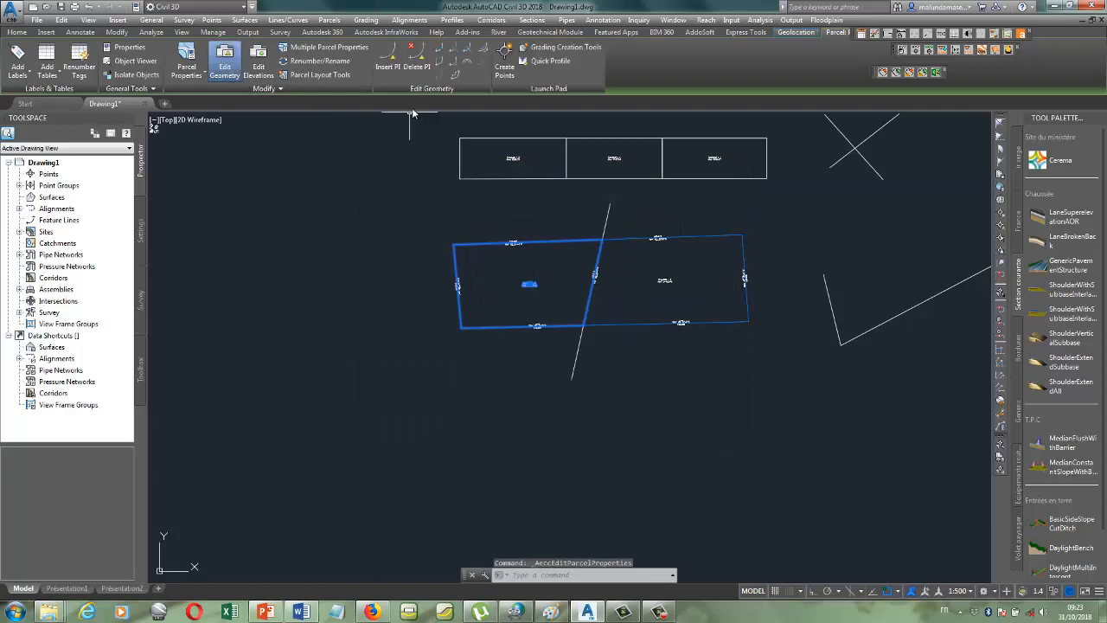
left_click(391, 67)
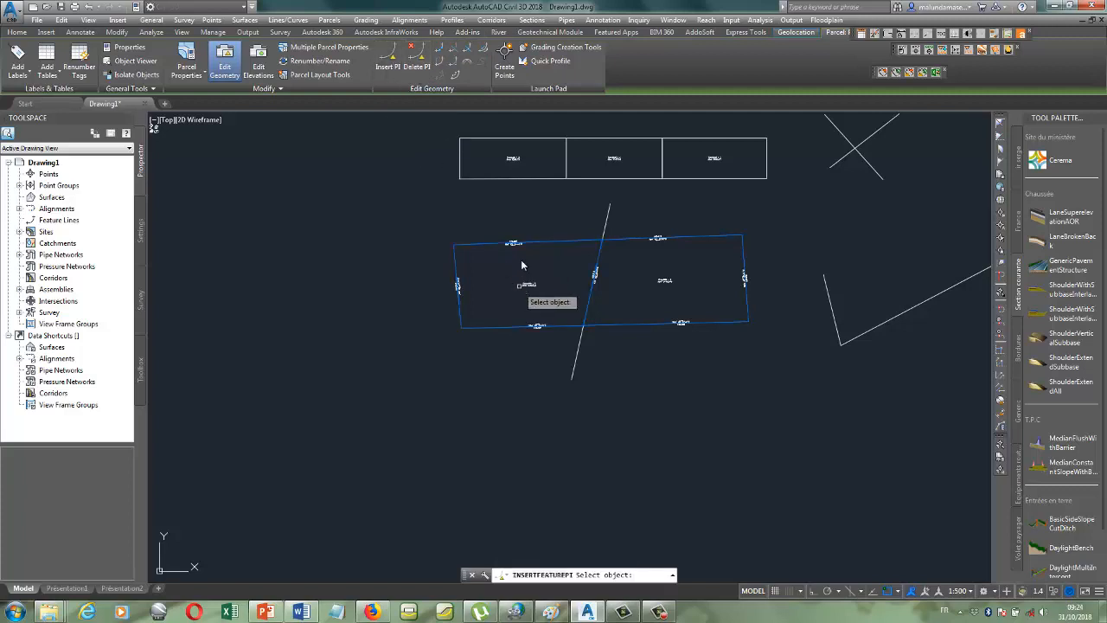
left_click(534, 242)
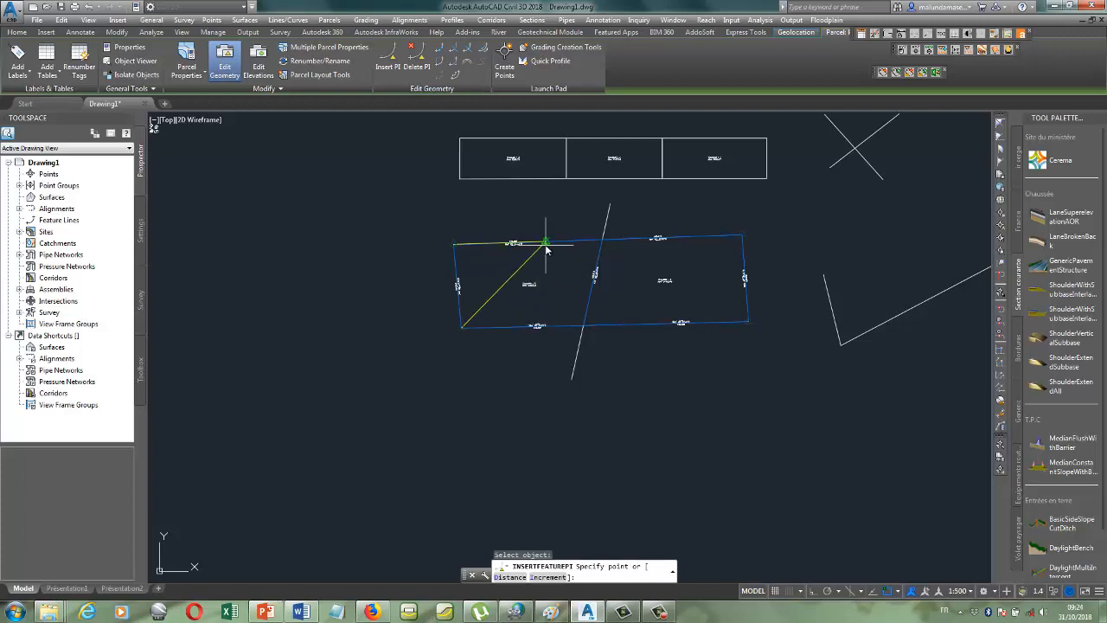
left_click(547, 245)
scroll(674, 325, "up", 2)
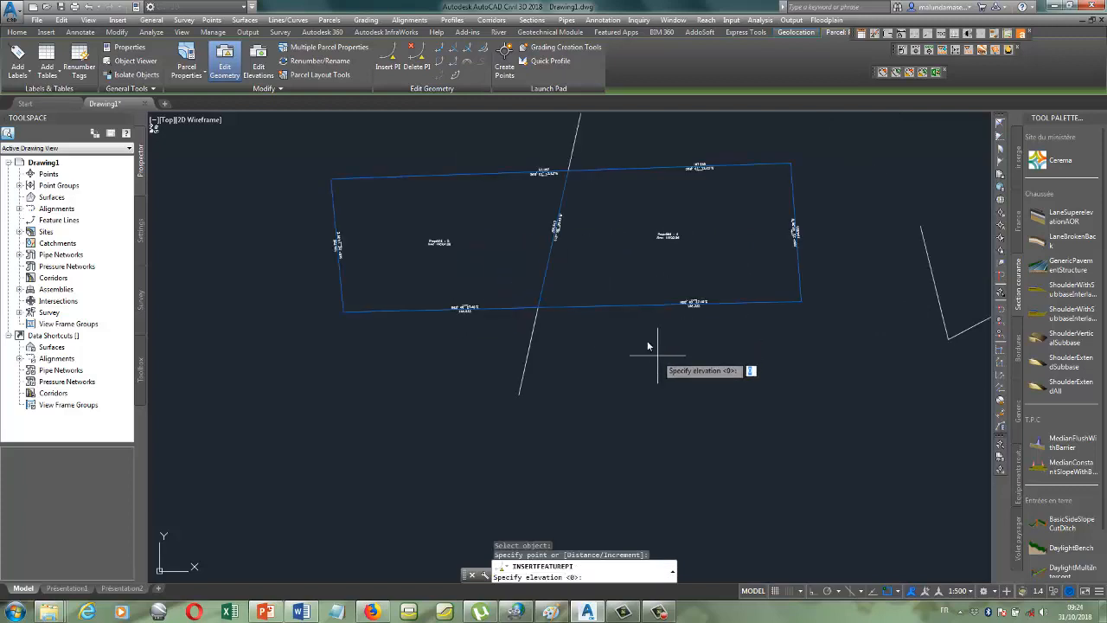
scroll(567, 214, "up", 4)
scroll(596, 233, "down", 3)
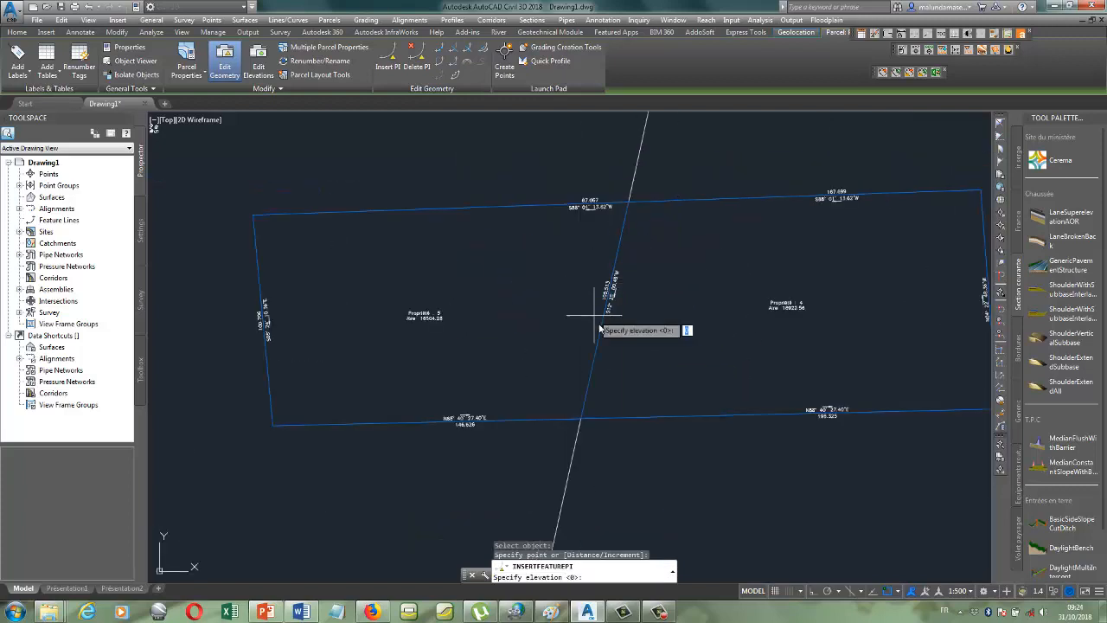
scroll(625, 314, "down", 3)
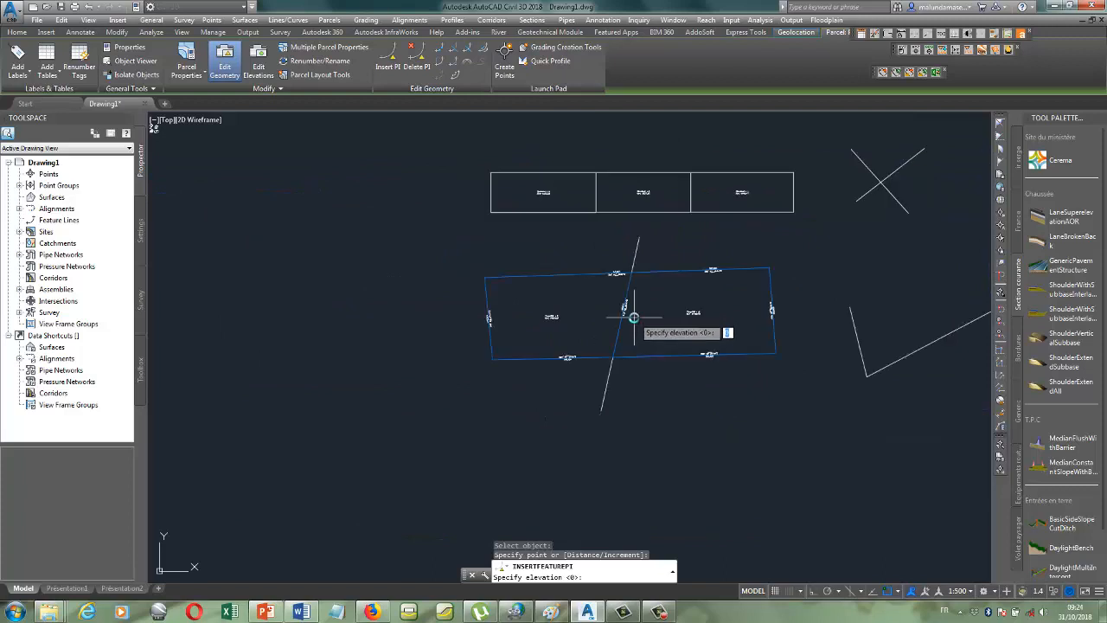
- Try to insert a PI by picking the left parcel's area label as the object
left_click(389, 60)
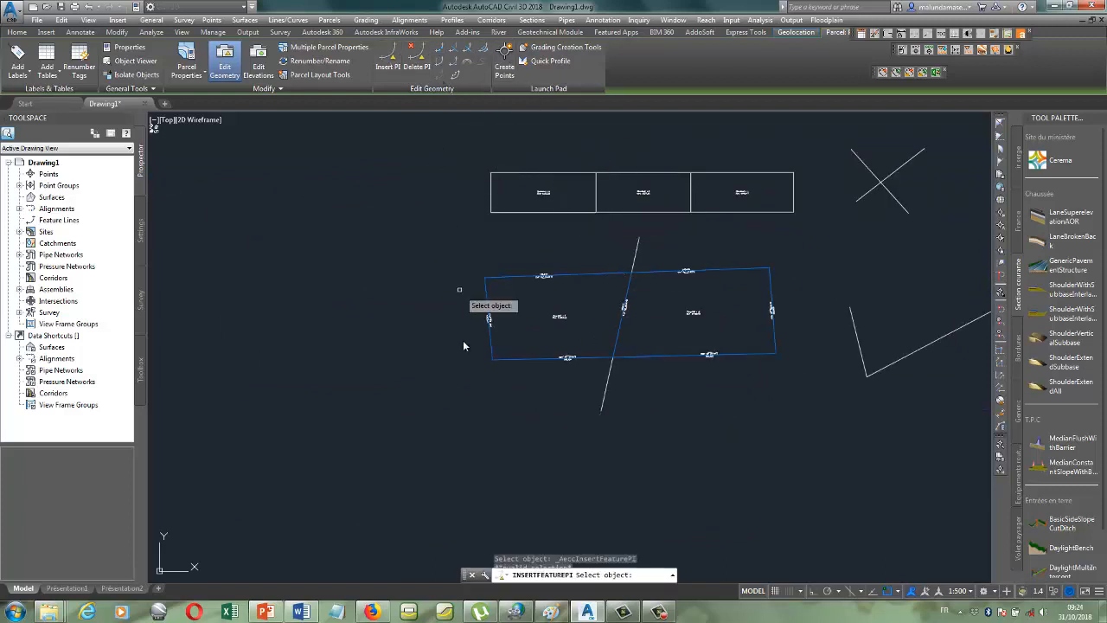
left_click(555, 320)
left_click(556, 321)
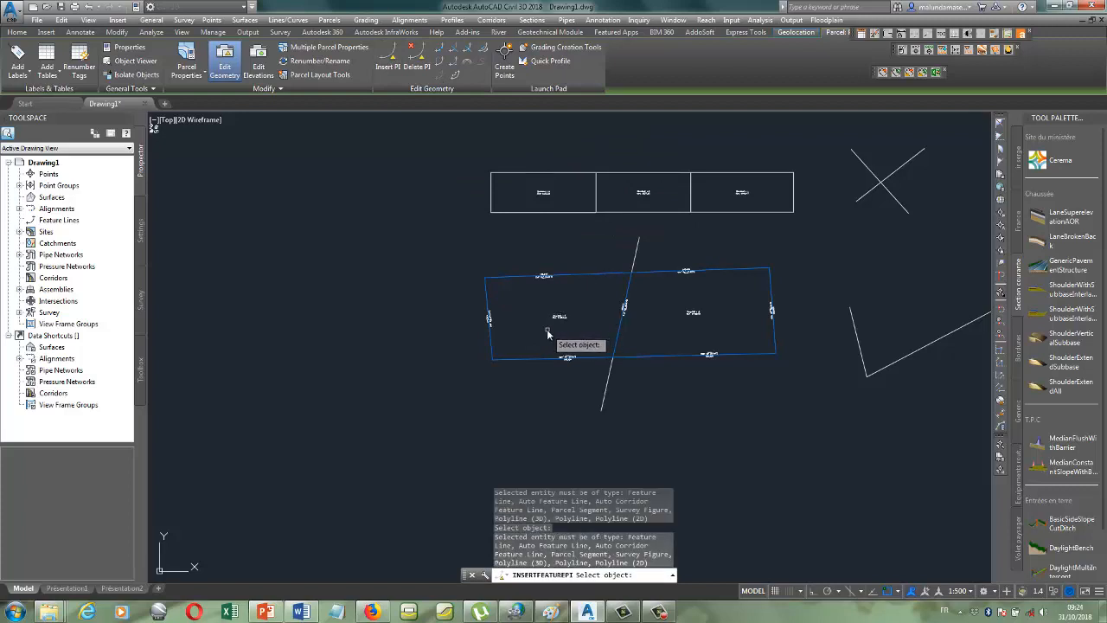
key("Escape")
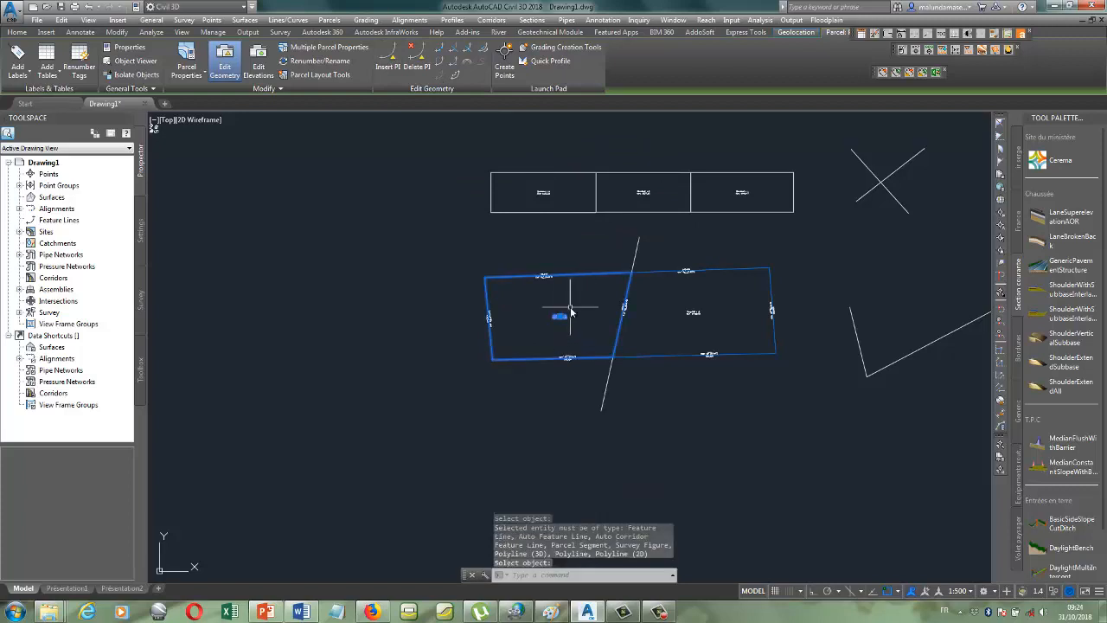
- Try to insert a PI on the left parcel's upper edge near the dividing line, and abandon the command at its elevation prompt
left_click(388, 60)
left_click(560, 320)
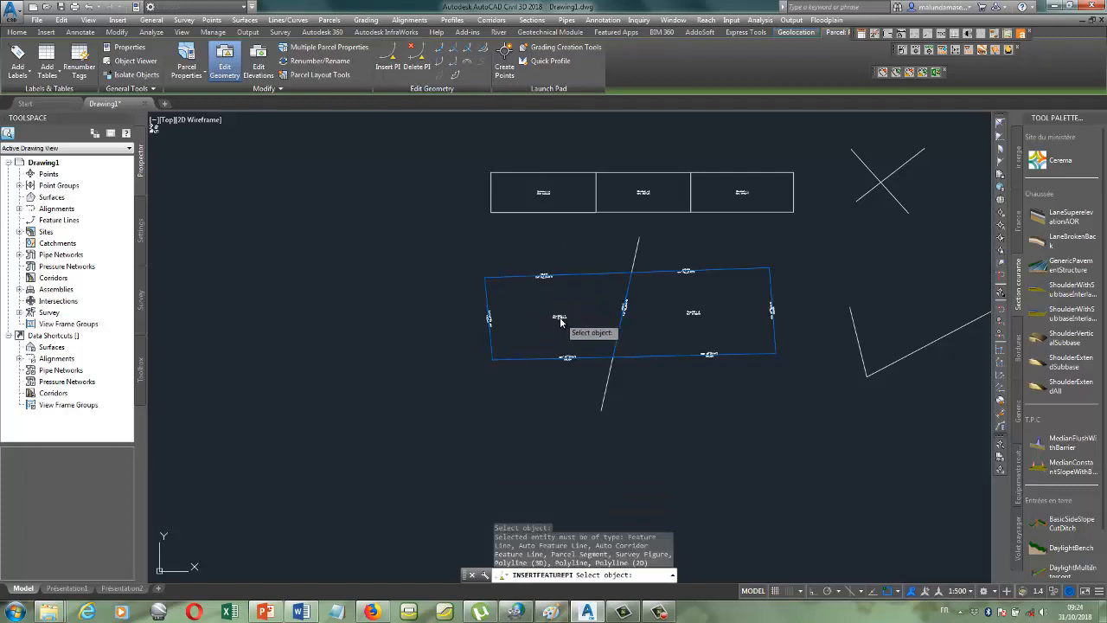
left_click(569, 276)
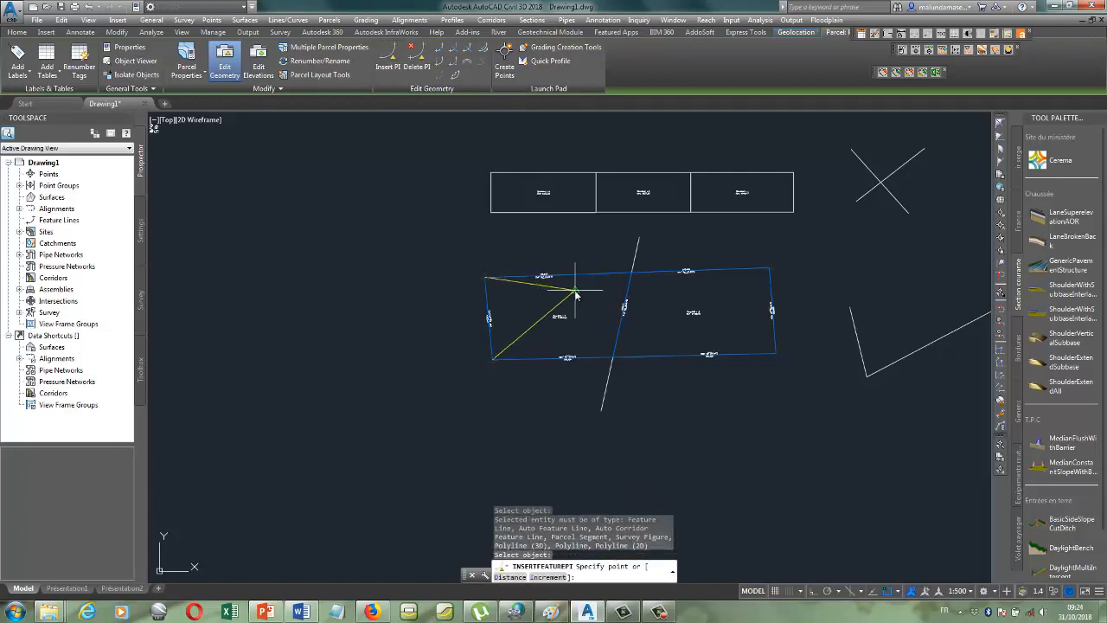
left_click(617, 275)
scroll(651, 279, "up", 5)
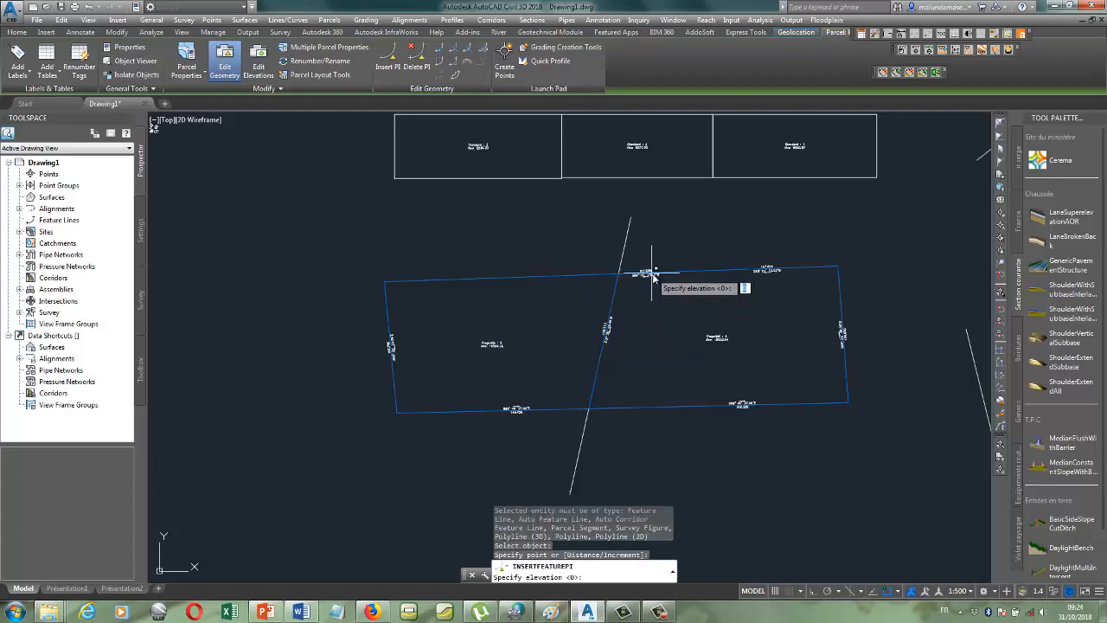
scroll(650, 289, "down", 5)
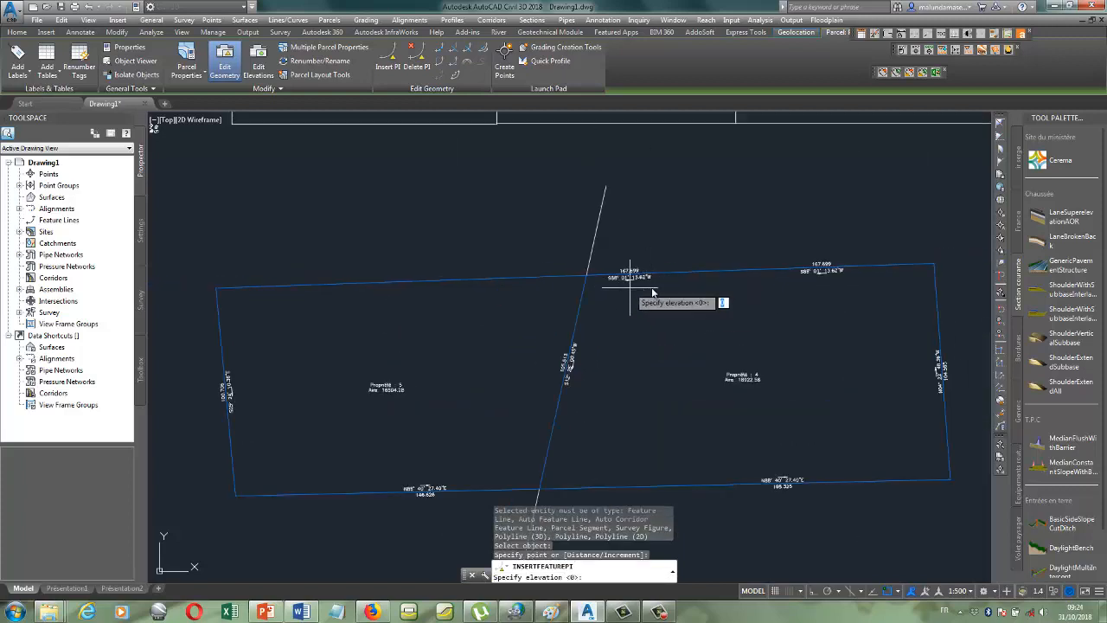
scroll(647, 288, "up", 5)
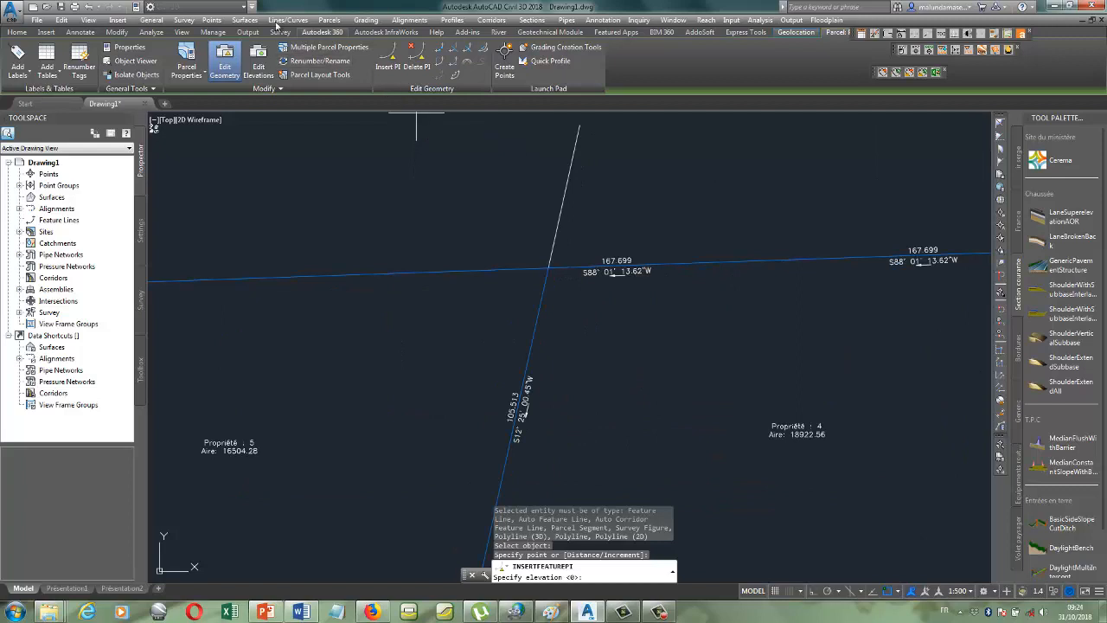
left_click(89, 7)
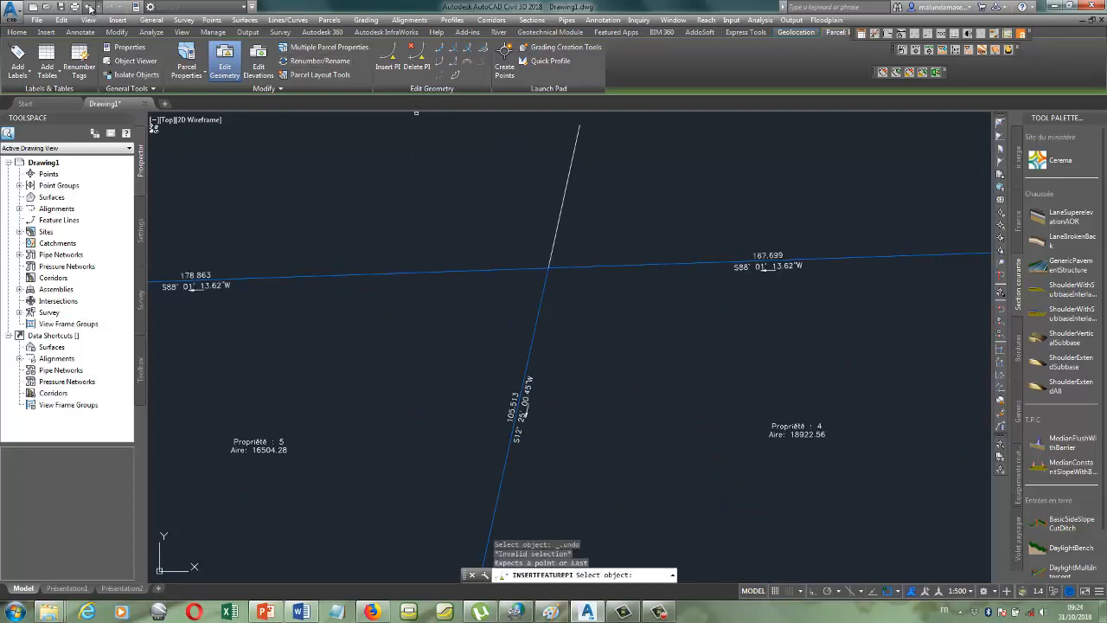
scroll(604, 396, "down", 4)
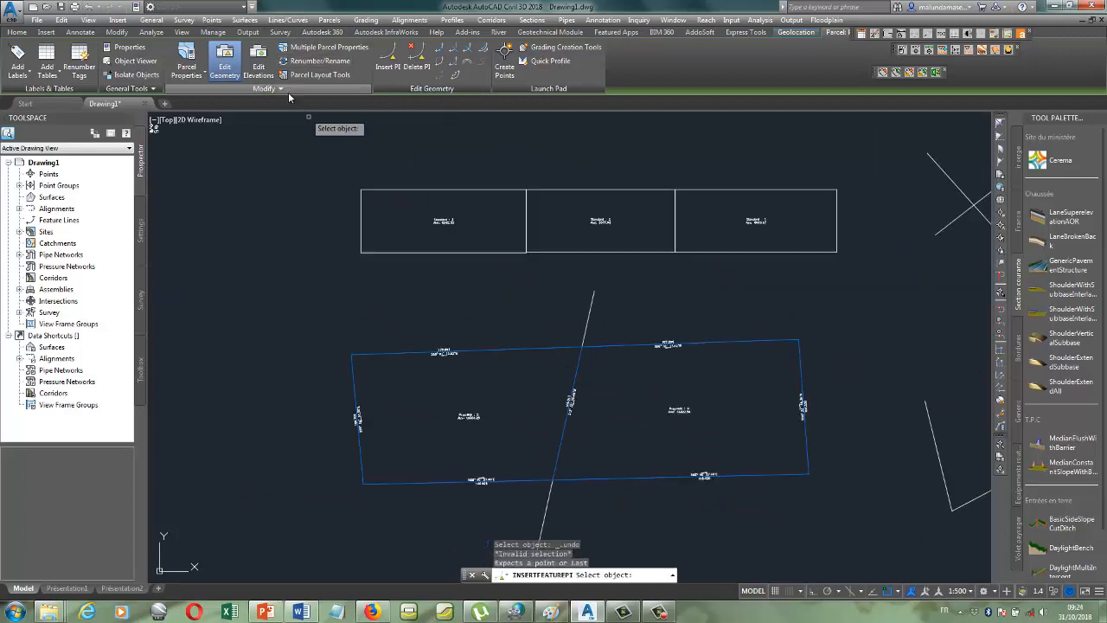
key("Escape")
- Display the elevation editing tools and insert an elevation point of 237 at the left parcel's upper-left corner
left_click(258, 63)
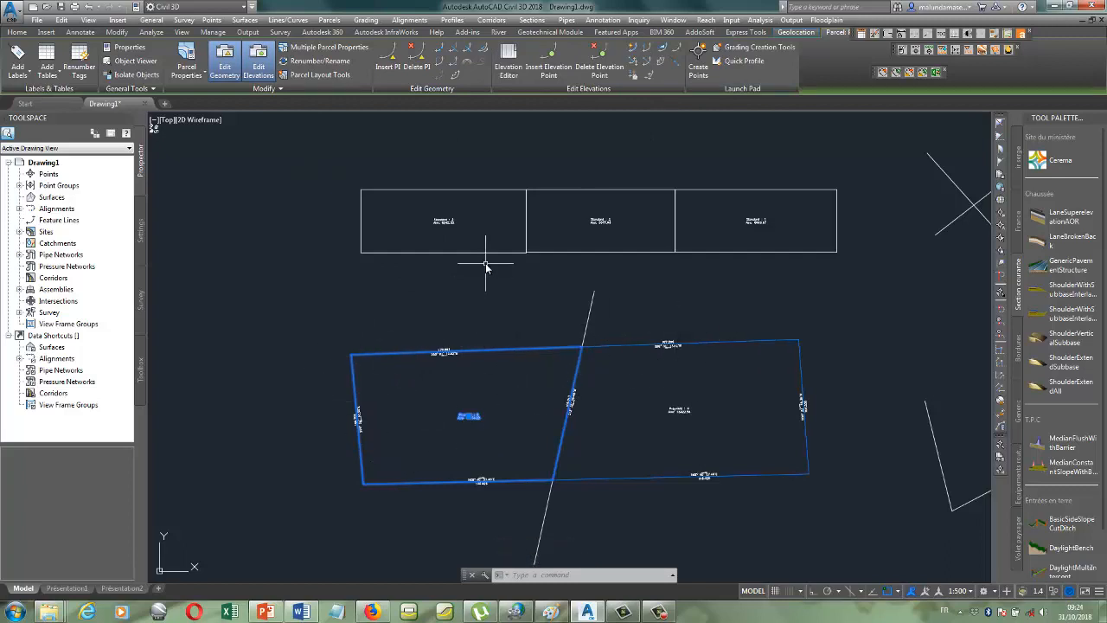
left_click(550, 67)
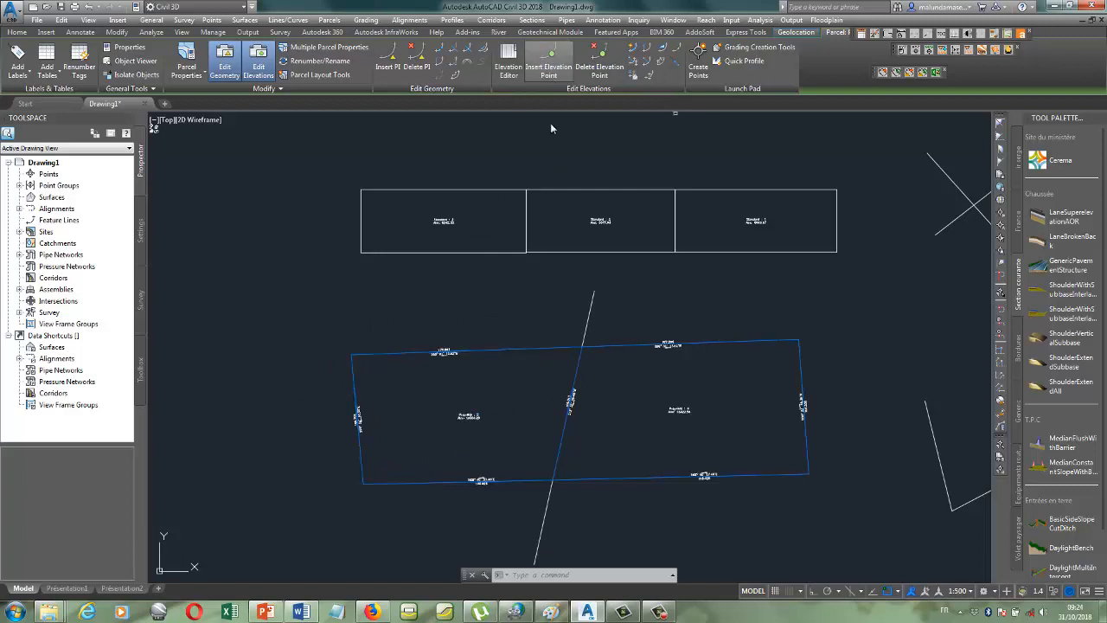
left_click(472, 422)
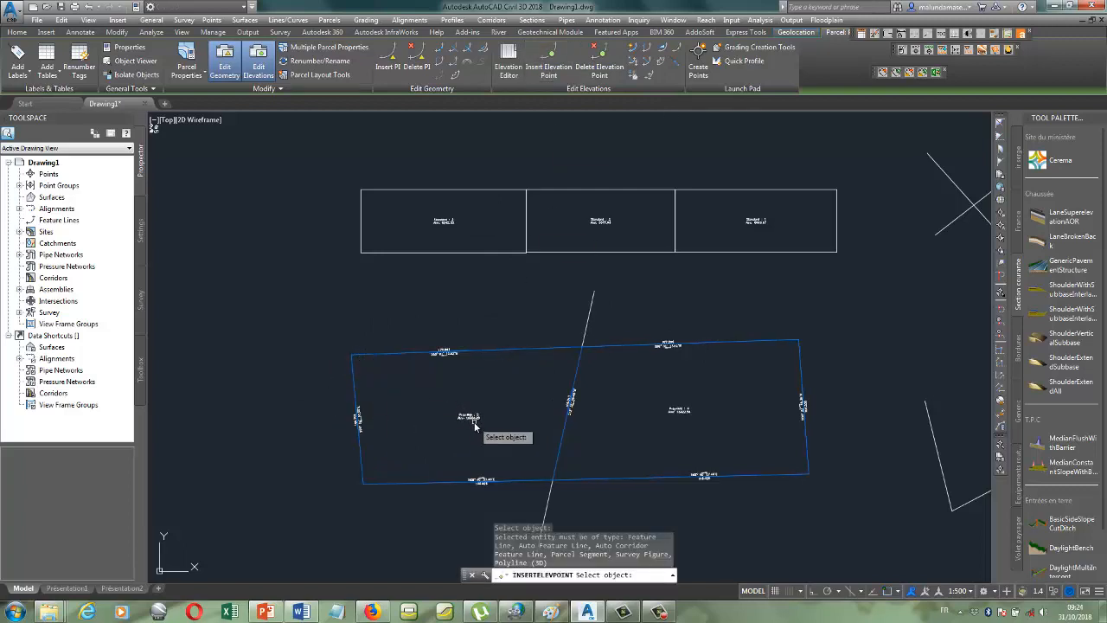
left_click(355, 356)
scroll(350, 354, "up", 8)
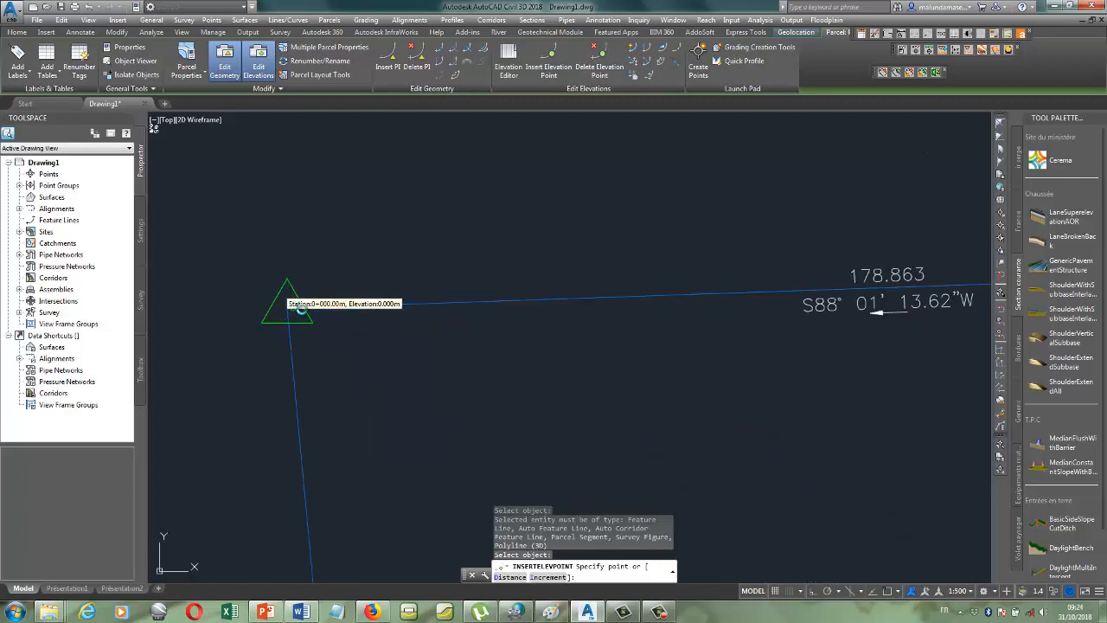
left_click(286, 308)
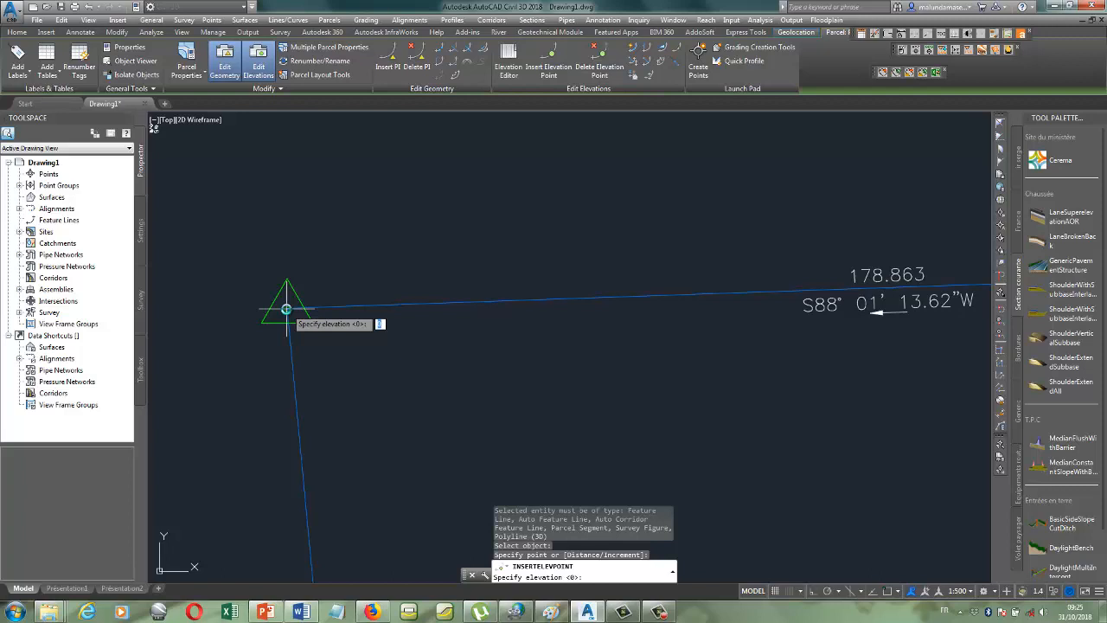
key("Return")
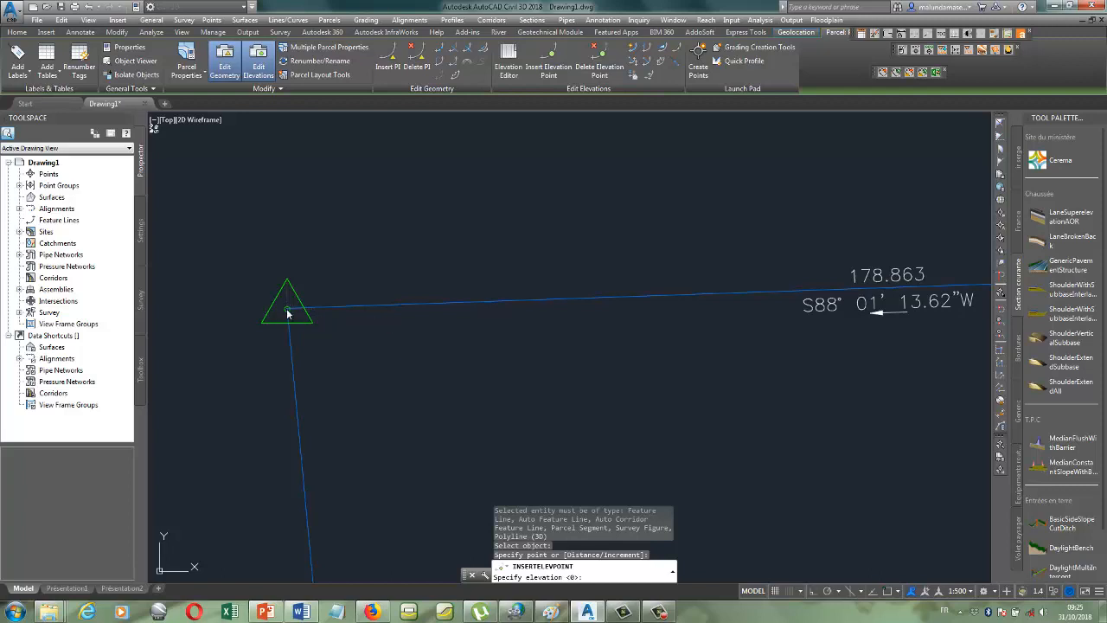
- Insert a second elevation point of 237 at the right parcel's upper-right corner and finish the command
scroll(209, 367, "down", 3)
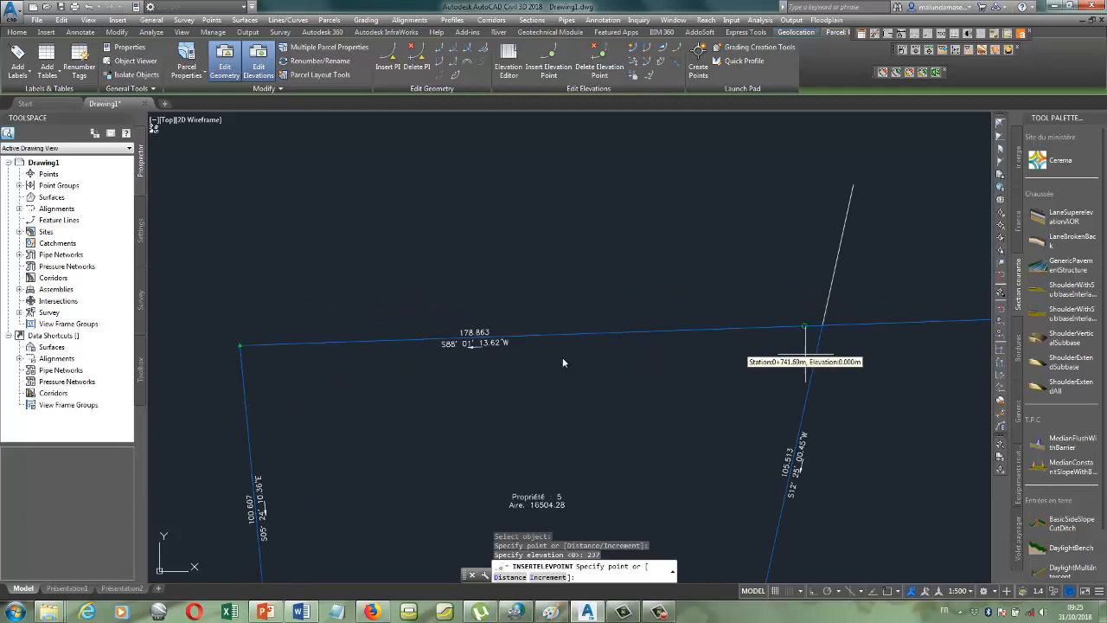
scroll(452, 370, "down", 5)
scroll(759, 367, "up", 5)
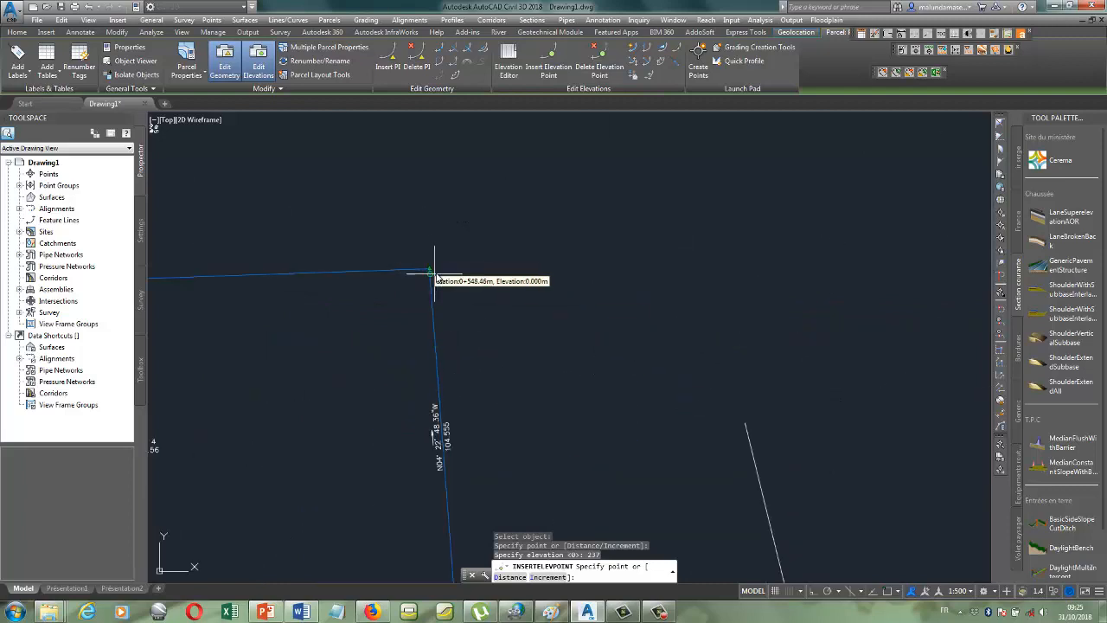
scroll(421, 271, "up", 2)
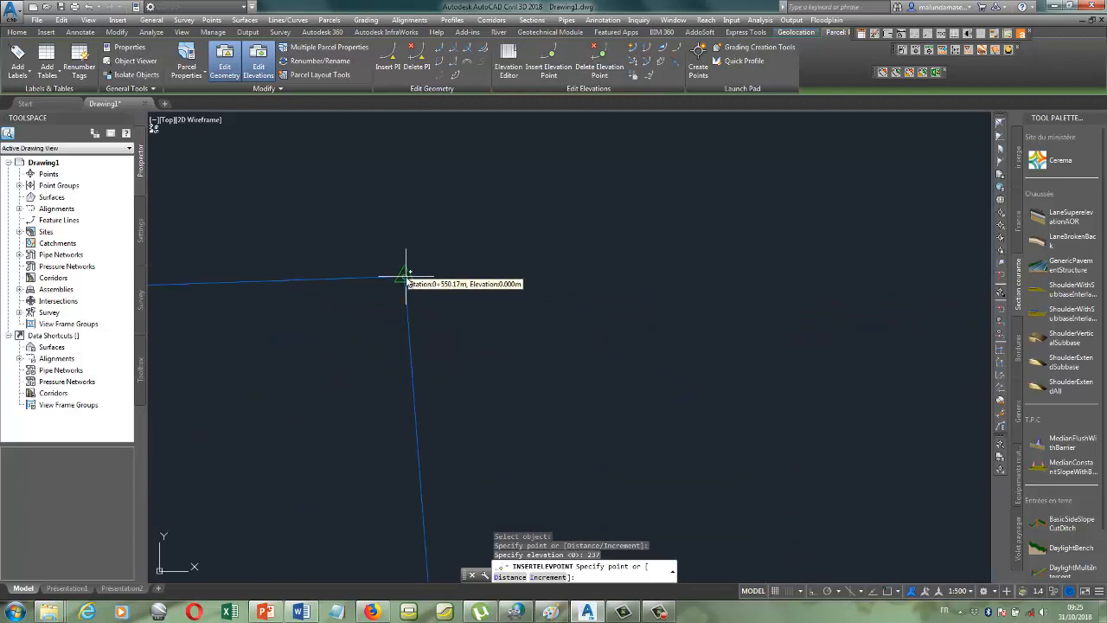
left_click(409, 281)
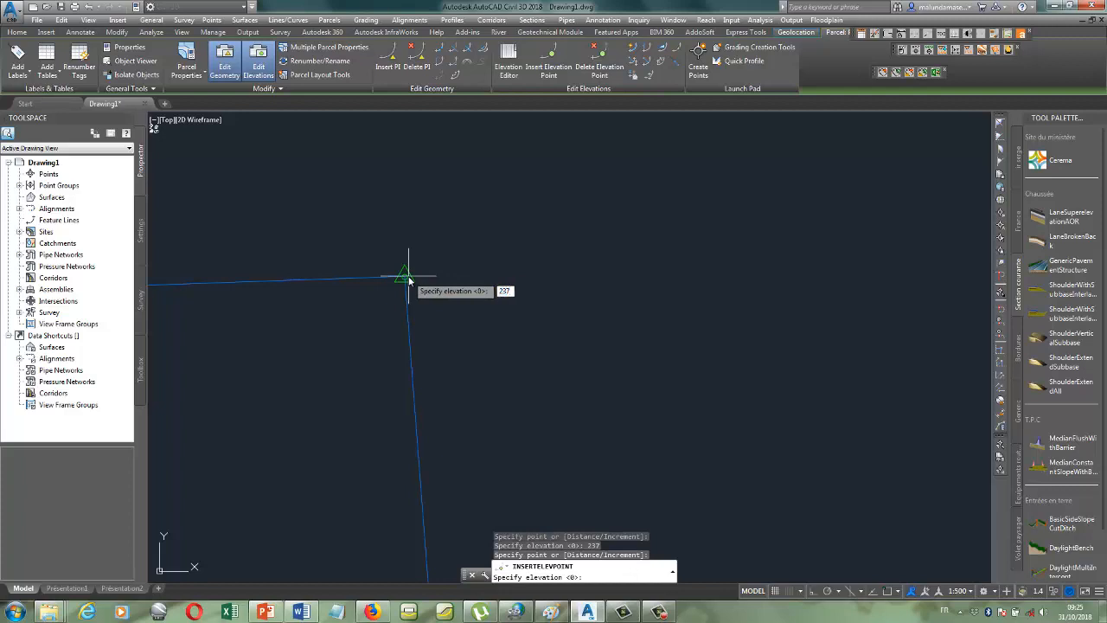
key("Return")
key("Return")
scroll(727, 320, "down", 4)
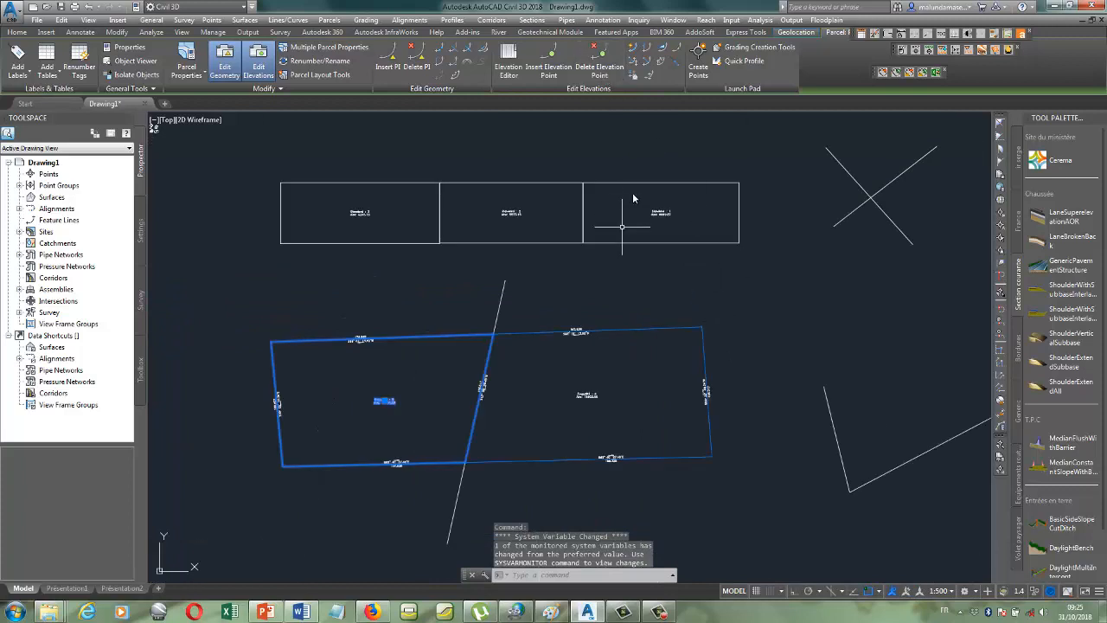
- Try to insert another elevation point by picking the left parcel's upper edge and area label, and deselect the parcel
left_click(549, 68)
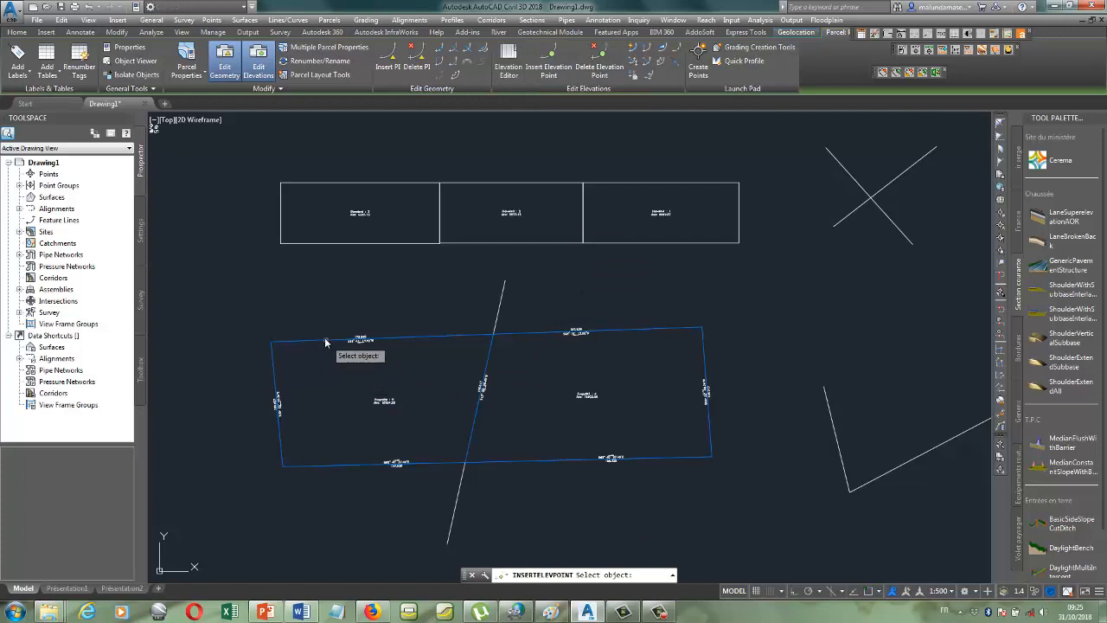
left_click(325, 340)
left_click(380, 397)
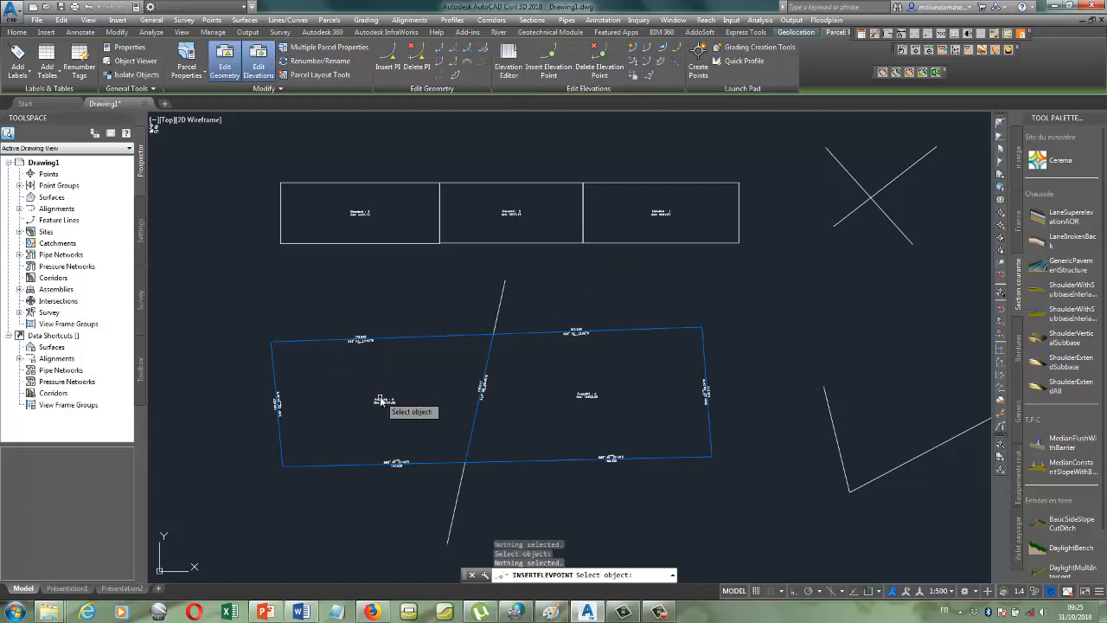
key("Escape")
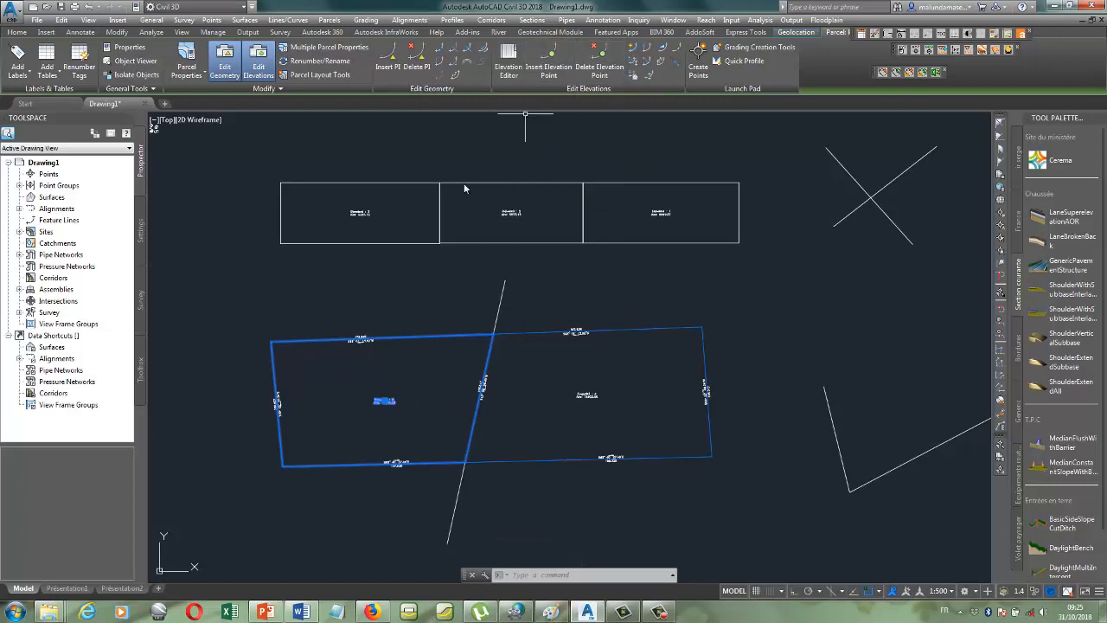
key("Escape")
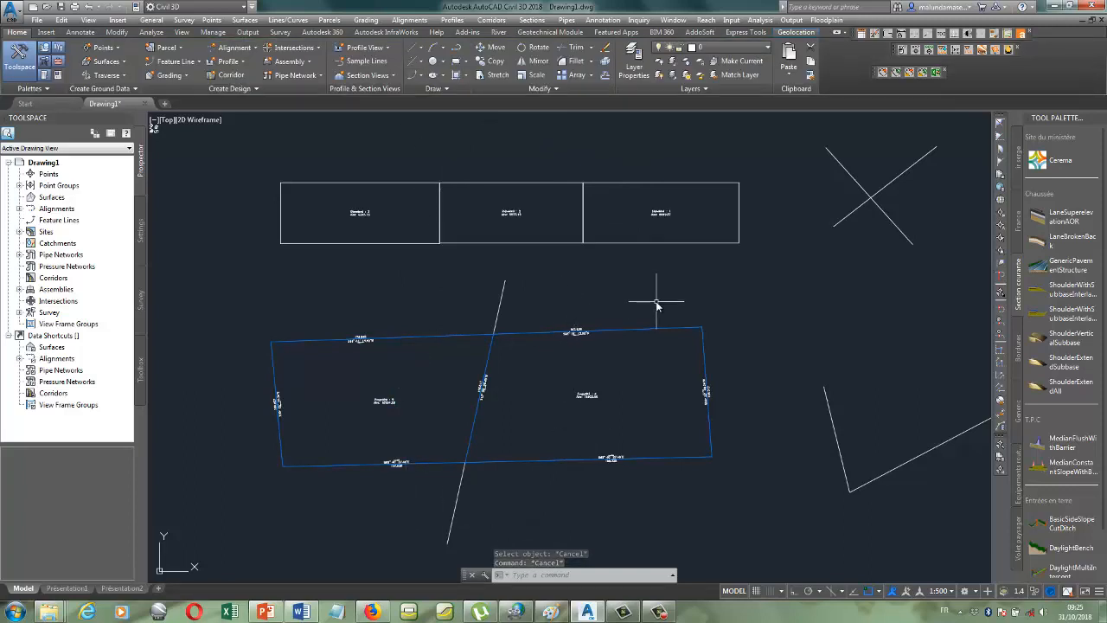
- Start a Fixed Line (Two points) parcel layout in Site 1 with Standard styles and draw a vertical segment below the existing parcels
scroll(536, 260, "down", 2)
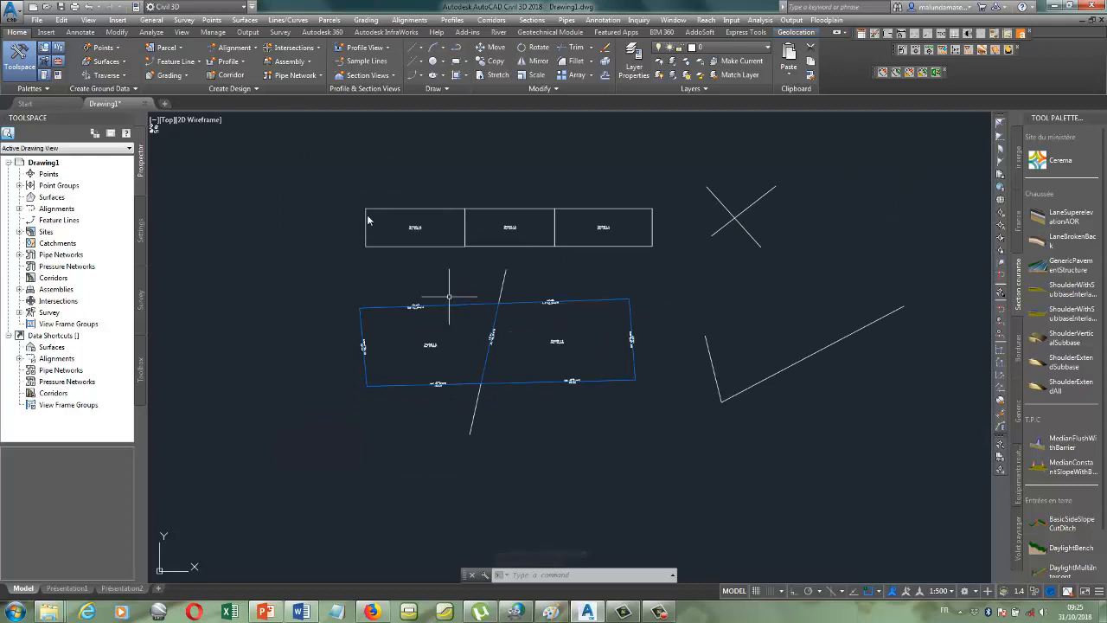
left_click(168, 47)
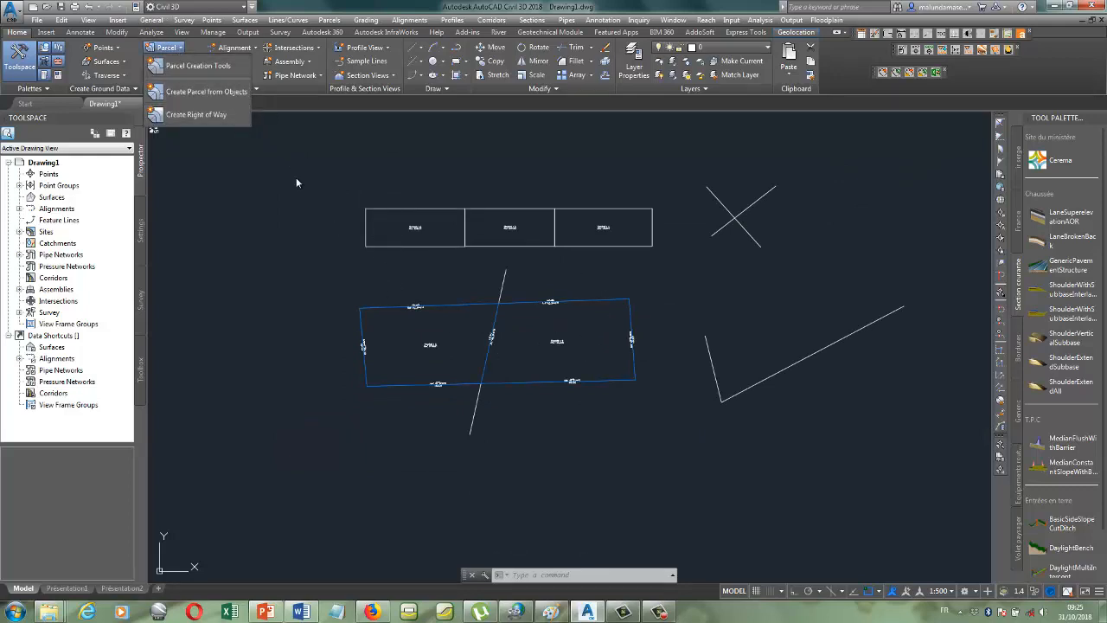
left_click(204, 67)
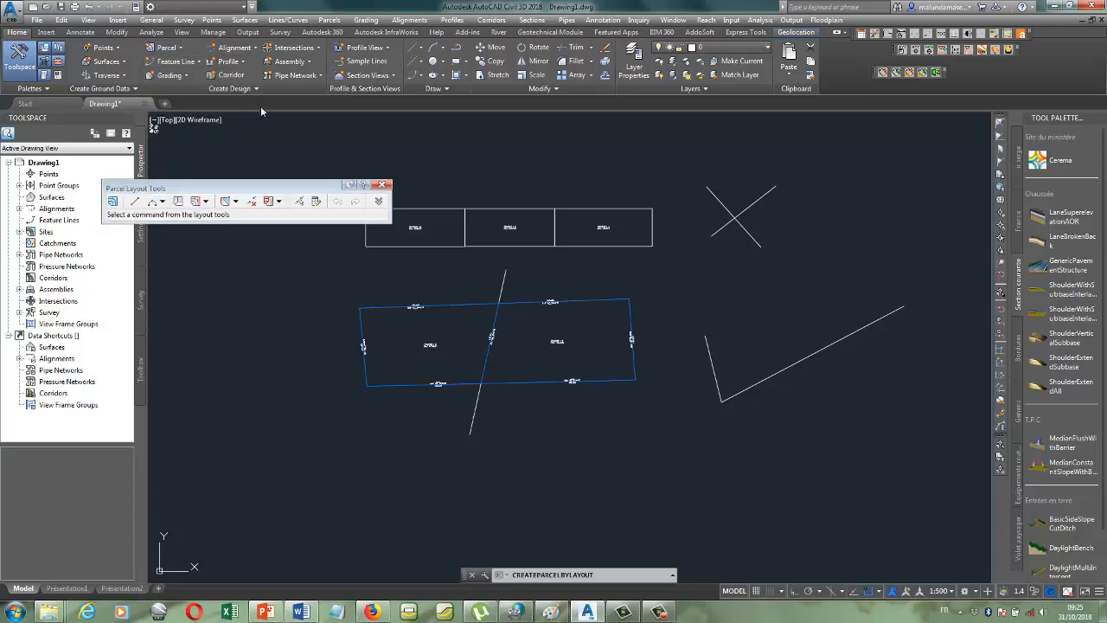
left_click(136, 201)
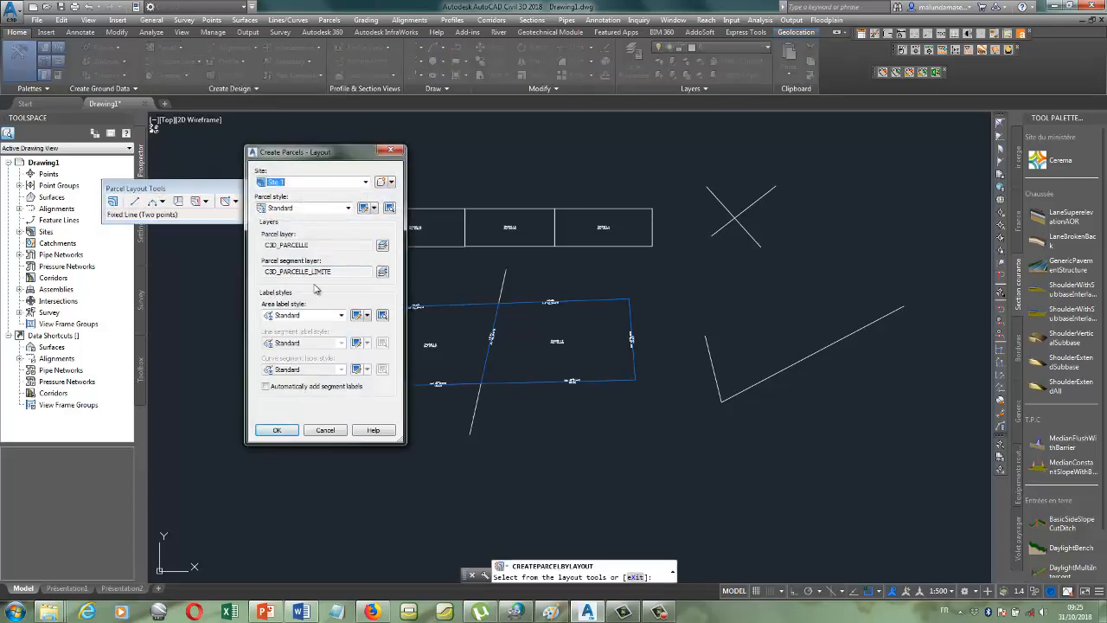
left_click(278, 431)
scroll(510, 441, "down", 3)
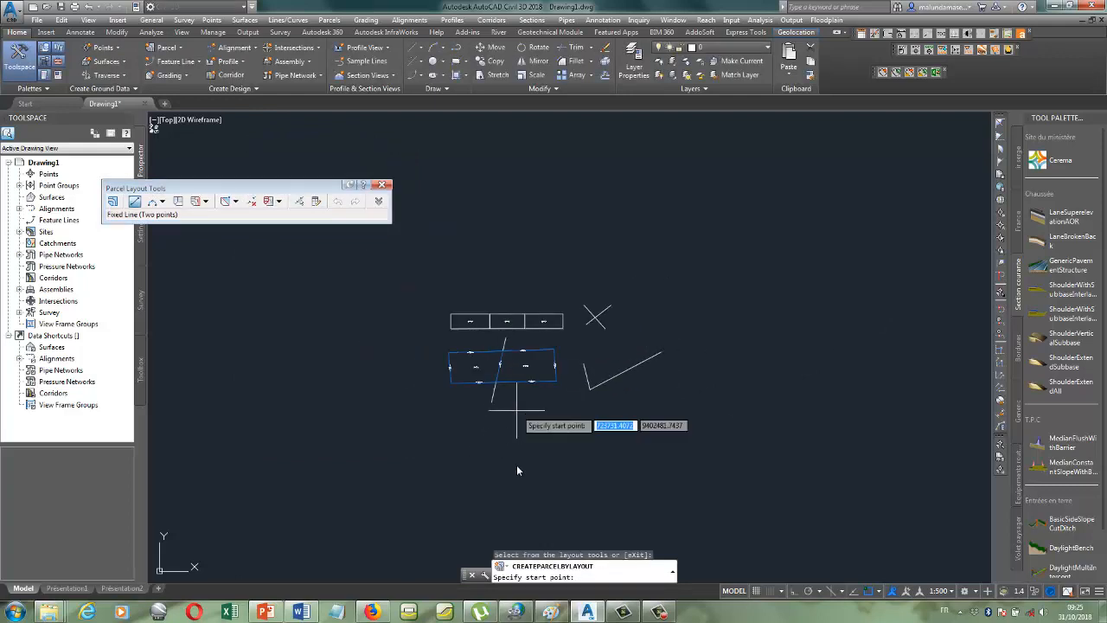
scroll(512, 472, "up", 4)
left_click(478, 381)
left_click(479, 499)
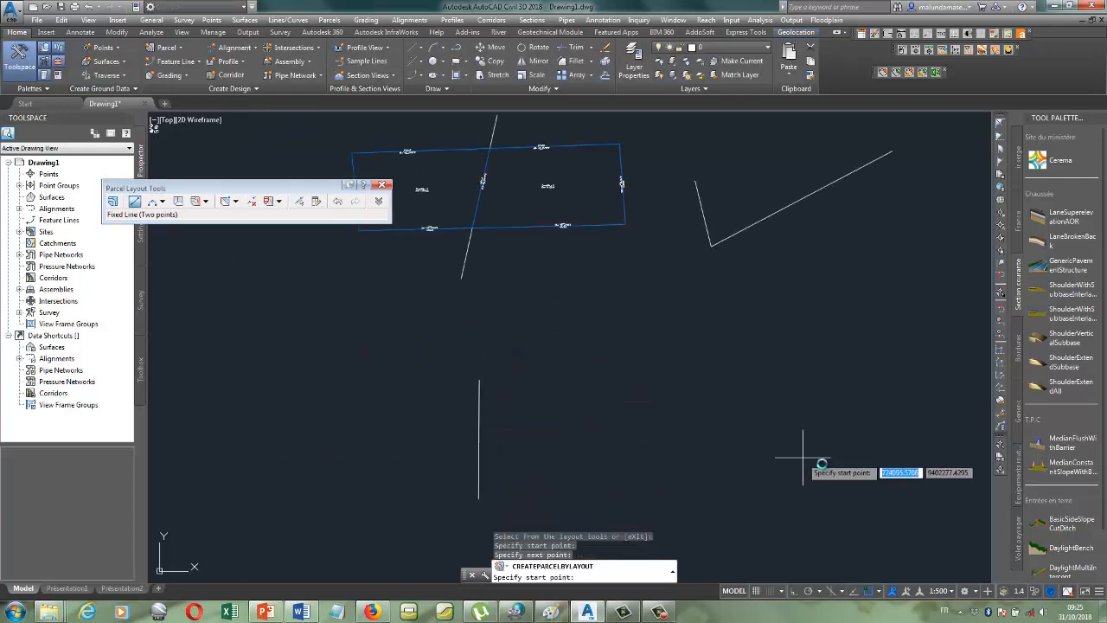
- Draw the upper side from the vertical segment's upper end and the right side down from its far end
scroll(482, 385, "up", 2)
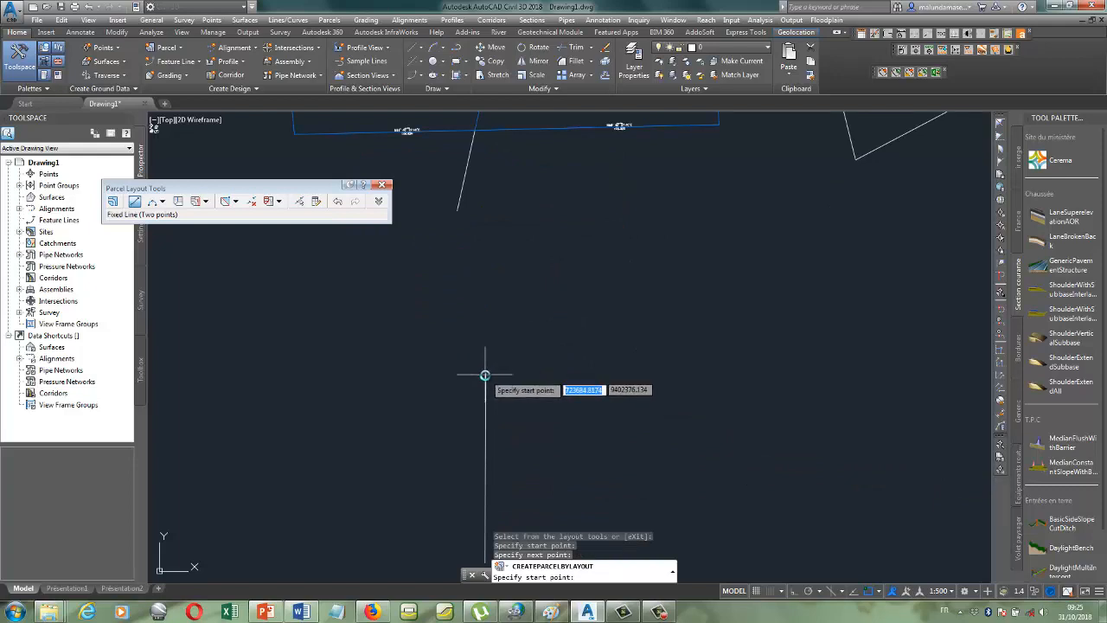
left_click(483, 375)
scroll(617, 358, "down", 3)
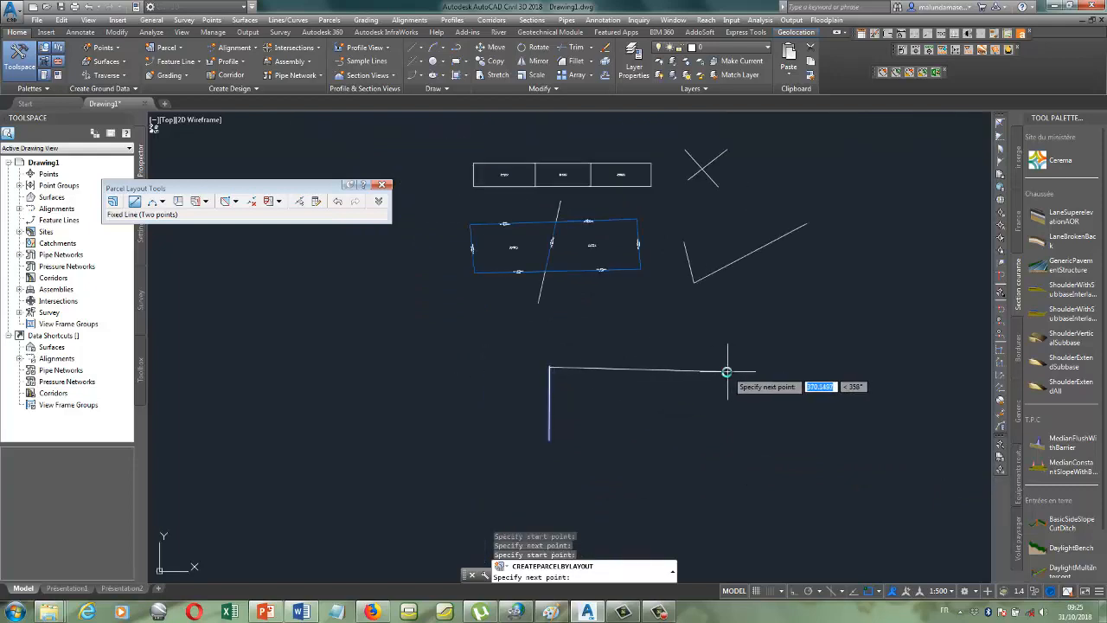
left_click(726, 373)
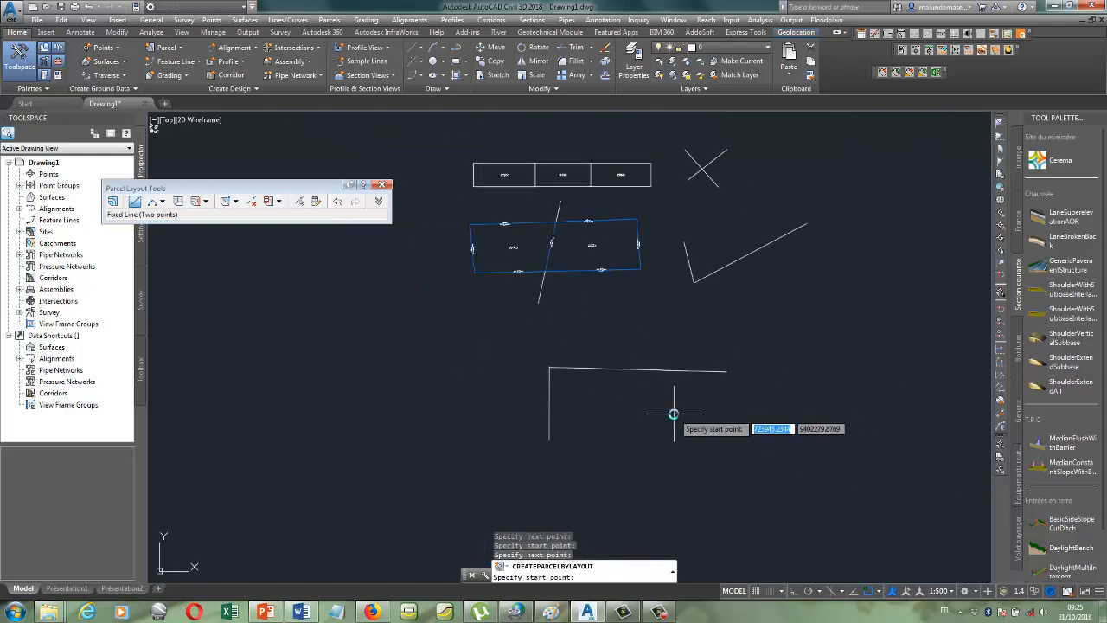
left_click(725, 373)
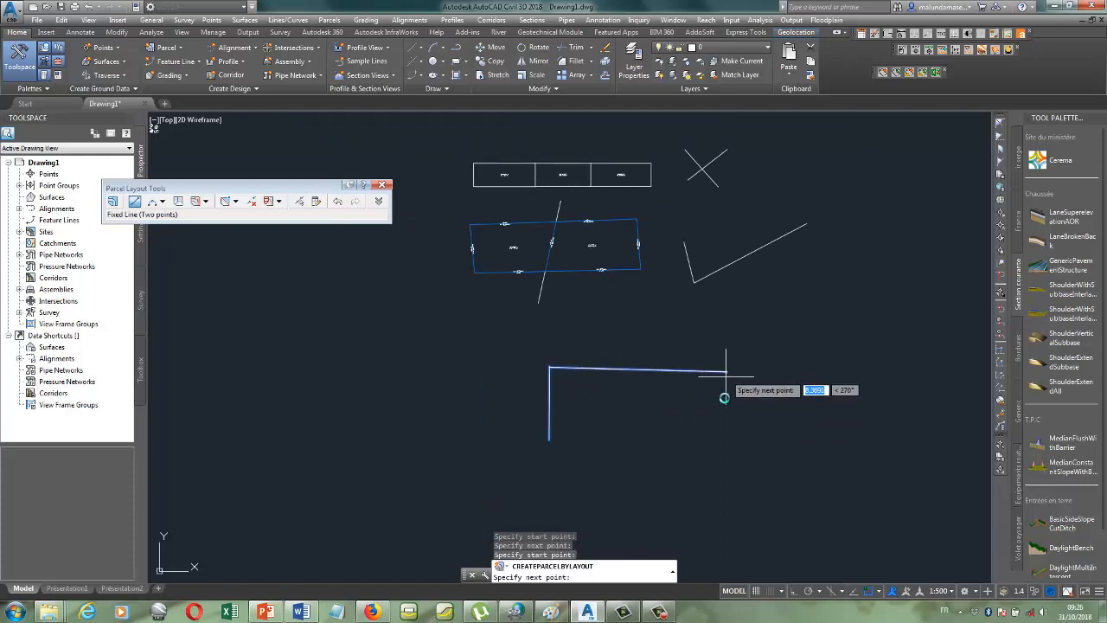
left_click(727, 450)
- Draw the lower side from the left segment to the right side's lower end and finish the layout
scroll(571, 441, "up", 2)
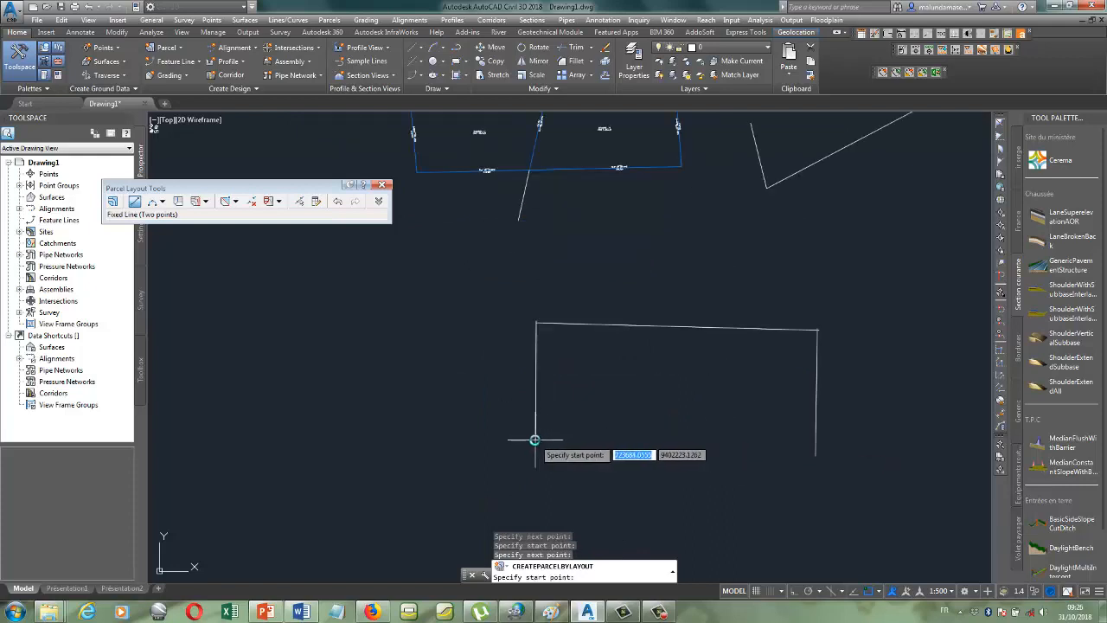
left_click(536, 439)
scroll(810, 440, "up", 3)
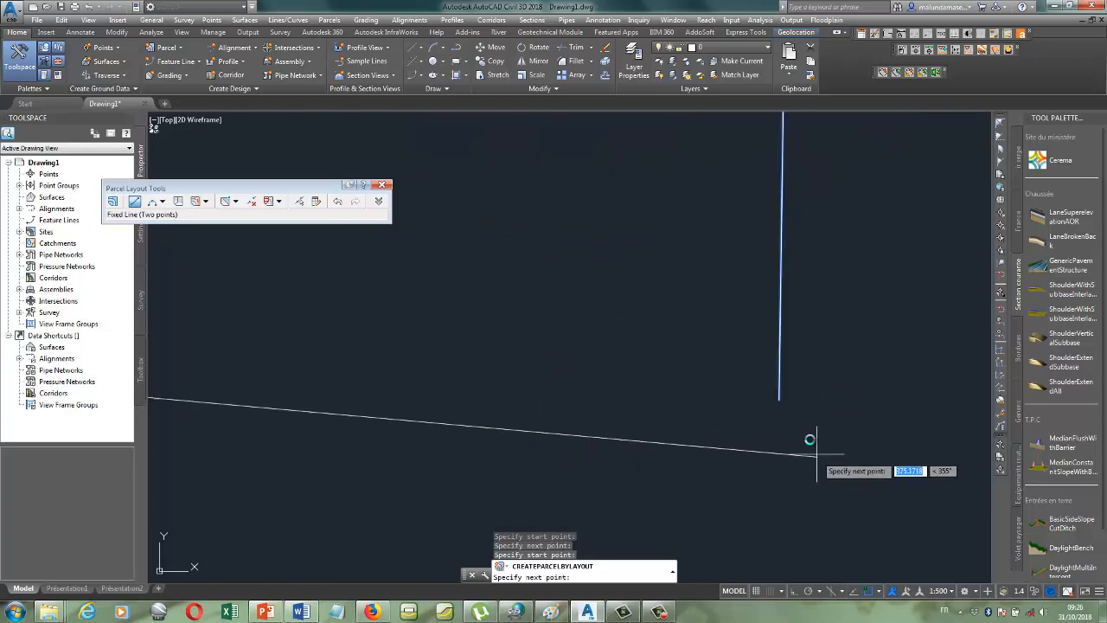
left_click(778, 399)
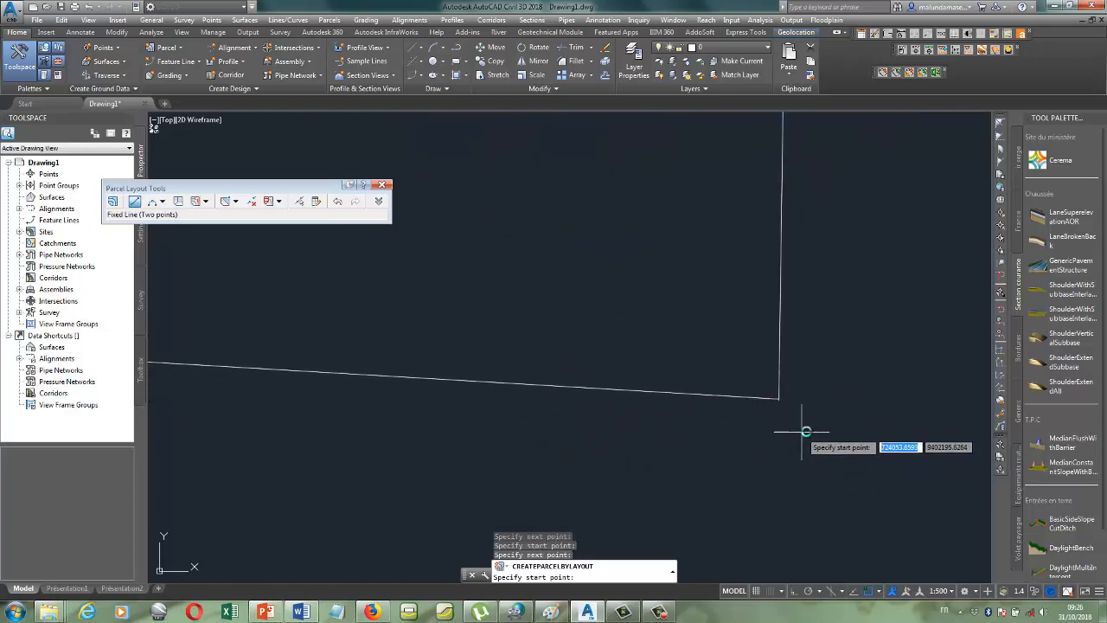
key("Escape")
key("Escape")
- Select the lines at the outline's lower-right corner and try to stretch their endpoints together
left_click(799, 347)
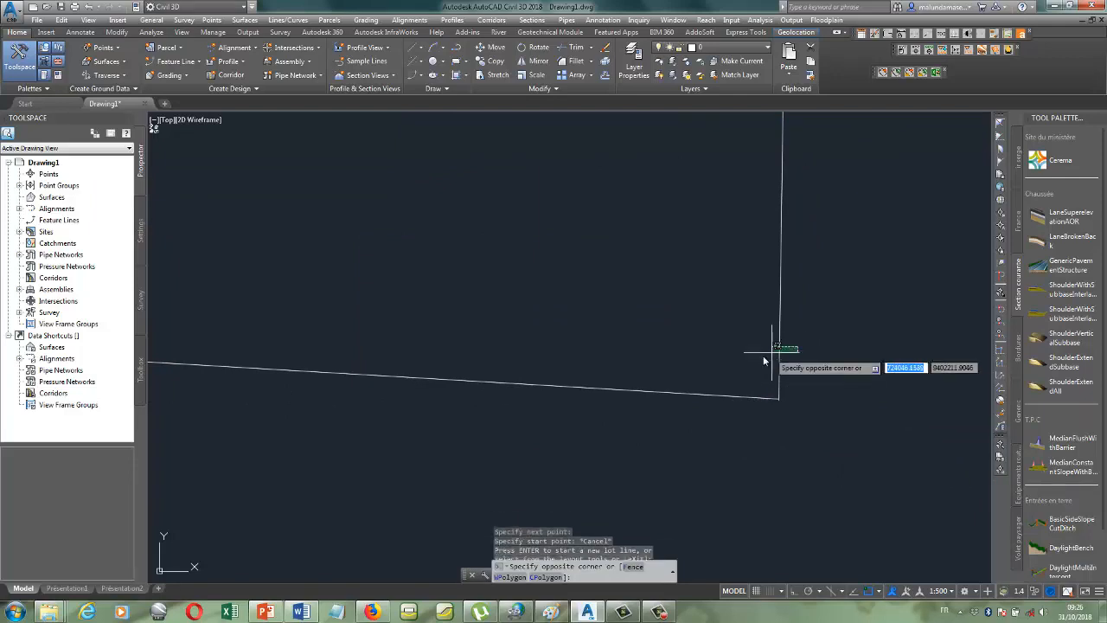
left_click(772, 352)
scroll(812, 418, "up", 4)
scroll(622, 295, "up", 8)
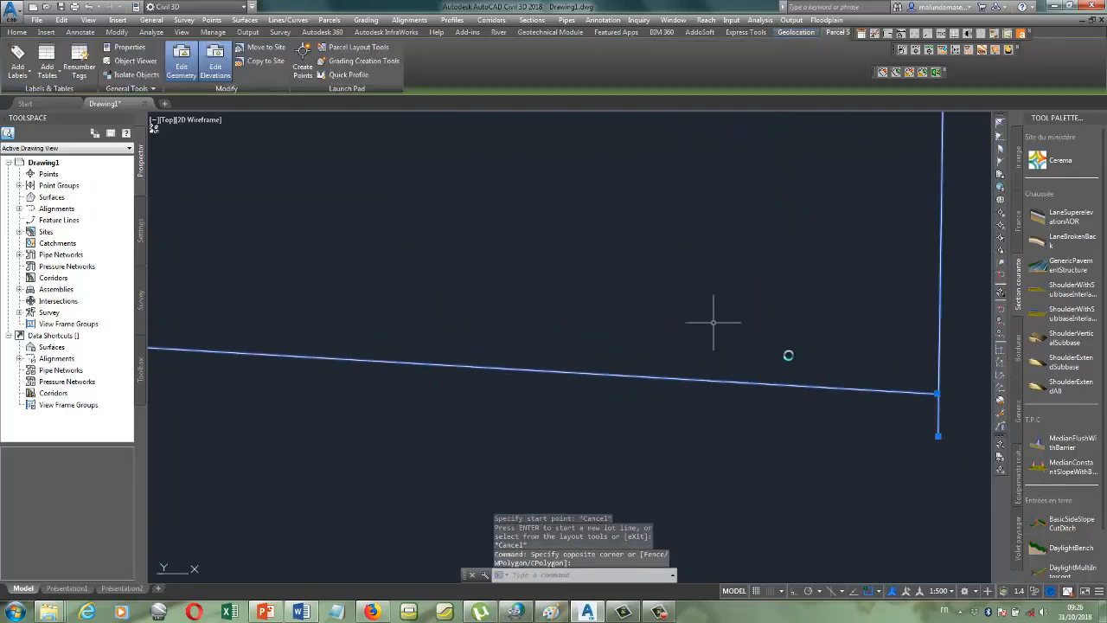
scroll(672, 337, "down", 6)
scroll(784, 359, "up", 5)
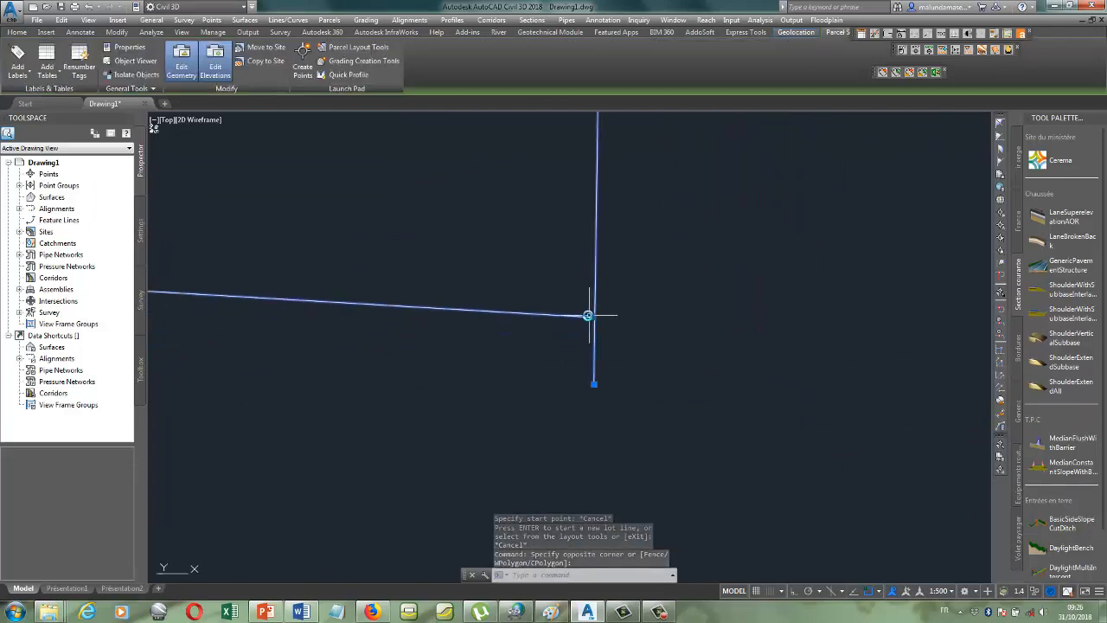
left_click(593, 317)
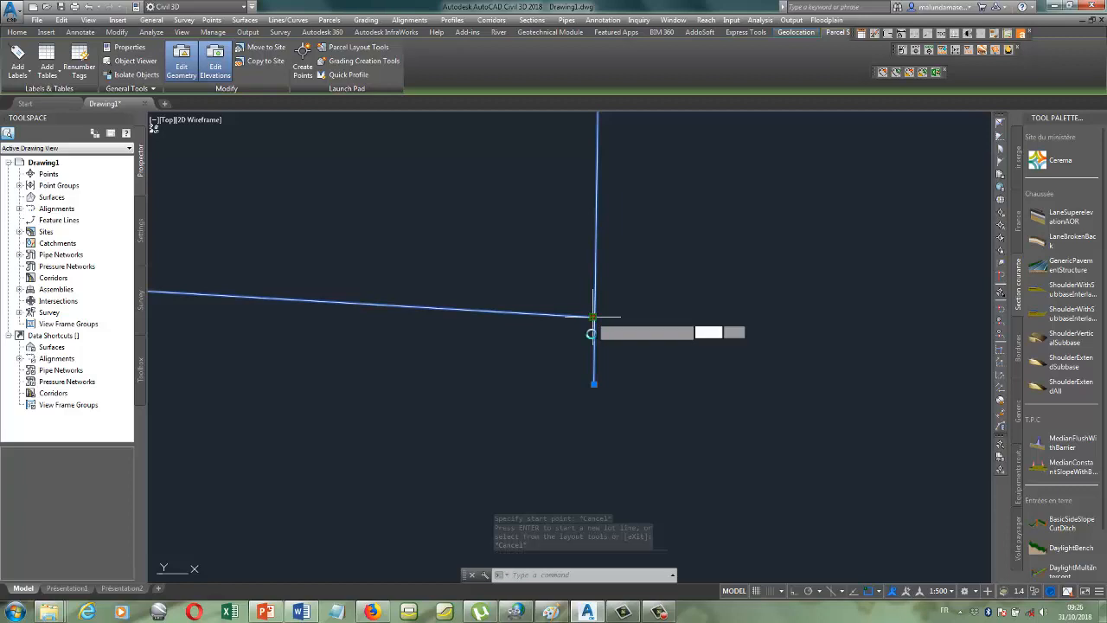
left_click(599, 383)
scroll(643, 351, "up", 3)
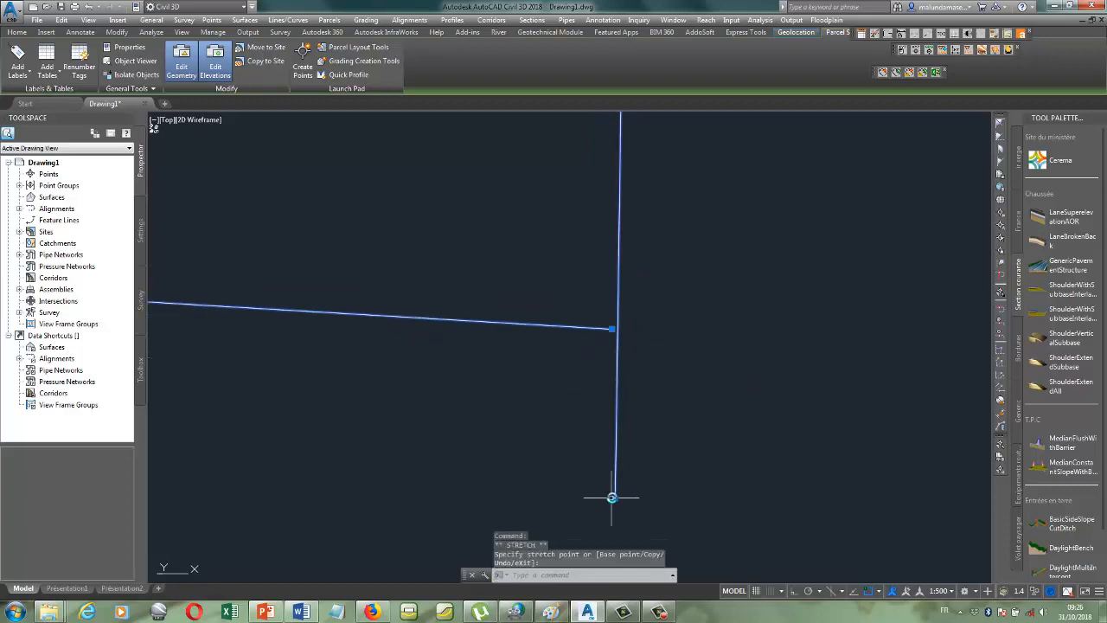
left_click(616, 497)
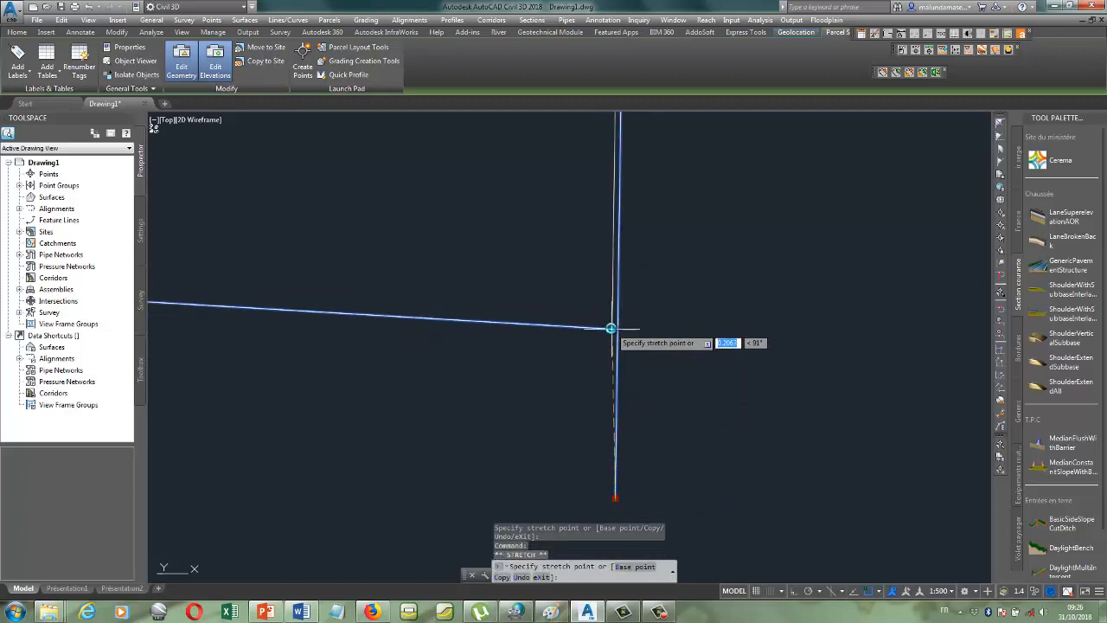
key("Escape")
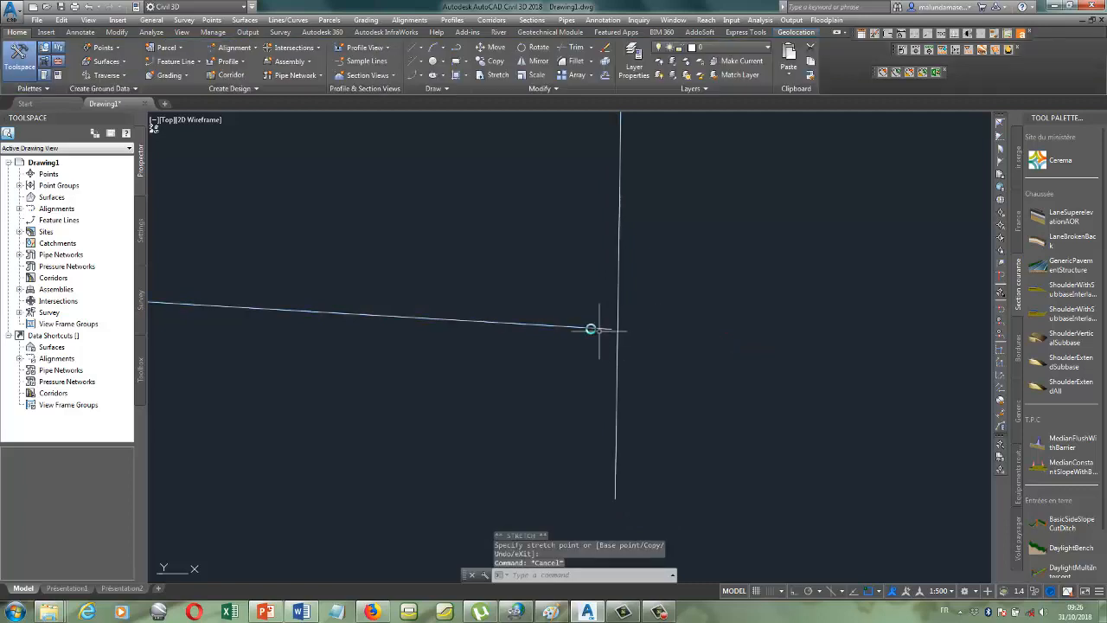
- Stretch the lower side's right end beyond the right side at the outline's lower-right corner
left_click(575, 312)
left_click(612, 329)
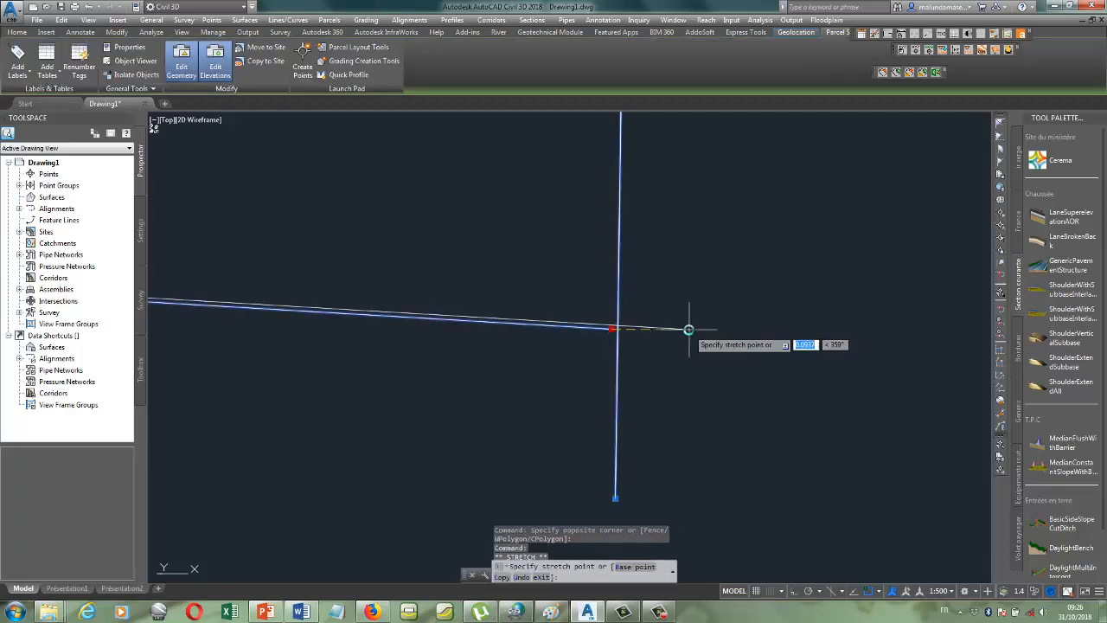
left_click(690, 330)
scroll(639, 349, "down", 4)
key("Escape")
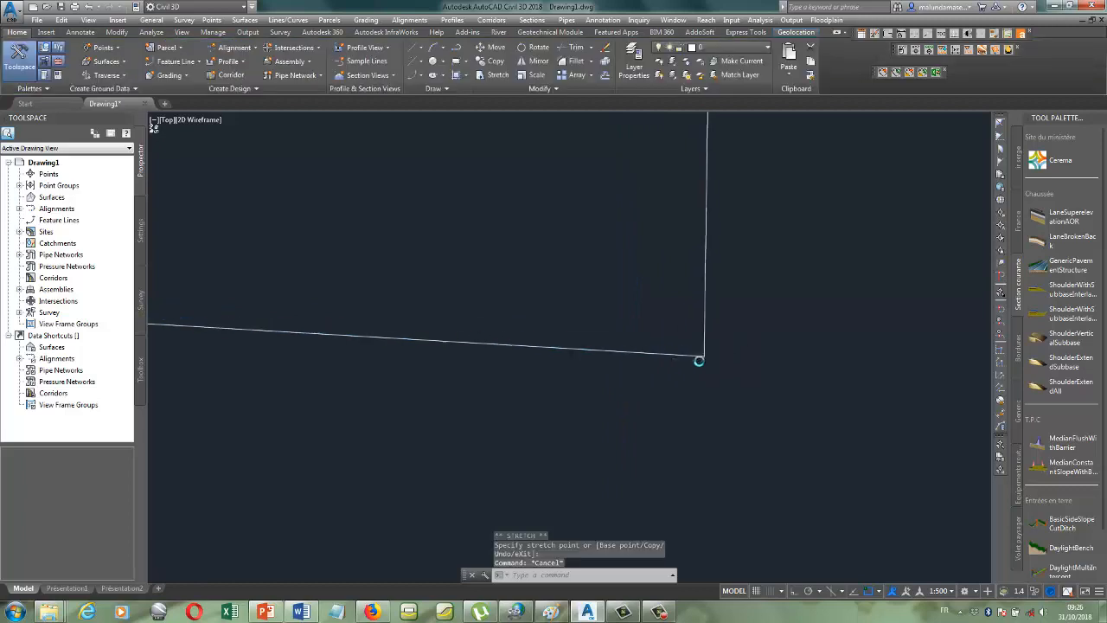
scroll(712, 363, "down", 3)
scroll(637, 338, "up", 5)
scroll(422, 207, "down", 3)
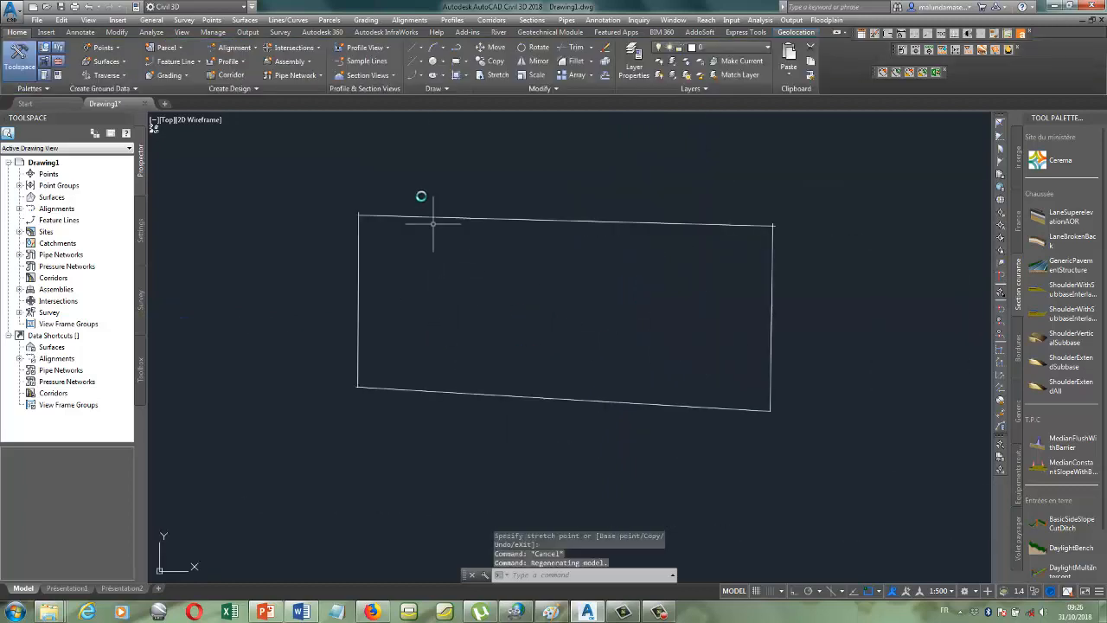
- Examine how the left and upper sides meet at the outline's upper-left corner
scroll(407, 193, "up", 4)
left_click(395, 193)
left_click(208, 354)
scroll(205, 247, "up", 4)
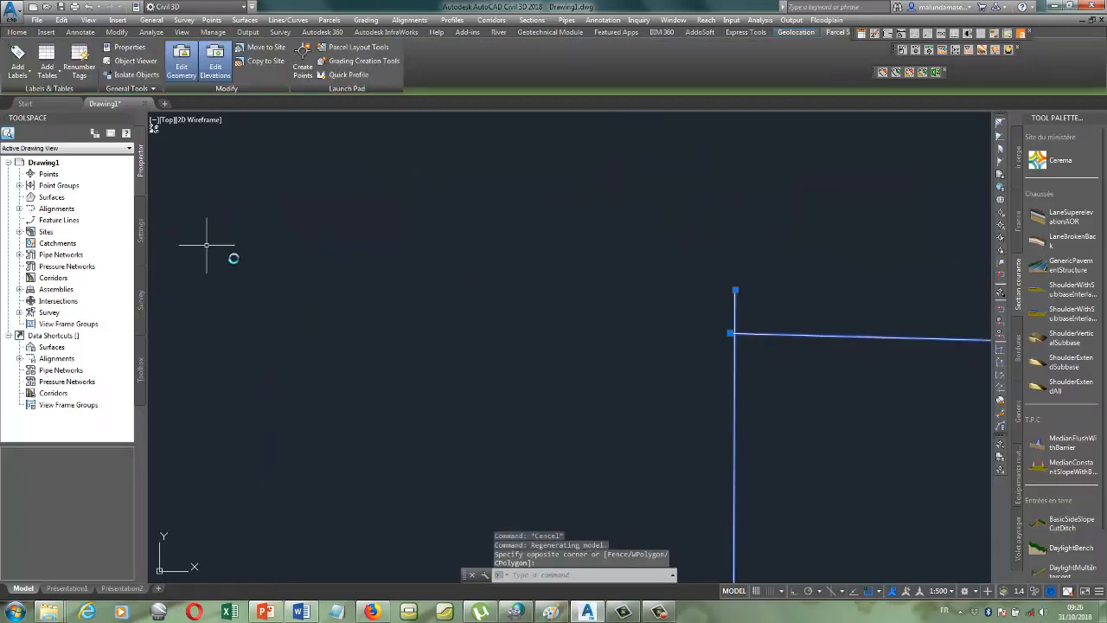
scroll(343, 267, "down", 4)
key("Escape")
scroll(477, 311, "down", 4)
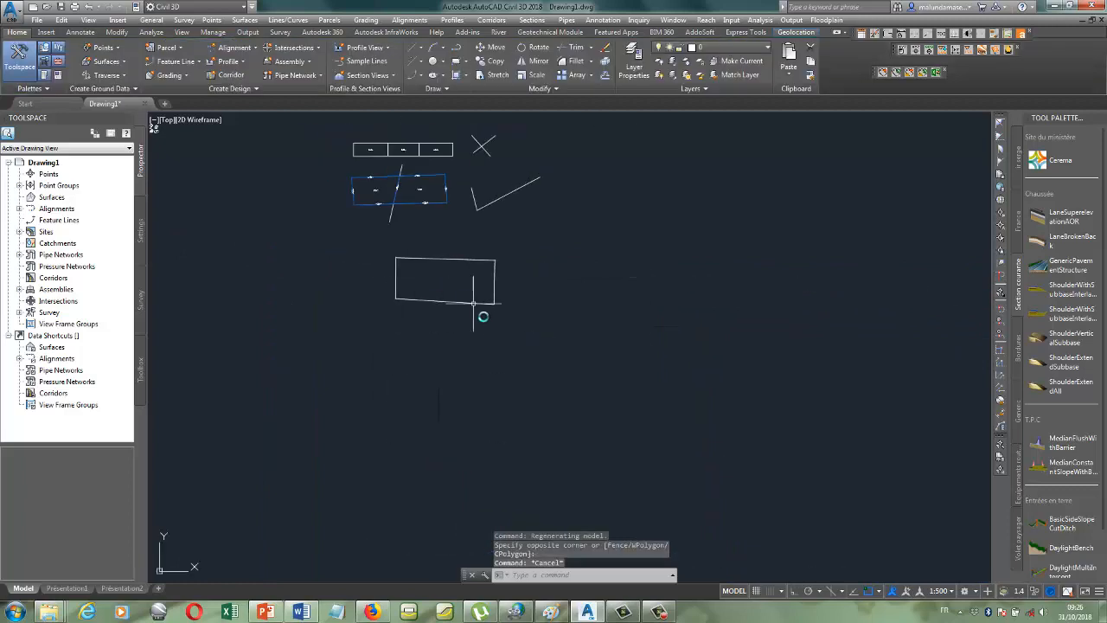
scroll(470, 314, "up", 4)
scroll(524, 325, "down", 3)
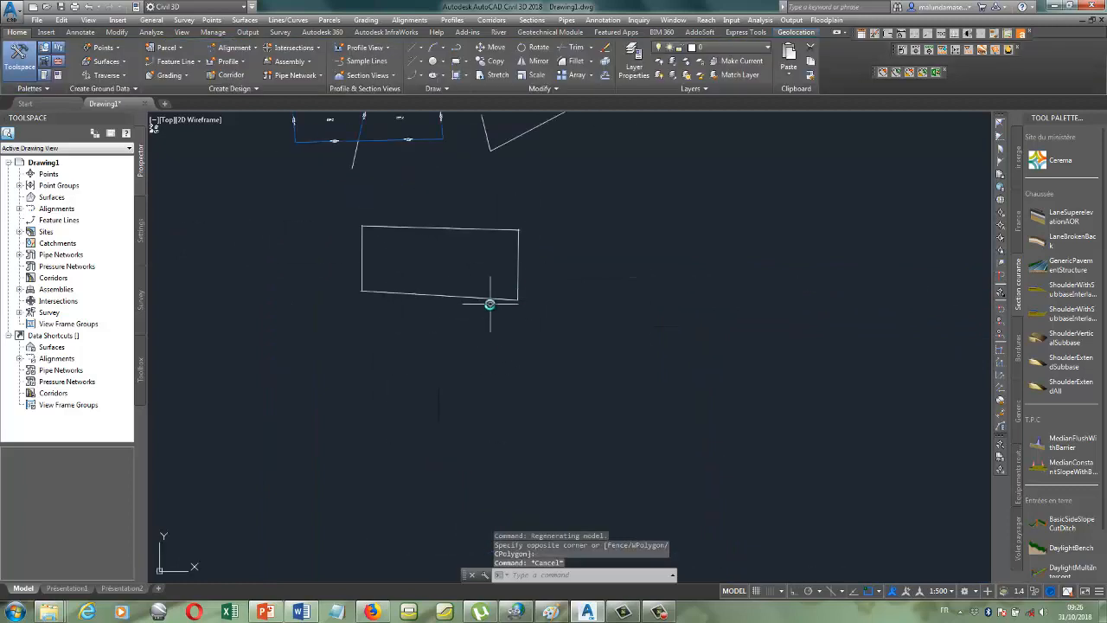
- Select the newly drawn four-sided outline, try stretching its lower-right corner, and delete the outline
left_click(490, 305)
left_click(455, 272)
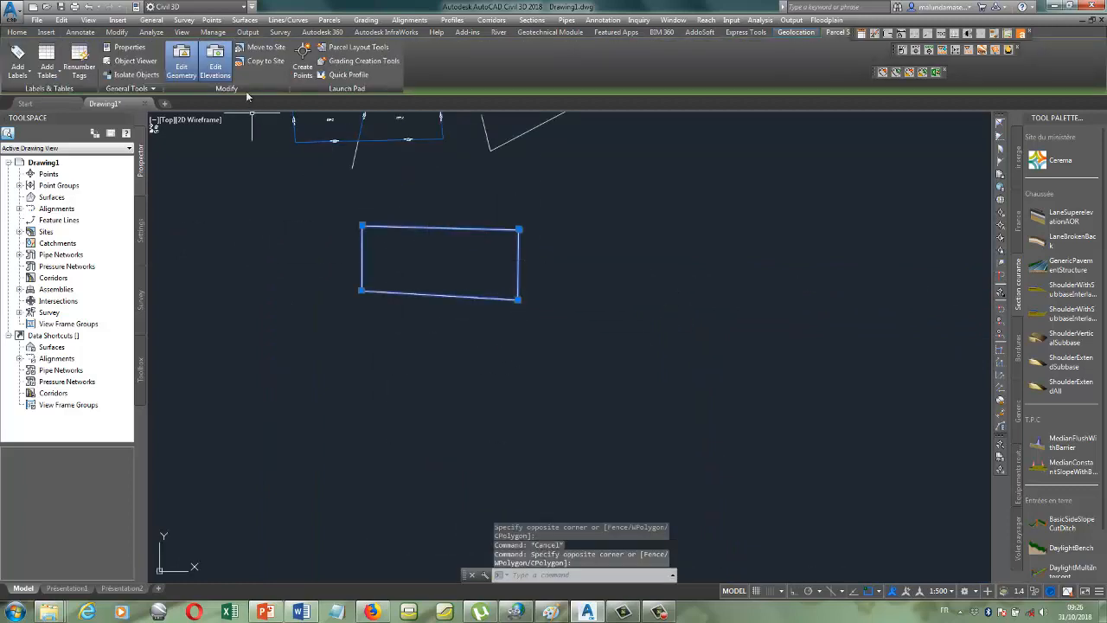
scroll(538, 294, "up", 4)
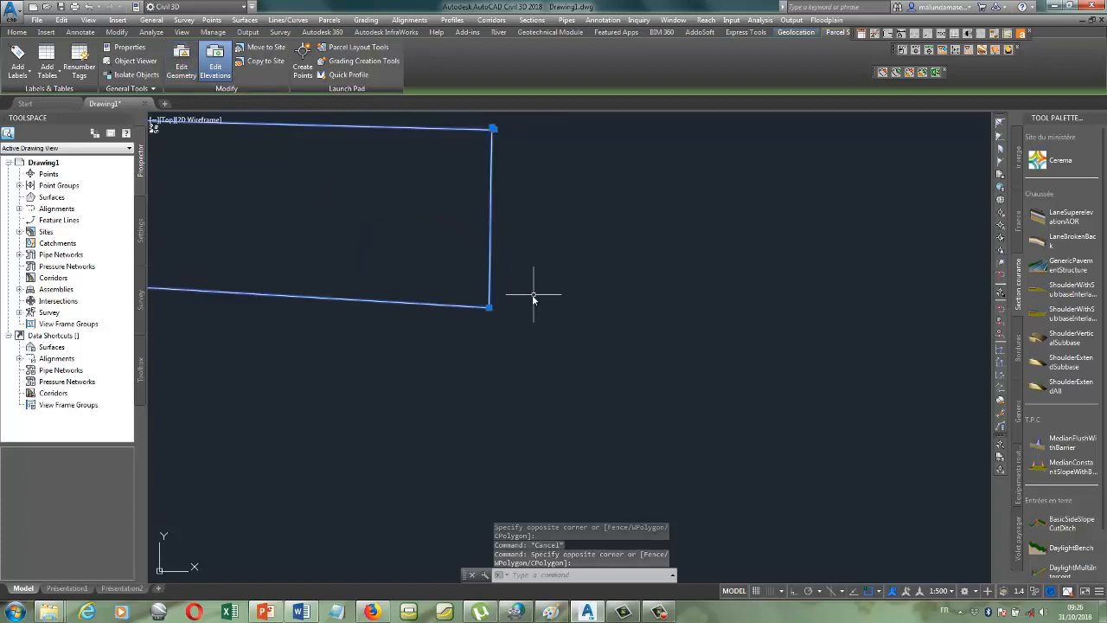
scroll(482, 307, "up", 1)
scroll(470, 307, "up", 1)
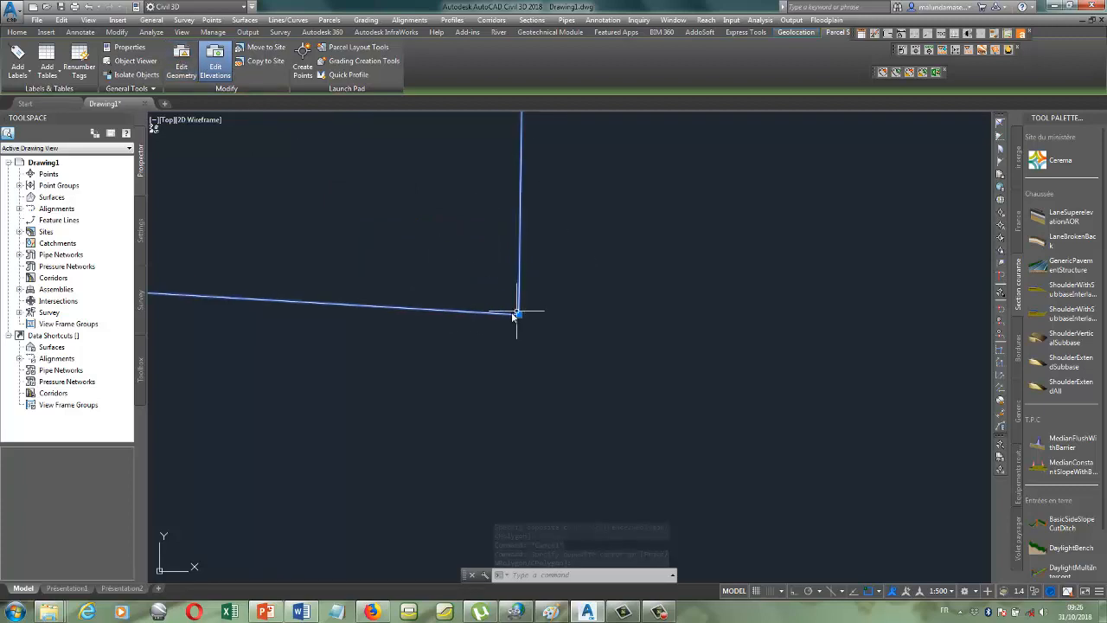
mouse_move(514, 316)
middle_mouse_down()
mouse_move(540, 309)
mouse_move(545, 244)
middle_mouse_up()
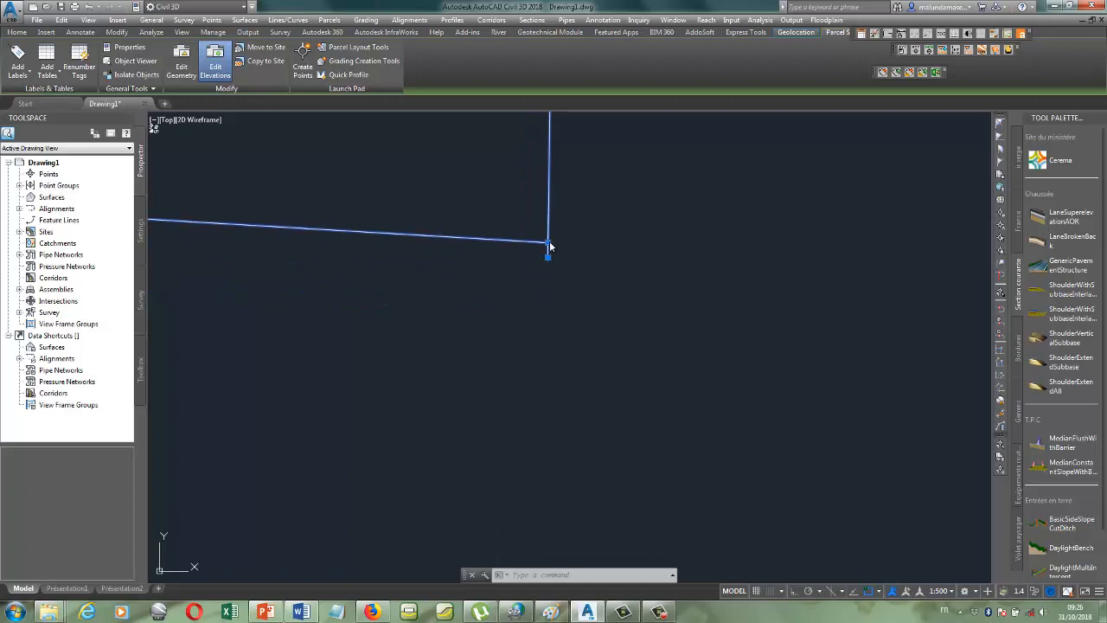
left_click(548, 250)
scroll(644, 289, "down", 3)
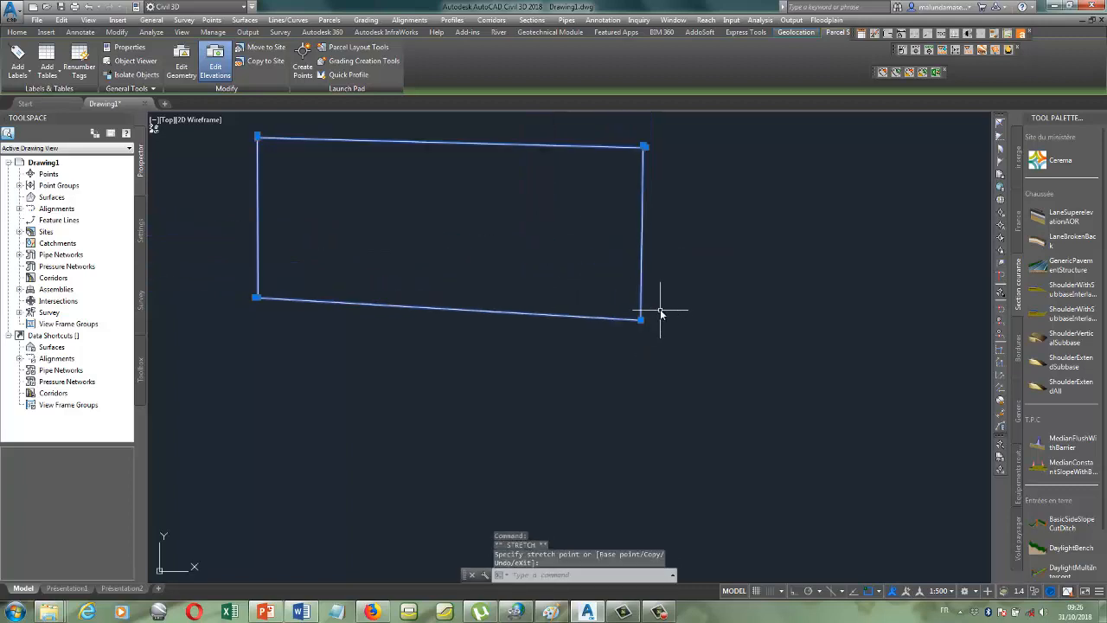
key("Delete")
- Draw a two-point Fixed Line parcel segment across the right-hand parcel of the lower blue block, keeping the default parcel creation settings
scroll(557, 349, "up", 6)
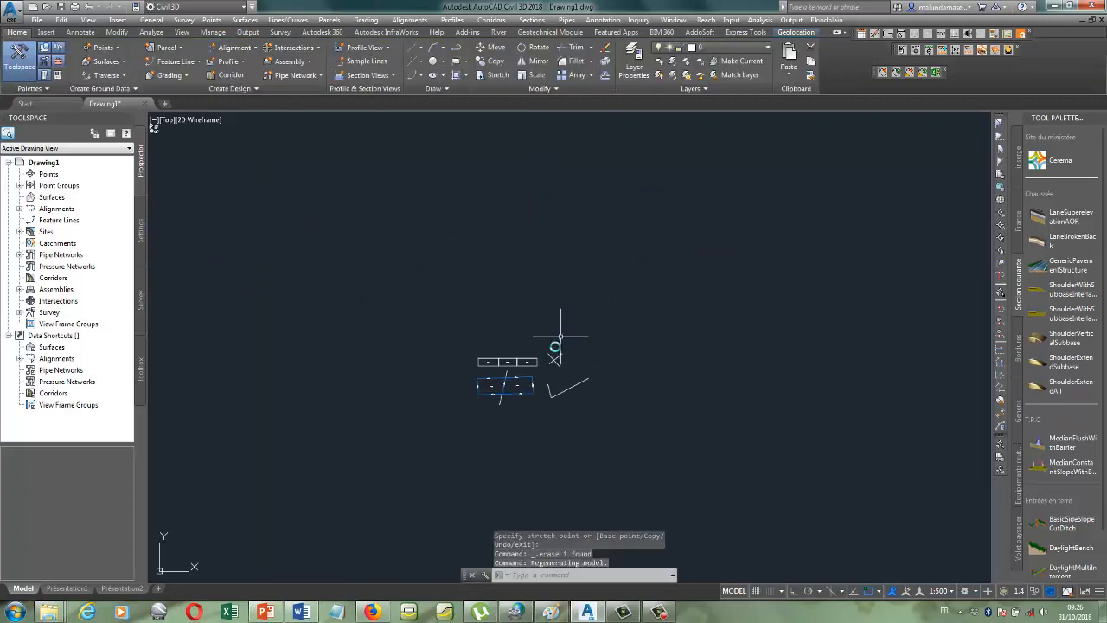
left_click(181, 50)
left_click(198, 66)
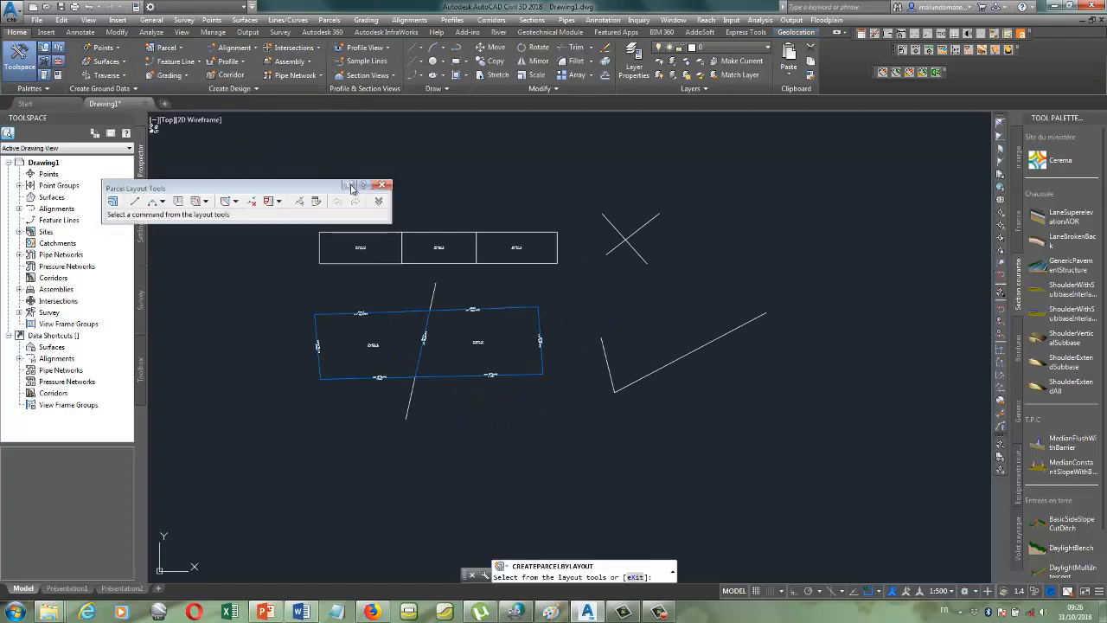
left_click(143, 202)
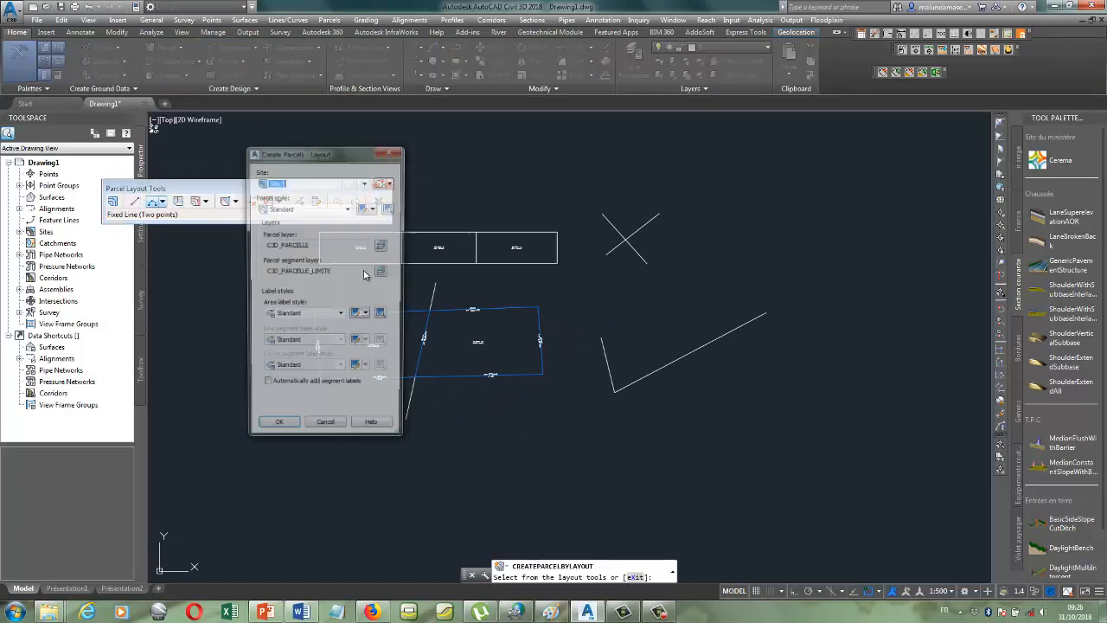
left_click(288, 430)
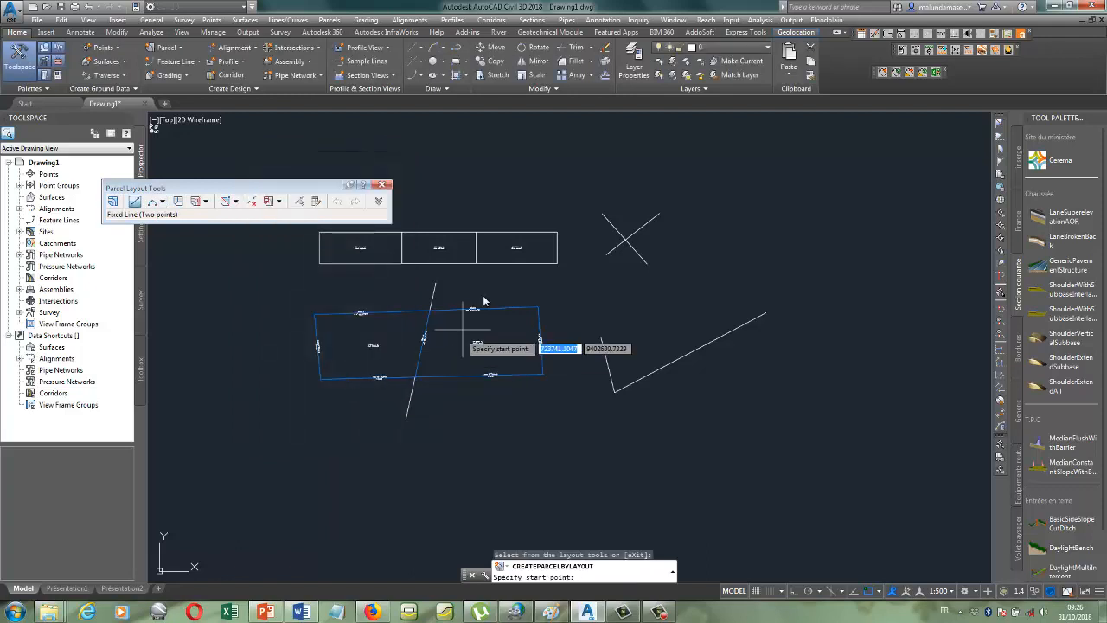
left_click(471, 282)
left_click(458, 452)
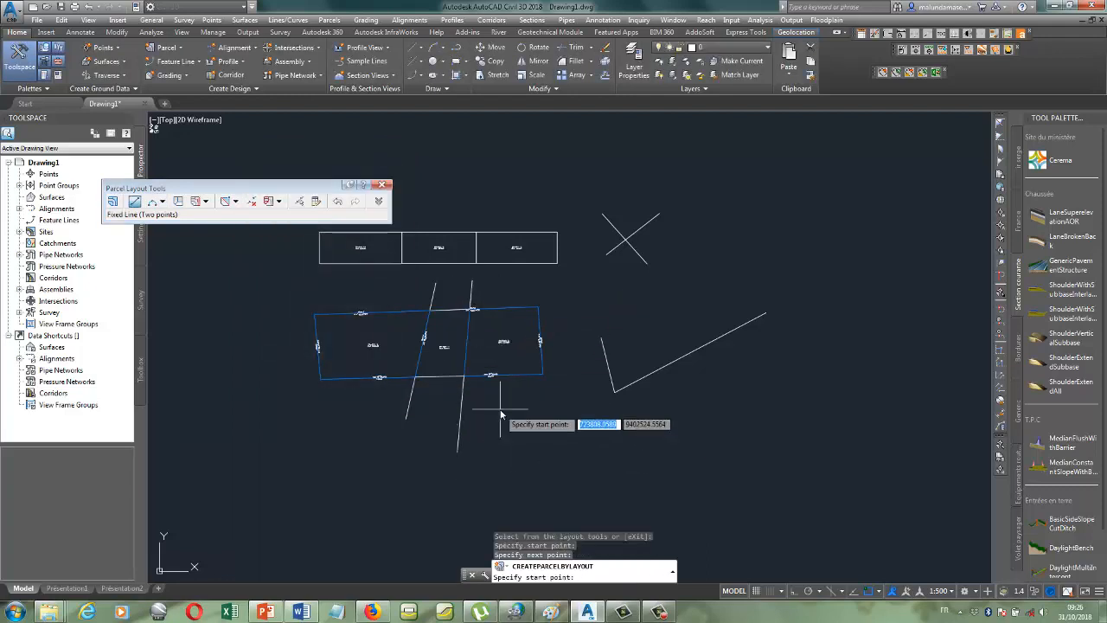
scroll(363, 319, "up", 4)
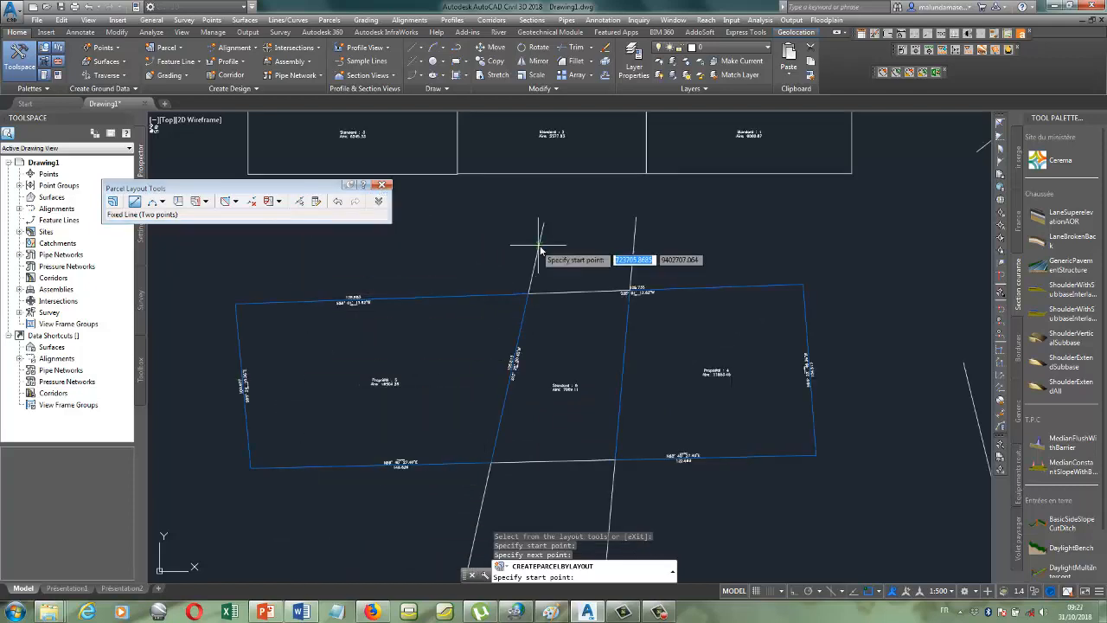
left_click(381, 189)
scroll(558, 289, "down", 8)
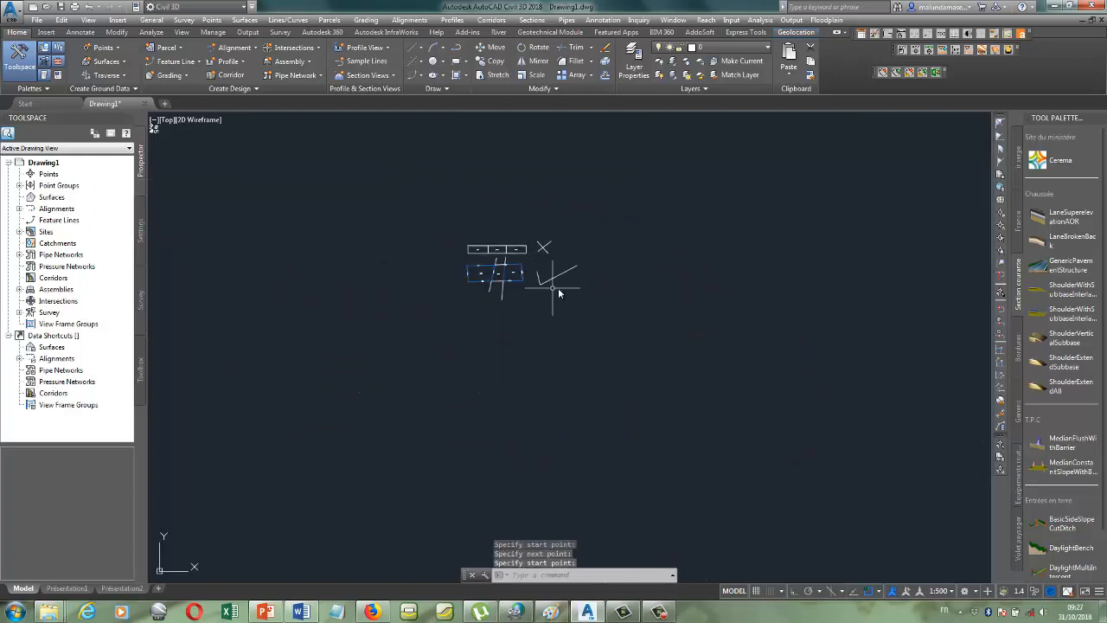
- Draw a polyline right of the existing parcels, forming the lower-left, bottom, right and top sides of a large irregular outline
scroll(592, 262, "up", 4)
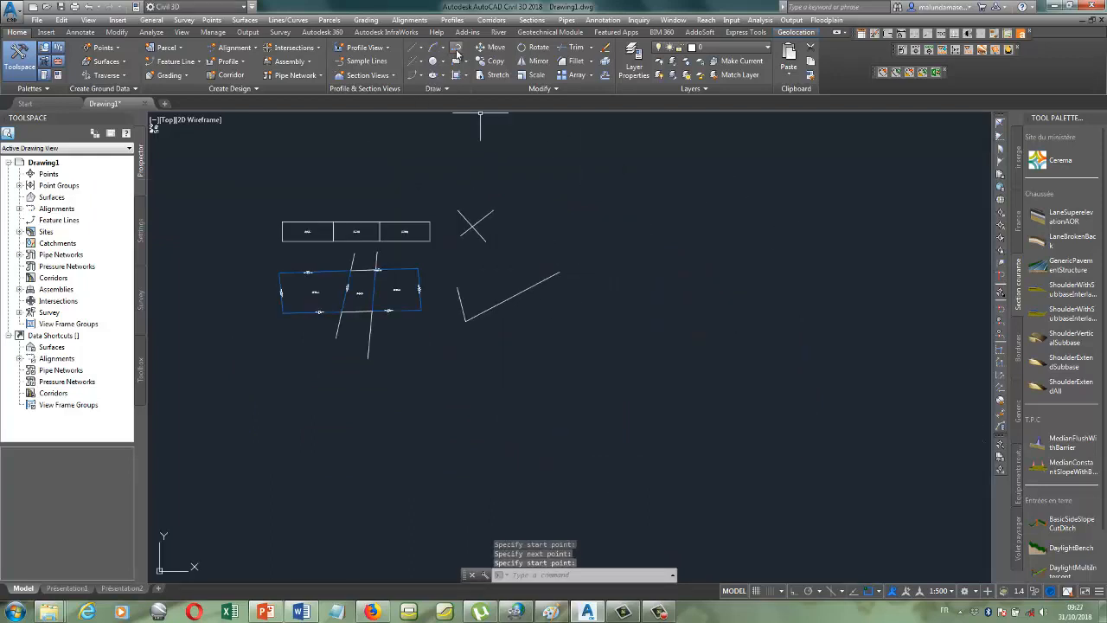
left_click(458, 52)
left_click(754, 199)
left_click(721, 317)
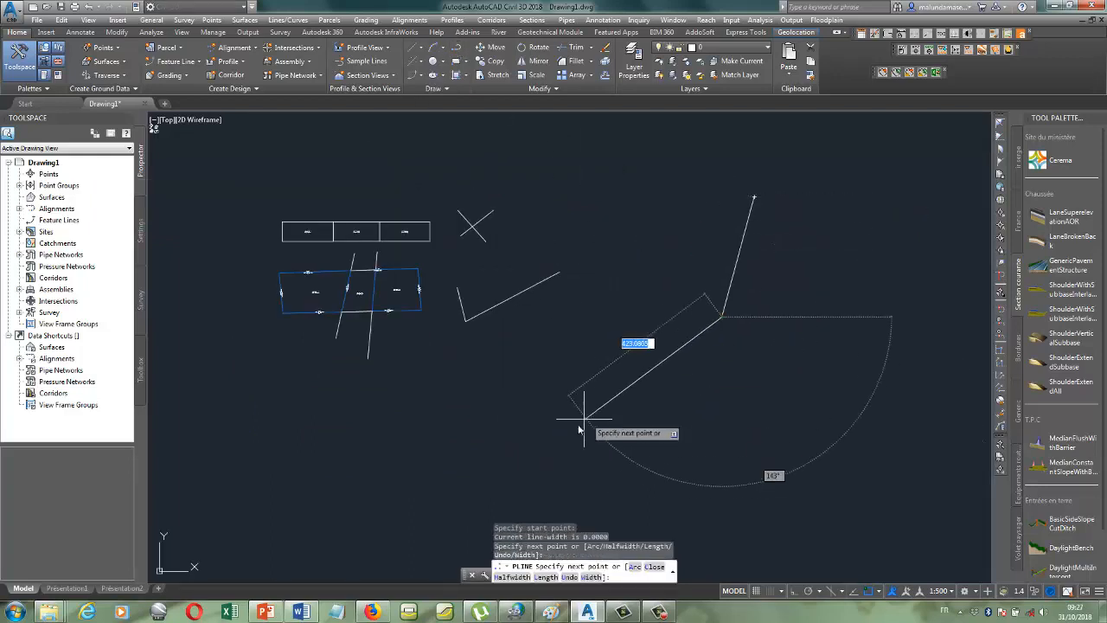
left_click(585, 448)
left_click(609, 480)
scroll(593, 463, "down", 5)
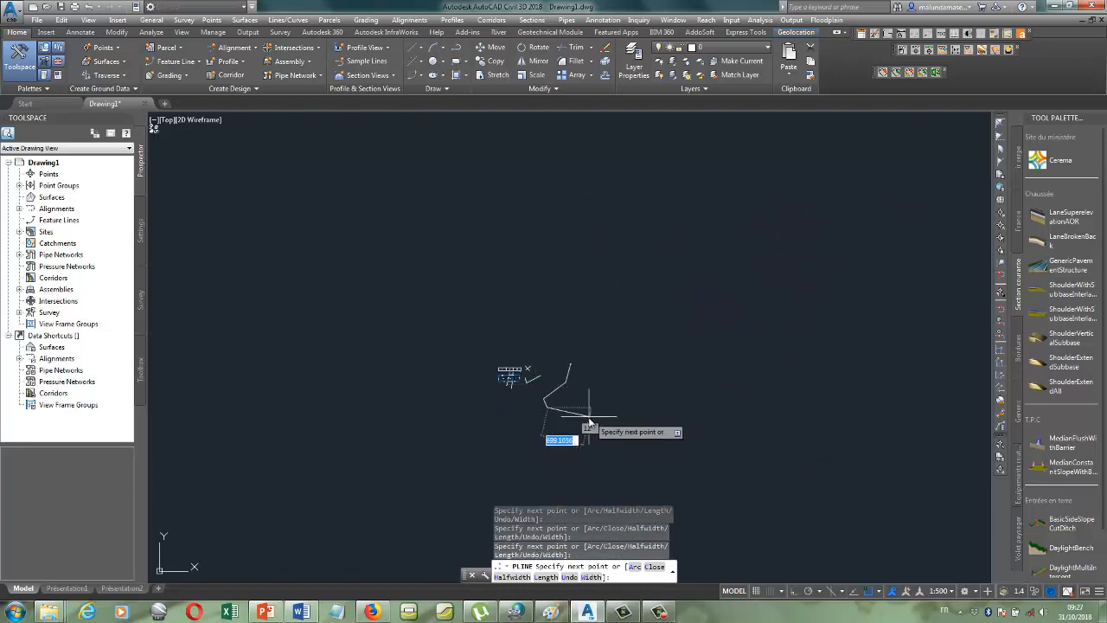
scroll(571, 406, "up", 5)
left_click(637, 344)
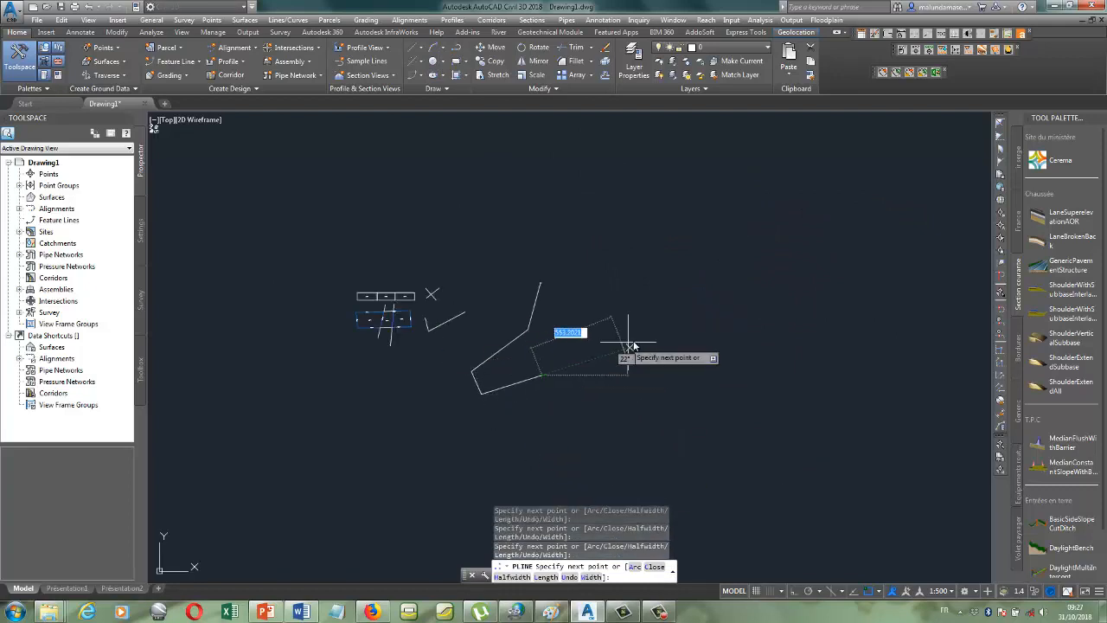
left_click(619, 230)
left_click(558, 190)
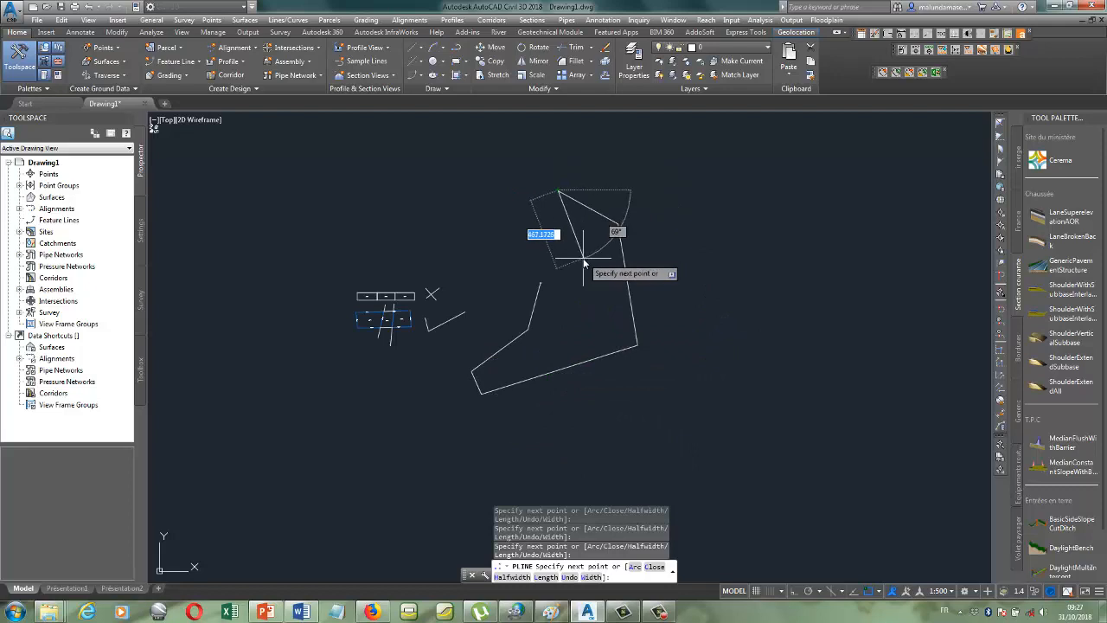
- Bring the polyline down the outline's inner left side and back to its start point to close the shape
scroll(560, 267, "up", 4)
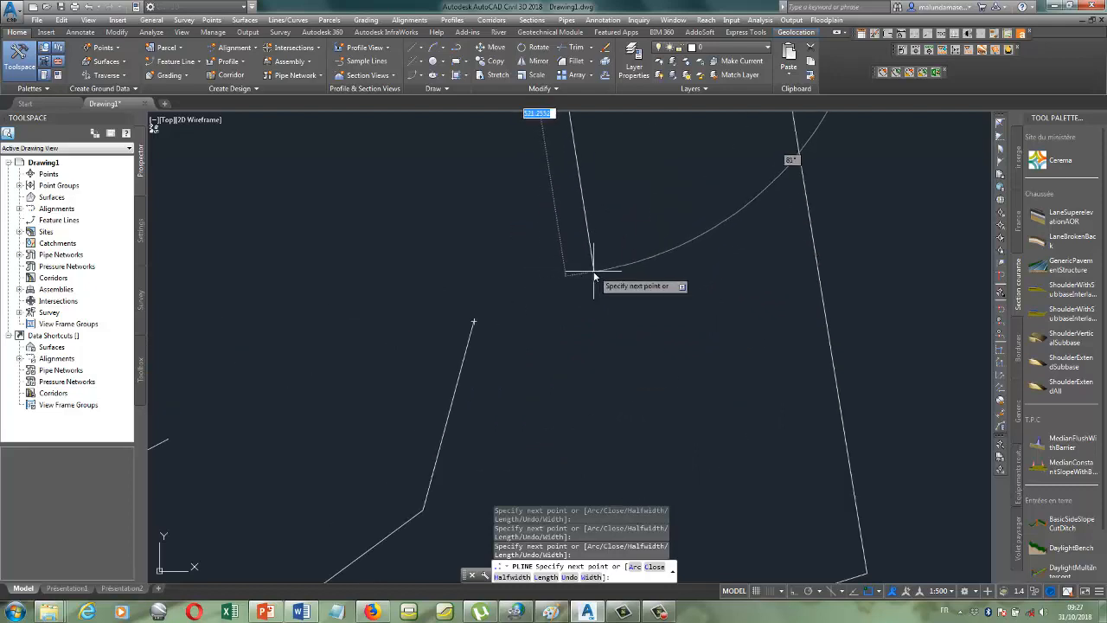
left_click(594, 270)
left_click(473, 322)
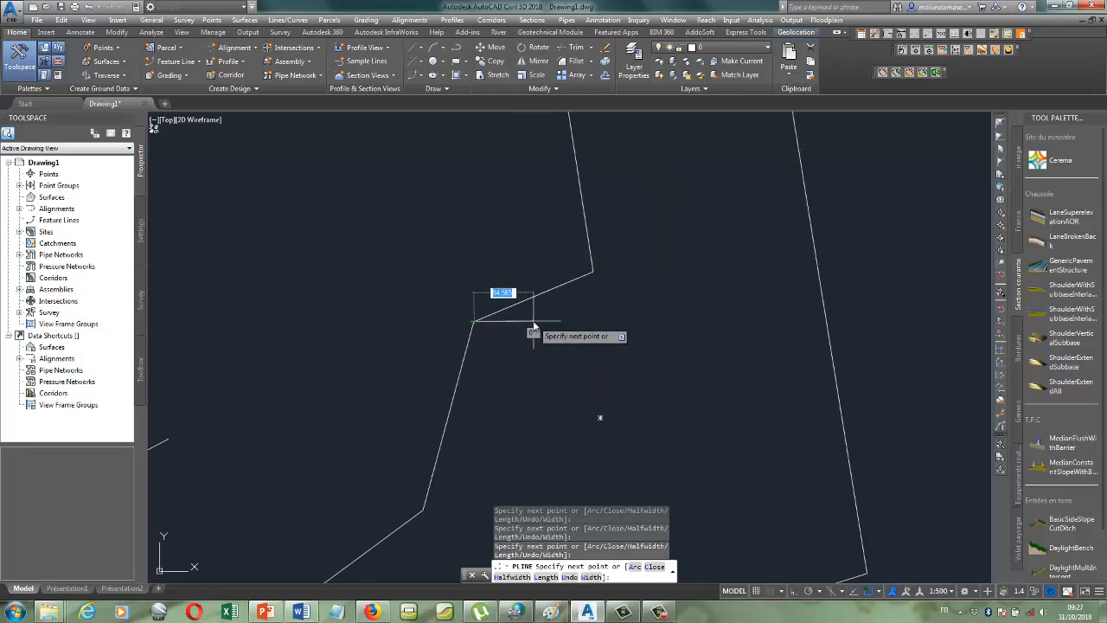
key("Escape")
scroll(450, 372, "down", 2)
scroll(705, 269, "up", 2)
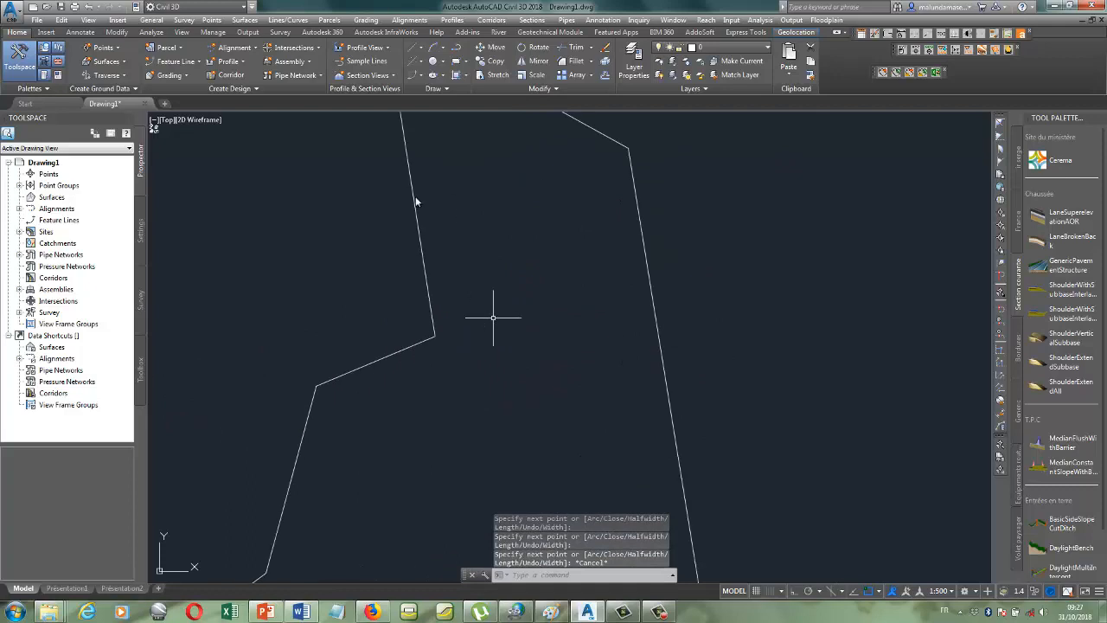
left_click(459, 49)
scroll(364, 306, "down", 4)
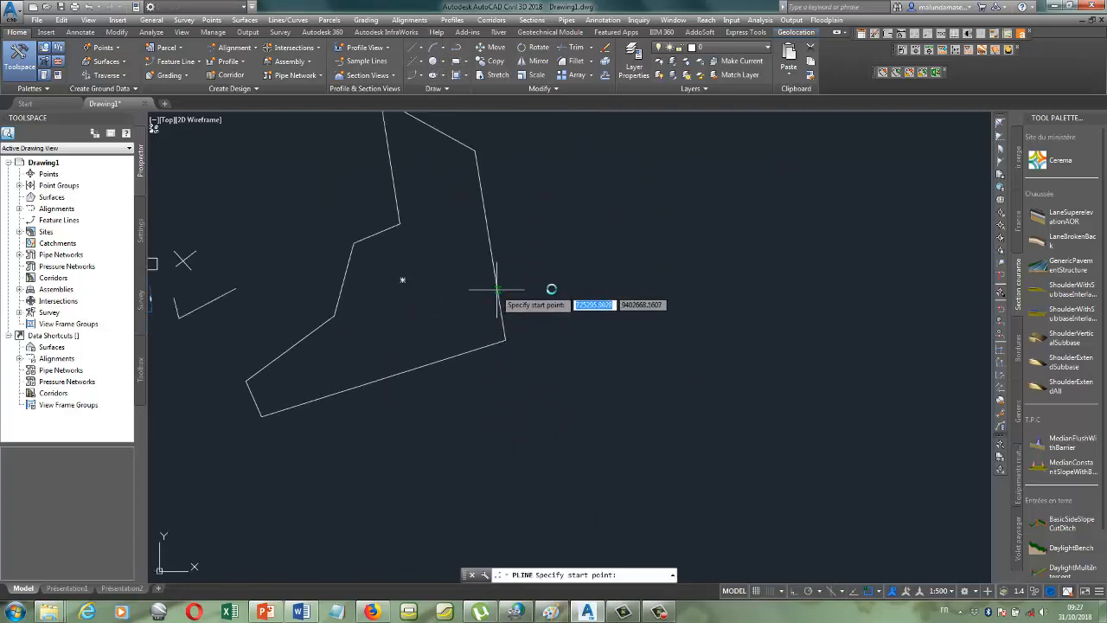
key("Escape")
- Create a centerline alignment layout with no site, the Axe conception style and the Annotation conception label set
left_click(263, 48)
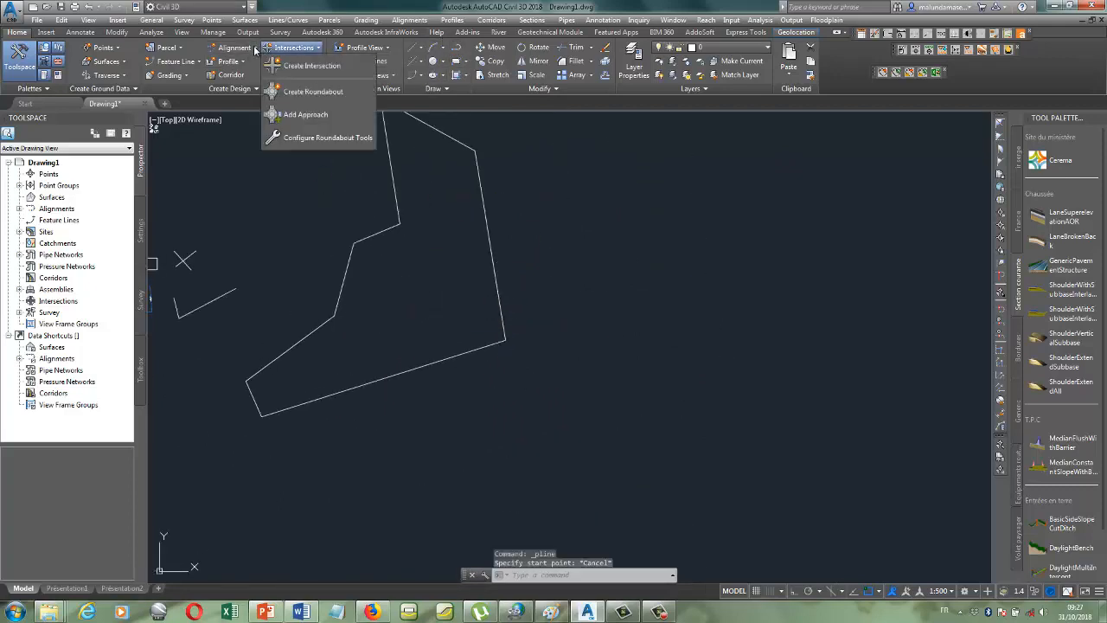
left_click(256, 48)
left_click(266, 69)
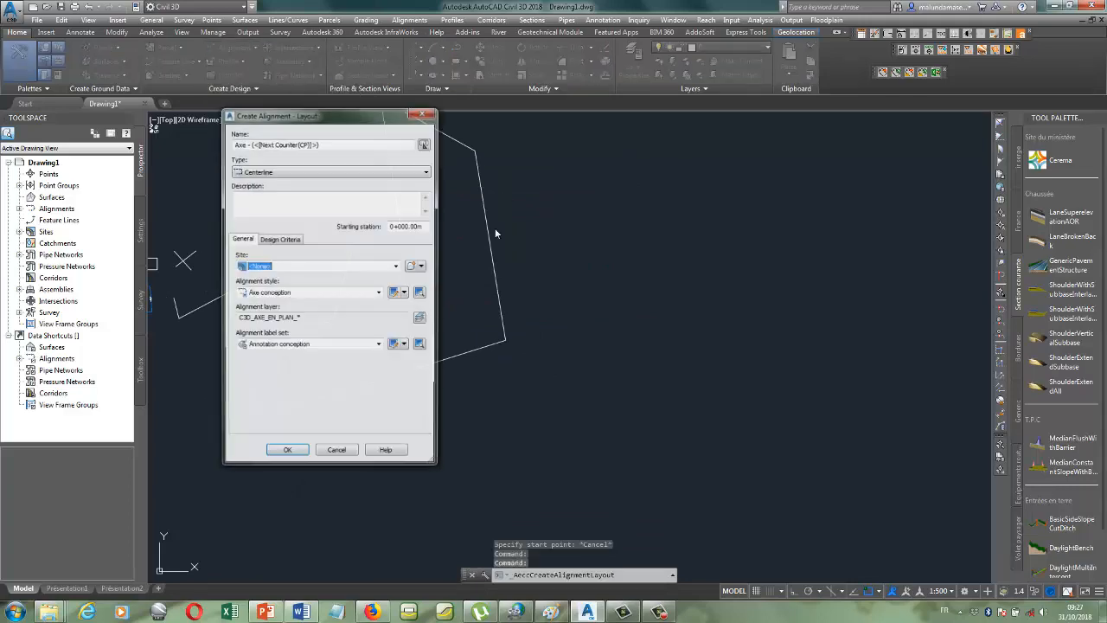
left_click(289, 454)
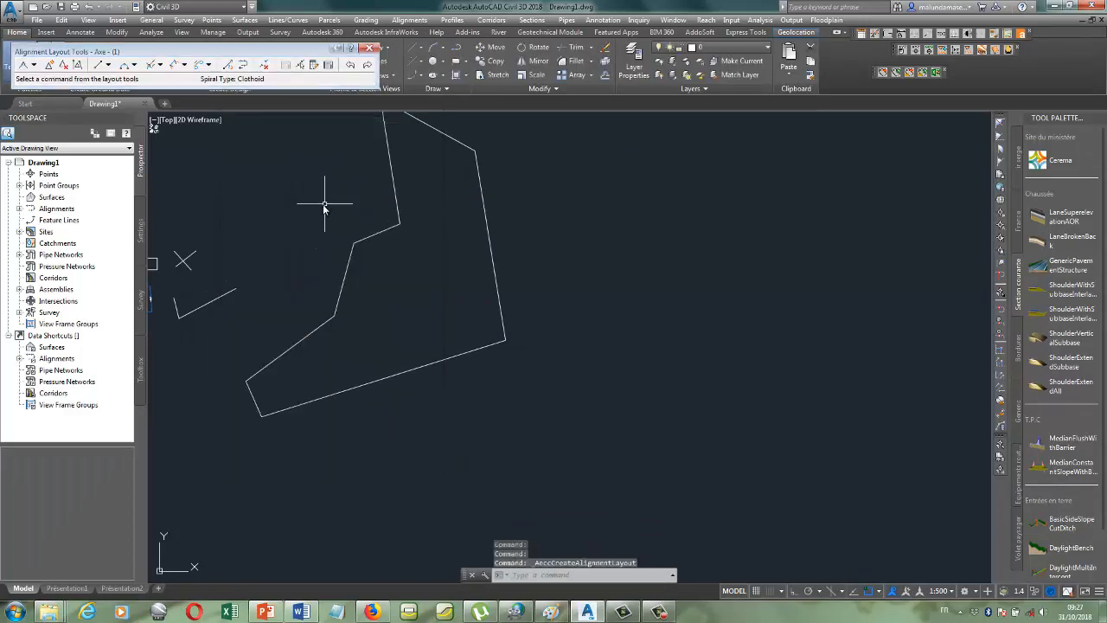
- Draw the alignment as Tangent-Tangent (With curves), entering the irregular outline from its left side and bending up to its top-right edge
left_click(35, 66)
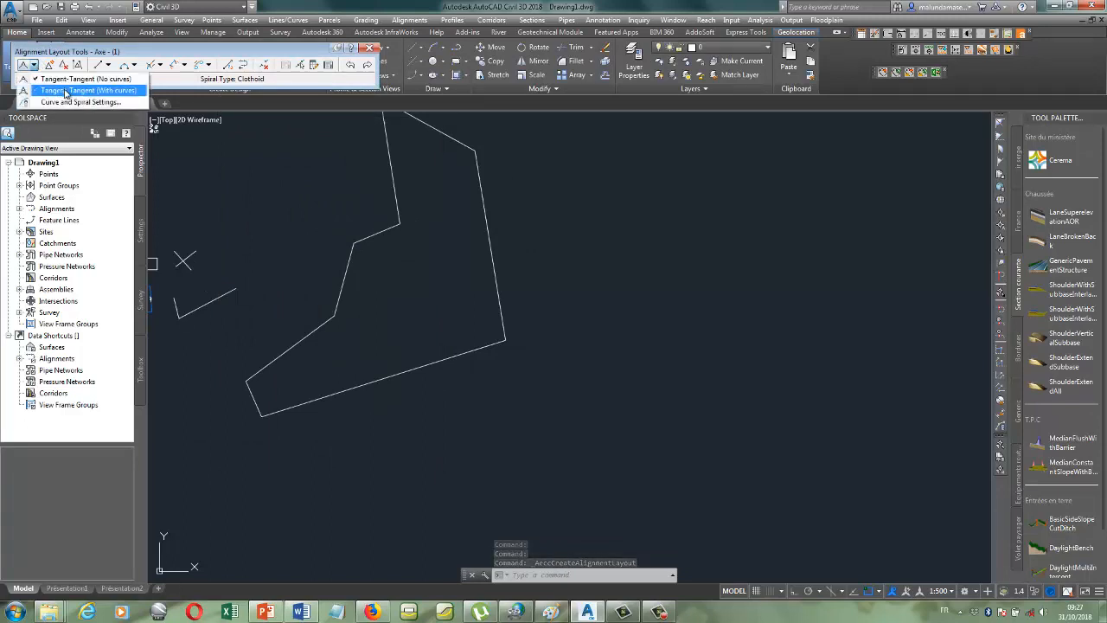
left_click(73, 90)
left_click(290, 170)
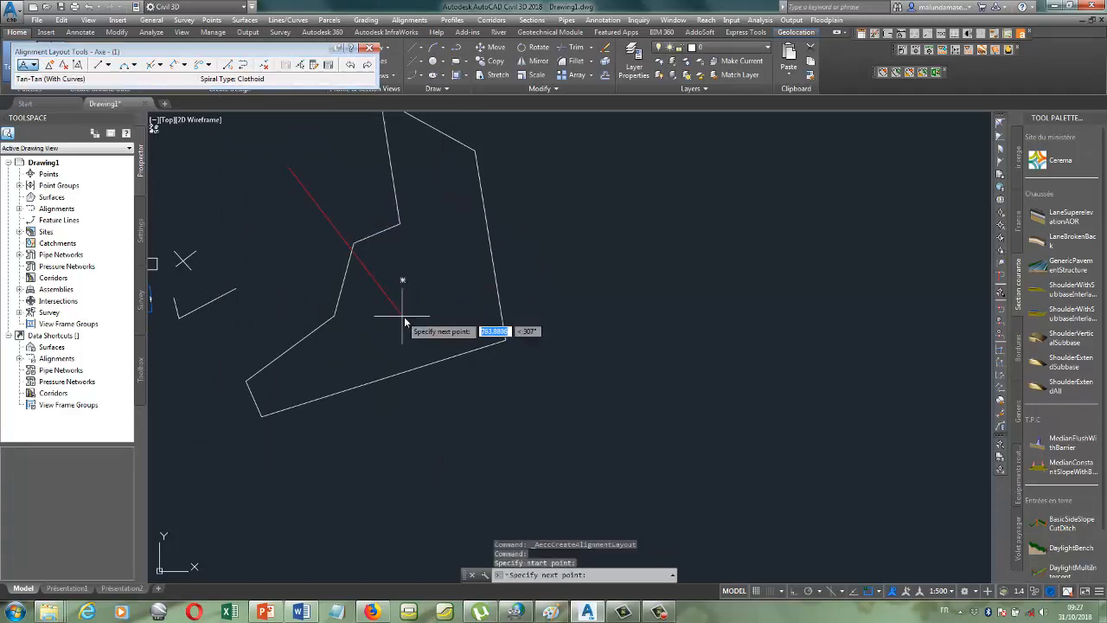
left_click(385, 288)
left_click(441, 290)
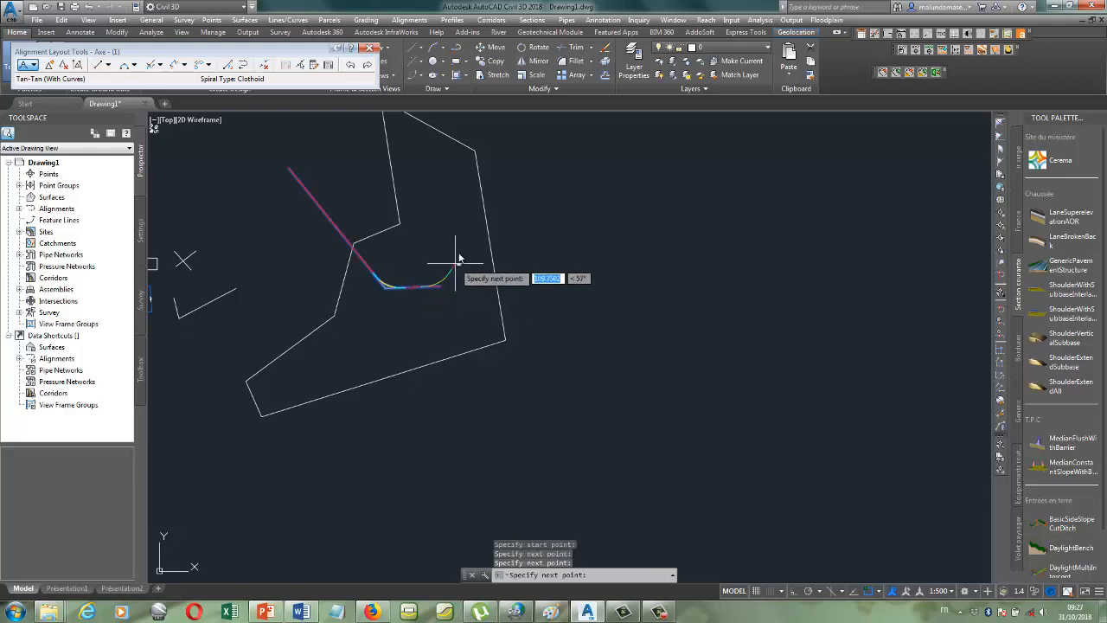
left_click(463, 225)
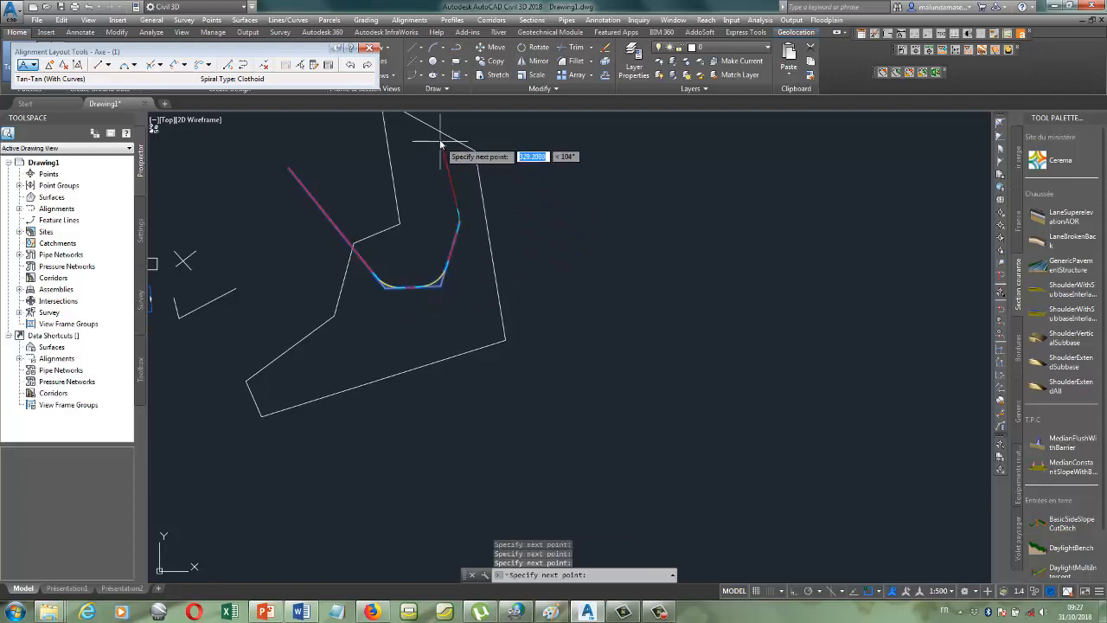
left_click(438, 134)
right_click(439, 135)
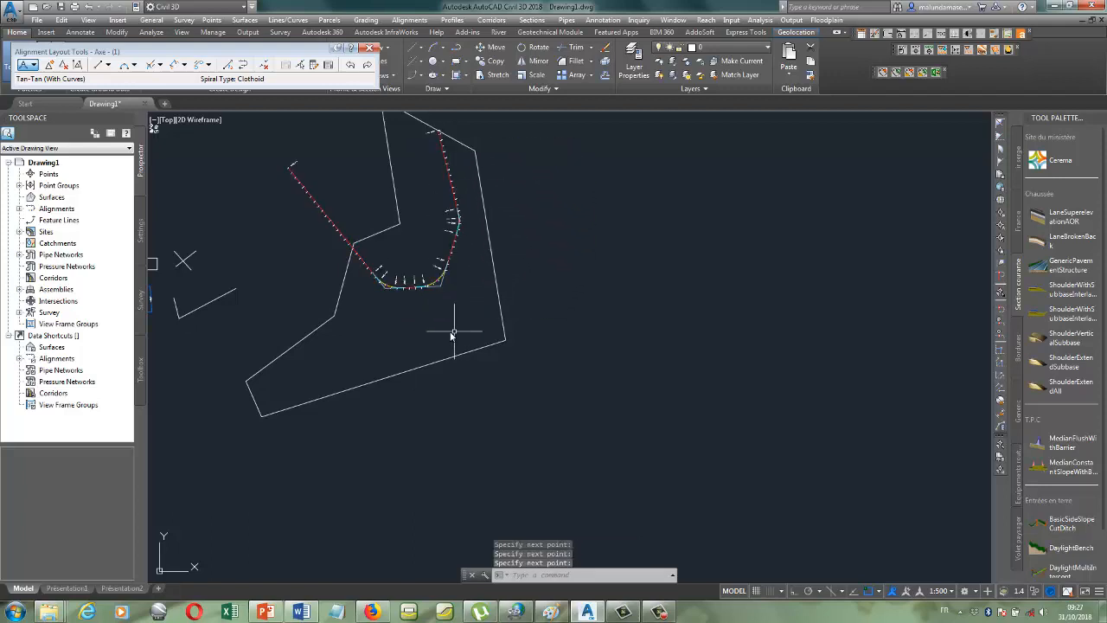
scroll(451, 335, "up", 3)
scroll(456, 324, "down", 5)
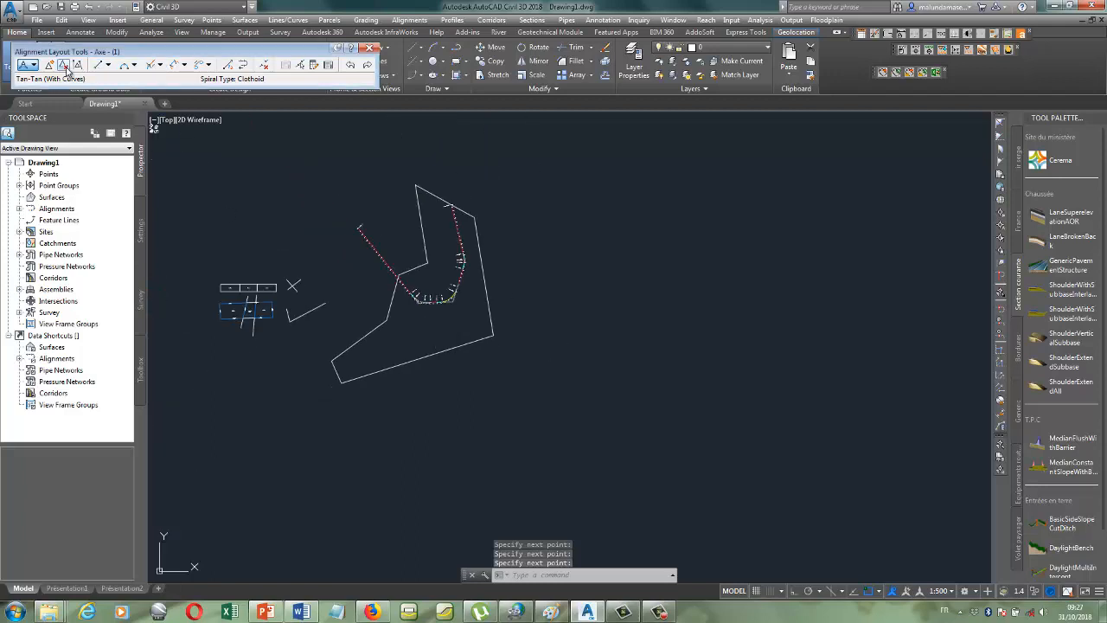
key("Escape")
key("Escape")
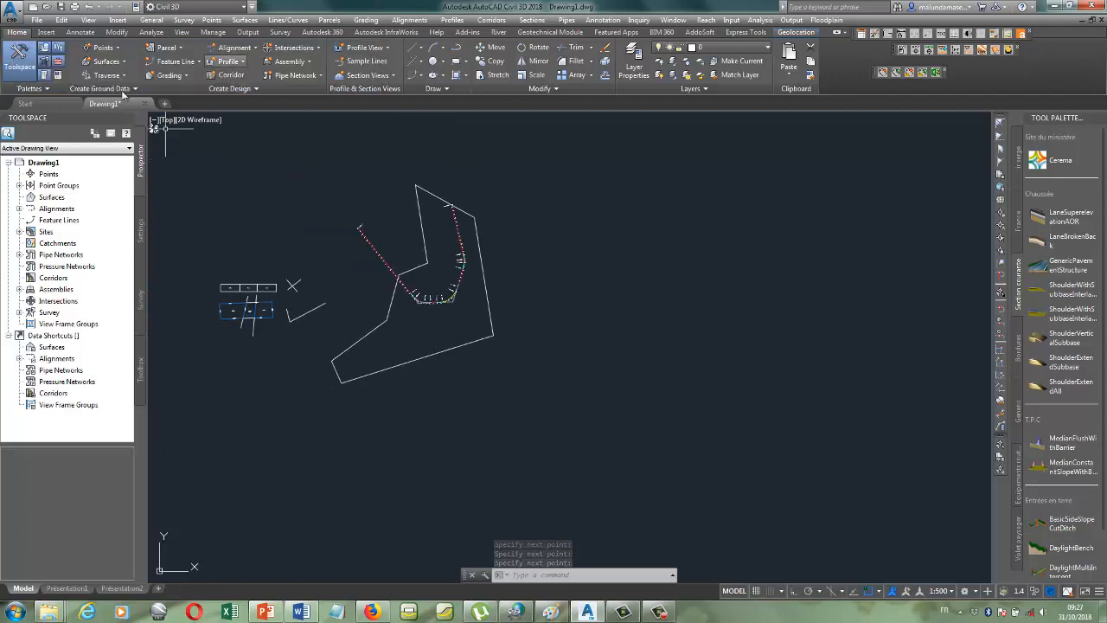
left_click(227, 53)
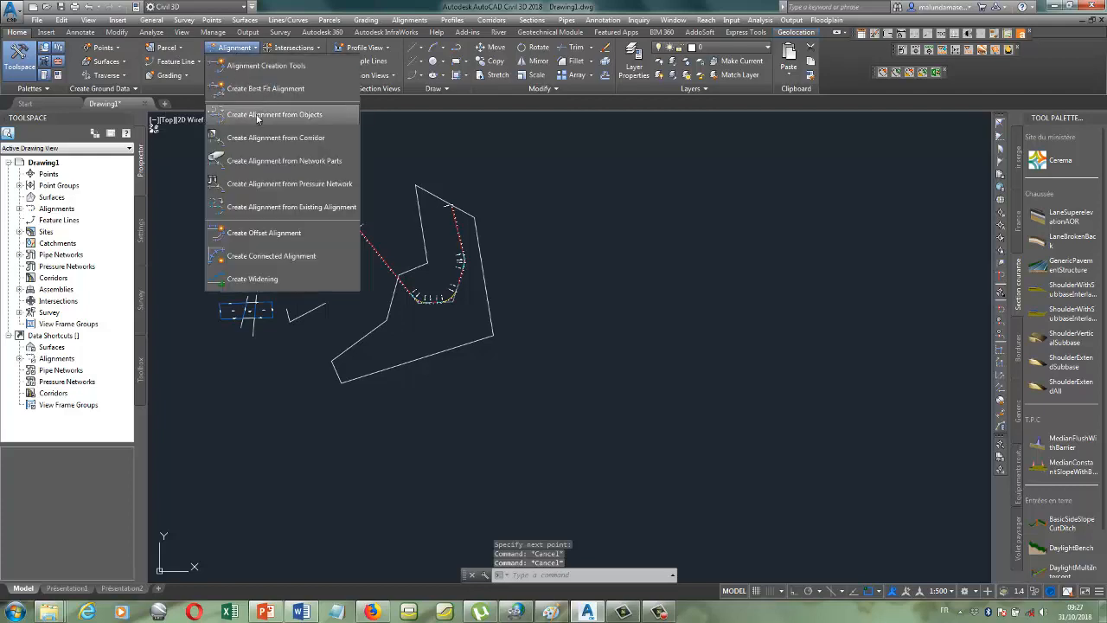
left_click(263, 70)
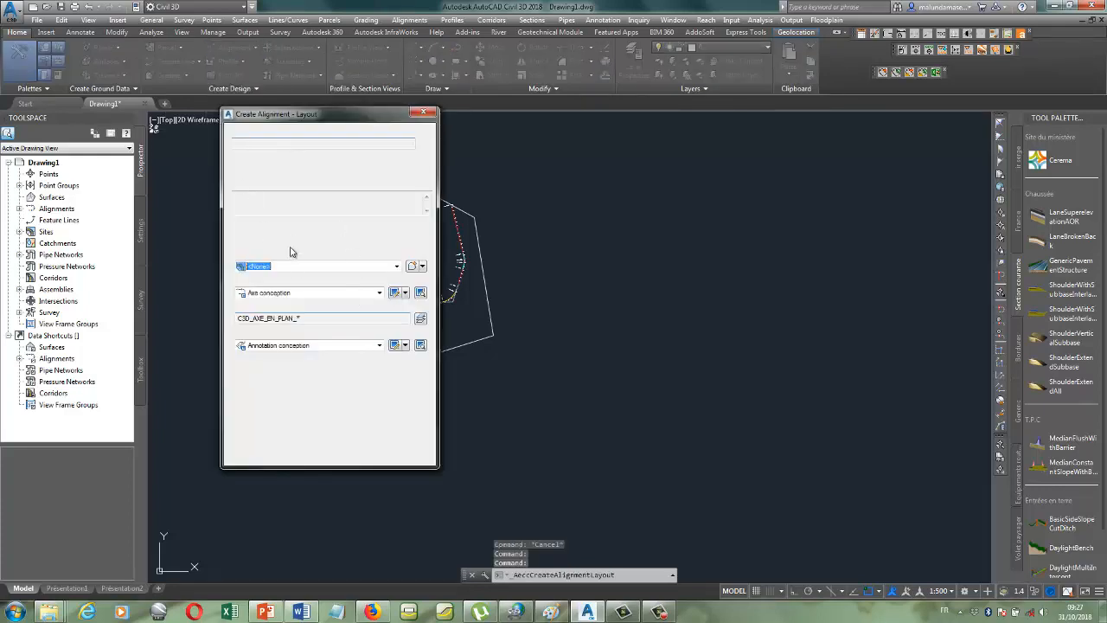
left_click(422, 114)
- Create a second centerline alignment layout with the same default site, style and label set
left_click(243, 53)
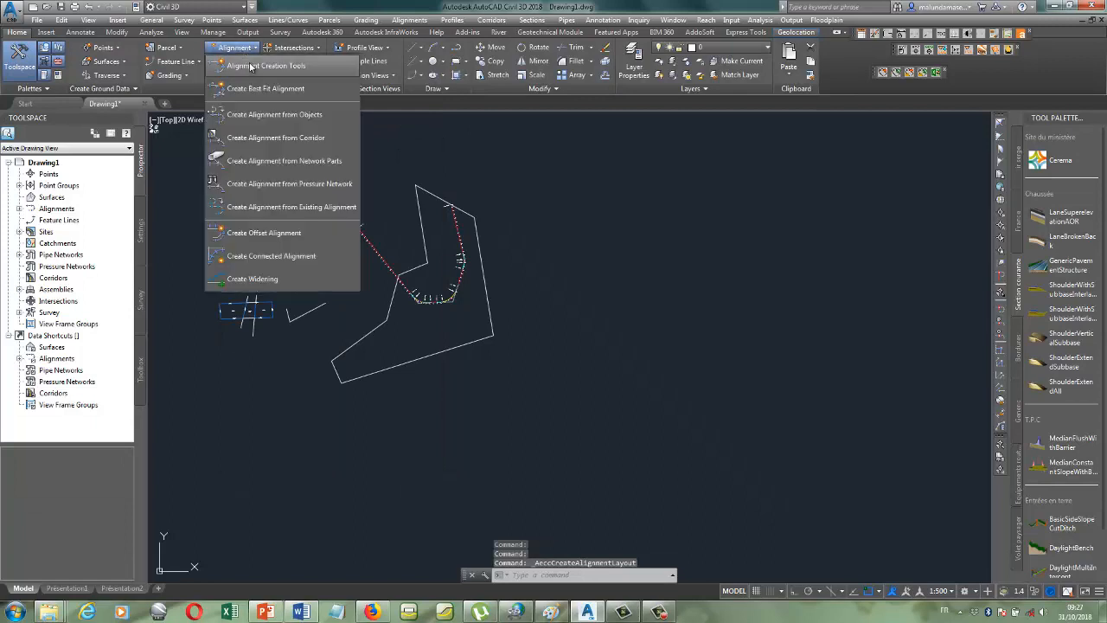
left_click(263, 69)
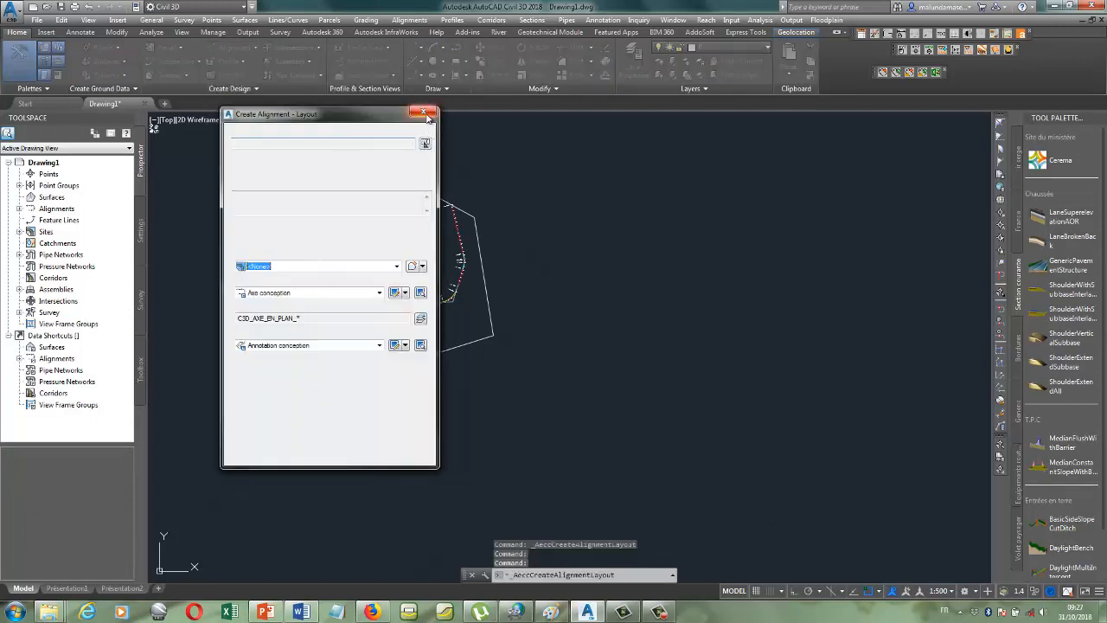
left_click_drag(349, 118, 242, 123)
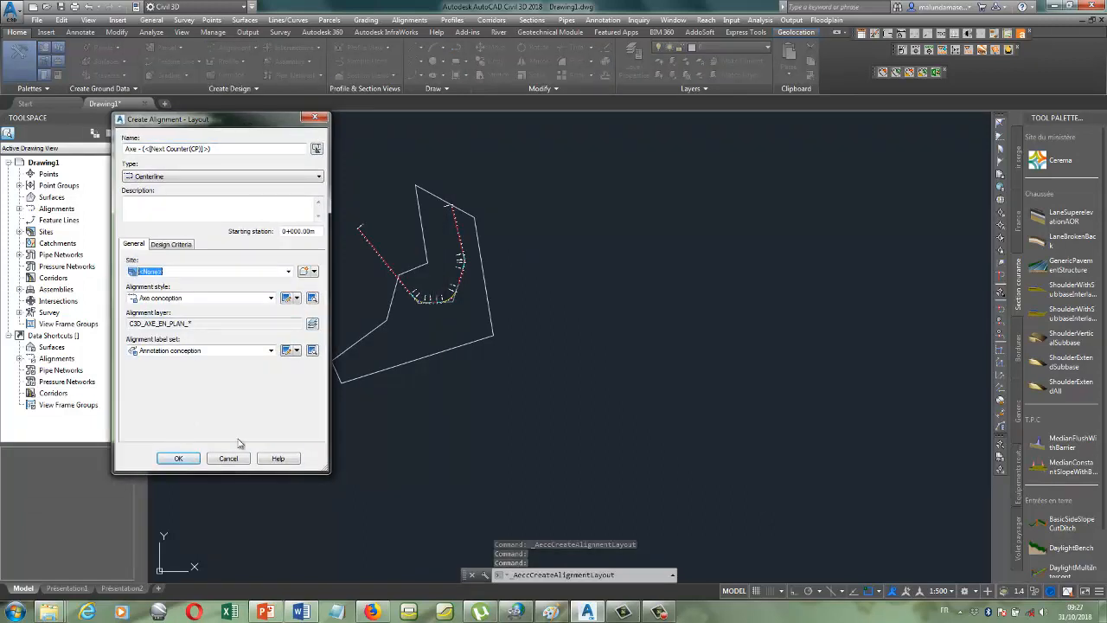
left_click(178, 460)
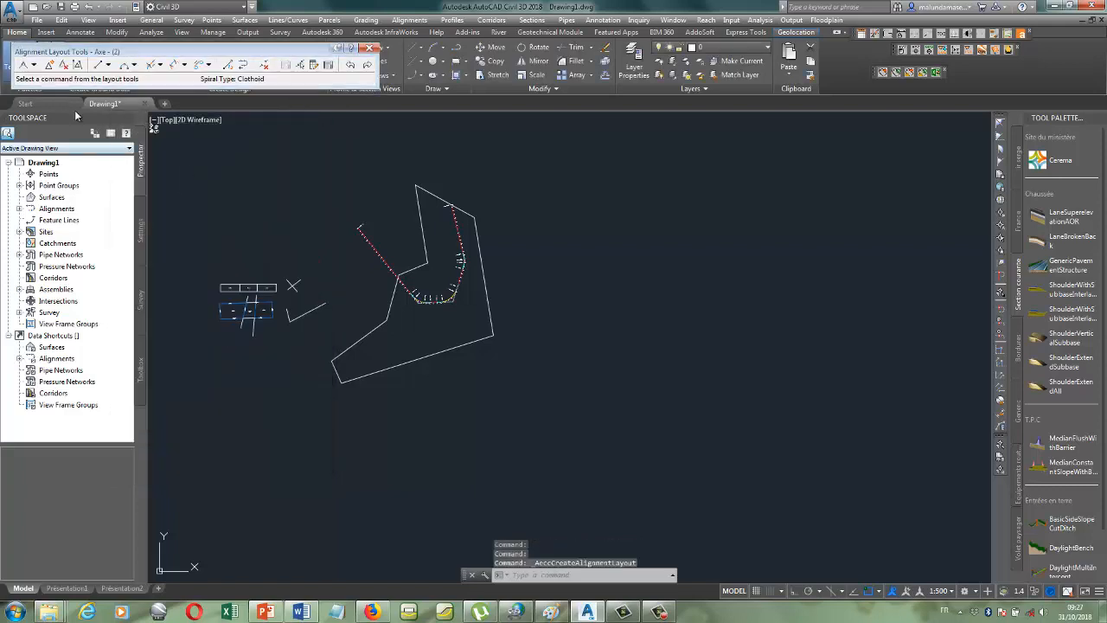
- Draw the second alignment as Tangent-Tangent (No curves), from the first alignment's lower bend with one bend to the outline's lower-left end
left_click(33, 66)
left_click(82, 79)
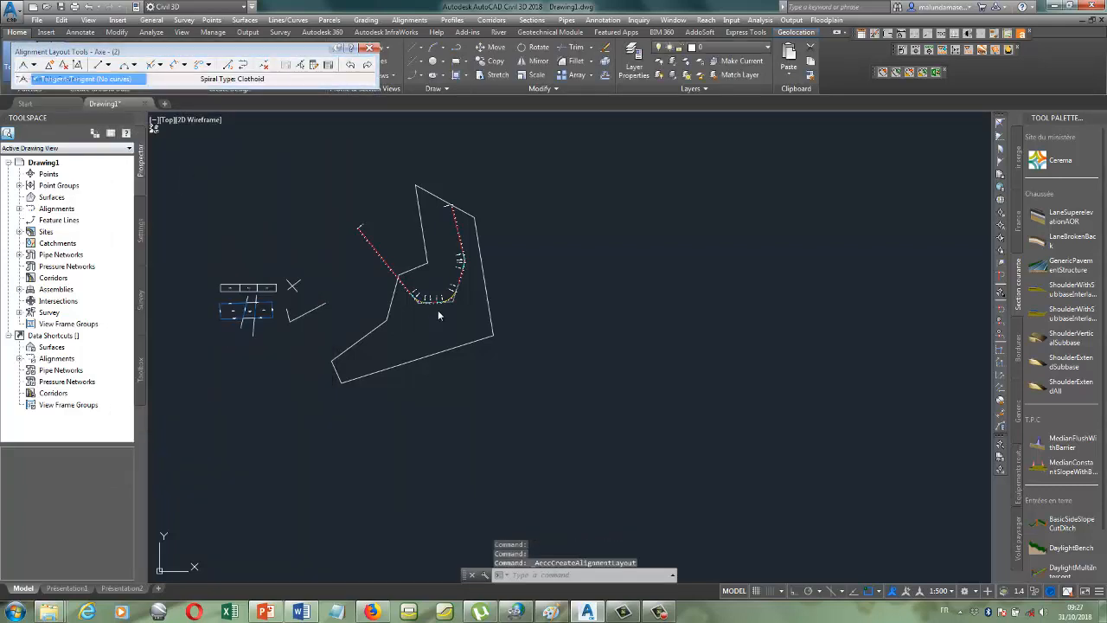
scroll(403, 345, "up", 3)
scroll(444, 235, "up", 3)
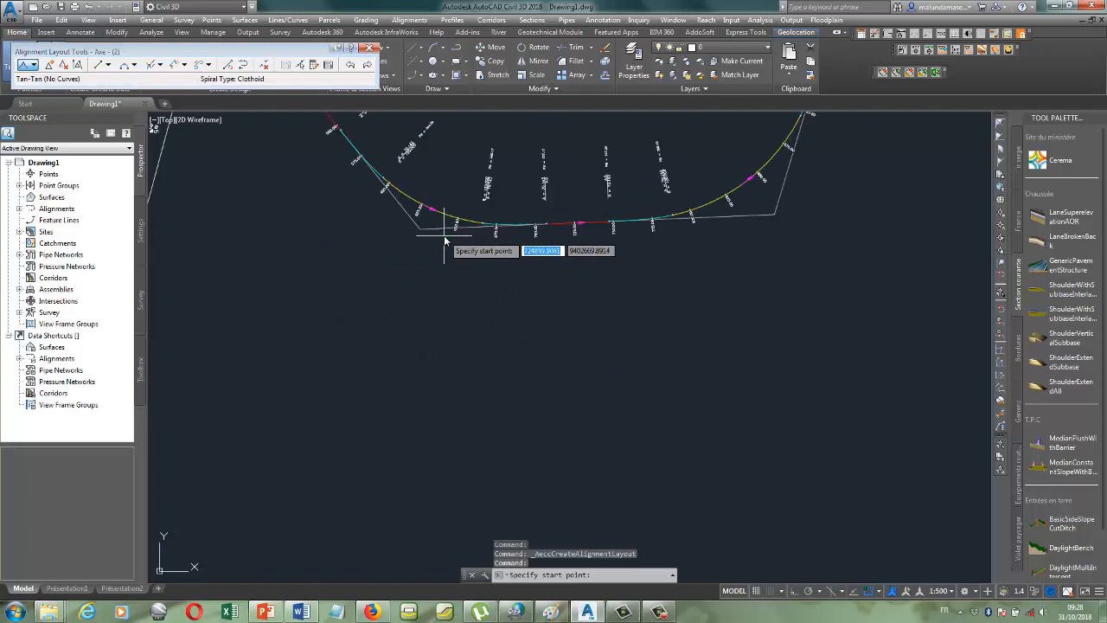
left_click(438, 246)
scroll(437, 246, "down", 5)
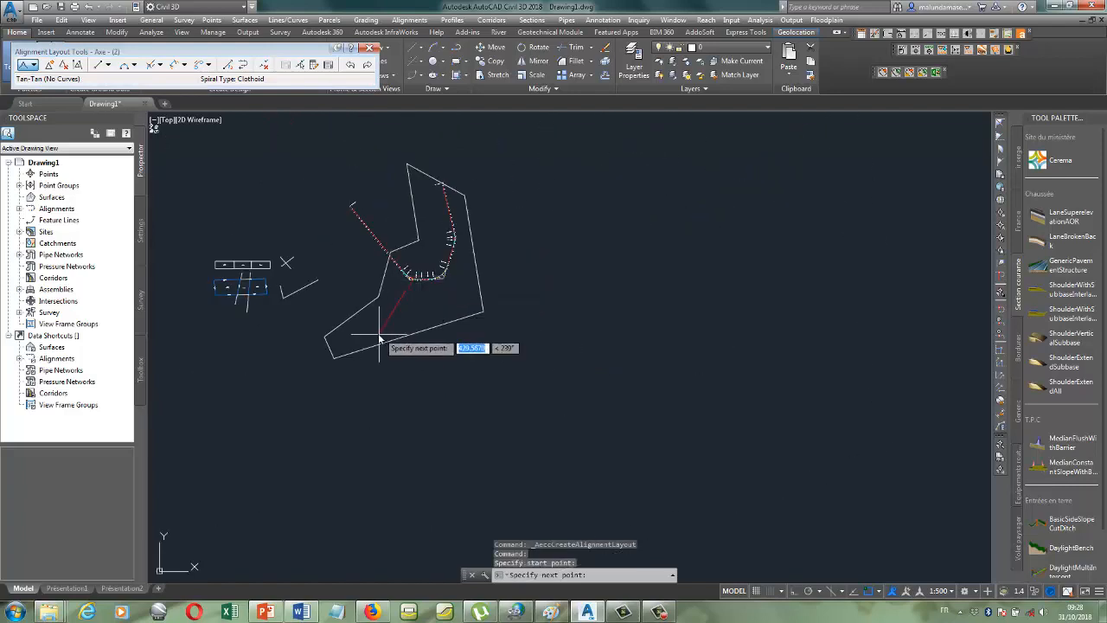
left_click(327, 344)
key("Return")
scroll(453, 299, "up", 3)
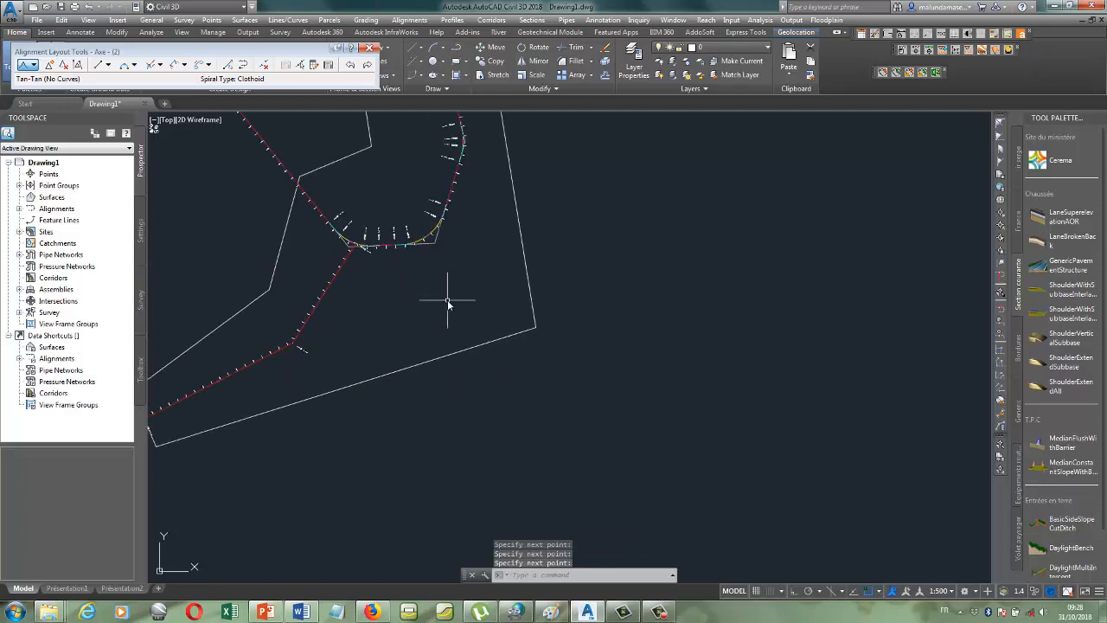
scroll(450, 296, "down", 2)
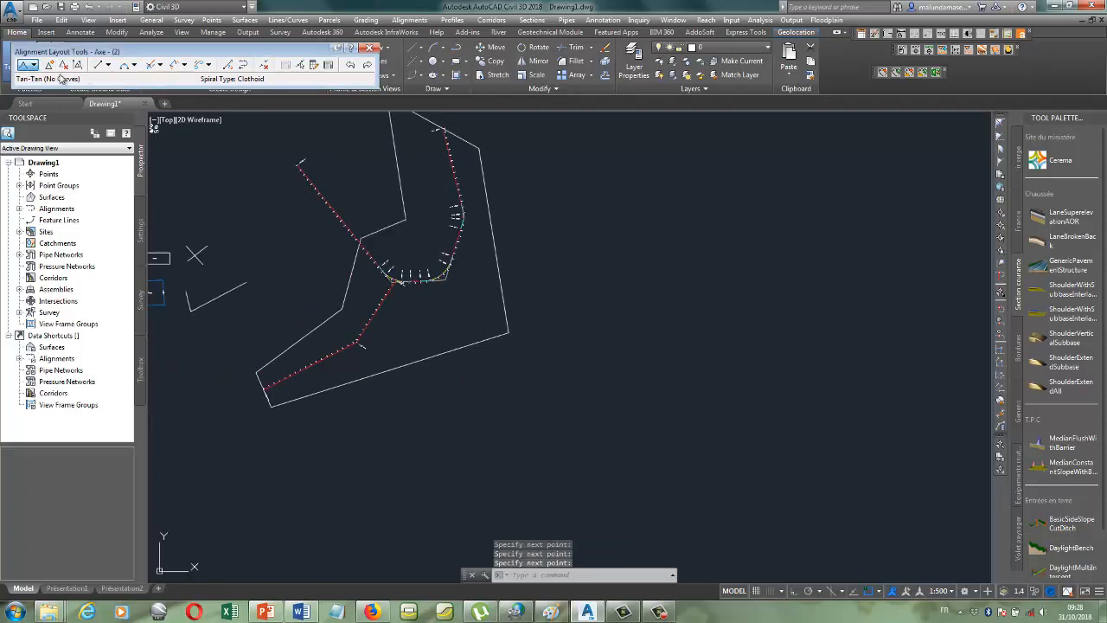
scroll(277, 186, "up", 2)
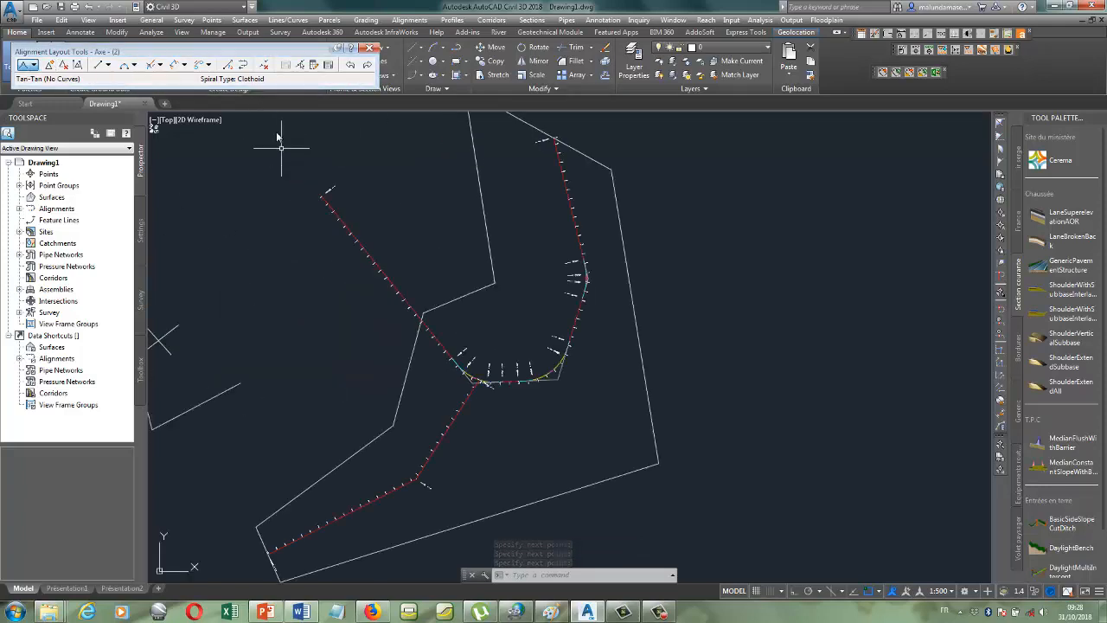
scroll(277, 216, "down", 2)
left_click(34, 67)
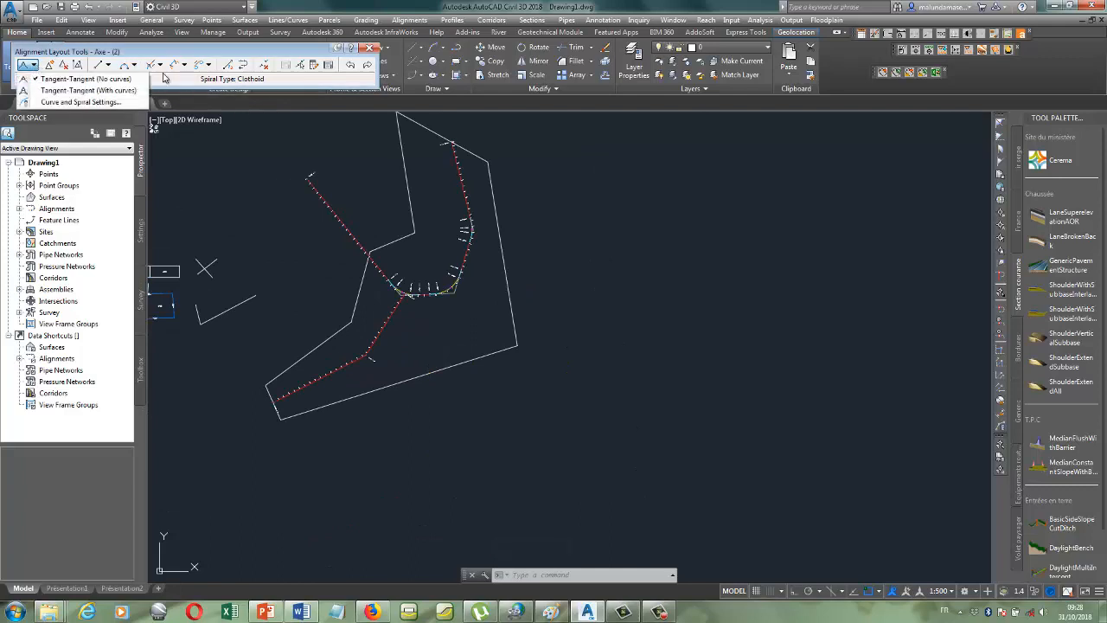
left_click(369, 48)
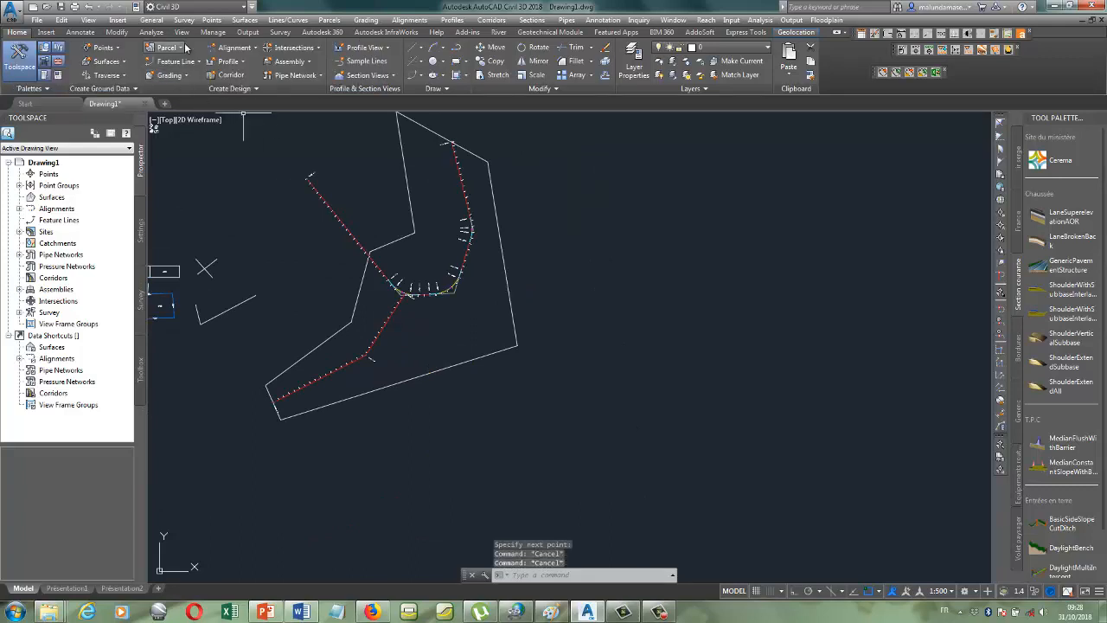
- Create a third centerline alignment layout with no site, the Axe conception style and the Annotation conception label set
left_click(235, 48)
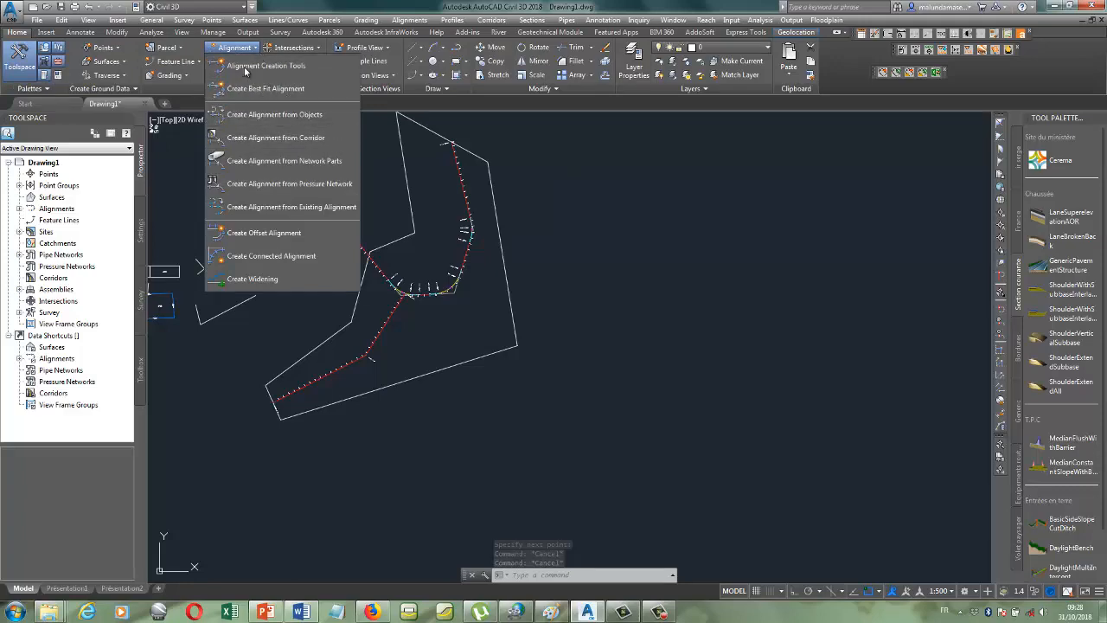
left_click(250, 69)
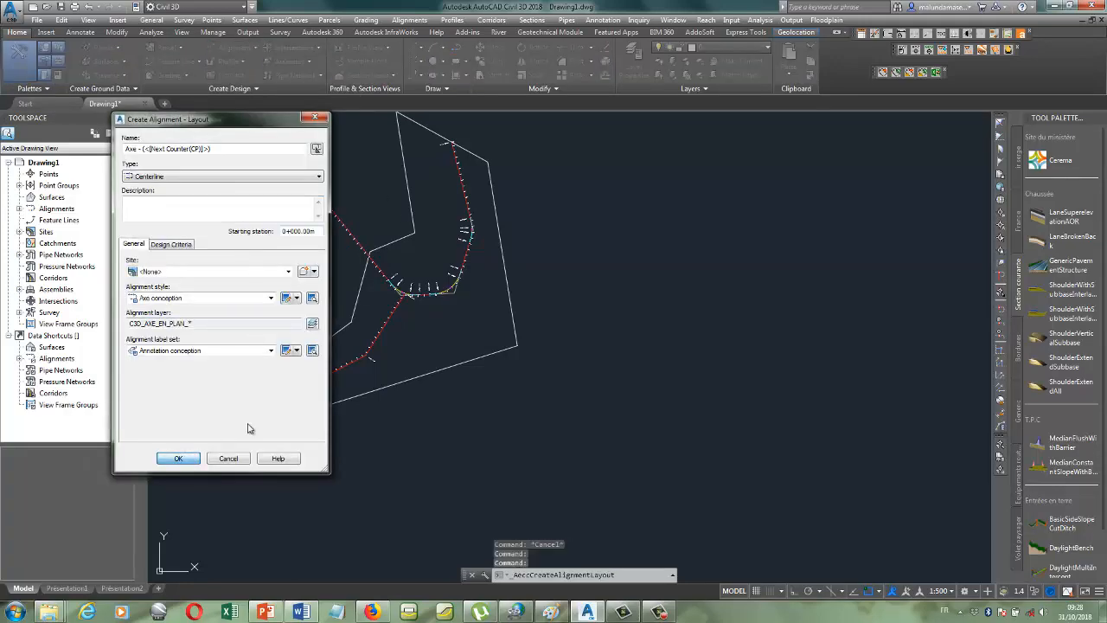
key("Return")
- Draw the third alignment as one straight Tangent-Tangent (No curves) segment from the alignments' junction to the outline's lower-right corner
left_click(34, 64)
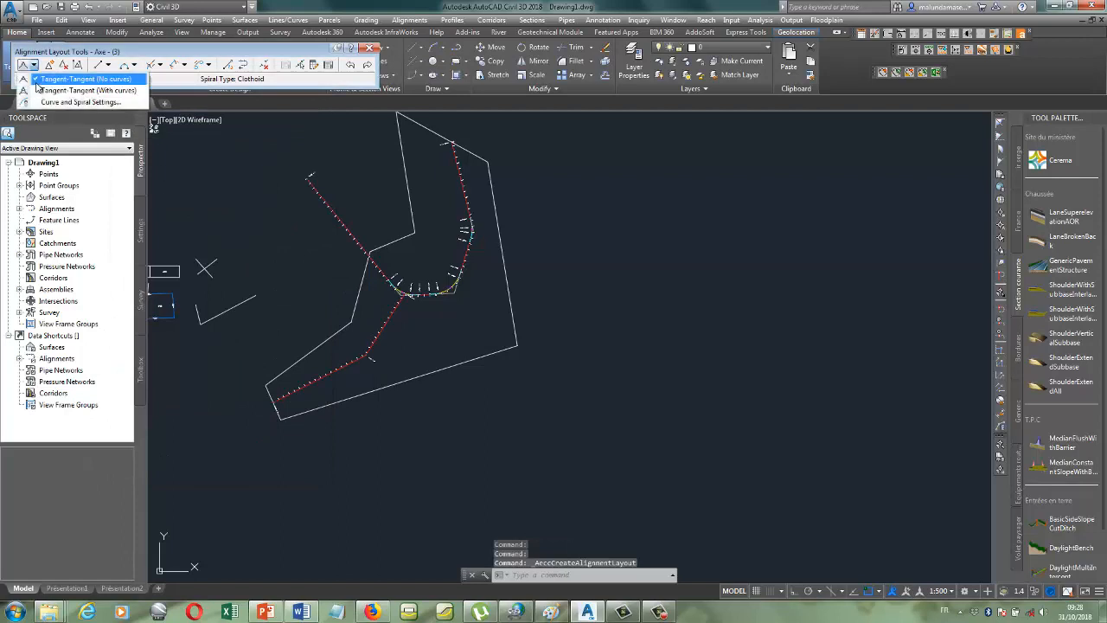
left_click(52, 72)
scroll(409, 337, "up", 4)
scroll(396, 247, "up", 4)
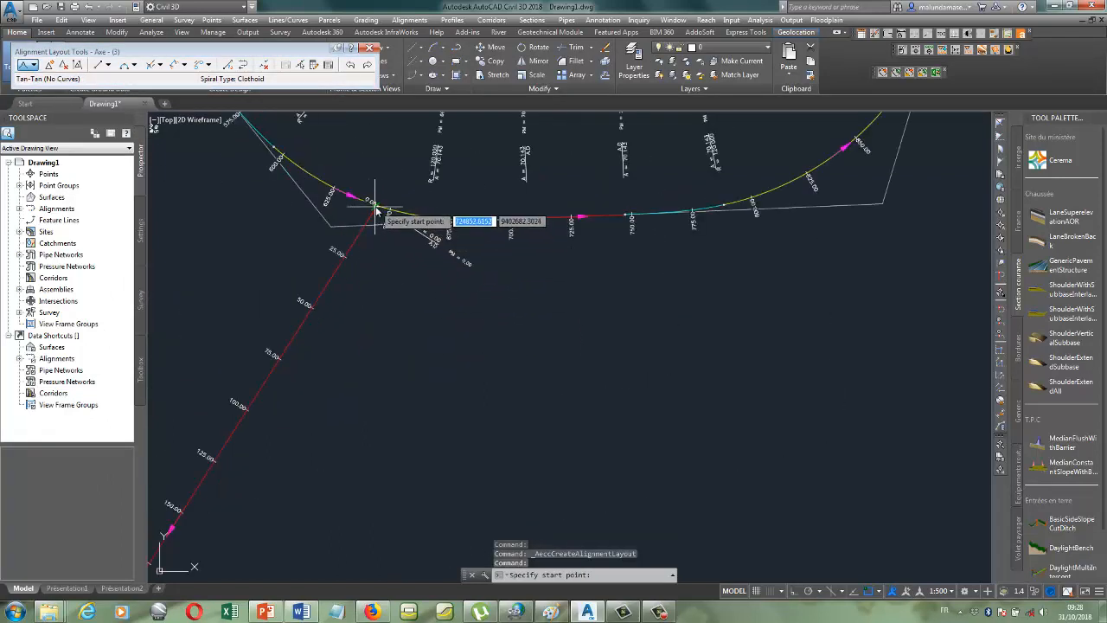
left_click(376, 212)
scroll(377, 212, "down", 5)
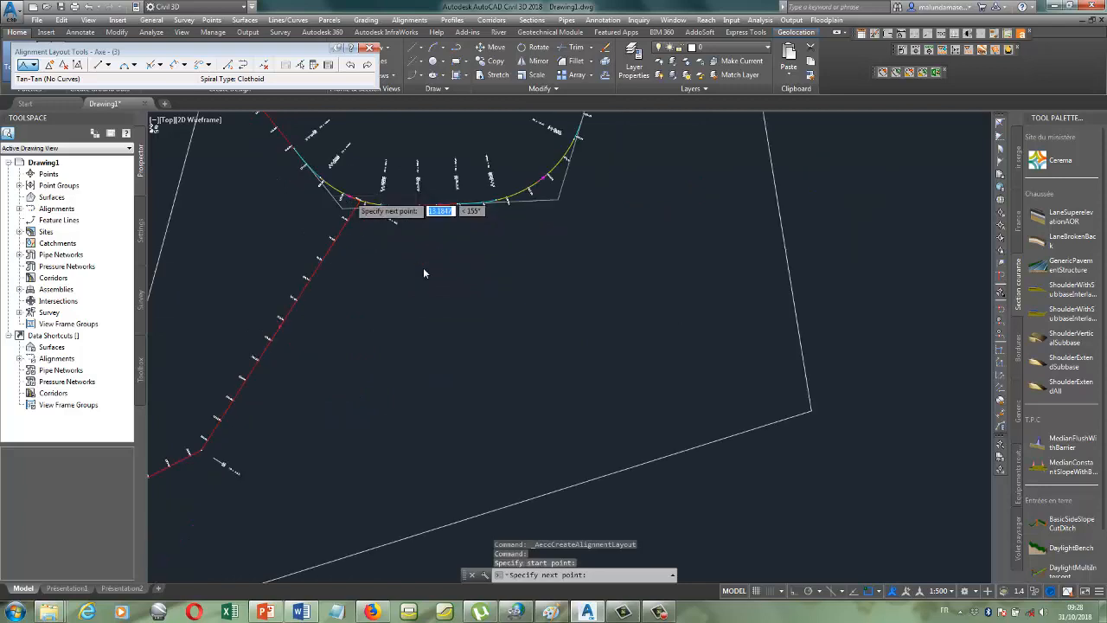
left_click(635, 329)
key("Return")
scroll(664, 412, "down", 3)
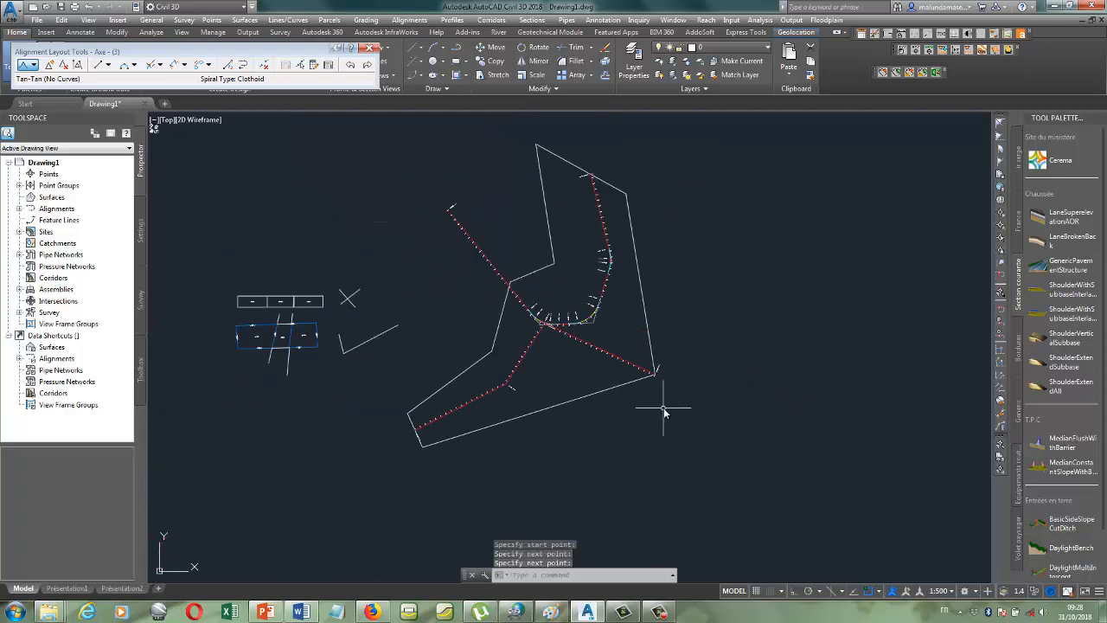
scroll(560, 288, "up", 2)
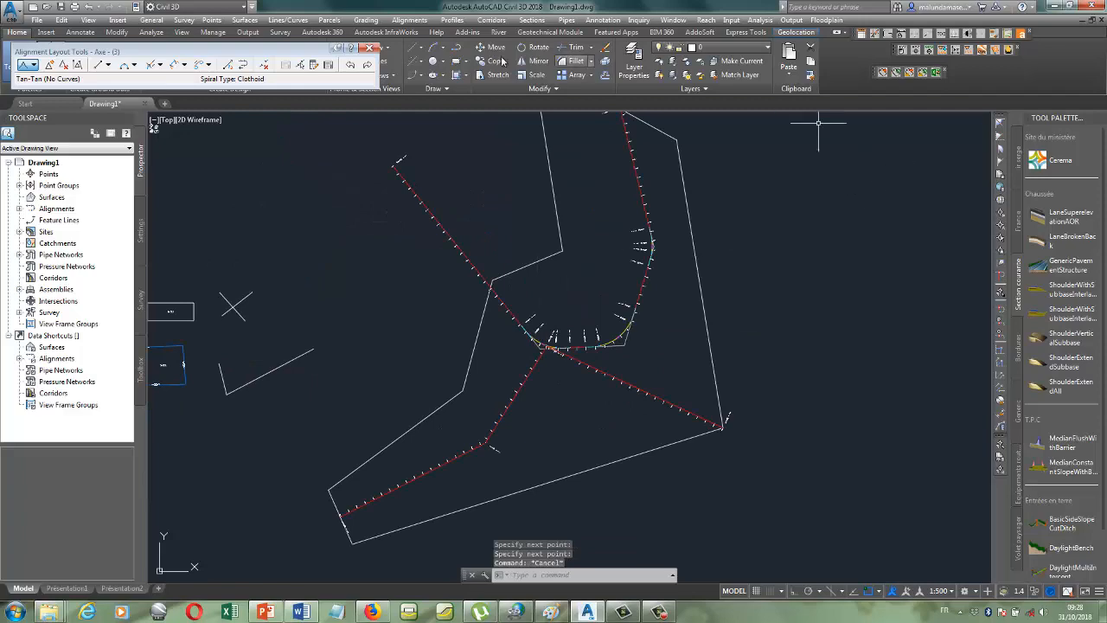
left_click(371, 48)
- Create offset alignments from the curved alignment Axe - (1), one on each side at 3.000 m, in the Axe conception style
scroll(498, 290, "up", 3)
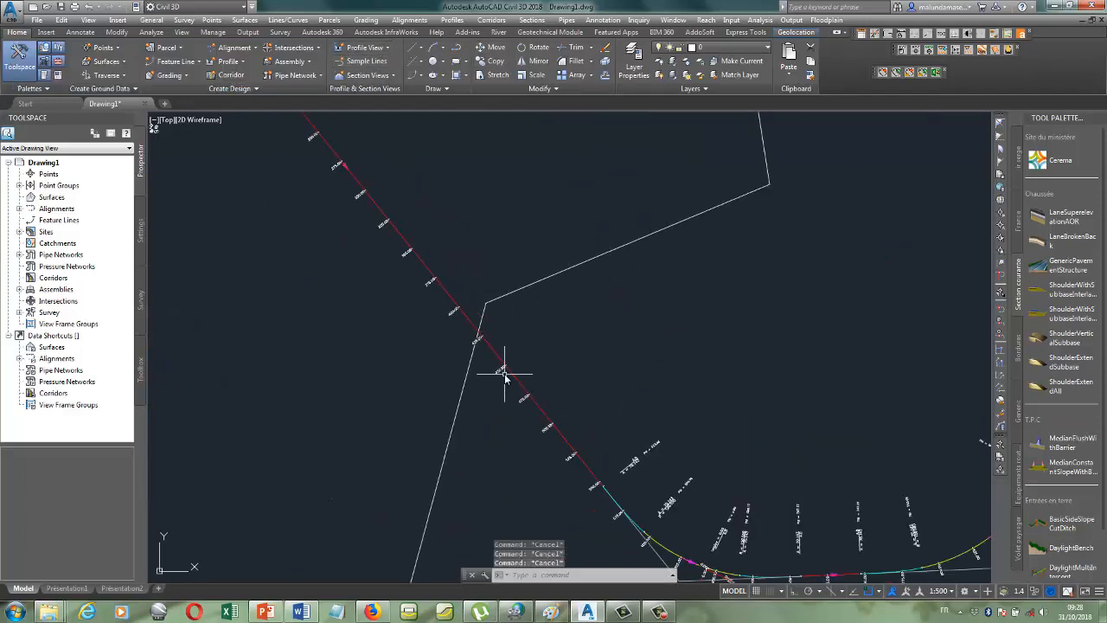
left_click(494, 354)
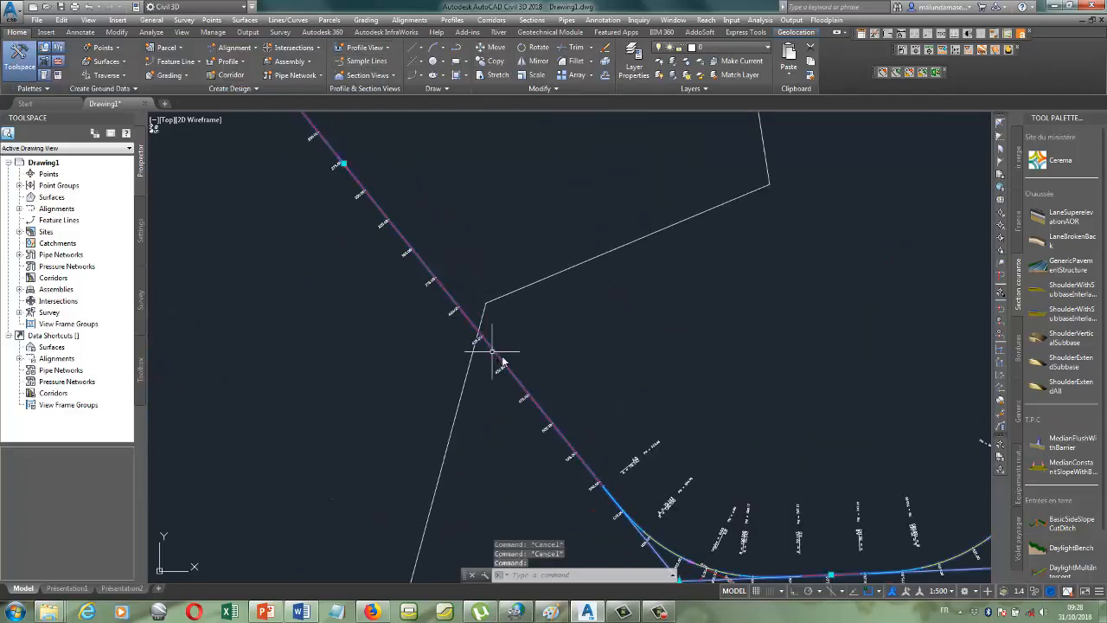
scroll(548, 251, "down", 2)
left_click(571, 48)
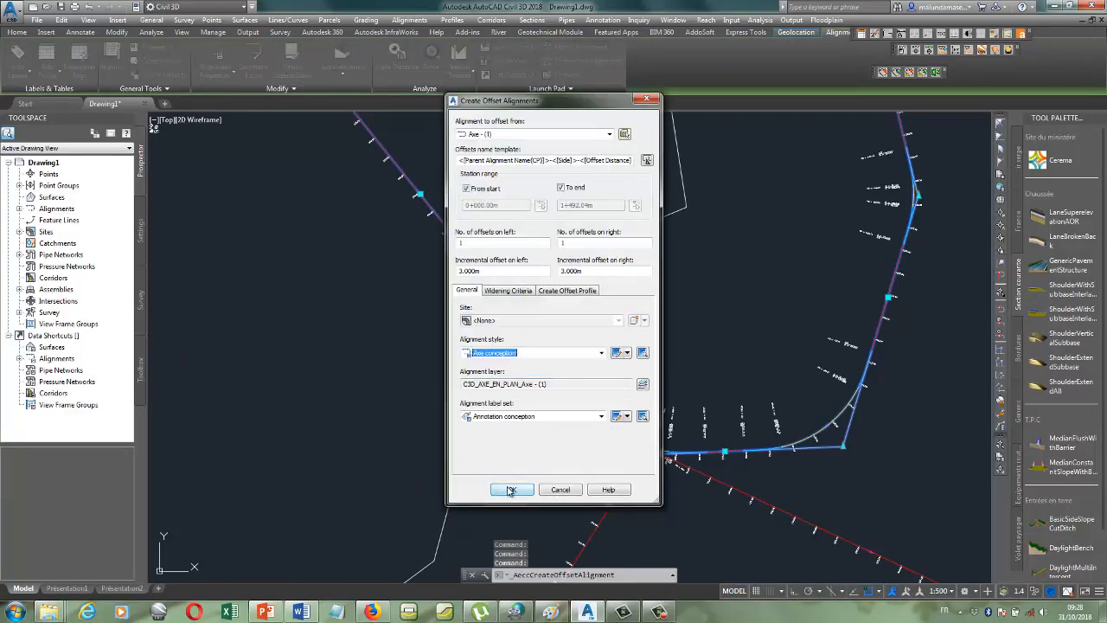
left_click(512, 491)
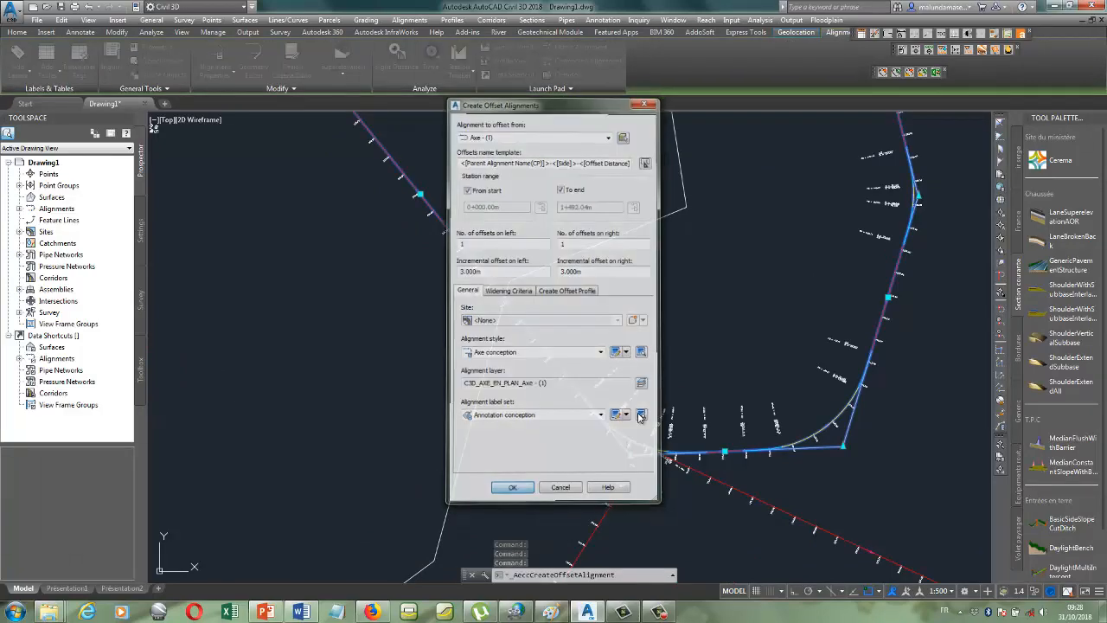
scroll(680, 435, "down", 3)
scroll(626, 386, "up", 4)
key("Escape")
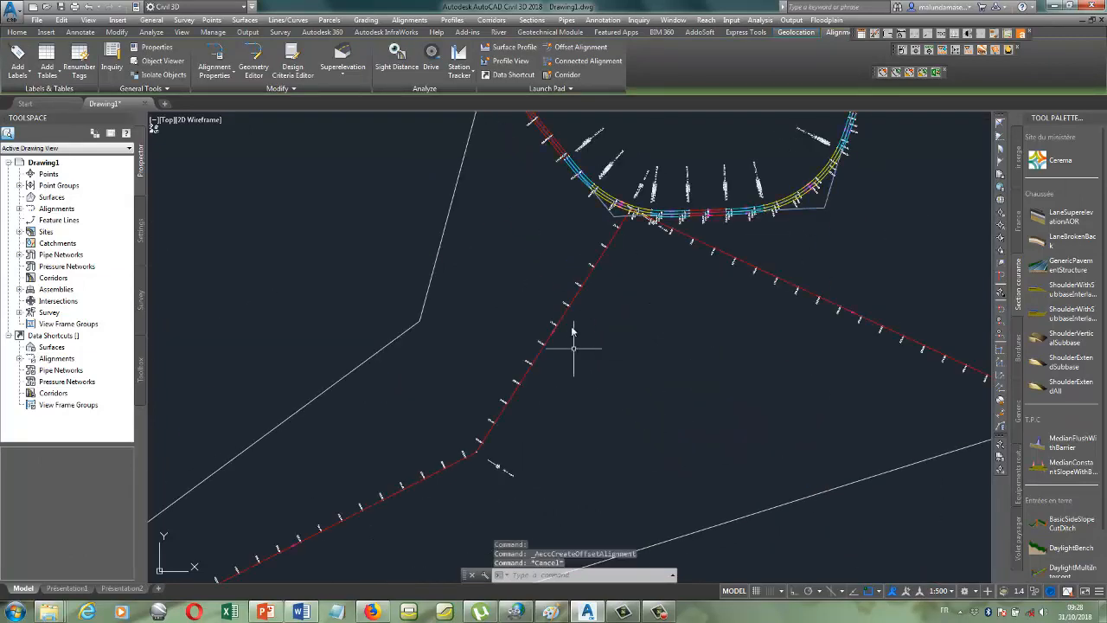
- Create one offset alignment at 3.000 m on each side of the bent alignment running to the outline's lower-left end
left_click(563, 313)
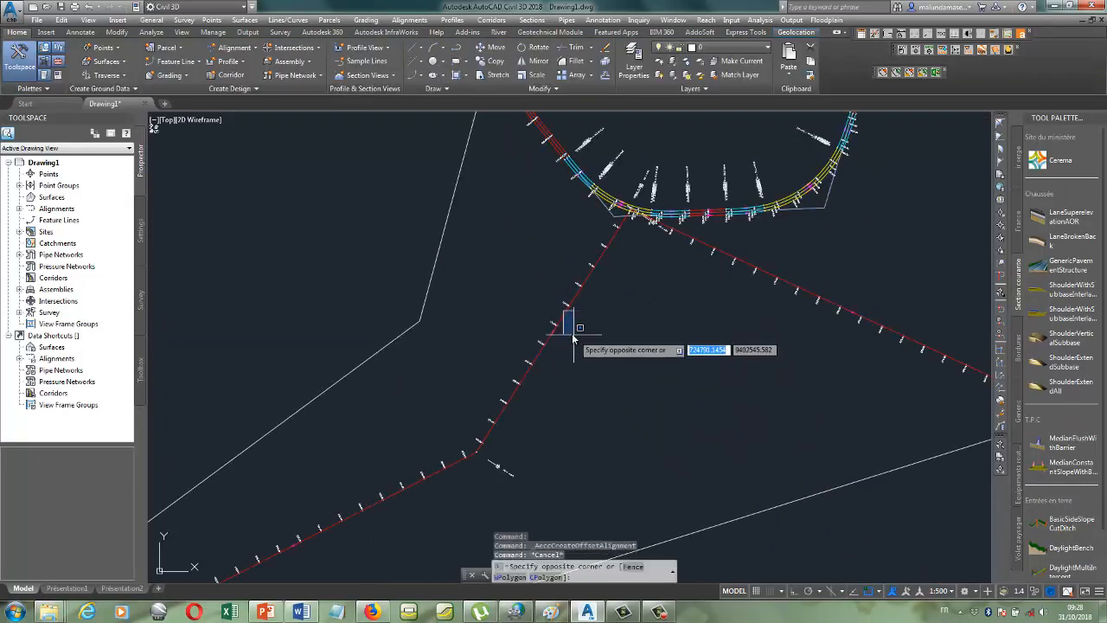
left_click(564, 315)
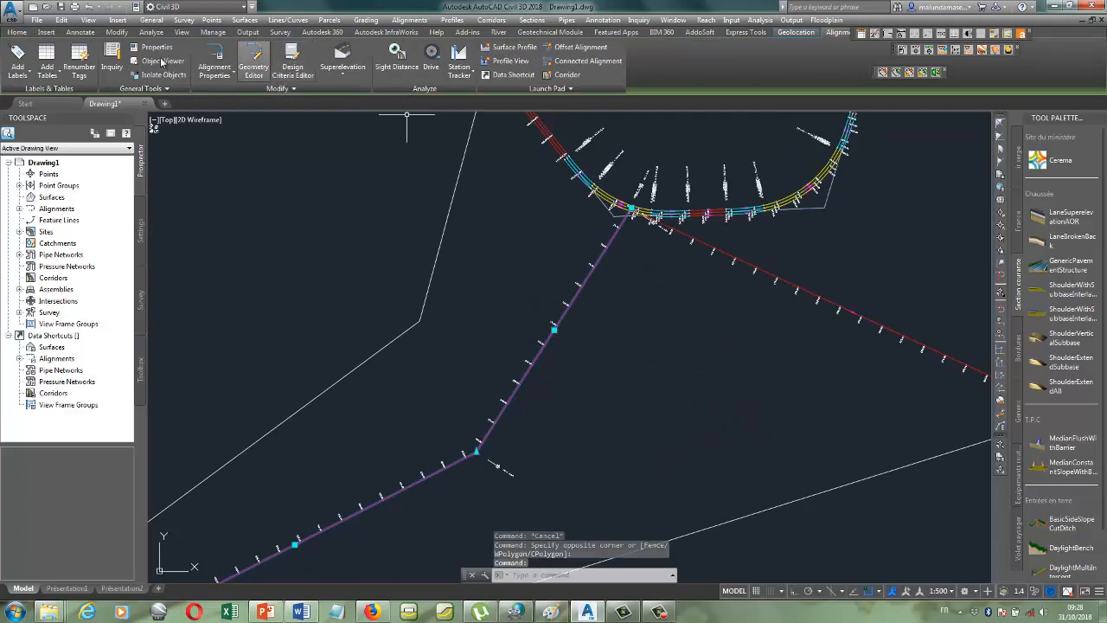
left_click(557, 53)
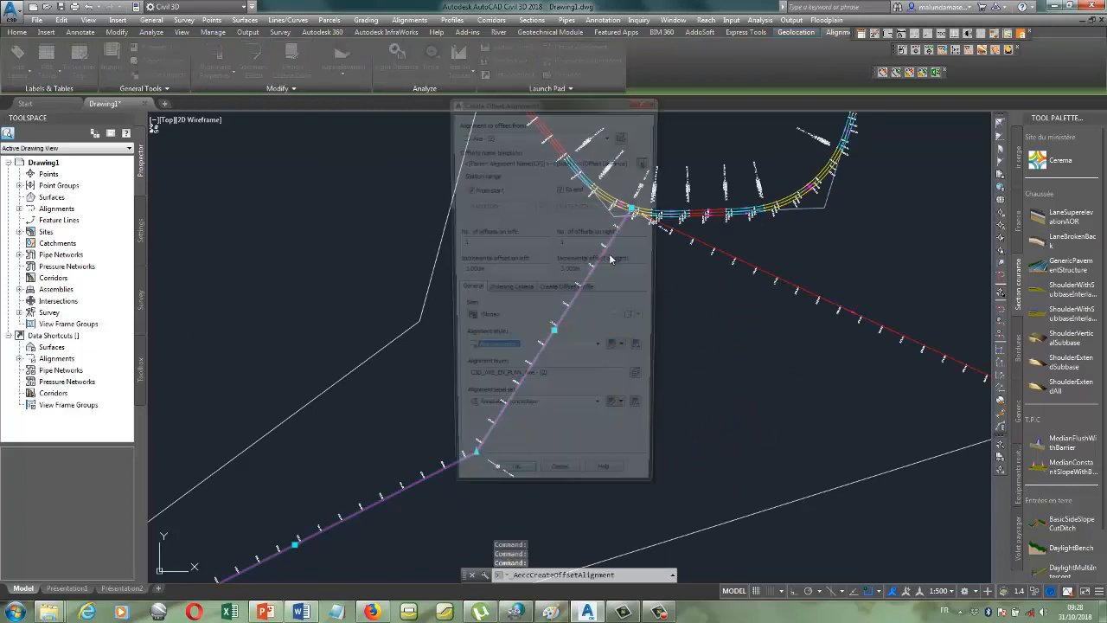
left_click(509, 555)
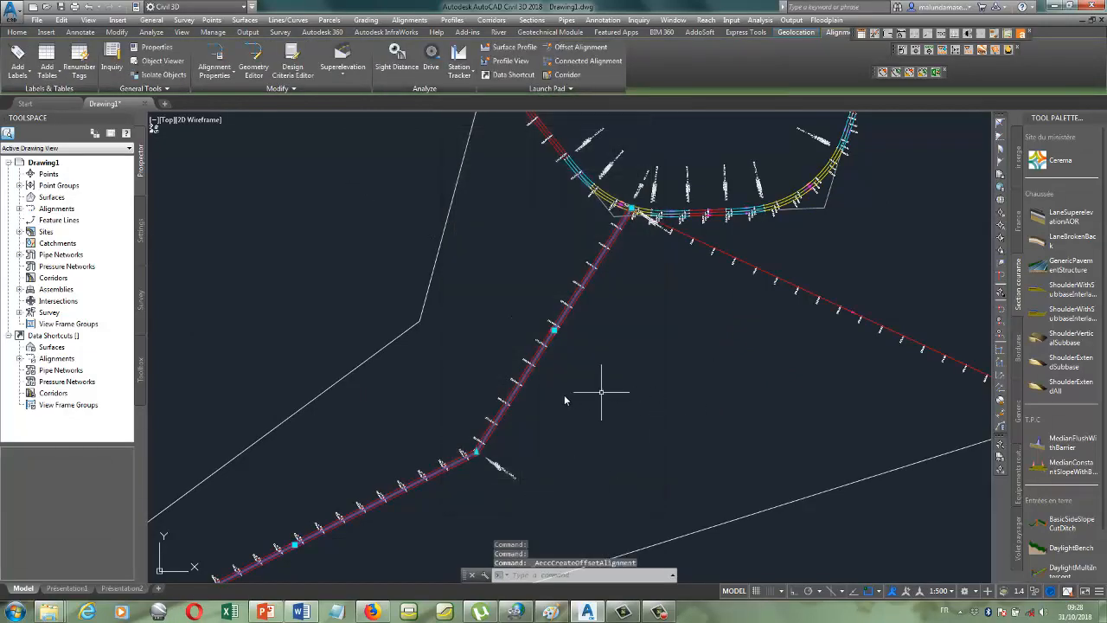
scroll(695, 341, "up", 5)
key("Escape")
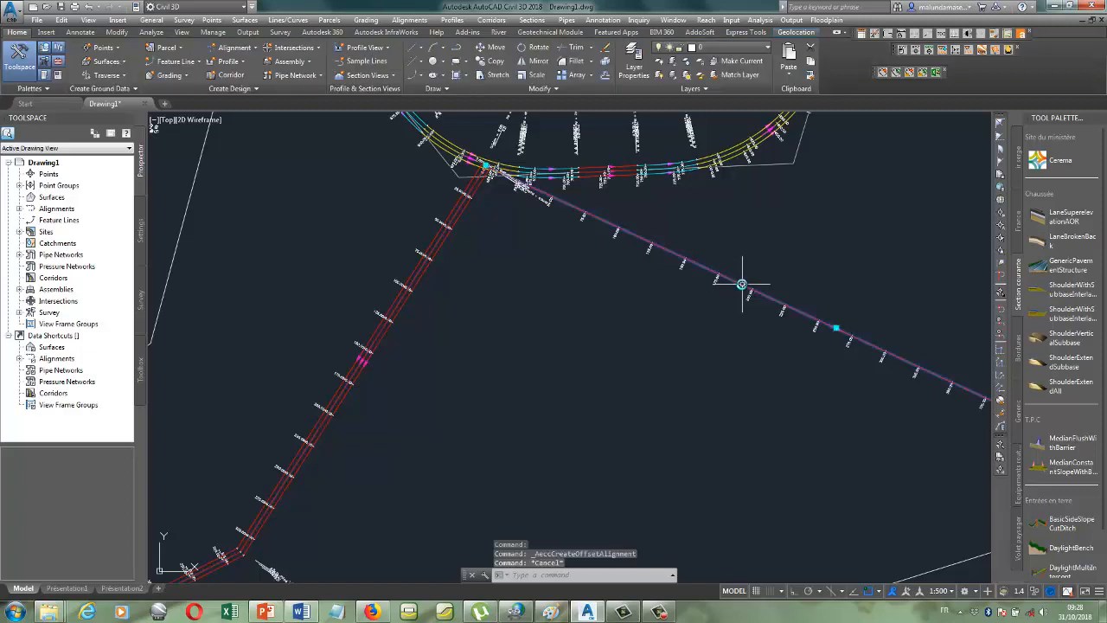
- Create offset alignments with the default settings on both sides of the straight alignment running to the outline's lower-right corner
left_click(741, 284)
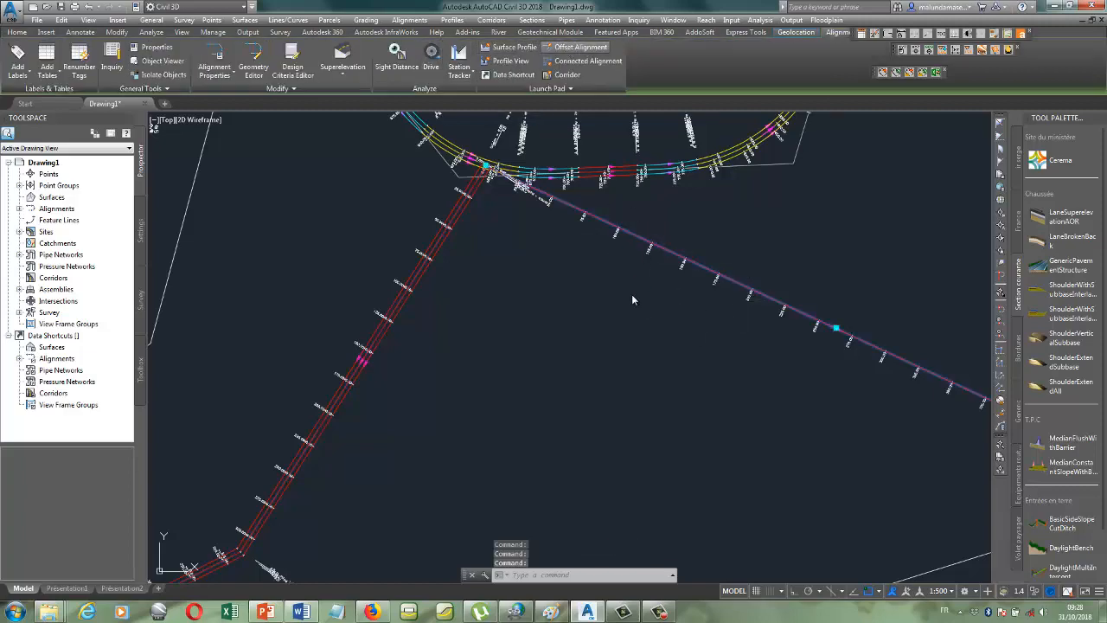
left_click(512, 491)
scroll(507, 452, "up", 3)
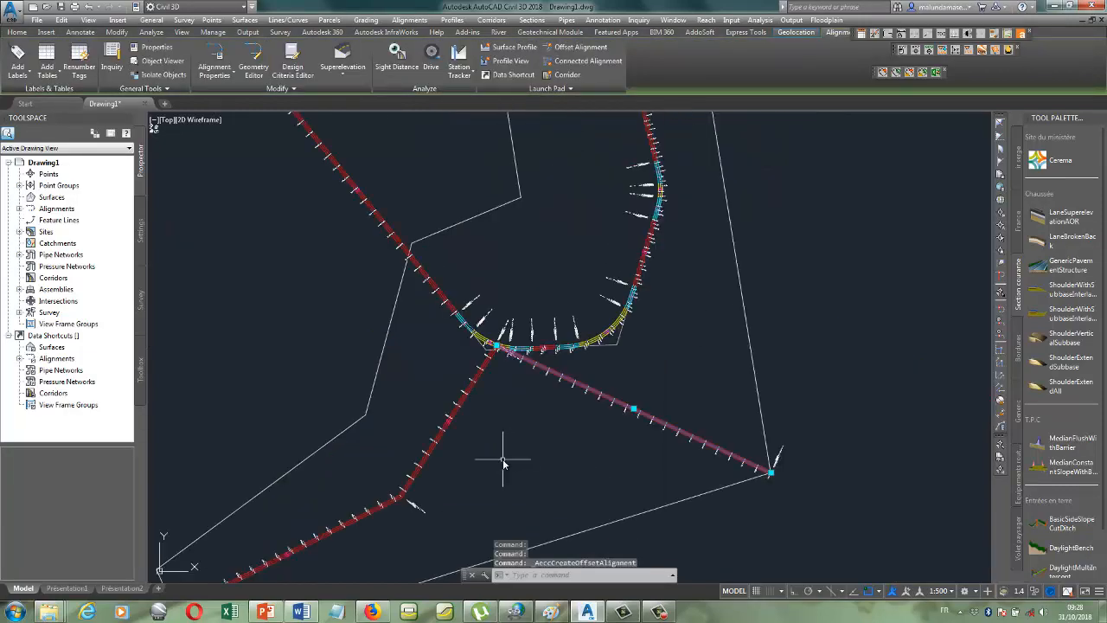
key("Escape")
scroll(613, 370, "up", 2)
scroll(613, 370, "down", 3)
scroll(522, 364, "down", 4)
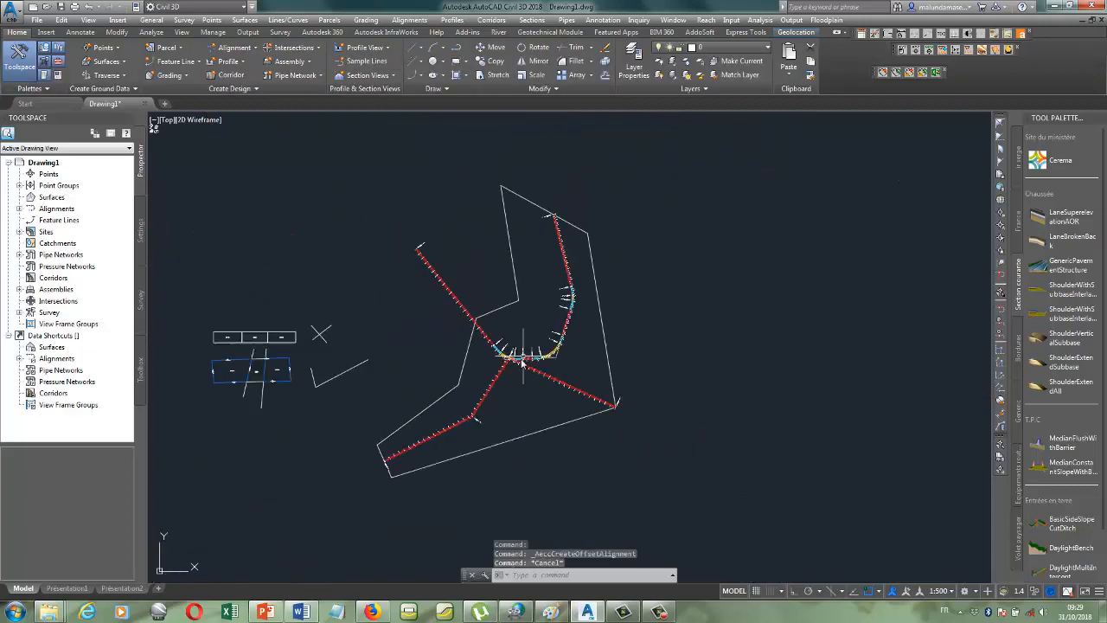
scroll(489, 258, "up", 2)
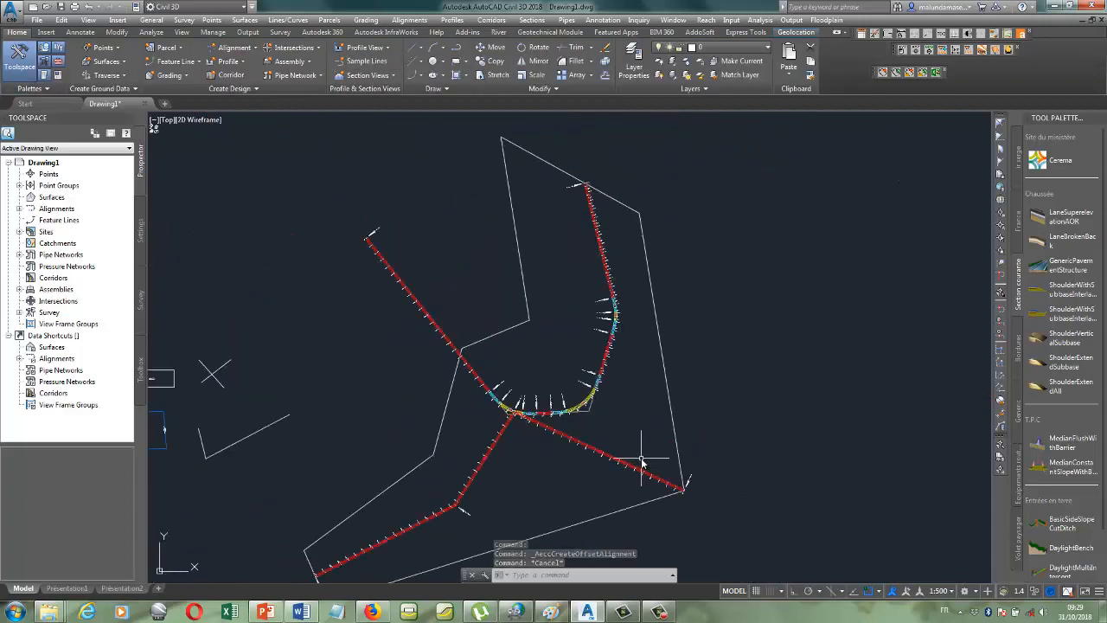
scroll(539, 415, "down", 2)
scroll(531, 465, "up", 2)
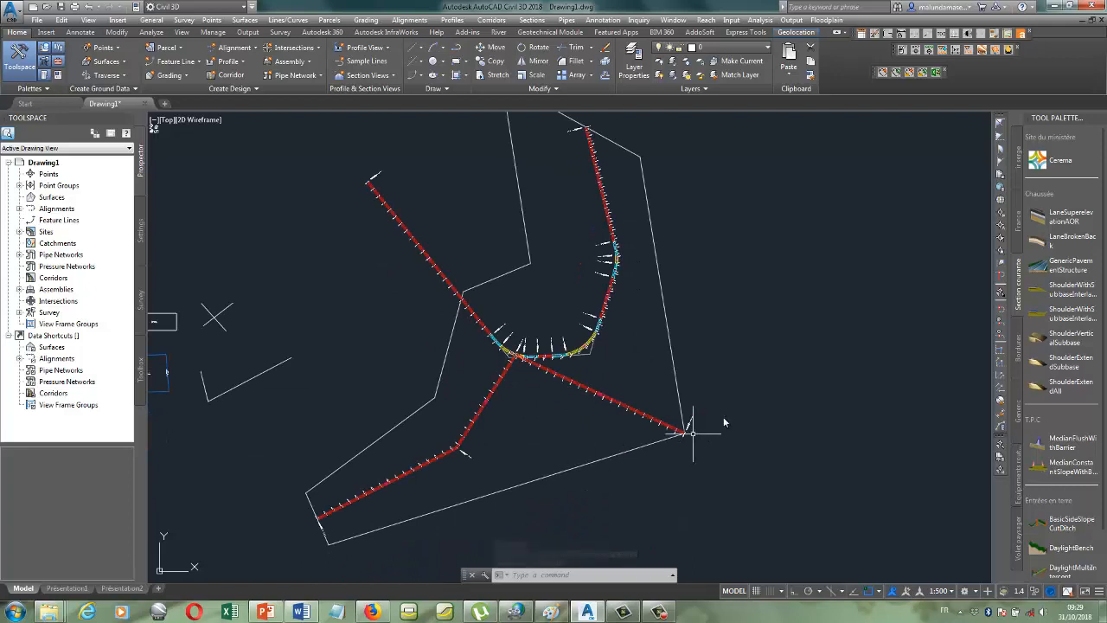
left_click(250, 49)
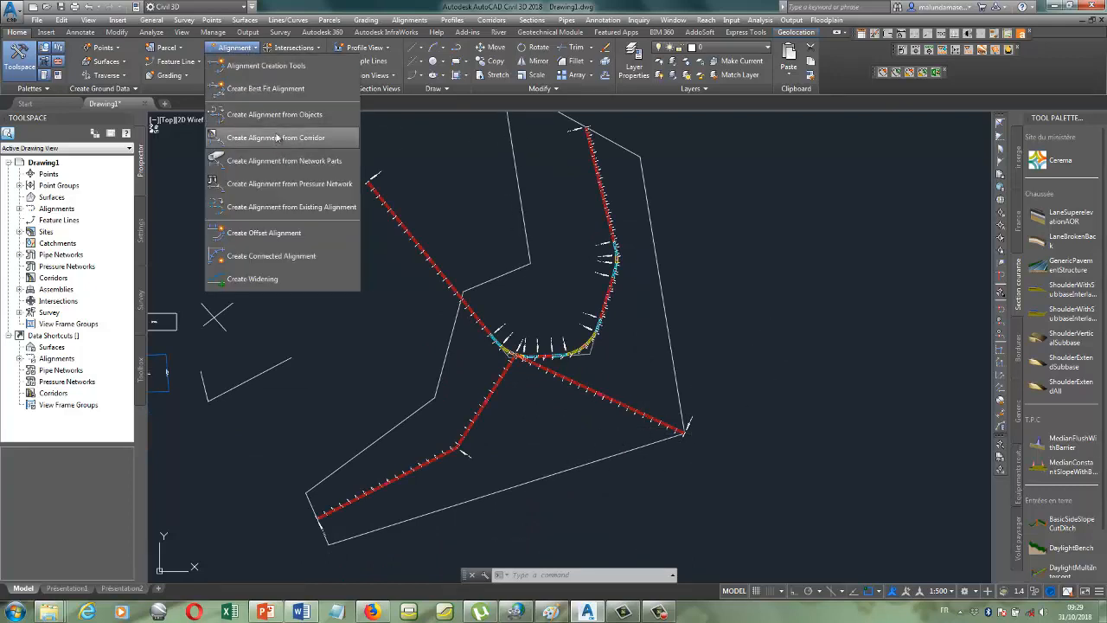
- Create a parcel from the closed outline polyline in Site 1, with Standard parcel and area label styles, erasing the existing entities
left_click(179, 50)
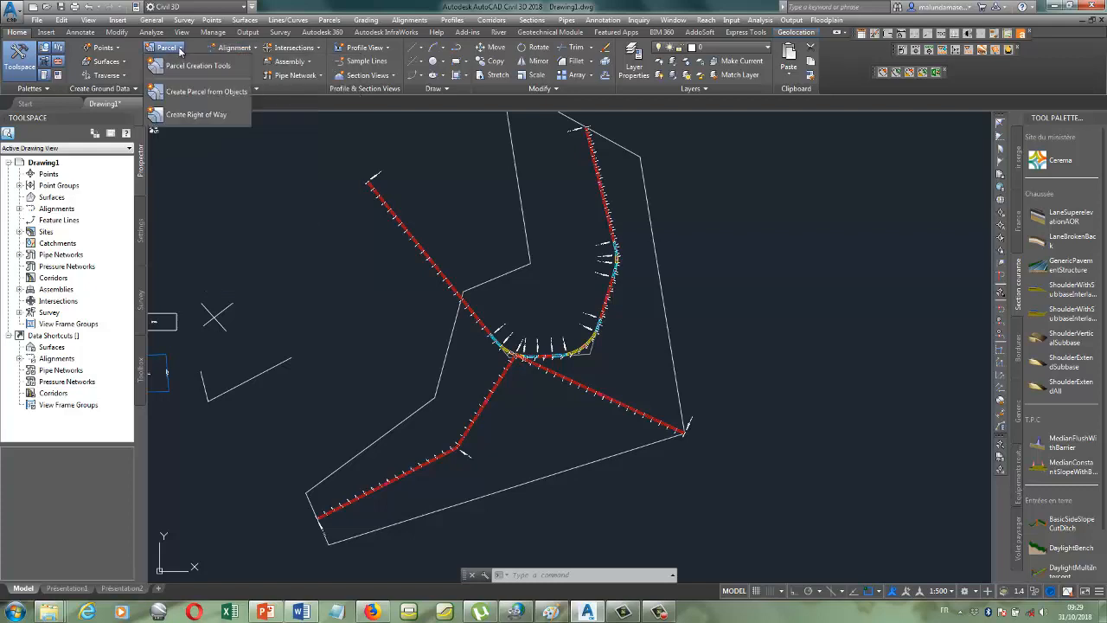
left_click(218, 92)
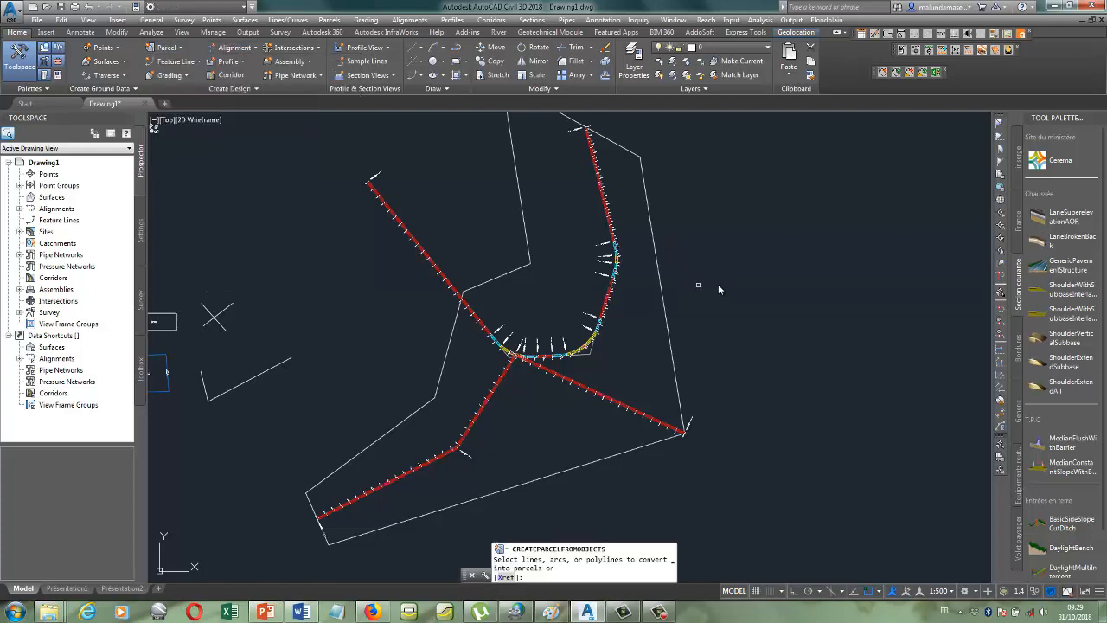
left_click(677, 361)
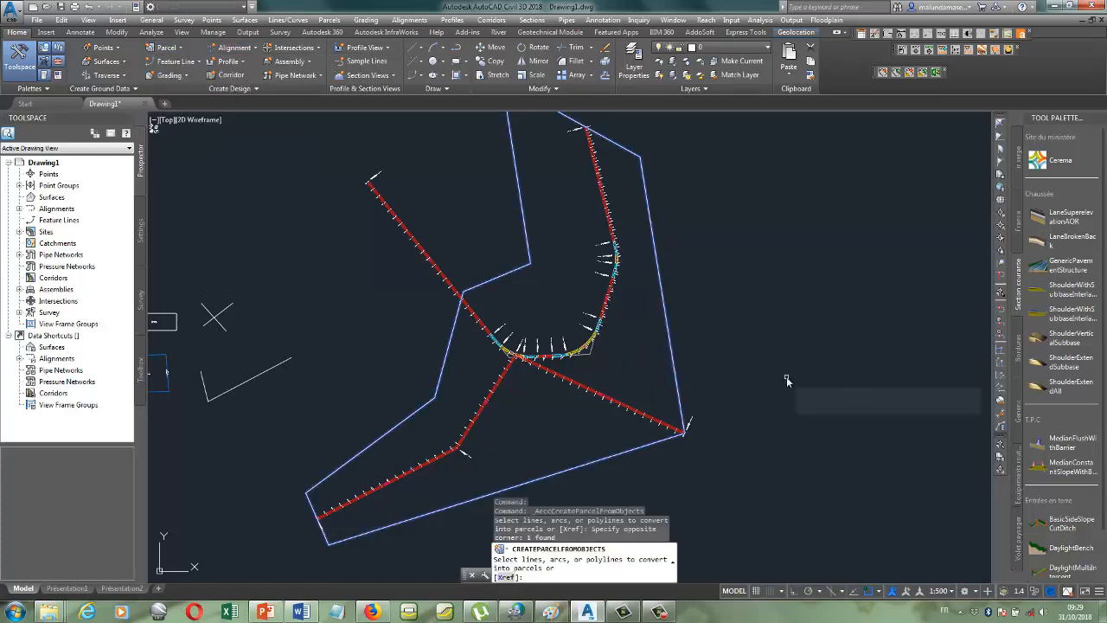
key("Return")
left_click(279, 430)
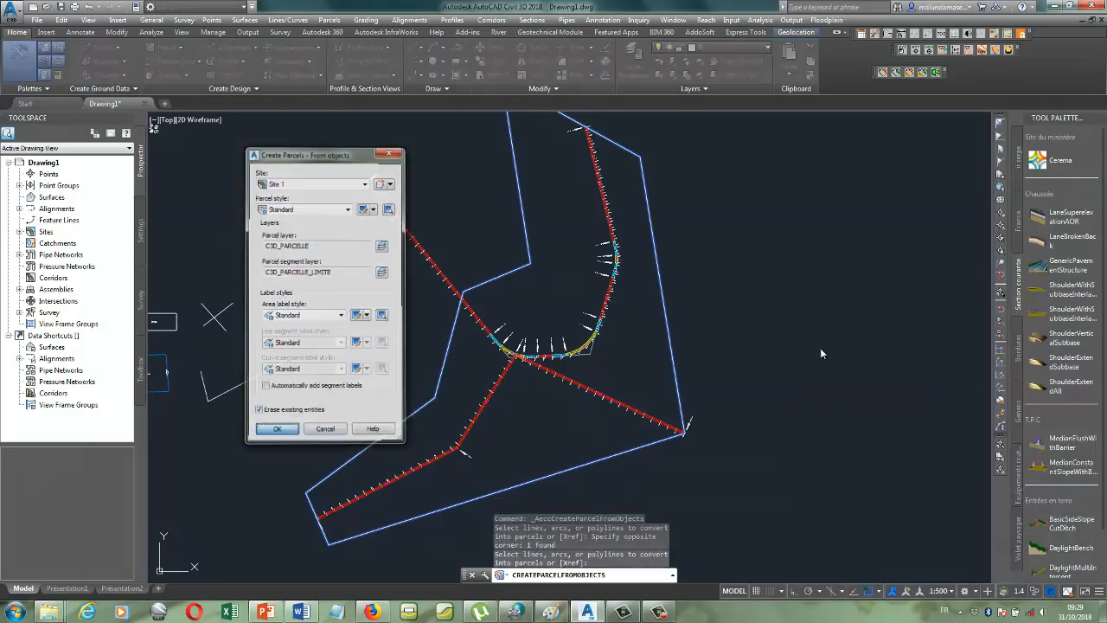
- Try a fixed two-point lot line in Site 1 with Standard styles, from the outline's lower-left edge along the bent alignment past its bend
scroll(593, 383, "up", 4)
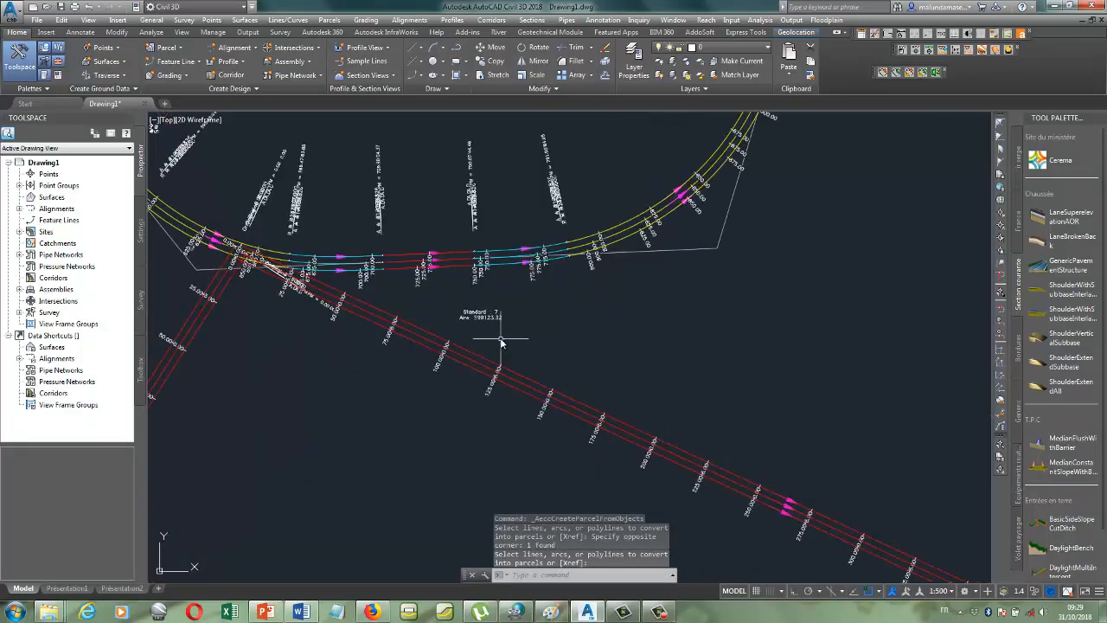
scroll(609, 342, "down", 4)
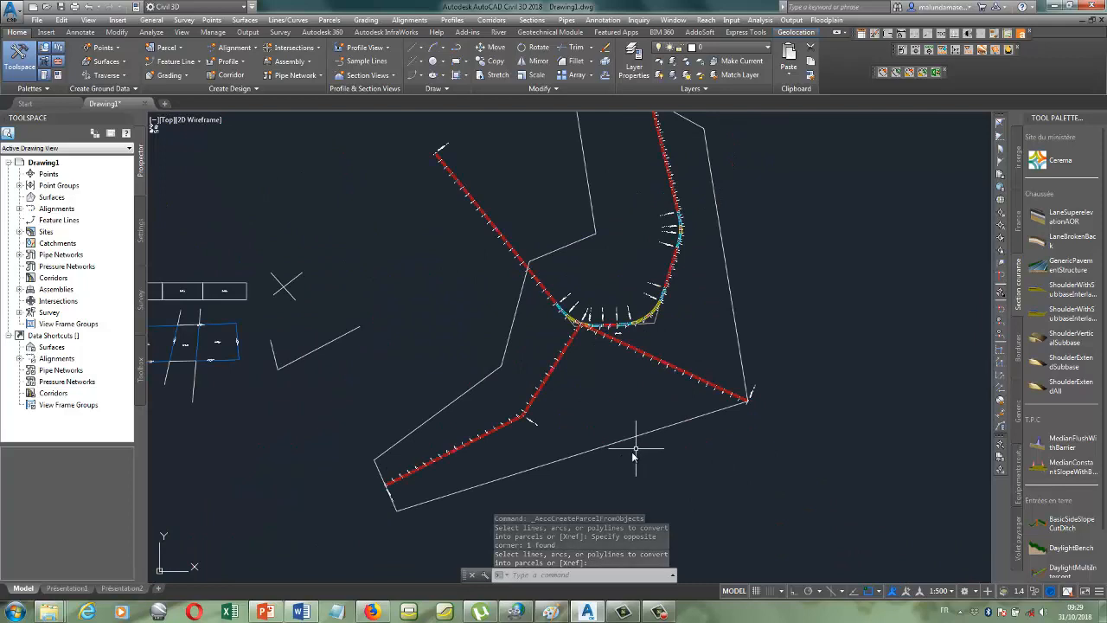
scroll(596, 398, "up", 2)
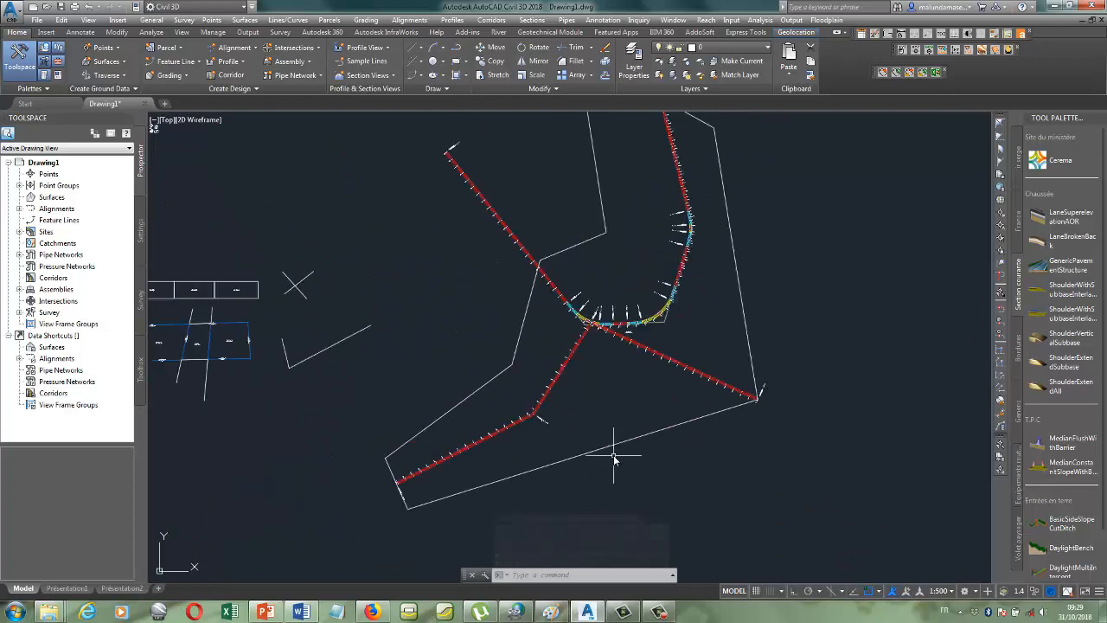
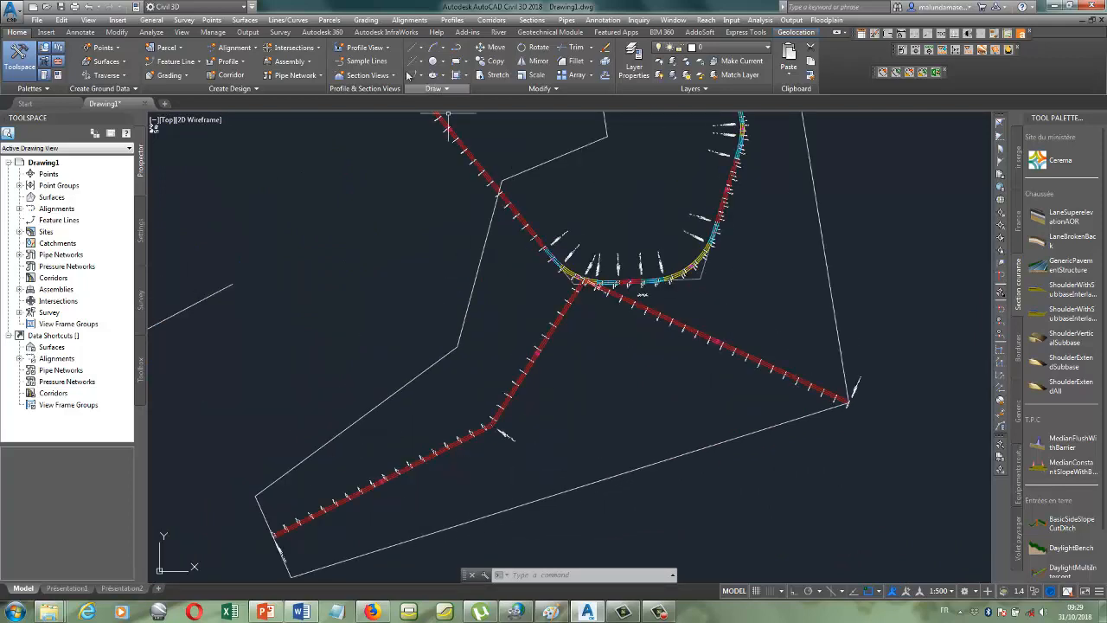
left_click(182, 50)
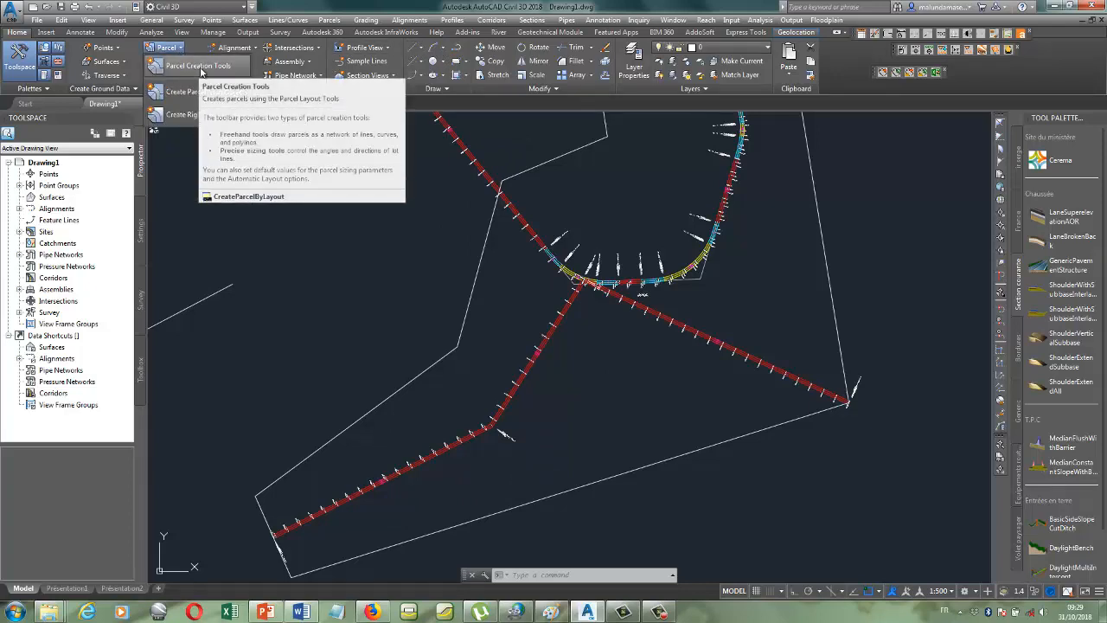
left_click(198, 66)
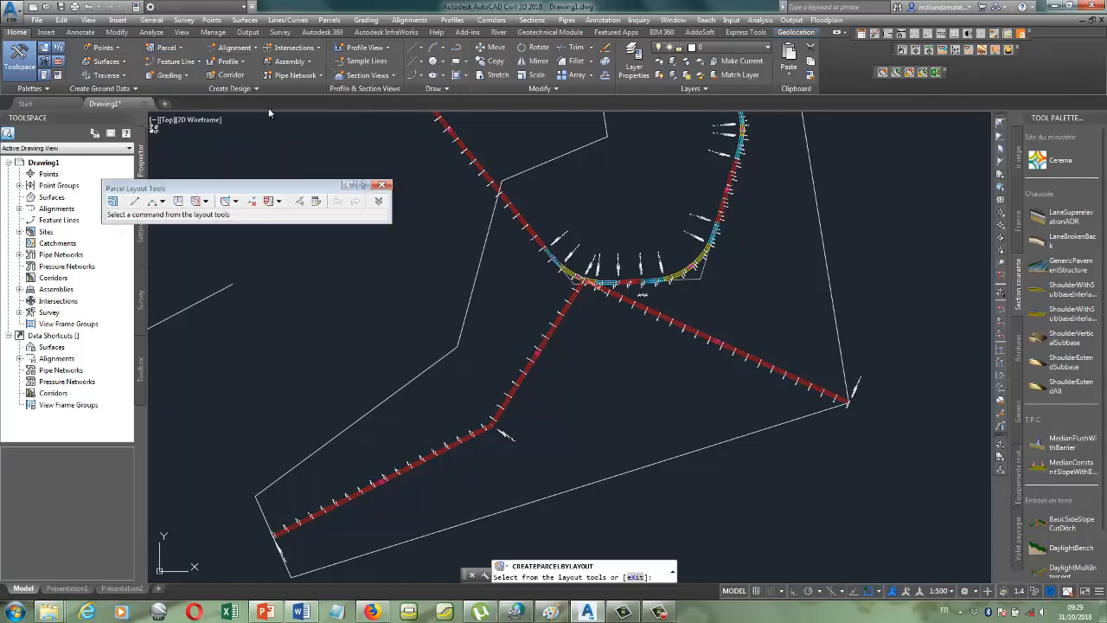
left_click(136, 200)
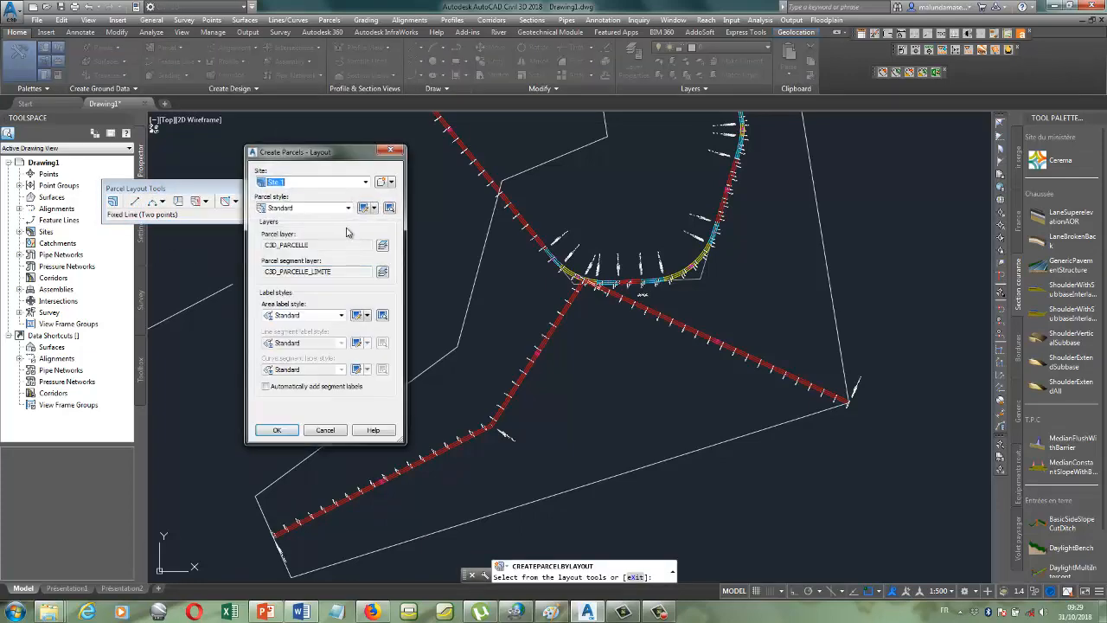
left_click(277, 429)
scroll(312, 541, "up", 5)
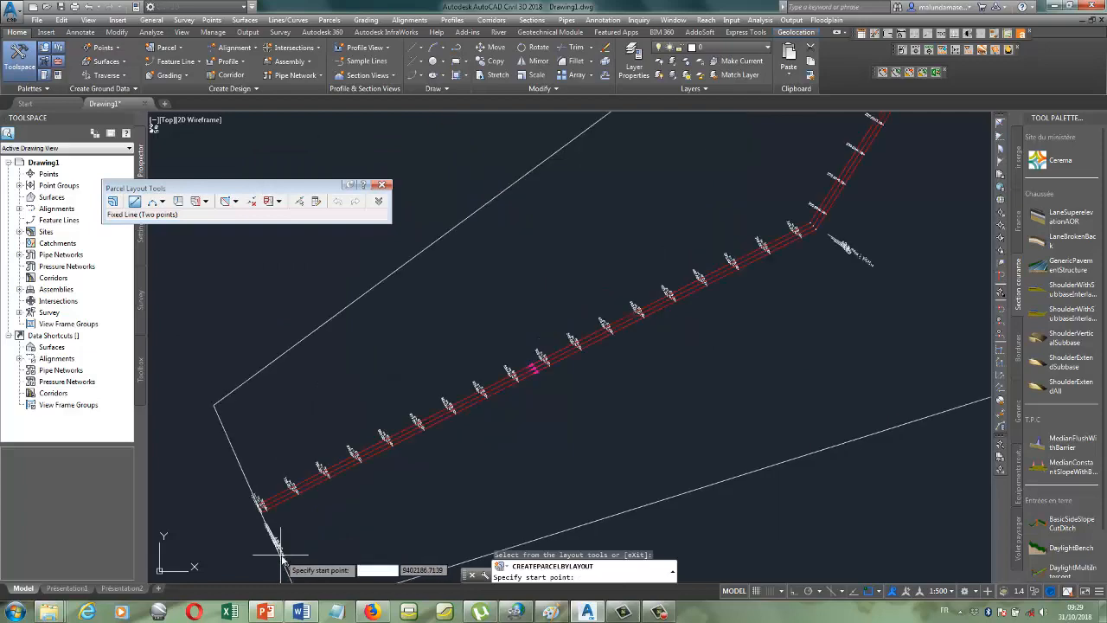
scroll(316, 543, "down", 3)
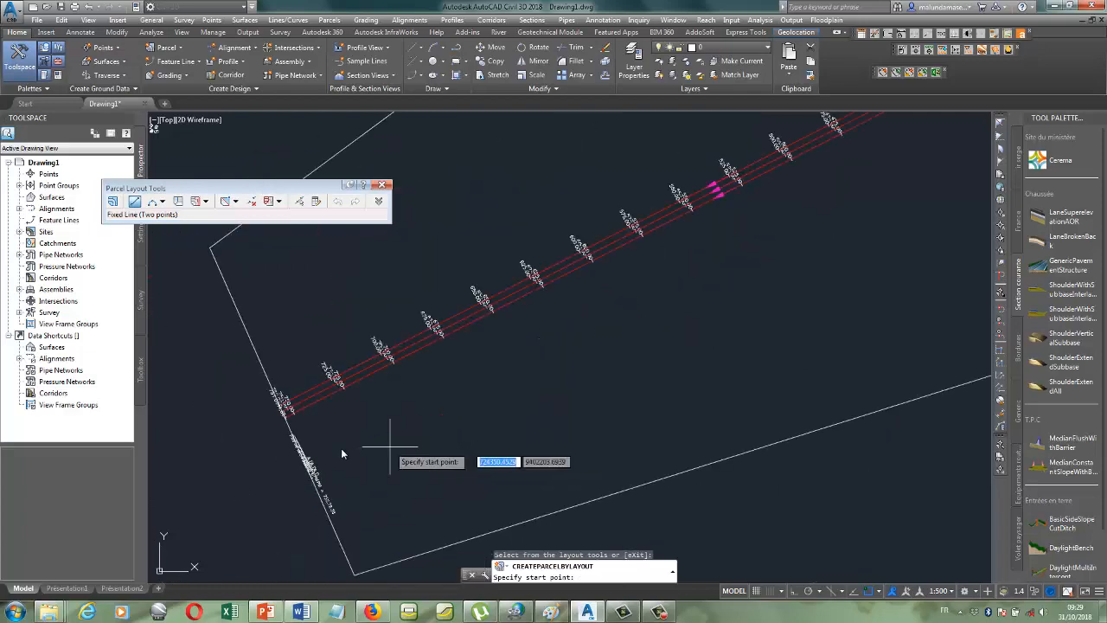
left_click(291, 435)
scroll(465, 419, "down", 6)
scroll(588, 336, "down", 2)
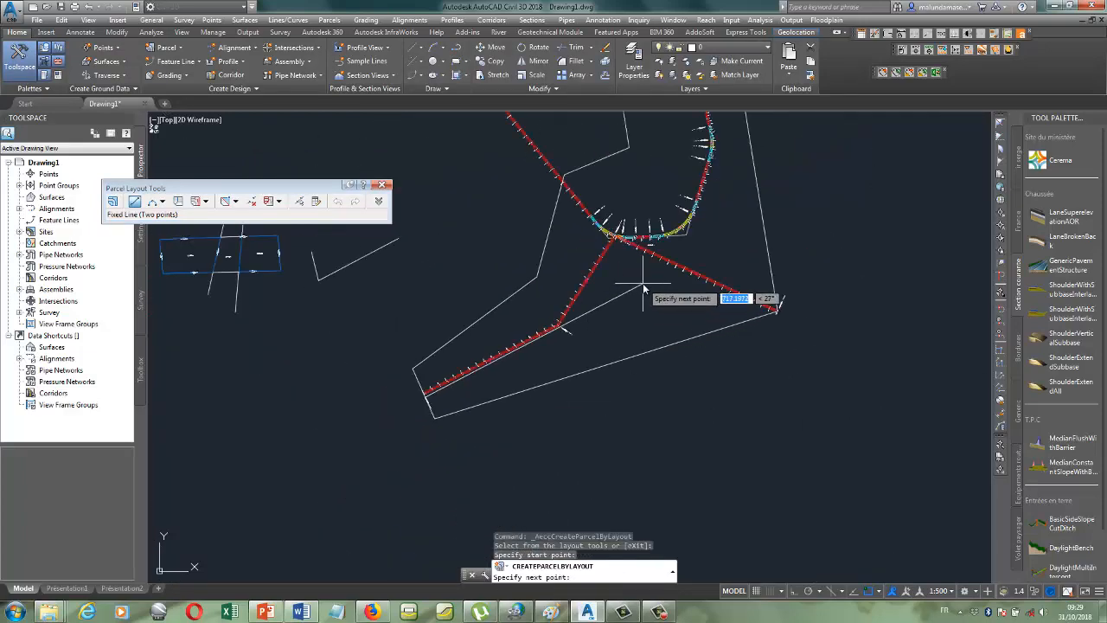
left_click(649, 279)
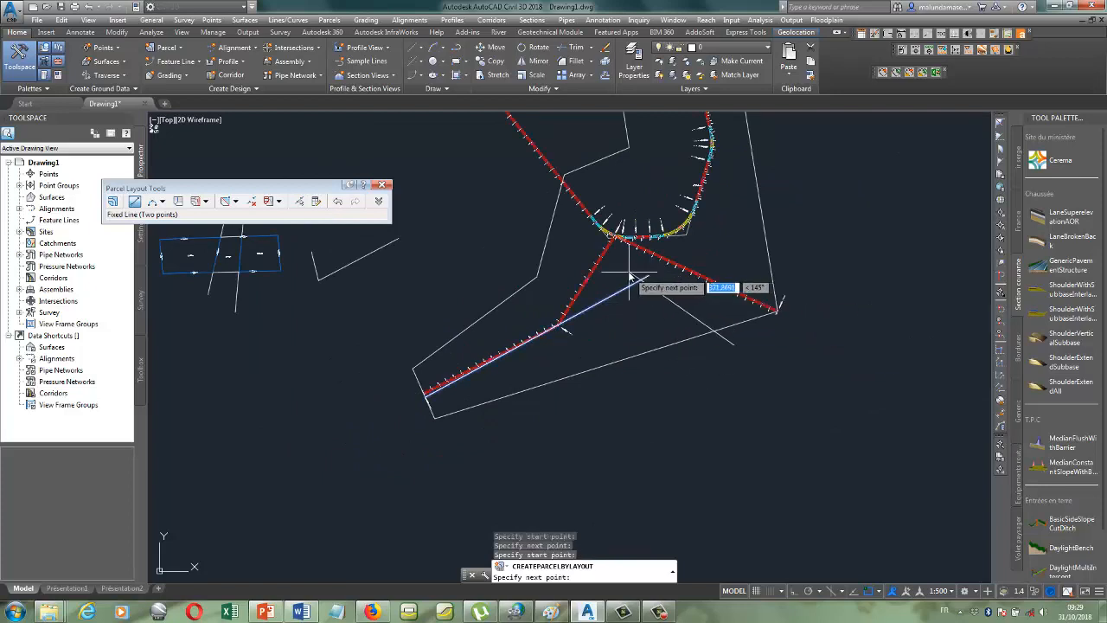
- Add a second two-point lot line crossing the outline's lower-right edge below the straight alignment and end the parcel layout
left_click(776, 306)
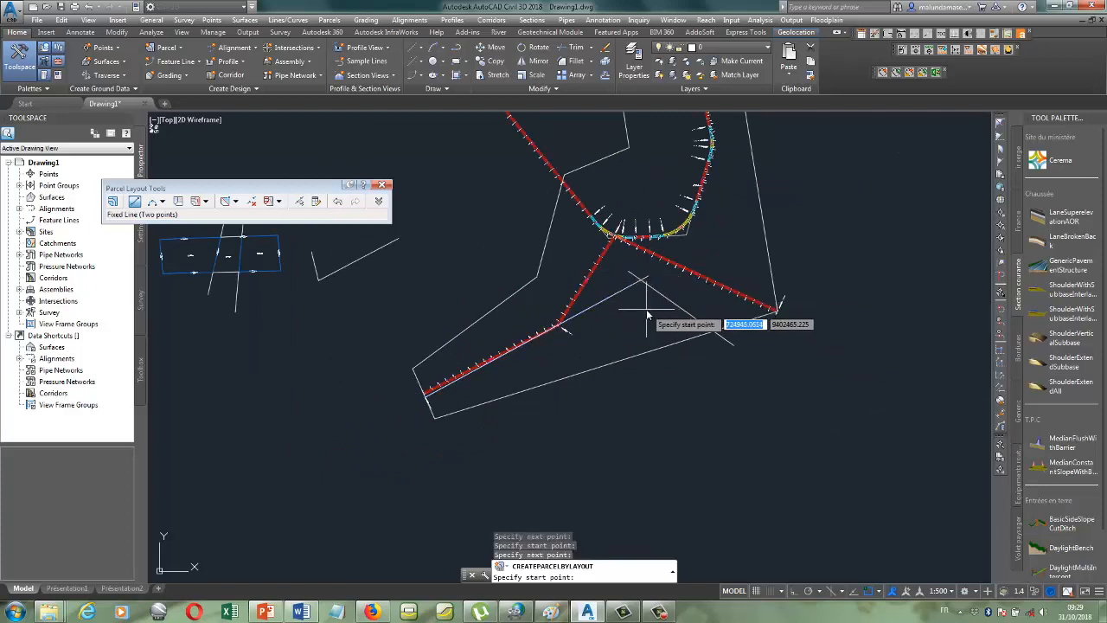
key("Return")
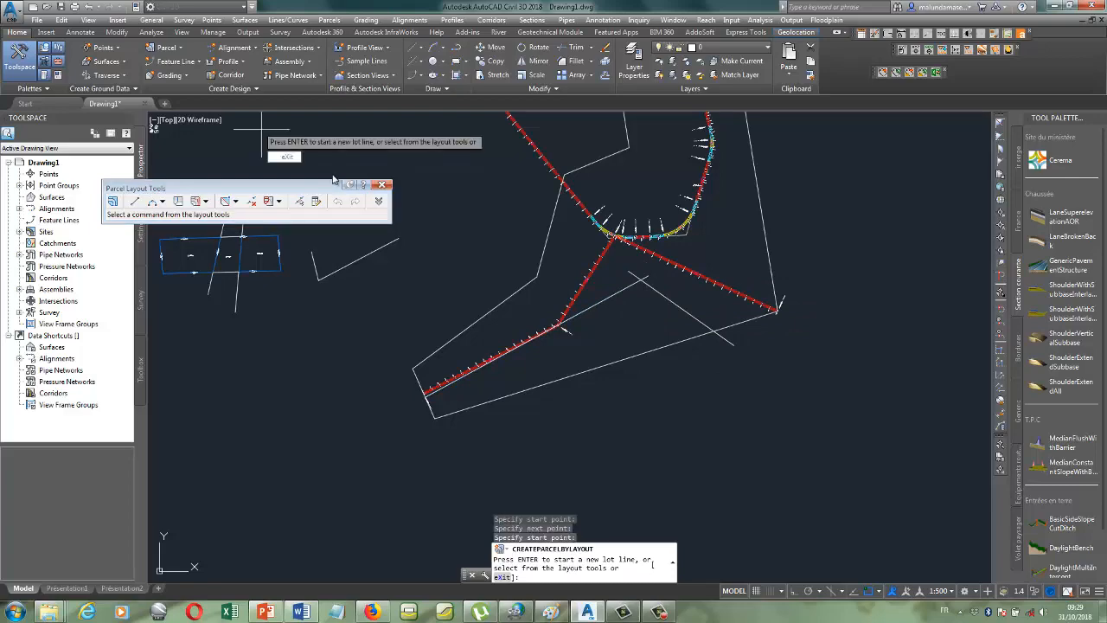
left_click(377, 186)
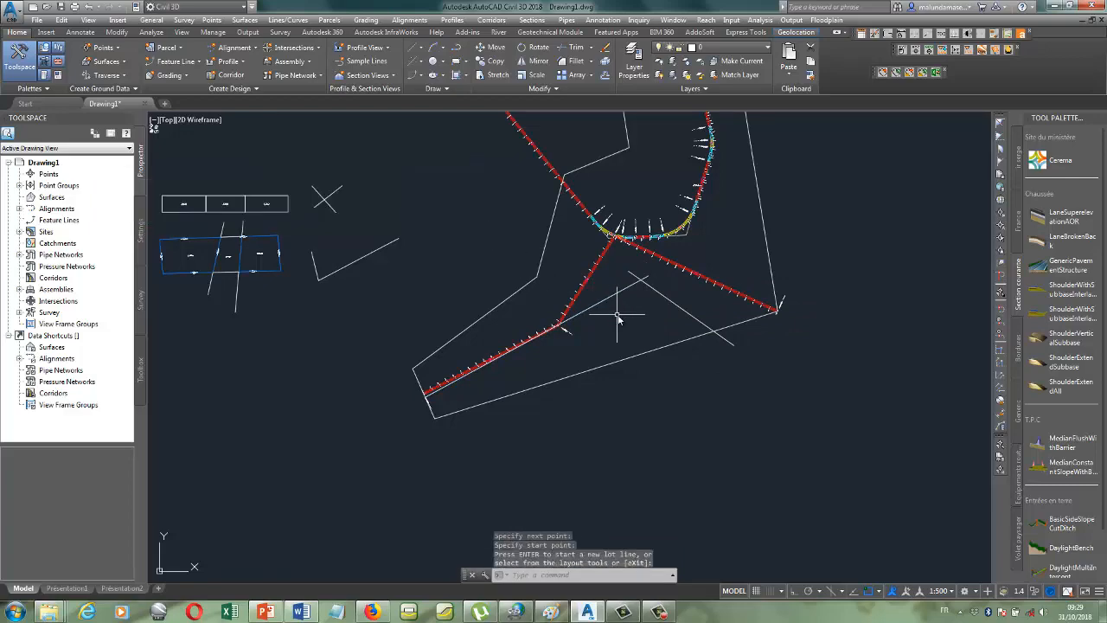
- Erase the trial lot lines drawn below the bent and straight alignments
scroll(683, 312, "up", 4)
scroll(486, 384, "up", 8)
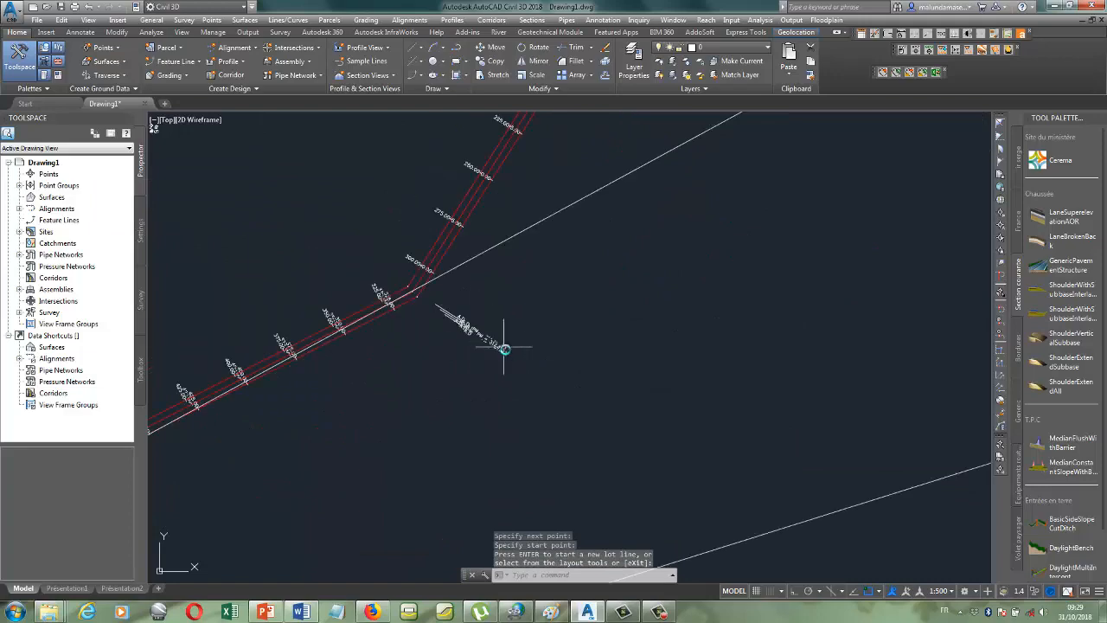
scroll(489, 376, "down", 10)
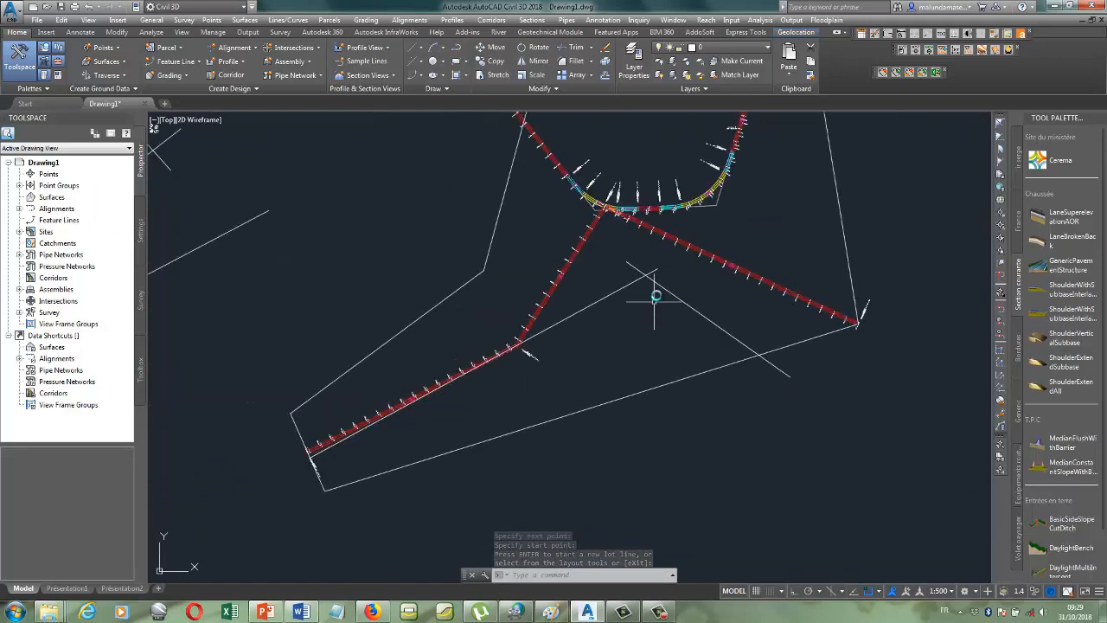
scroll(631, 346, "down", 3)
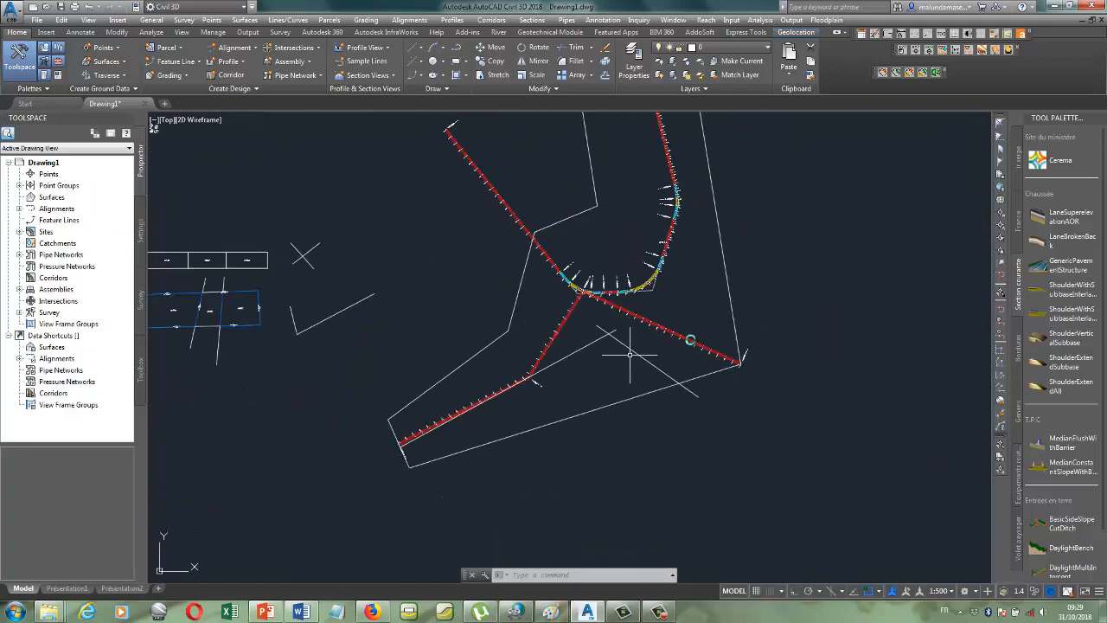
scroll(590, 294, "down", 4)
scroll(591, 294, "up", 8)
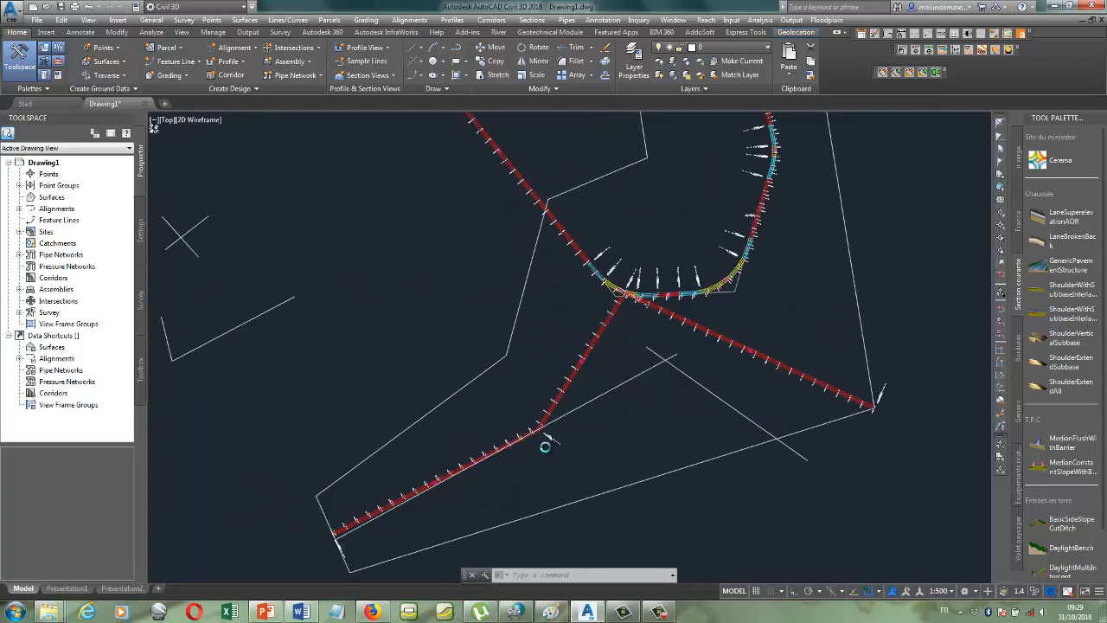
left_click(761, 383)
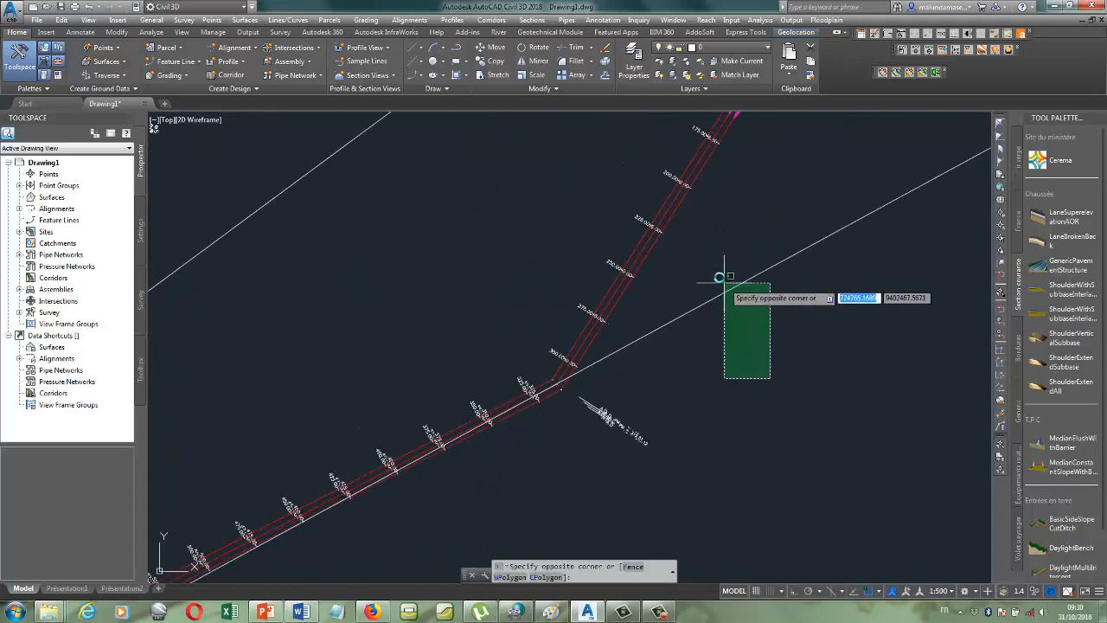
left_click(722, 287)
scroll(644, 372, "down", 3)
key("Delete")
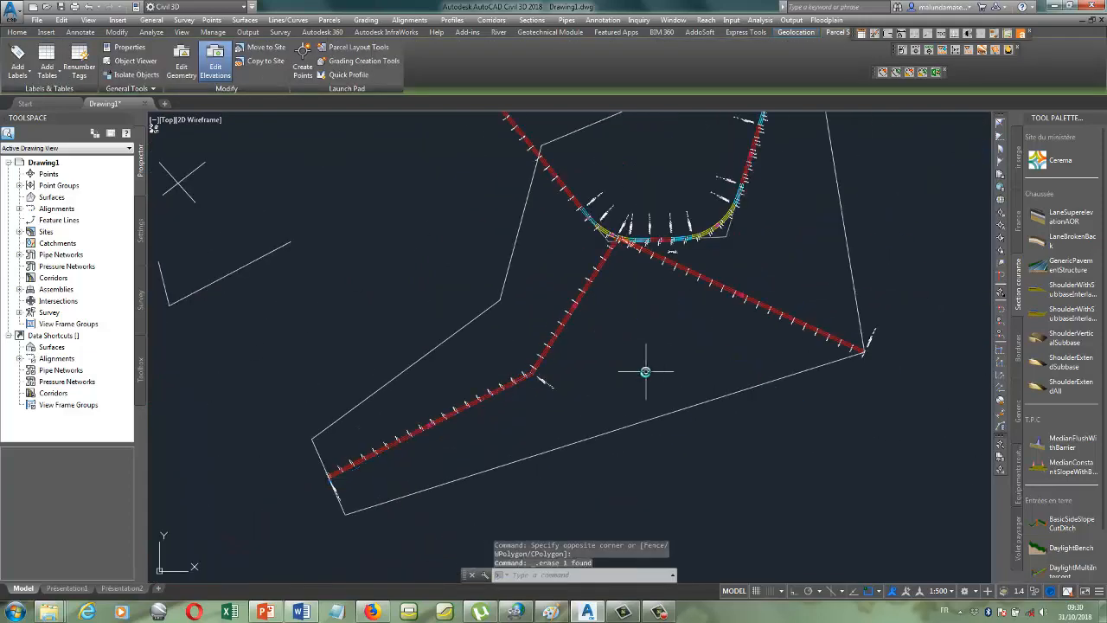
- Draw a polyline from the outline's lower-left edge, beneath the bent alignment and then the straight one, to the lower edge near the right corner
scroll(674, 353, "down", 2)
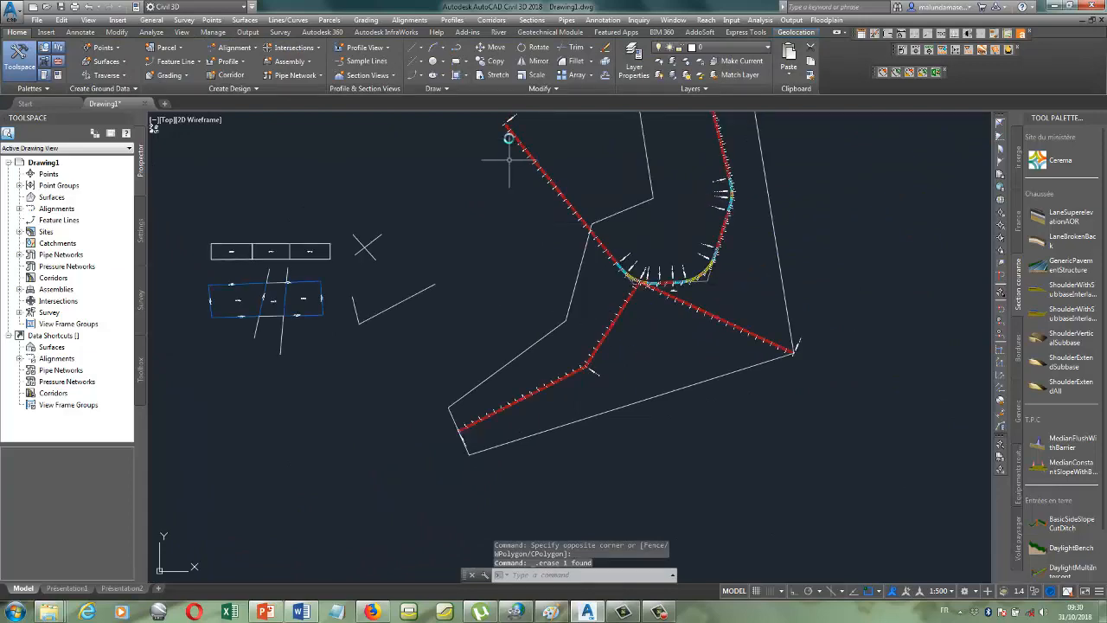
left_click(453, 50)
scroll(535, 419, "up", 6)
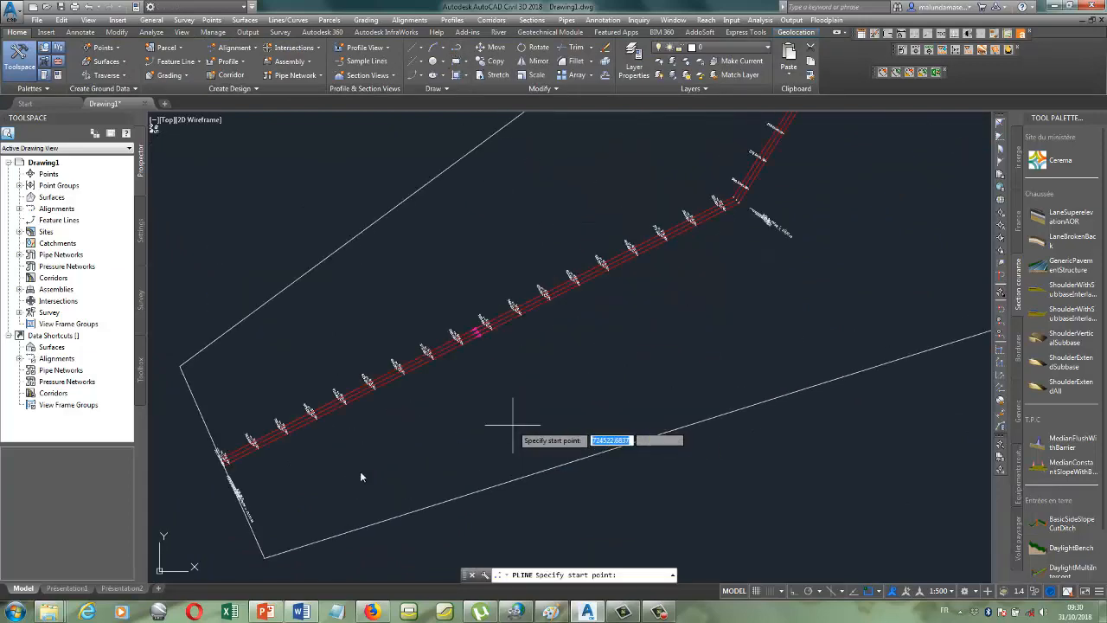
left_click(209, 483)
scroll(310, 453, "down", 4)
scroll(571, 332, "up", 2)
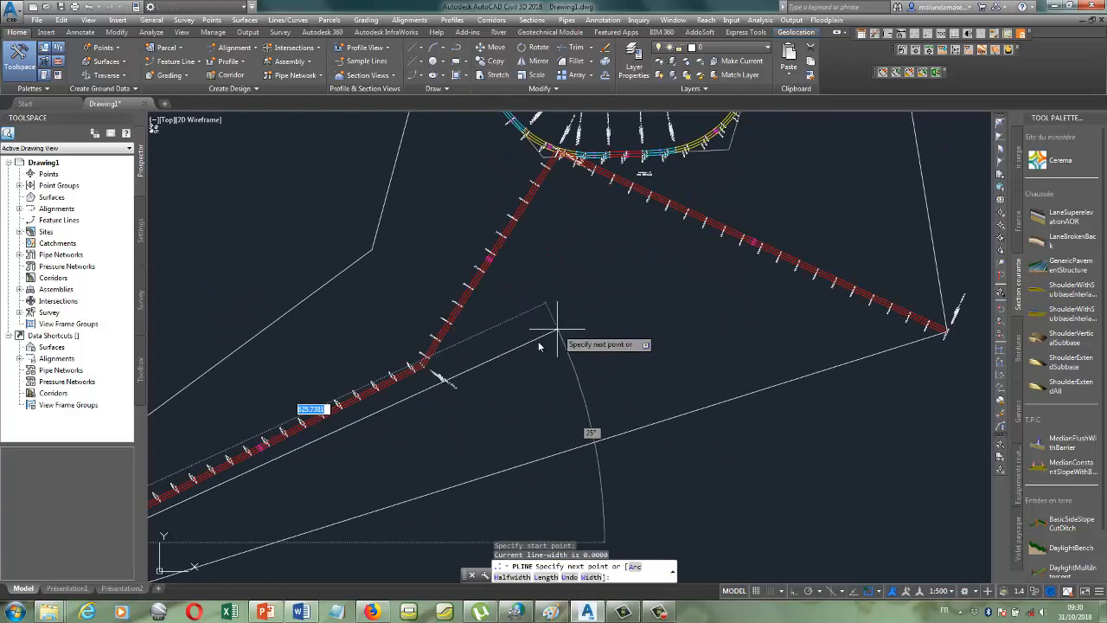
left_click(436, 390)
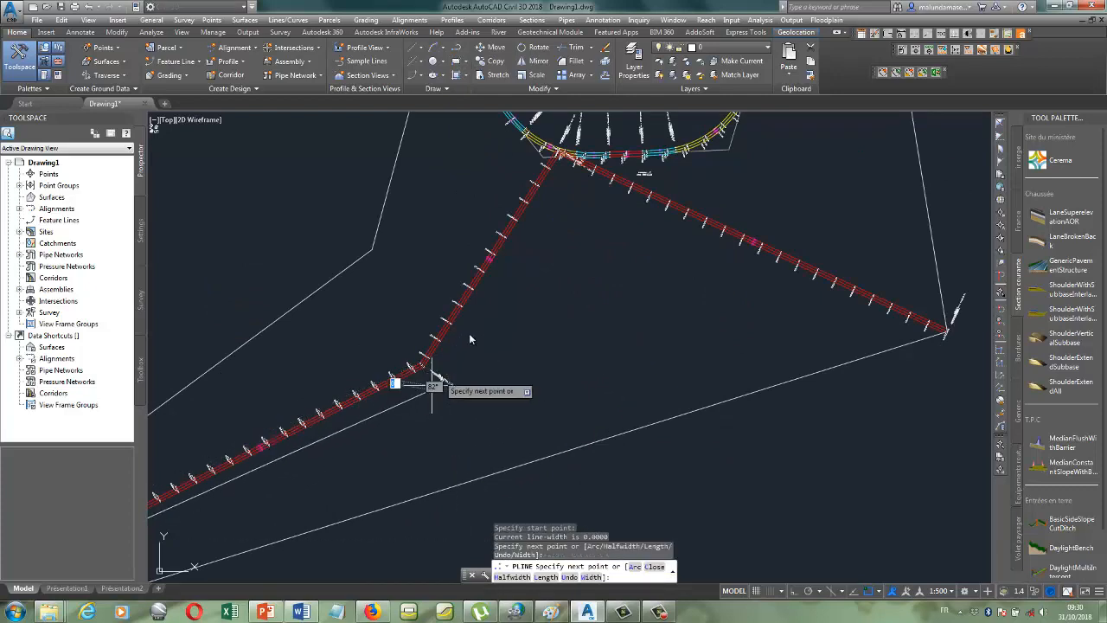
left_click(554, 181)
scroll(943, 327, "up", 3)
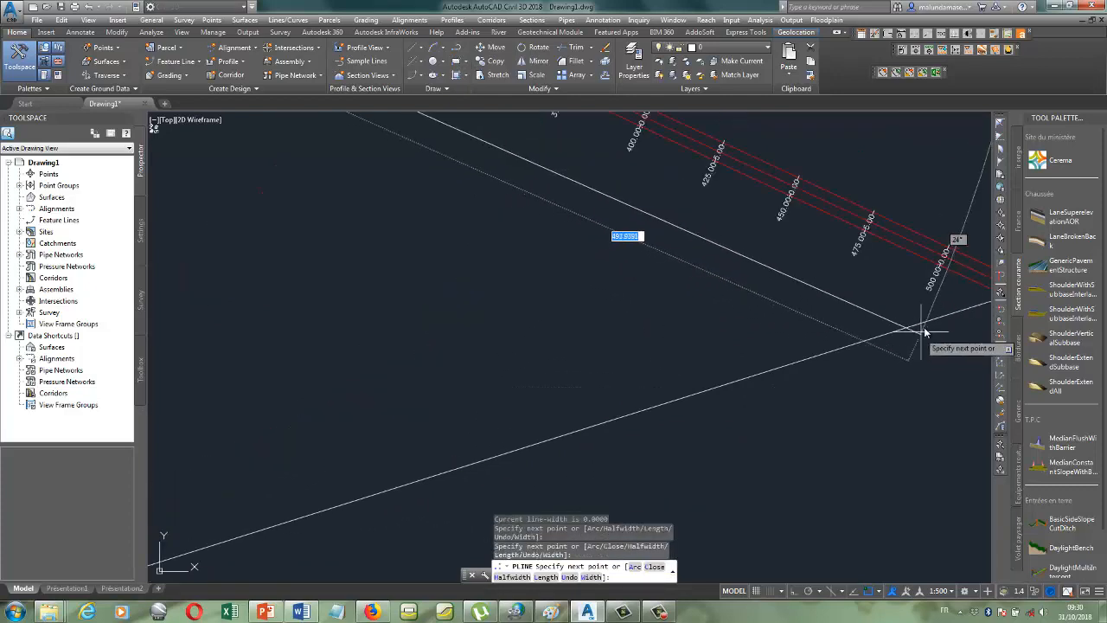
scroll(914, 404, "down", 1)
key("Escape")
scroll(668, 458, "down", 3)
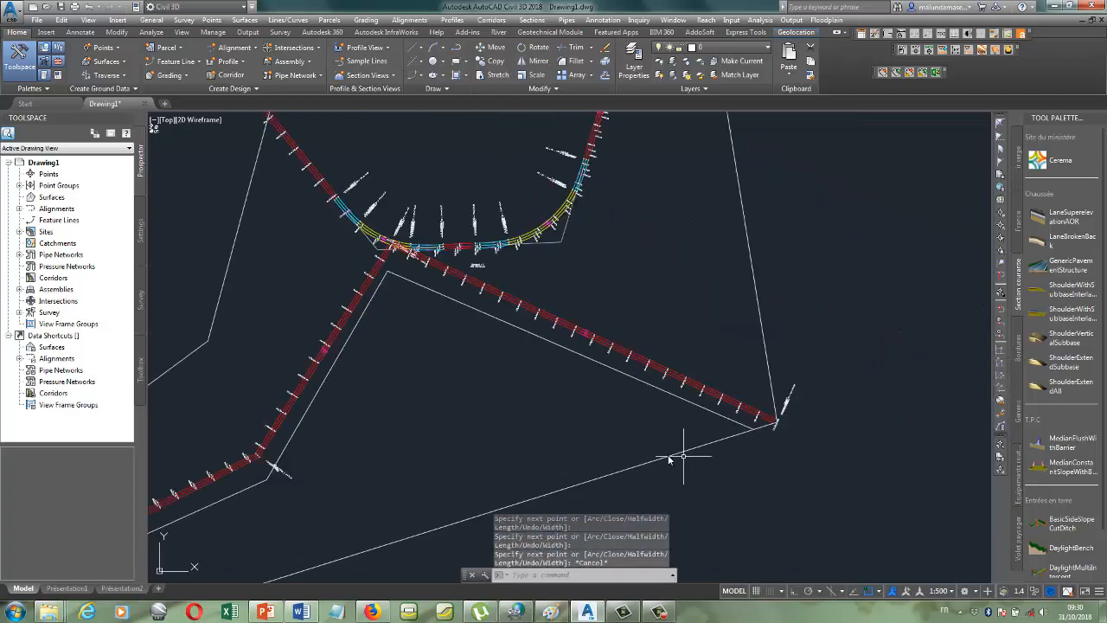
scroll(663, 407, "down", 3)
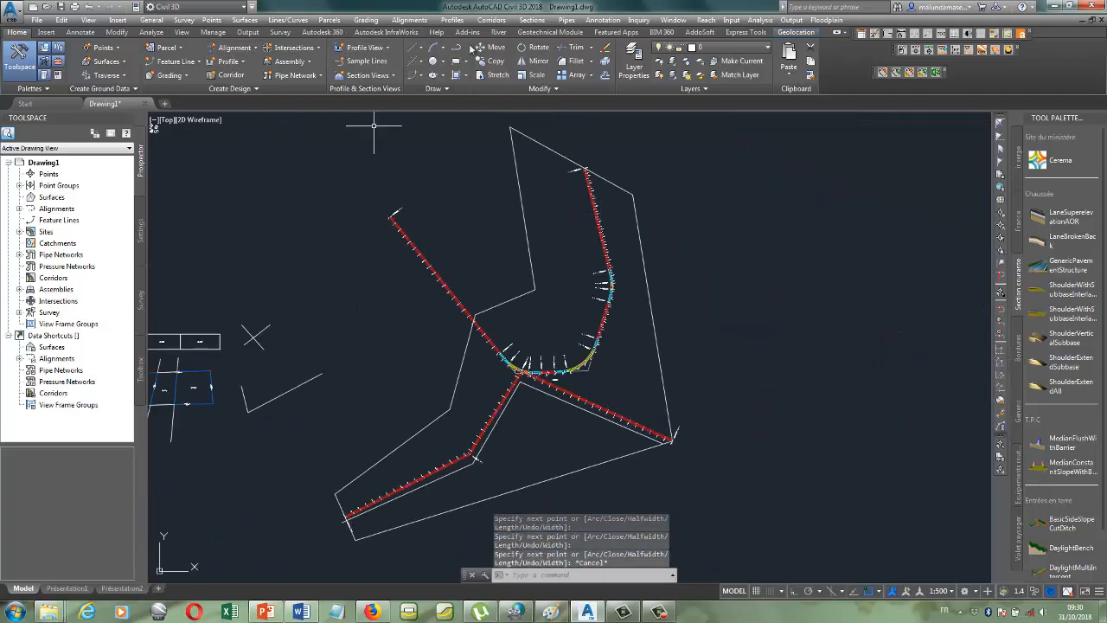
- Draw a polyline from the outline's right edge, above the straight alignment and up outside the curved alignment, to the outline's upper edge
key("Return")
scroll(737, 482, "up", 5)
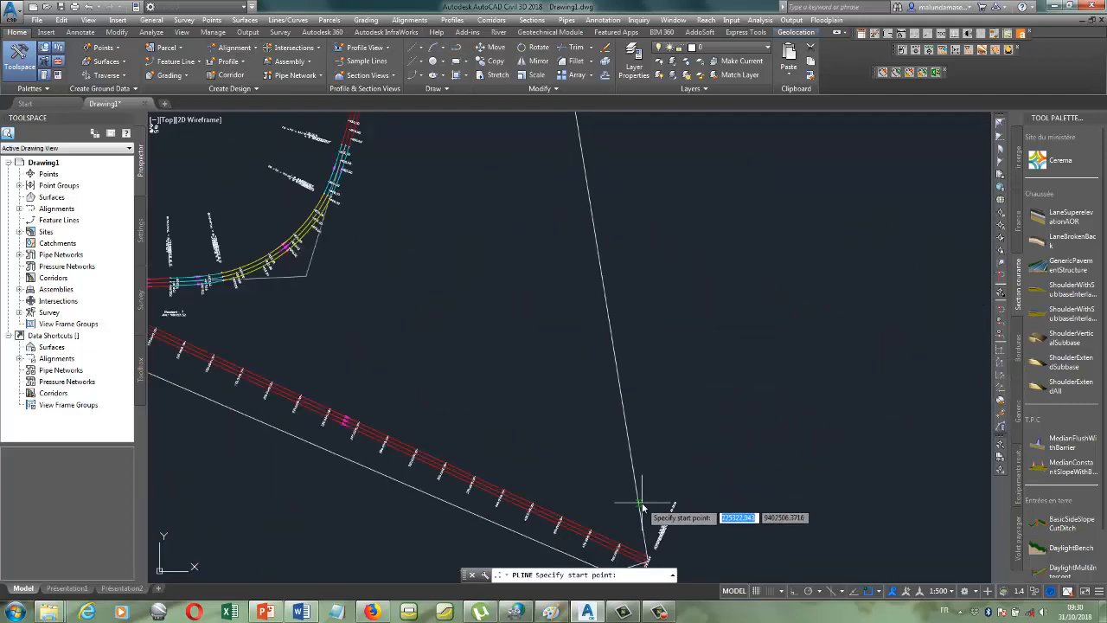
left_click(638, 504)
left_click(262, 338)
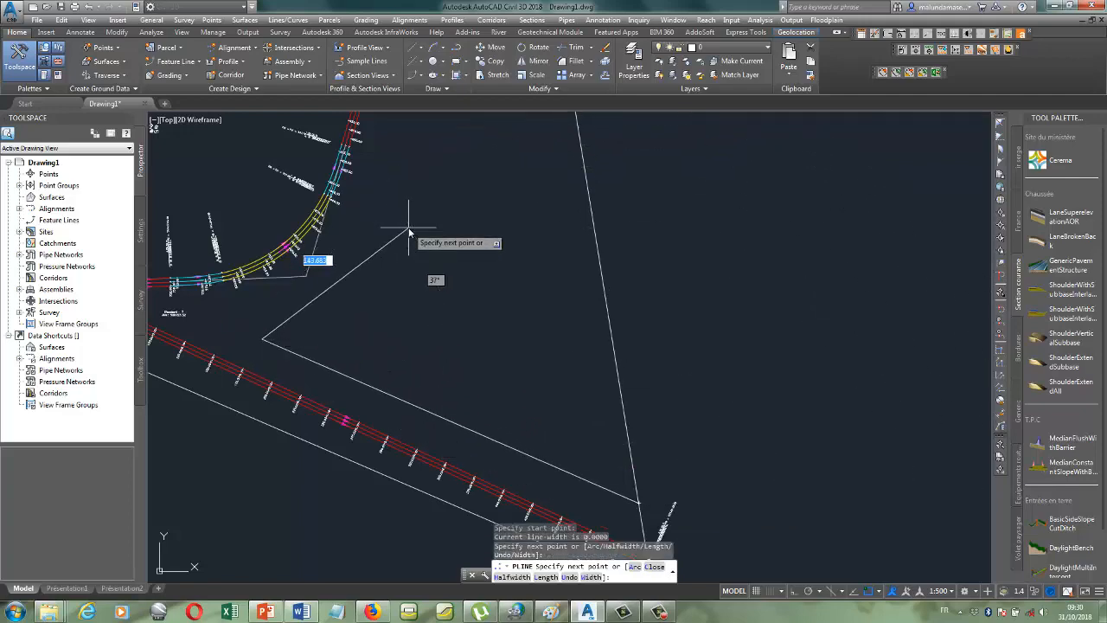
left_click(409, 228)
scroll(377, 352, "down", 5)
scroll(408, 204, "up", 5)
left_click(374, 304)
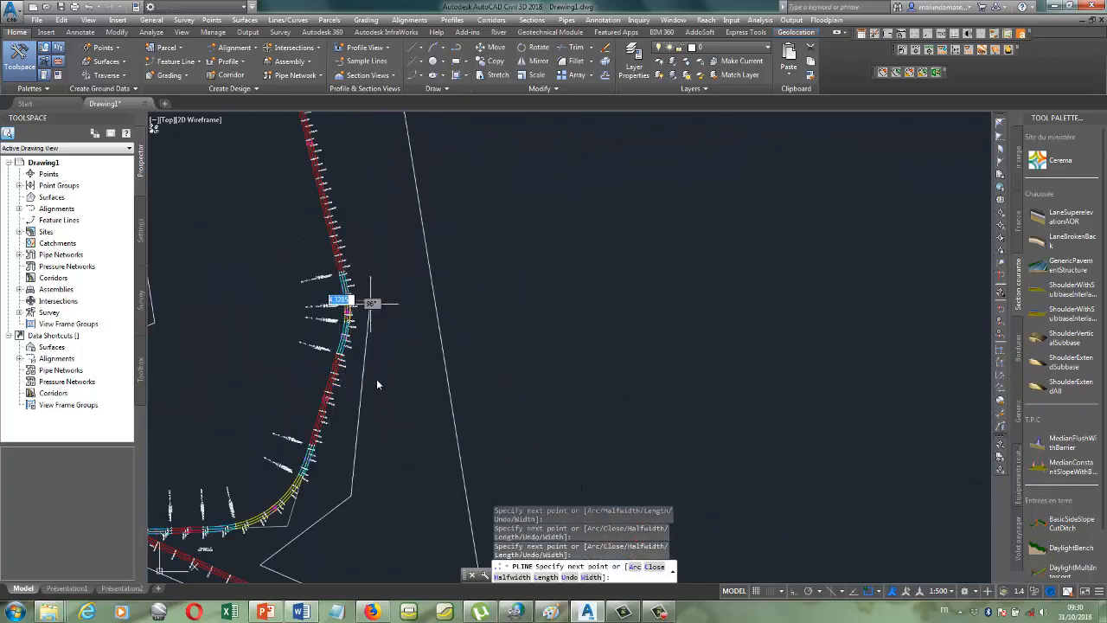
scroll(377, 384, "down", 5)
scroll(377, 269, "up", 5)
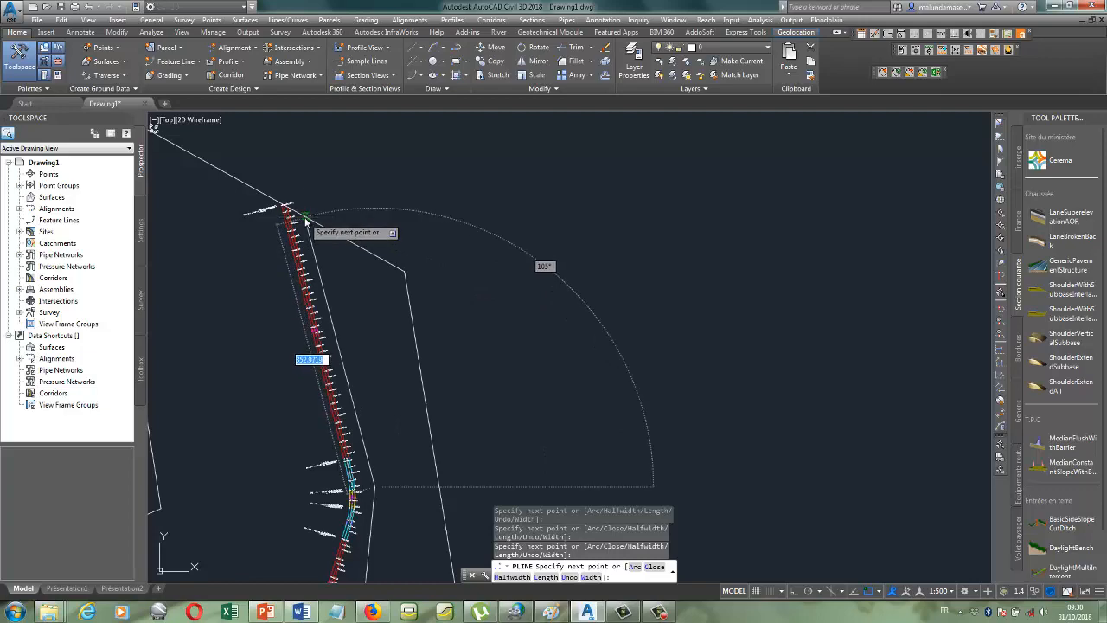
key("Escape")
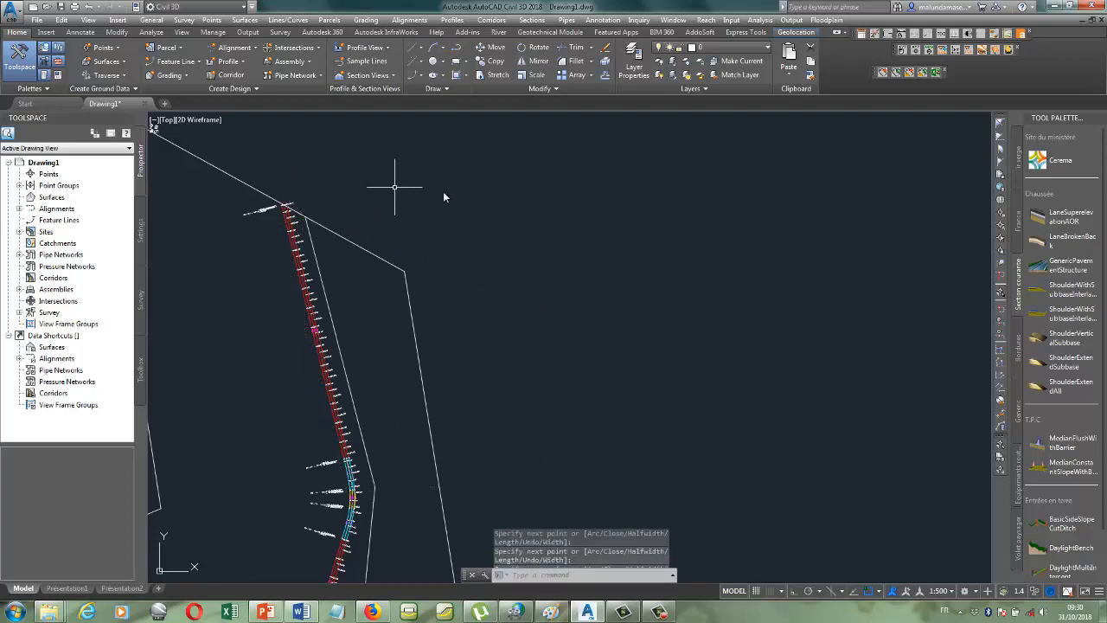
scroll(467, 208, "down", 5)
scroll(376, 245, "up", 2)
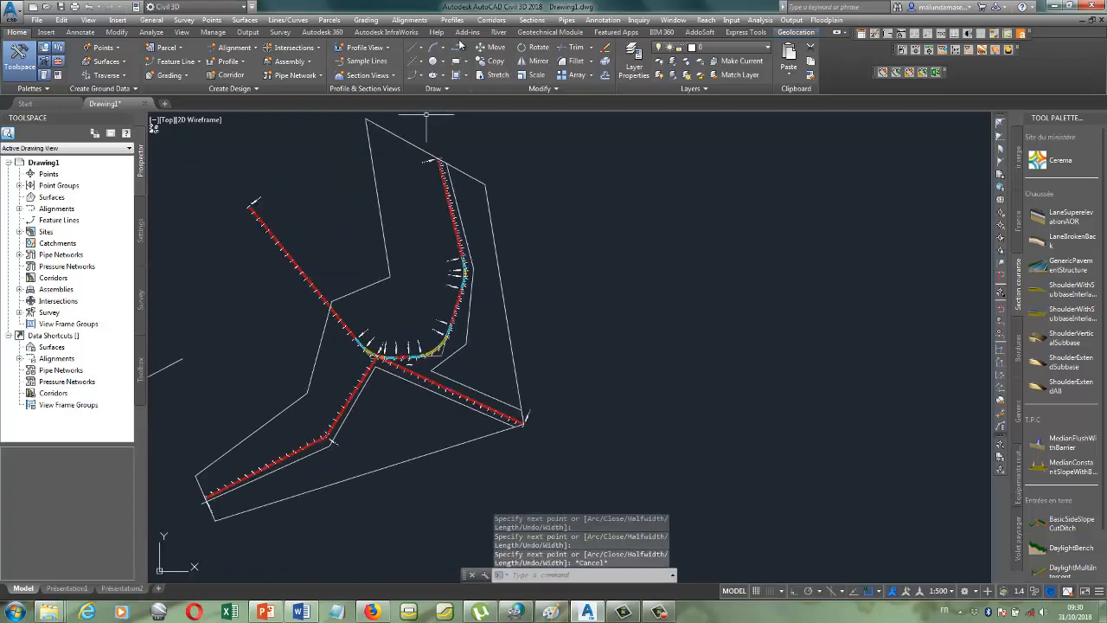
- Draw a polyline from the outline's upper edge, down inside the curved alignment and around its bend, to the inner edge near the left crossing
type("pl")
scroll(383, 217, "up", 2)
key("Return")
scroll(441, 259, "down", 2)
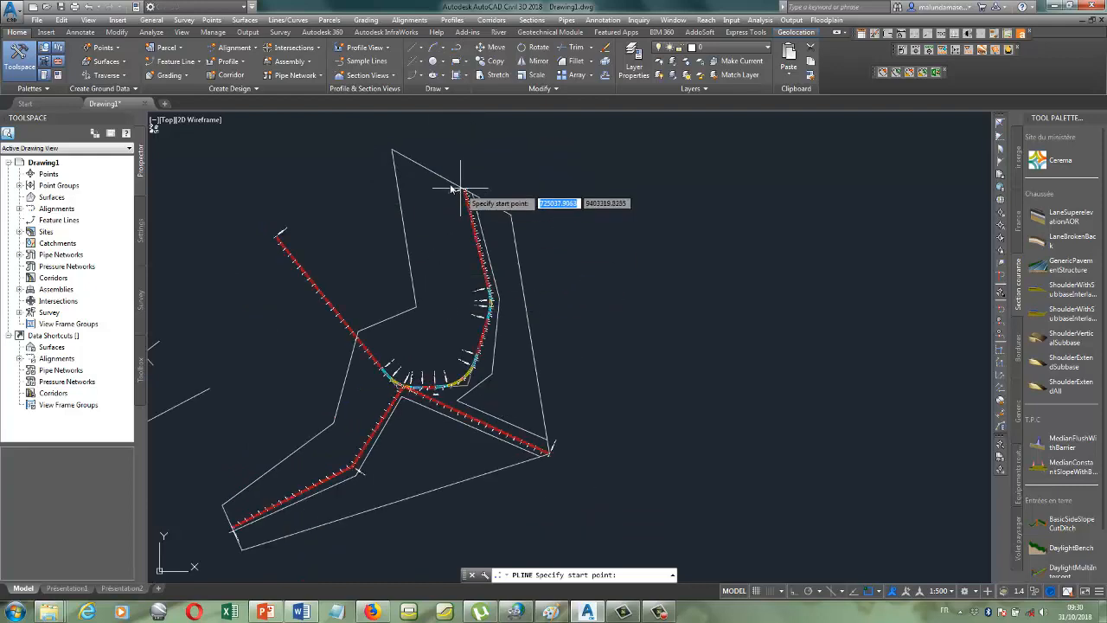
scroll(450, 180, "up", 2)
left_click(447, 179)
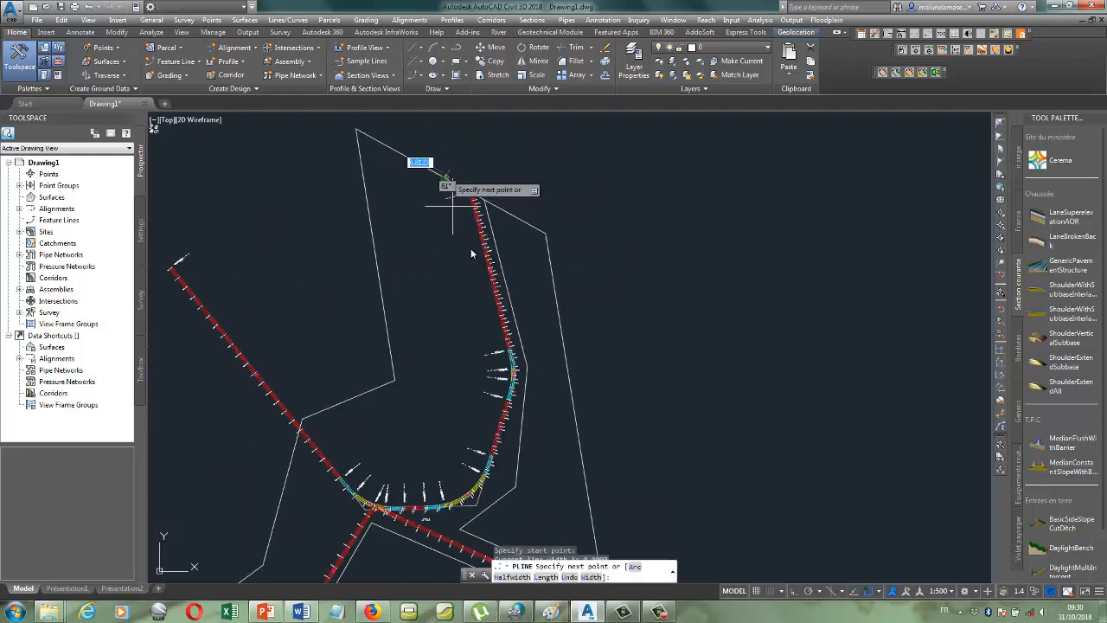
left_click(481, 302)
left_click(478, 380)
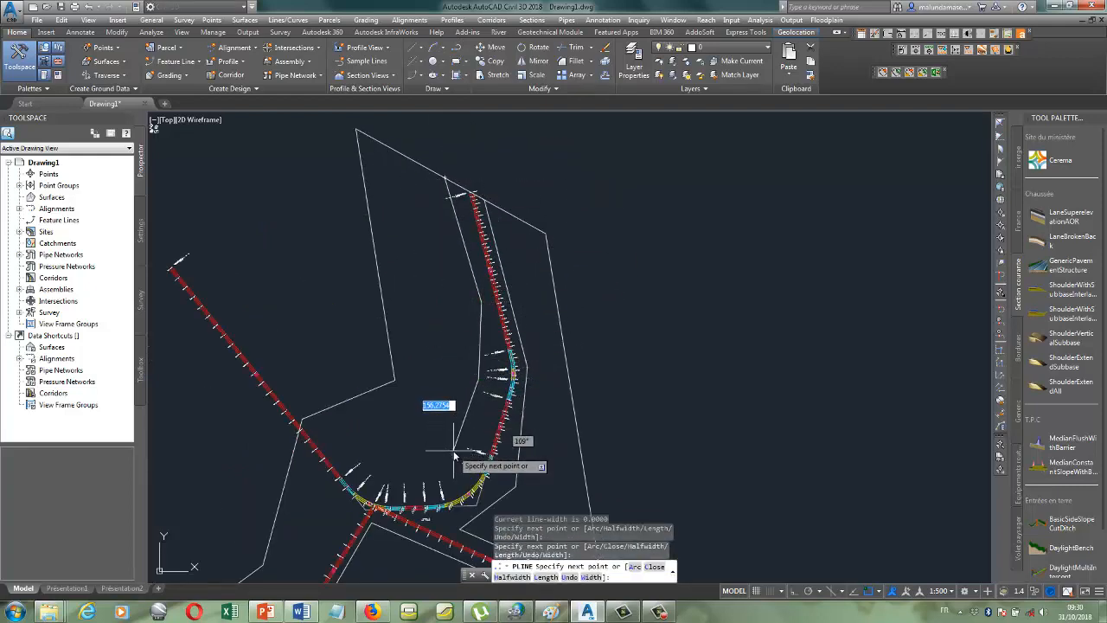
left_click(454, 450)
left_click(341, 447)
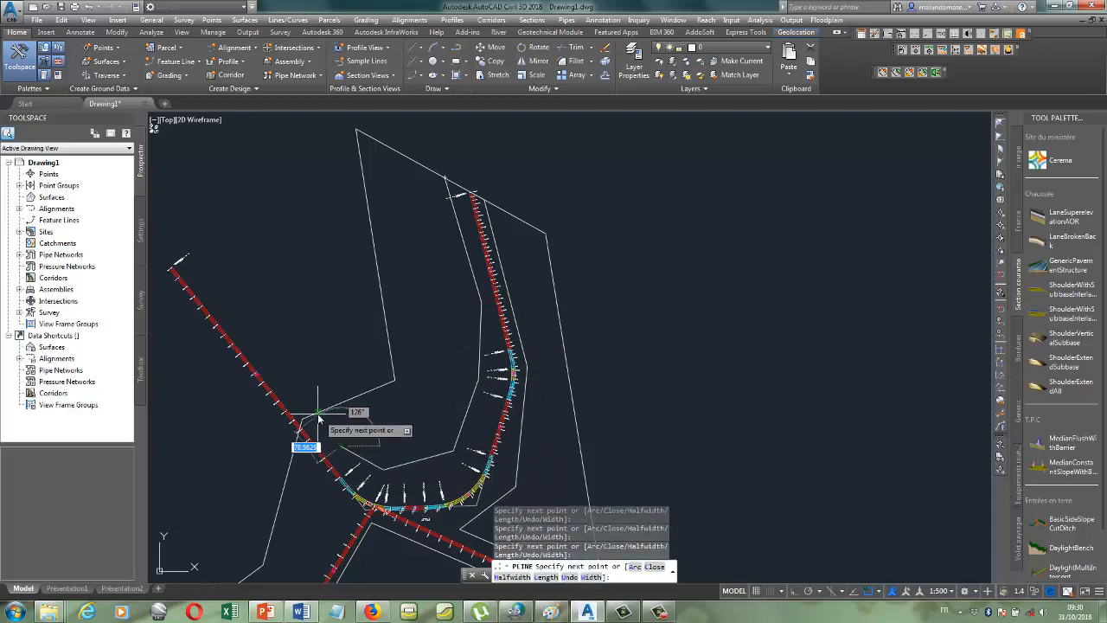
left_click(318, 412)
key("Escape")
scroll(440, 346, "down", 2)
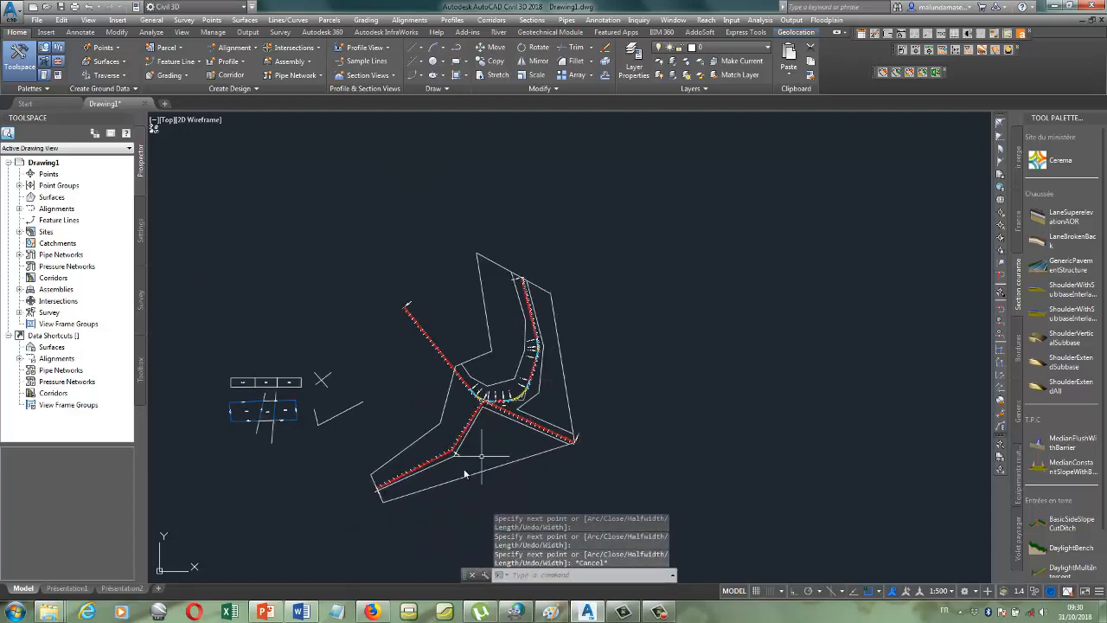
- Draw a polyline from the outline's left edge, below the curved alignment and along the bent alignment's upper side, to the lower-left edge
scroll(411, 354, "up", 3)
scroll(430, 326, "up", 2)
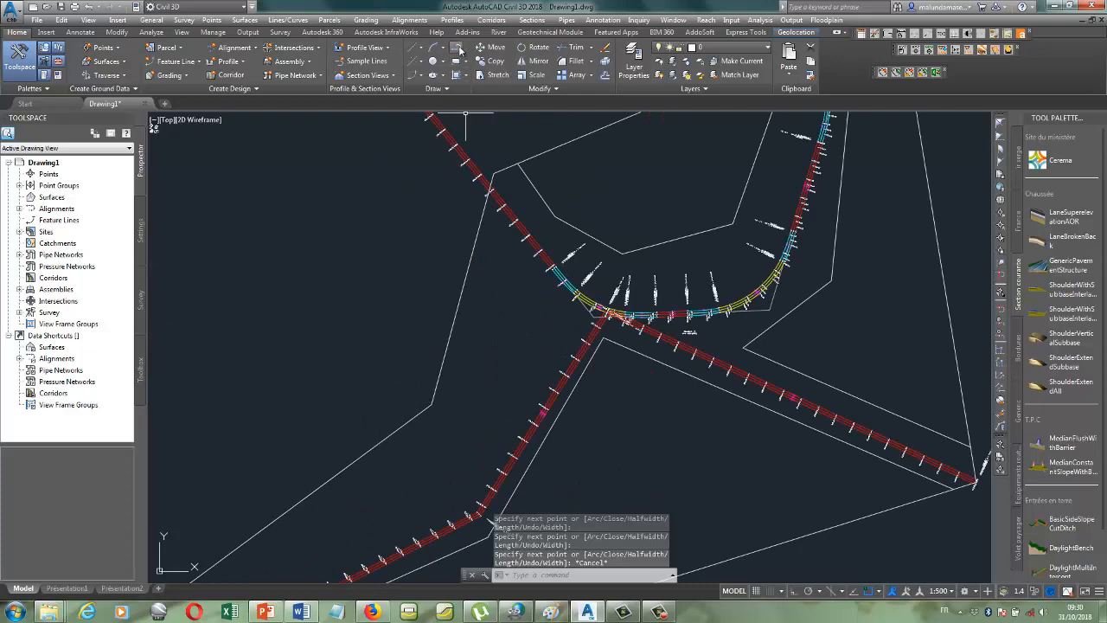
key("Return")
scroll(484, 294, "up", 4)
scroll(461, 260, "down", 2)
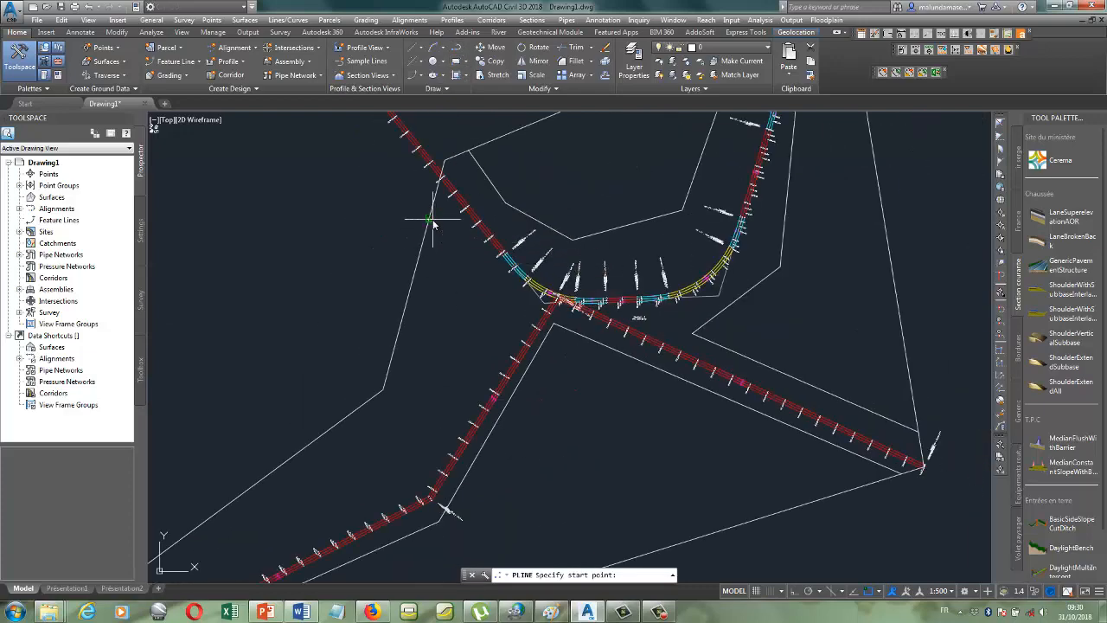
left_click(431, 221)
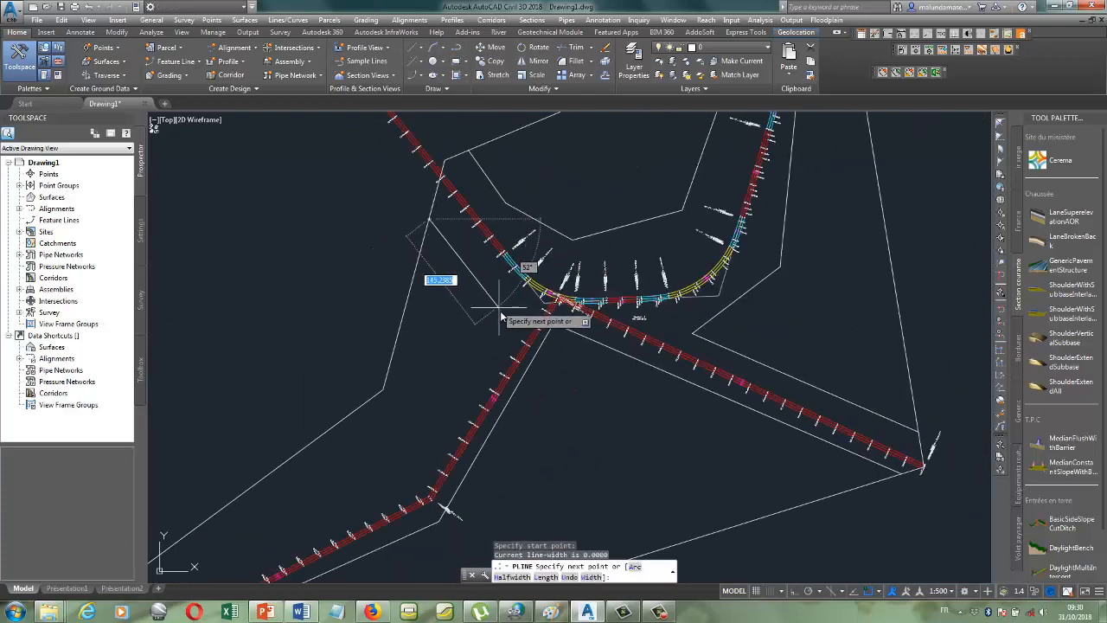
left_click(400, 490)
scroll(482, 415, "down", 4)
scroll(397, 459, "up", 5)
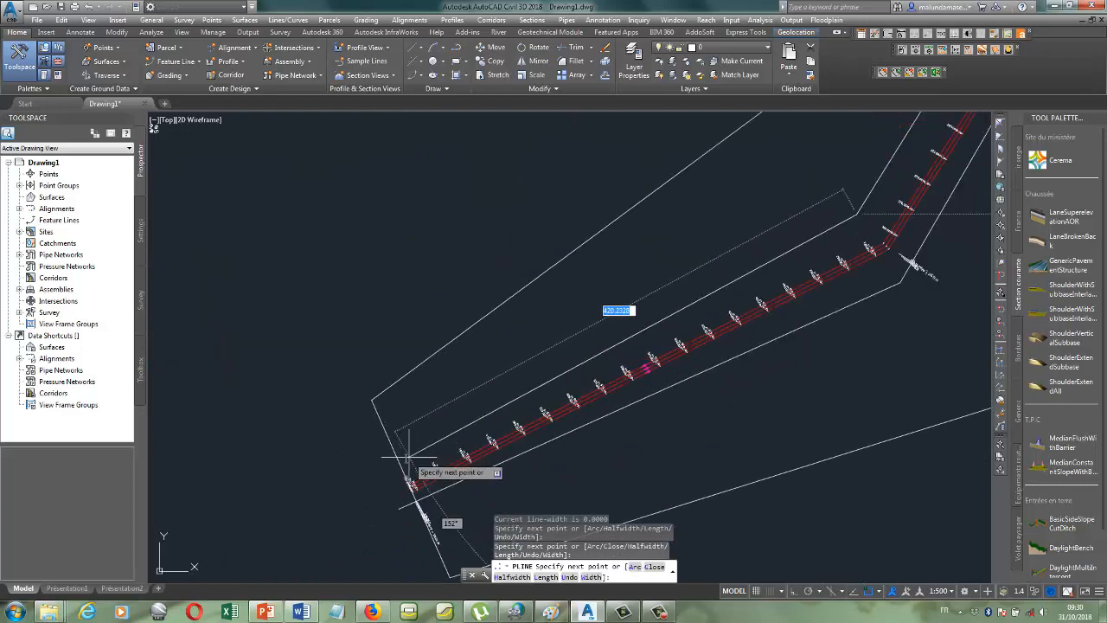
left_click(403, 459)
key("Escape")
scroll(407, 458, "down", 6)
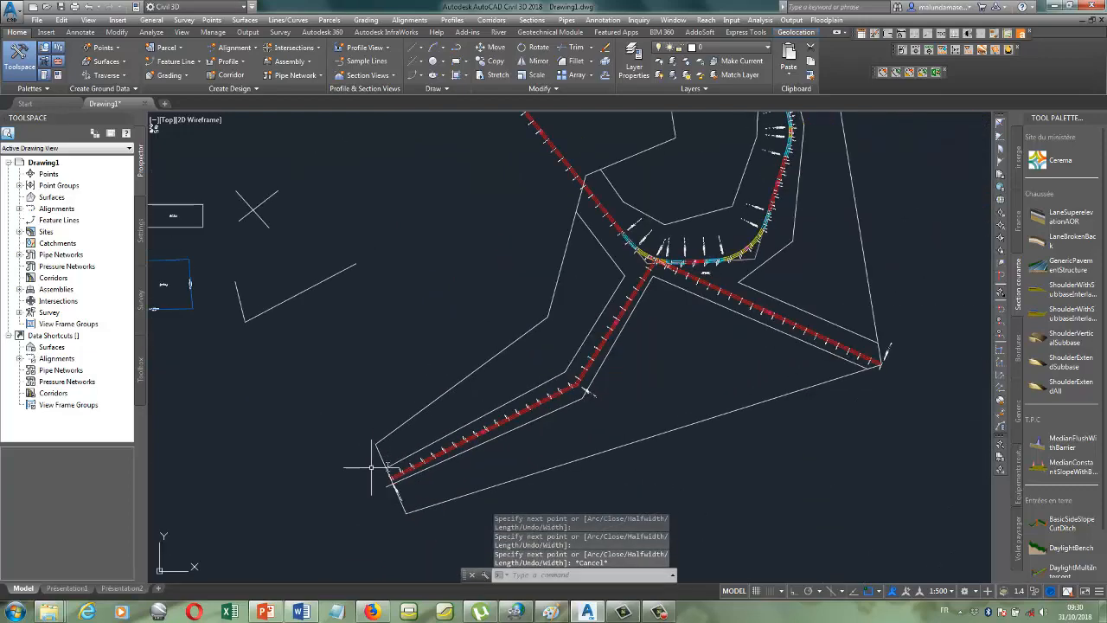
scroll(552, 405, "up", 4)
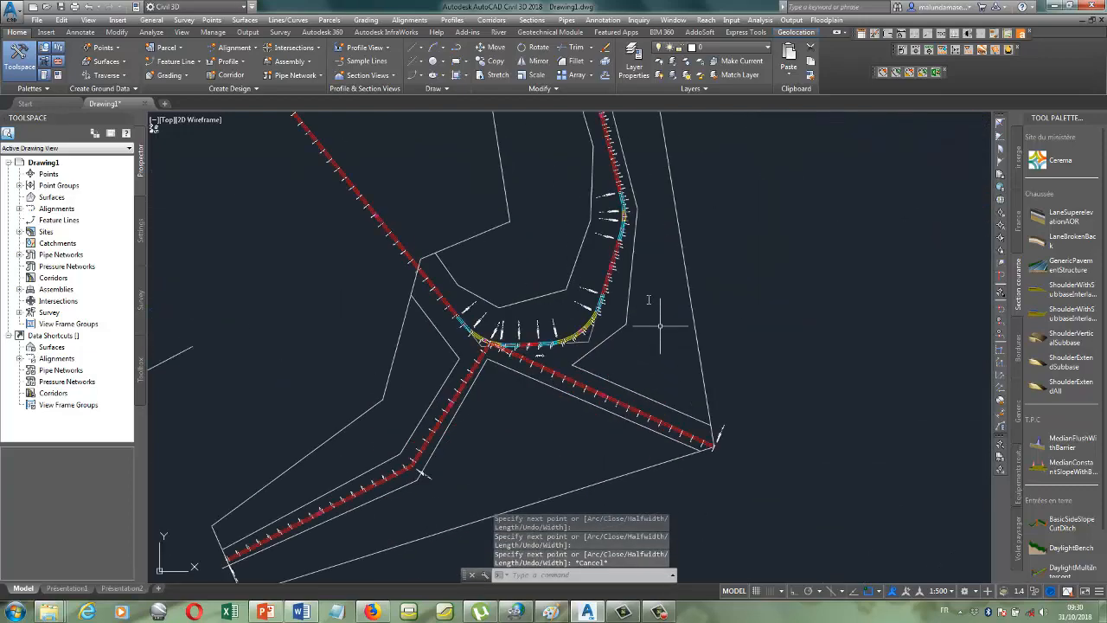
scroll(660, 326, "up", 2)
scroll(640, 294, "down", 5)
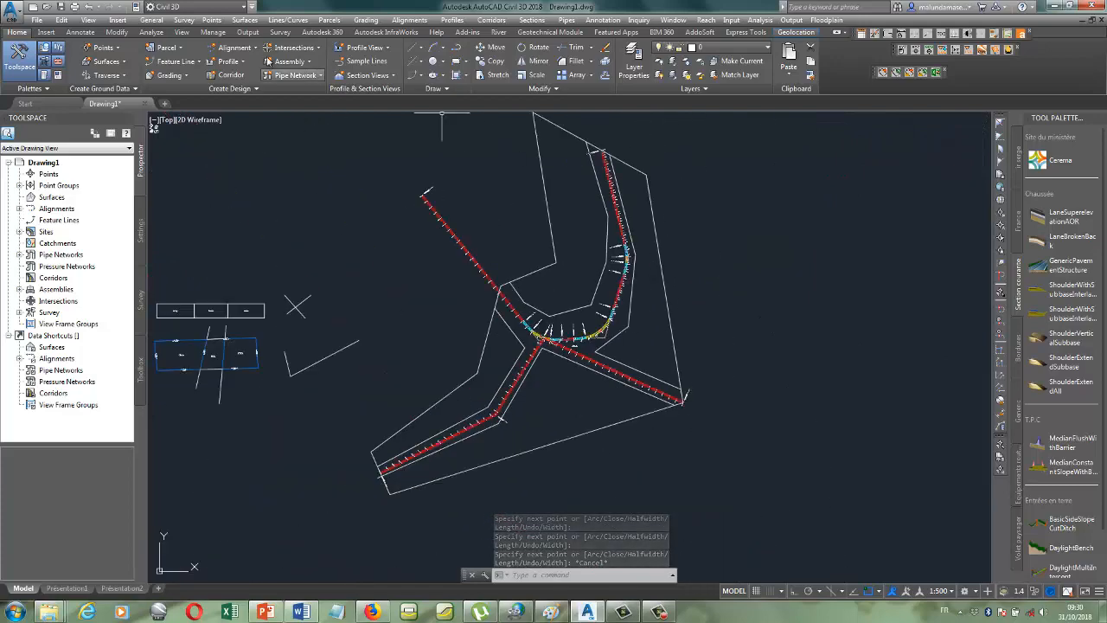
left_click(173, 50)
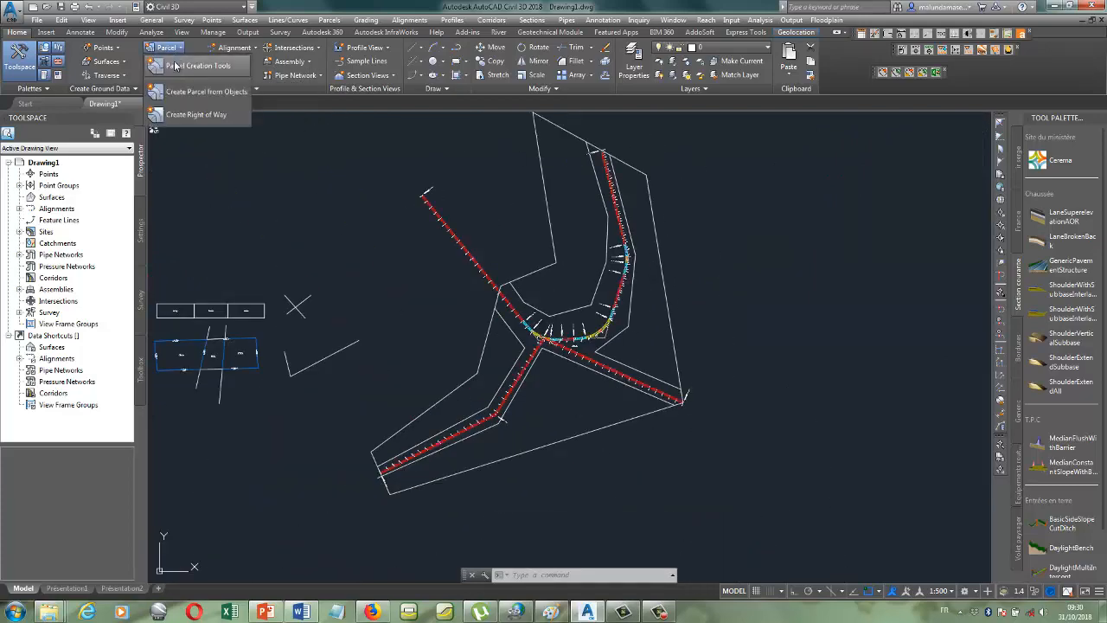
left_click(682, 269)
- Try twice to erase the outline's parcel through its area label between the curved and straight alignments
scroll(543, 401, "up", 6)
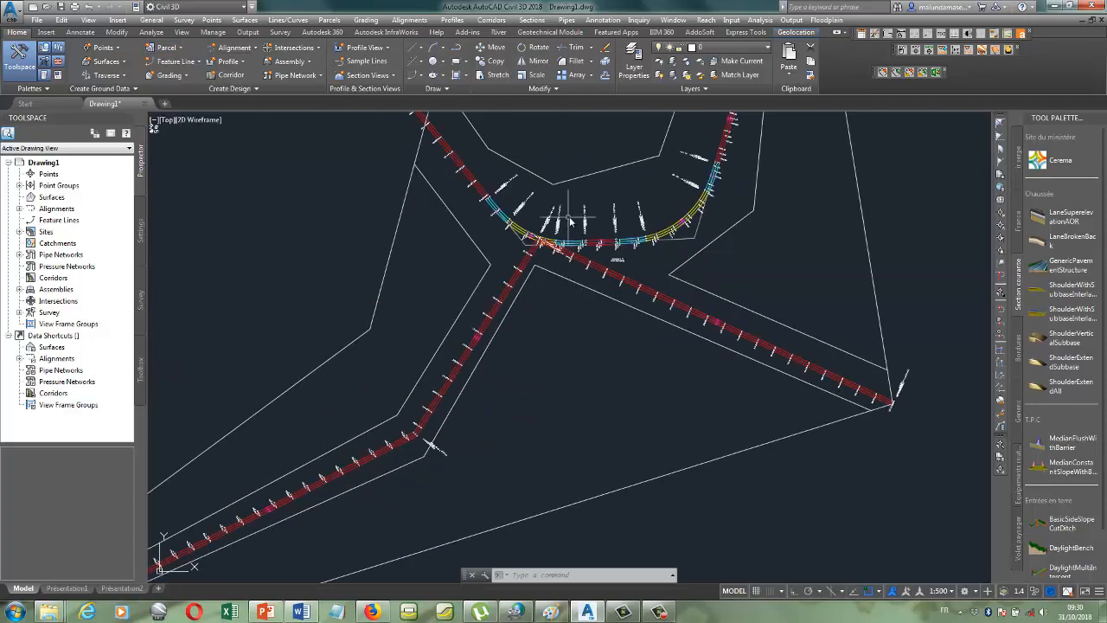
left_click(659, 297)
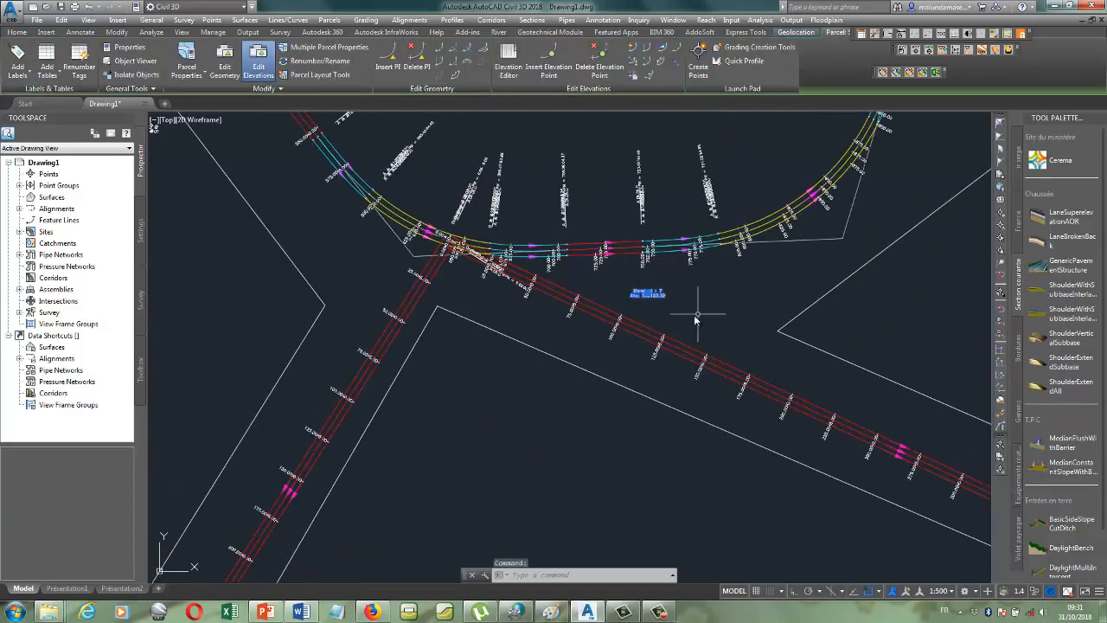
scroll(436, 394, "down", 2)
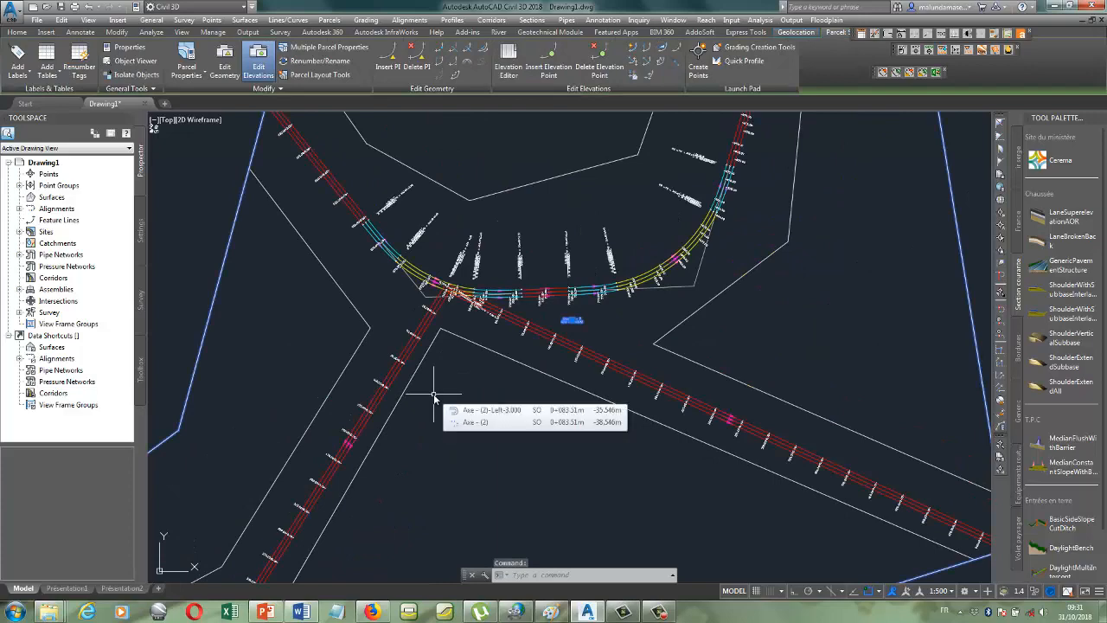
key("Delete")
left_click(597, 324)
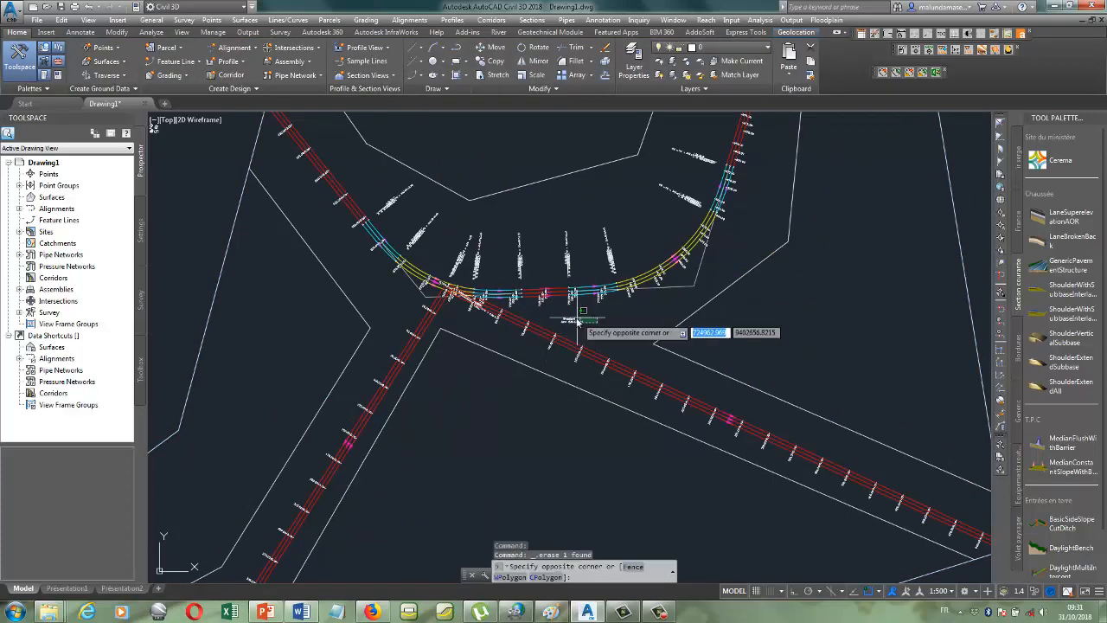
left_click(577, 317)
scroll(517, 403, "down", 2)
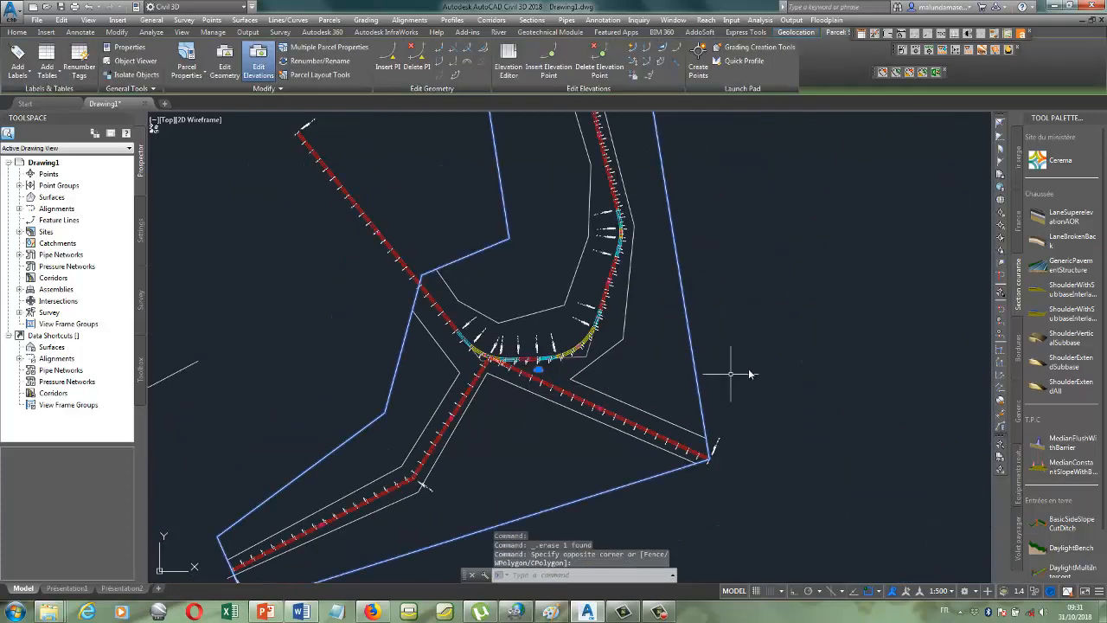
key("Delete")
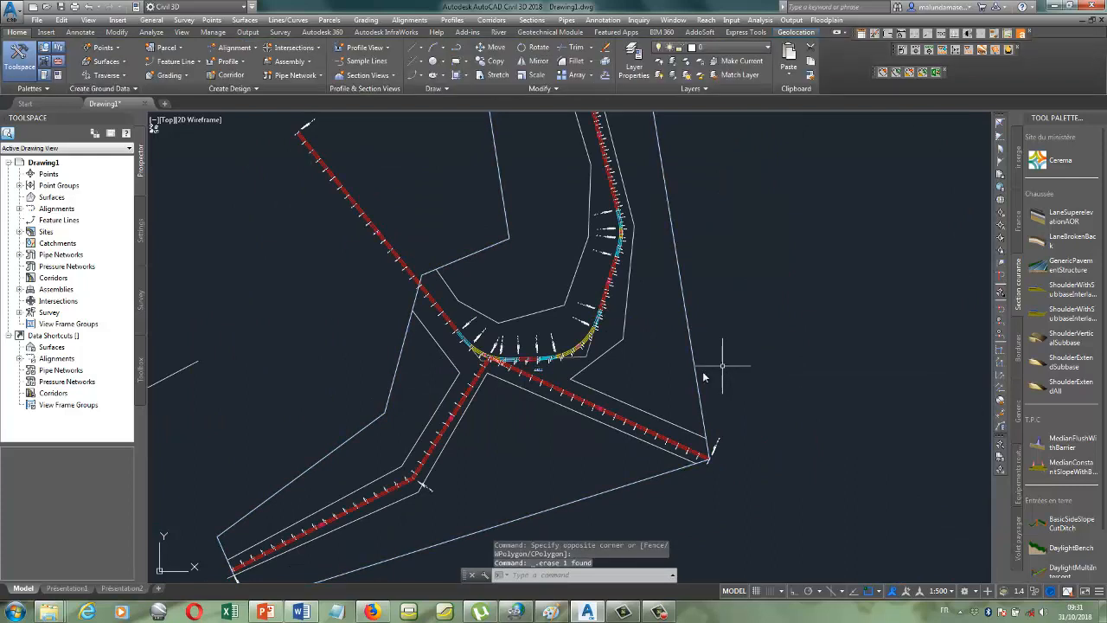
- Create a parcel from the polyline that runs above the straight alignment and outside the curved alignment
left_click(176, 52)
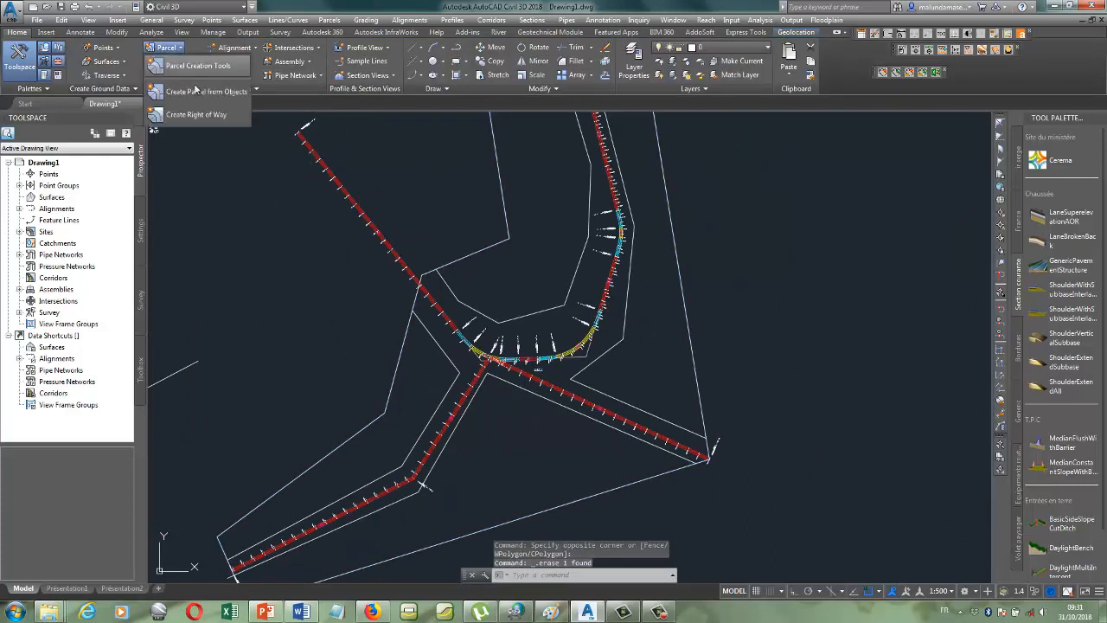
left_click(208, 73)
left_click(686, 330)
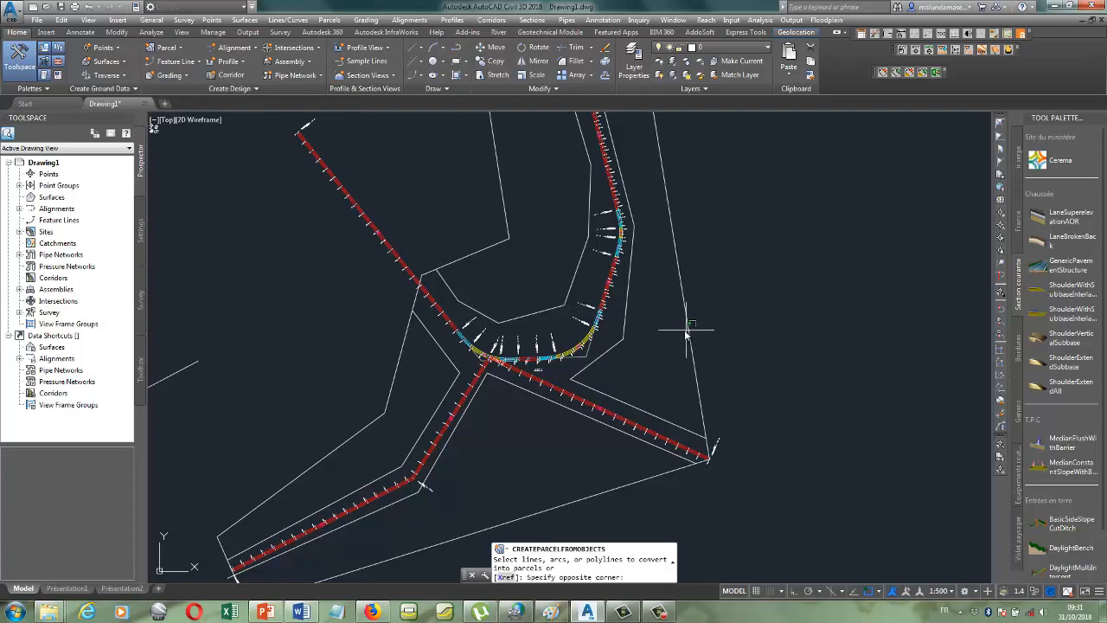
left_click(725, 301)
left_click(734, 268)
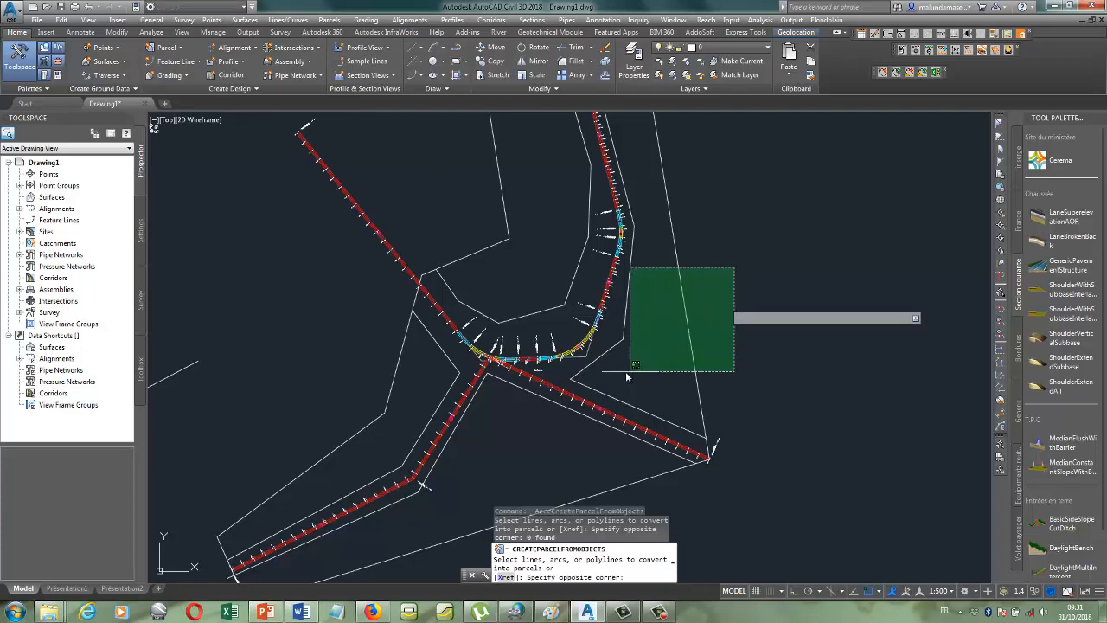
left_click(601, 396)
scroll(671, 358, "down", 2)
scroll(559, 445, "up", 2)
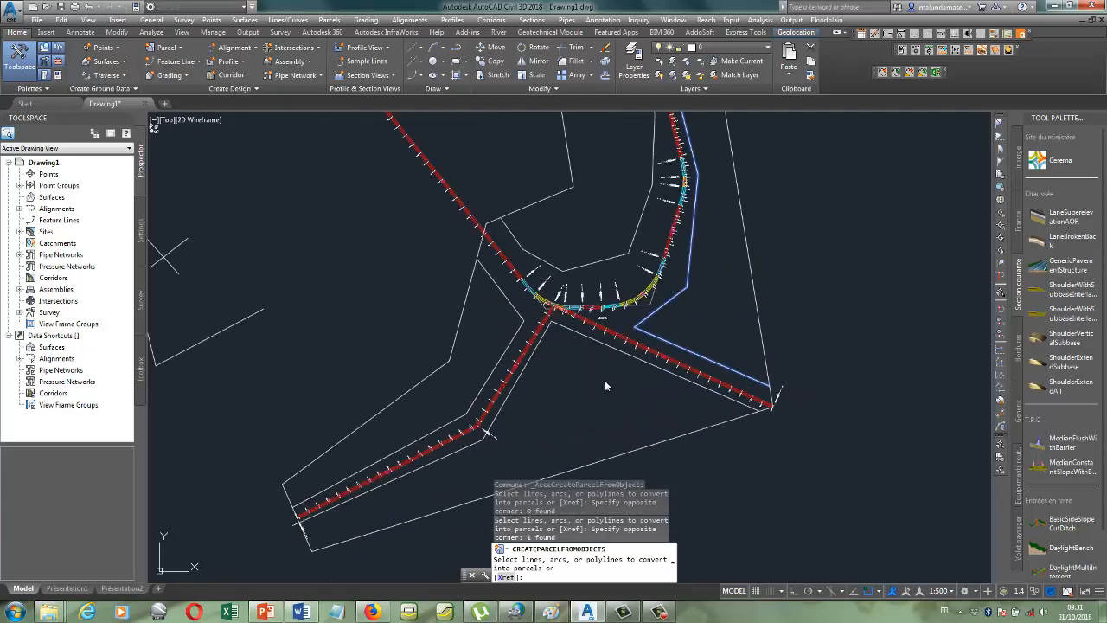
scroll(591, 351, "up", 2)
scroll(545, 371, "down", 2)
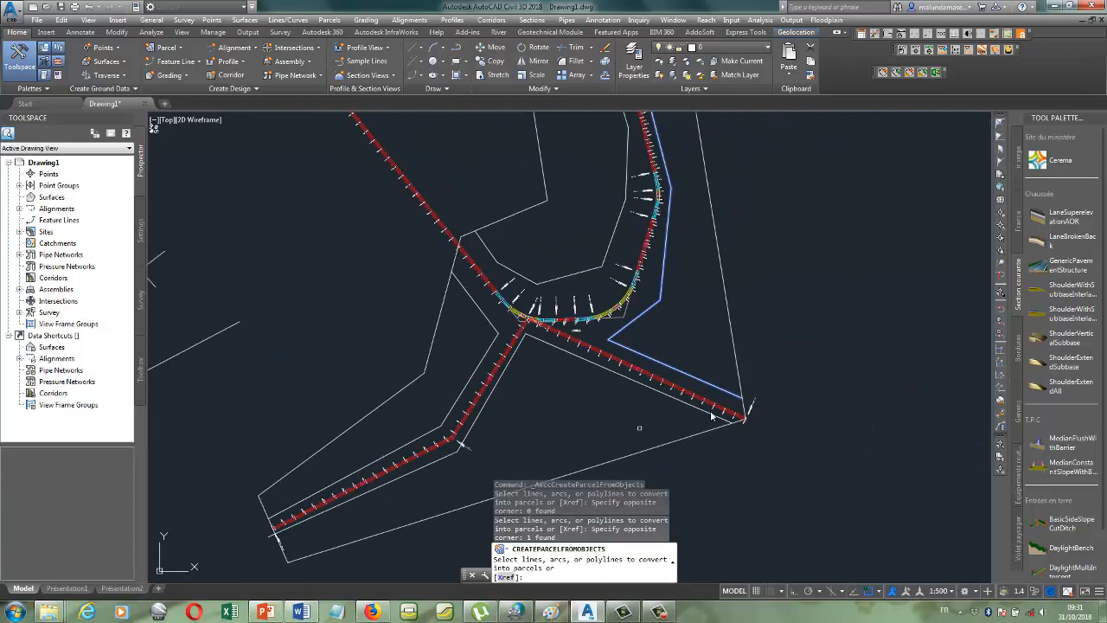
left_click(792, 318)
left_click(751, 360)
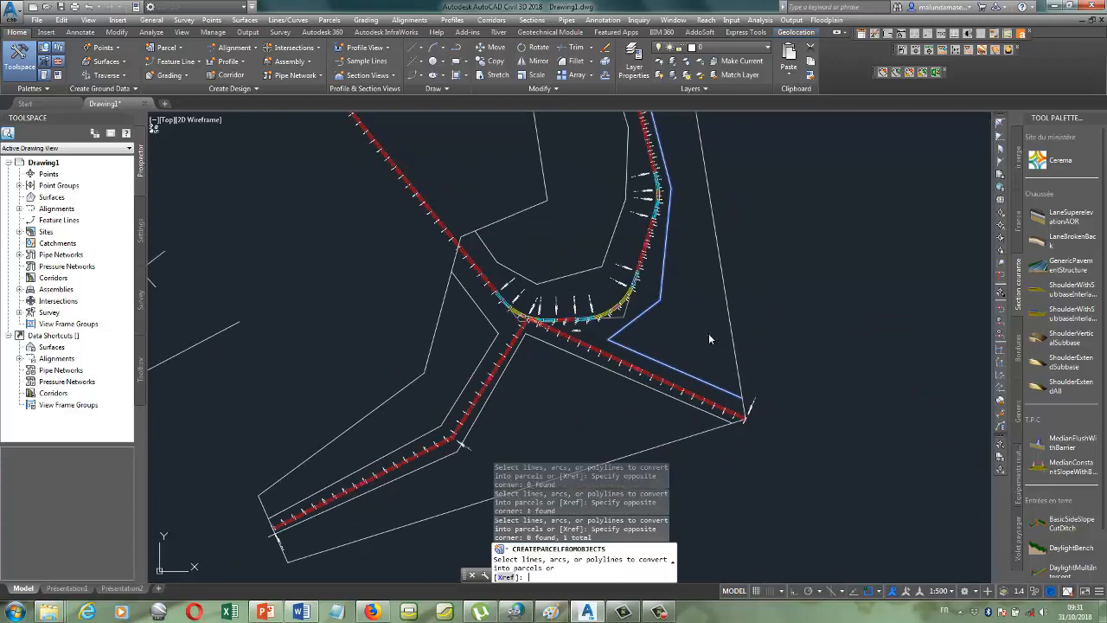
key("Return")
left_click(291, 430)
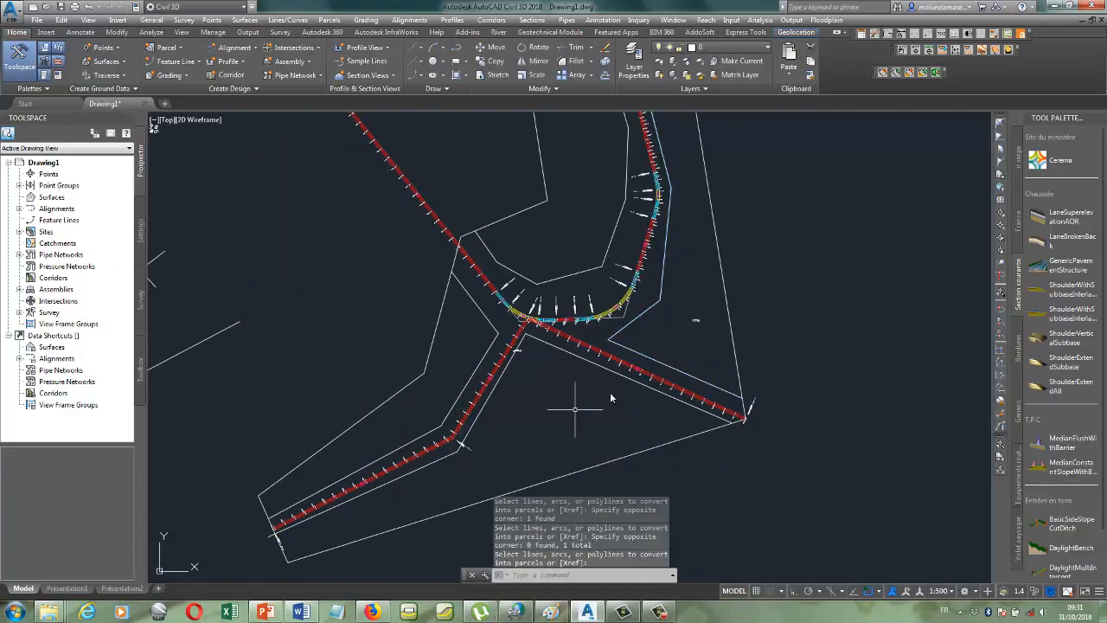
- Create parcels in Site 1 with the Standard style from the polylines below the bent and straight alignments, above the bent one and inside the curve
scroll(544, 421, "up", 2)
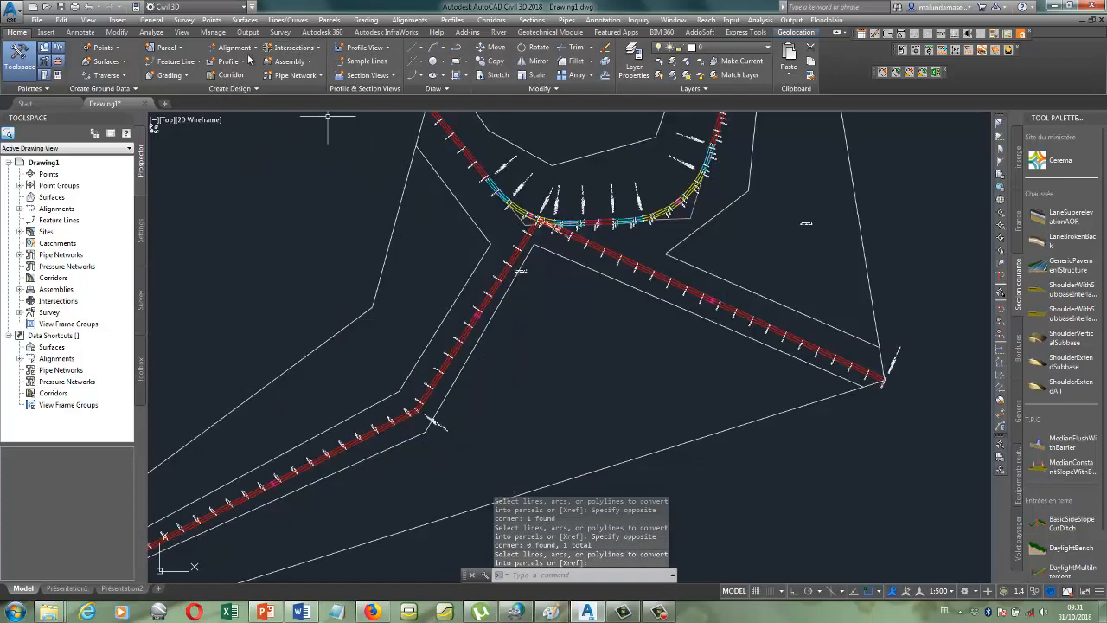
left_click(184, 47)
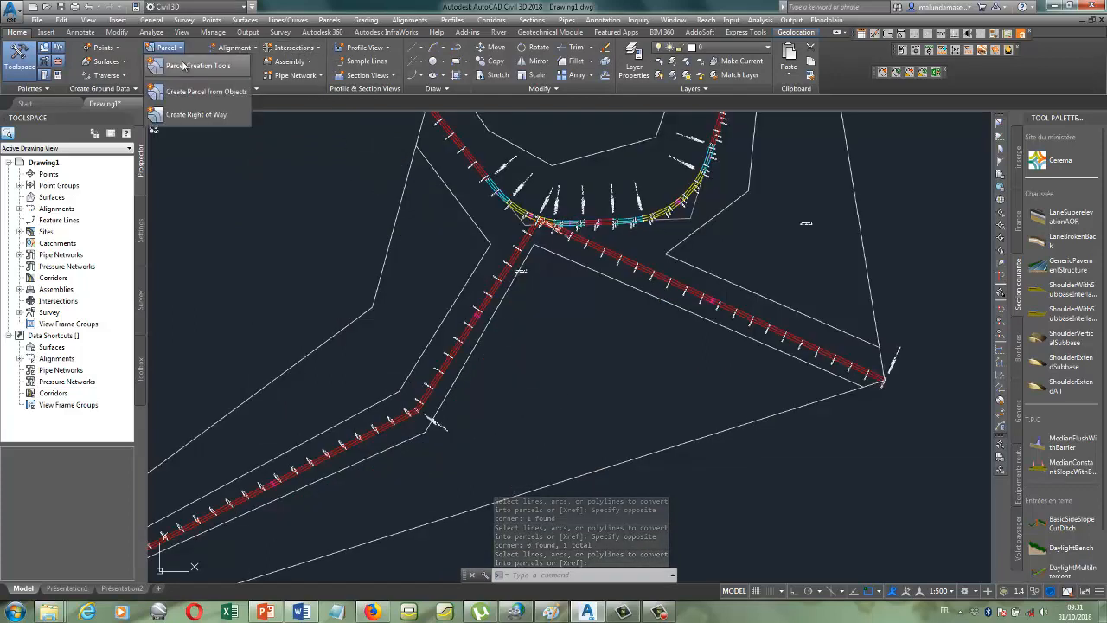
left_click(199, 66)
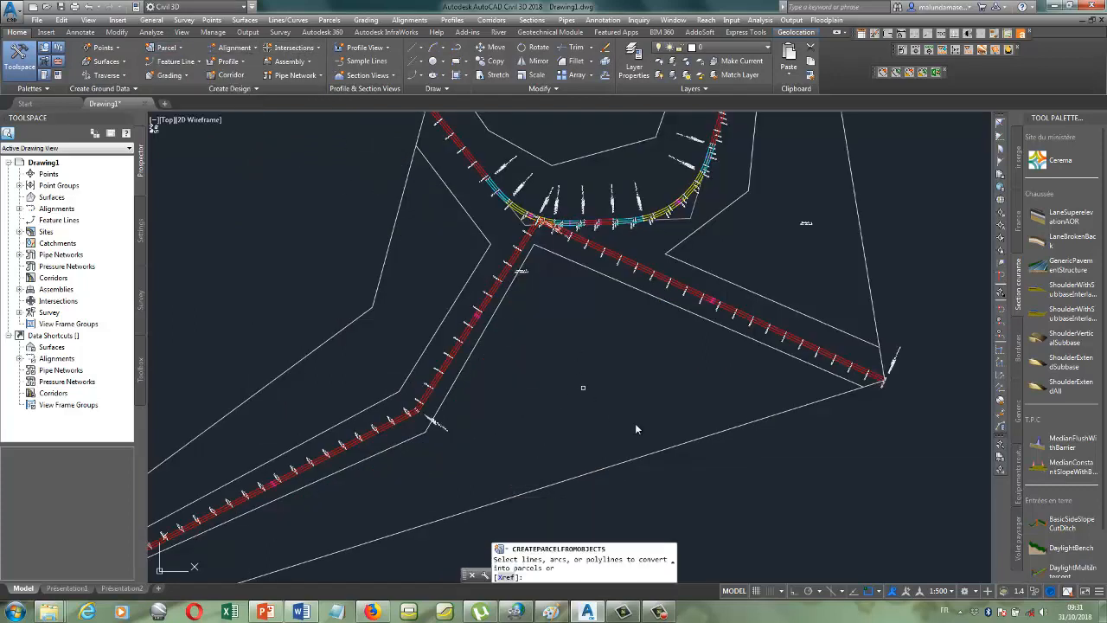
left_click(642, 282)
left_click(564, 360)
scroll(723, 379, "down", 4)
scroll(594, 353, "up", 2)
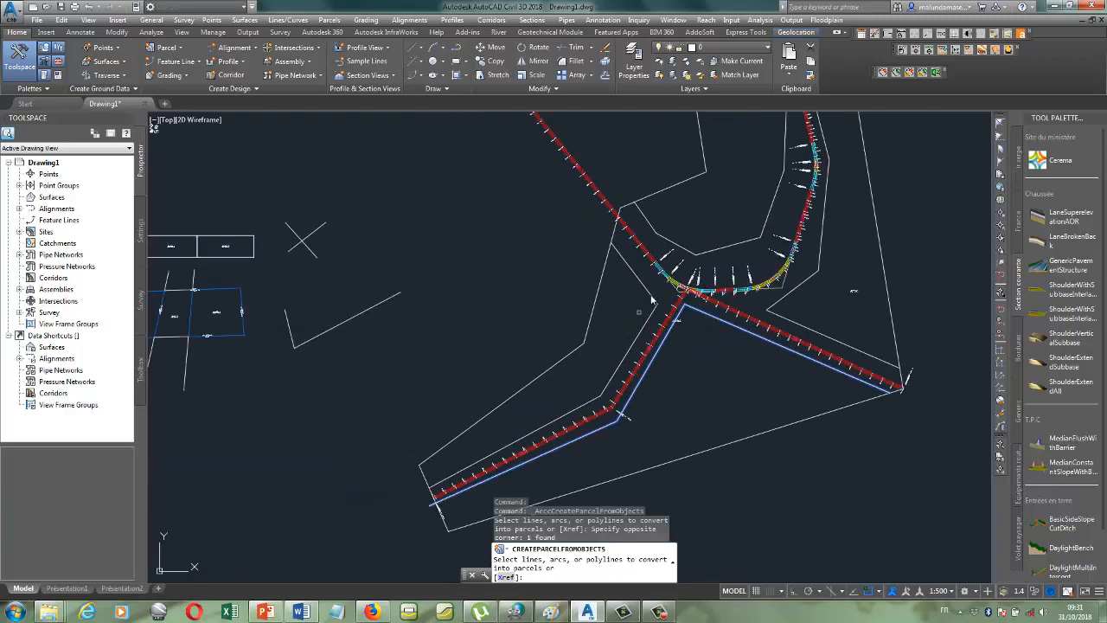
left_click(654, 288)
left_click(601, 334)
scroll(631, 346, "down", 2)
scroll(663, 307, "up", 2)
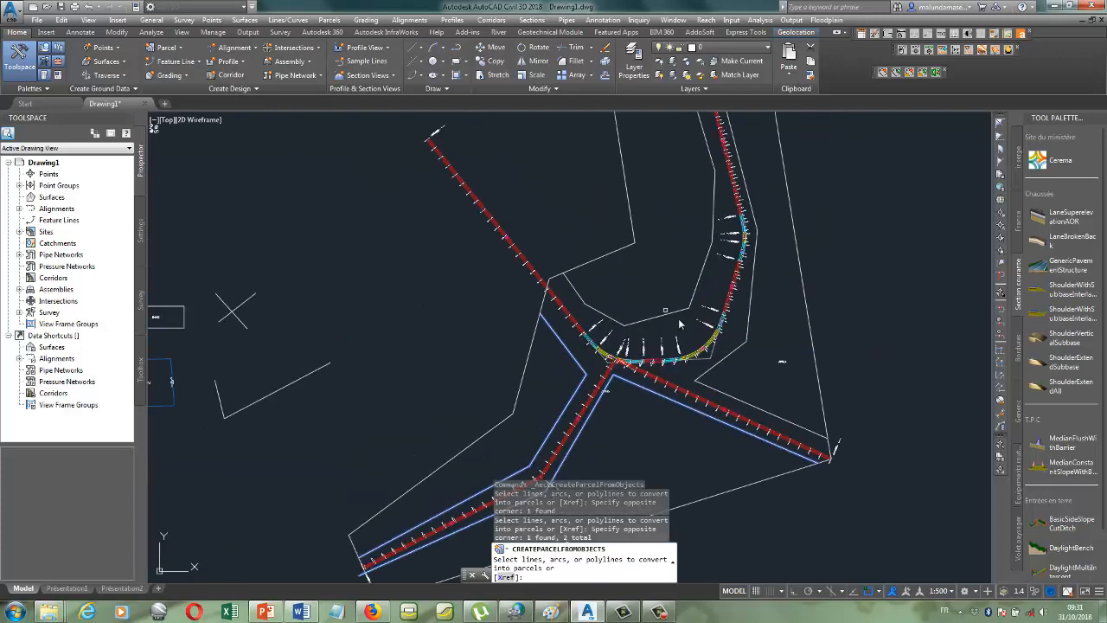
left_click(663, 307)
left_click(844, 314)
scroll(813, 351, "down", 2)
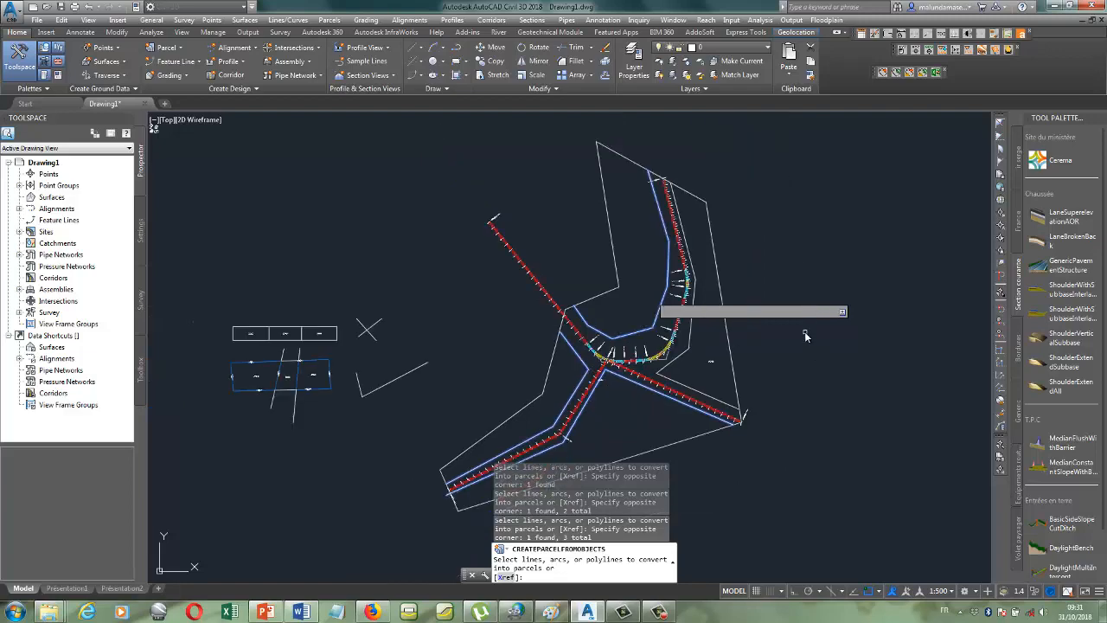
key("Return")
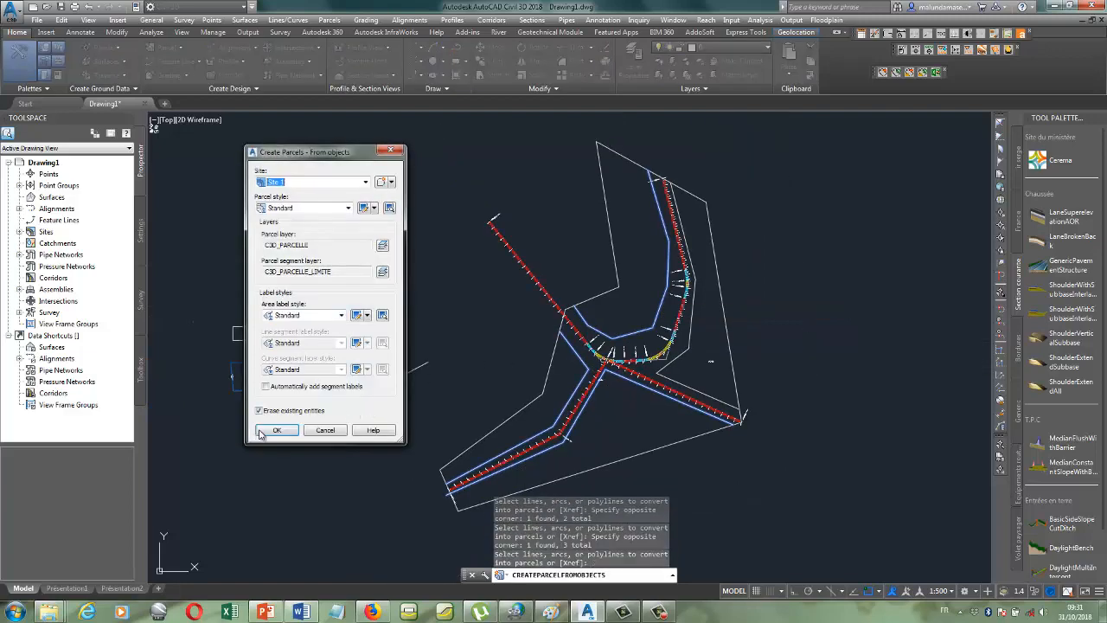
left_click(261, 432)
scroll(692, 406, "up", 5)
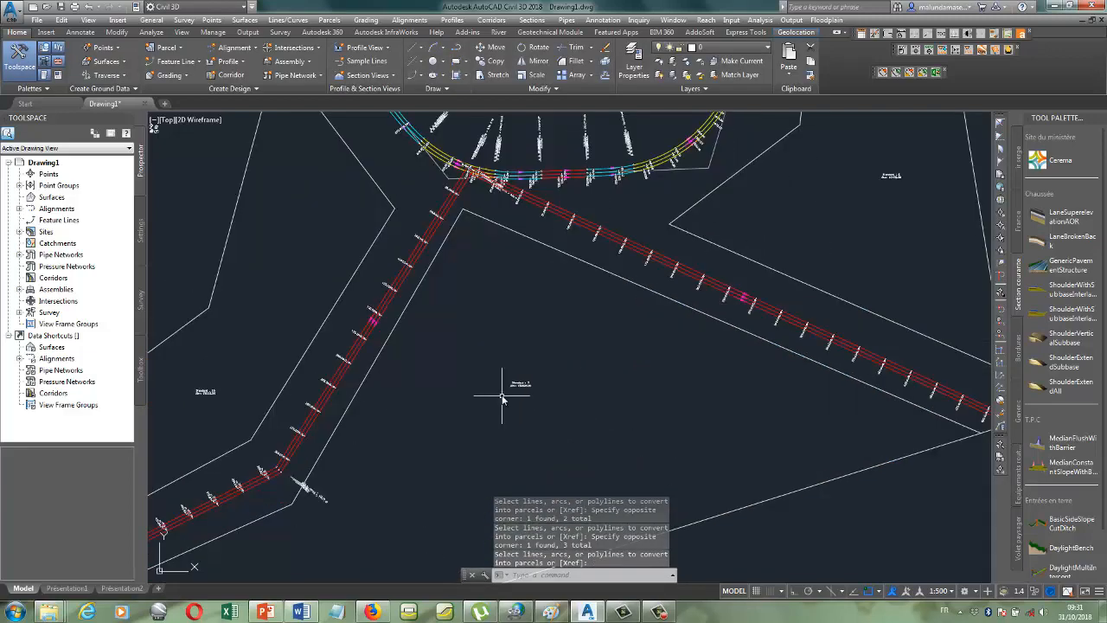
scroll(502, 396, "up", 3)
scroll(510, 446, "down", 6)
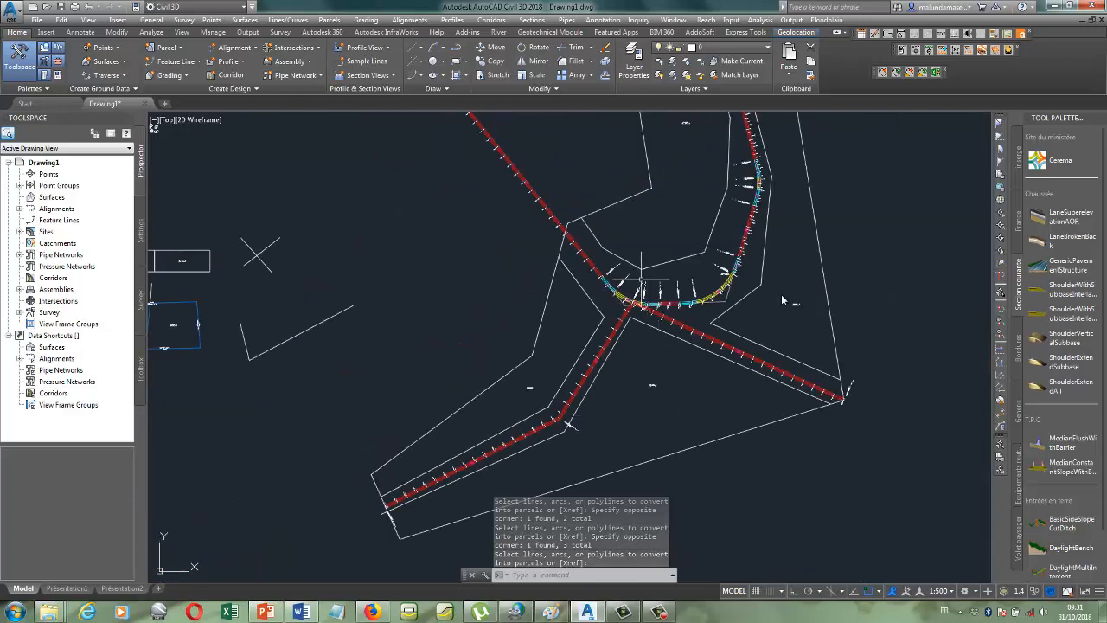
- Check the extents of the road parcel around the alignments and the parcel outside the curve by selecting each area label
scroll(781, 294, "up", 2)
scroll(690, 325, "down", 4)
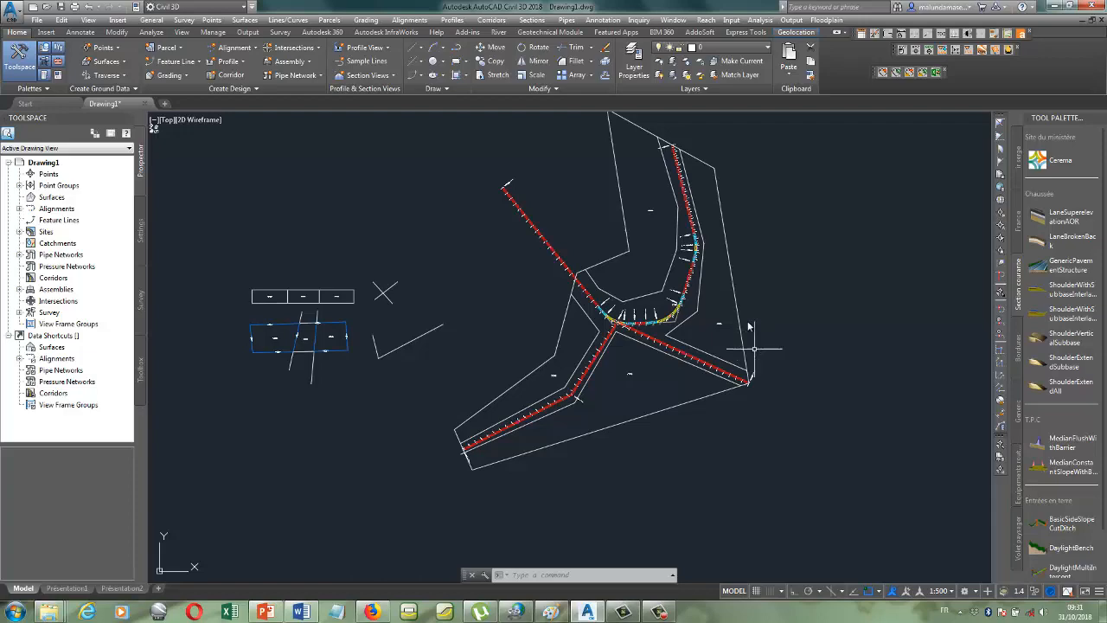
scroll(728, 267, "up", 2)
scroll(637, 337, "up", 3)
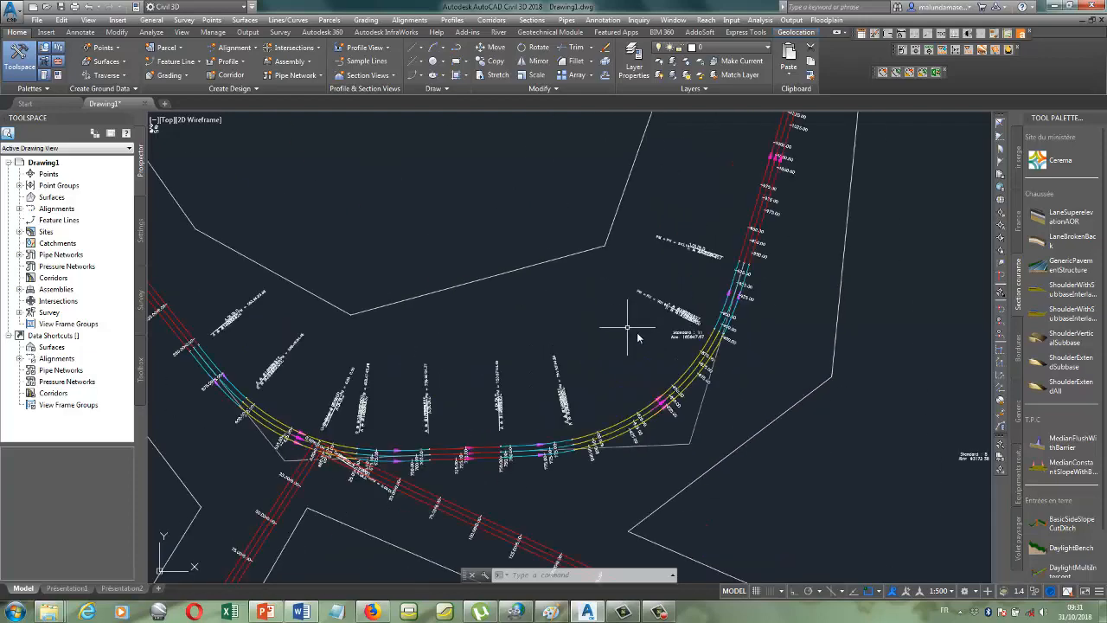
left_click(681, 340)
scroll(577, 325, "down", 3)
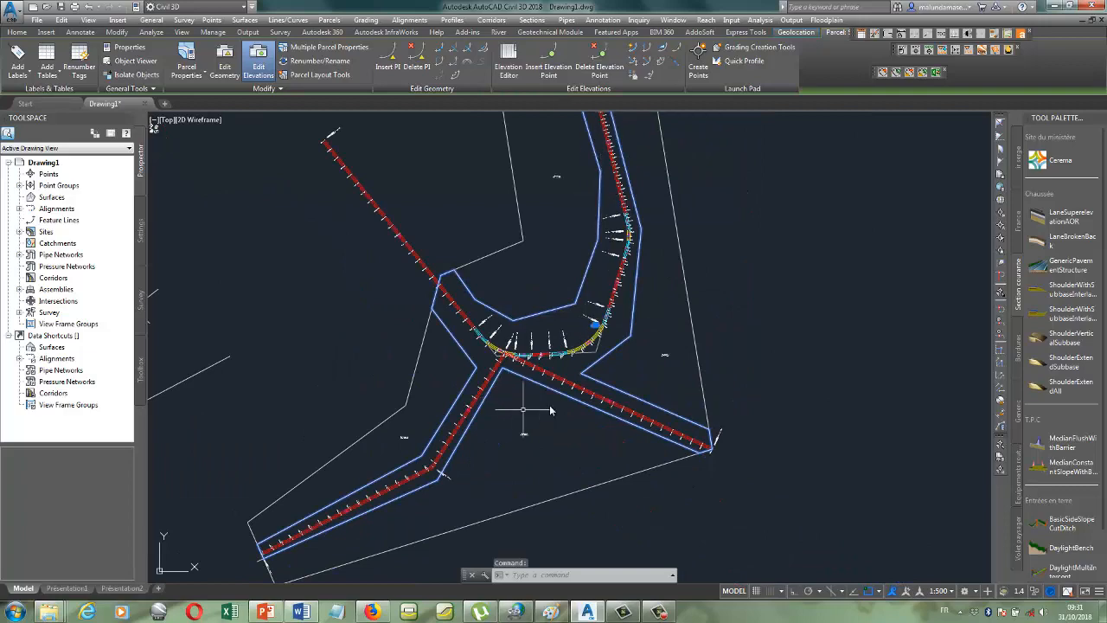
key("Escape")
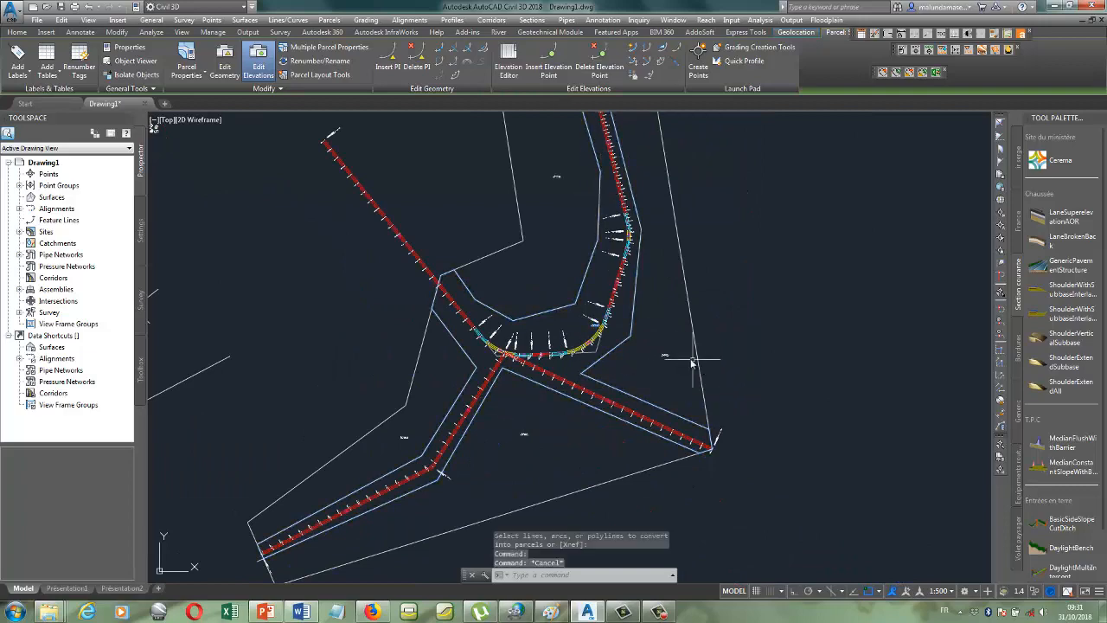
left_click(666, 355)
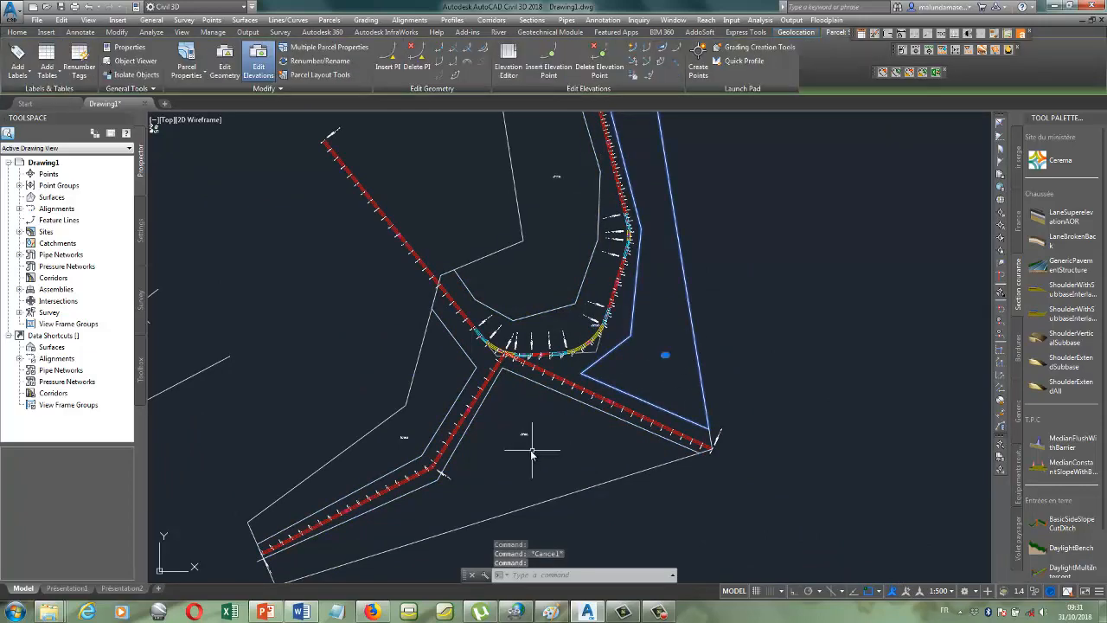
scroll(523, 450, "down", 2)
key("Escape")
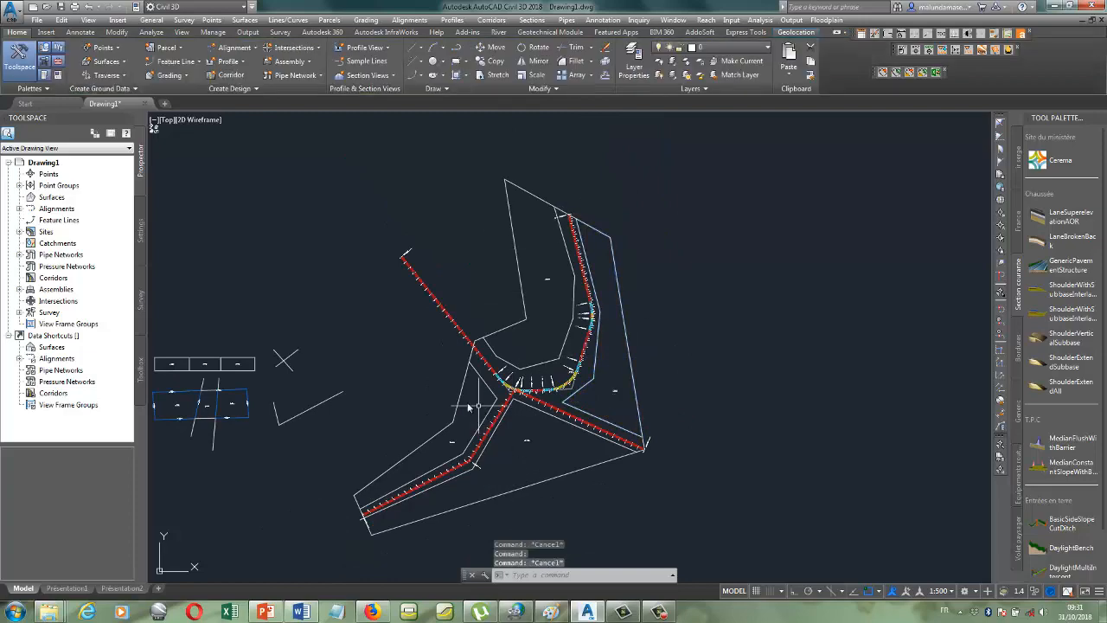
- Check the extents of the parcels above the bent alignment, inside the curve, and between the bent and straight alignments
scroll(451, 443, "up", 2)
left_click(460, 441)
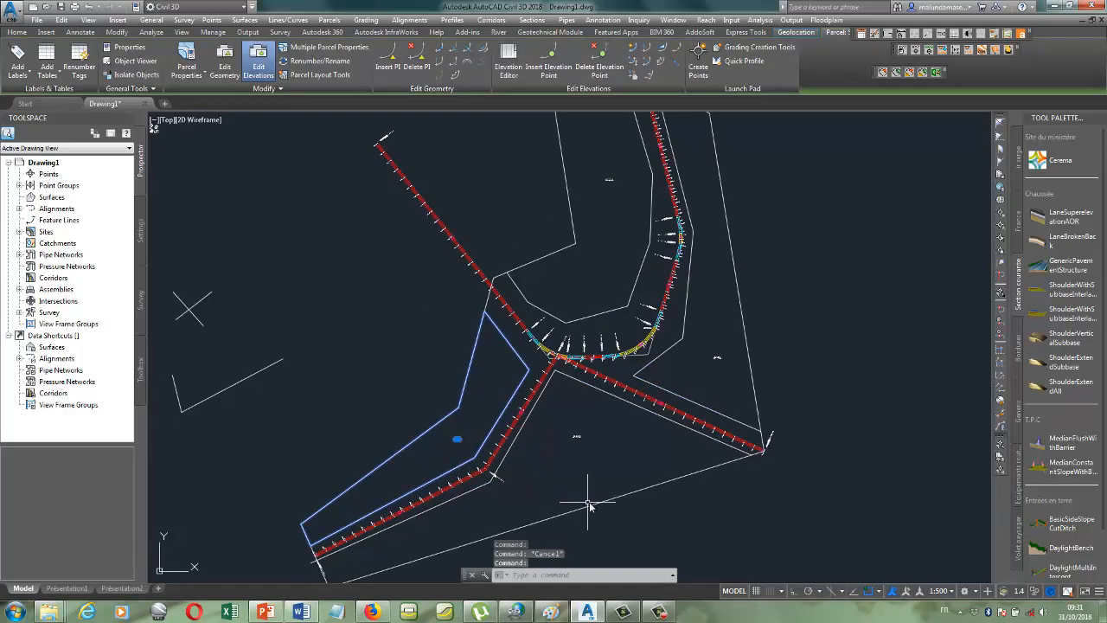
key("Escape")
left_click(607, 180)
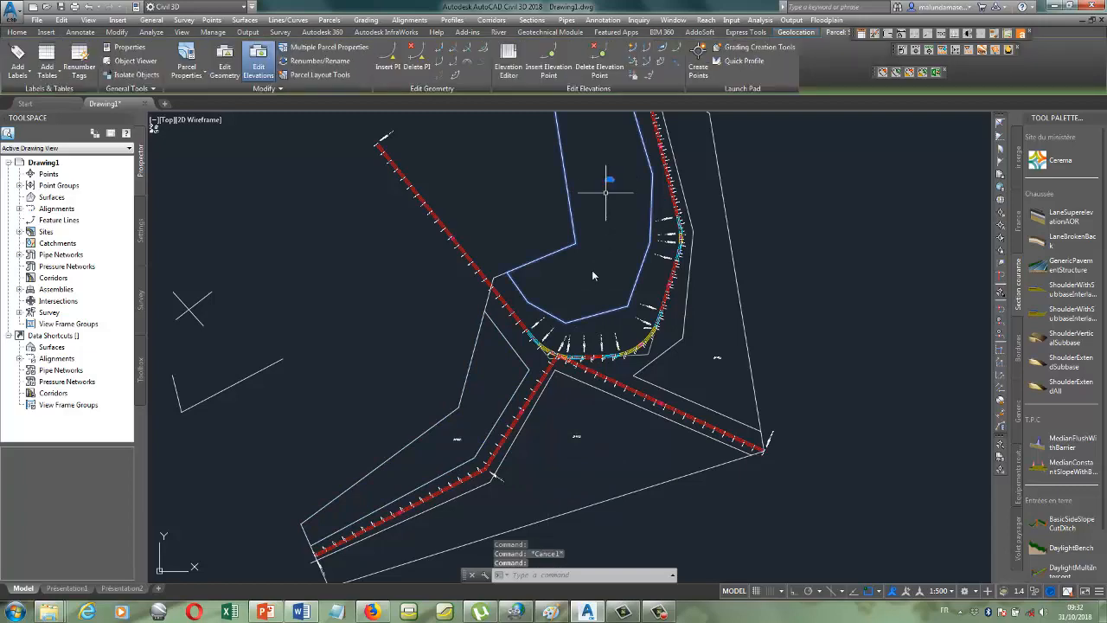
scroll(555, 378, "down", 2)
key("Escape")
scroll(558, 428, "up", 4)
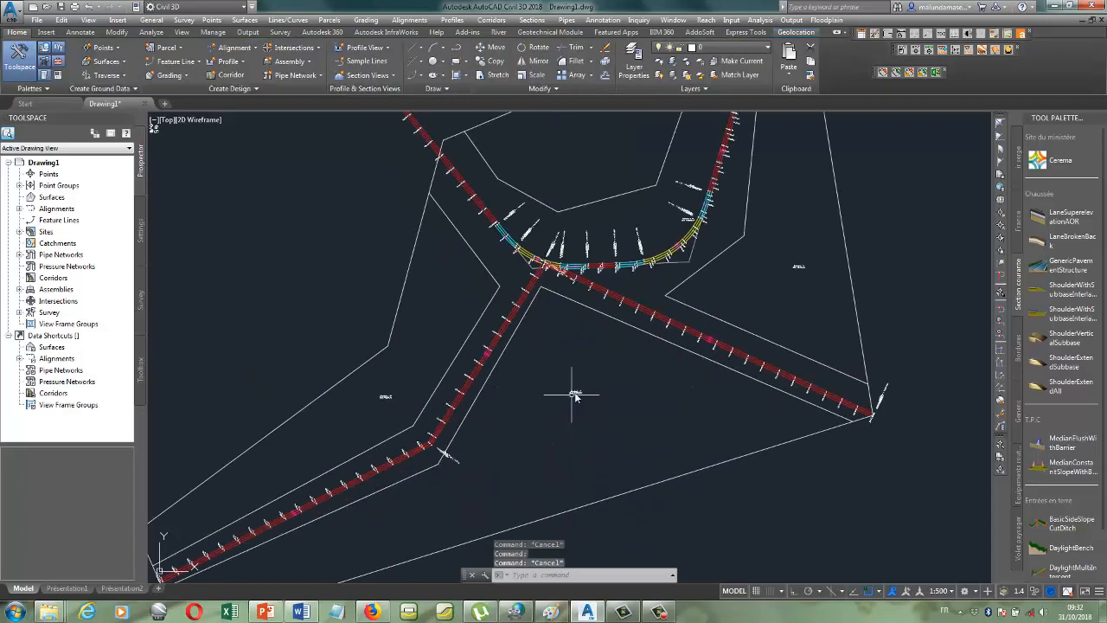
left_click(575, 396)
key("Escape")
scroll(761, 411, "down", 4)
scroll(759, 414, "up", 4)
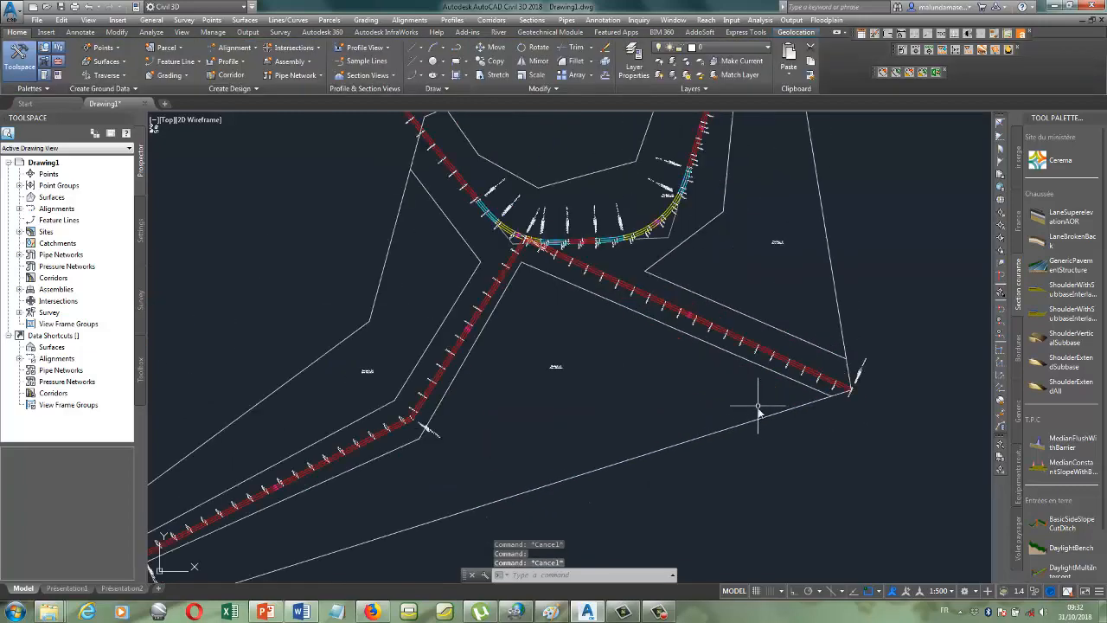
- Examine the parcel boundaries along the bent alignment, at the outline's lower-left edge and around the junction of the alignments
scroll(789, 386, "down", 2)
scroll(317, 514, "up", 5)
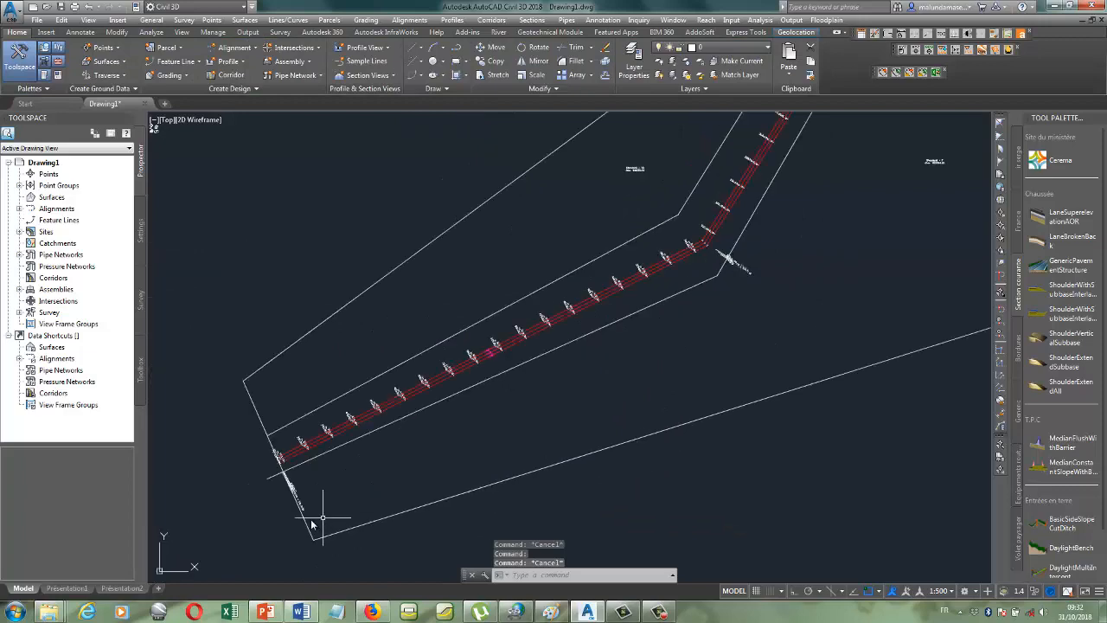
scroll(291, 477, "down", 2)
scroll(502, 467, "down", 3)
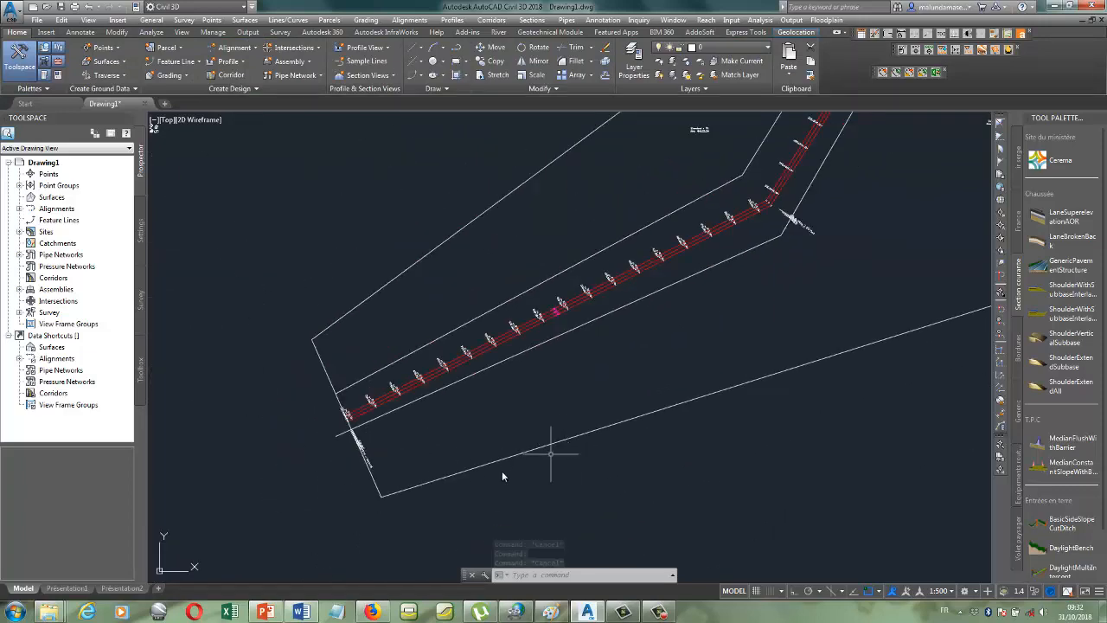
scroll(679, 320, "up", 3)
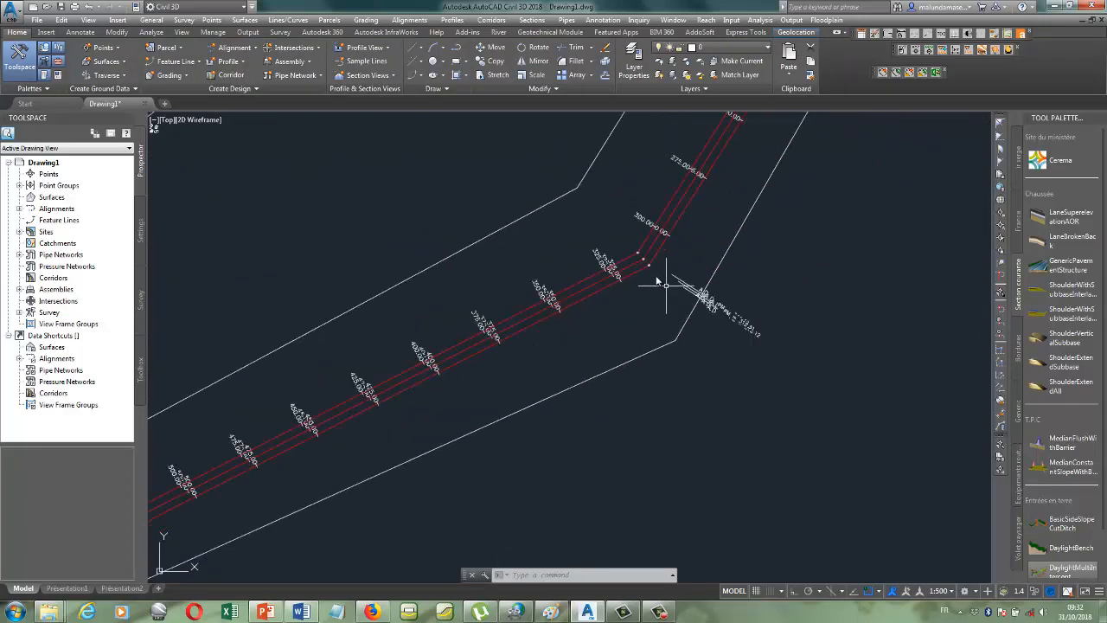
scroll(583, 358, "down", 2)
scroll(511, 394, "down", 3)
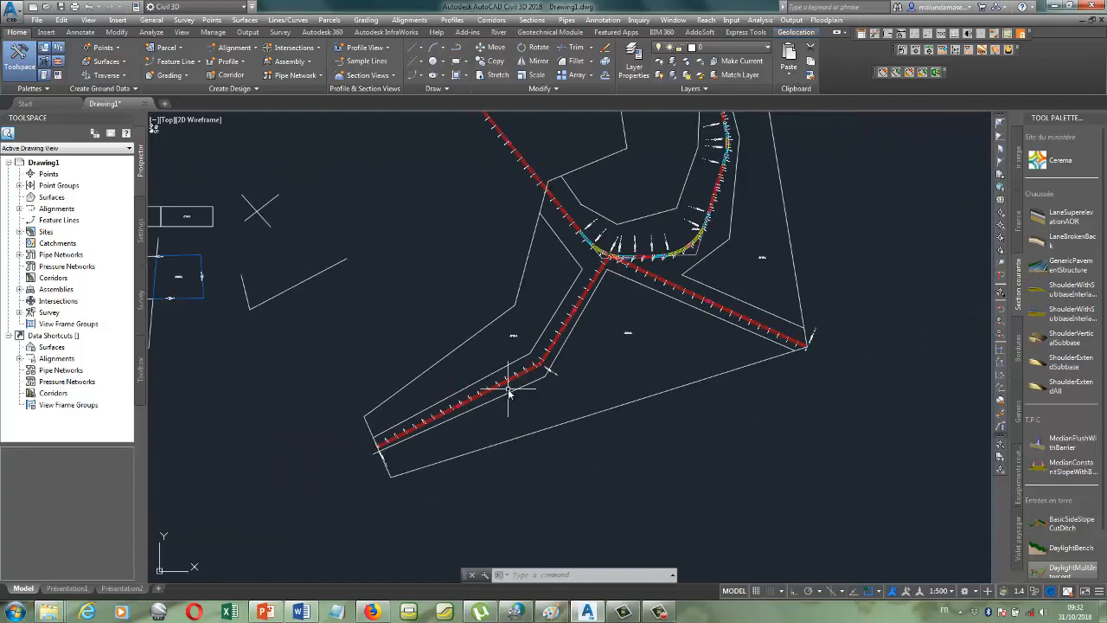
scroll(661, 263, "up", 4)
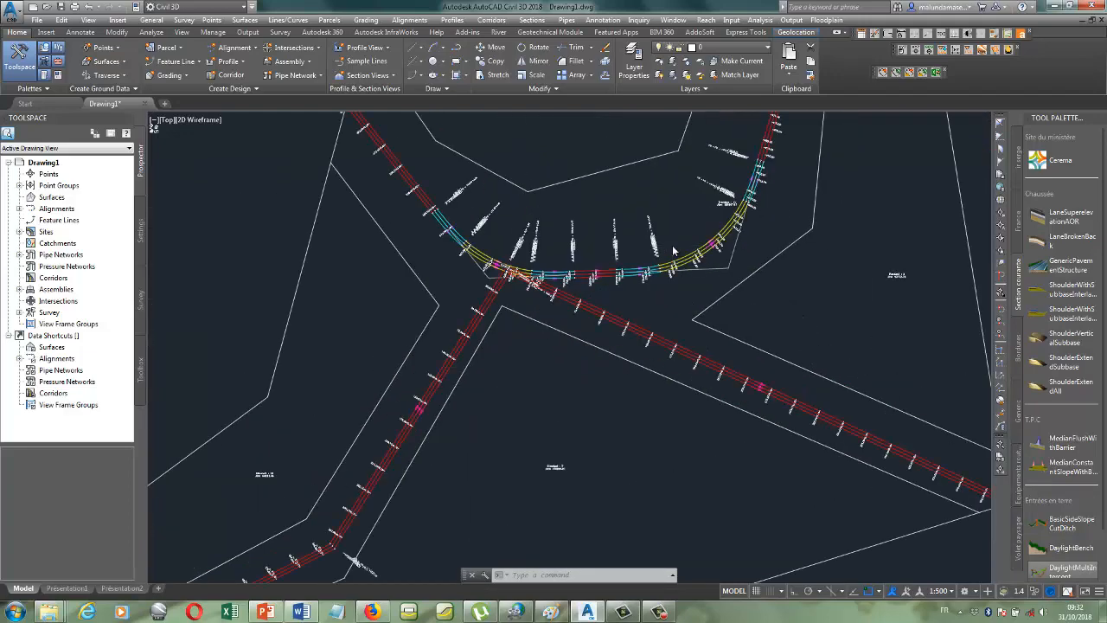
scroll(704, 316, "down", 4)
scroll(579, 421, "up", 2)
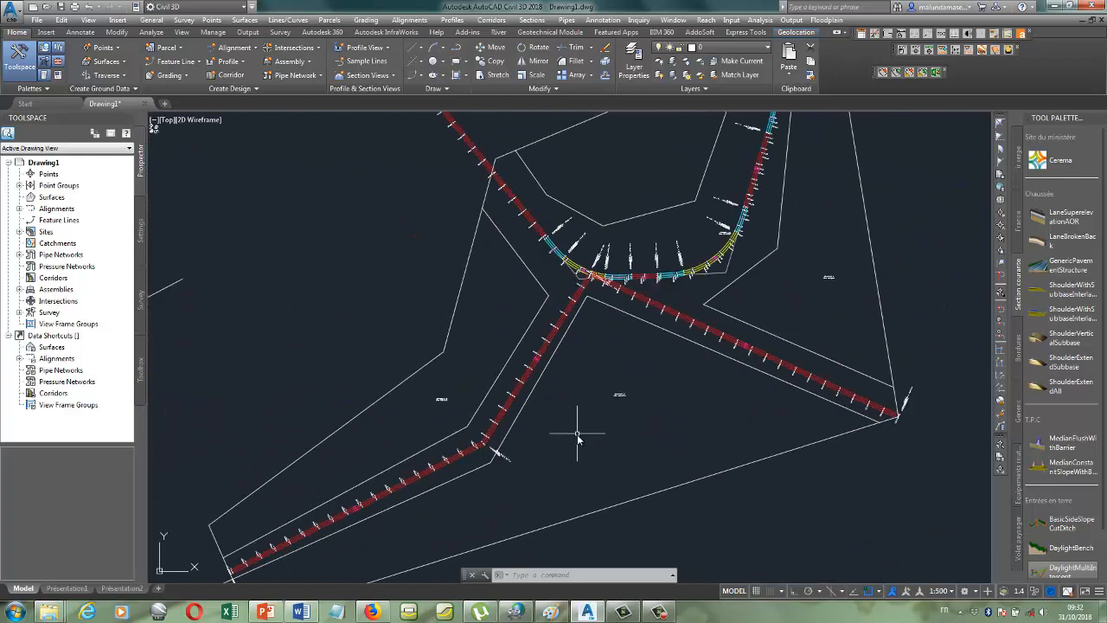
- Open the parcel creation tools with the sizing parameters expanded, placed clear of the parcels around the bent alignment
left_click(182, 50)
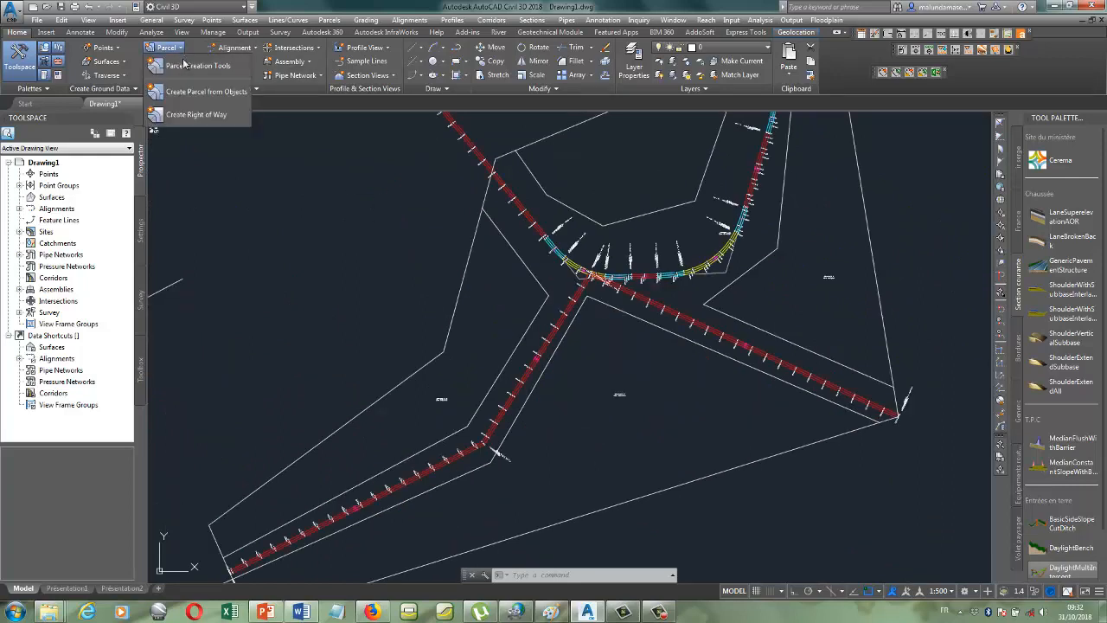
left_click(185, 63)
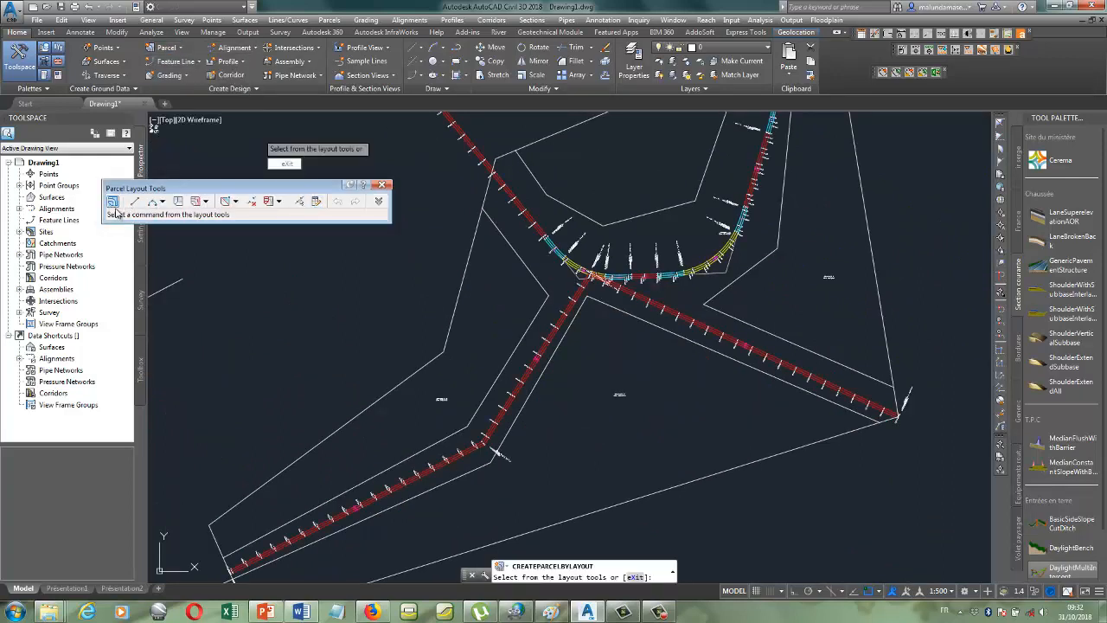
left_click(378, 202)
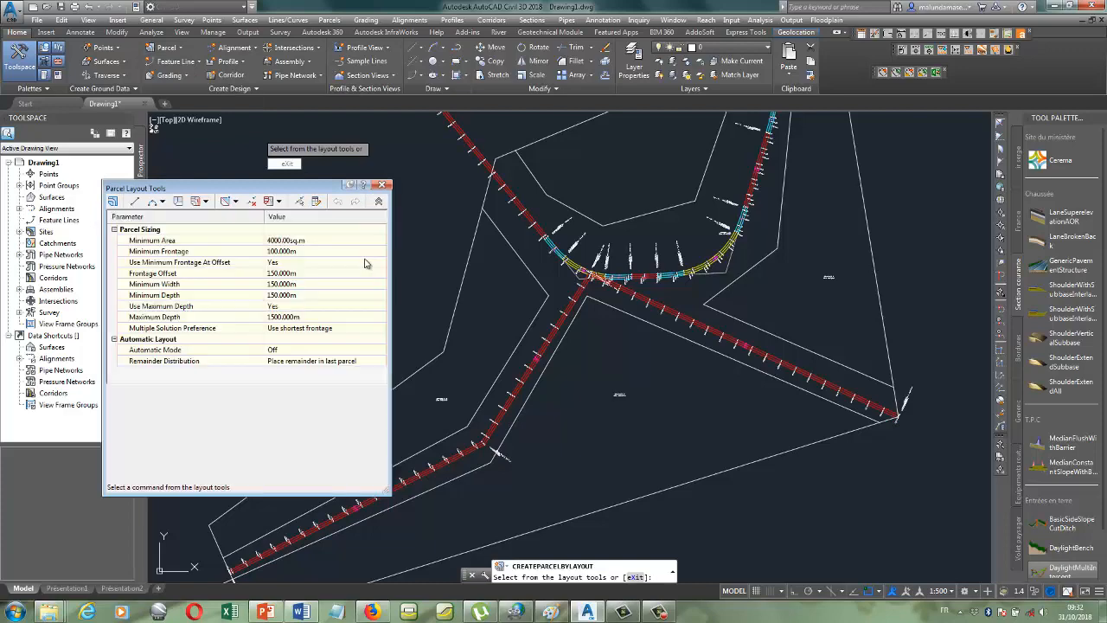
left_click_drag(258, 188, 284, 120)
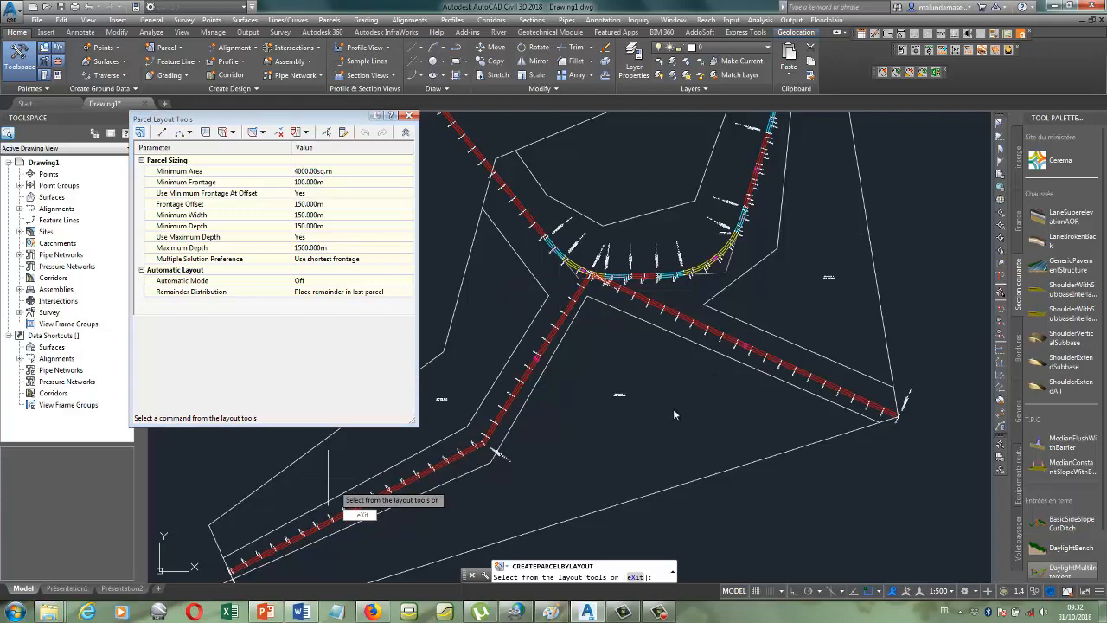
middle_click_drag(757, 313, 862, 255)
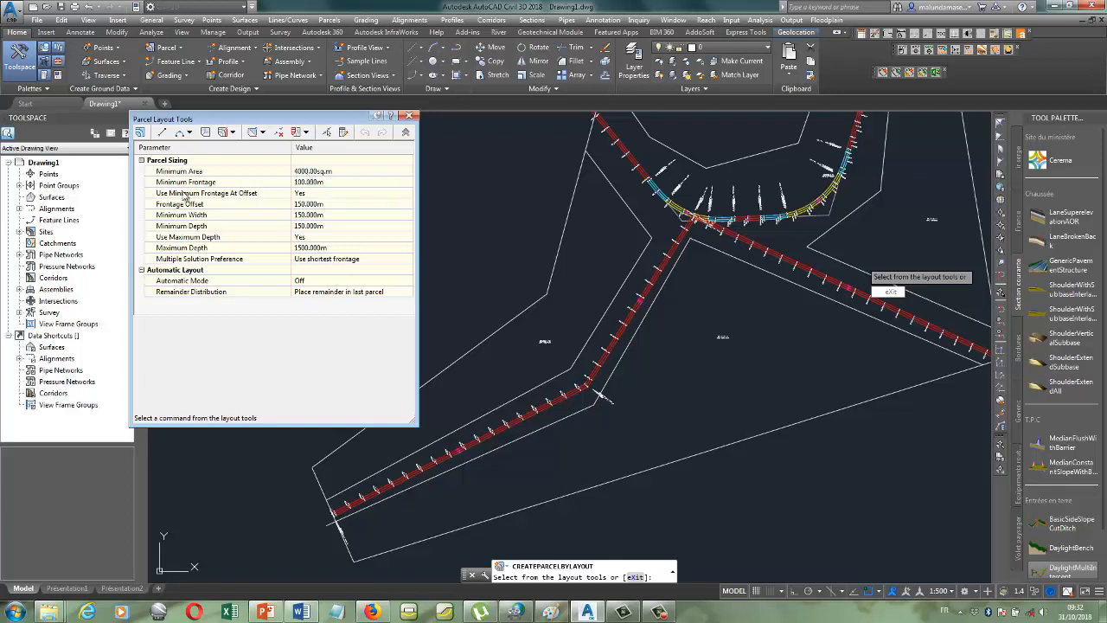
- Review the minimum area and frontage parameters, and set the minimum parcel area to 1000 sq.m
left_click(310, 171)
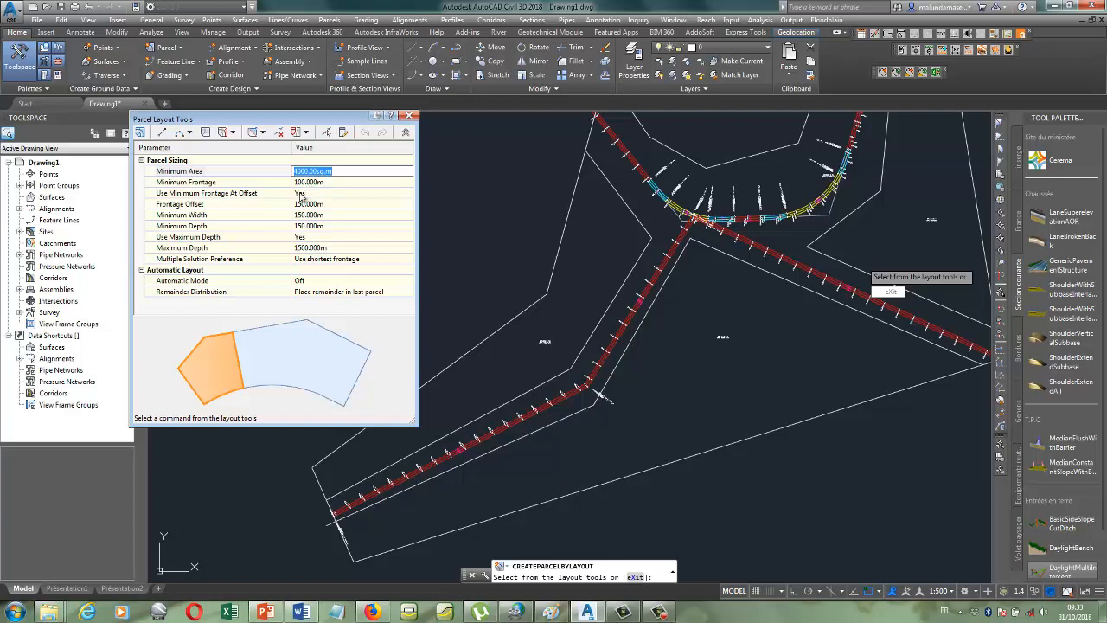
left_click(308, 183)
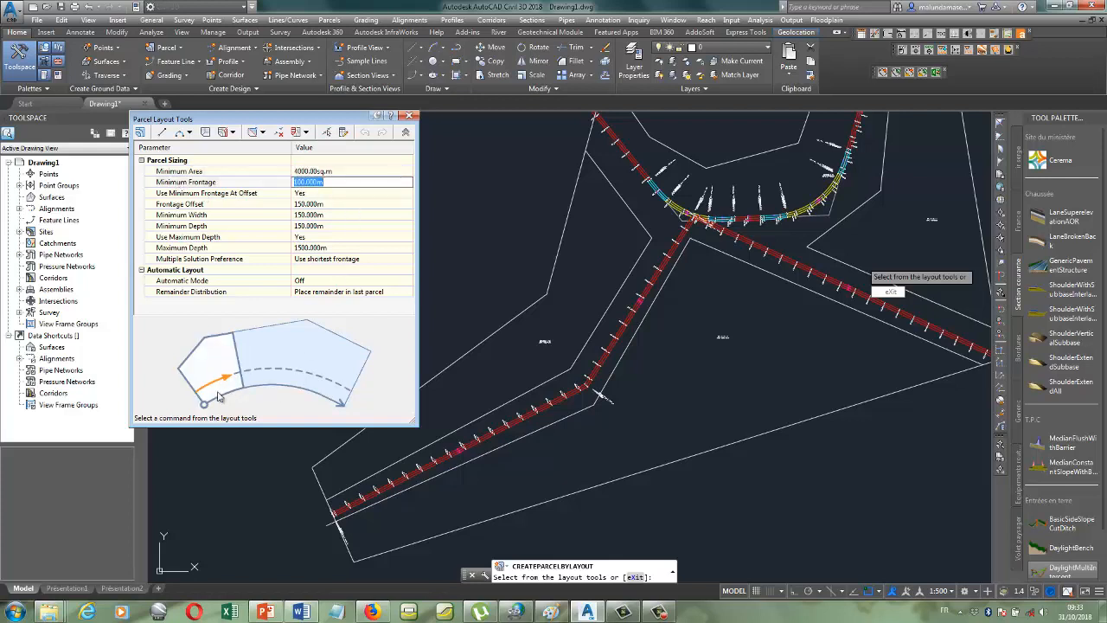
left_click(313, 194)
left_click(307, 171)
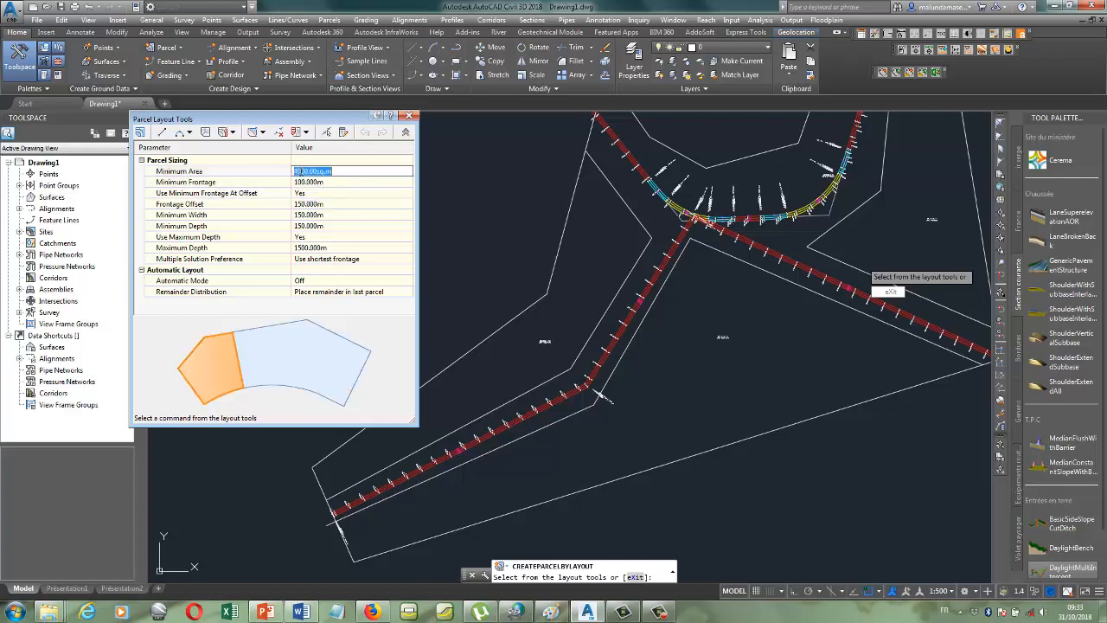
left_click(297, 171)
key("BackSpace")
type("1")
- Keep the minimum frontage at 100 m and set the frontage offset to 100 m
left_click(330, 183)
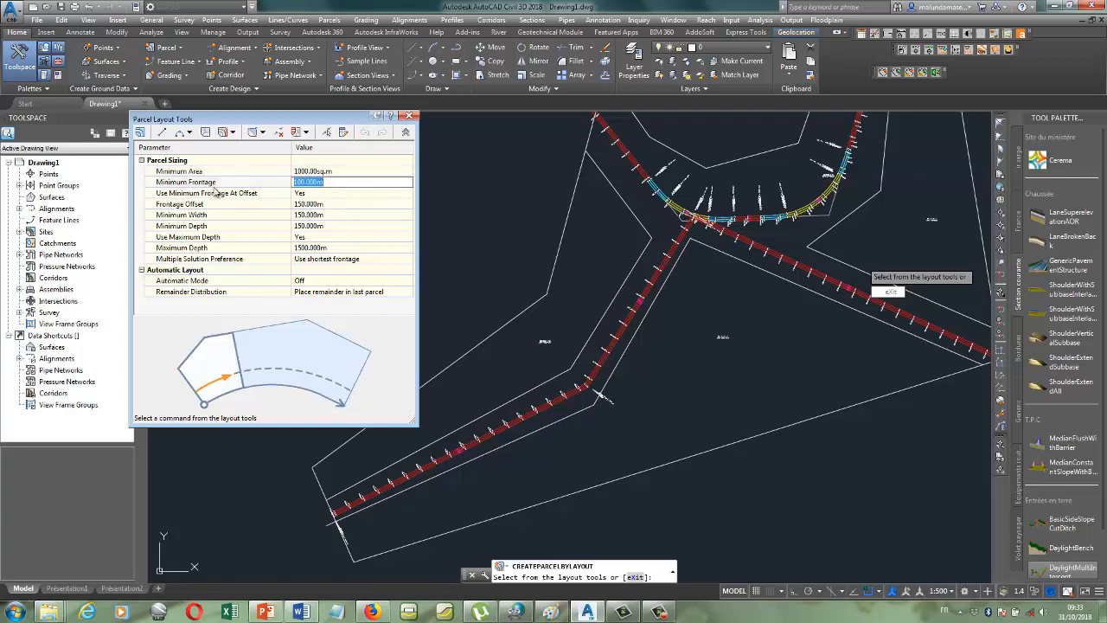
left_click(313, 204)
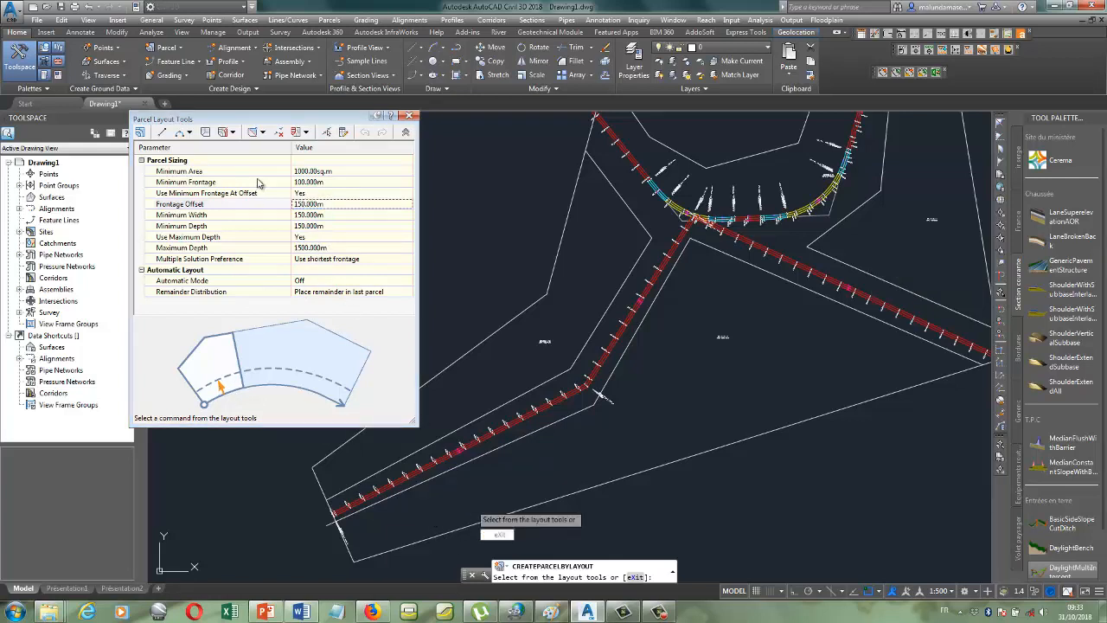
left_click(305, 204)
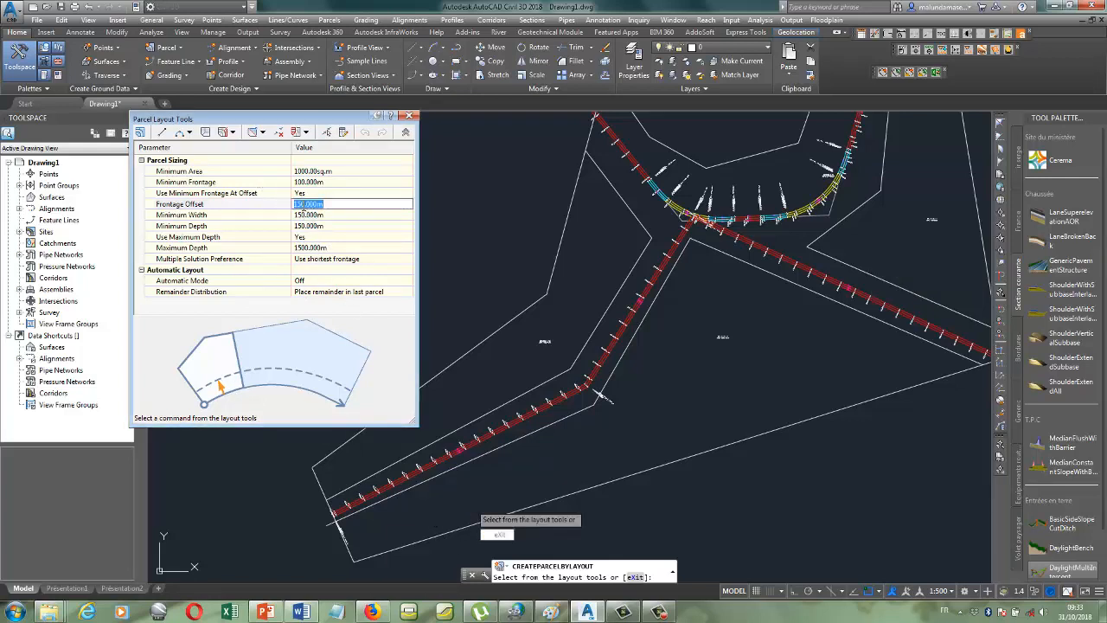
left_click(301, 204)
type("0")
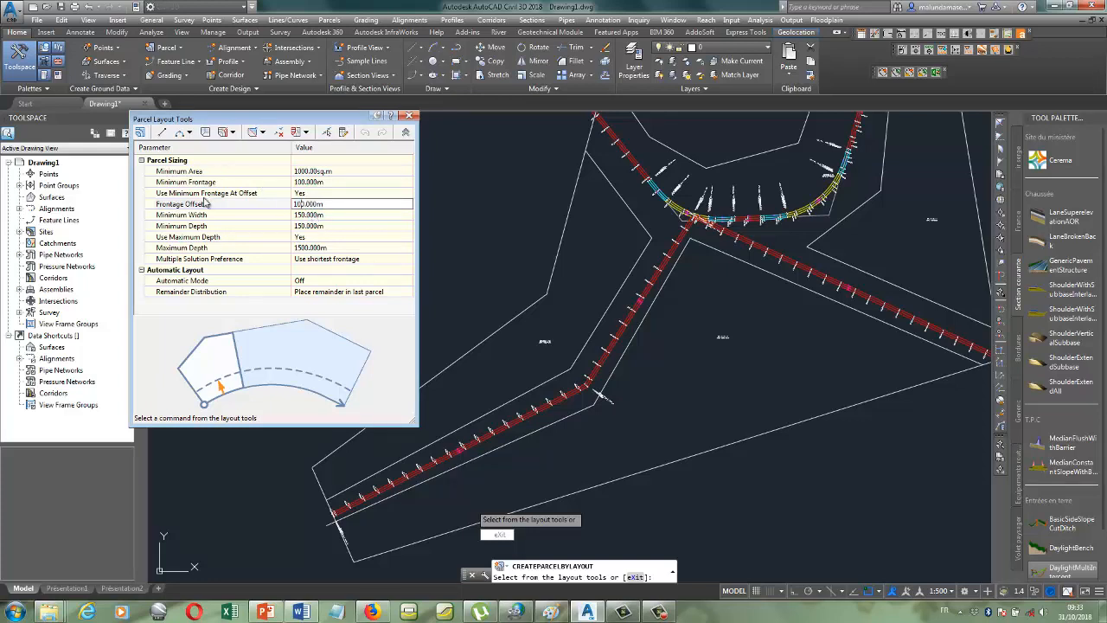
- Set the minimum parcel width to 100 m
left_click(303, 214)
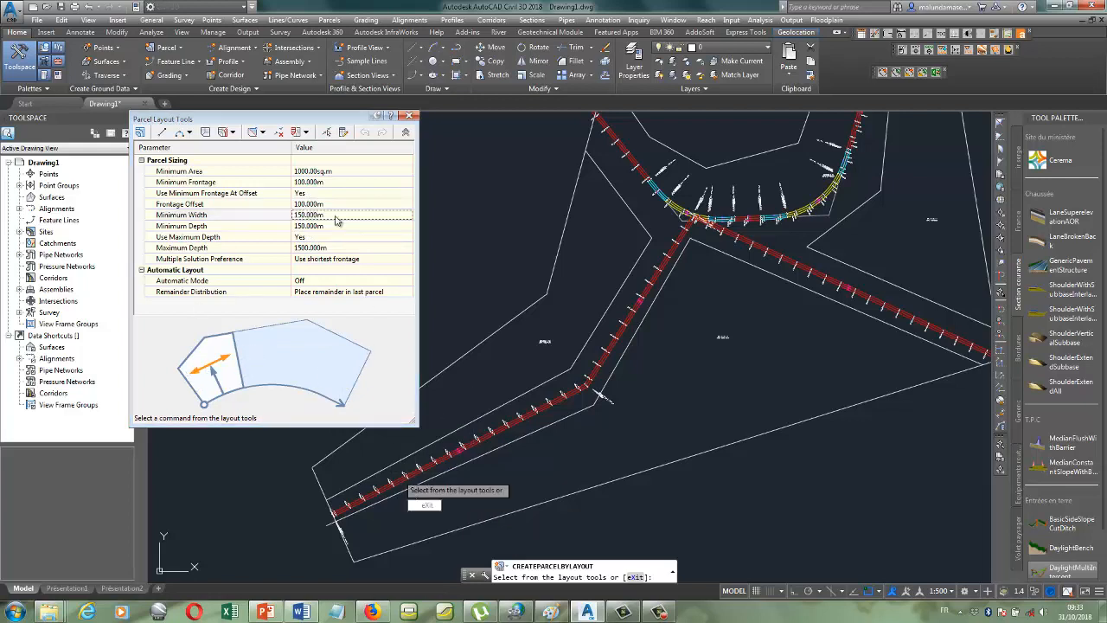
left_click(308, 215)
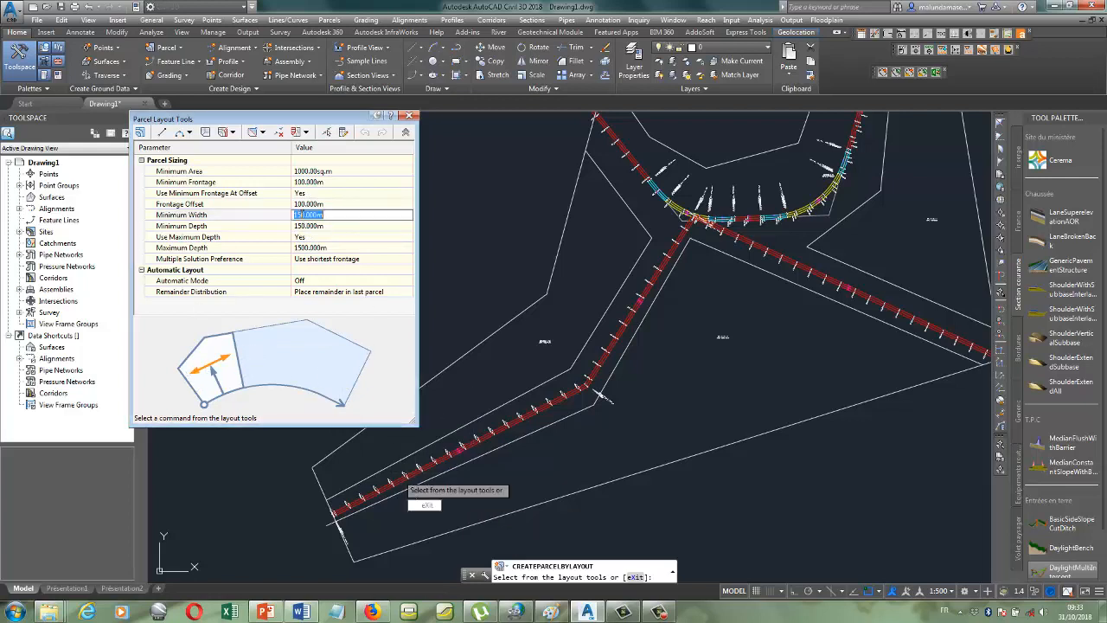
left_click(300, 215)
key("BackSpace")
type("0")
- Open the minimum parcel depth for editing
left_click(306, 227)
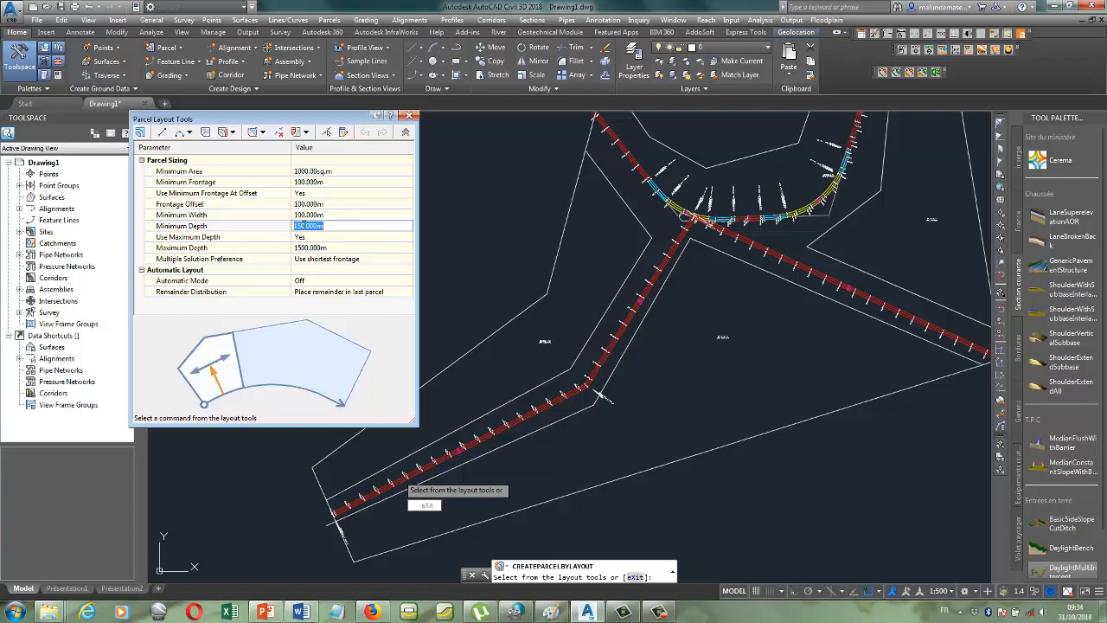
- Set the parcel sizing to a minimum depth of 100 m and a minimum area of 4000 sq.m
left_click(300, 226)
left_click(302, 171)
left_click(296, 171)
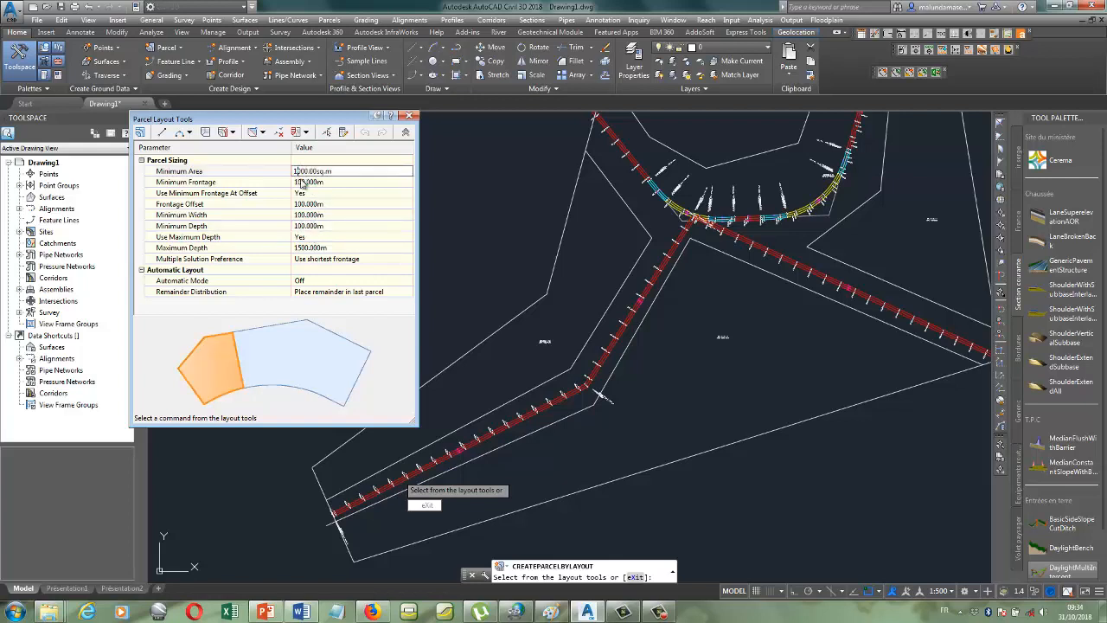
key("BackSpace")
type("4")
left_click(308, 248)
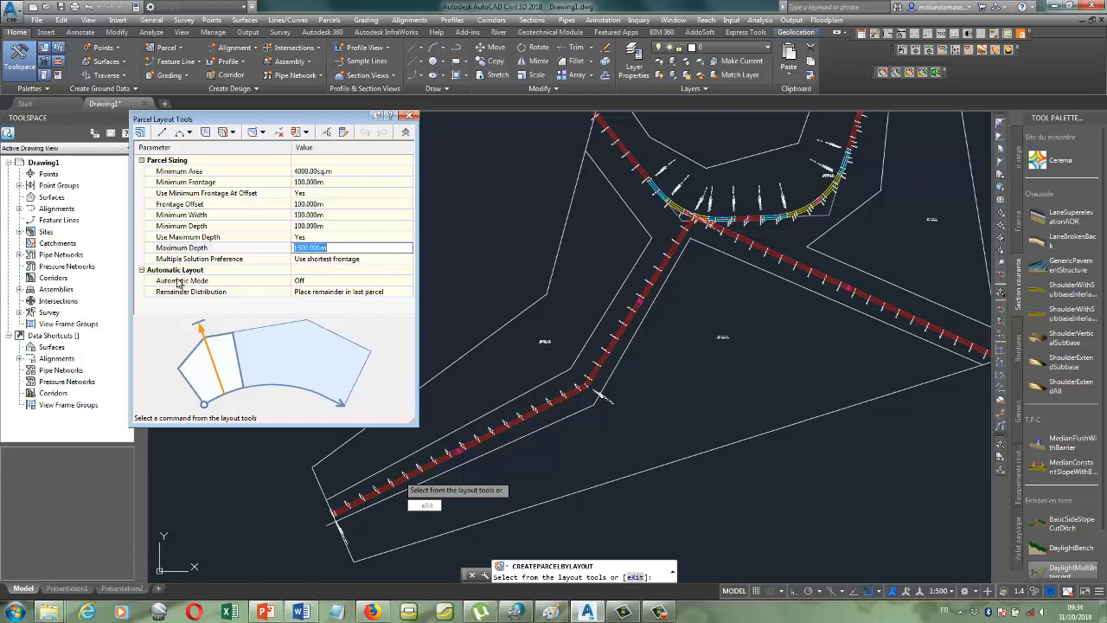
- Turn on automatic layout mode with the remainder placed in the last parcel, and exit the parcel layout command
left_click(303, 282)
left_click(310, 283)
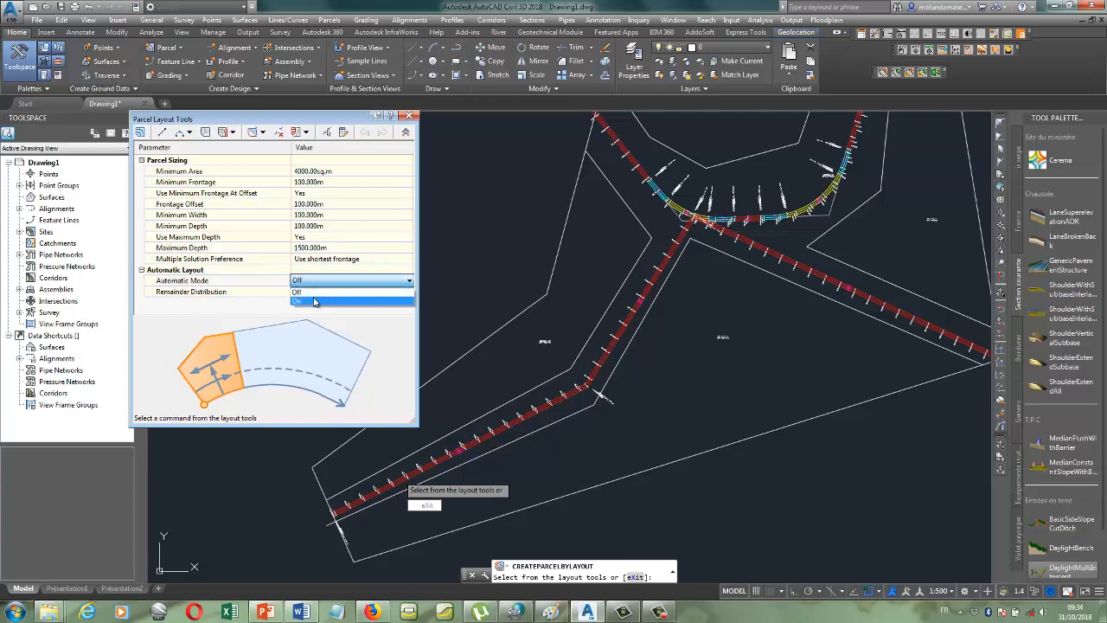
left_click(314, 301)
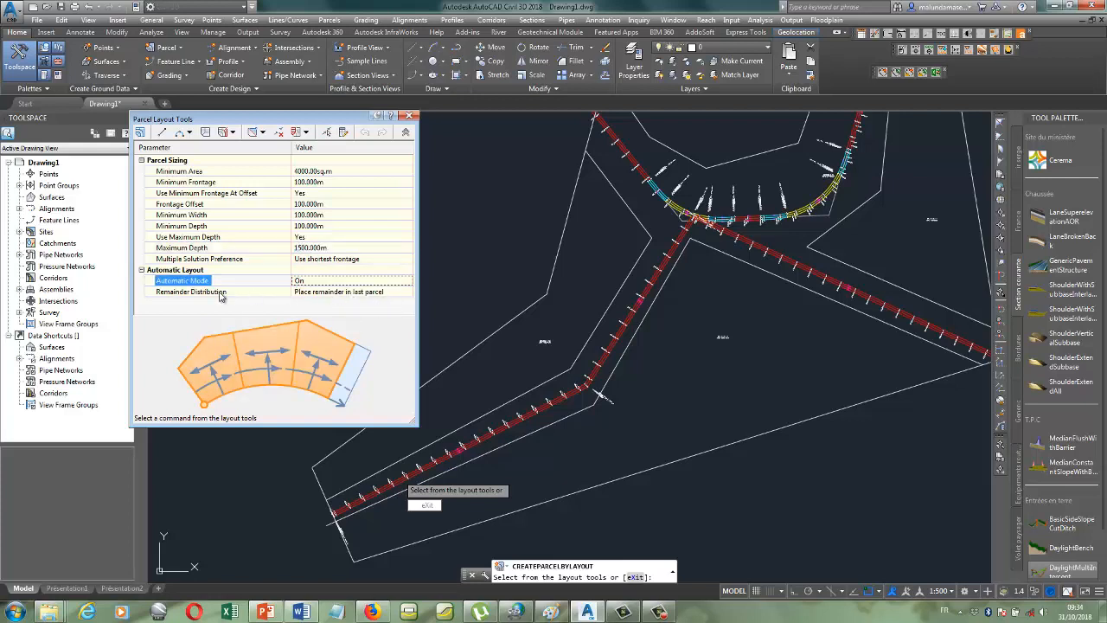
left_click(400, 296)
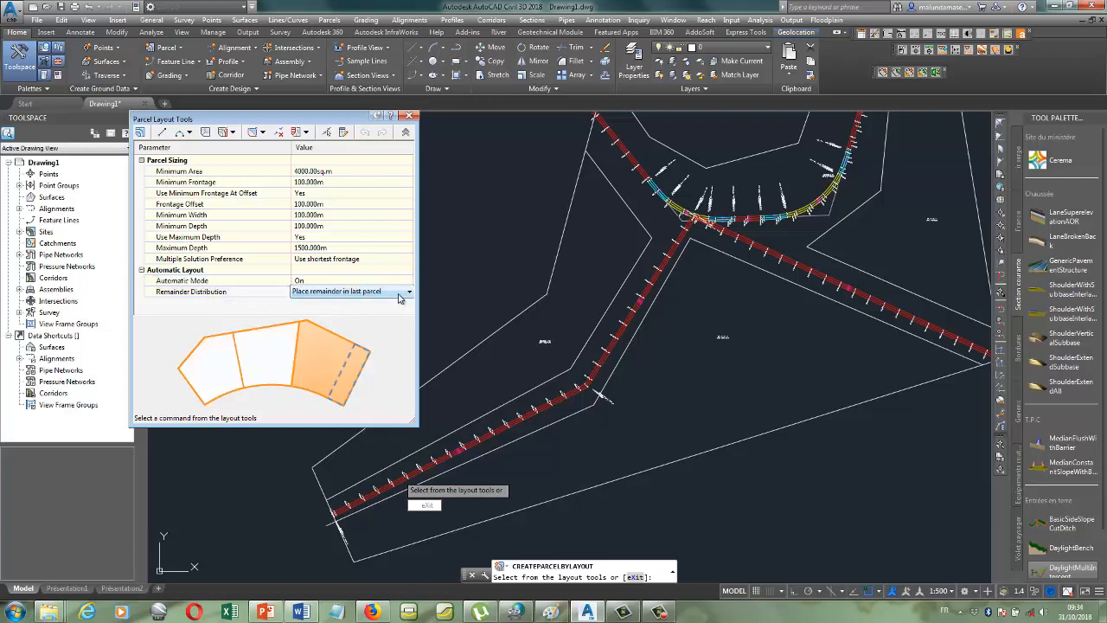
left_click(405, 295)
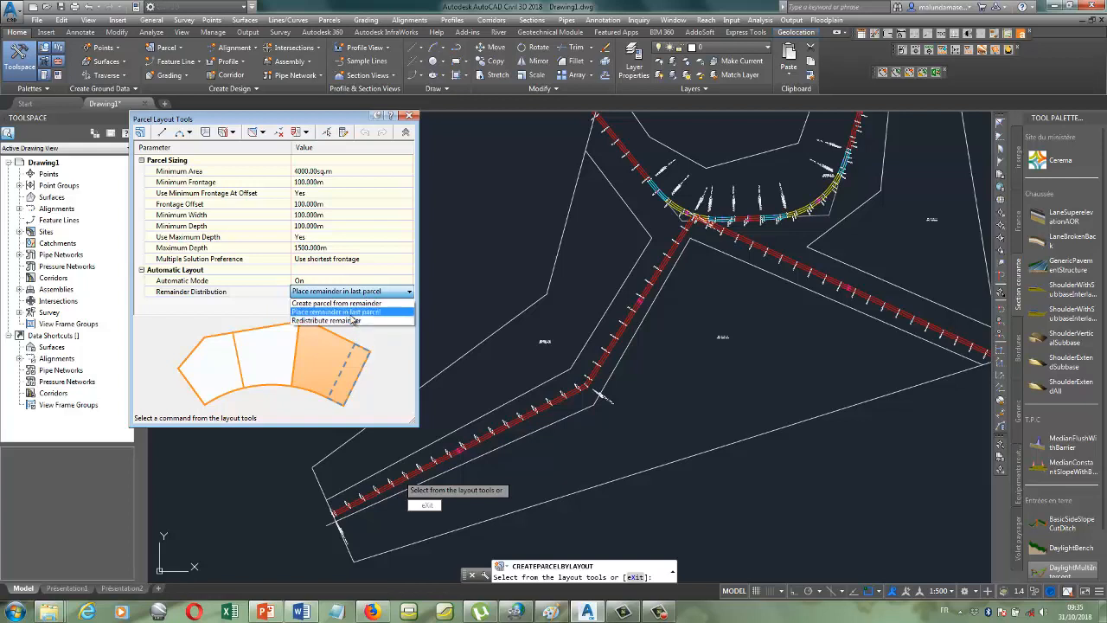
left_click(352, 313)
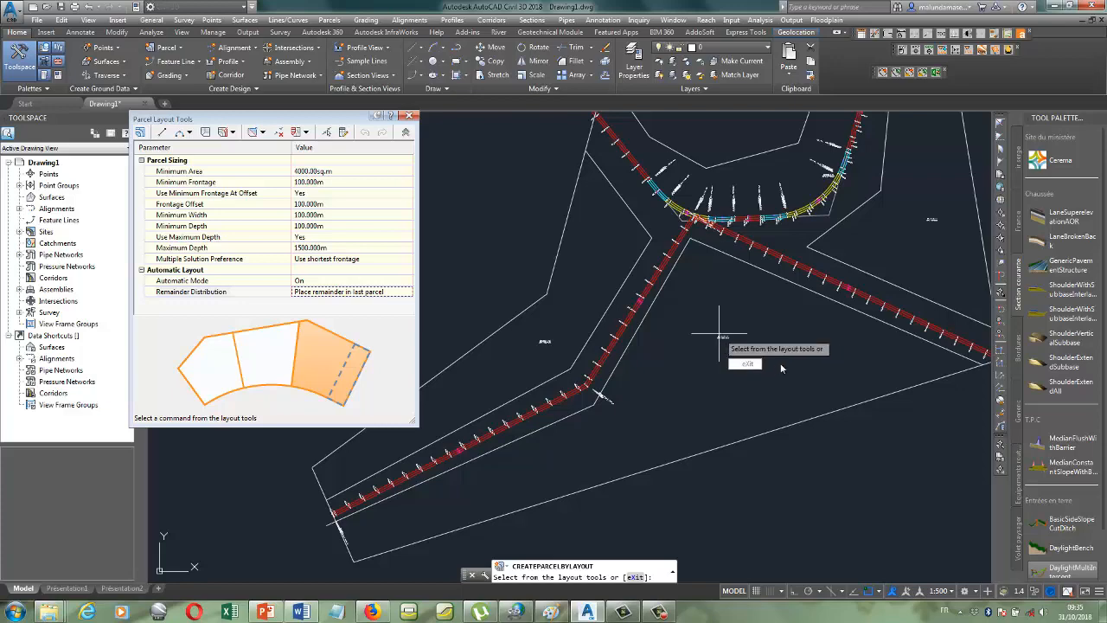
key("Escape")
- Check the composition properties of the large parcel south of the road junction and clear the selection
middle_click_drag(719, 320, 617, 379)
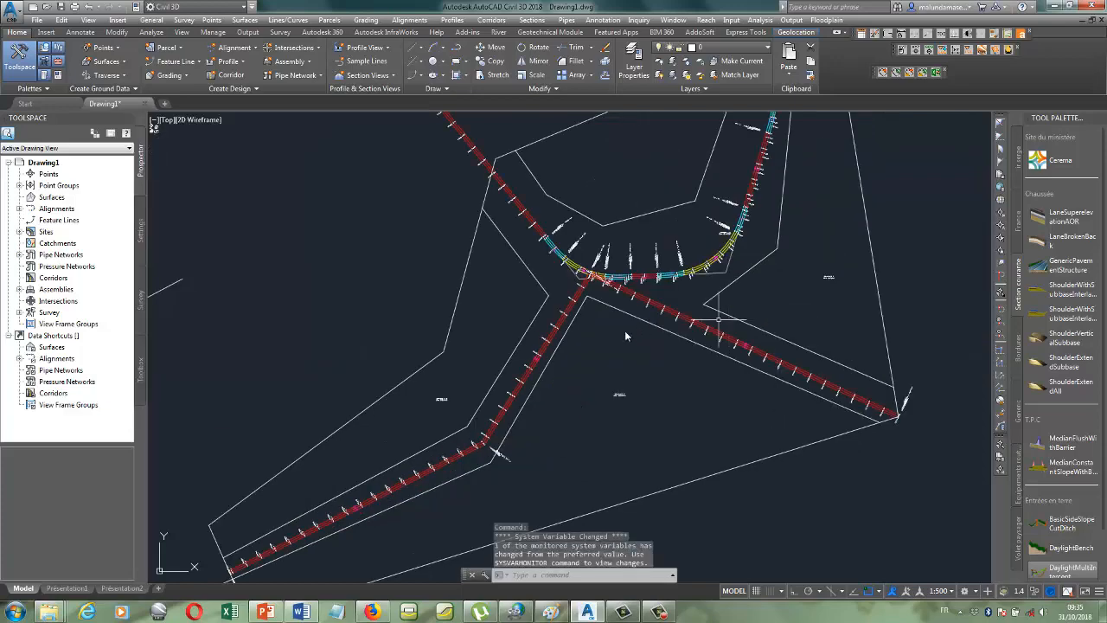
left_click(619, 396)
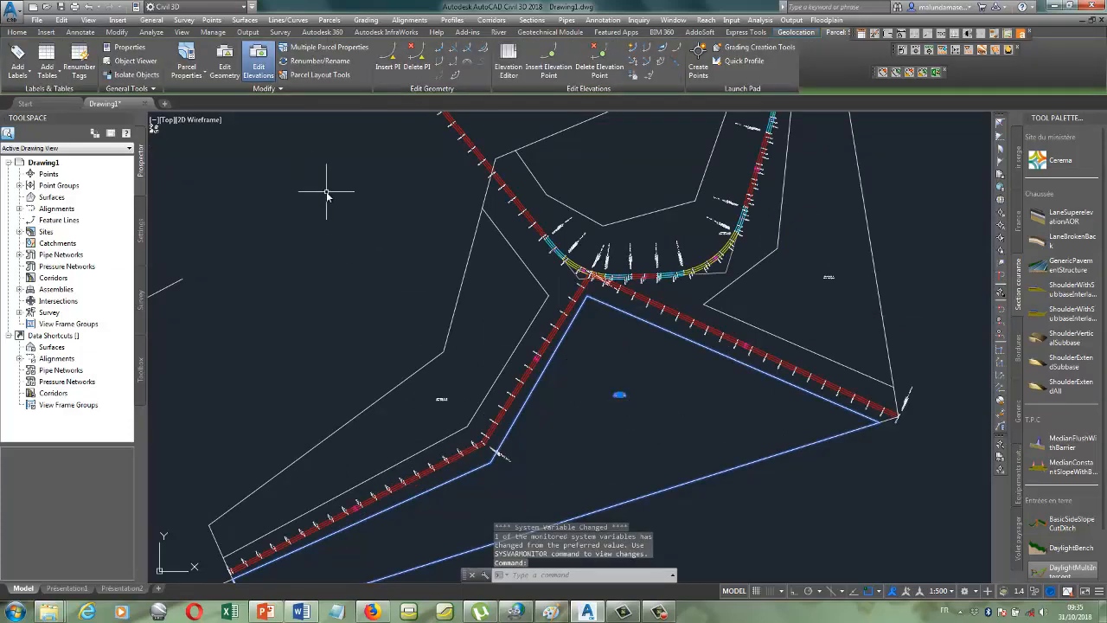
left_click(186, 55)
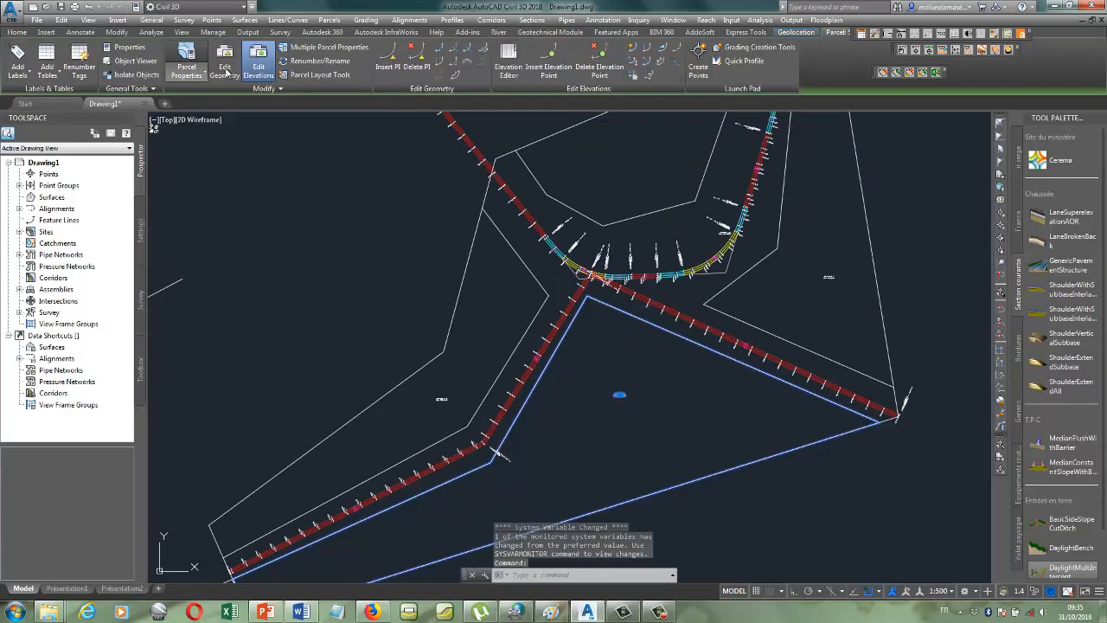
left_click(733, 168)
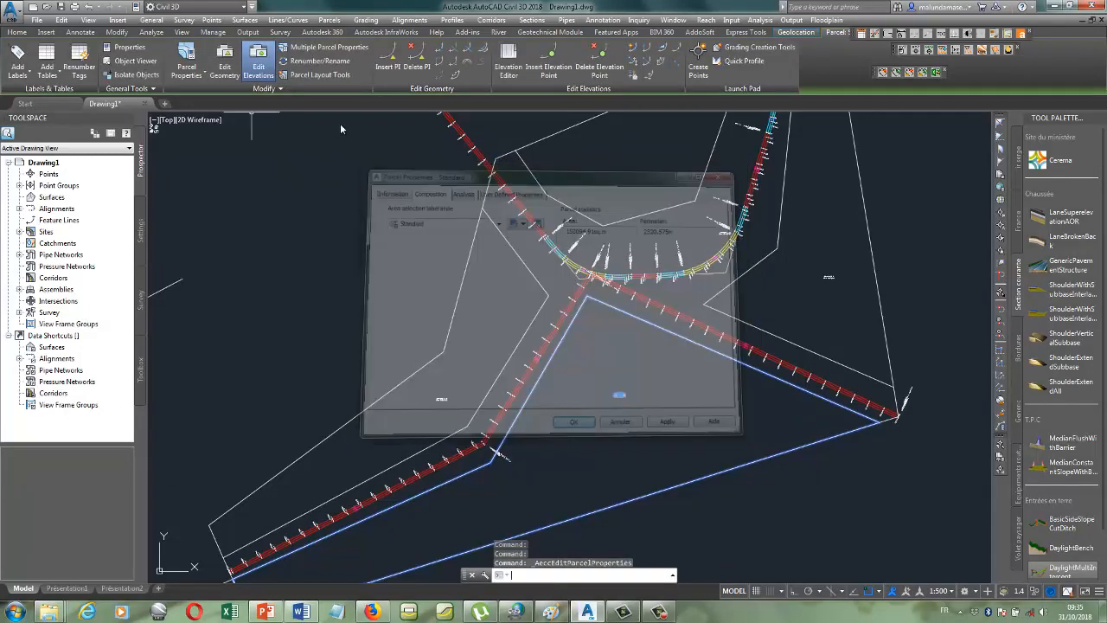
left_click(225, 72)
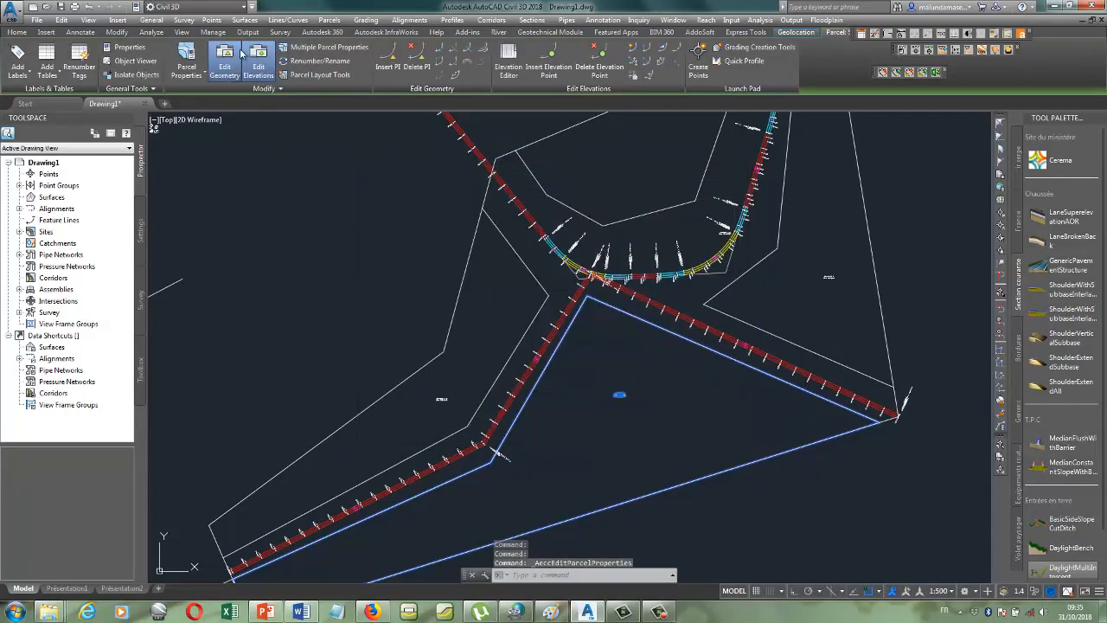
key("Escape")
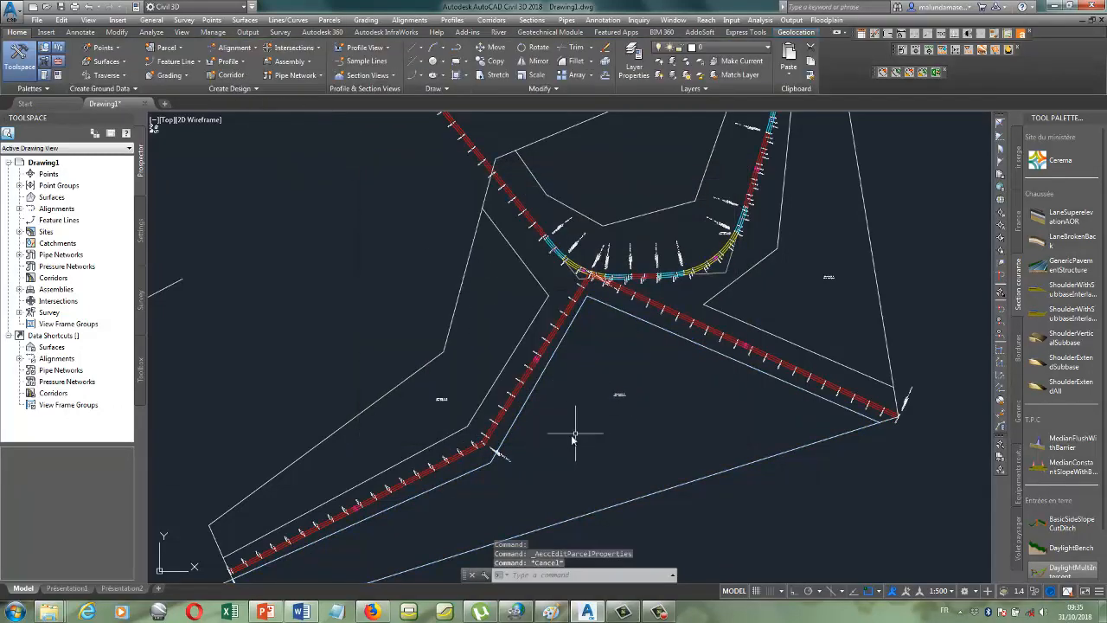
- Reopen the parcel creation layout tools and turn automatic mode on
left_click(164, 47)
left_click(181, 69)
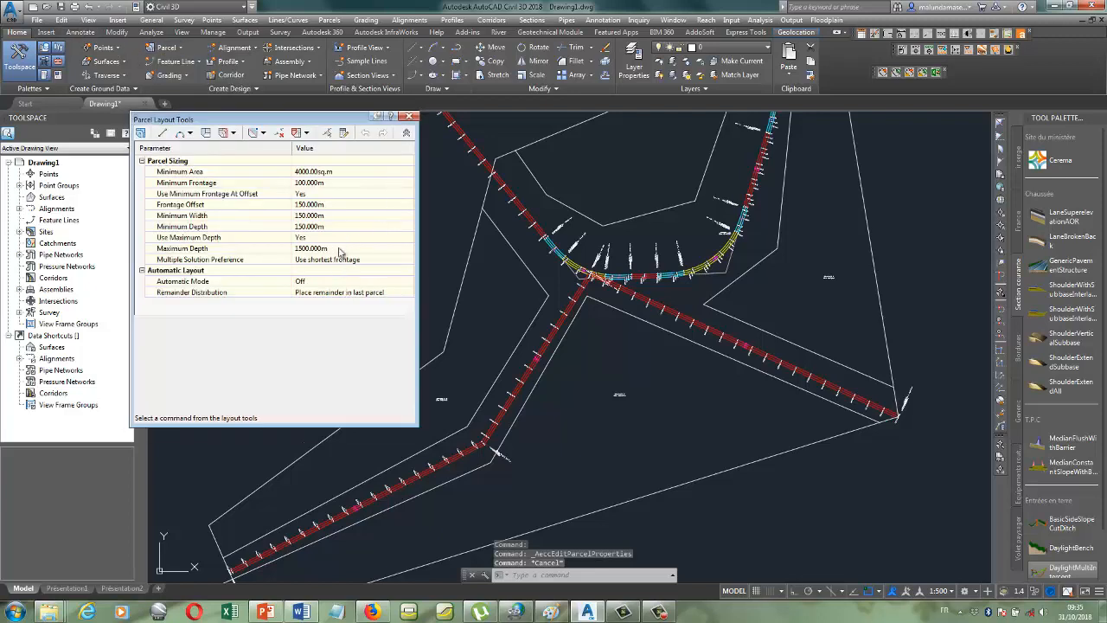
left_click(329, 282)
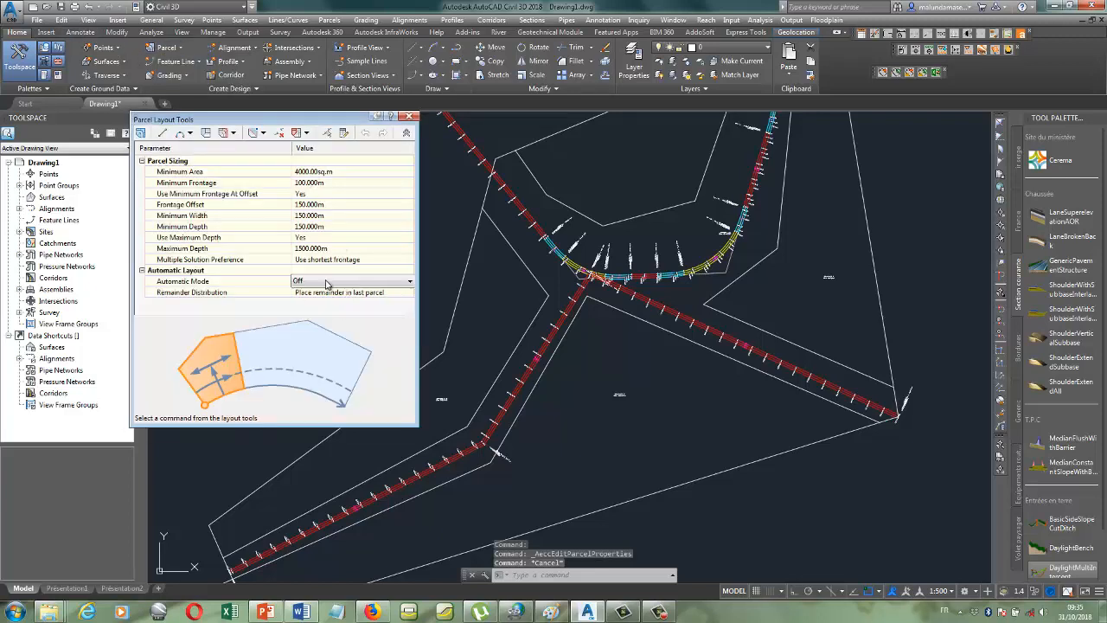
left_click(328, 282)
left_click(319, 301)
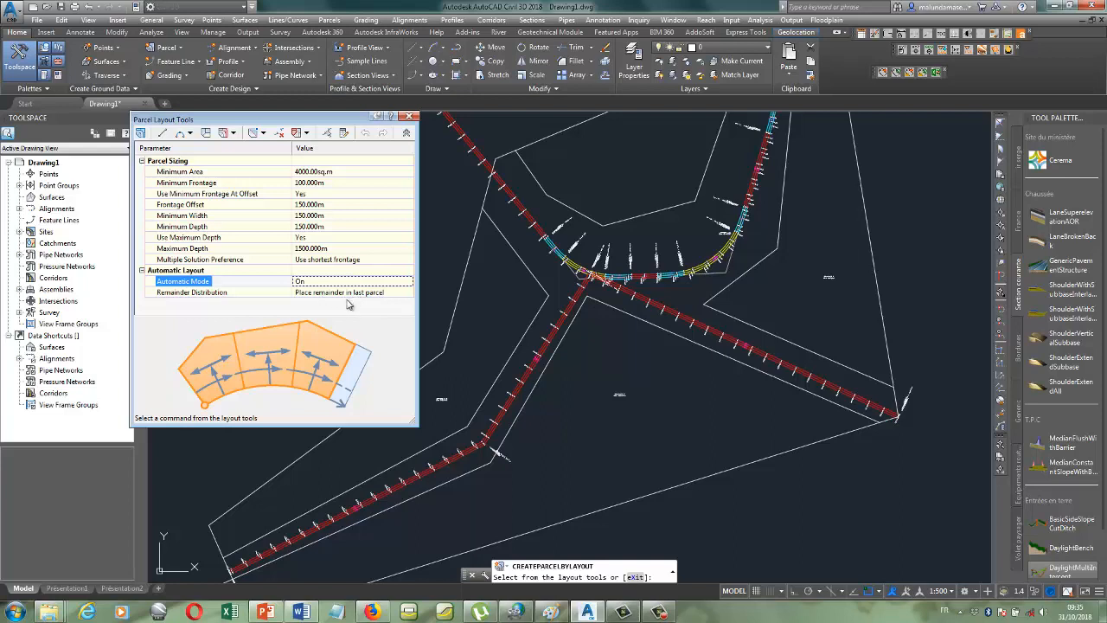
- Start Slide Line - Create in Site 1 with Standard styles and automatic segment labels enabled
left_click(234, 133)
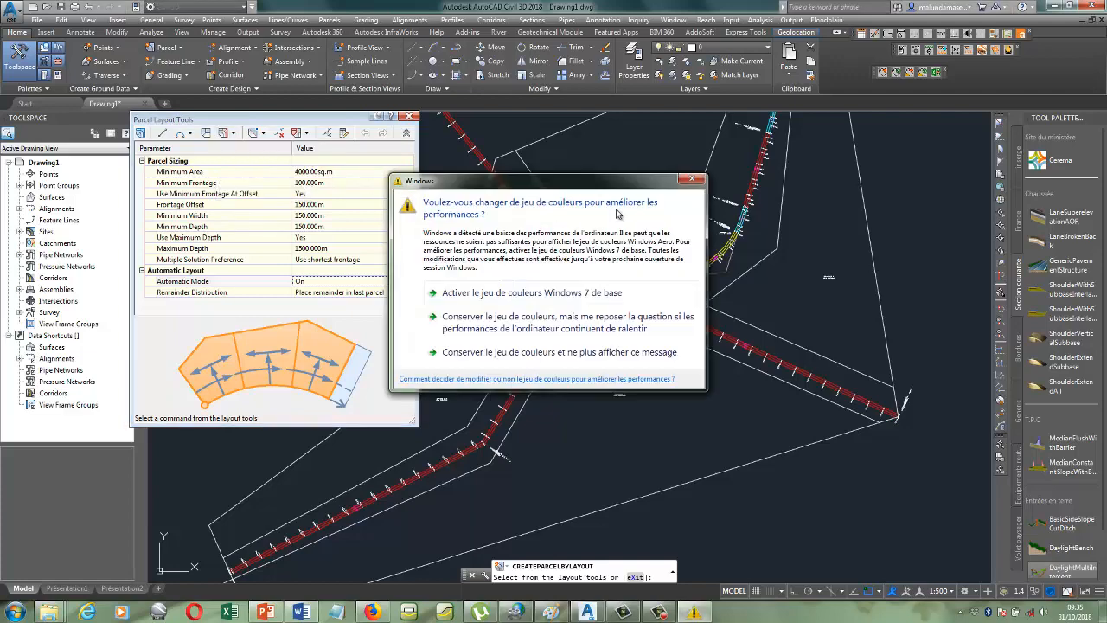
left_click(233, 133)
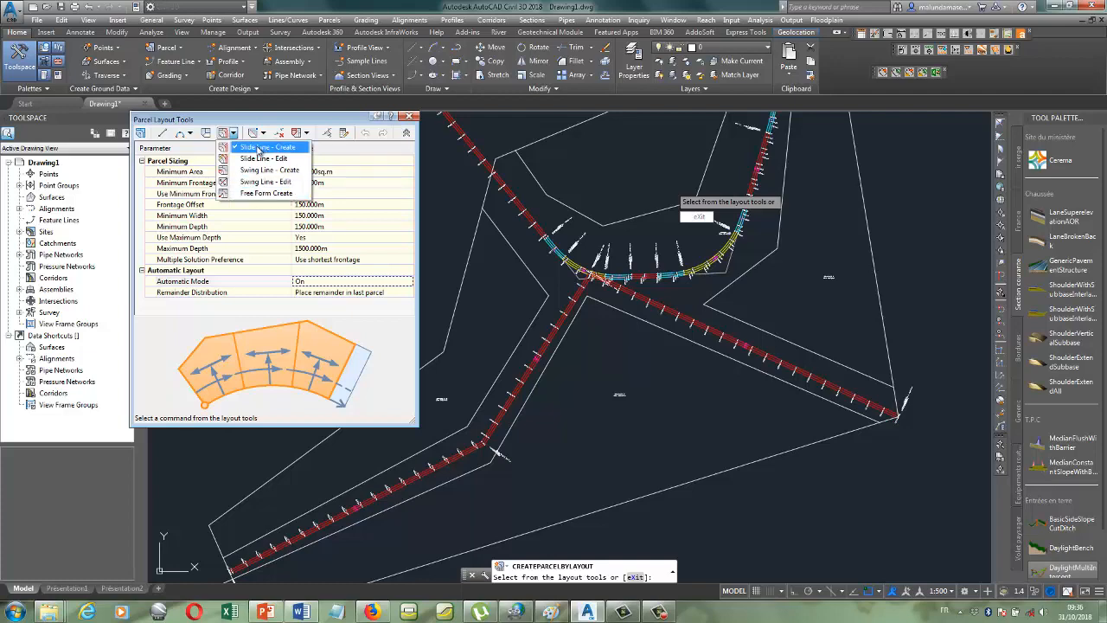
left_click(258, 151)
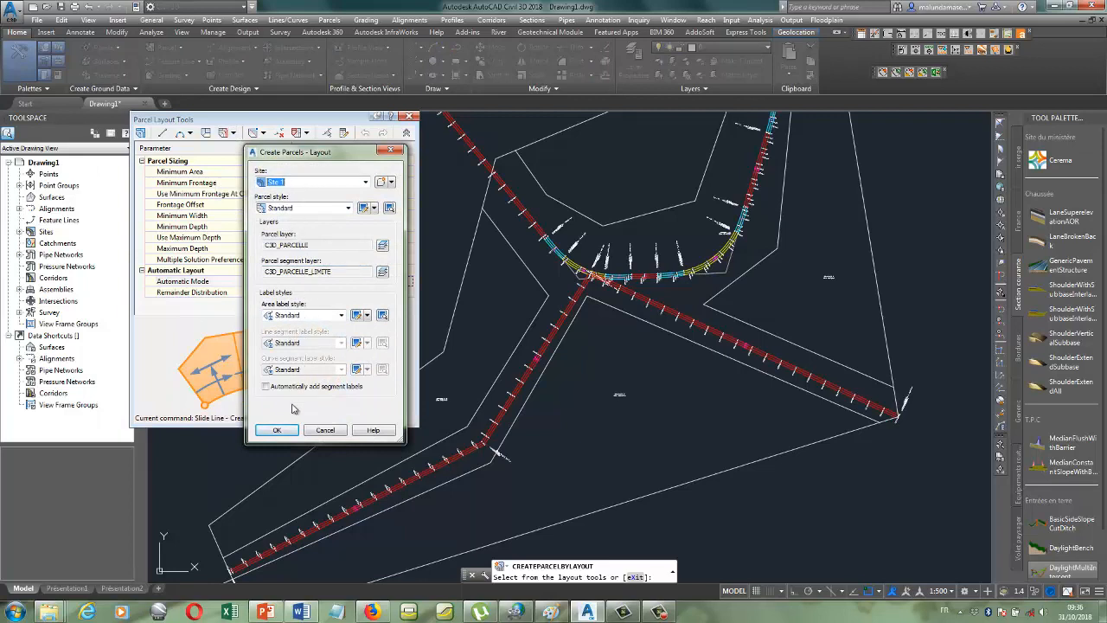
left_click(266, 386)
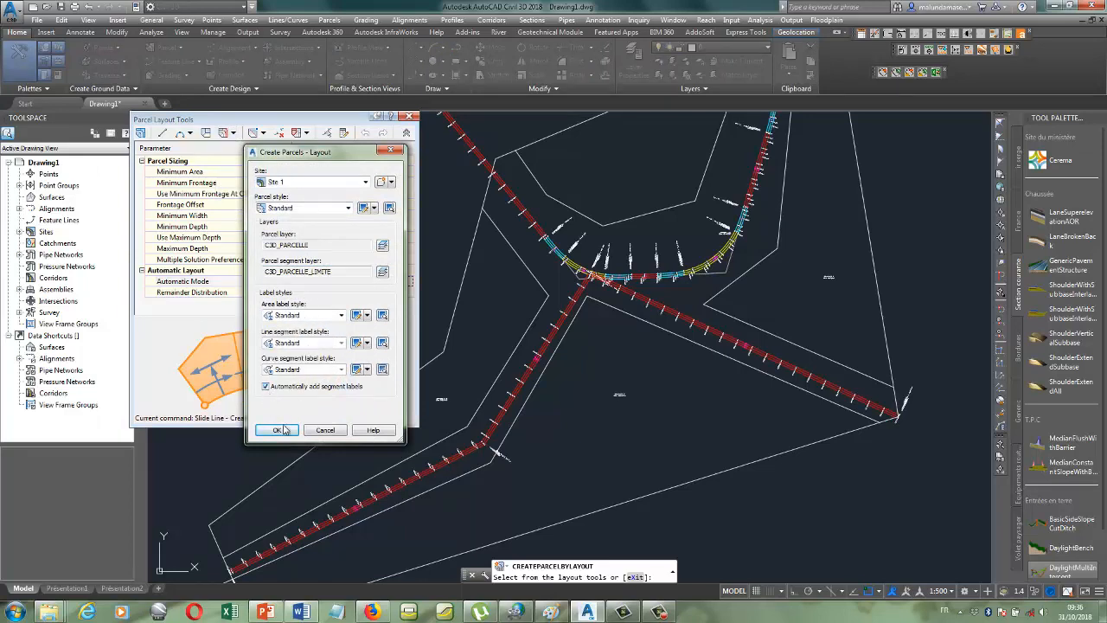
left_click(277, 430)
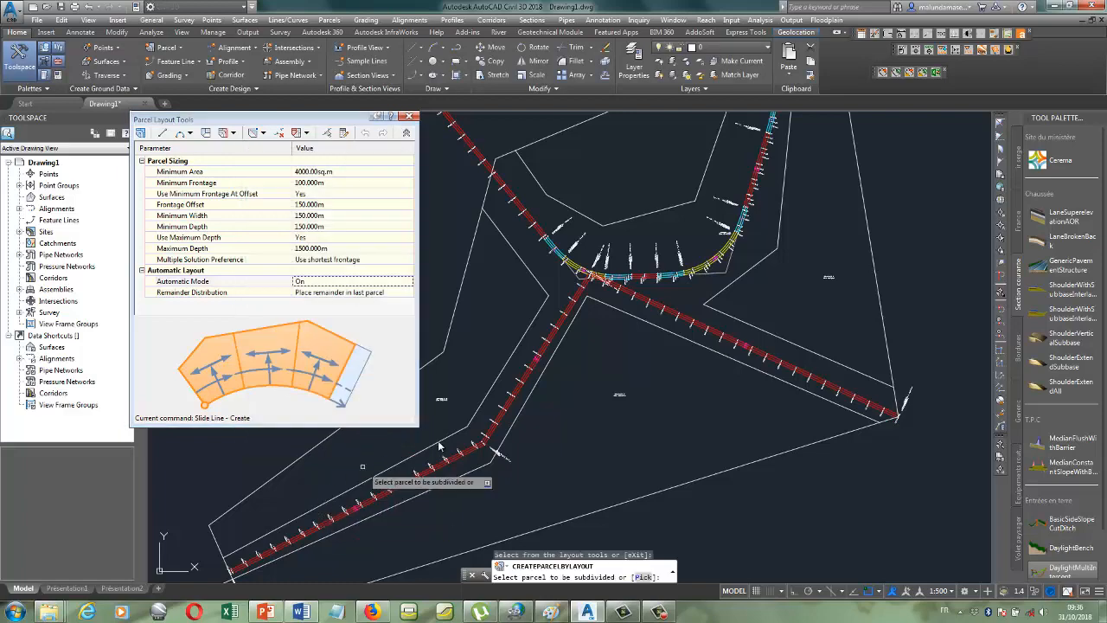
- Subdivide the parcel south of the junction along its road frontage, from the southwest end to the junction corner, and accept the proposed layout
left_click(623, 400)
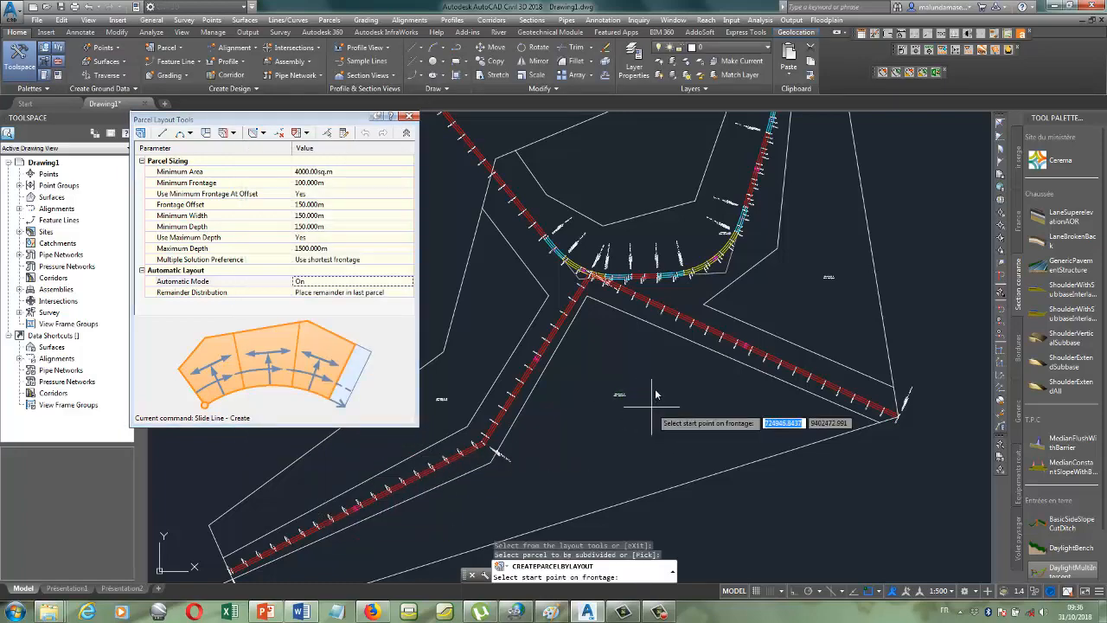
scroll(622, 400, "down", 2)
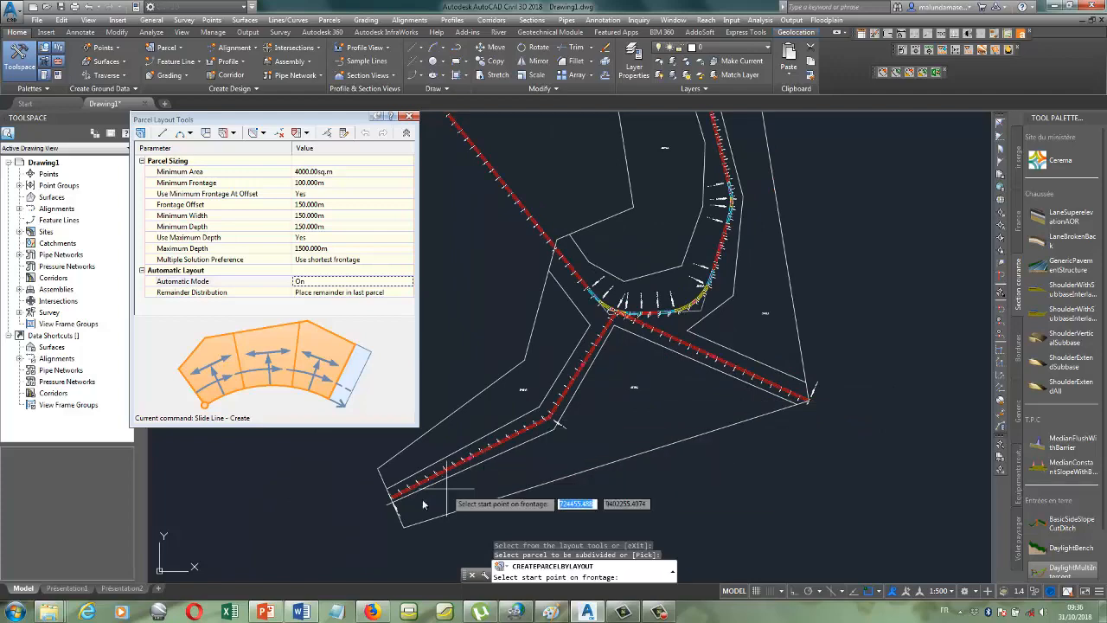
scroll(381, 500, "up", 4)
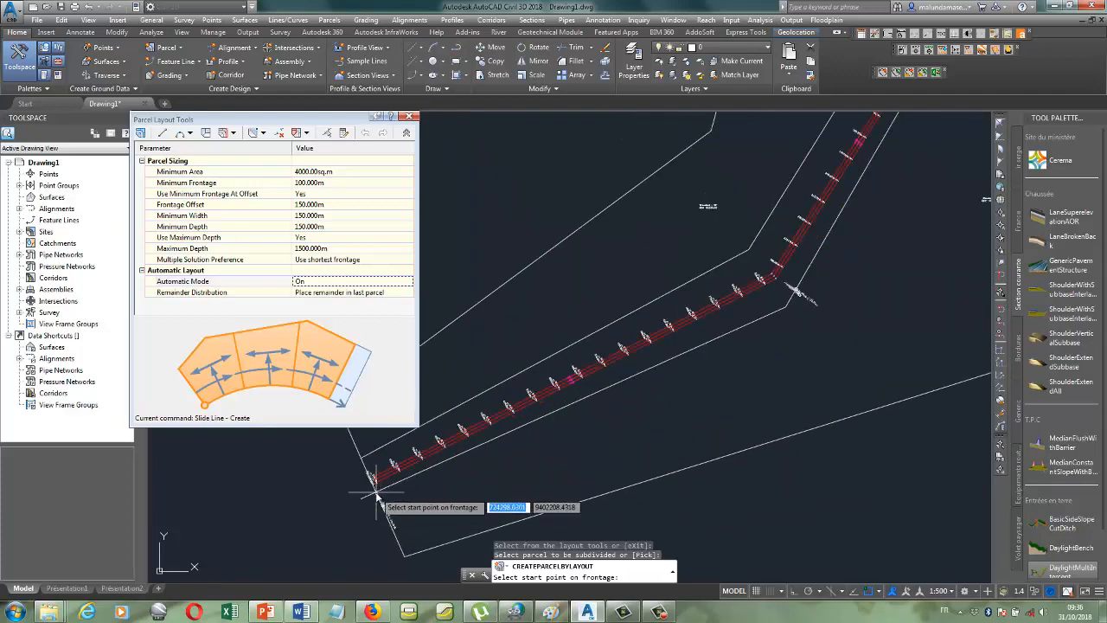
left_click(376, 493)
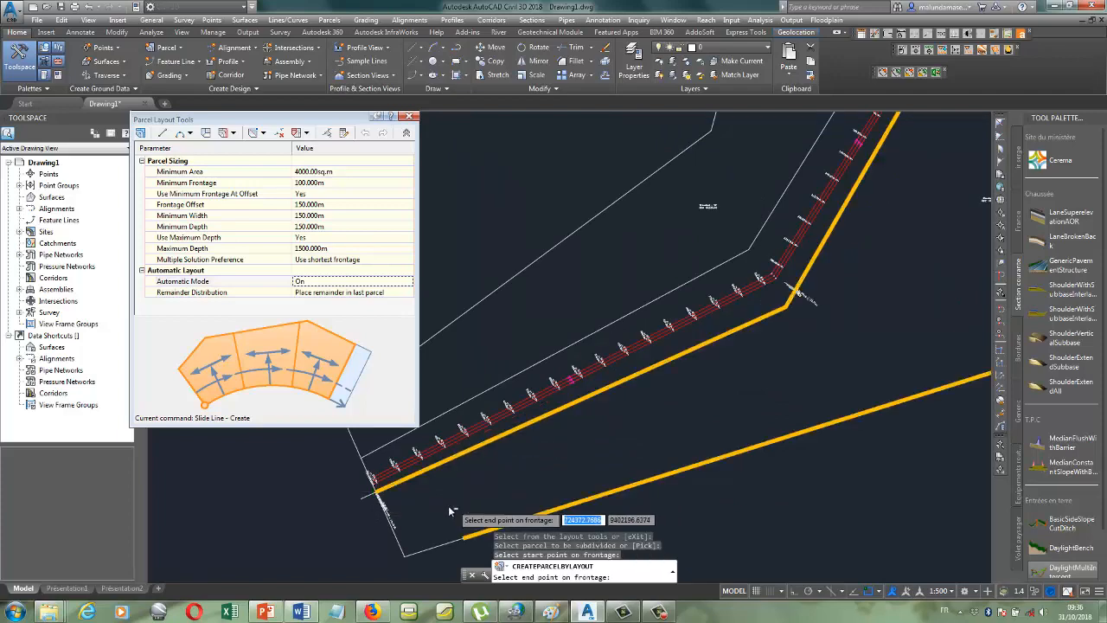
scroll(449, 503, "down", 4)
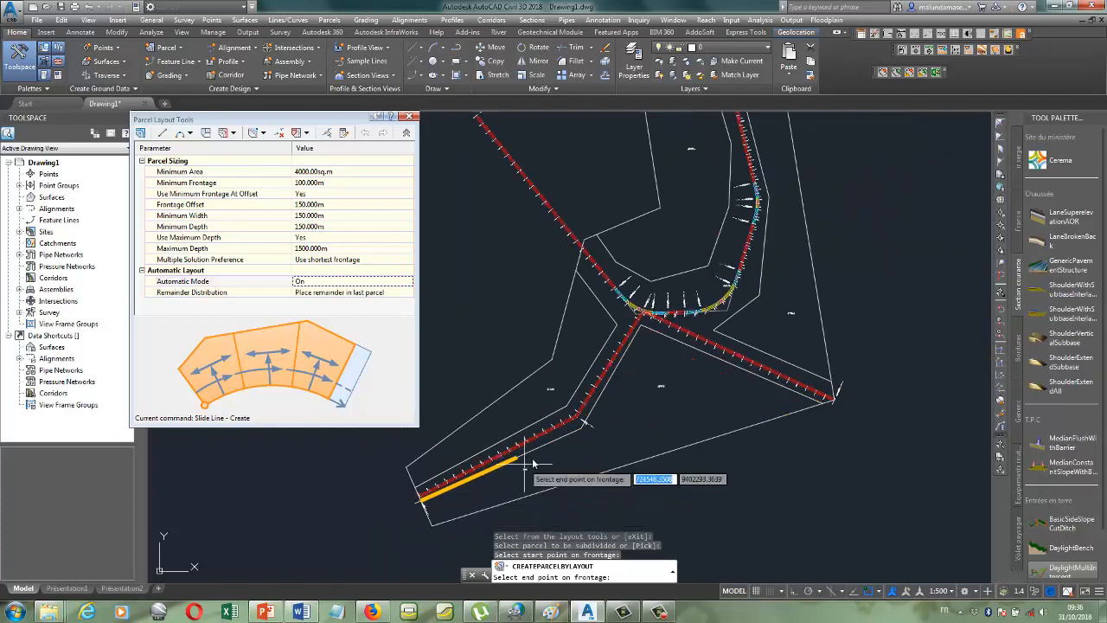
left_click(644, 327)
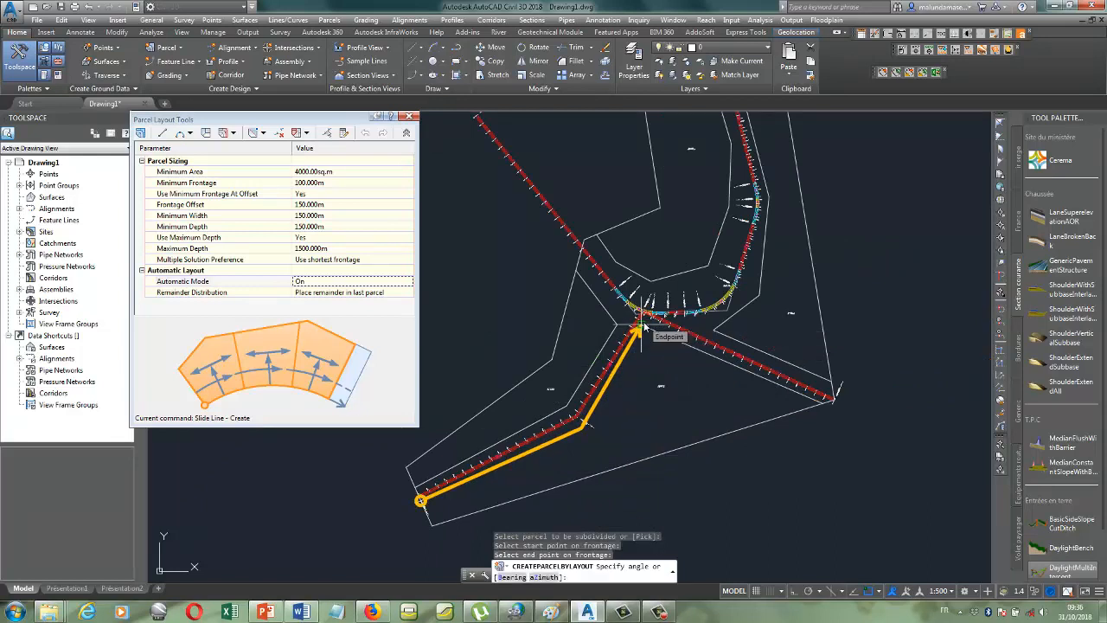
left_click(644, 327)
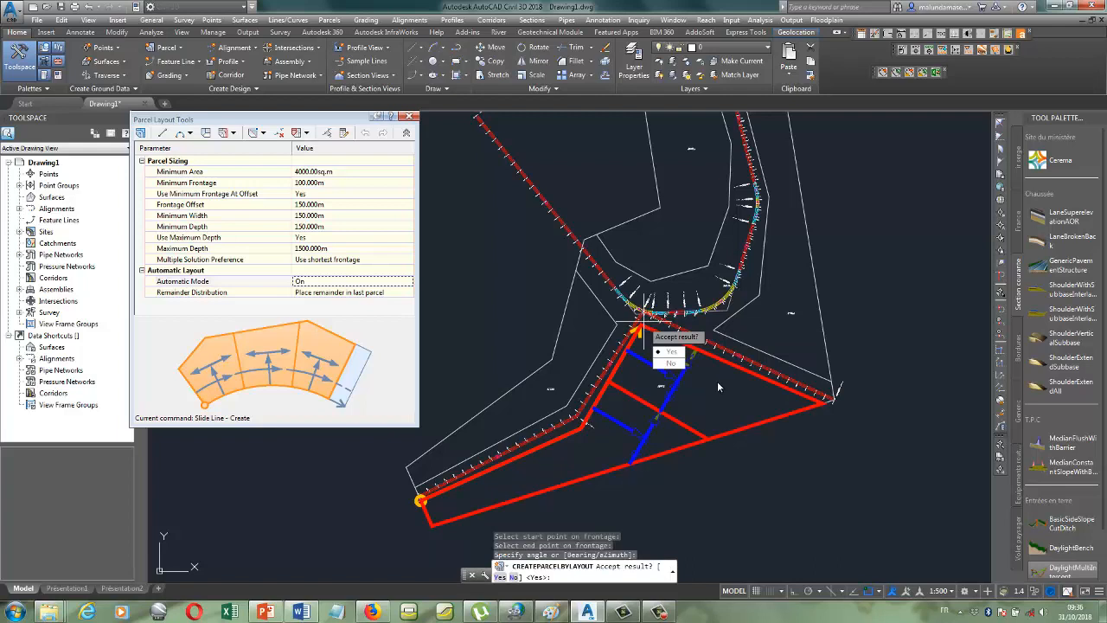
left_click(681, 354)
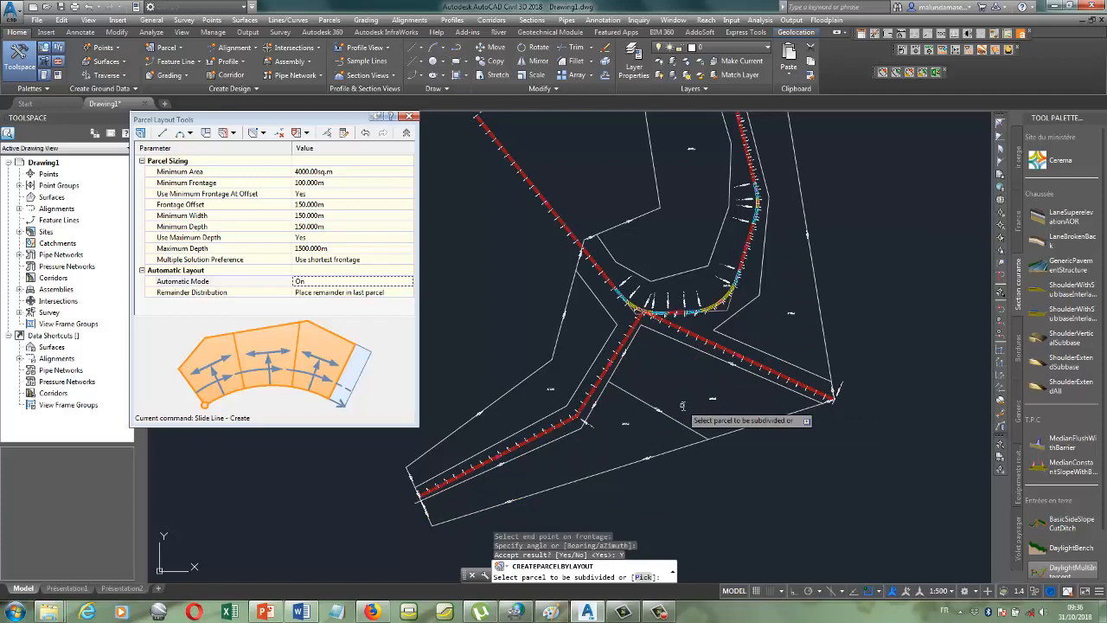
- Examine the area and segment labels of the newly subdivided parcels
scroll(683, 405, "up", 5)
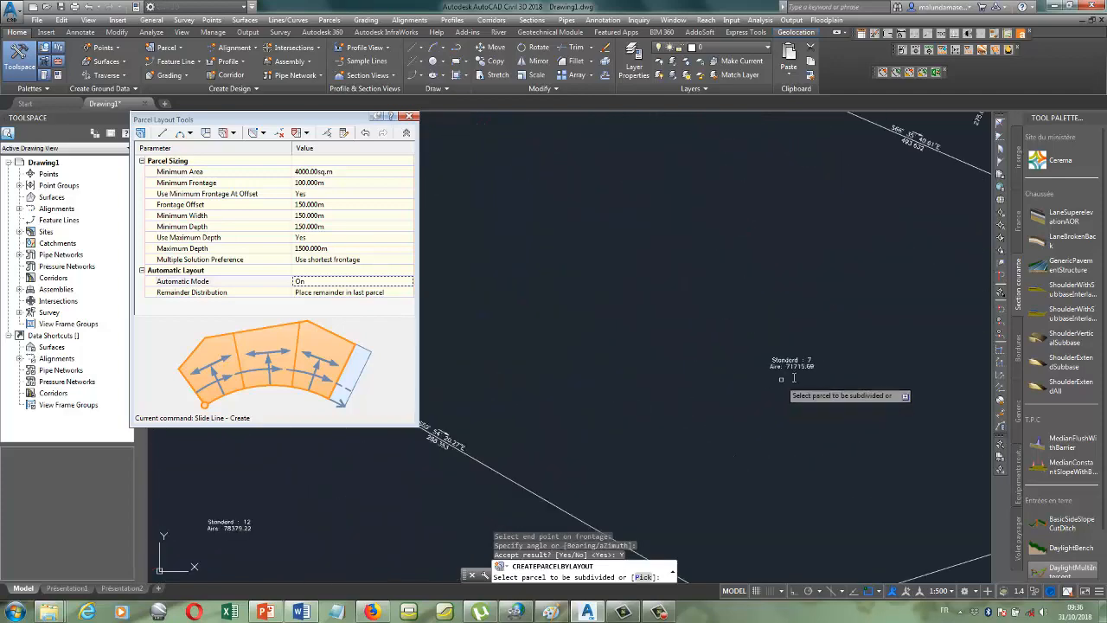
scroll(836, 389, "down", 6)
scroll(625, 463, "up", 4)
scroll(829, 345, "down", 4)
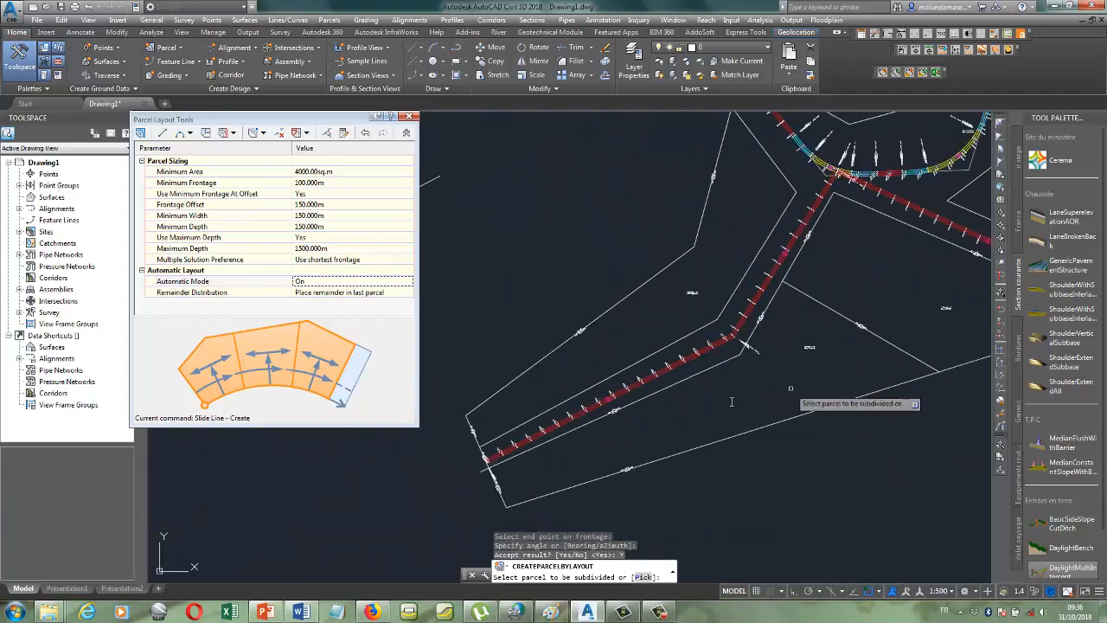
scroll(506, 463, "down", 2)
scroll(692, 381, "down", 2)
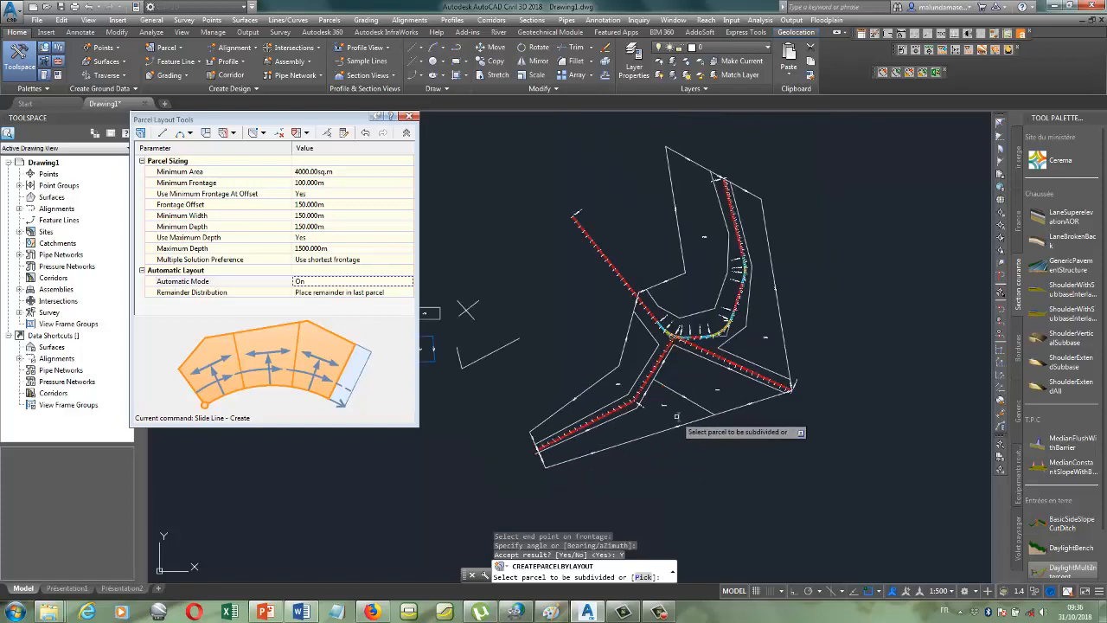
scroll(641, 397, "up", 5)
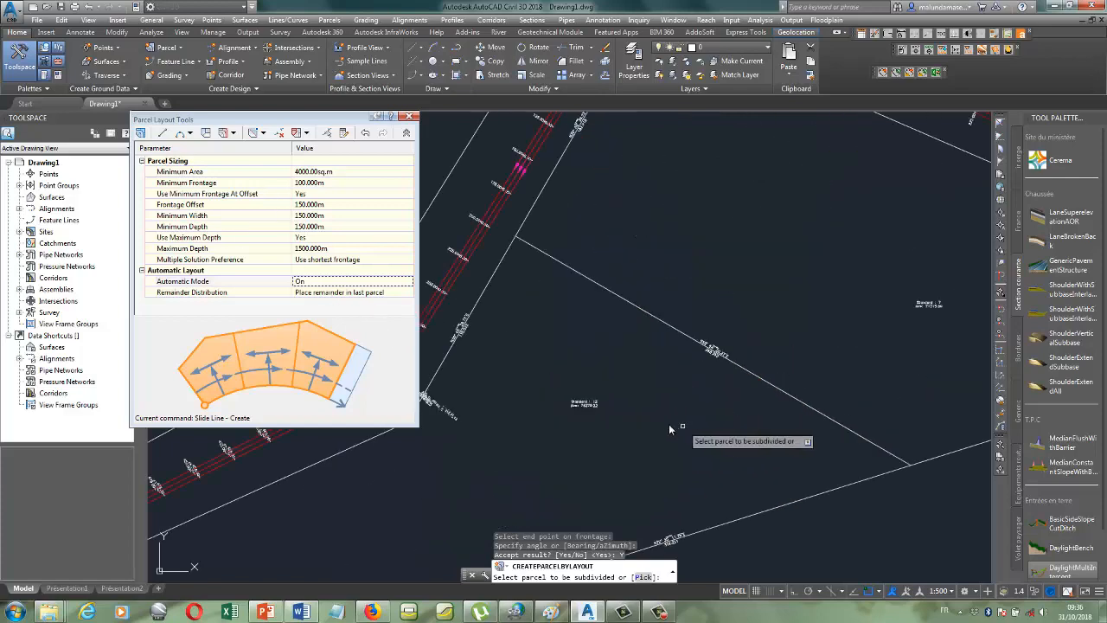
scroll(814, 350, "down", 1)
scroll(904, 312, "up", 4)
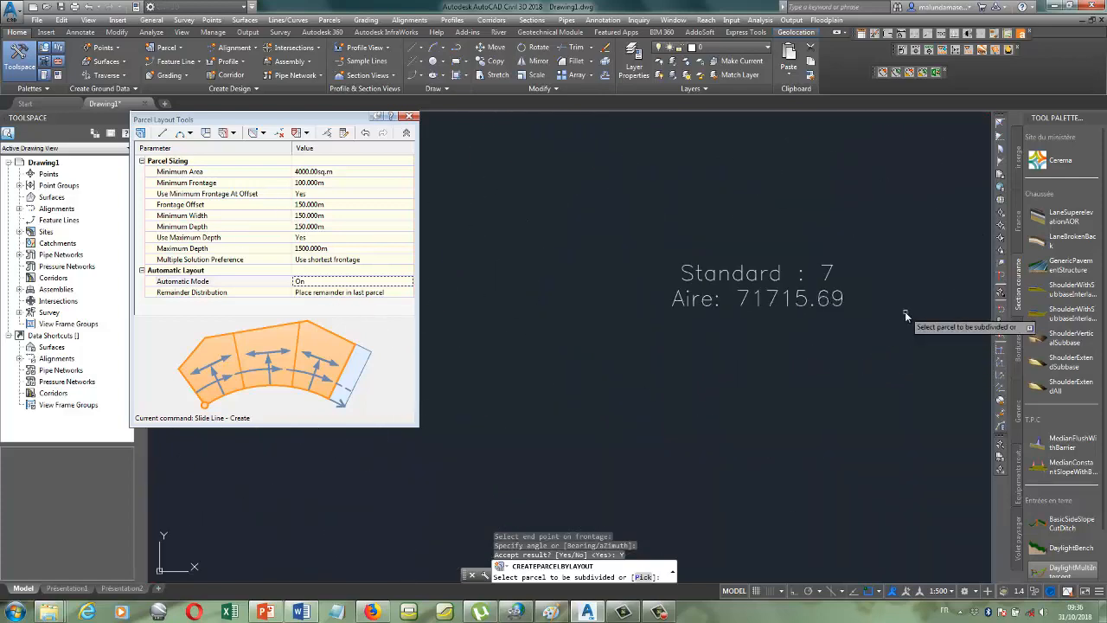
scroll(869, 301, "down", 4)
scroll(869, 301, "down", 4)
scroll(709, 368, "up", 5)
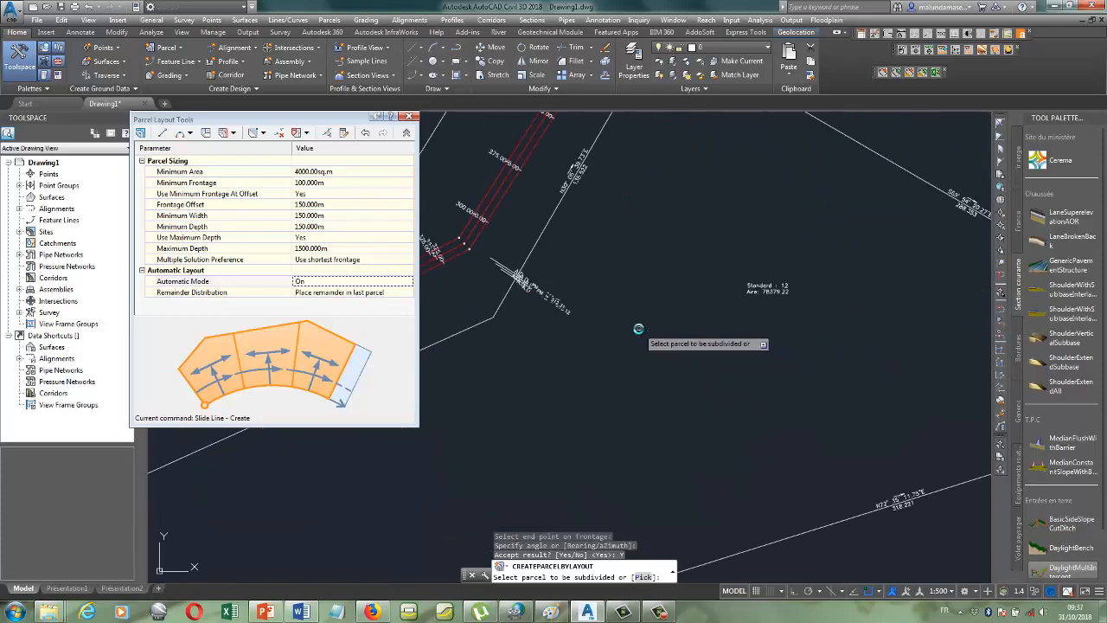
- Try to subdivide the parcel northwest of the southwest road along its outer boundary, from its southwest corner to its northern corner
scroll(674, 334, "down", 4)
scroll(749, 358, "down", 4)
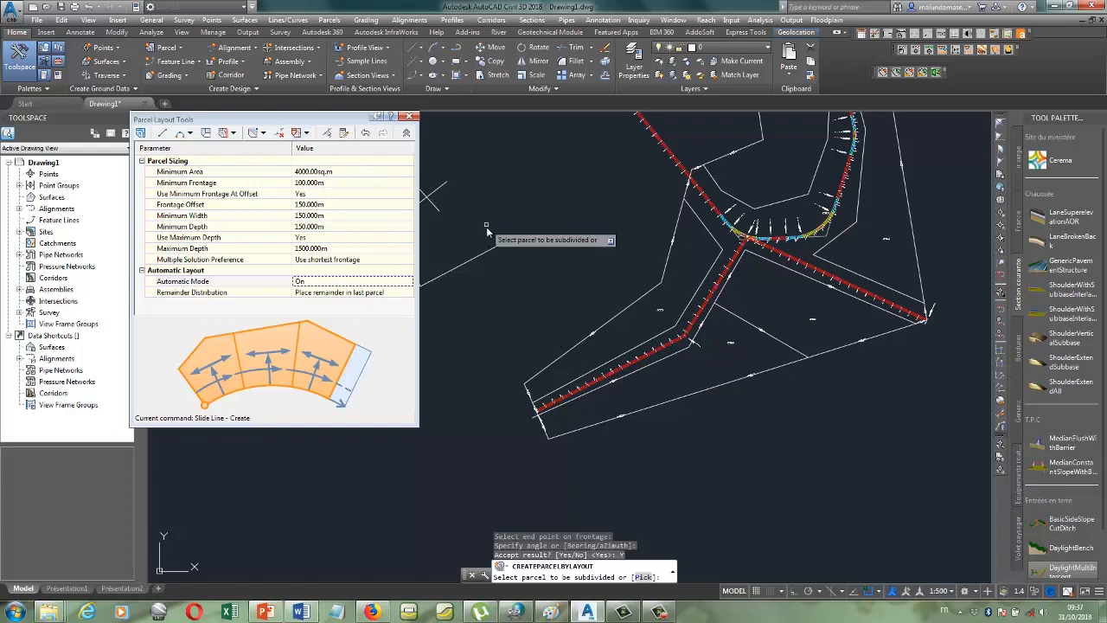
scroll(654, 317, "up", 3)
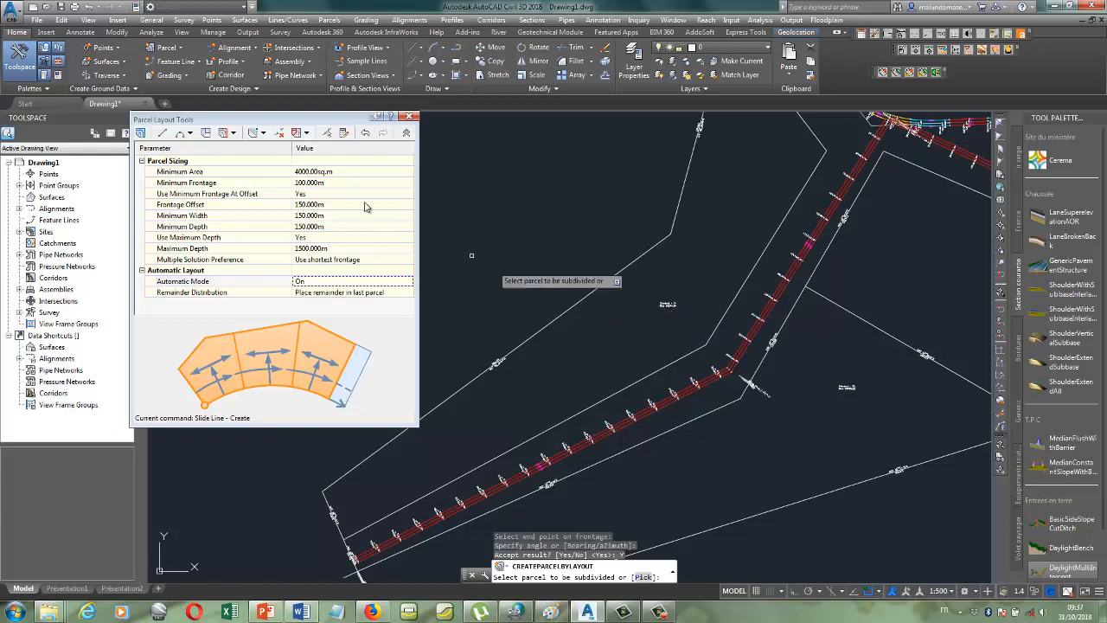
left_click(264, 133)
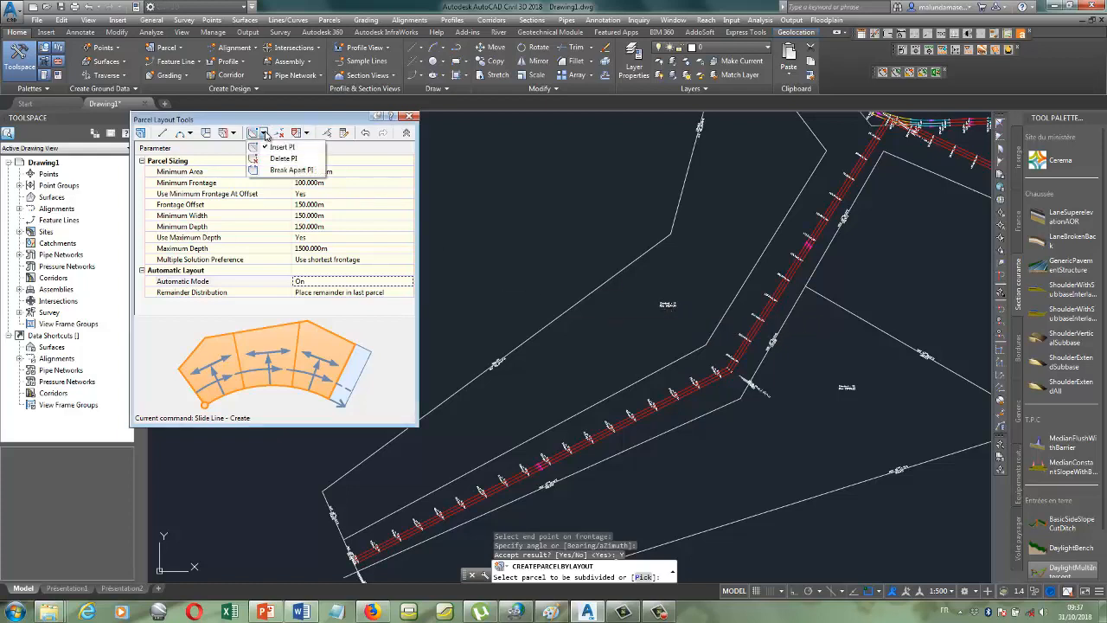
left_click(265, 134)
left_click(233, 134)
left_click(251, 147)
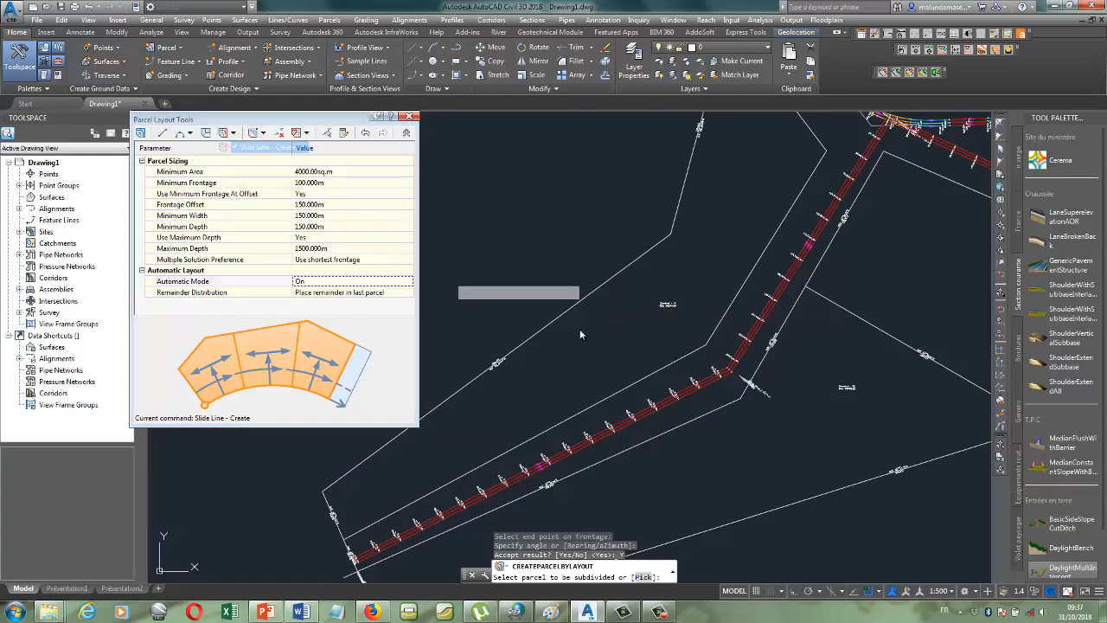
left_click(671, 305)
scroll(746, 350, "down", 4)
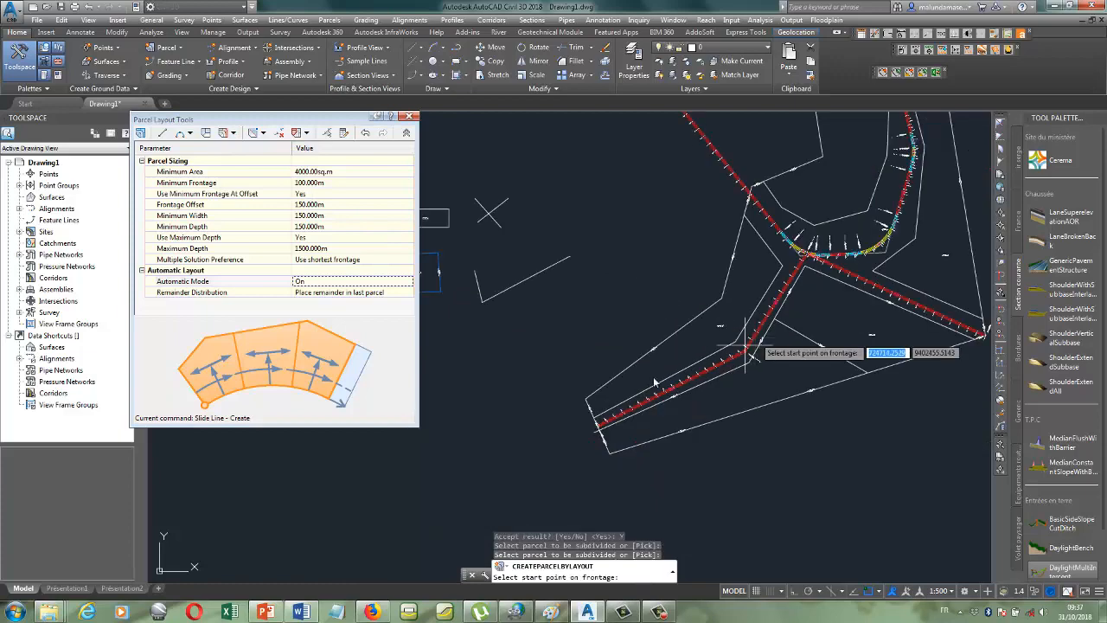
left_click(588, 400)
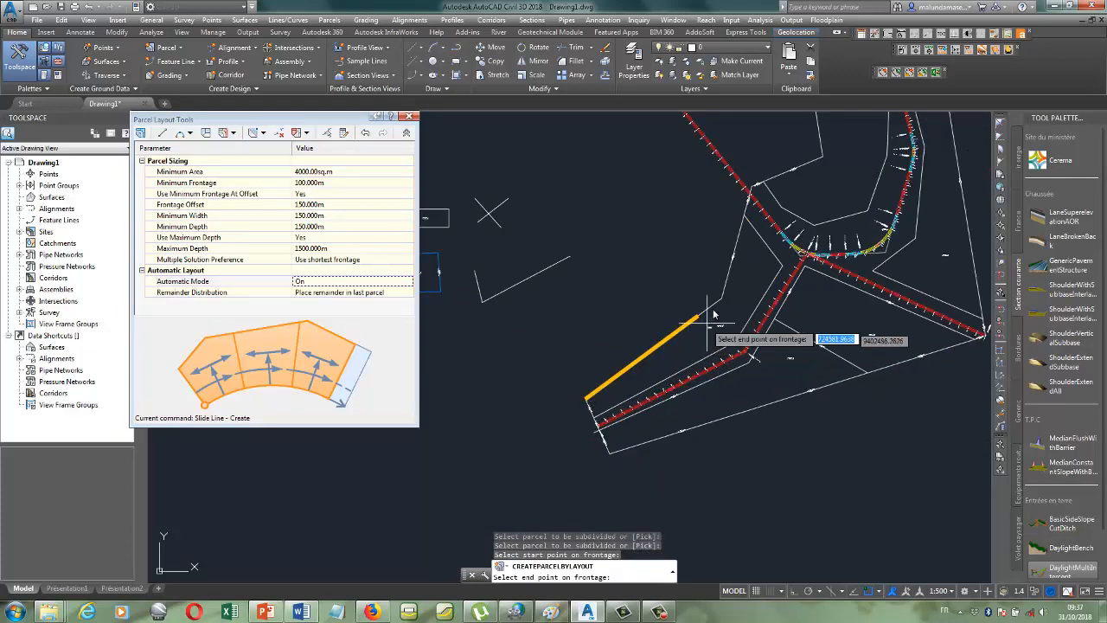
left_click(742, 221)
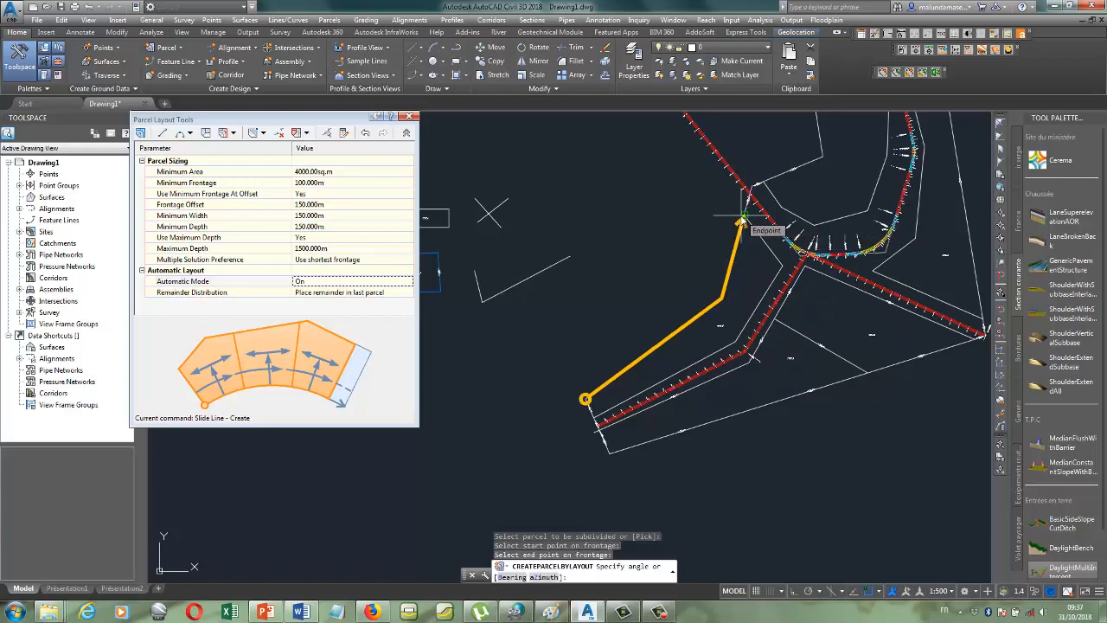
right_click(741, 222)
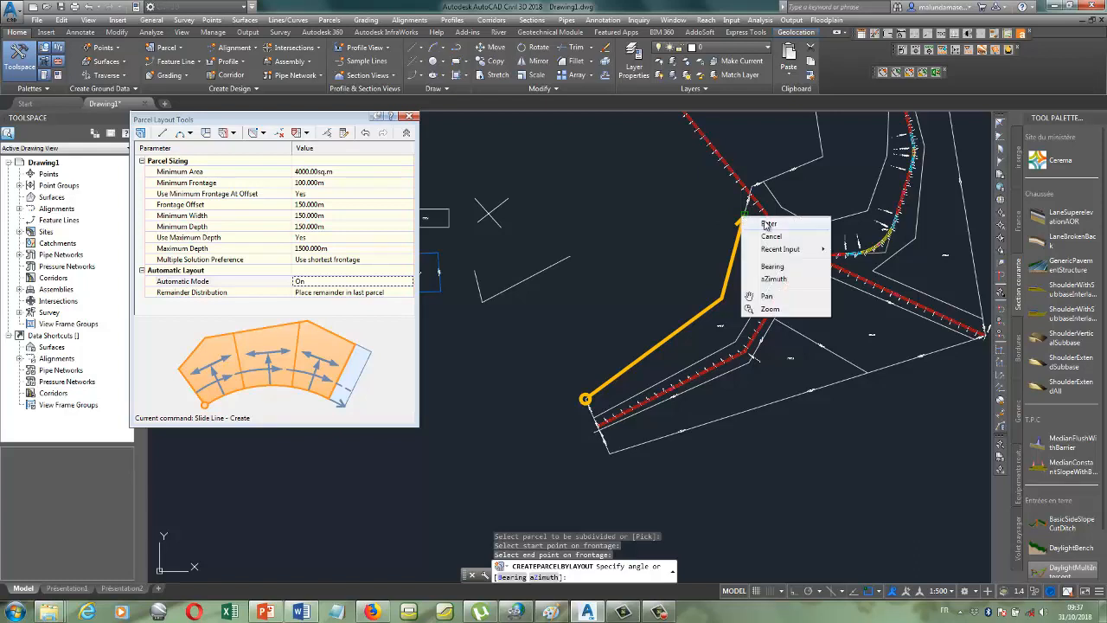
left_click(767, 224)
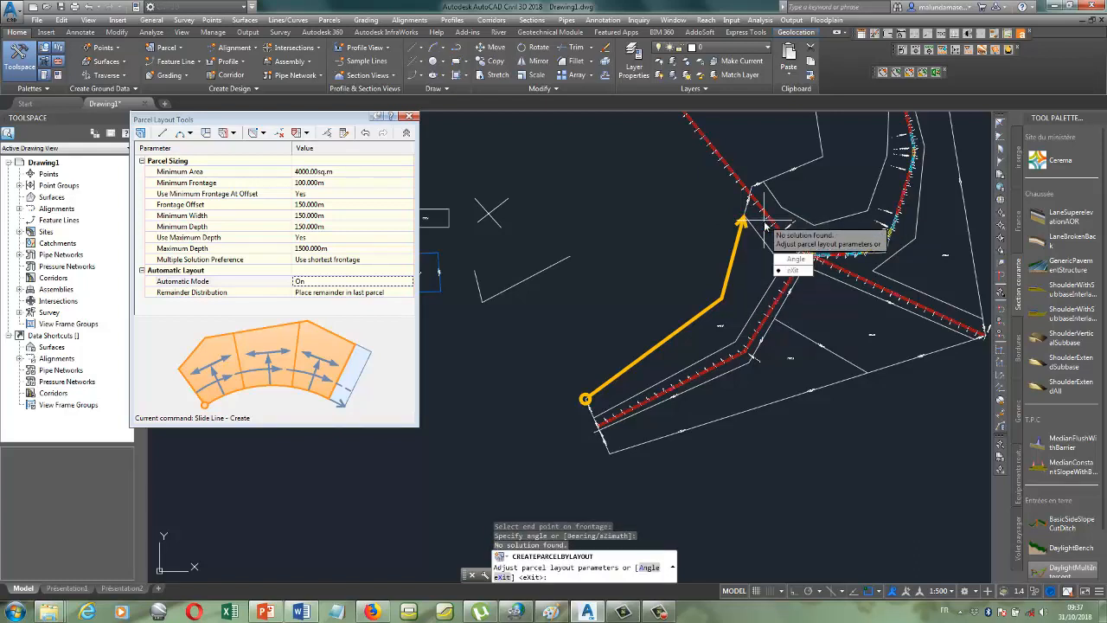
key("Return")
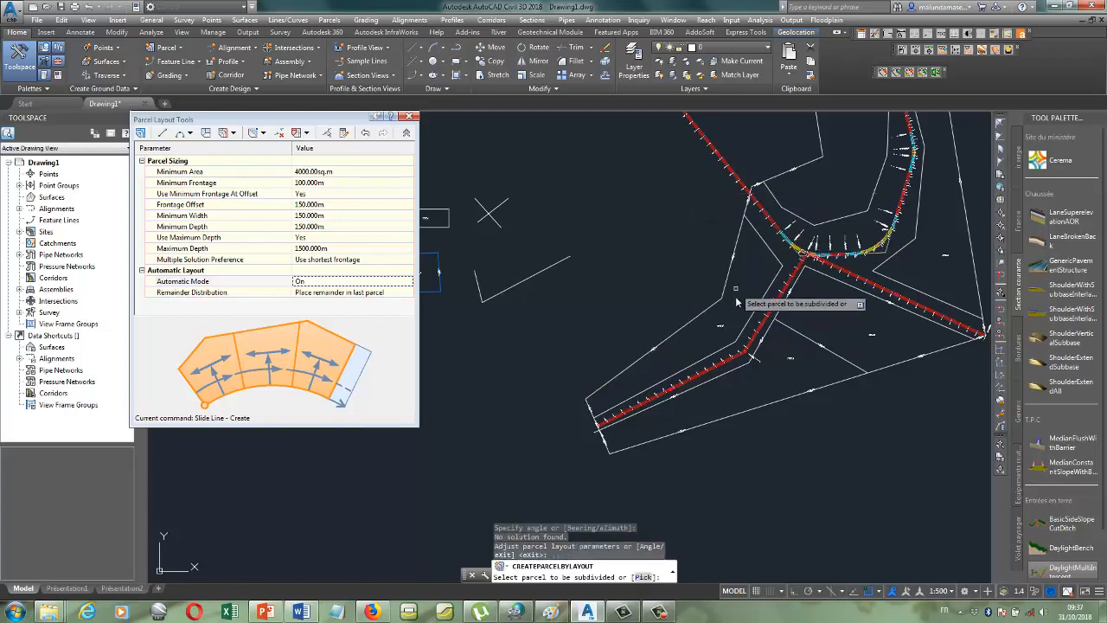
- Set the parcel sizing to a 1000 sq.m minimum area and 50 m for frontage offset, minimum width and minimum depth
scroll(735, 303, "up", 2)
scroll(699, 382, "down", 3)
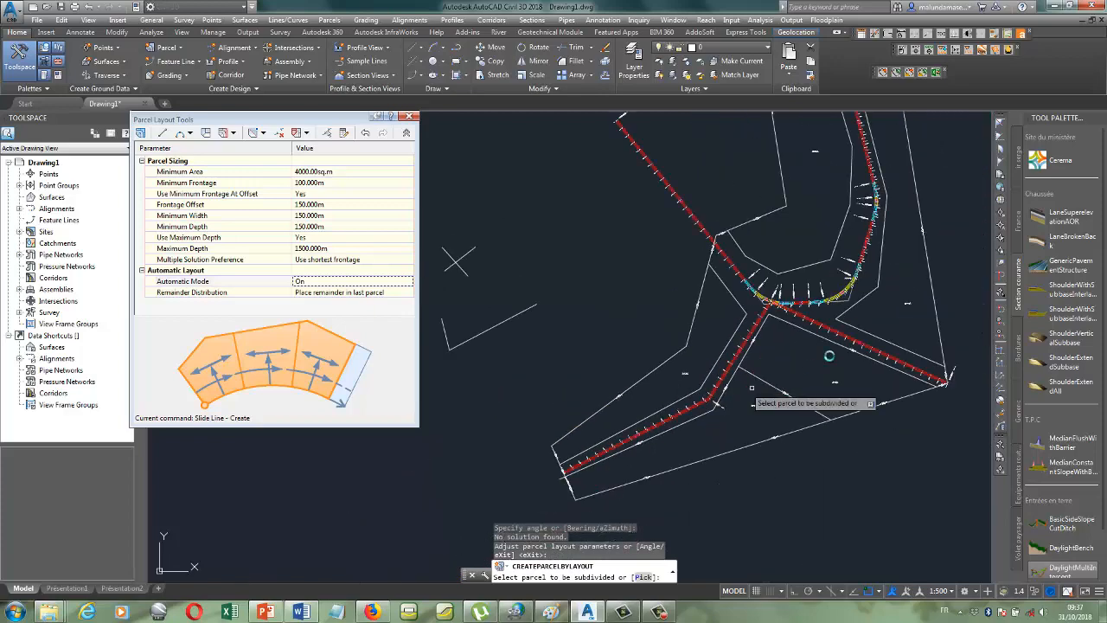
scroll(731, 364, "down", 2)
scroll(761, 415, "up", 4)
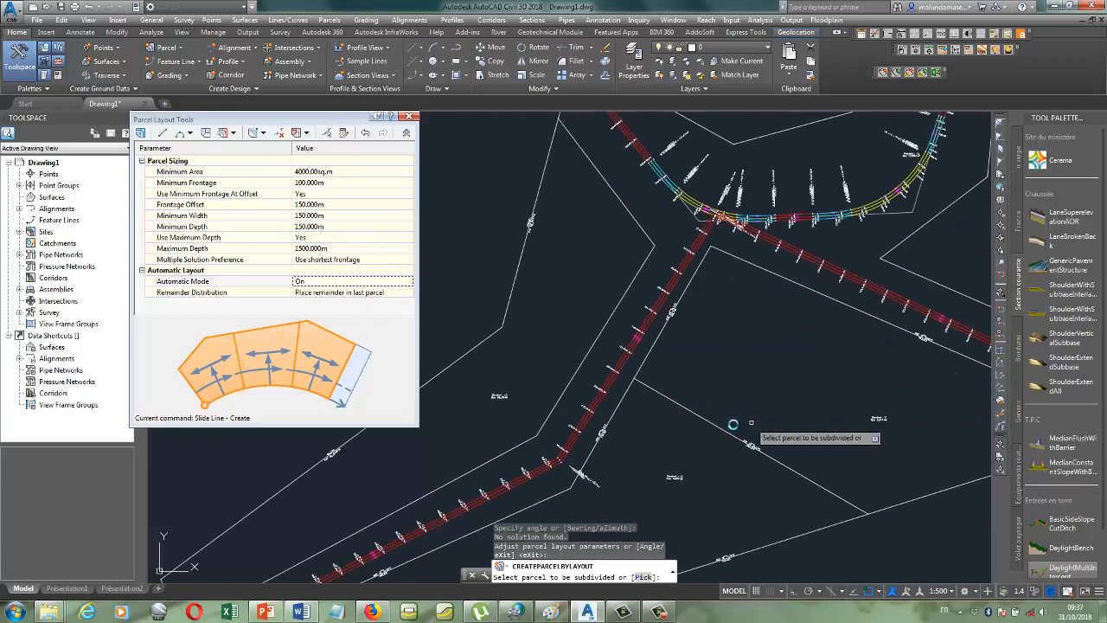
left_click(313, 172)
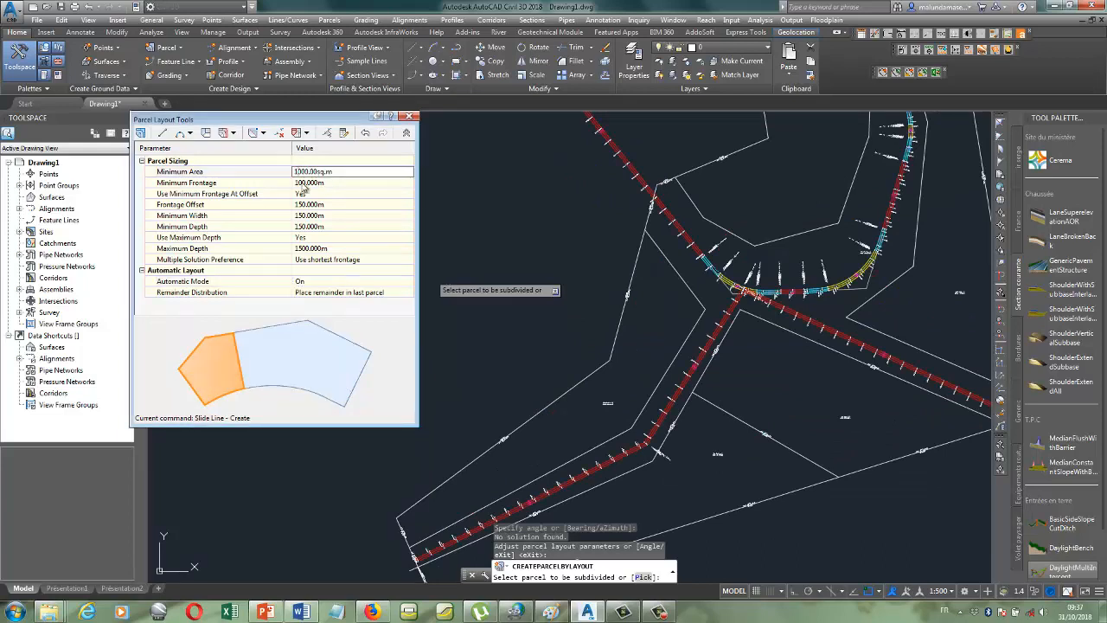
left_click(305, 205)
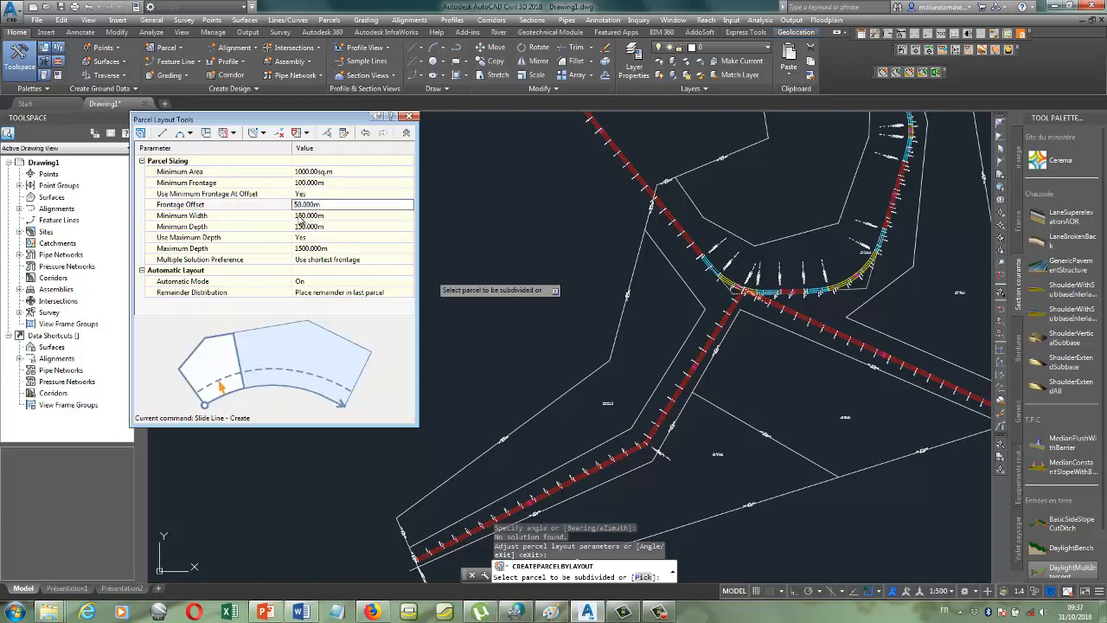
left_click(302, 215)
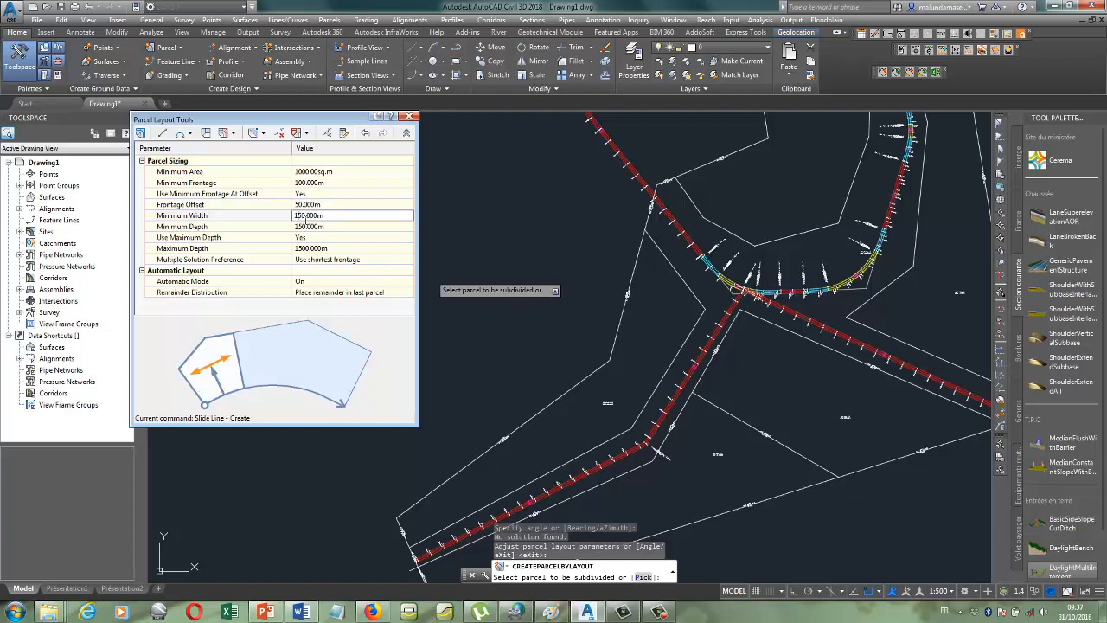
left_click(300, 226)
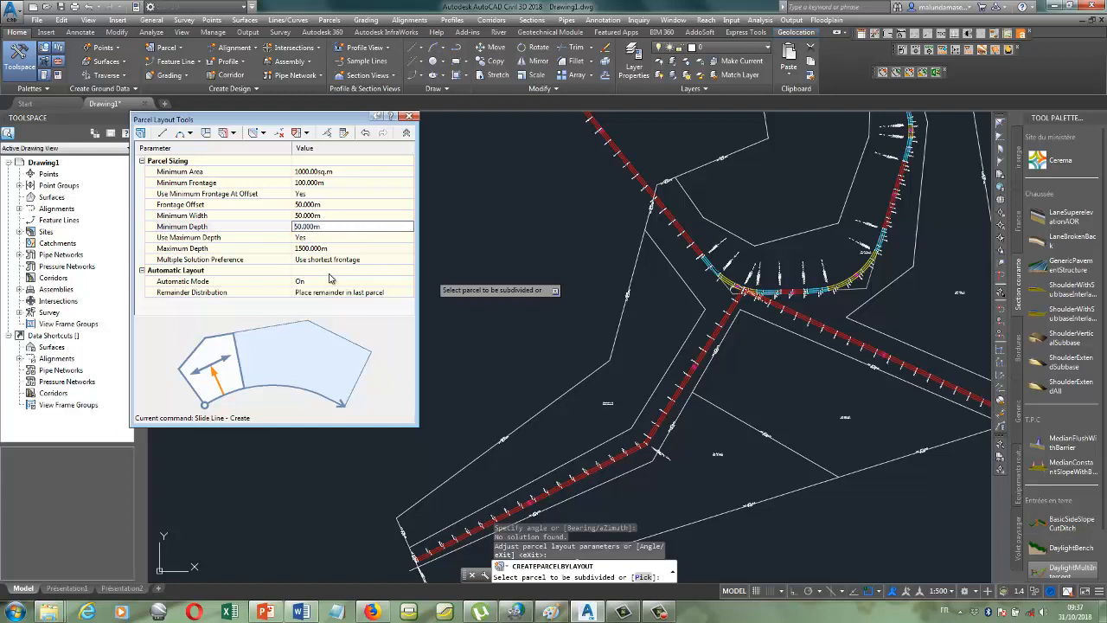
key("Return")
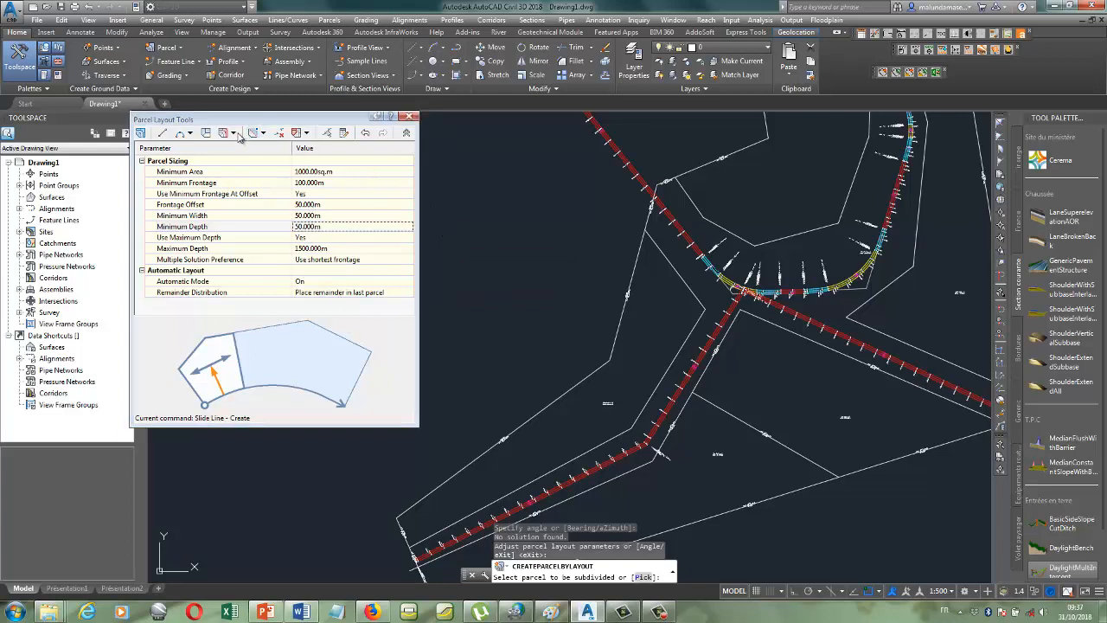
- Subdivide the parcel northwest of the southwest road with Slide Line - Create along its entire outer boundary, starting at the southwest corner, and accept the layout
left_click(234, 133)
left_click(260, 149)
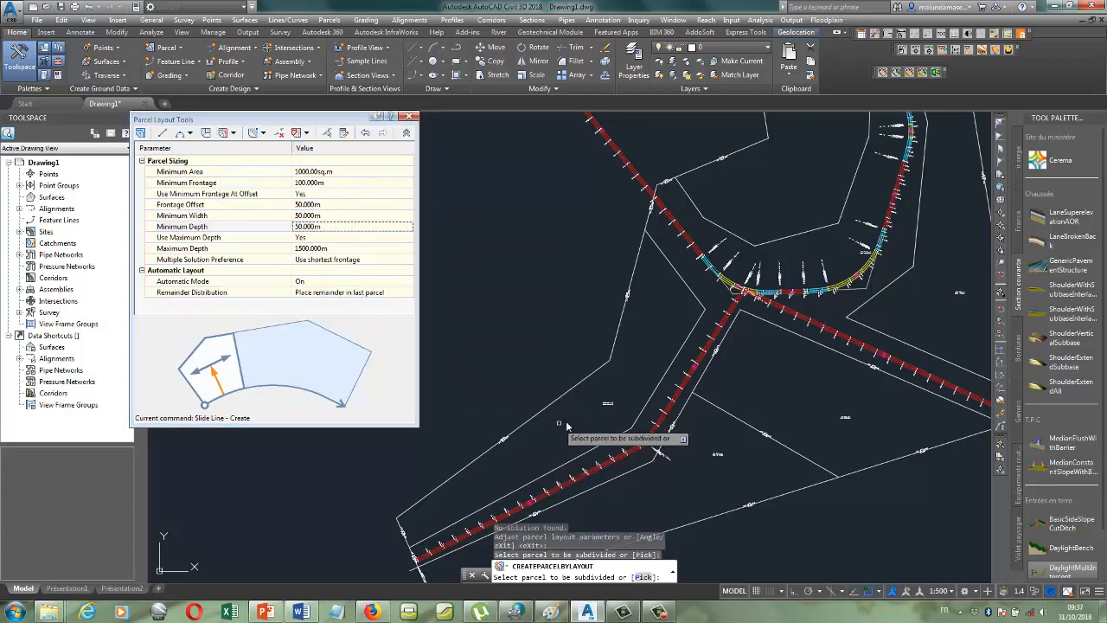
left_click(604, 407)
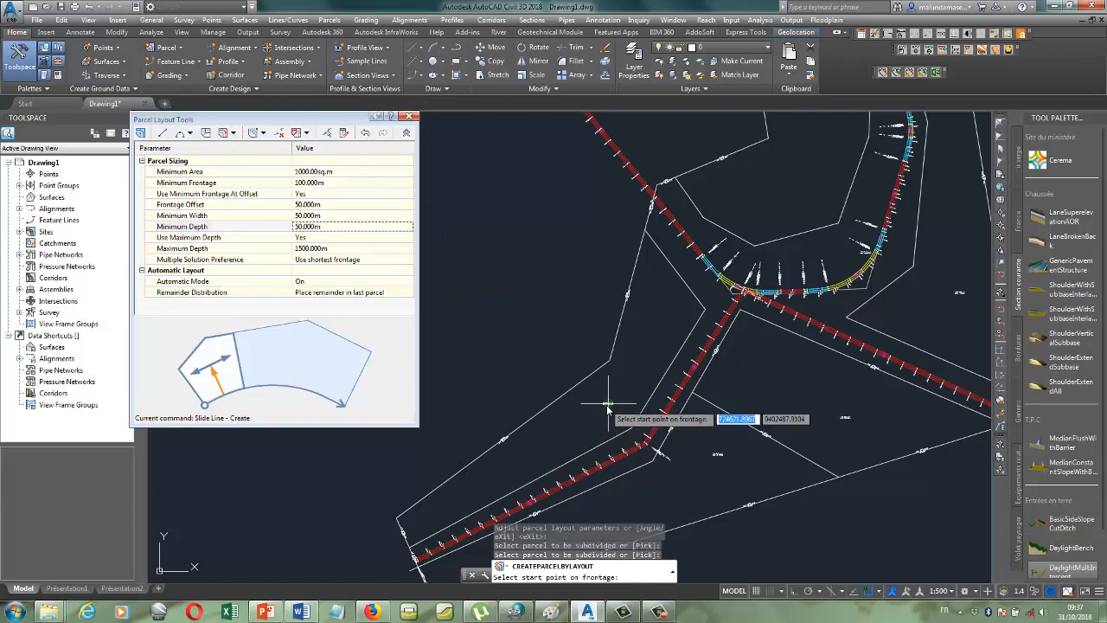
left_click(398, 517)
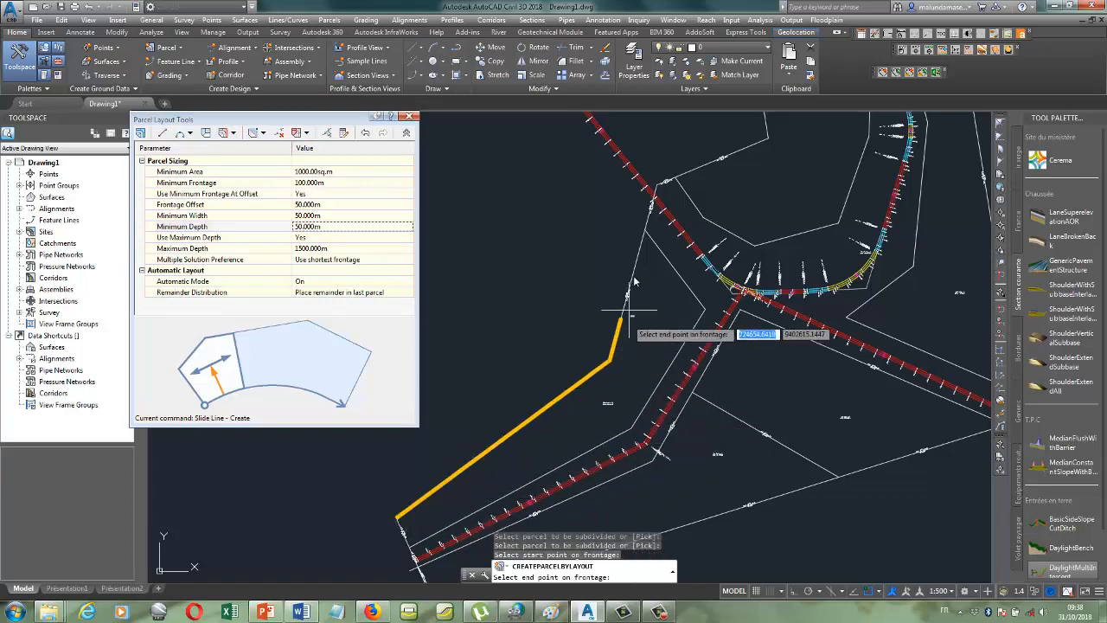
left_click(644, 232)
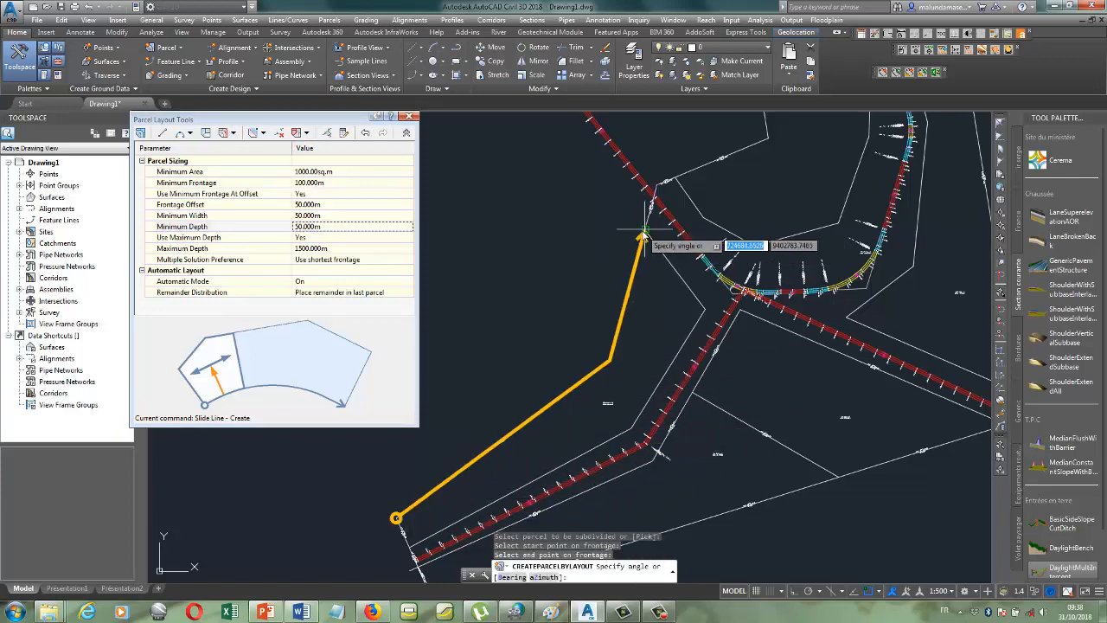
left_click(645, 233)
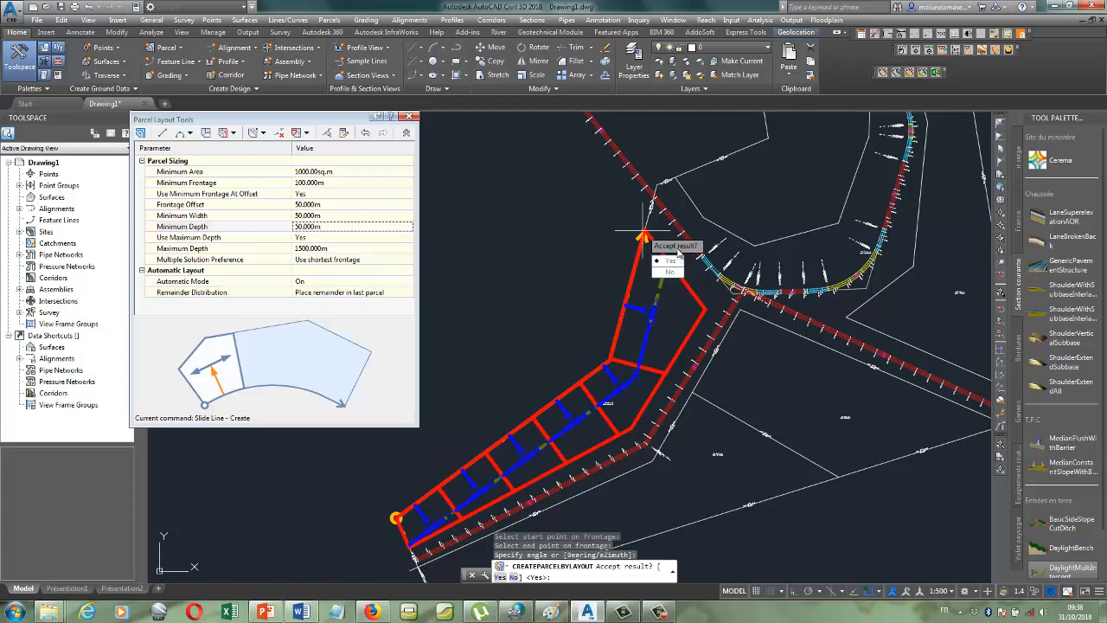
left_click(679, 262)
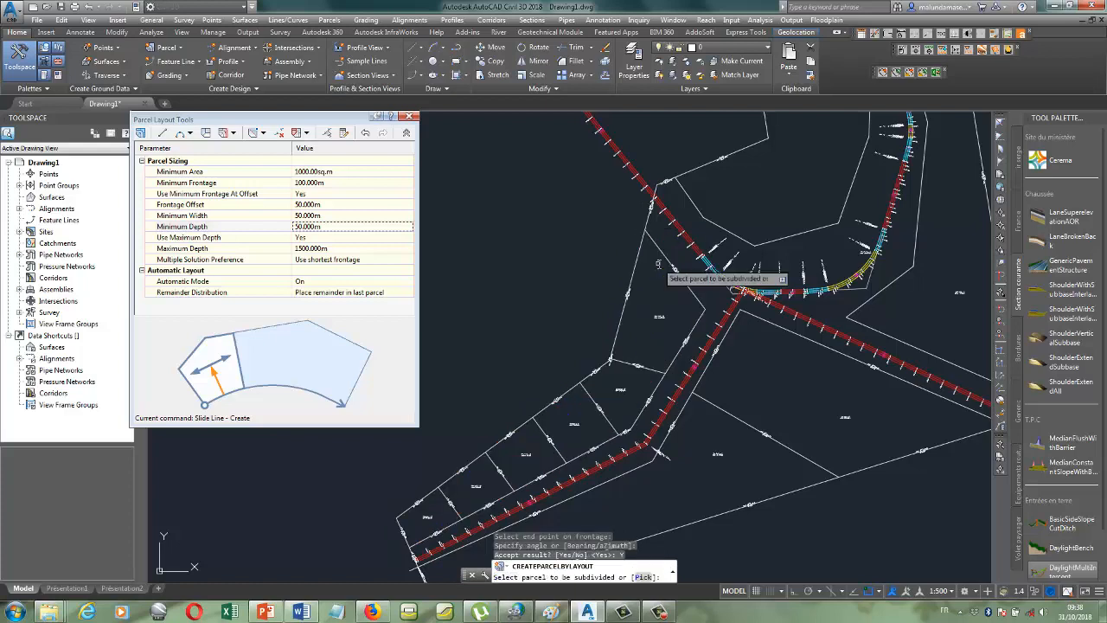
- Examine the area and segment labels of the new parcels northwest of the road
scroll(421, 519, "up", 10)
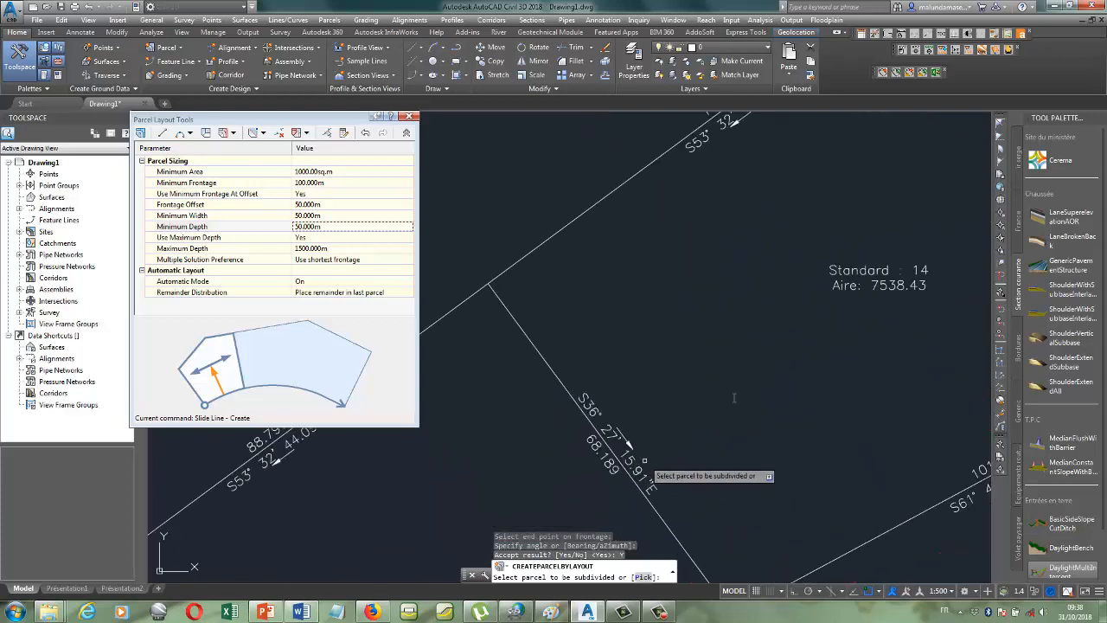
scroll(774, 349, "down", 6)
scroll(697, 413, "up", 10)
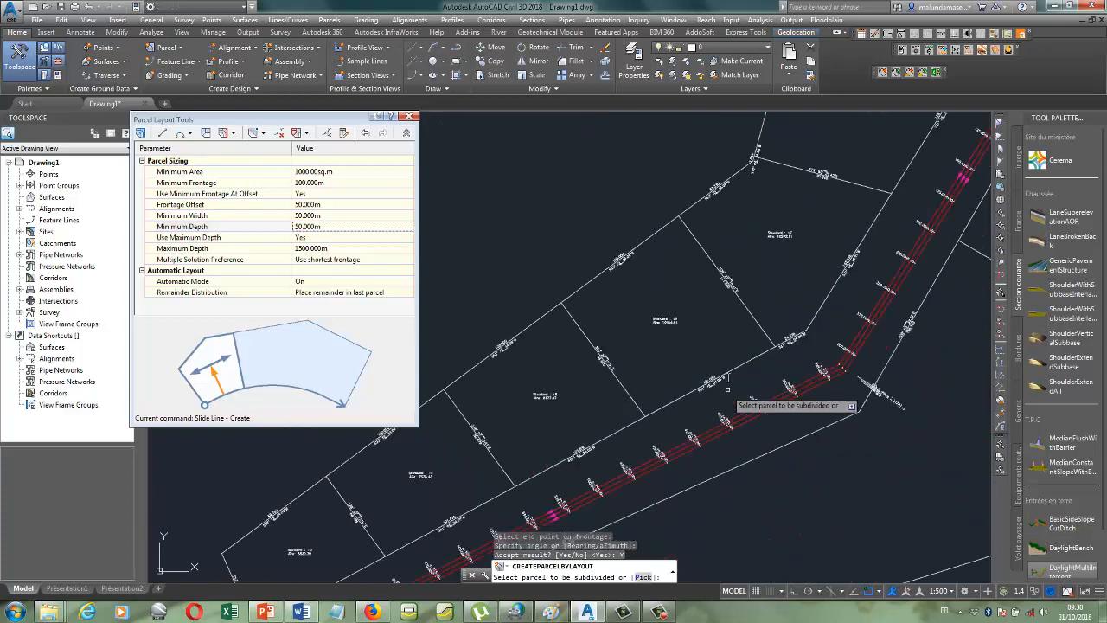
scroll(726, 232, "down", 8)
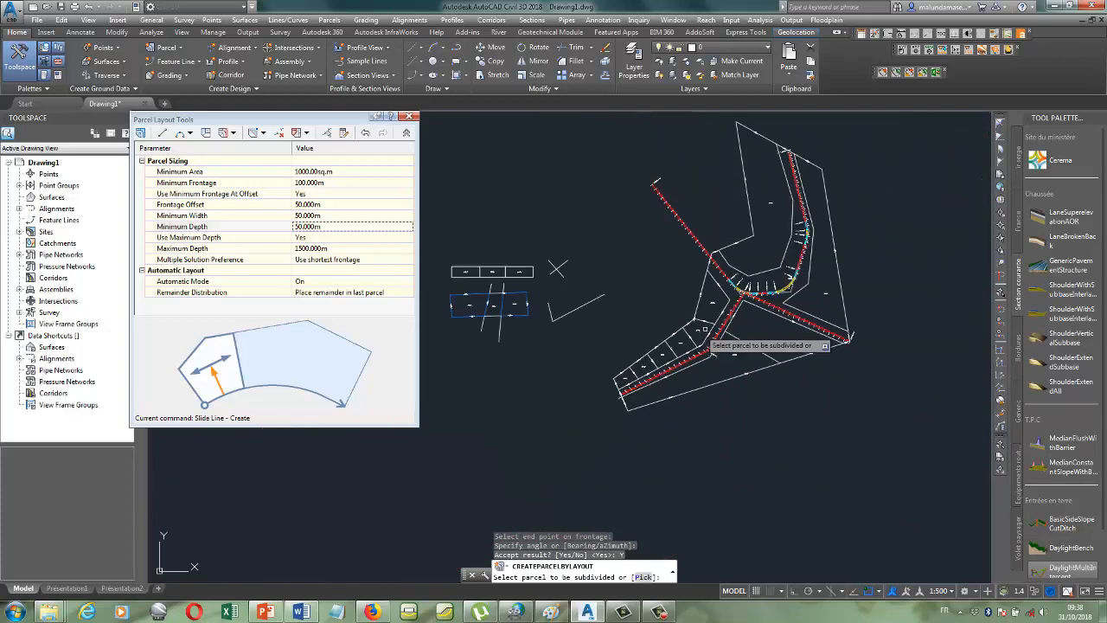
scroll(605, 398, "up", 4)
scroll(600, 394, "up", 4)
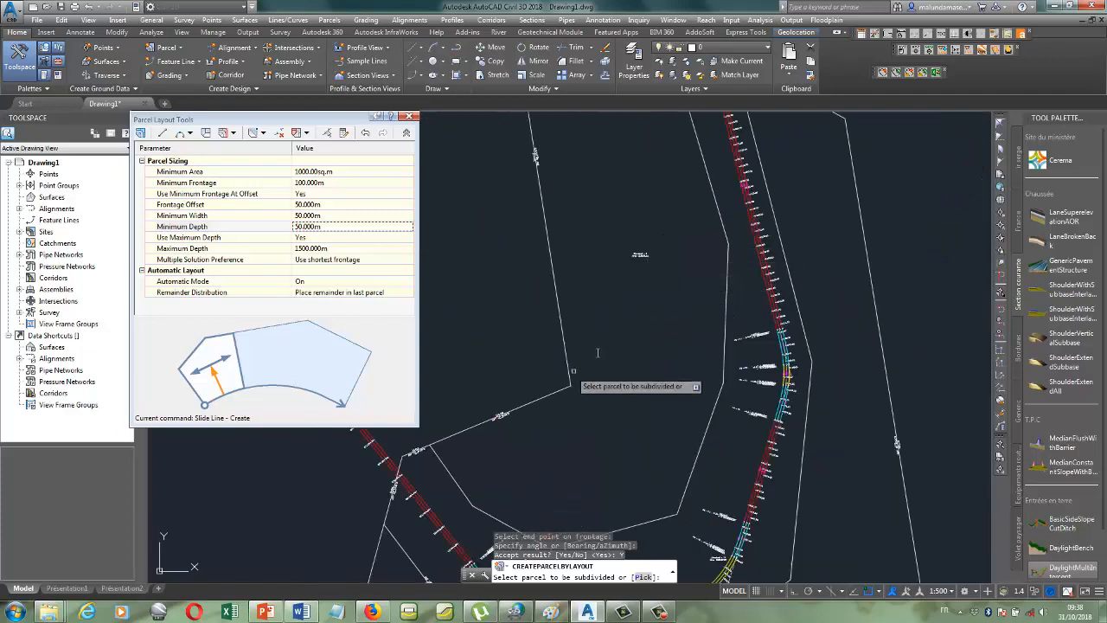
scroll(573, 385, "down", 6)
scroll(574, 388, "up", 4)
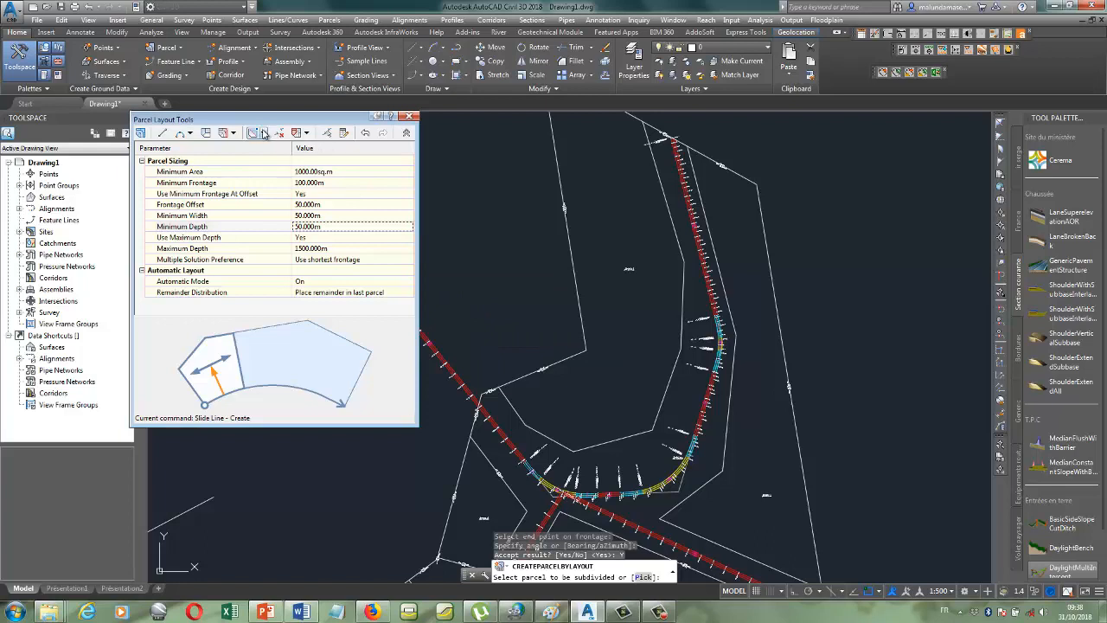
left_click(236, 134)
left_click(259, 145)
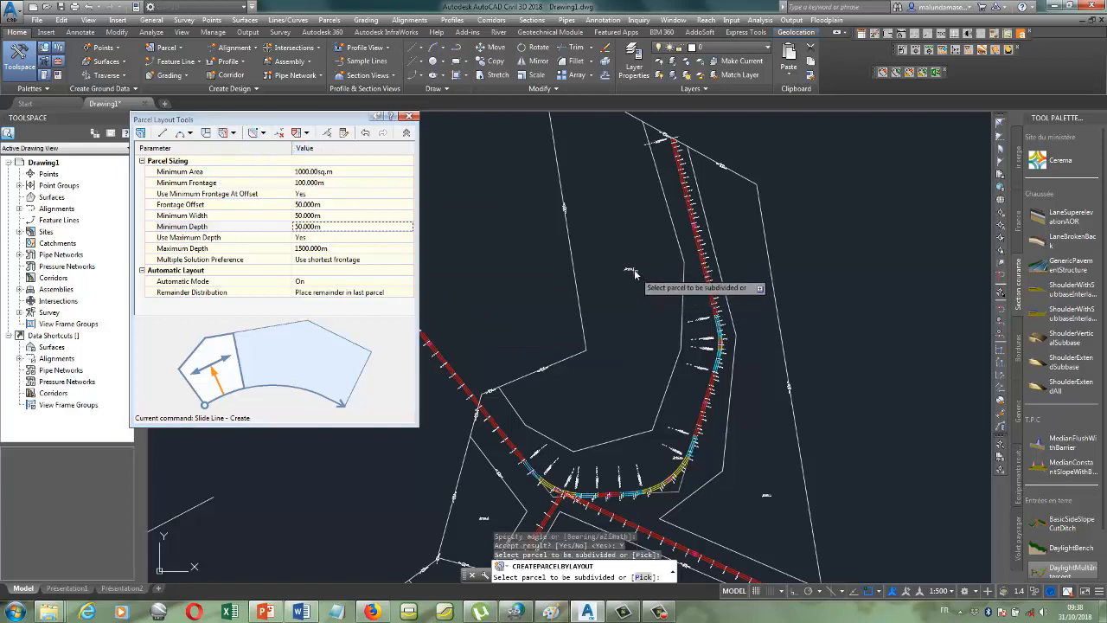
left_click(633, 269)
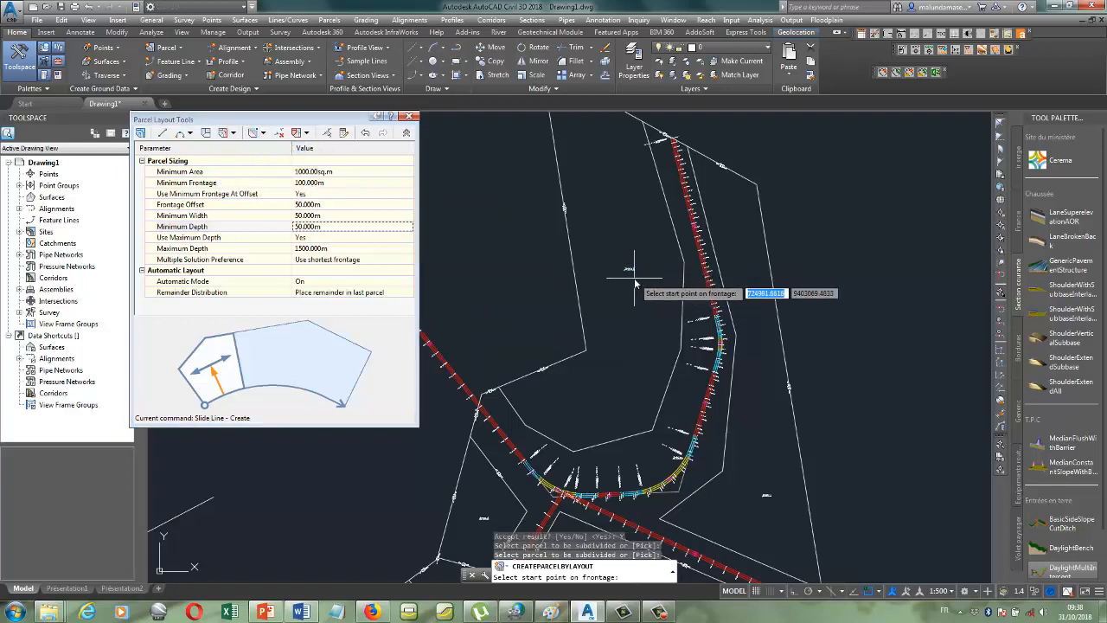
left_click(500, 388)
left_click(586, 350)
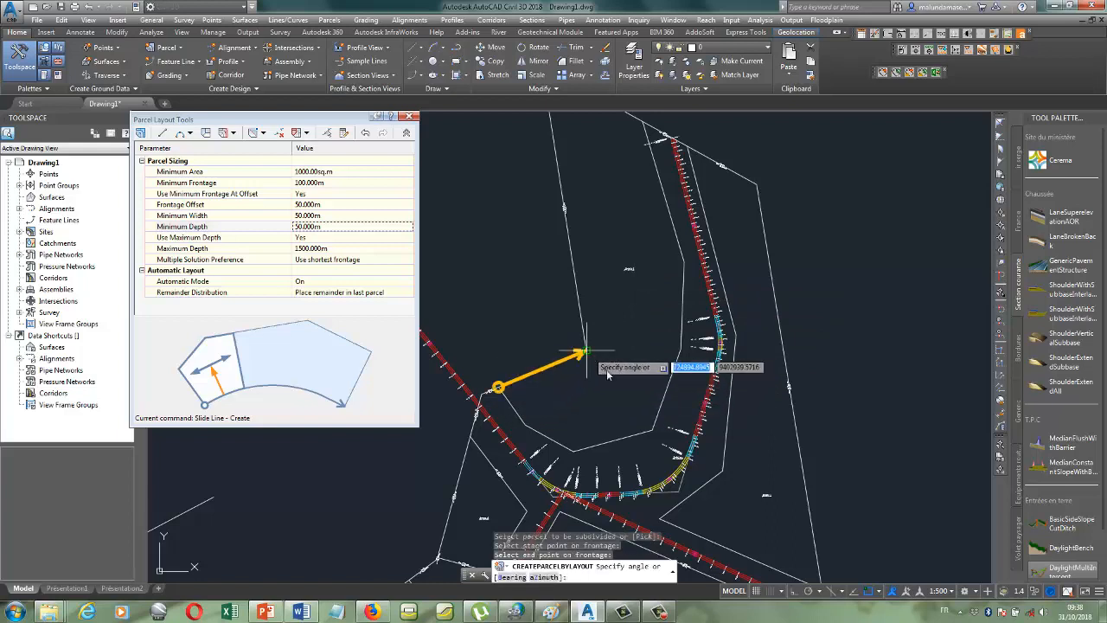
scroll(609, 377, "down", 4)
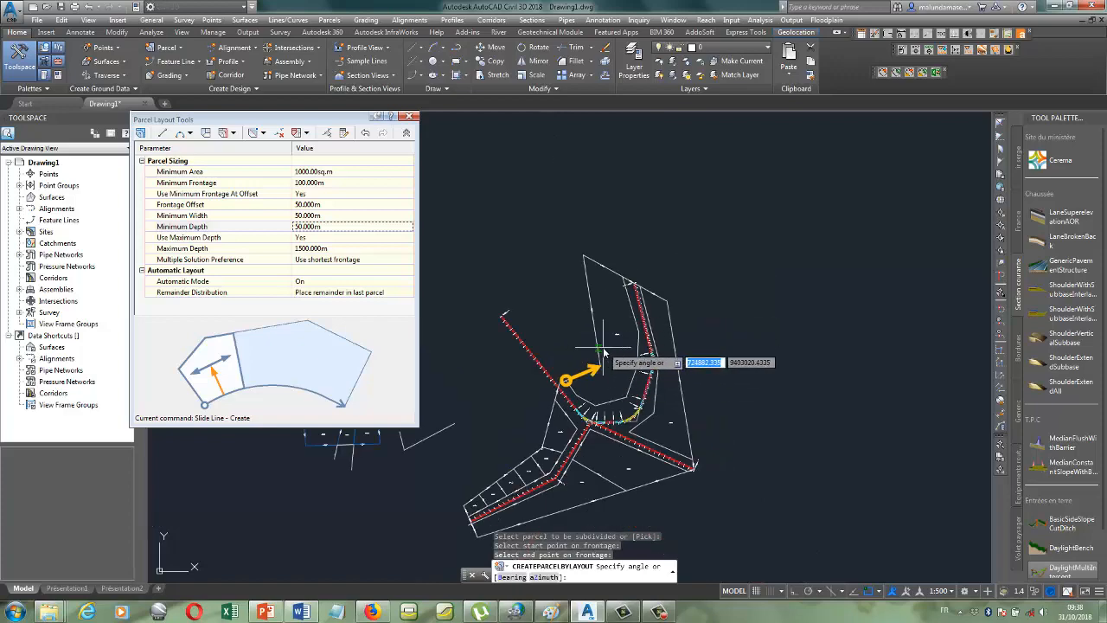
key("Escape")
scroll(603, 349, "up", 4)
key("Escape")
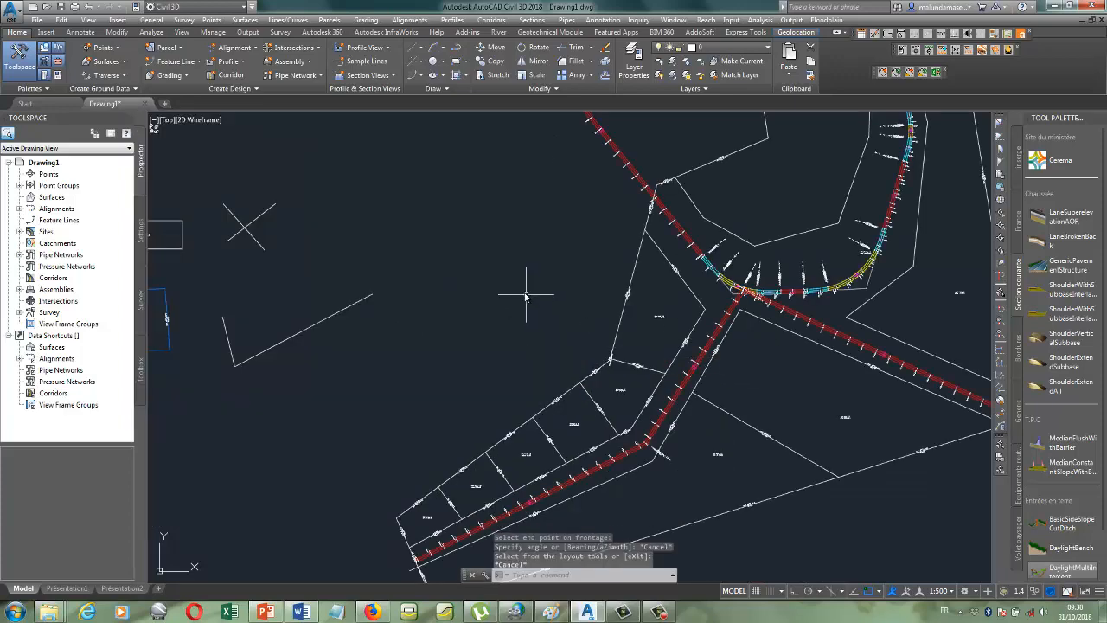
- Start the parcel creation tools and set the minimum parcel area to 1000 sq.m
scroll(657, 333, "down", 4)
scroll(638, 337, "up", 2)
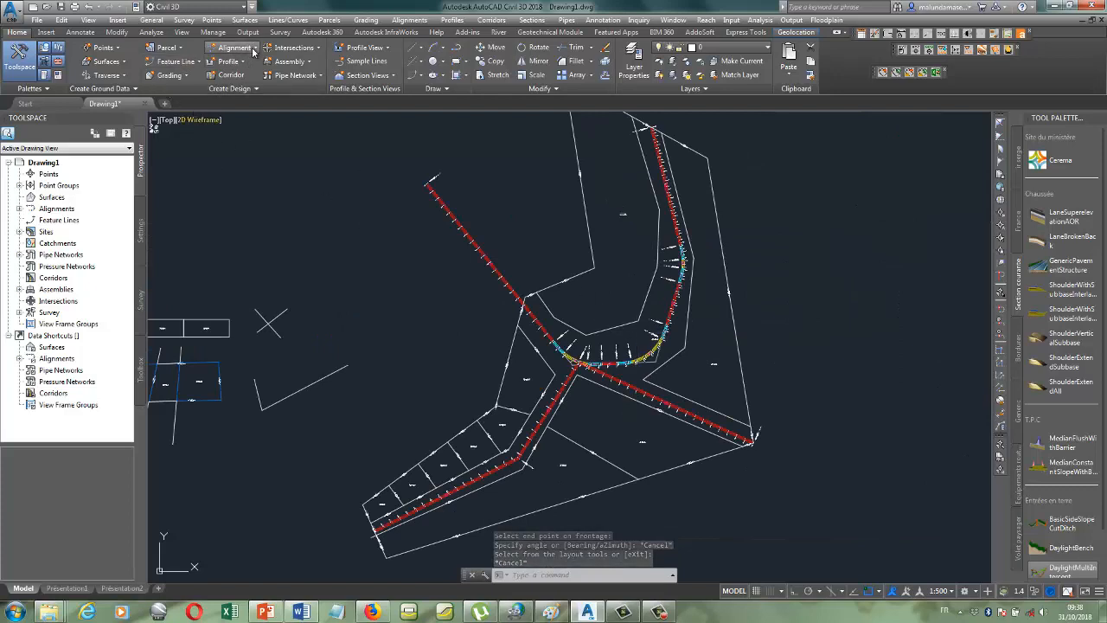
left_click(183, 54)
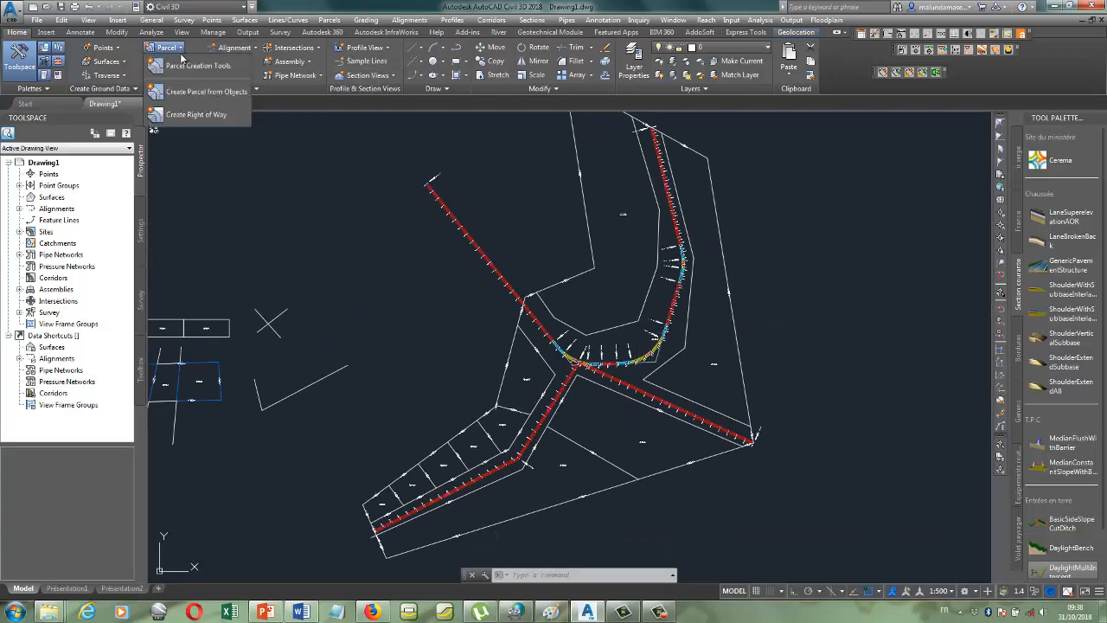
left_click(188, 71)
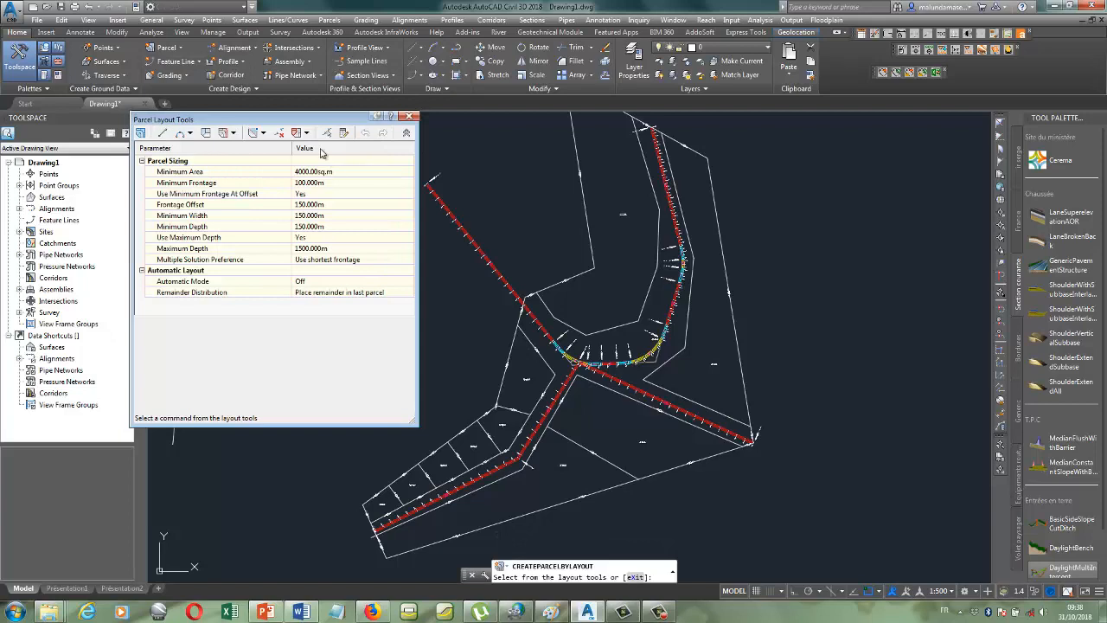
left_click(234, 134)
left_click(354, 152)
left_click(304, 172)
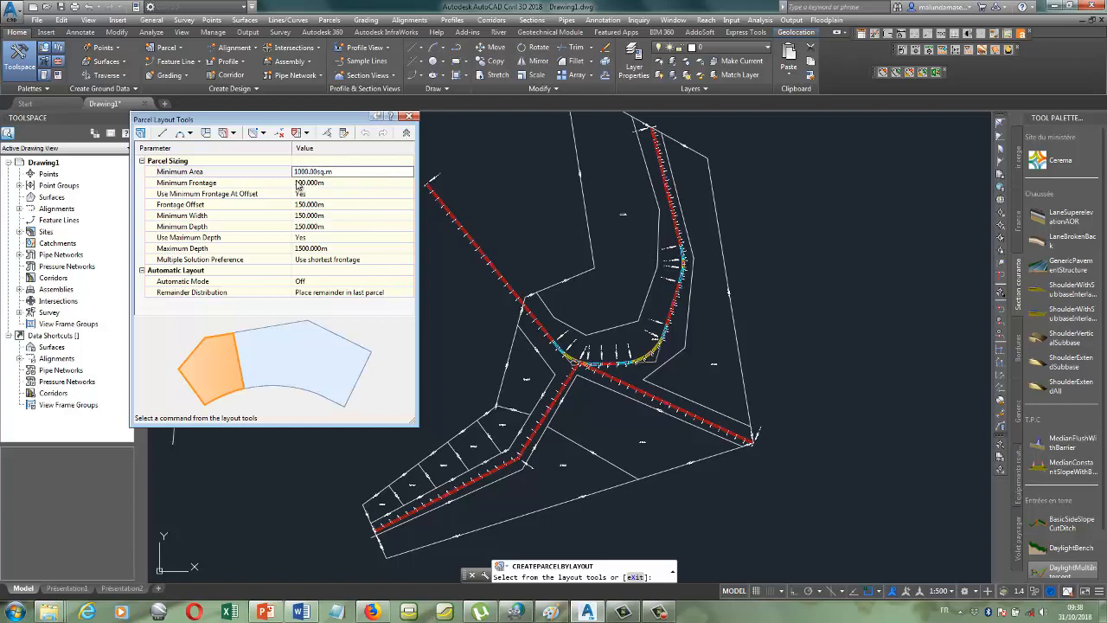
left_click(300, 184)
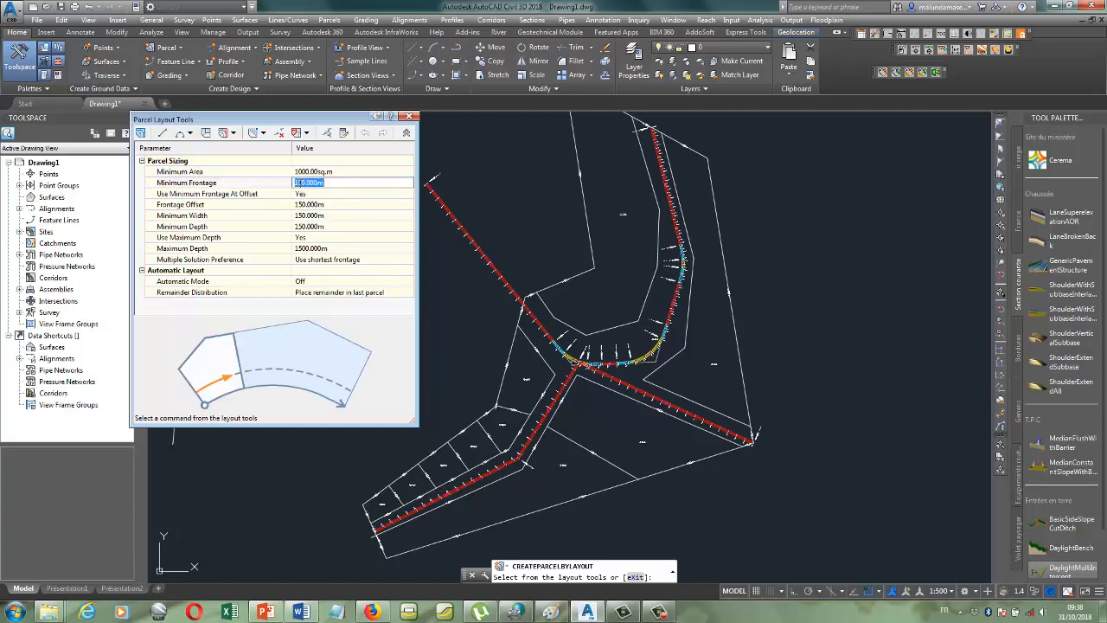
- Set the frontage offset, minimum width and minimum depth to 50 m and turn automatic layout mode on
left_click(300, 205)
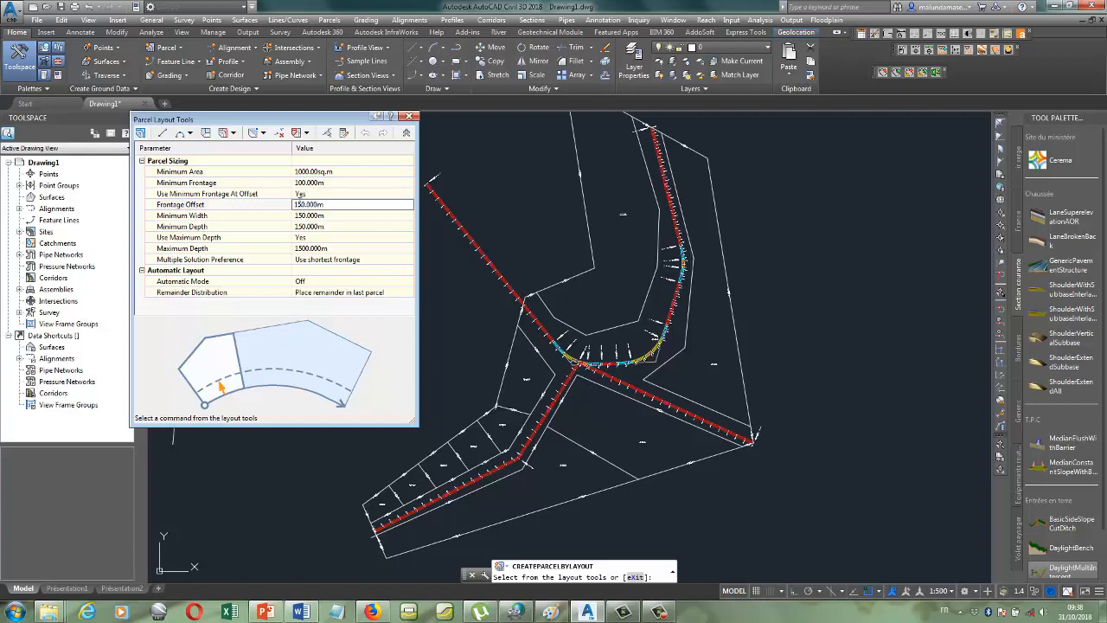
left_click(298, 215)
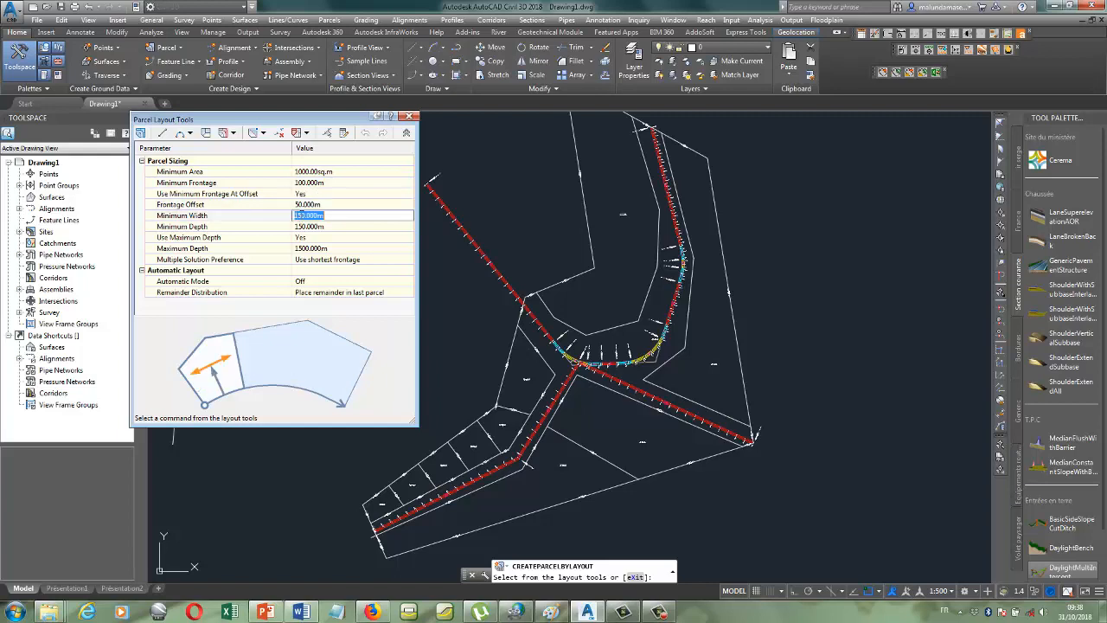
left_click(299, 227)
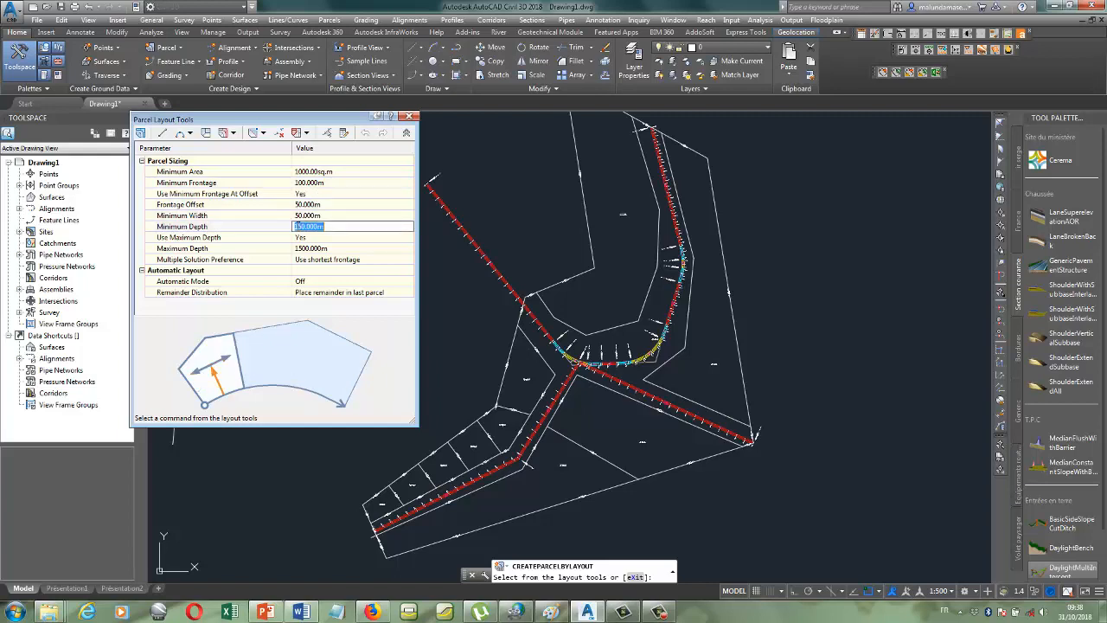
left_click(301, 249)
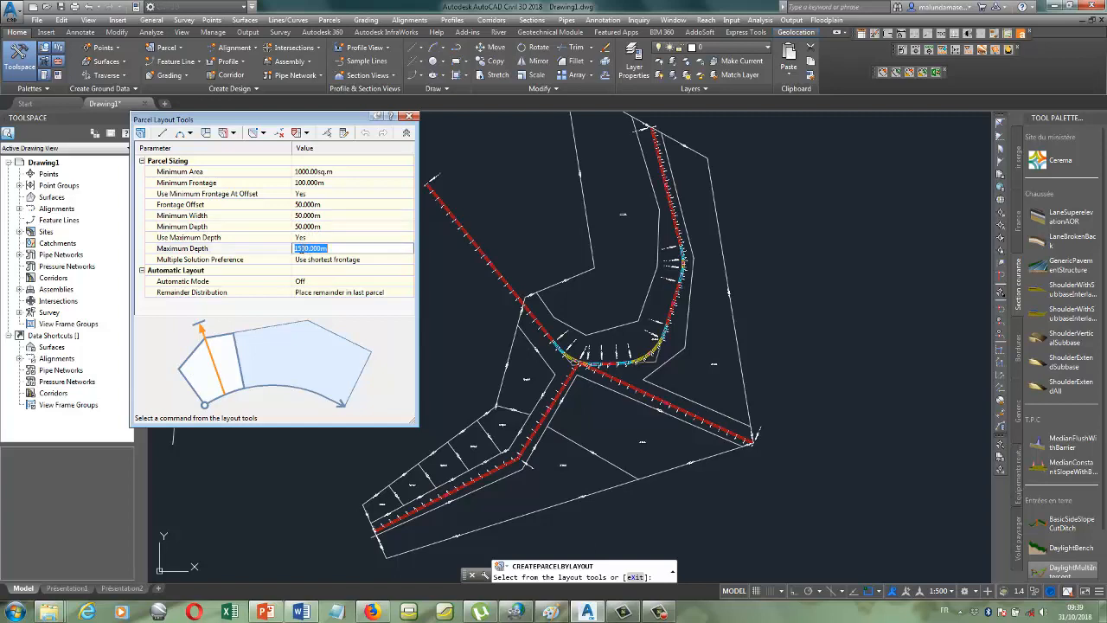
left_click(303, 283)
left_click(317, 284)
left_click(322, 301)
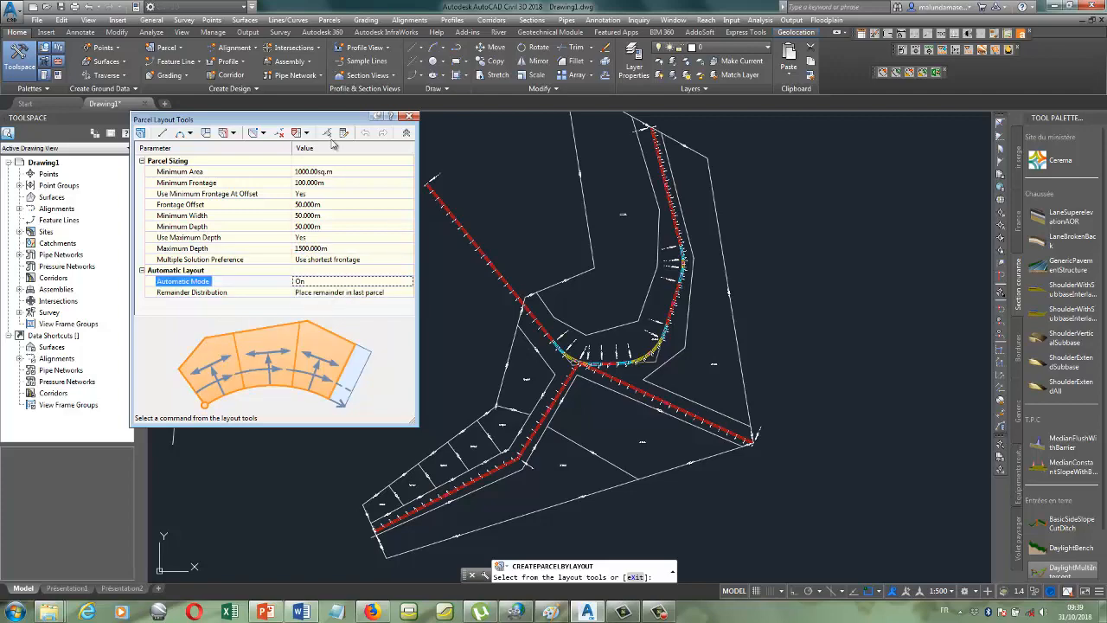
- Subdivide the parcel inside the curved road with Slide Line - Create along its western boundary, from the southwest corner to the northern tip, and accept the layout
left_click(235, 133)
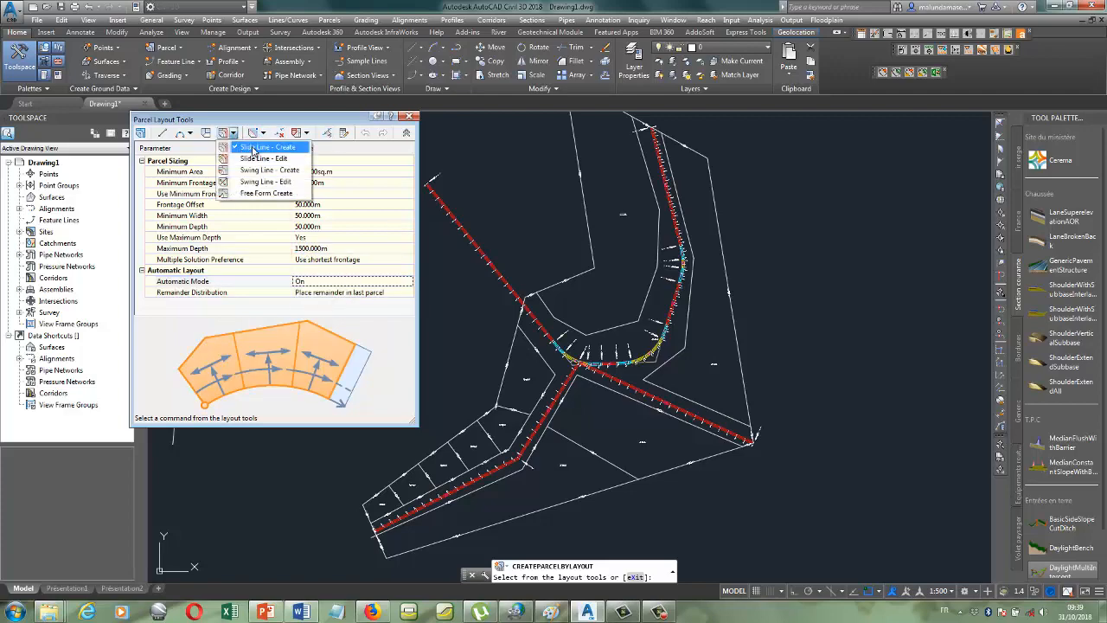
left_click(260, 149)
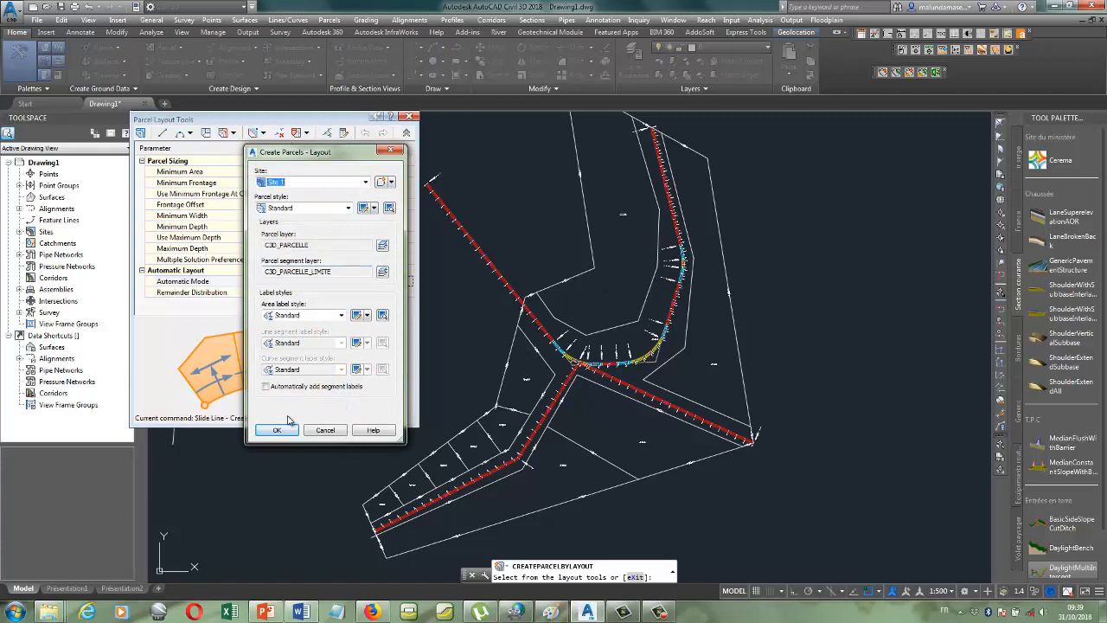
left_click(278, 429)
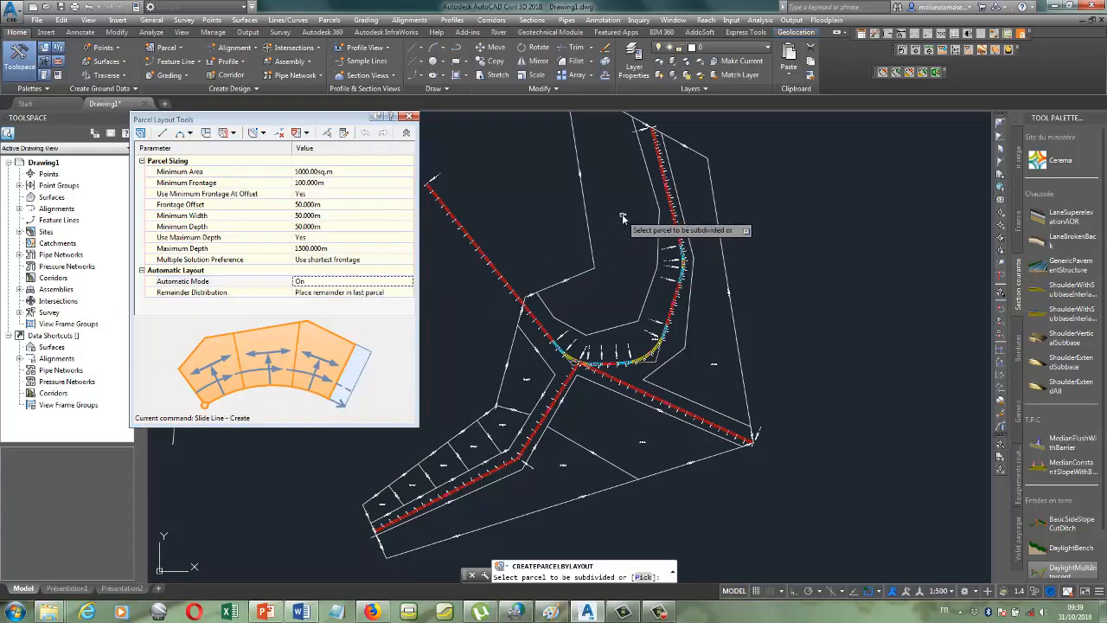
left_click(625, 220)
scroll(554, 290, "up", 5)
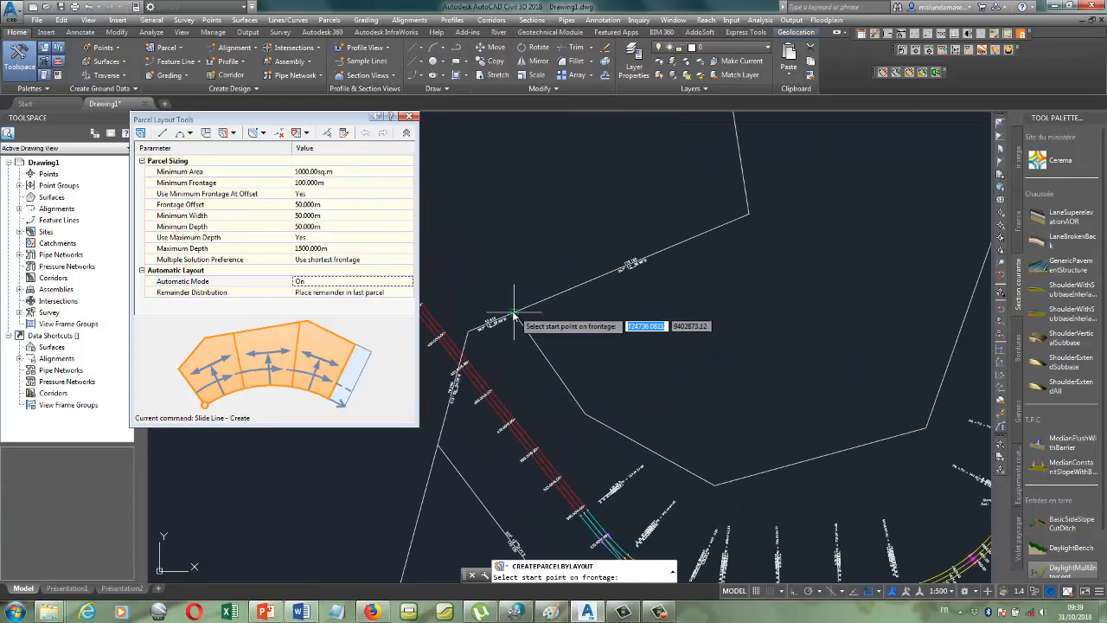
left_click(514, 313)
scroll(628, 311, "down", 3)
scroll(570, 346, "down", 2)
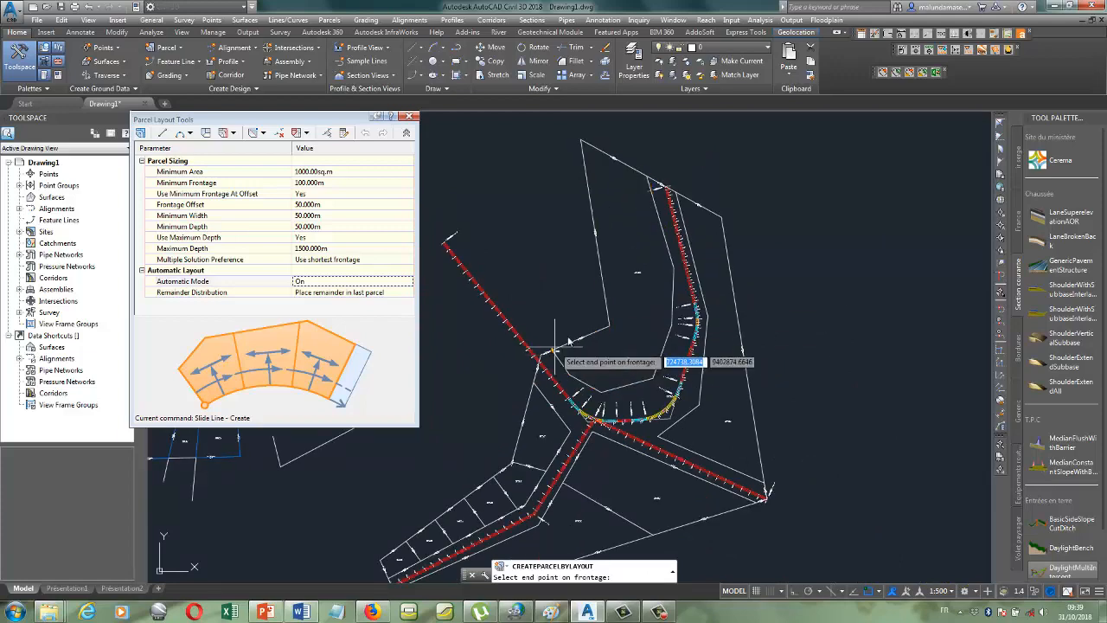
left_click(582, 139)
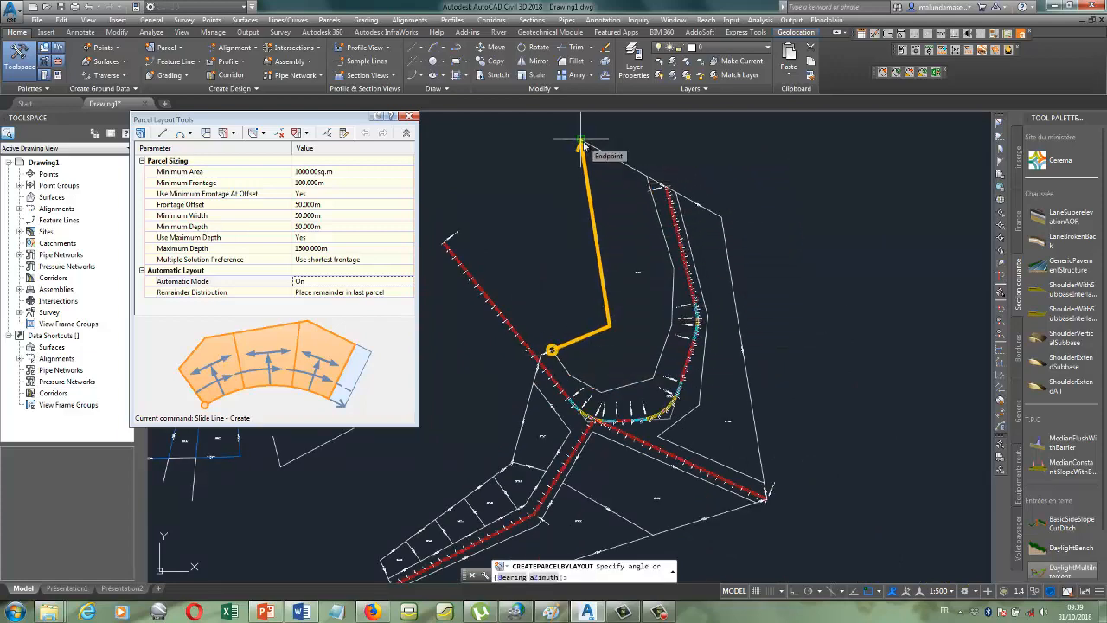
key("Return")
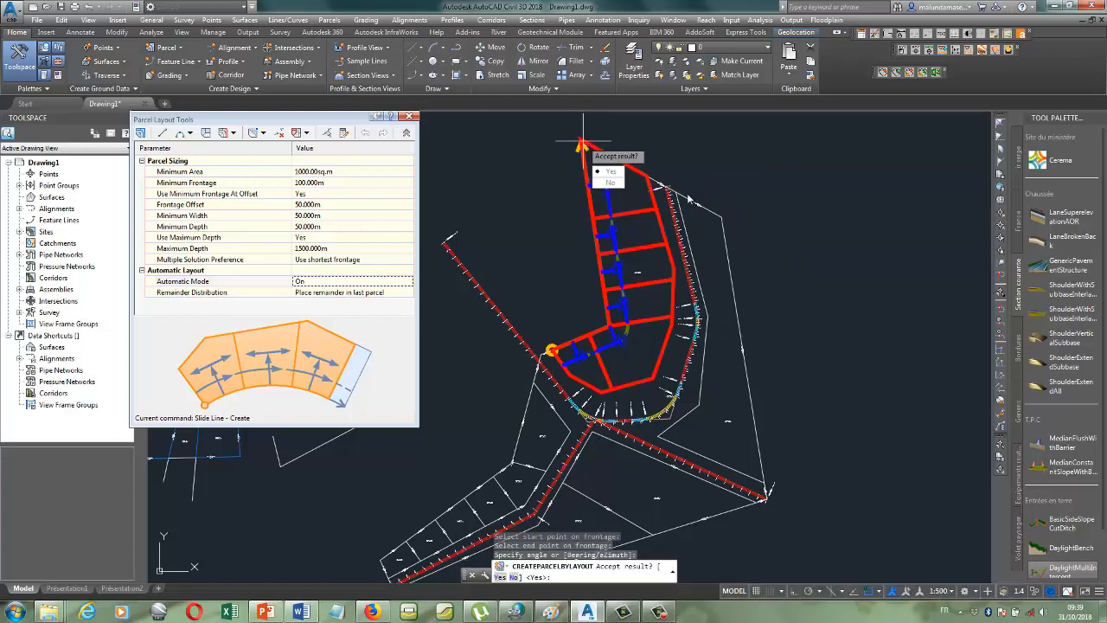
left_click(611, 184)
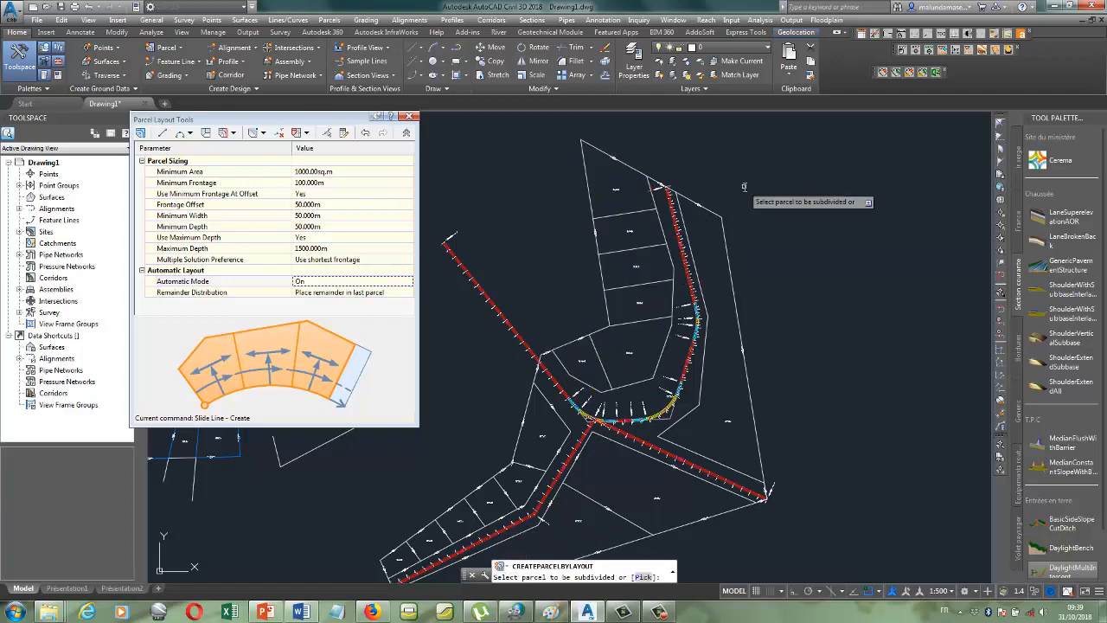
- Examine the area labels of the new parcels inside the curved road and compare them with the parcel sizing settings
scroll(581, 428, "up", 5)
scroll(581, 428, "down", 5)
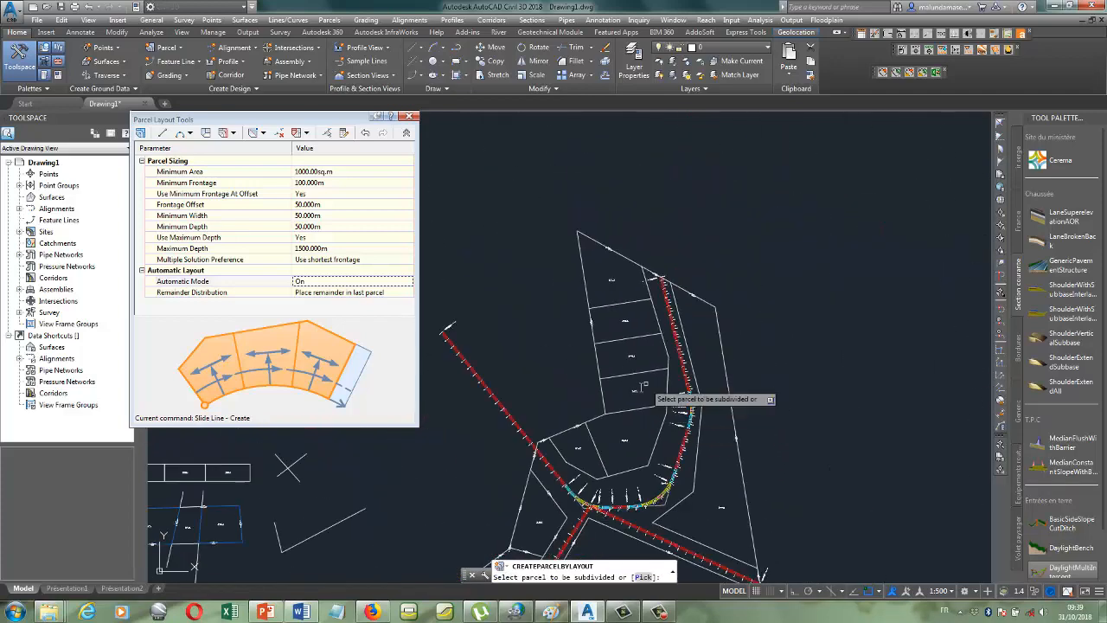
scroll(688, 277, "up", 8)
scroll(693, 282, "down", 9)
scroll(690, 204, "up", 9)
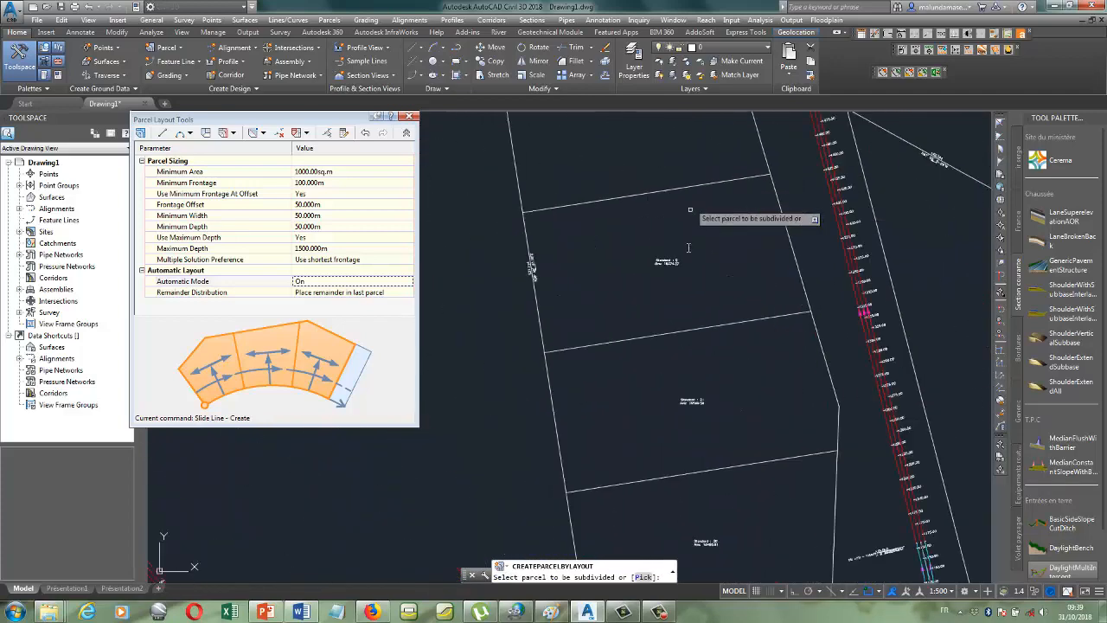
scroll(655, 327, "down", 4)
scroll(661, 347, "down", 4)
scroll(648, 164, "up", 5)
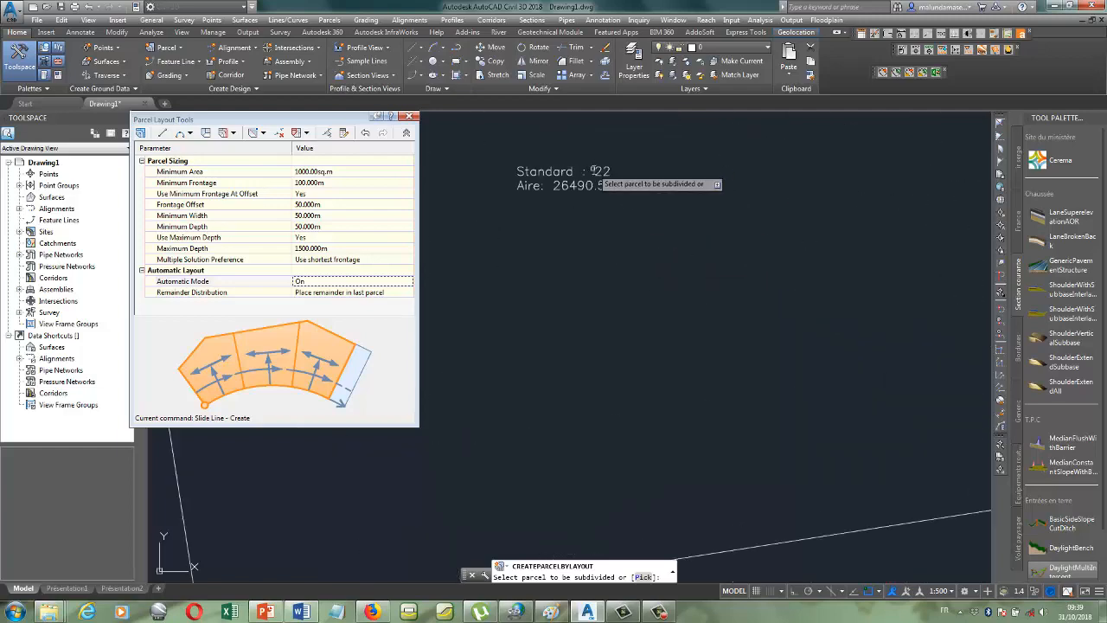
scroll(619, 203, "down", 5)
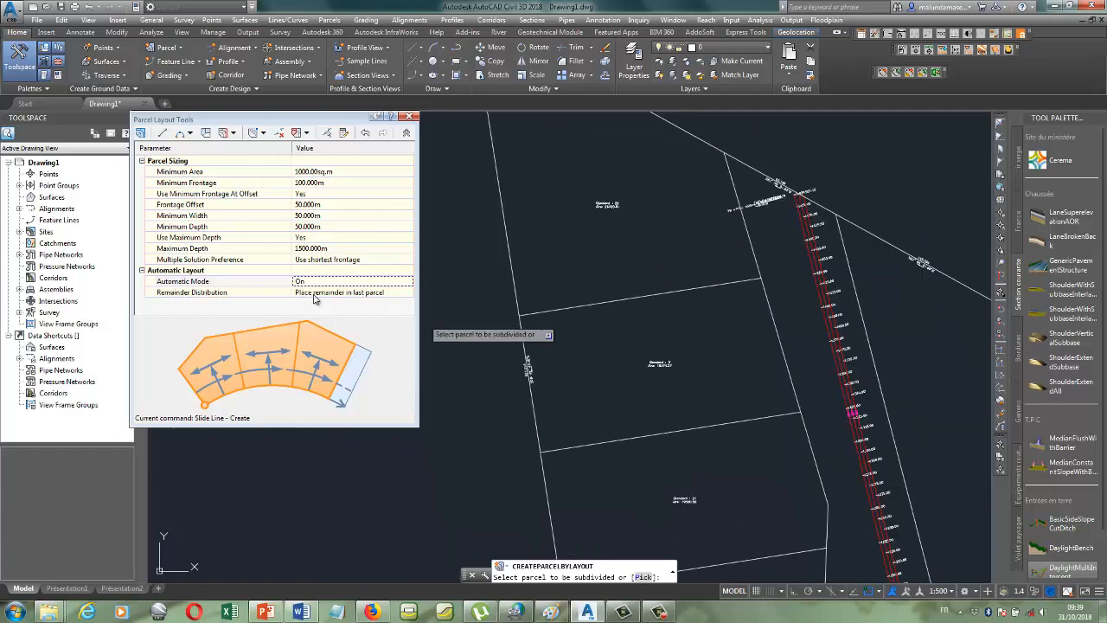
scroll(640, 199, "up", 6)
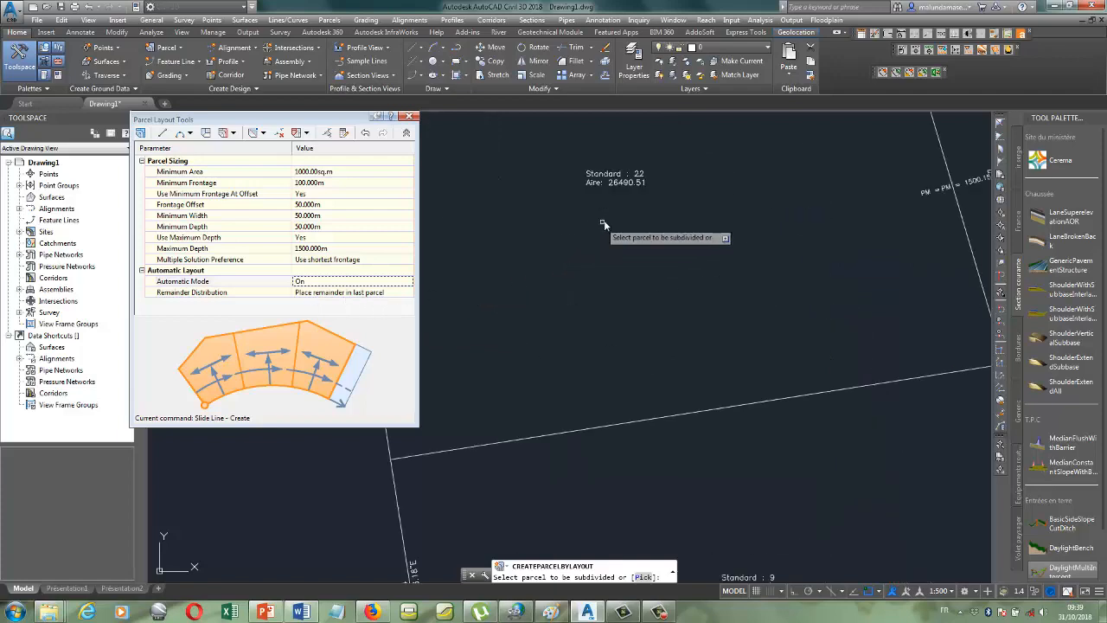
scroll(588, 183, "down", 6)
scroll(632, 346, "up", 4)
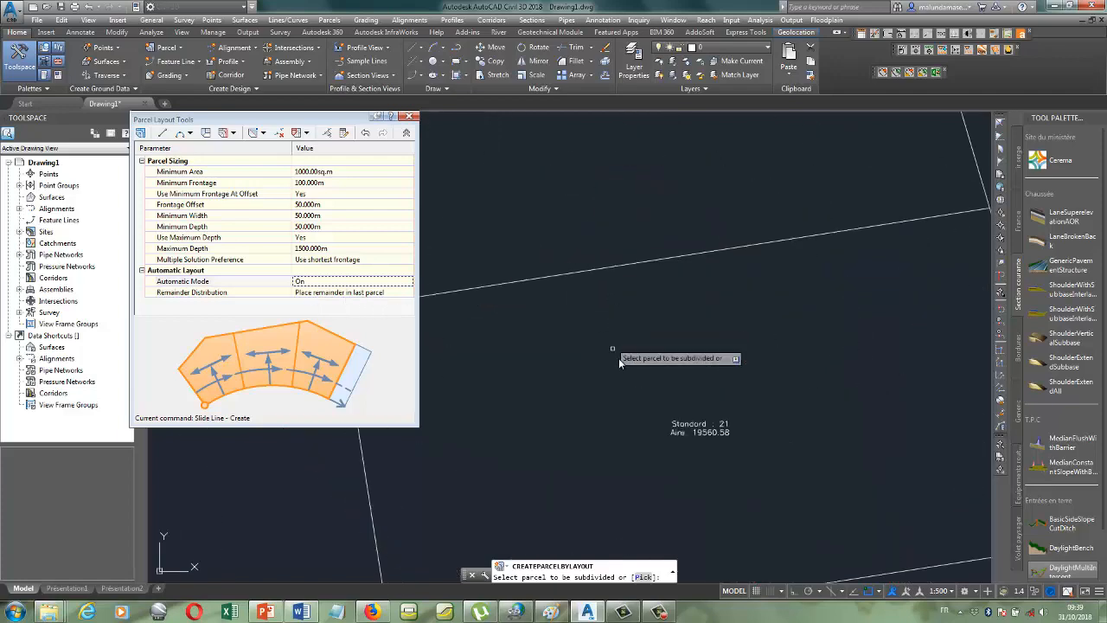
scroll(746, 416, "down", 2)
scroll(719, 361, "down", 5)
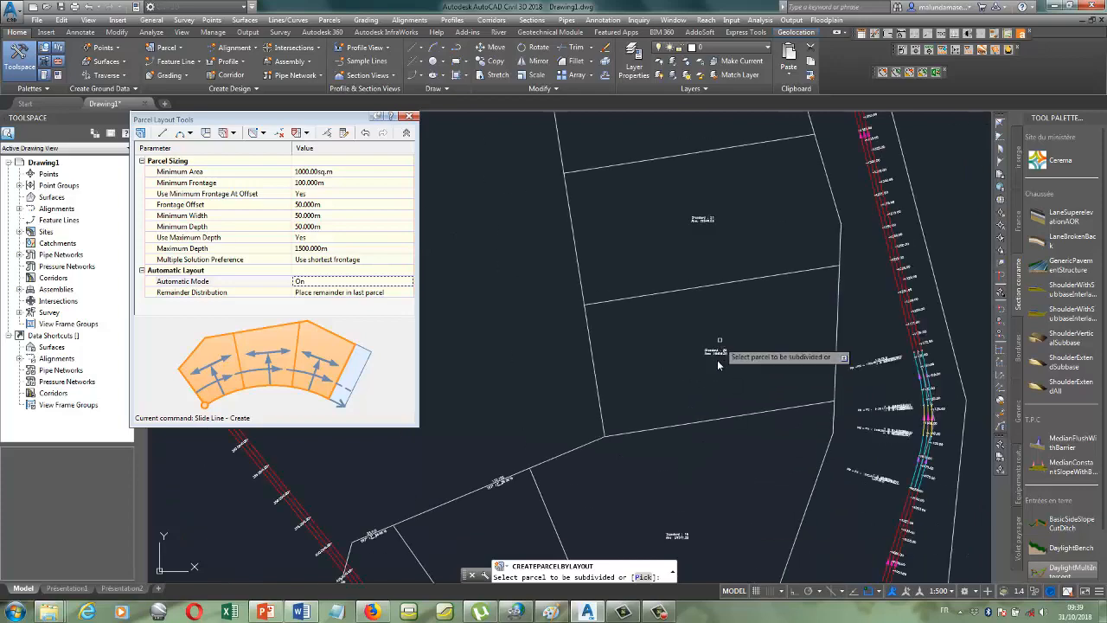
scroll(703, 497, "up", 5)
scroll(679, 475, "down", 6)
scroll(597, 458, "up", 5)
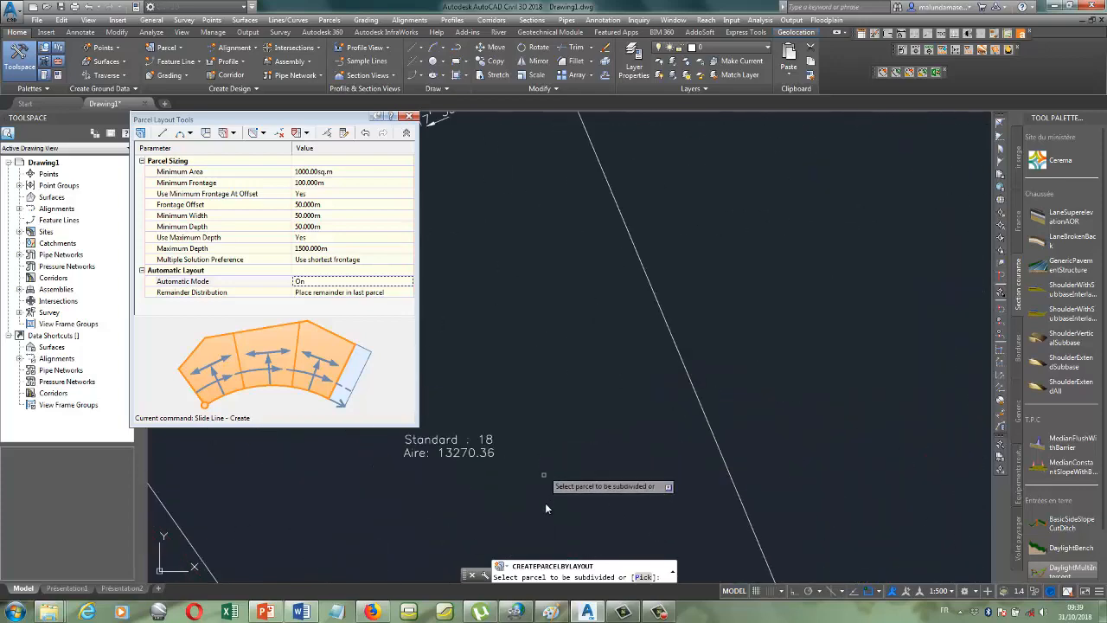
scroll(545, 485, "down", 3)
scroll(657, 307, "up", 1)
scroll(602, 267, "down", 1)
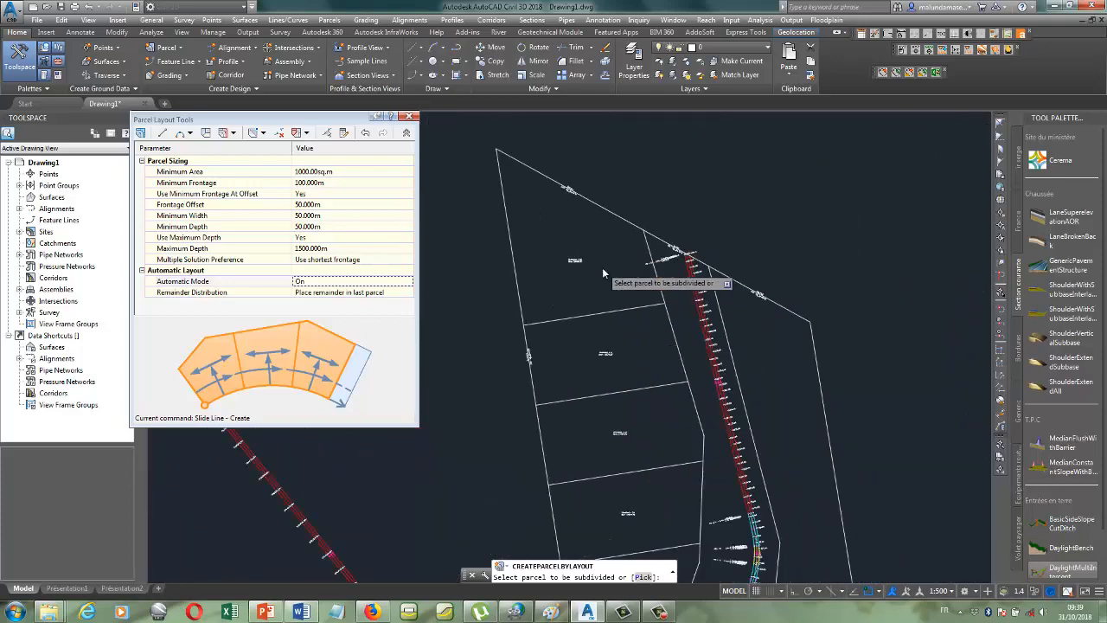
scroll(571, 247, "up", 5)
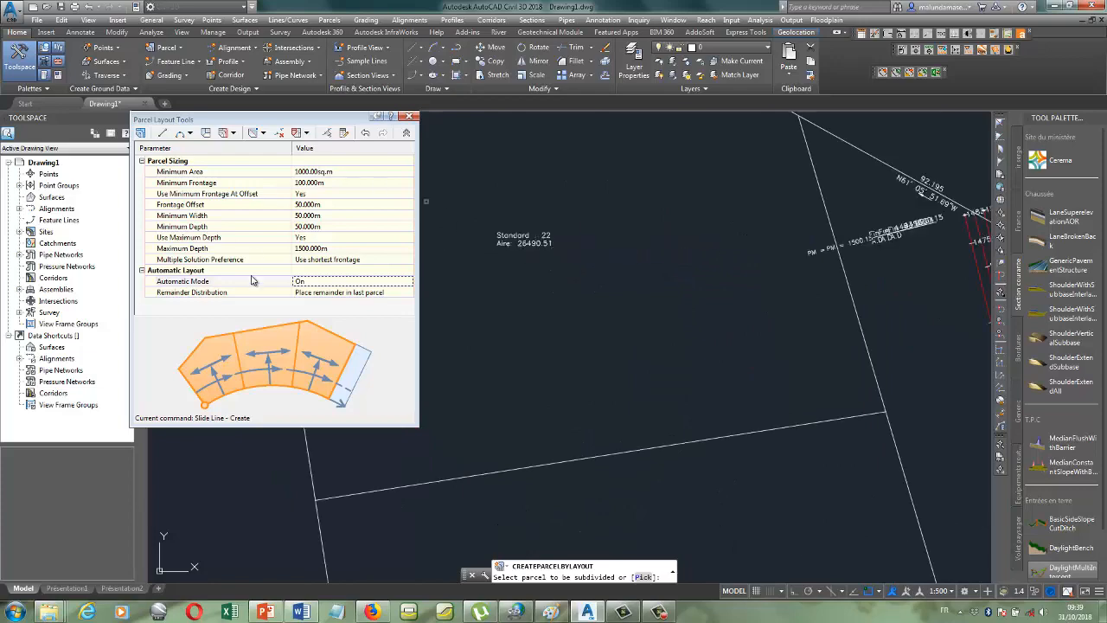
scroll(621, 262, "down", 8)
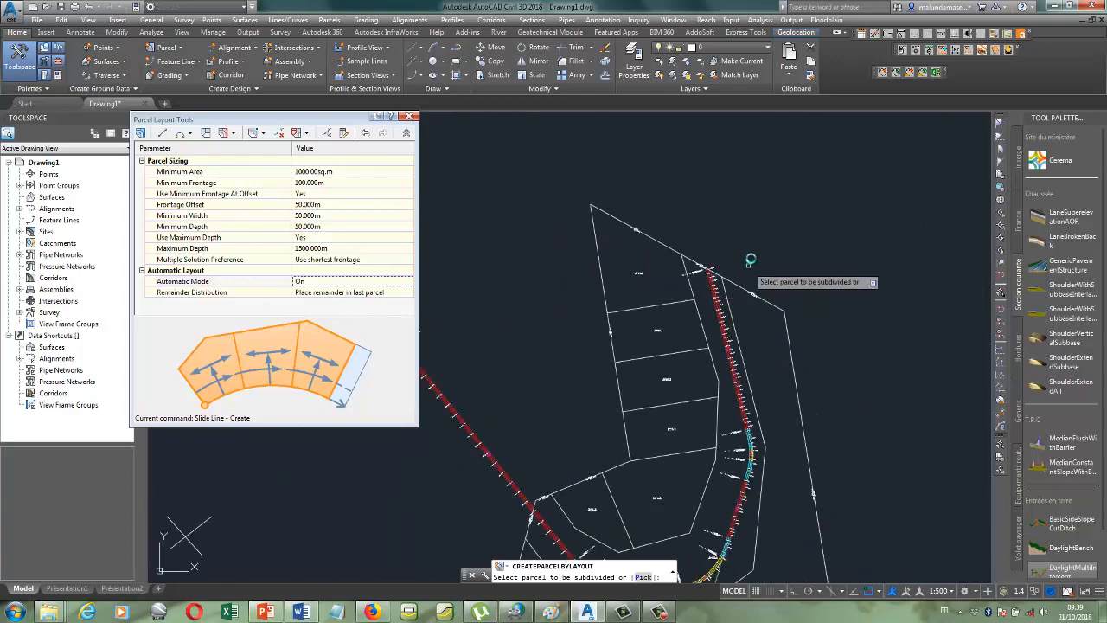
- Subdivide the parcel east of the curved road with Slide Line - Create along its western boundary, from the southwest corner to the northern tip, and accept the layout
scroll(709, 458, "up", 4)
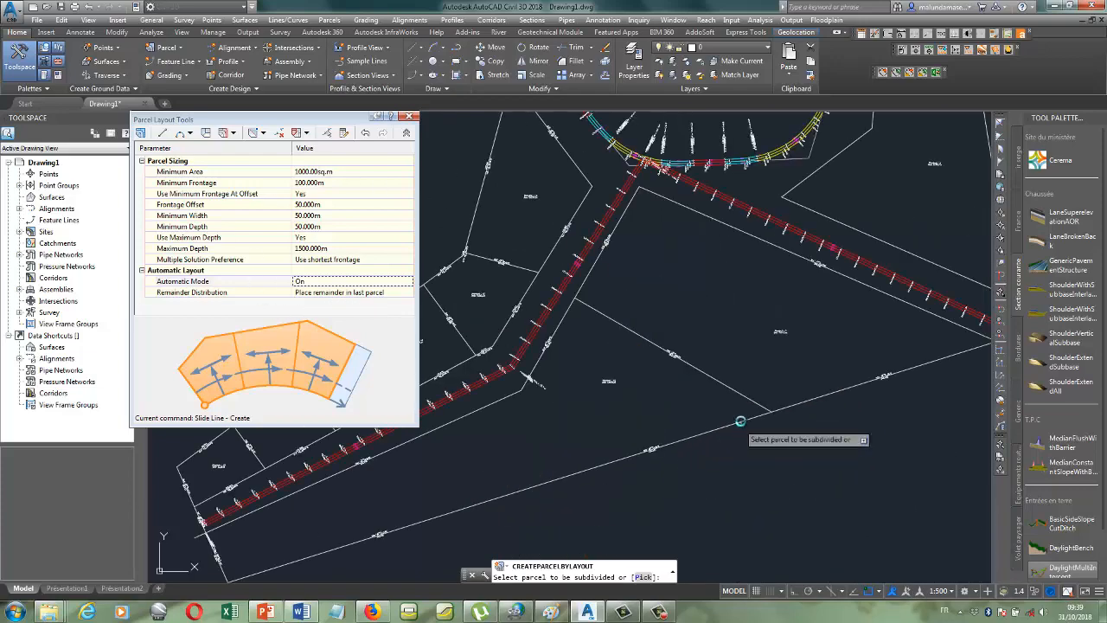
scroll(736, 427, "down", 2)
scroll(738, 350, "up", 2)
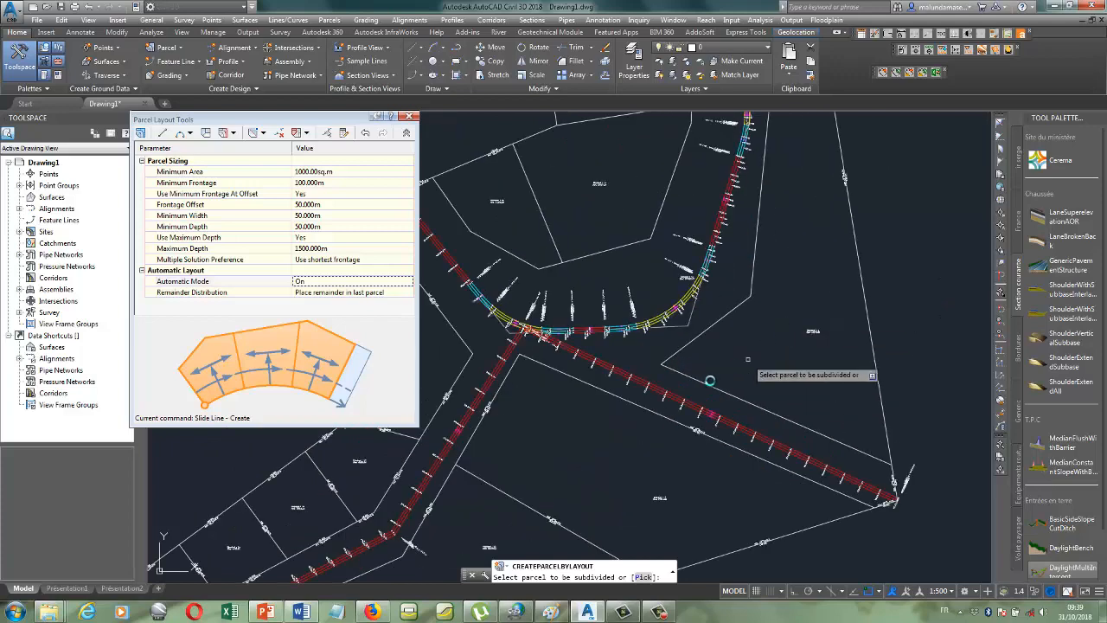
scroll(796, 310, "up", 2)
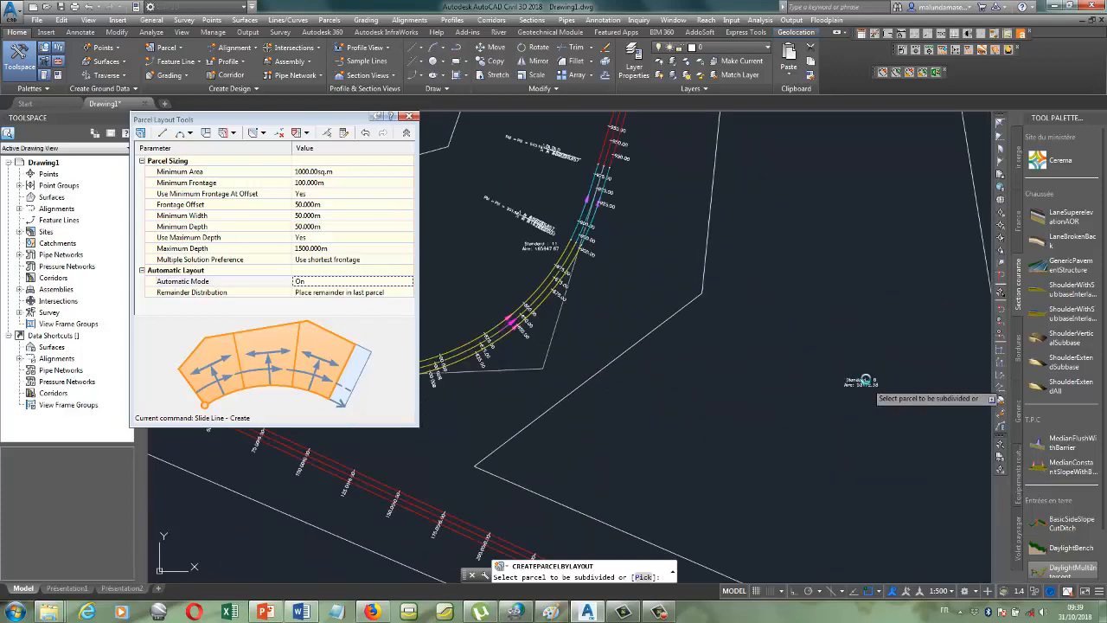
left_click(263, 132)
left_click(251, 145)
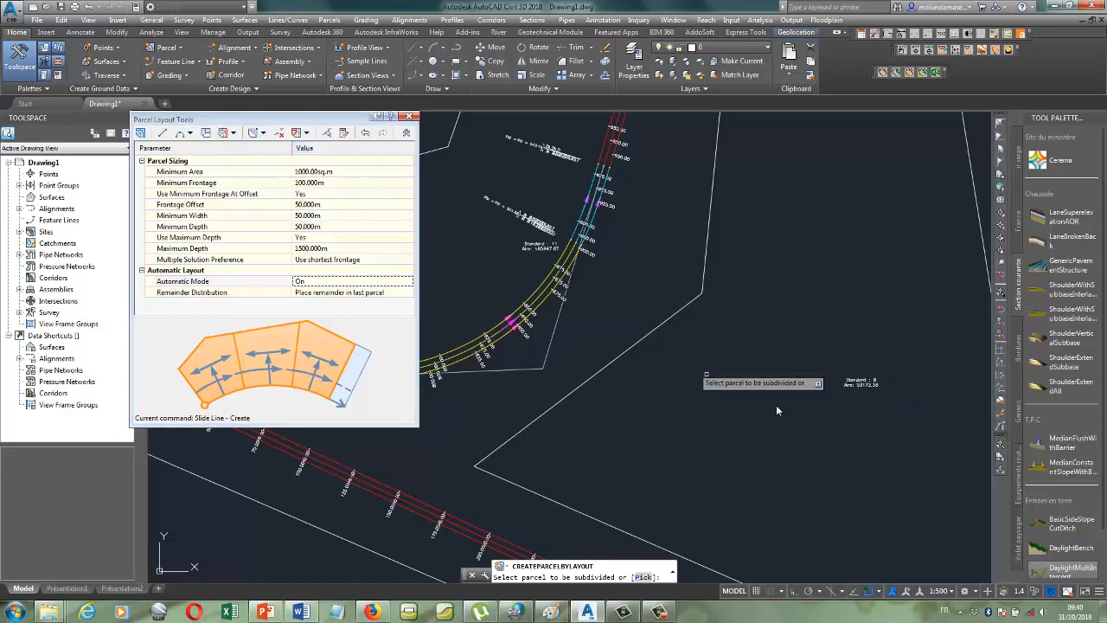
left_click(867, 390)
scroll(623, 441, "down", 3)
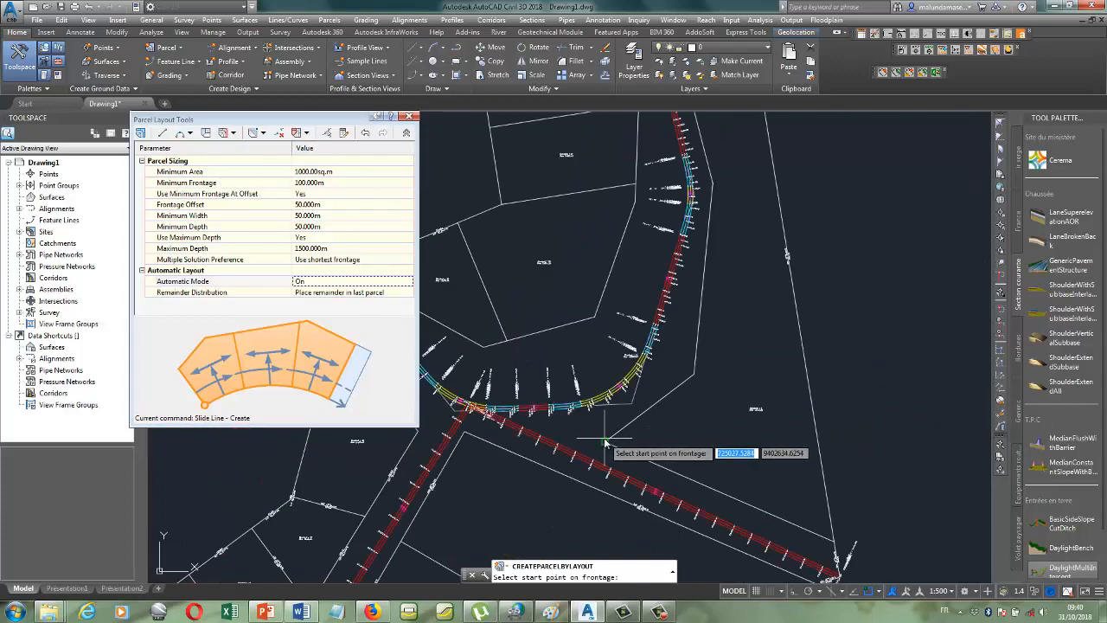
left_click(606, 442)
scroll(675, 372, "down", 3)
scroll(692, 220, "up", 5)
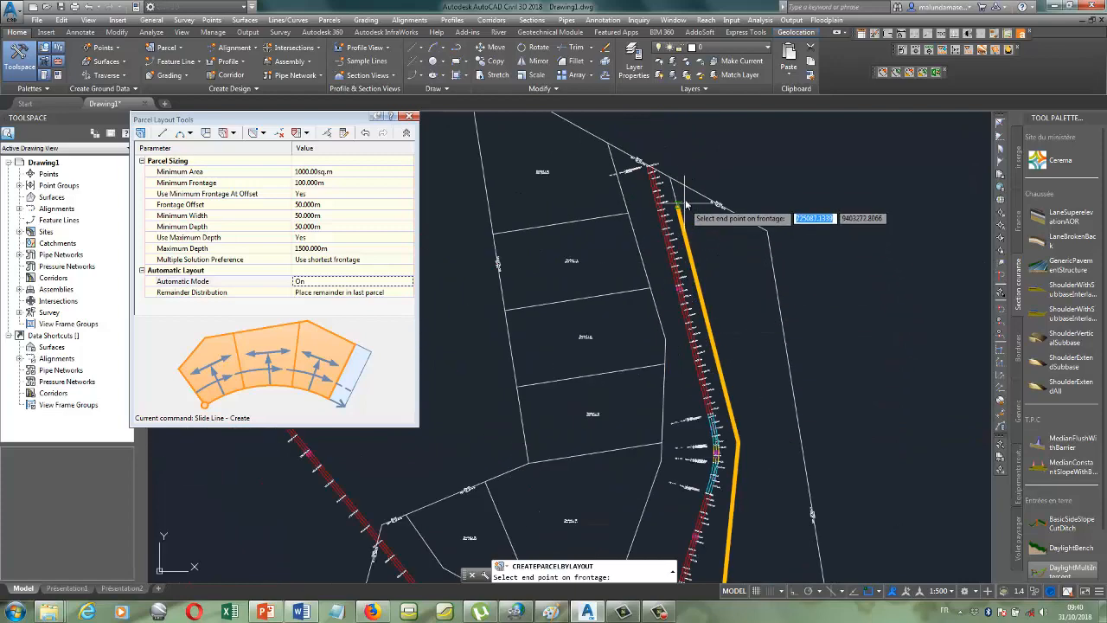
left_click(670, 181)
right_click(670, 184)
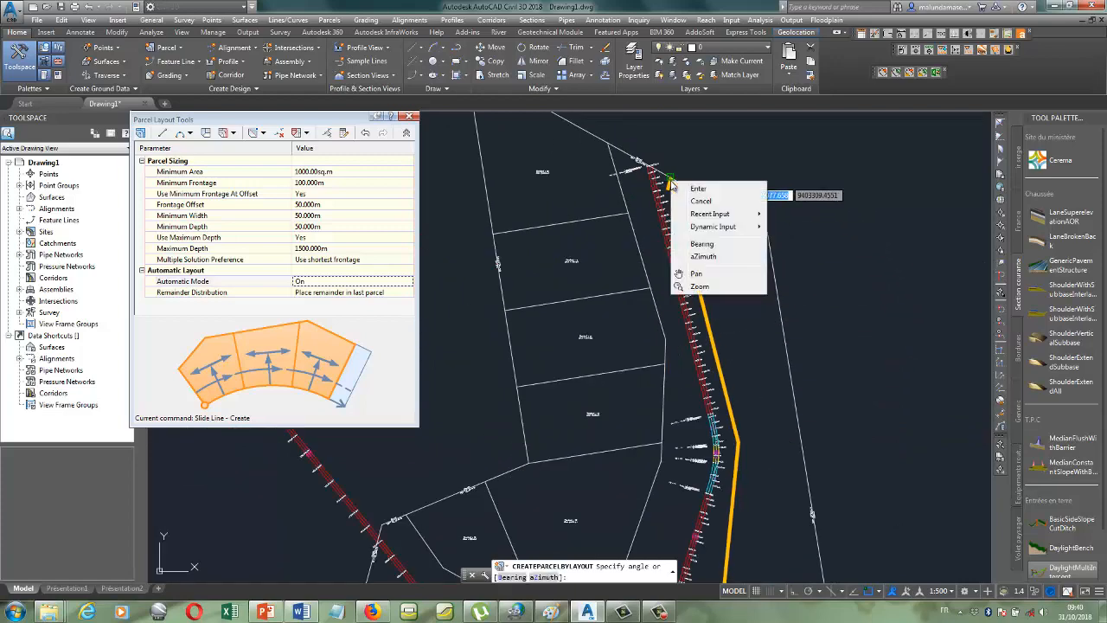
left_click(692, 188)
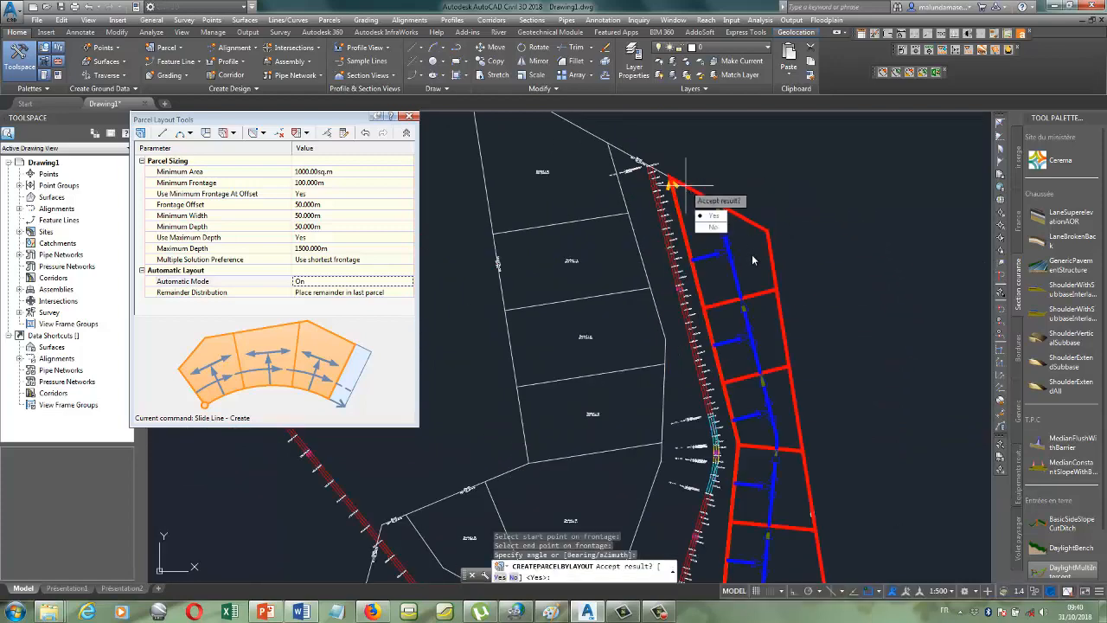
left_click(721, 215)
scroll(761, 242, "down", 3)
scroll(752, 316, "up", 3)
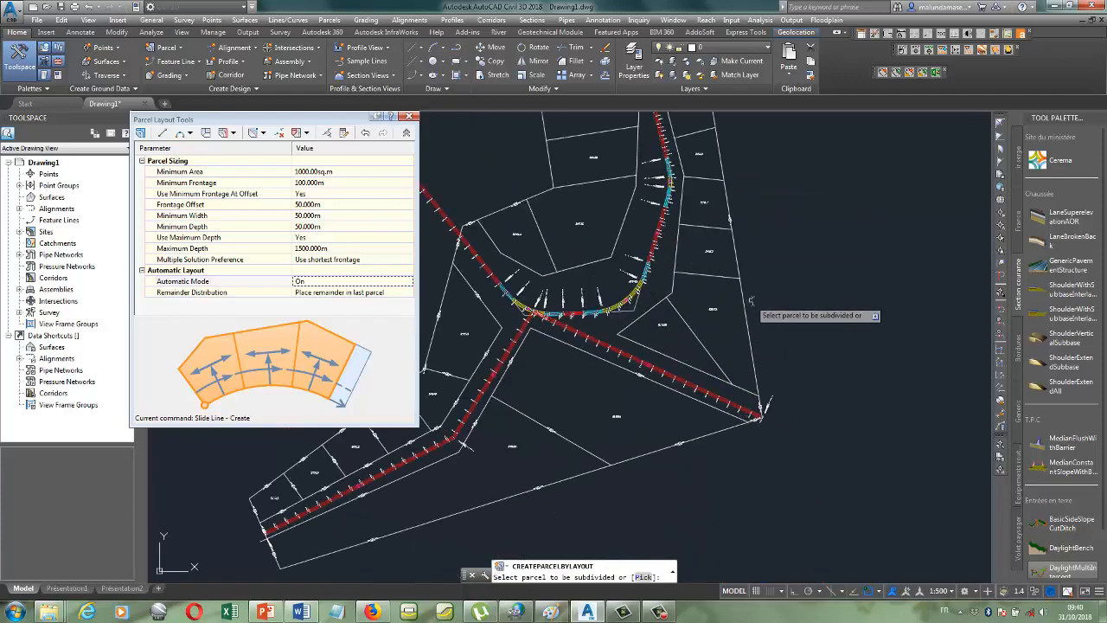
- Subdivide the parcel south of the southwestern road with Slide Line - Create along its southern boundary, from the west end to the eastern corner, and accept the layout
scroll(761, 320, "down", 3)
scroll(726, 329, "up", 3)
scroll(718, 370, "down", 3)
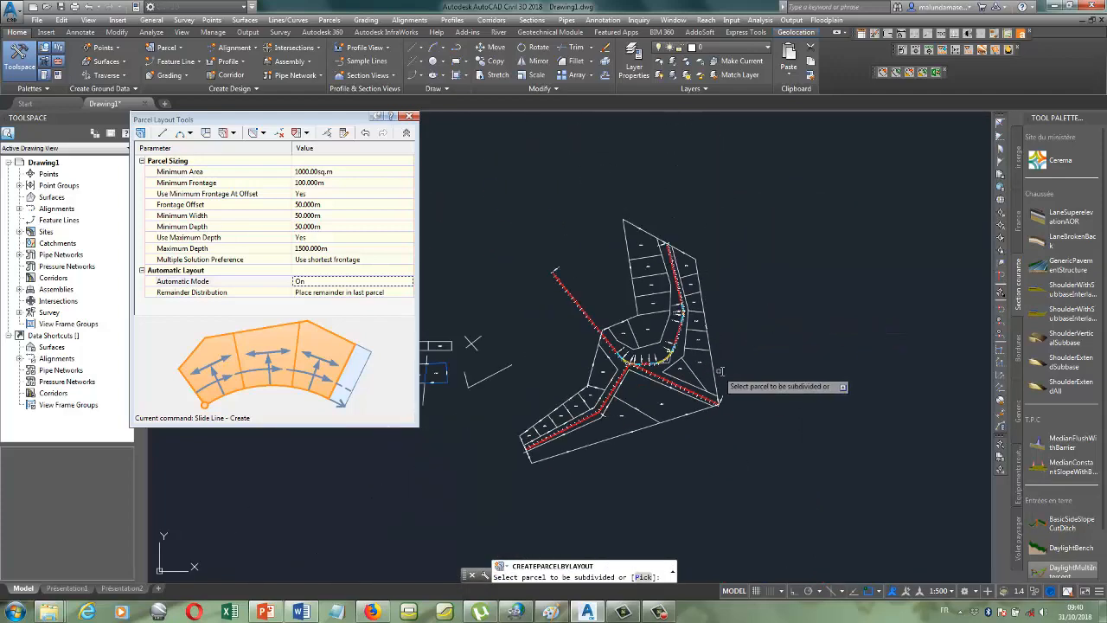
scroll(663, 418, "up", 5)
scroll(692, 405, "down", 2)
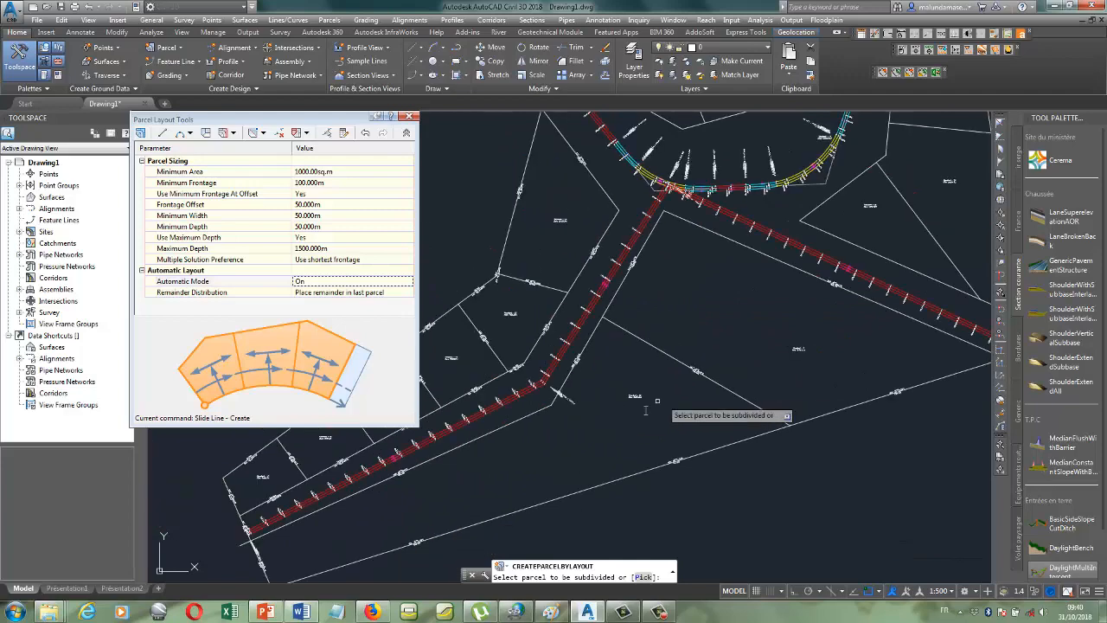
scroll(641, 402, "up", 2)
left_click(234, 134)
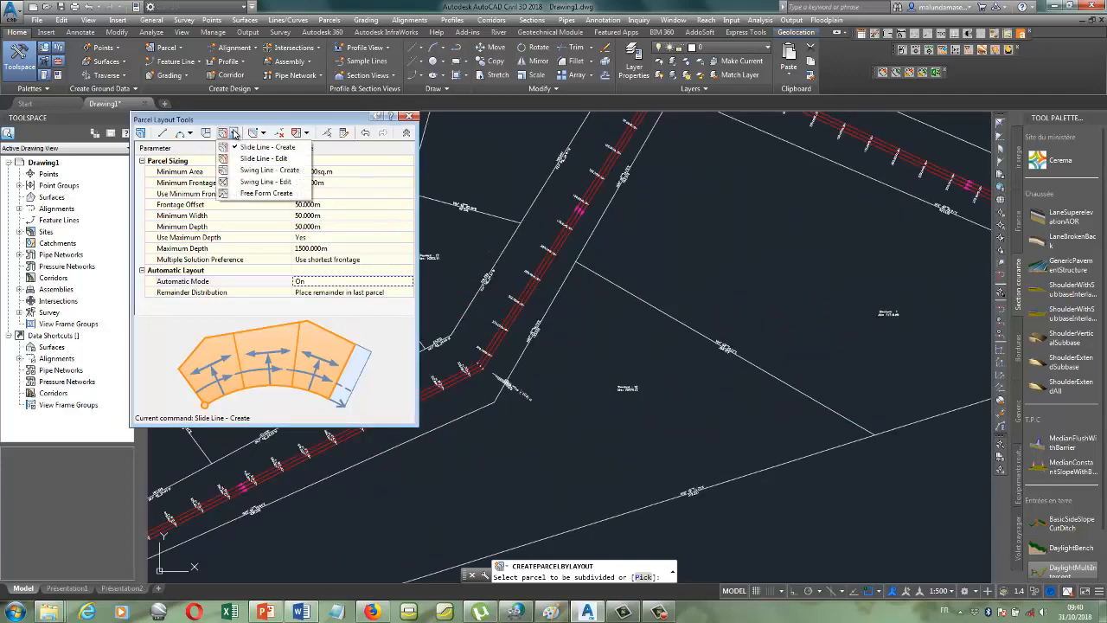
left_click(260, 148)
left_click(662, 407)
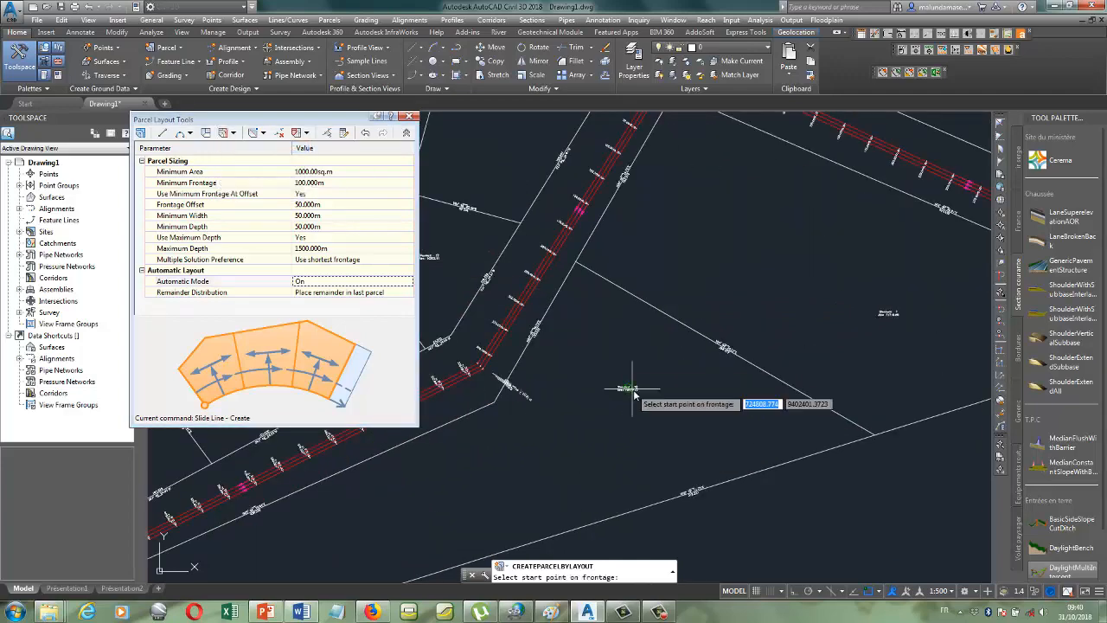
scroll(709, 416, "down", 1)
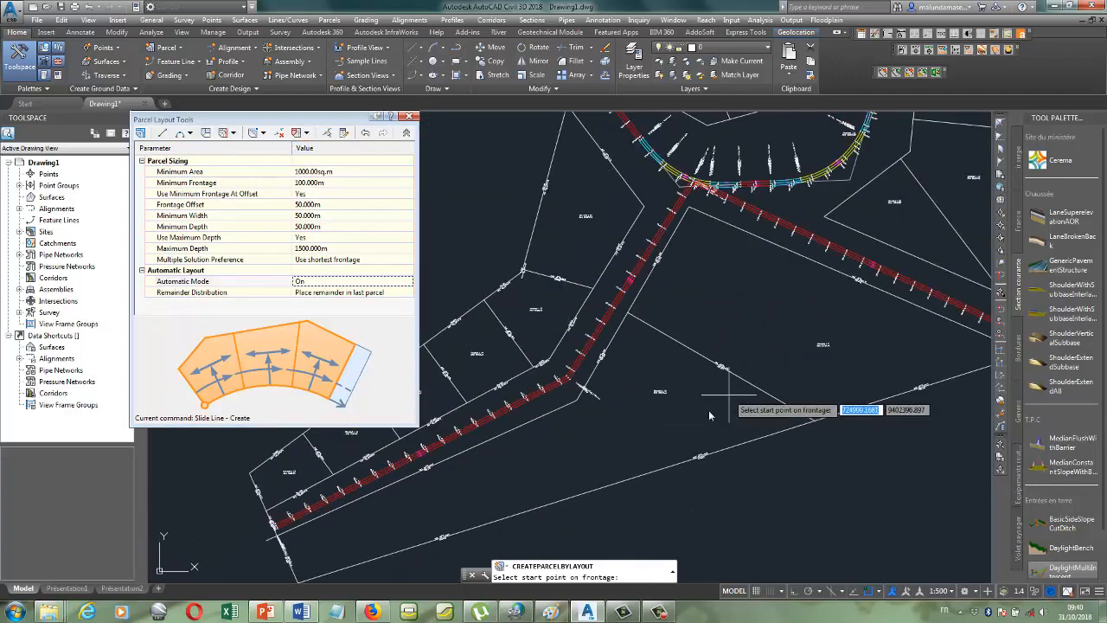
left_click(275, 538)
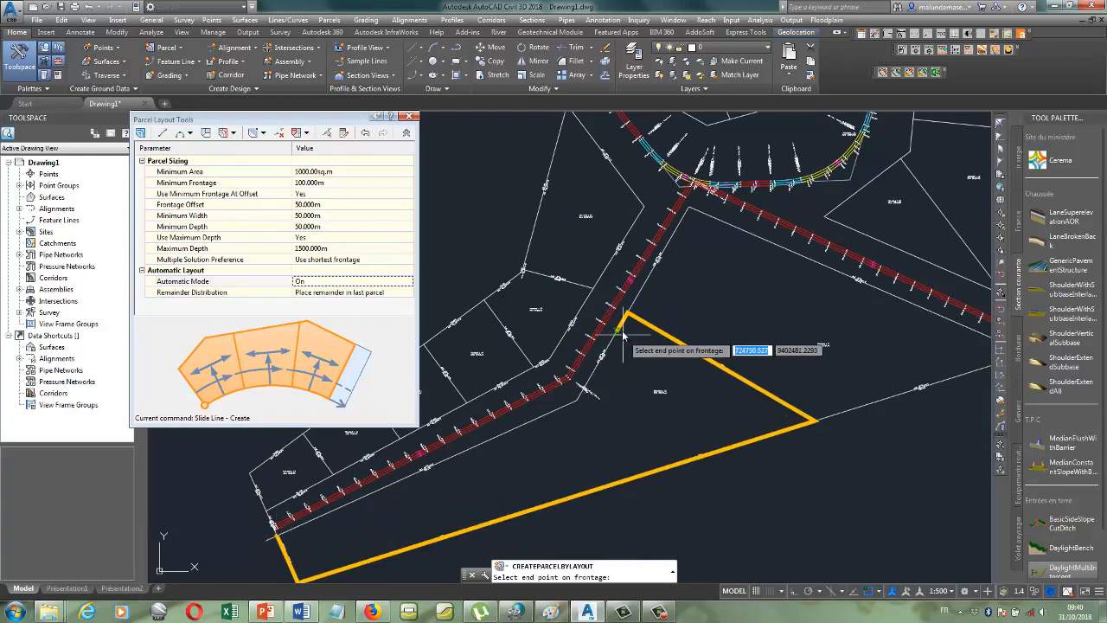
left_click(813, 422)
right_click(813, 424)
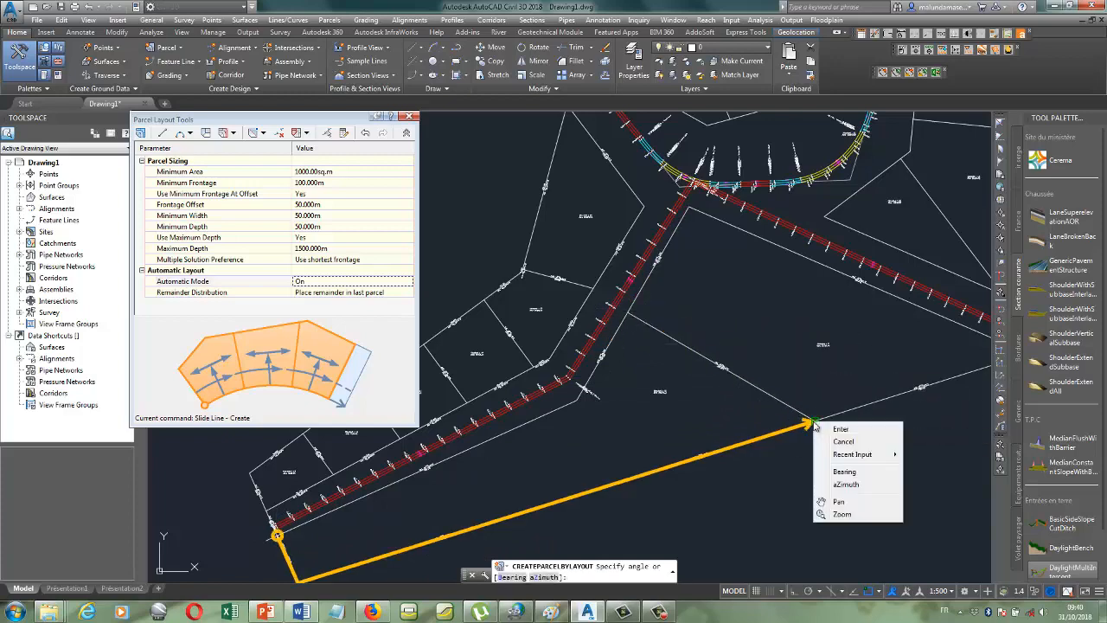
left_click(841, 430)
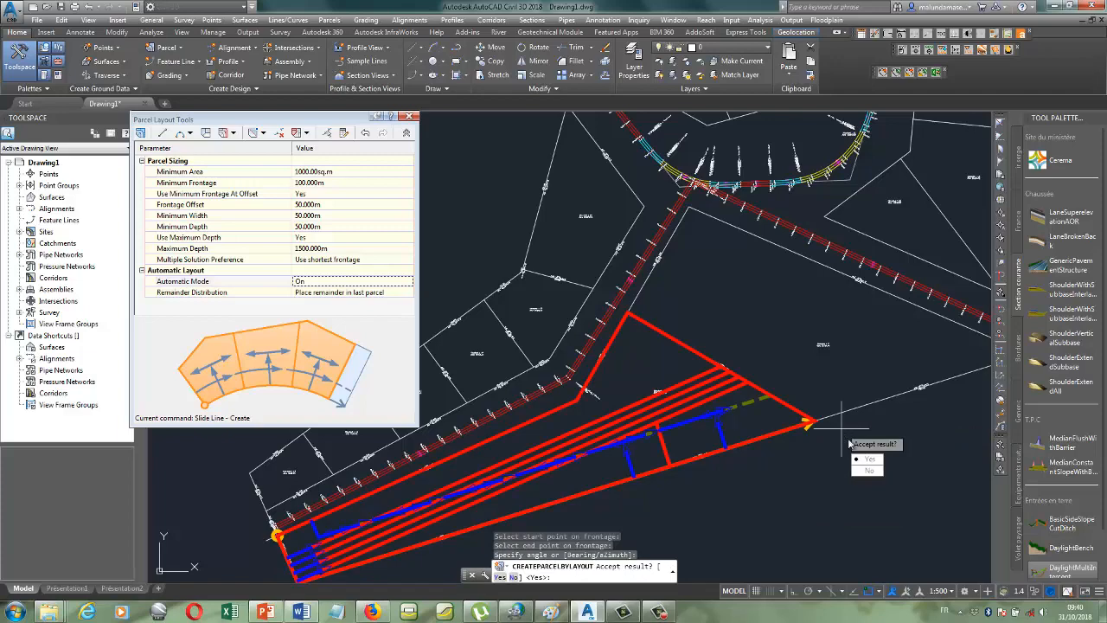
left_click(863, 459)
- Check the new narrow parcels south of the road and undo the automatic parcel subdivisions
scroll(536, 475, "up", 3)
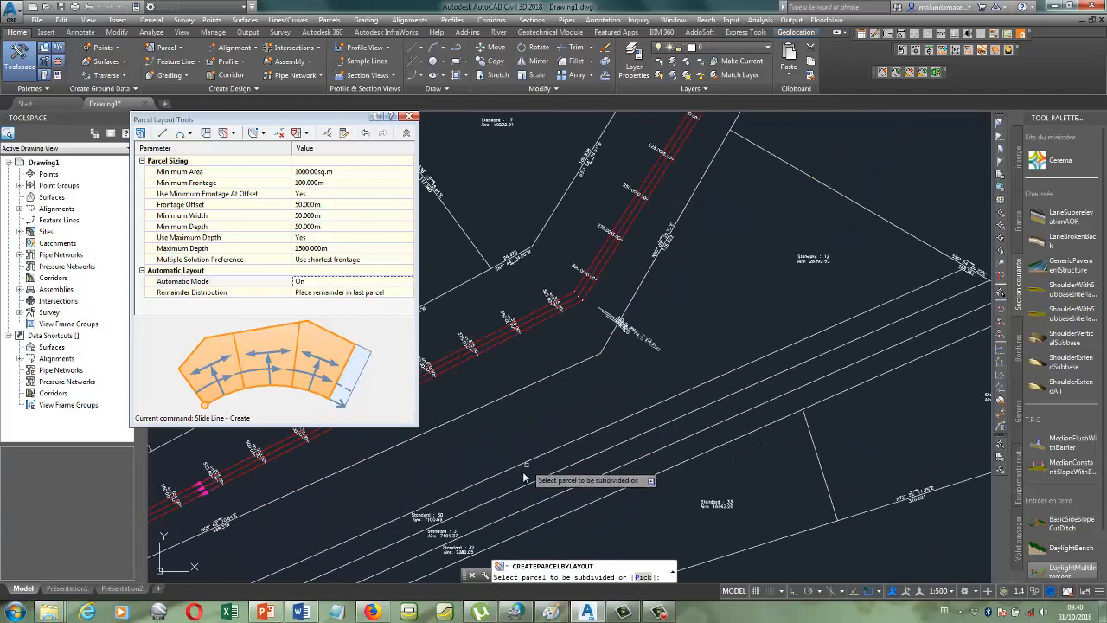
scroll(589, 475, "down", 6)
scroll(735, 465, "up", 2)
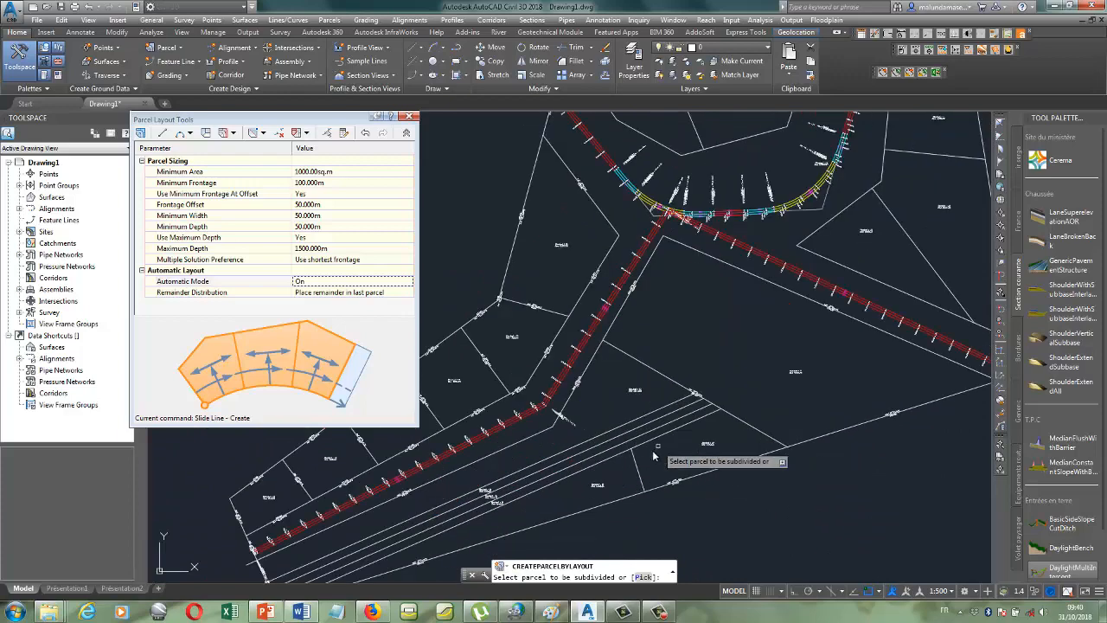
scroll(656, 448, "up", 4)
scroll(692, 415, "down", 3)
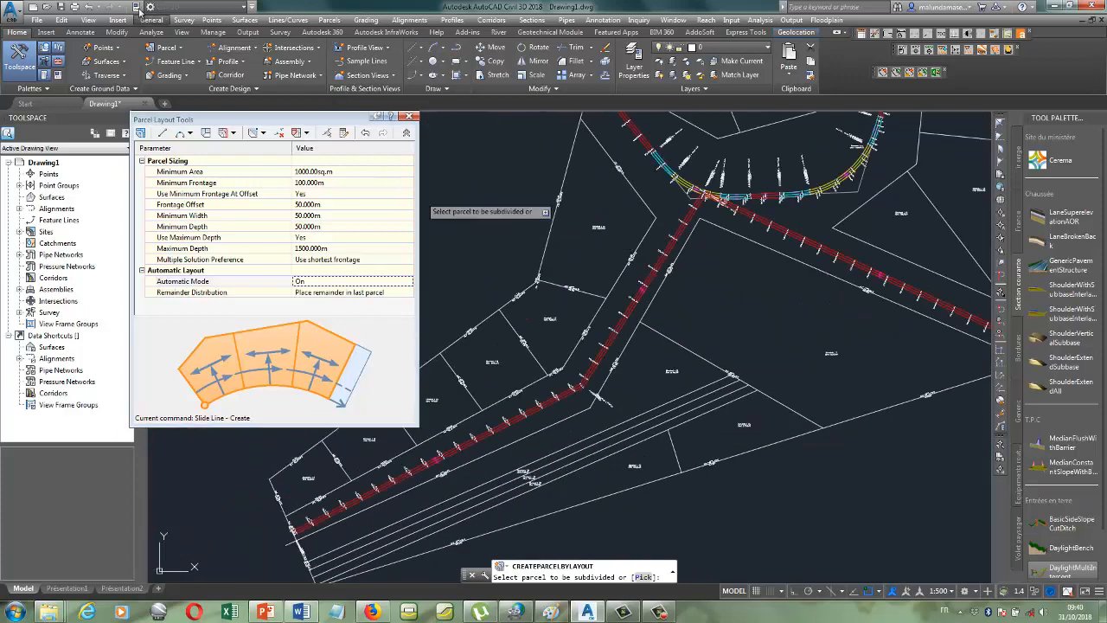
left_click(90, 7)
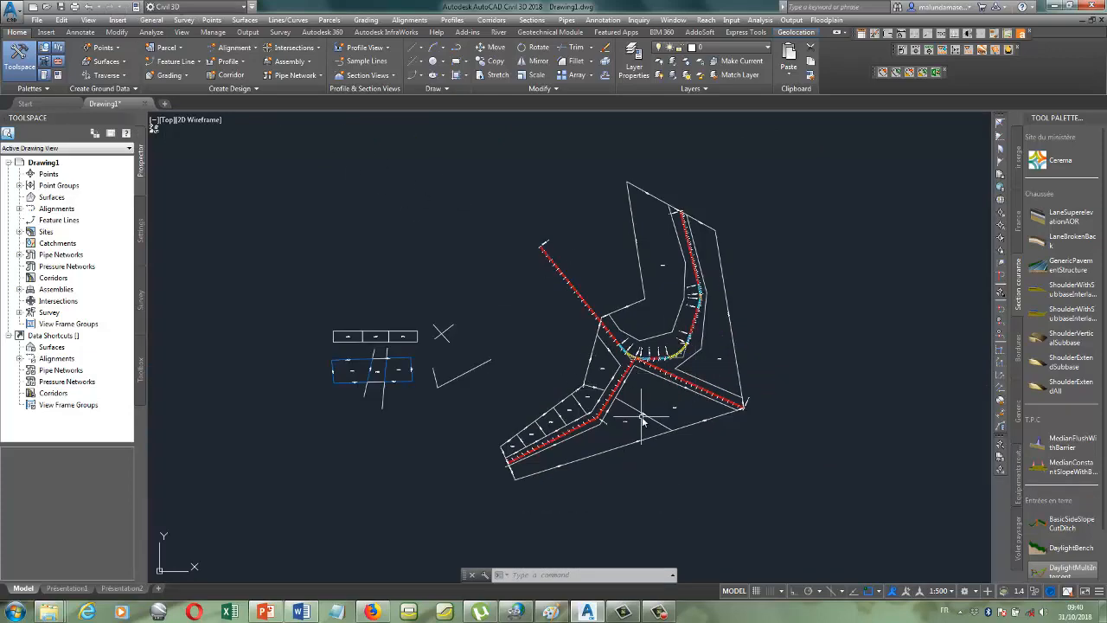
- Restart the parcel creation tools and set the minimum parcel area to 1000 sq.m
scroll(683, 364, "up", 4)
scroll(617, 398, "down", 4)
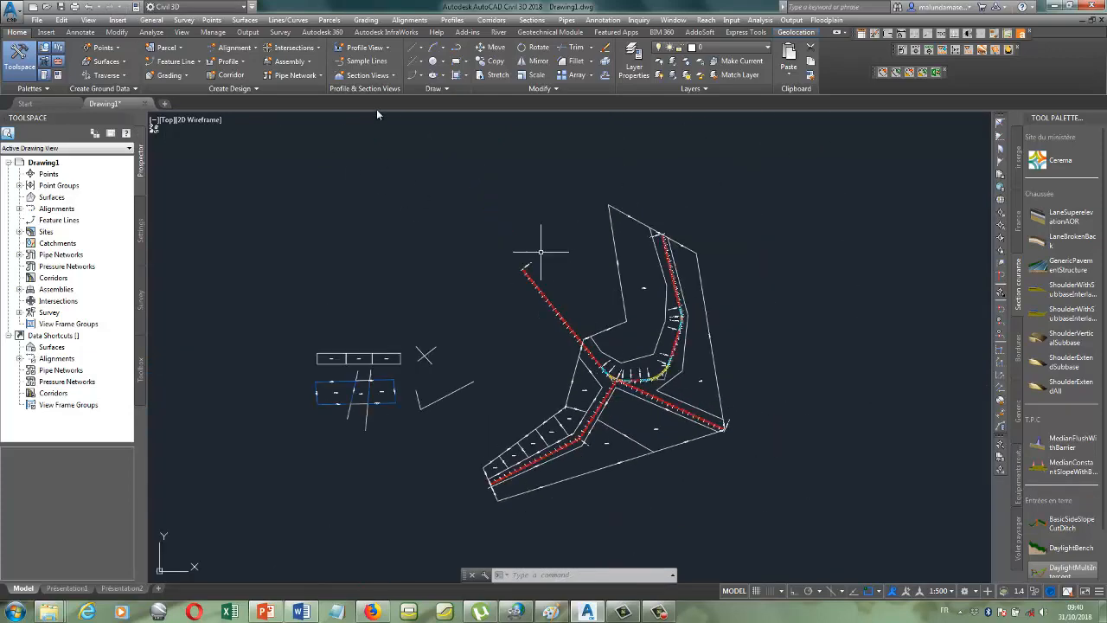
left_click(180, 50)
left_click(194, 69)
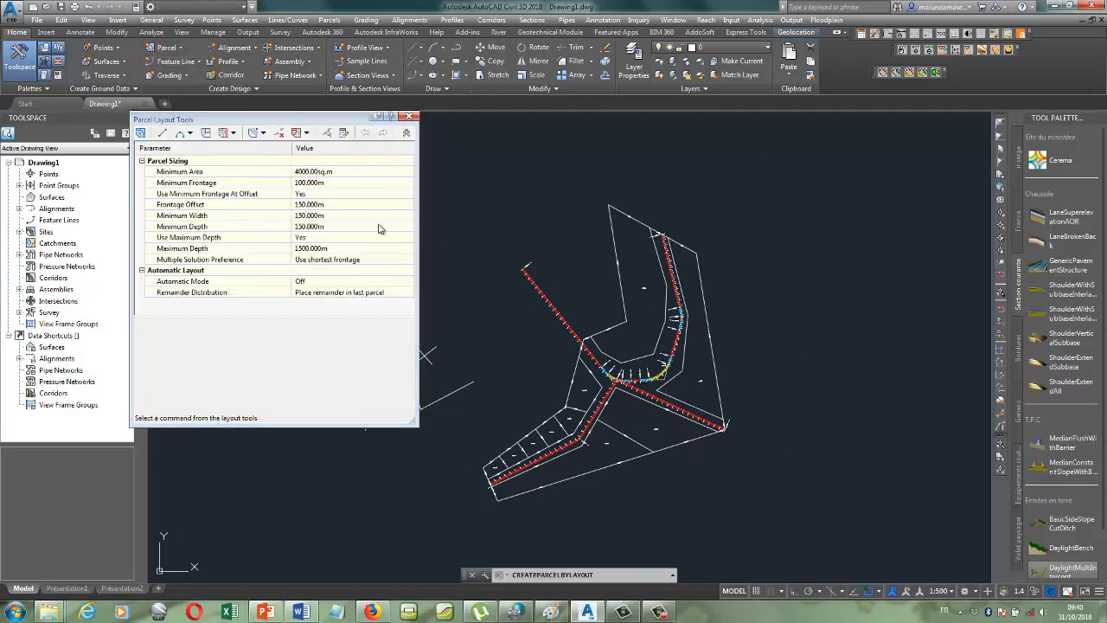
left_click(298, 173)
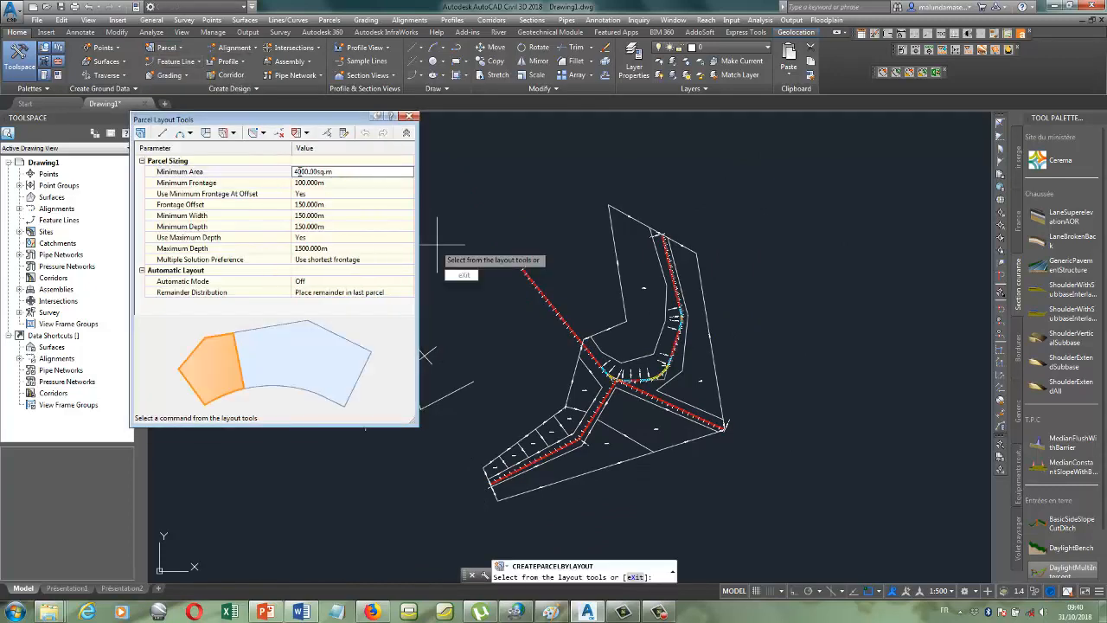
- Set the frontage offset, minimum width and minimum depth to 50 m and turn automatic layout mode on
left_click(300, 204)
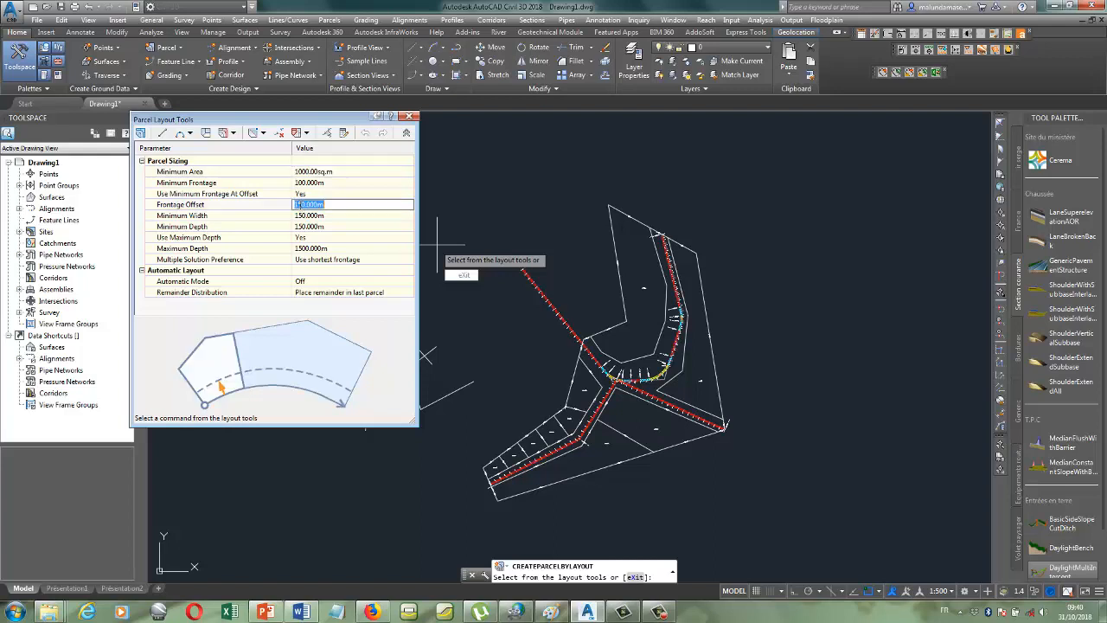
left_click(304, 216)
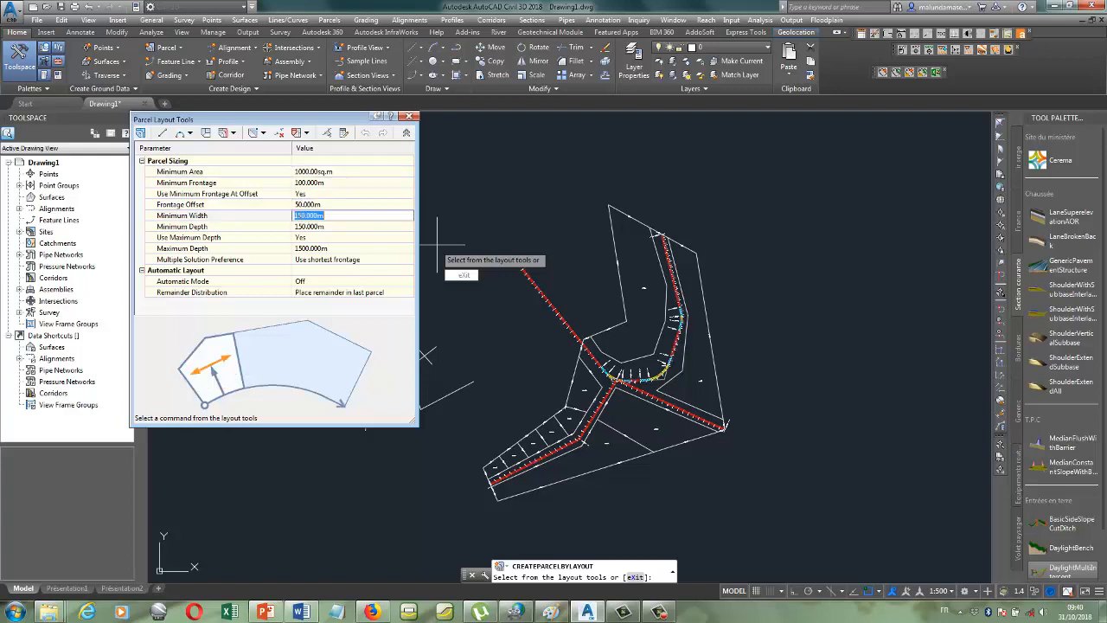
left_click(304, 226)
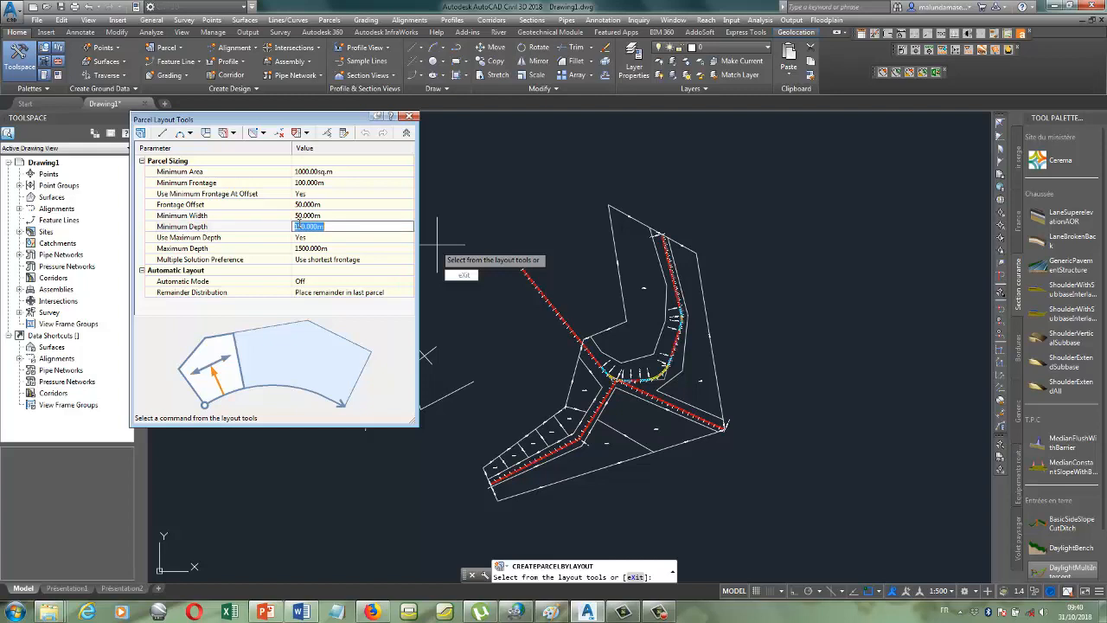
left_click(301, 281)
left_click(301, 281)
left_click(317, 303)
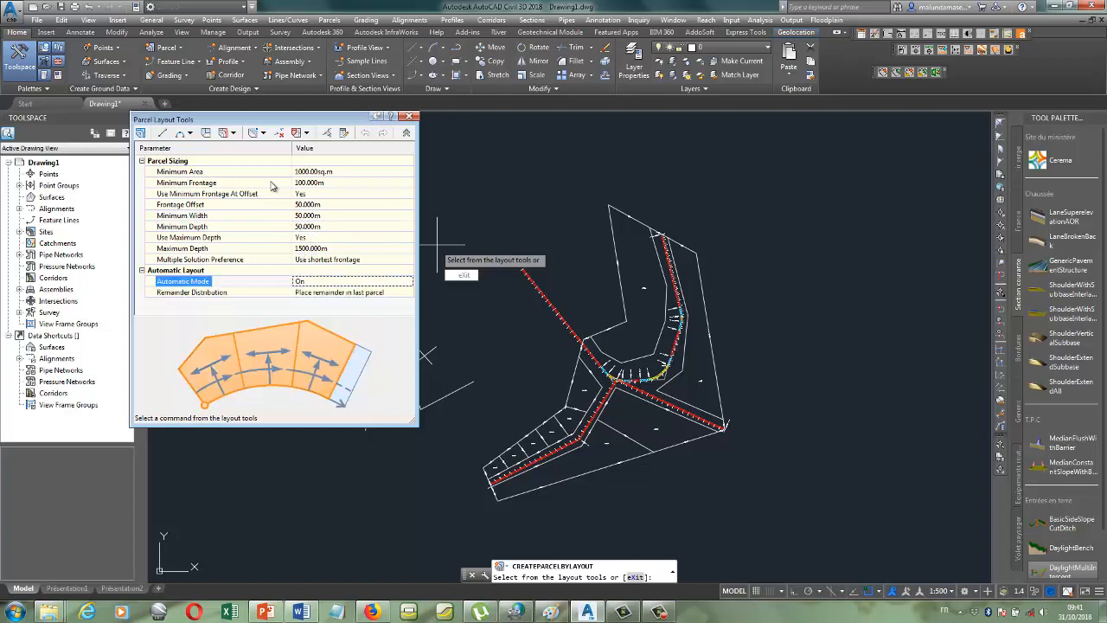
- Subdivide the parcel inside the curved road with Slide Line - Create in Site 1, along its western boundary up to the northern tip, and accept the layout
left_click(232, 133)
left_click(268, 144)
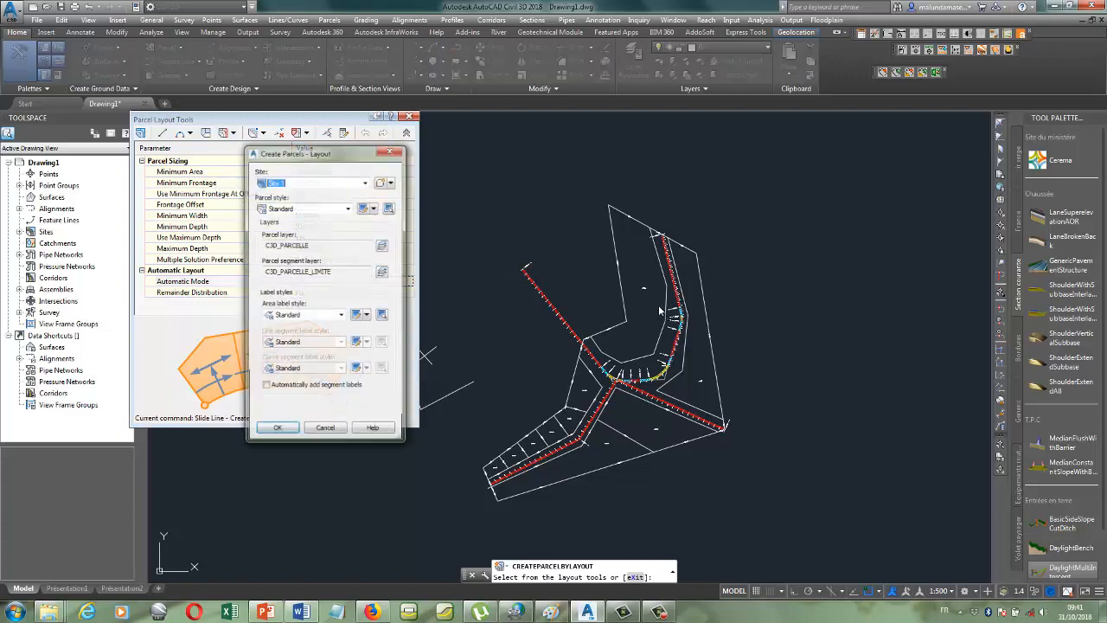
left_click(277, 429)
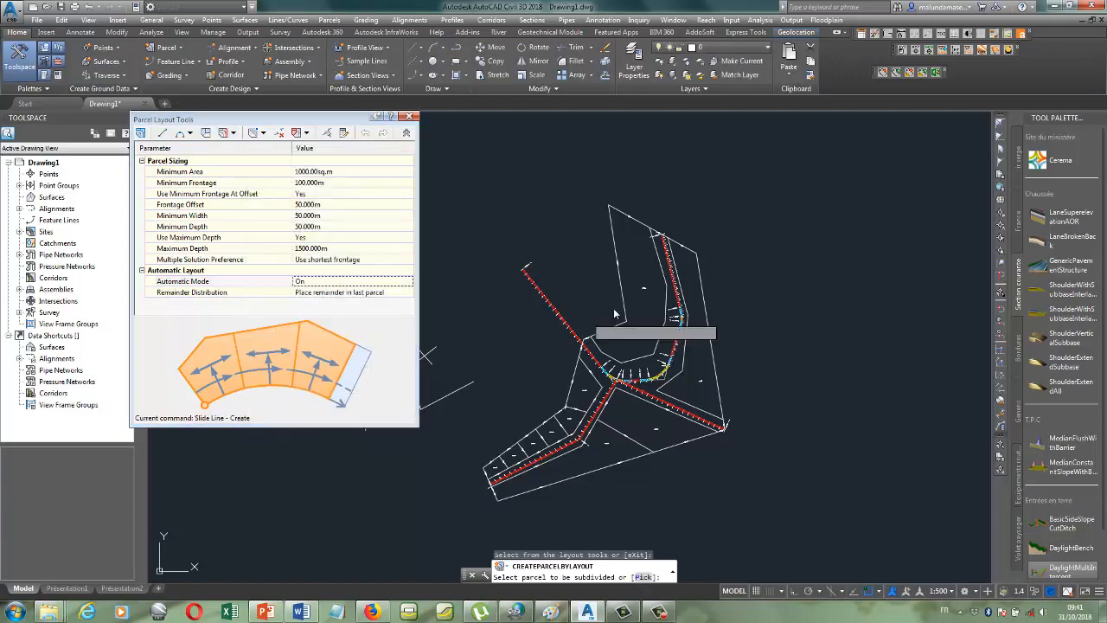
scroll(642, 302, "up", 5)
left_click(643, 263)
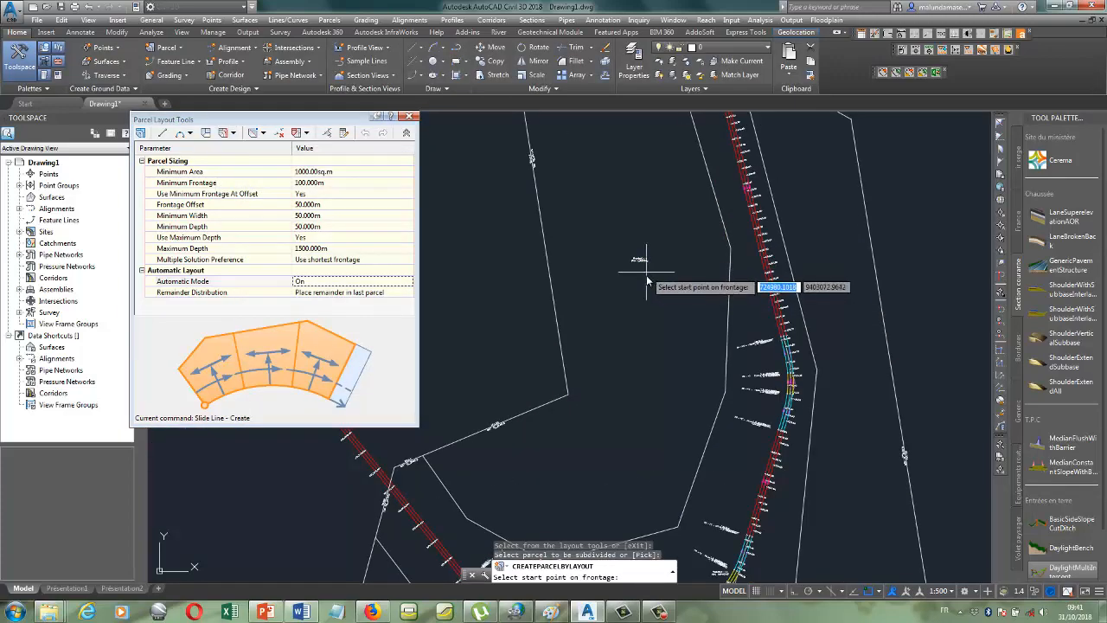
left_click(422, 458)
scroll(546, 446, "down", 2)
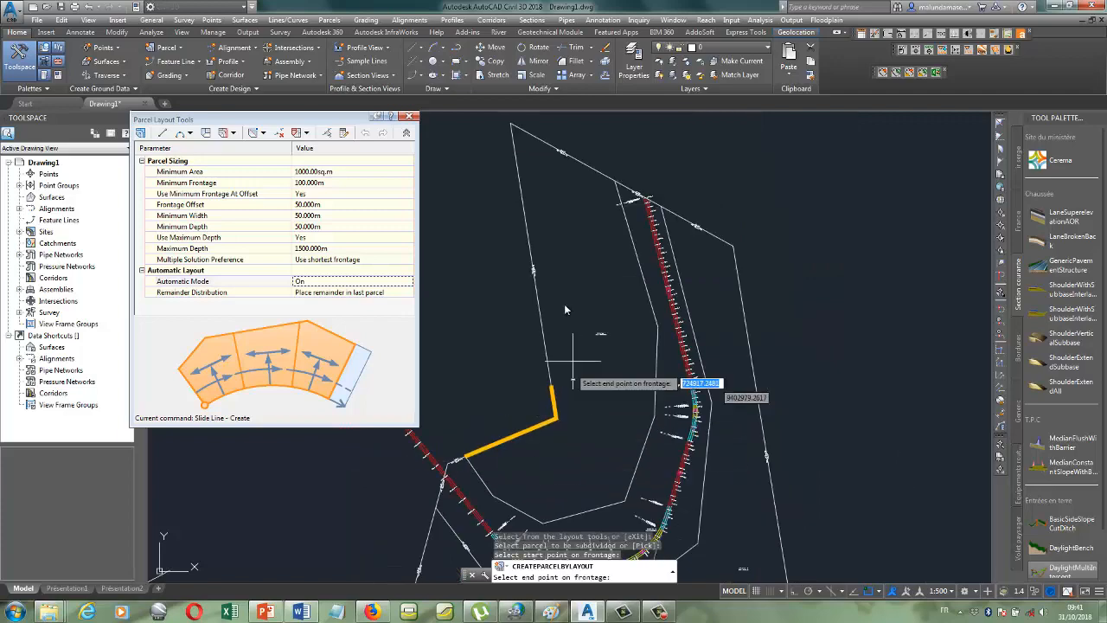
left_click(512, 125)
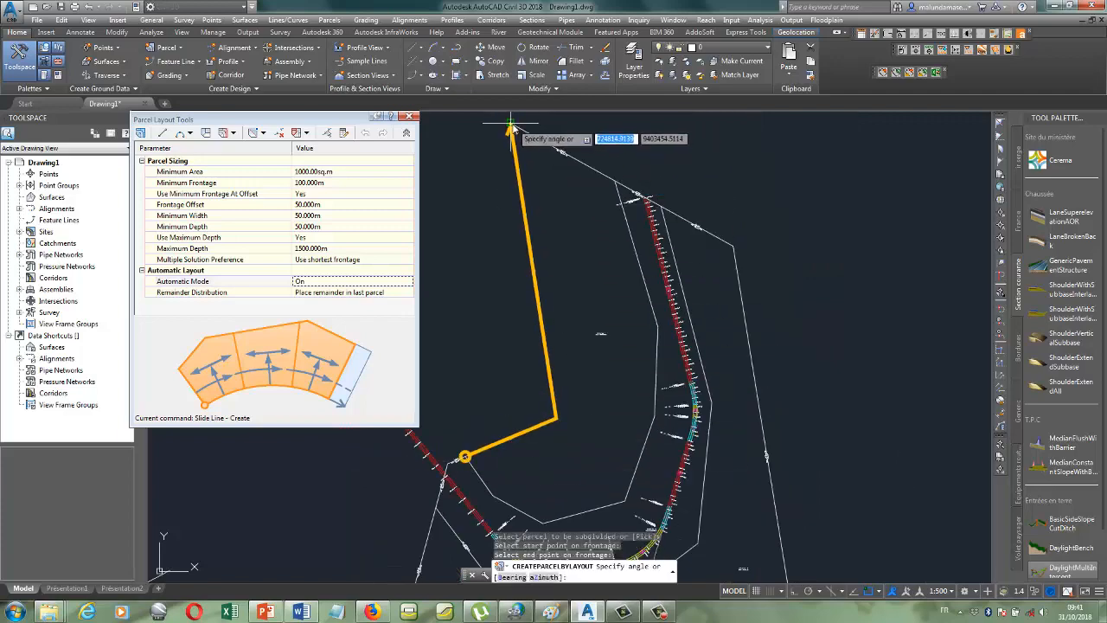
key("Return")
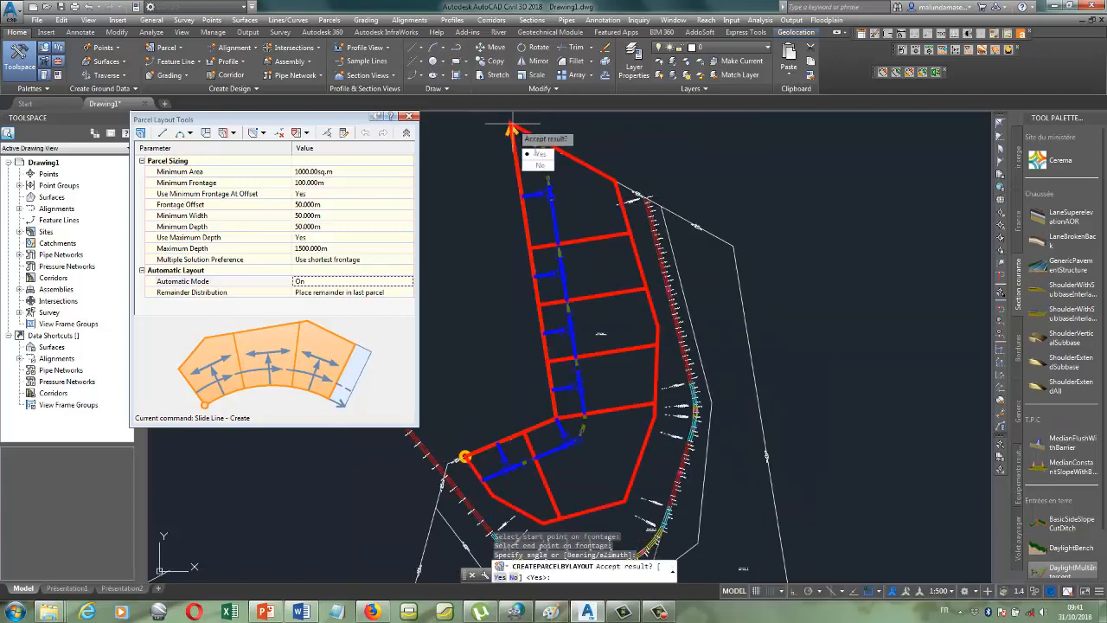
left_click(535, 154)
scroll(561, 282, "down", 5)
scroll(604, 330, "up", 5)
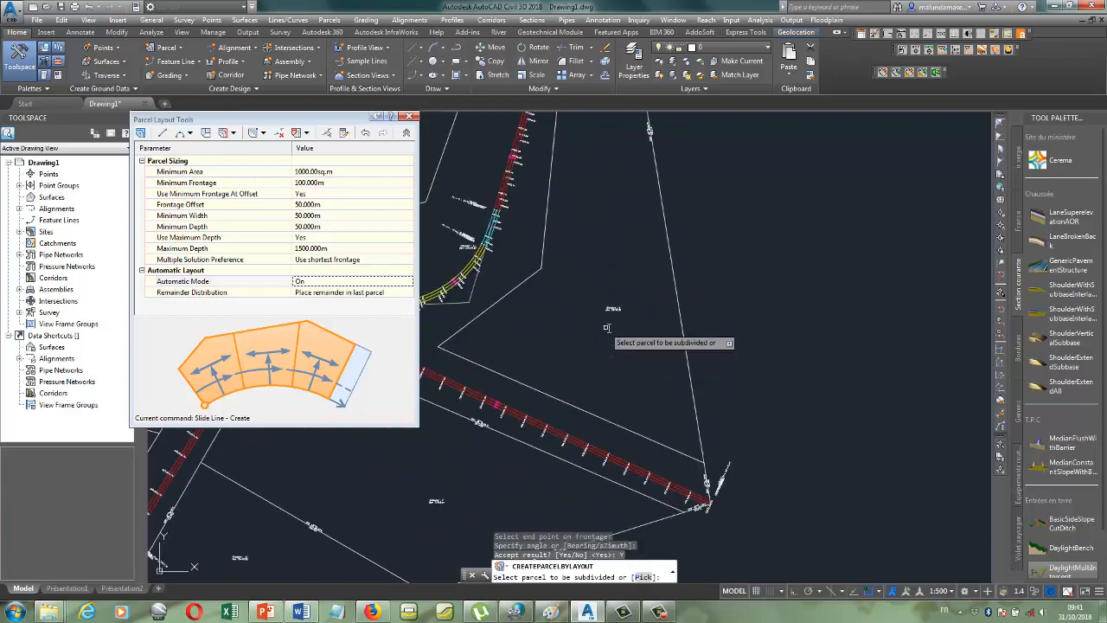
- Subdivide the parcel east of the curved road with Slide Line - Create, along its western boundary up to the northern end, and accept the layout
scroll(606, 327, "up", 3)
left_click(234, 133)
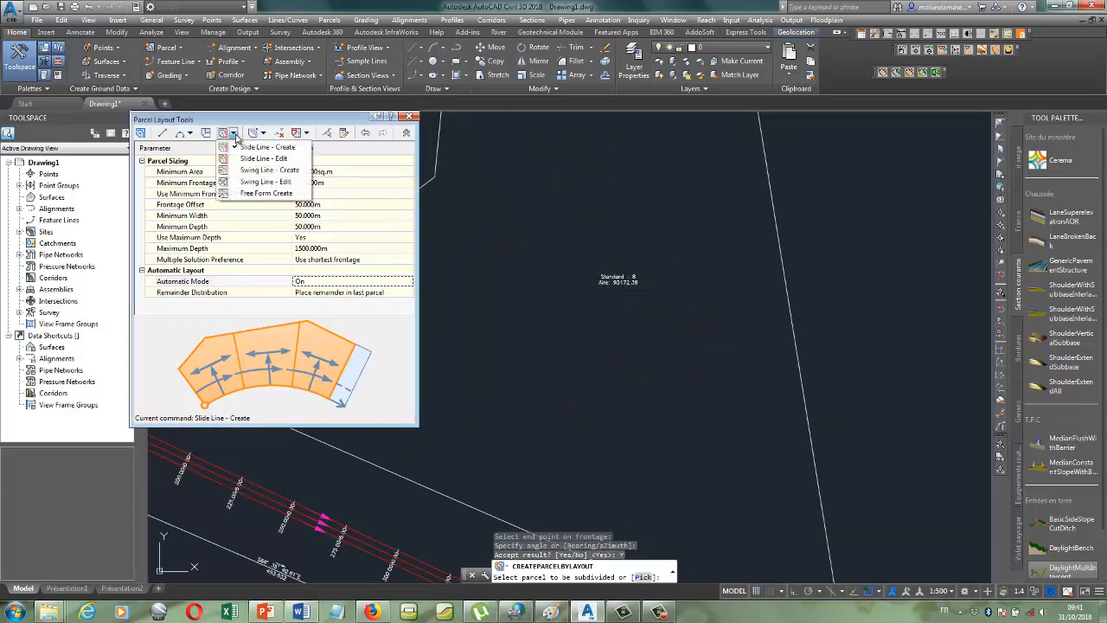
left_click(264, 147)
left_click(637, 298)
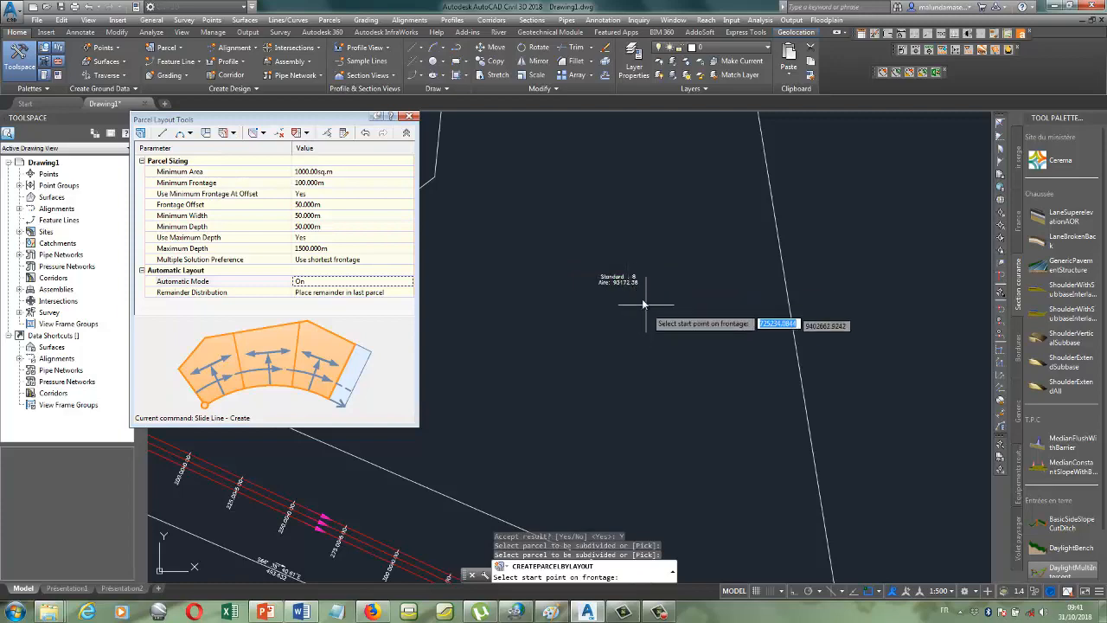
scroll(655, 321, "down", 4)
left_click(538, 335)
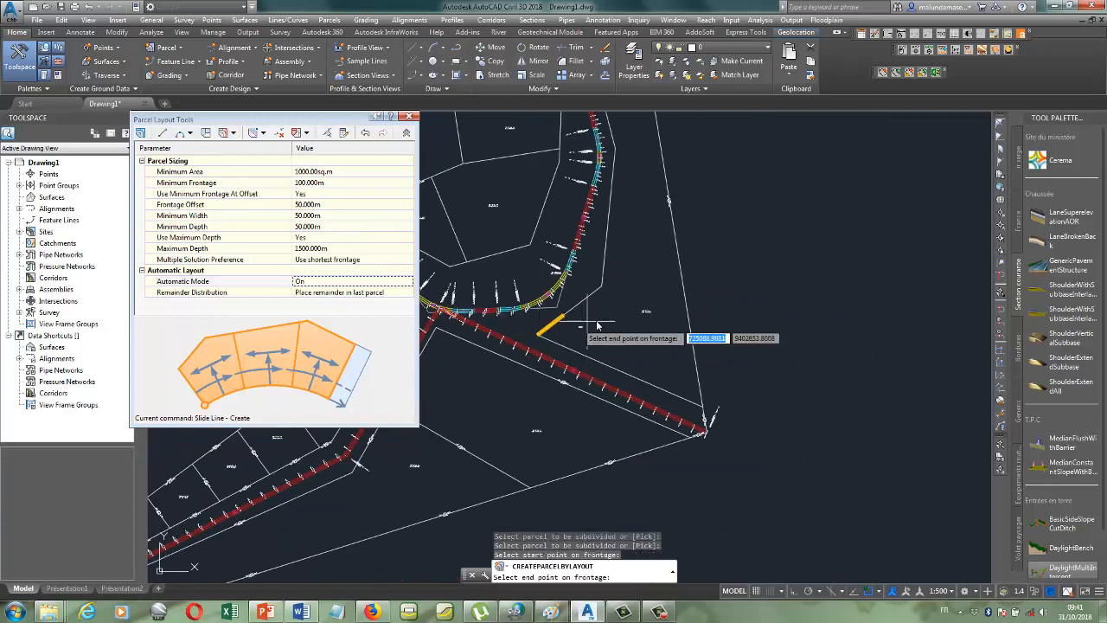
scroll(596, 326, "down", 3)
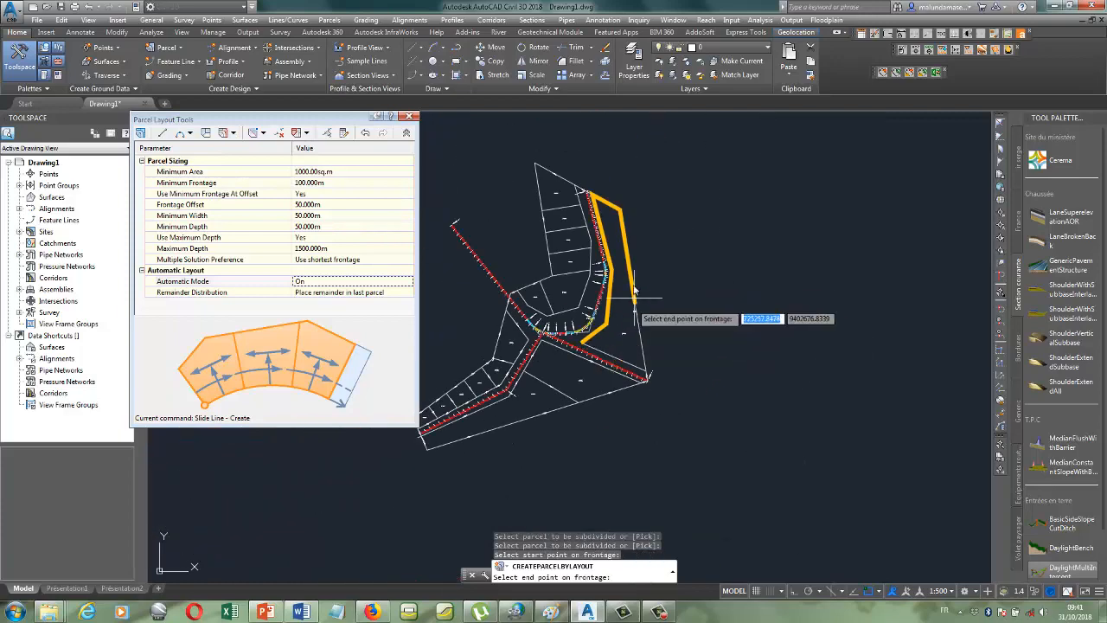
left_click(592, 198)
key("Return")
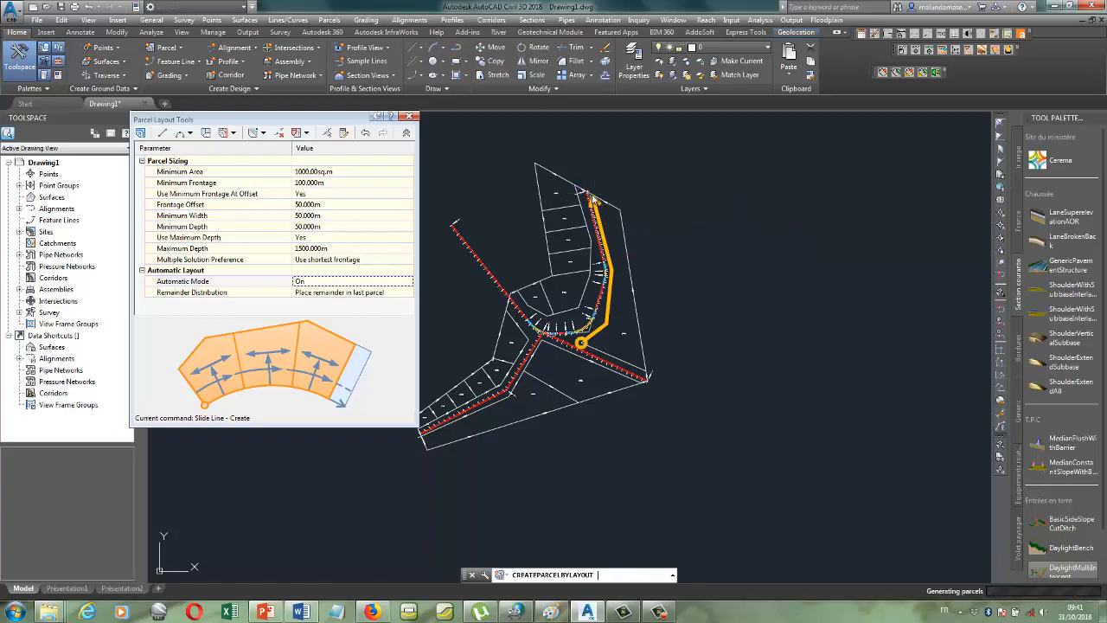
key("Return")
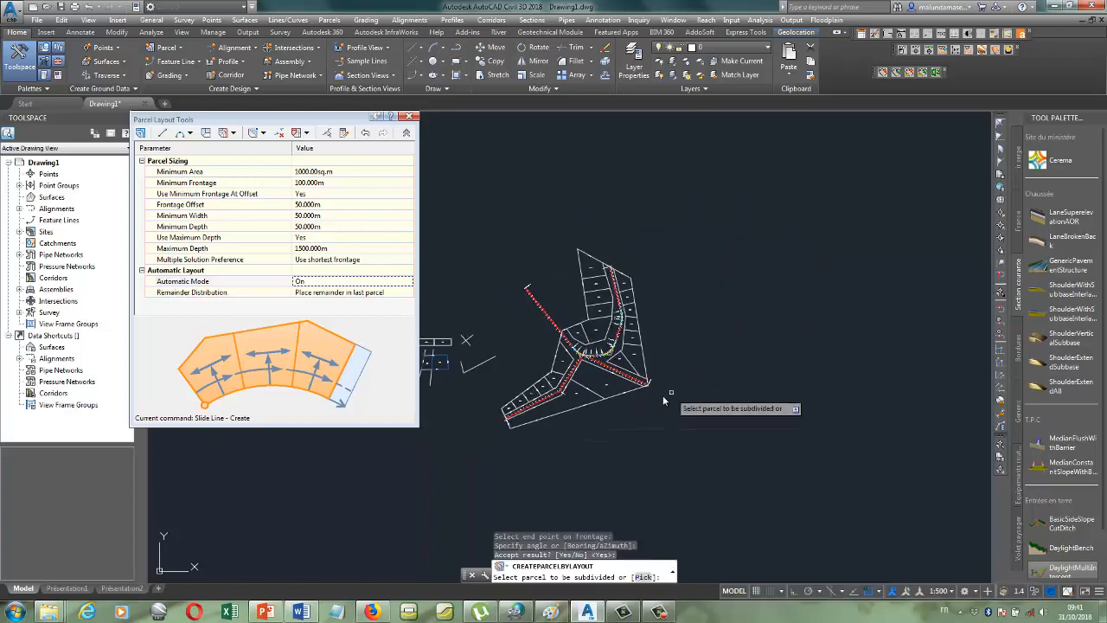
scroll(519, 416, "up", 2)
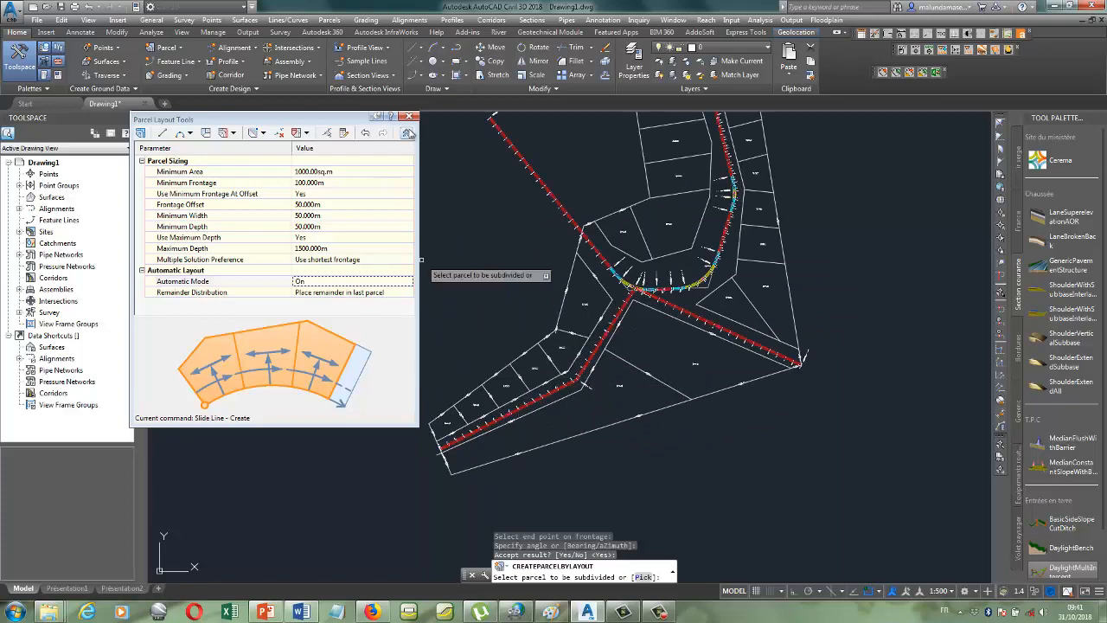
key("Return")
- Examine the new parcel layout along both sides of the curved road and around the road junction
scroll(543, 415, "down", 2)
scroll(543, 415, "up", 3)
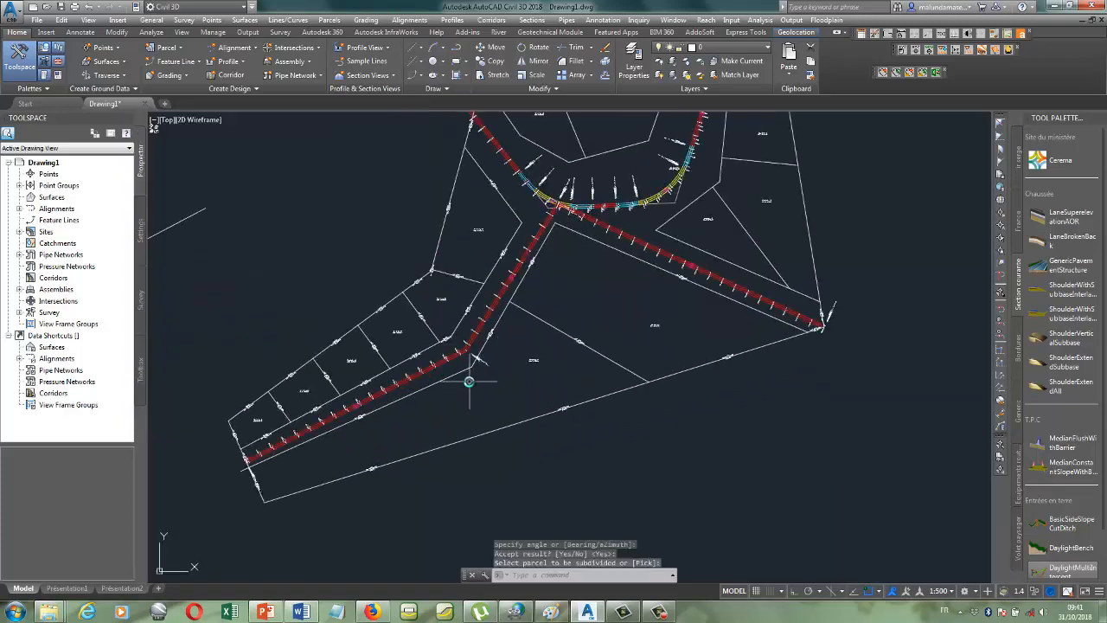
scroll(485, 384, "down", 3)
scroll(580, 372, "up", 4)
scroll(629, 391, "down", 1)
scroll(630, 391, "down", 1)
scroll(541, 440, "up", 1)
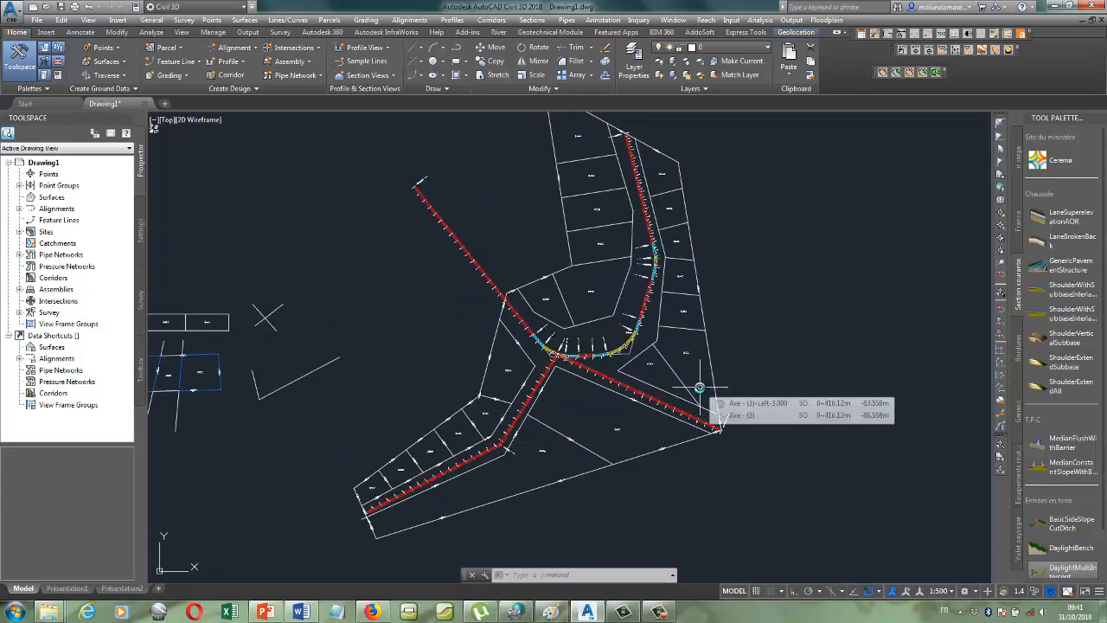
scroll(675, 258, "up", 4)
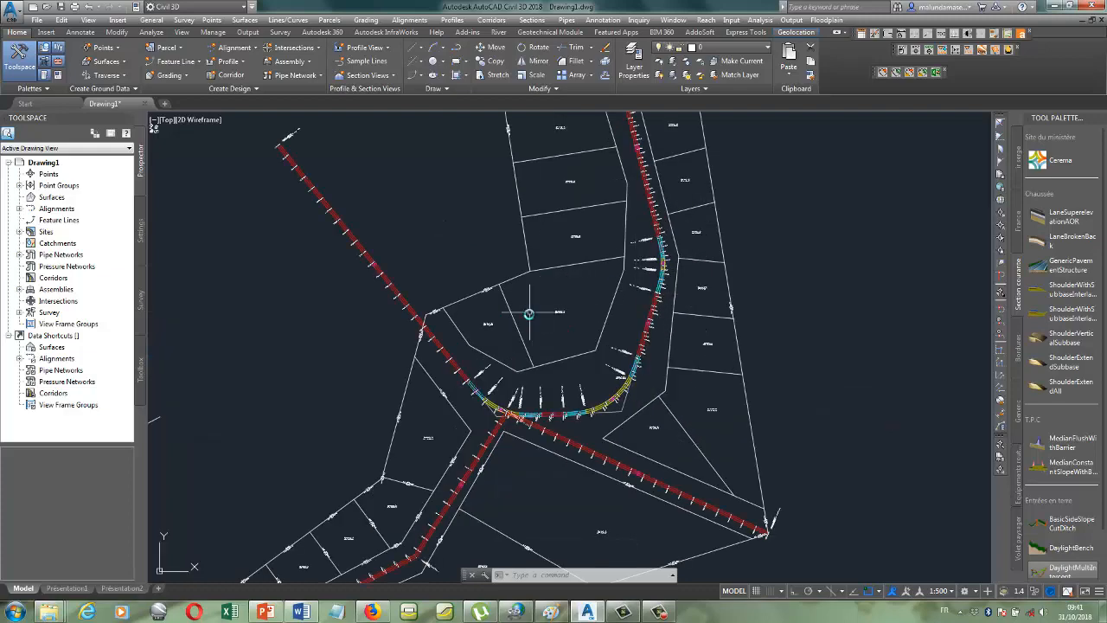
scroll(674, 308, "down", 5)
scroll(631, 425, "up", 3)
scroll(623, 433, "up", 2)
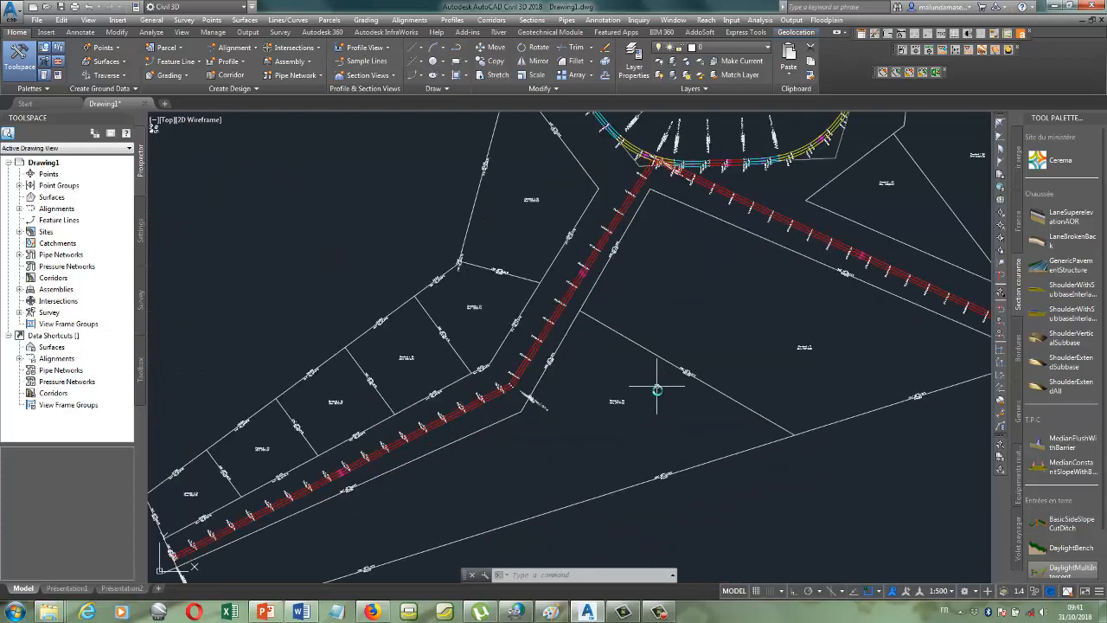
scroll(648, 398, "down", 3)
scroll(645, 418, "up", 2)
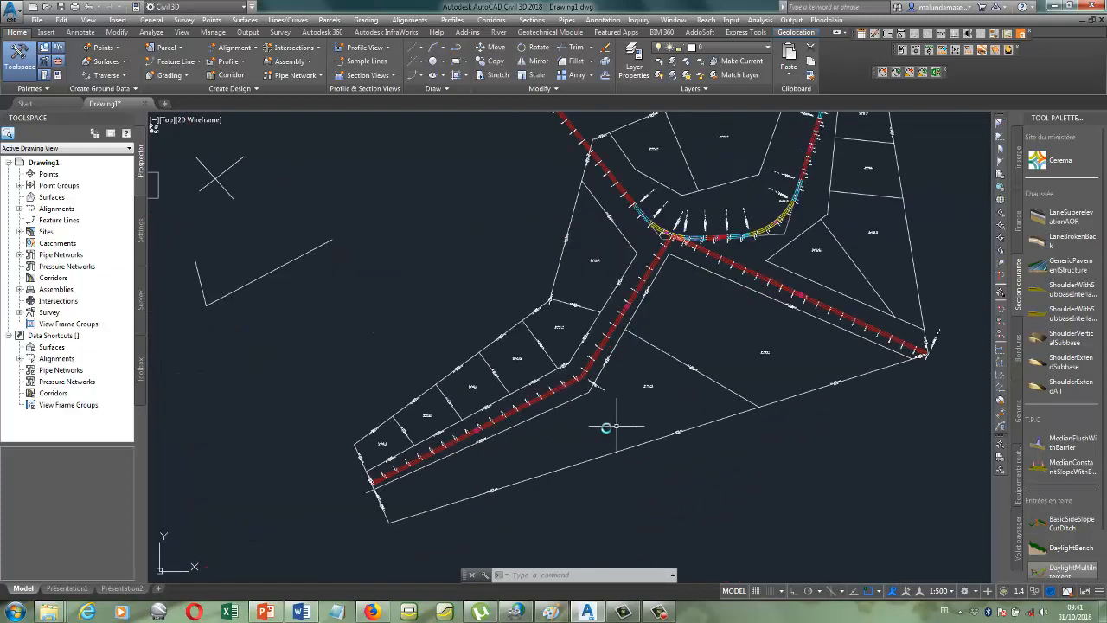
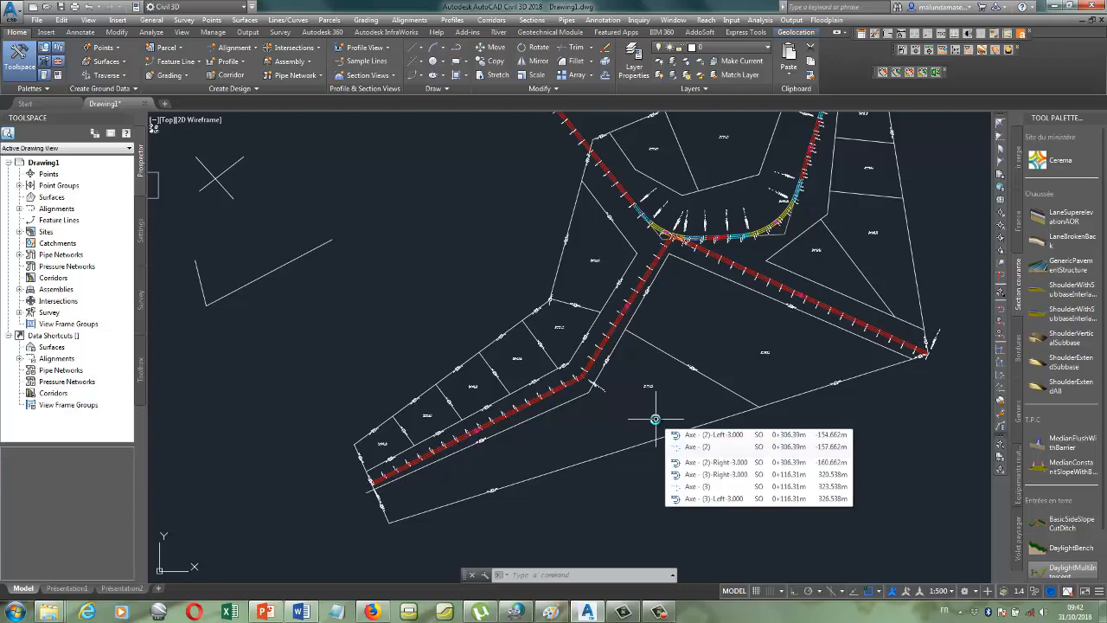
- Examine the areas and lot line lengths of the parcels northwest of the southwestern road
scroll(449, 417, "up", 5)
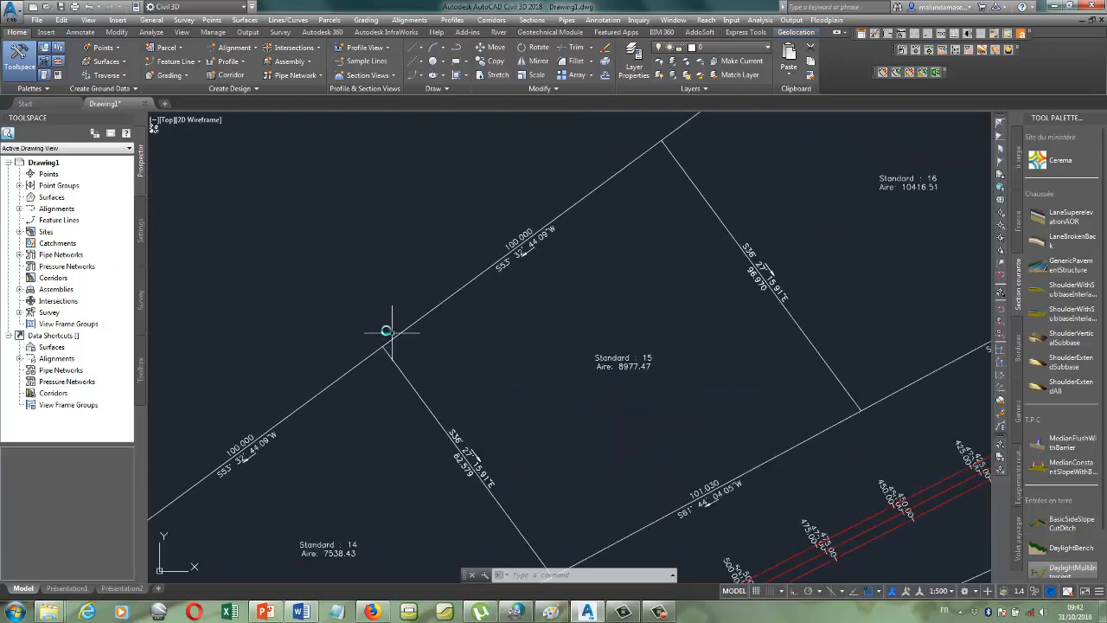
scroll(384, 331, "down", 4)
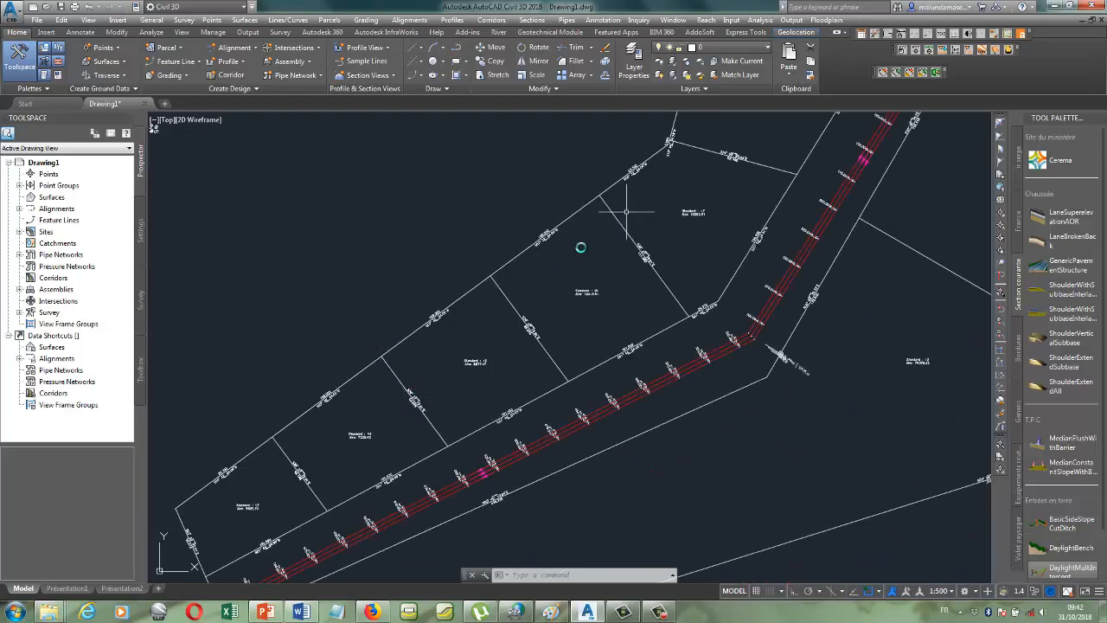
scroll(414, 478, "down", 2)
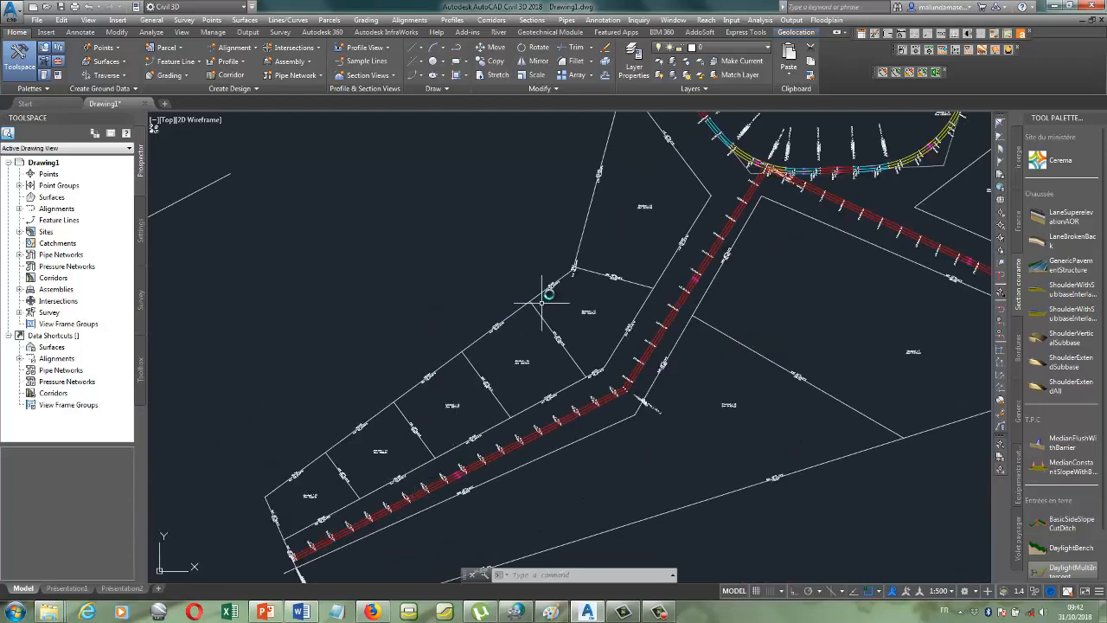
scroll(583, 237, "up", 4)
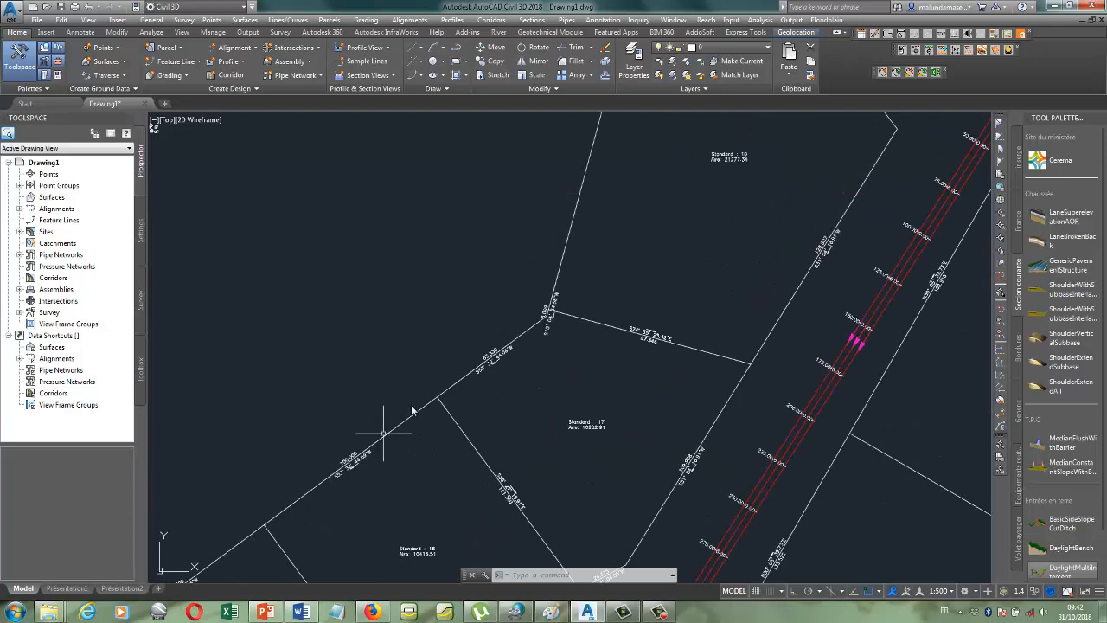
scroll(506, 419, "down", 2)
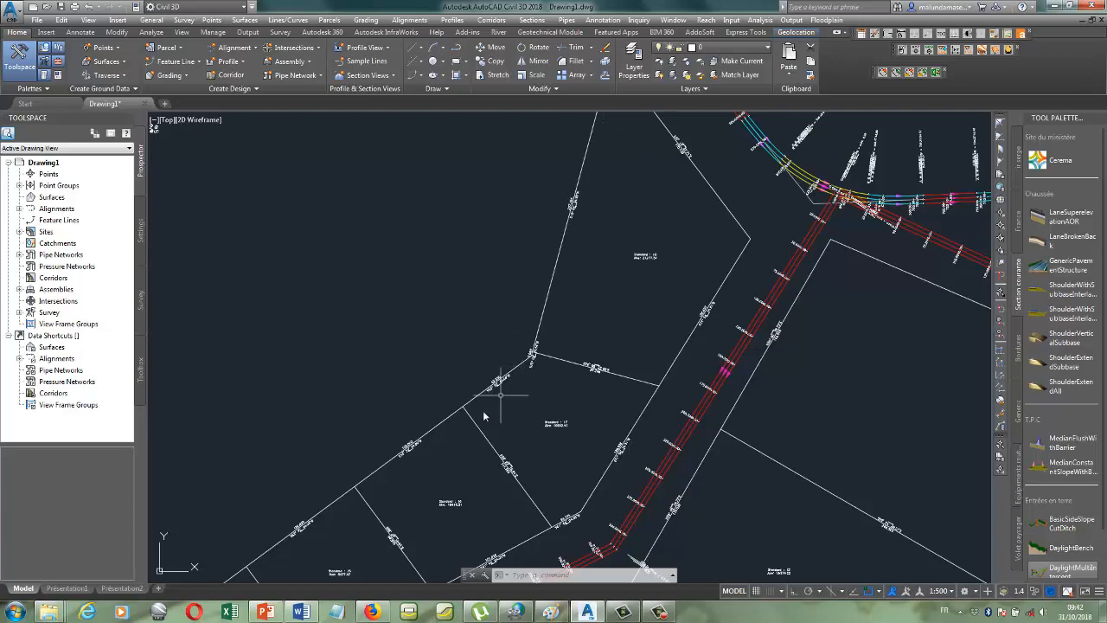
scroll(558, 389, "up", 2)
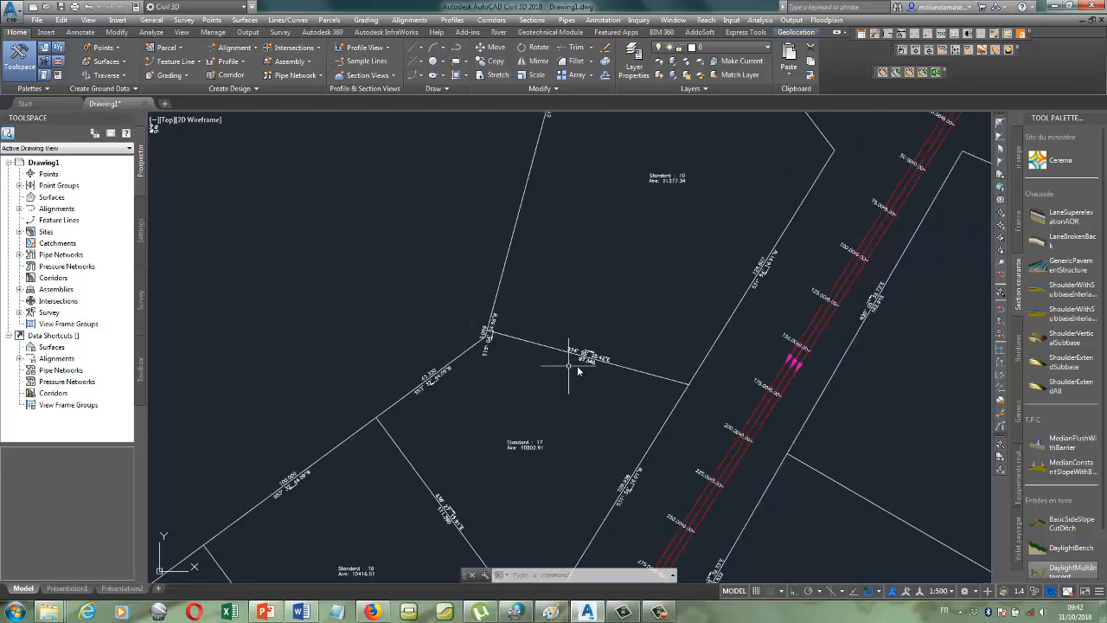
scroll(571, 367, "down", 4)
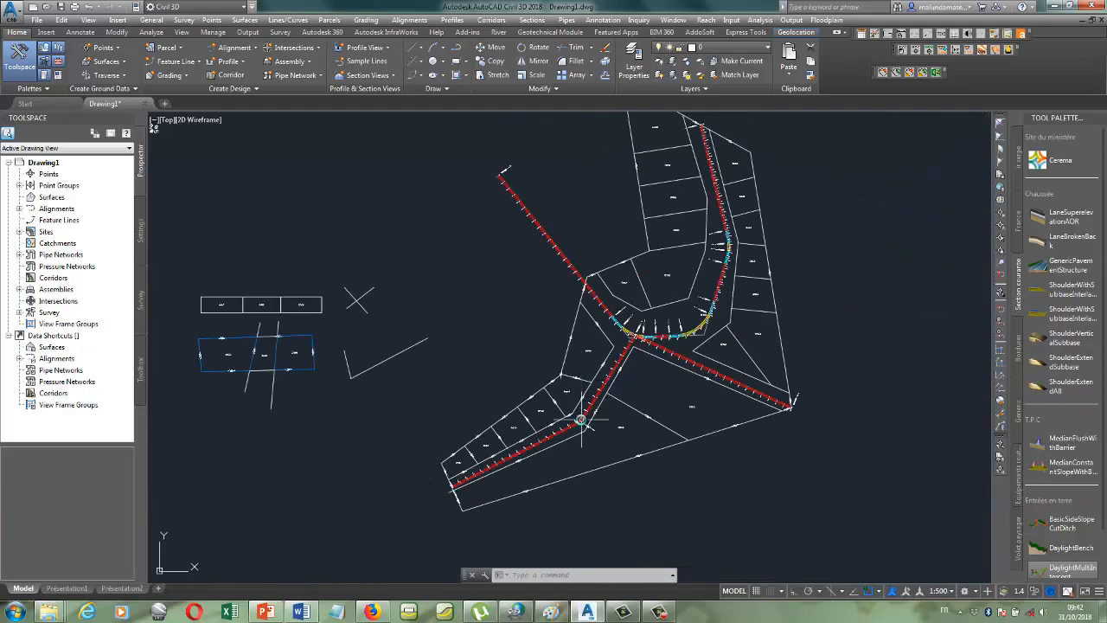
mouse_move(581, 420)
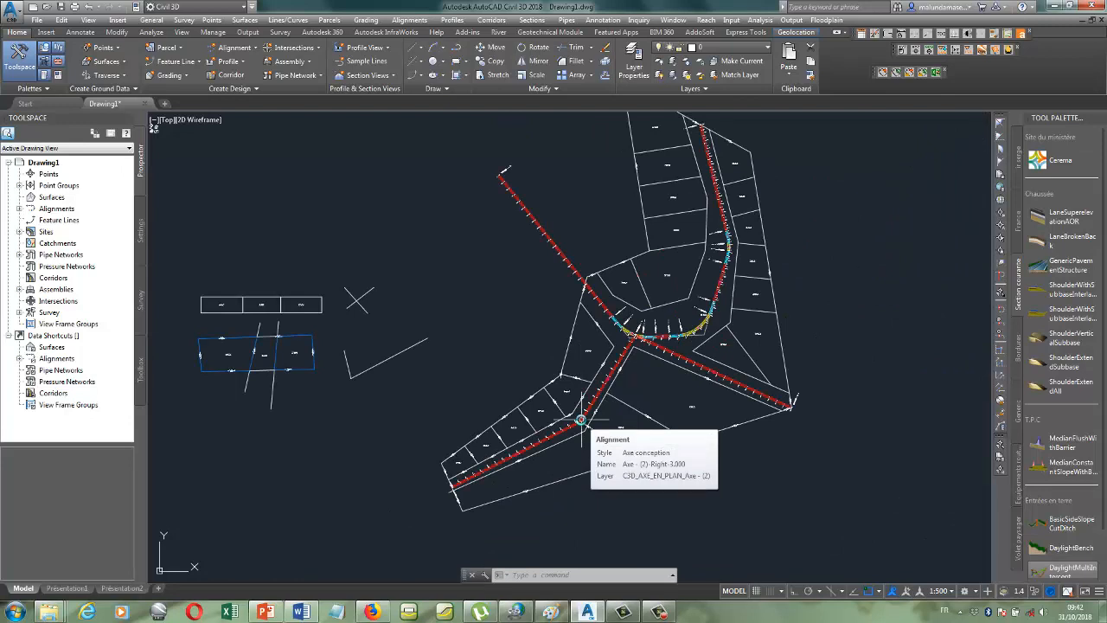
- Slide the lot line between parcels 17 and 10 northward along the parcel's western boundary
scroll(610, 376, "up", 5)
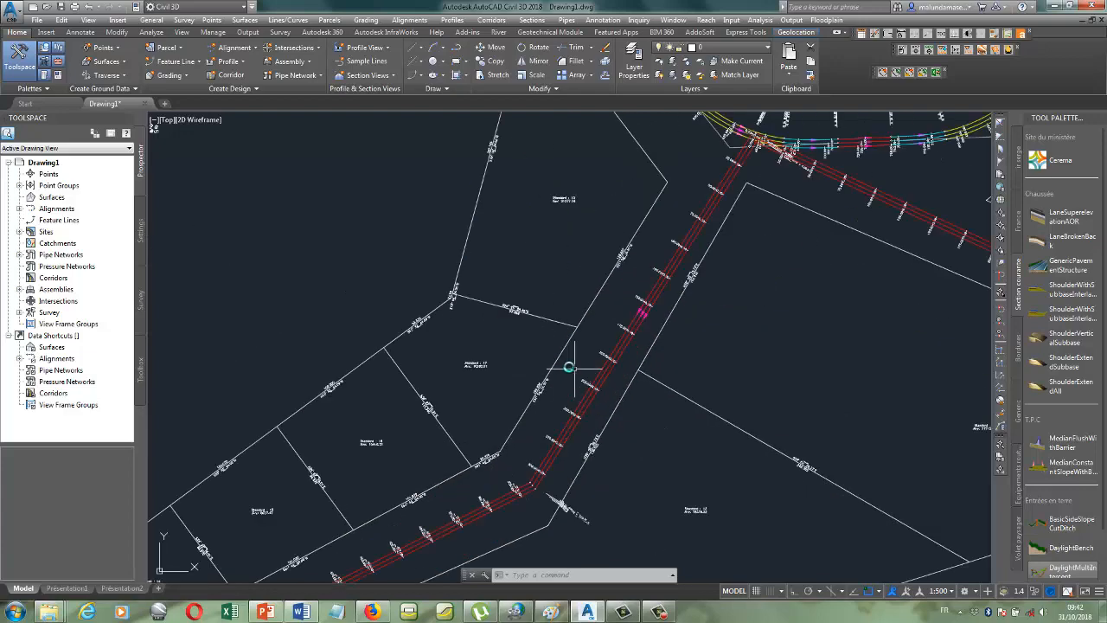
left_click(527, 250)
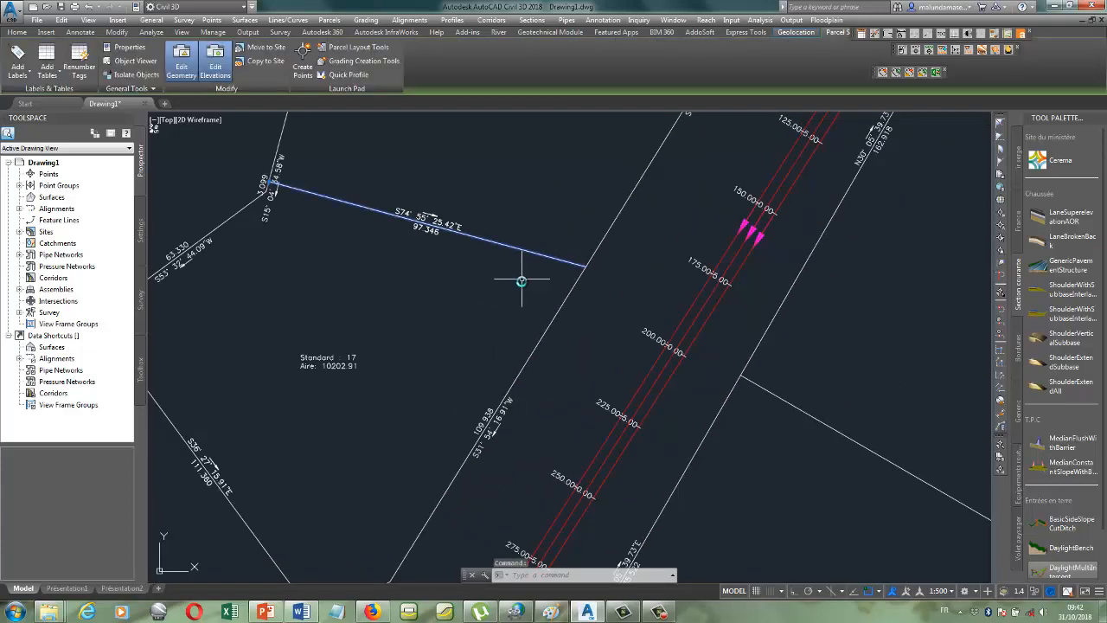
scroll(523, 303, "down", 2)
scroll(459, 242, "up", 6)
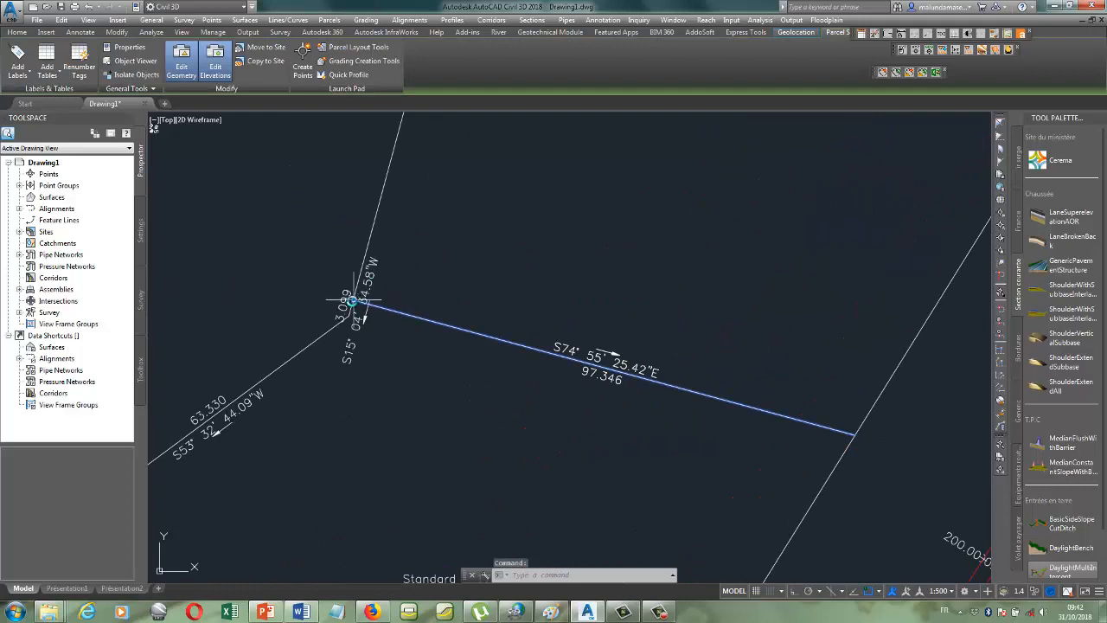
left_click(351, 300)
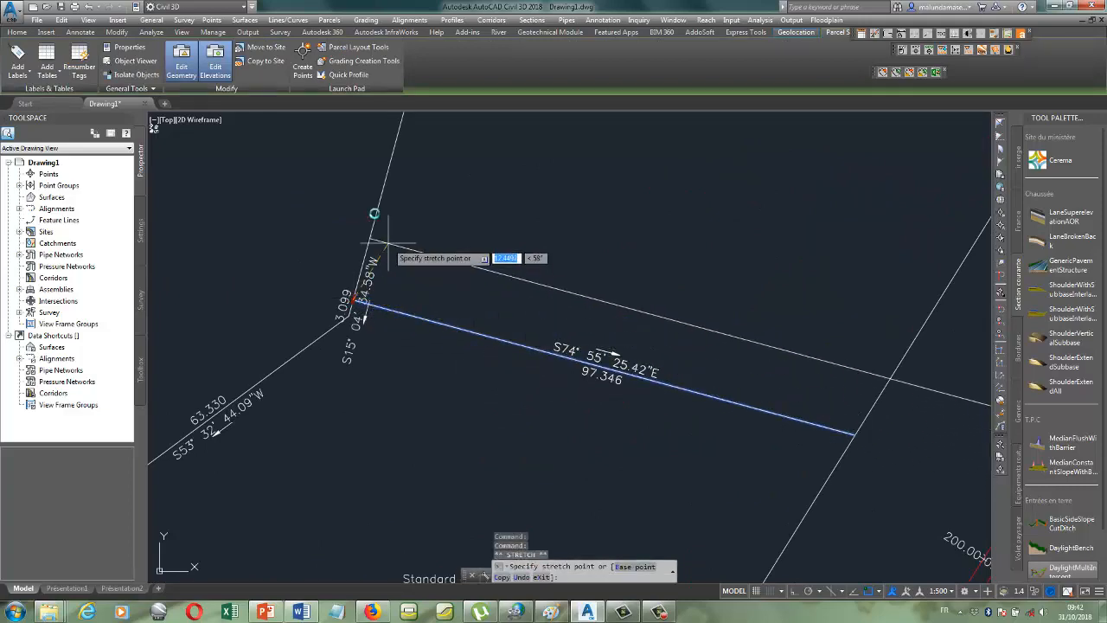
left_click(378, 190)
scroll(357, 303, "down", 3)
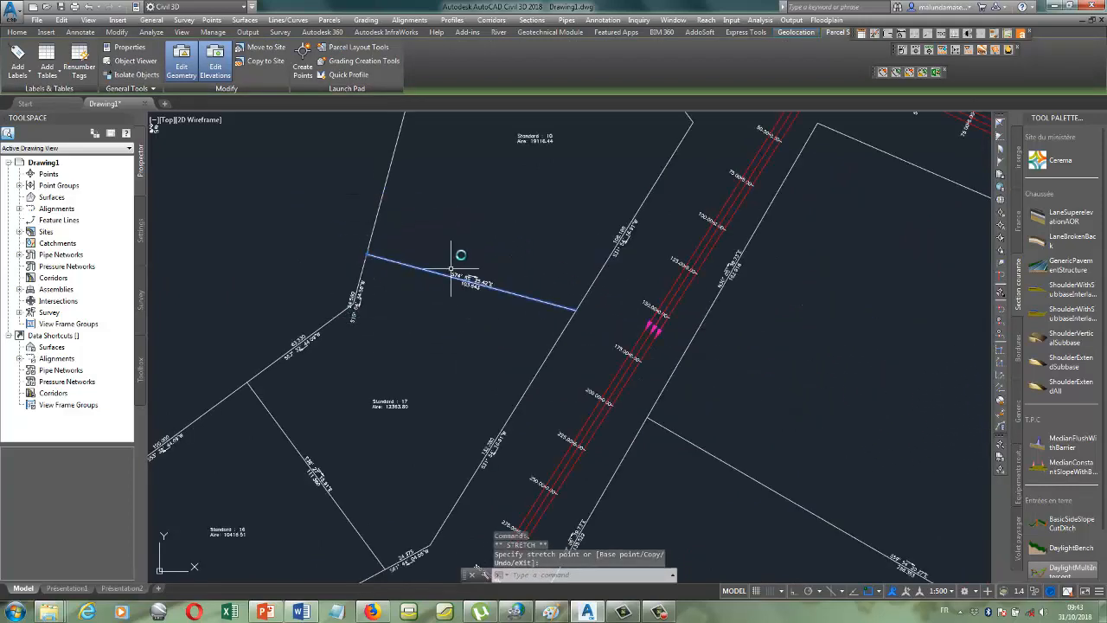
scroll(452, 284, "down", 5)
scroll(458, 291, "up", 5)
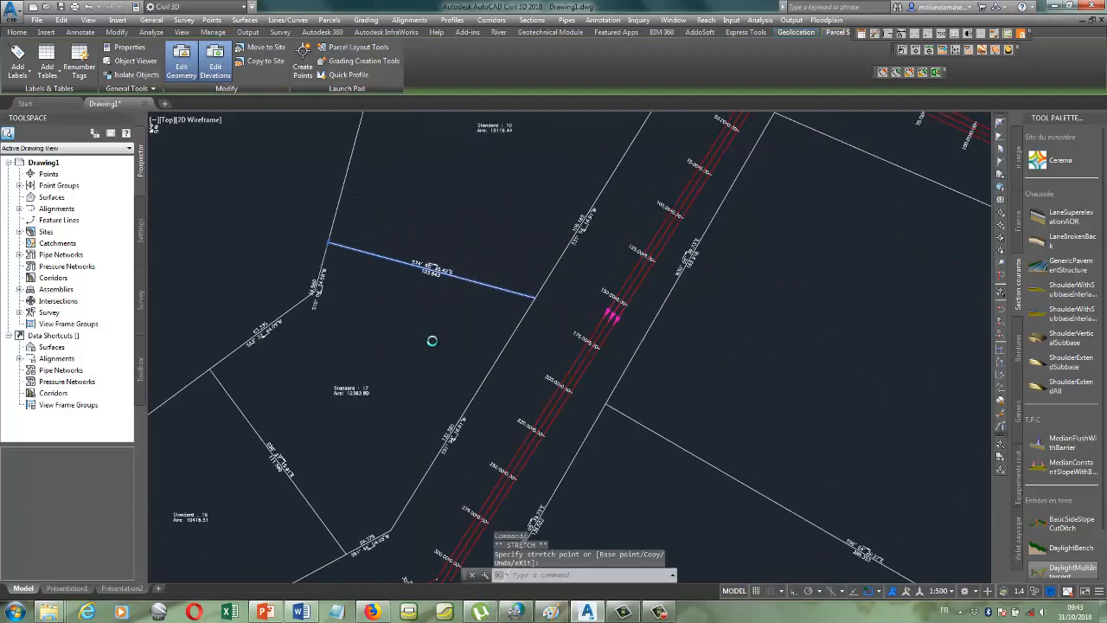
- Slide the diagonal lot line in the southeastern parcels to the boundary corner east of the road curve
scroll(434, 342, "down", 4)
scroll(450, 374, "down", 3)
scroll(599, 288, "up", 2)
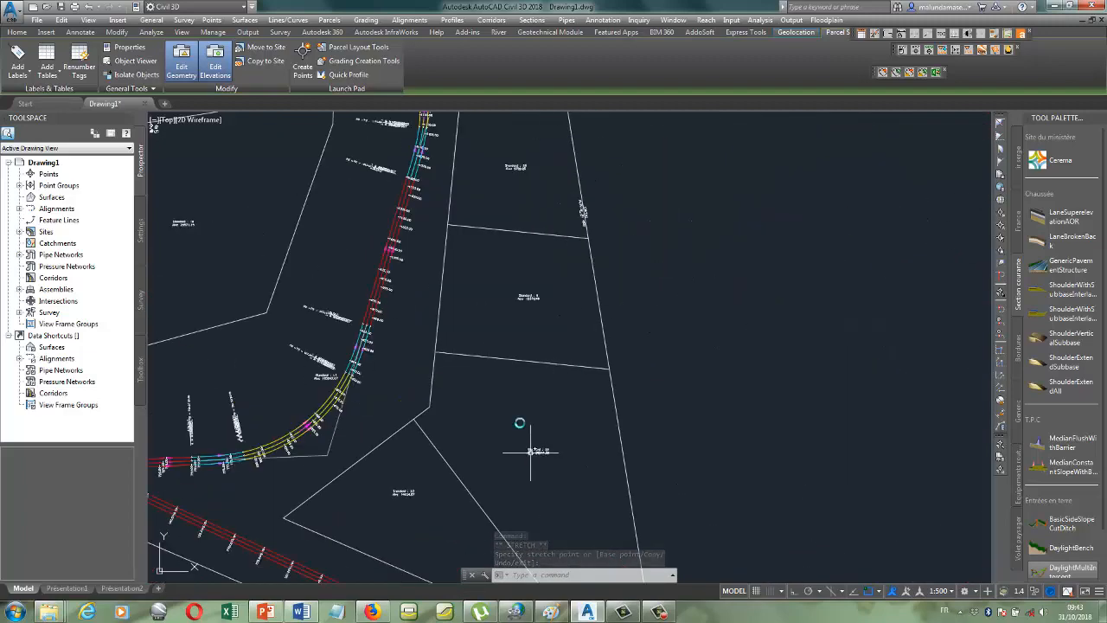
scroll(519, 444, "down", 4)
left_click(464, 387)
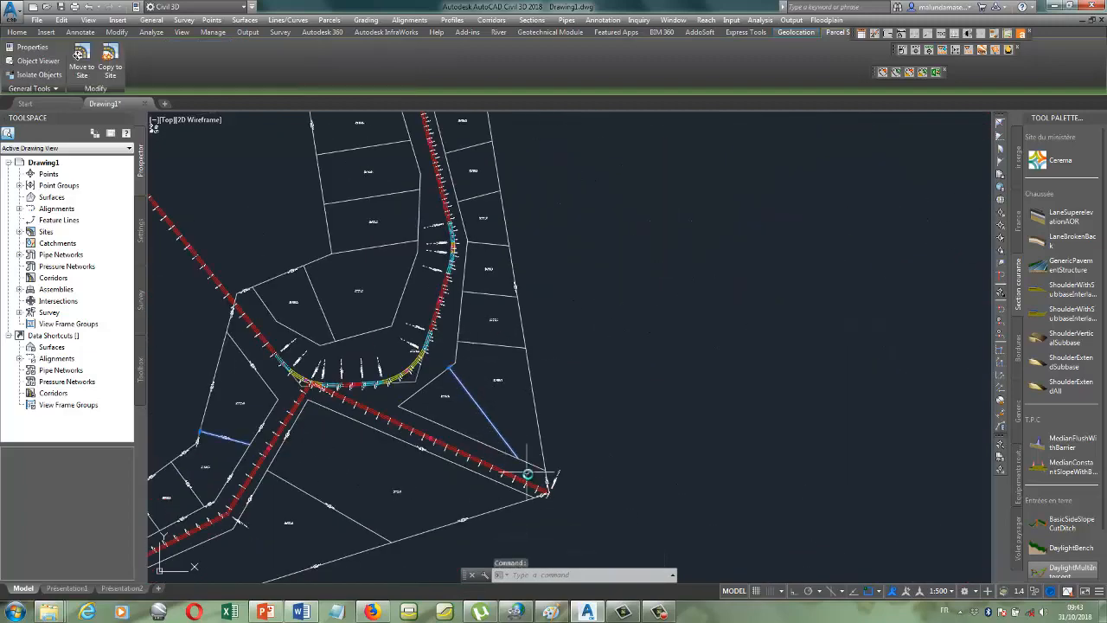
scroll(524, 454, "up", 2)
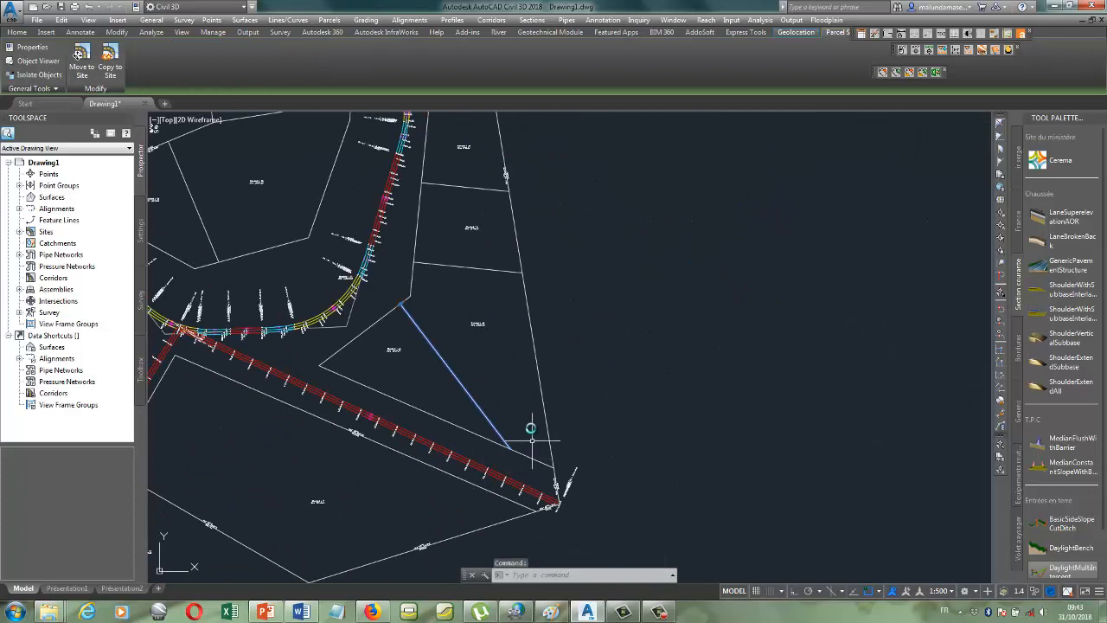
left_click(401, 303)
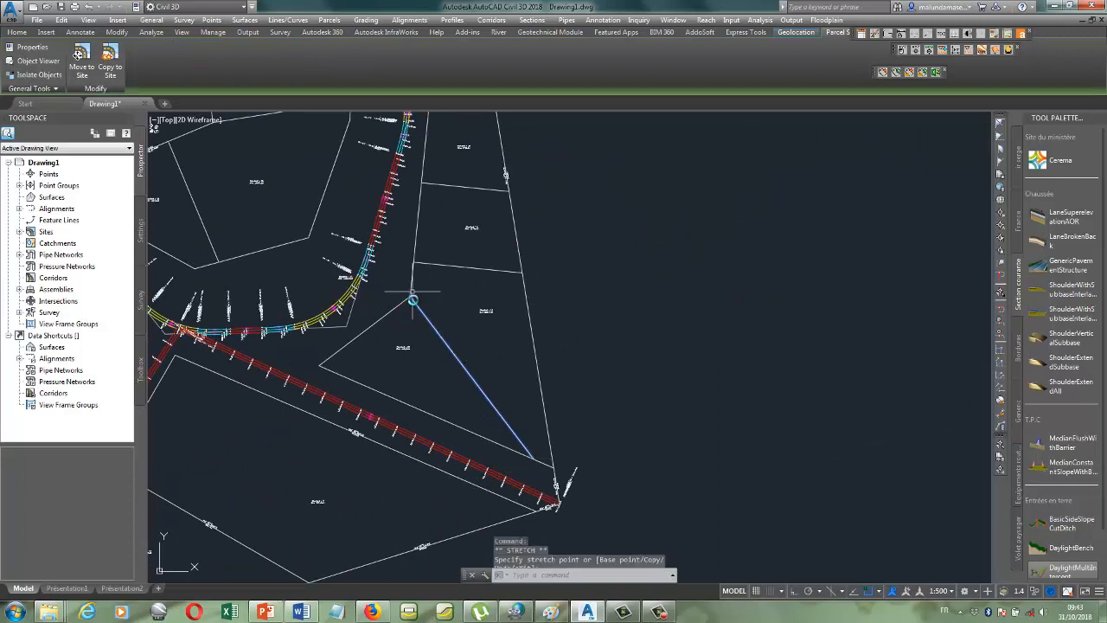
left_click(413, 300)
scroll(548, 456, "up", 3)
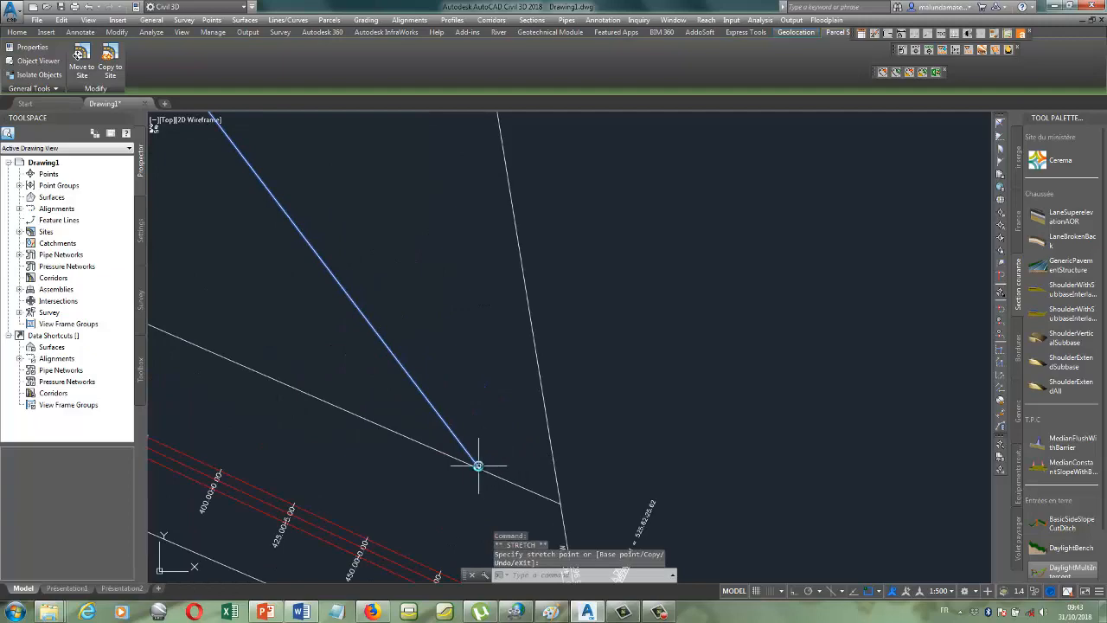
left_click(478, 460)
scroll(510, 449, "down", 2)
- Slide the diagonal lot line in the southeastern parcels southwest along the boundary, away from the corner east of the road curve, and clear the selection
scroll(510, 462, "down", 3)
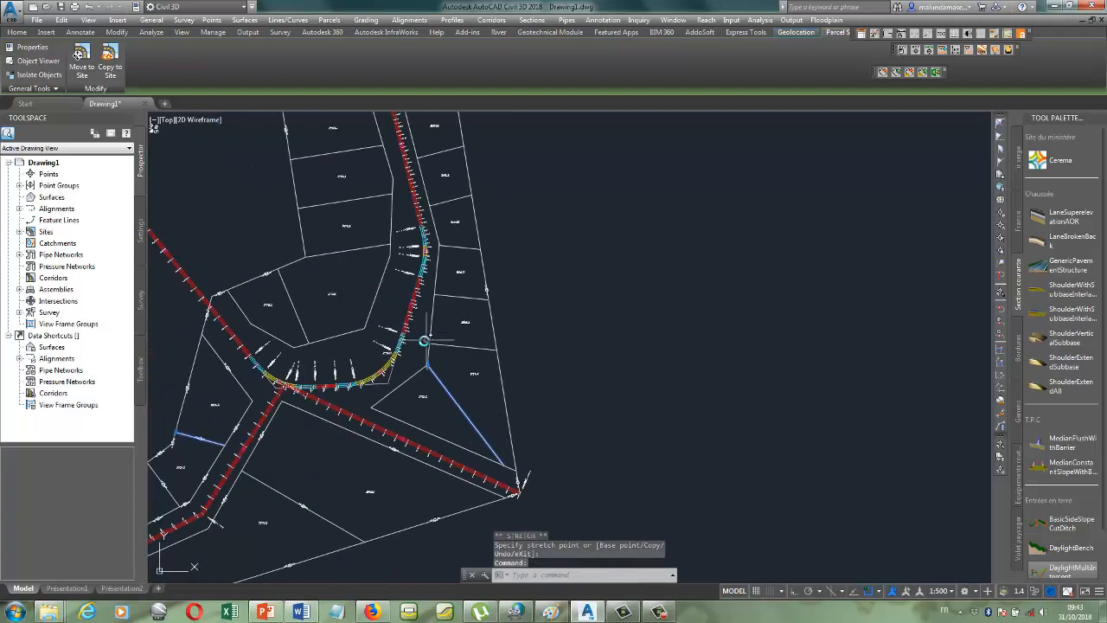
scroll(440, 445, "up", 5)
scroll(449, 429, "up", 2)
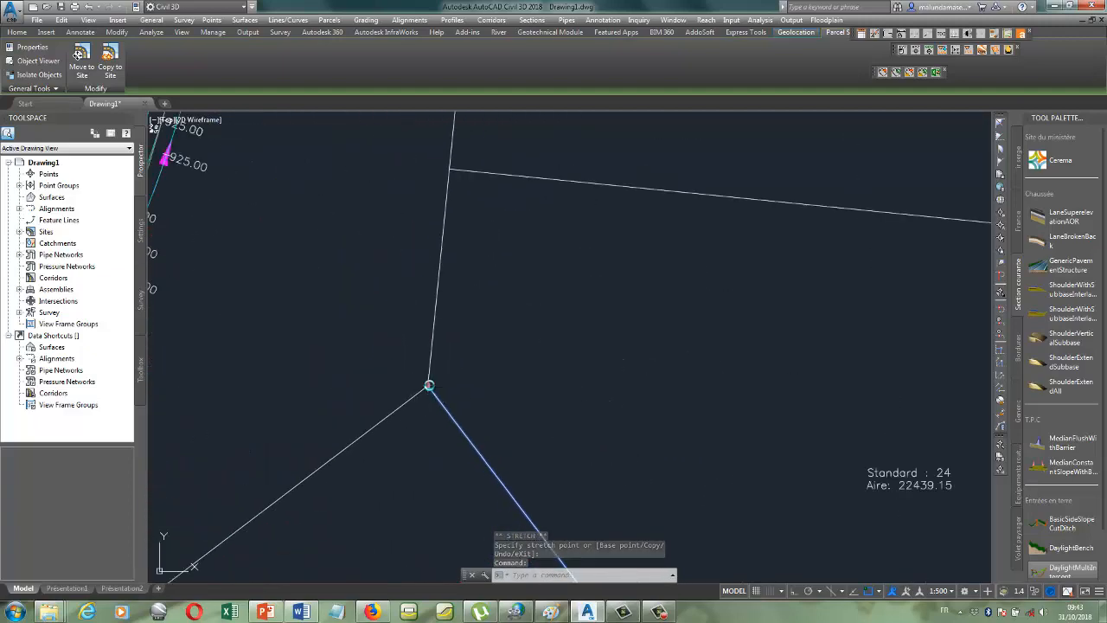
left_click(428, 386)
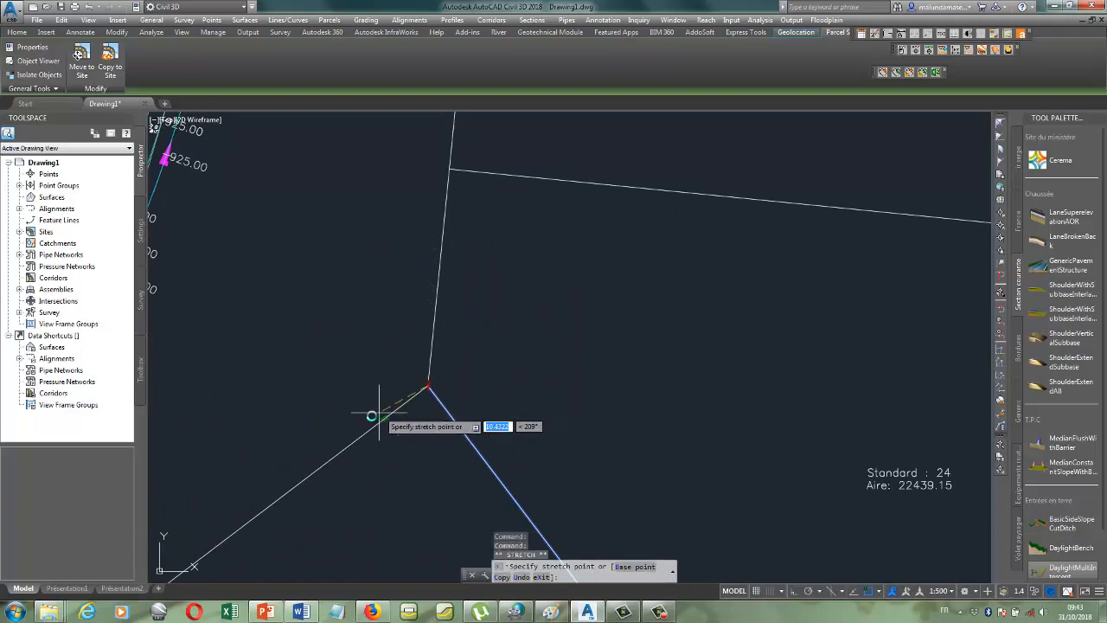
scroll(399, 372, "down", 4)
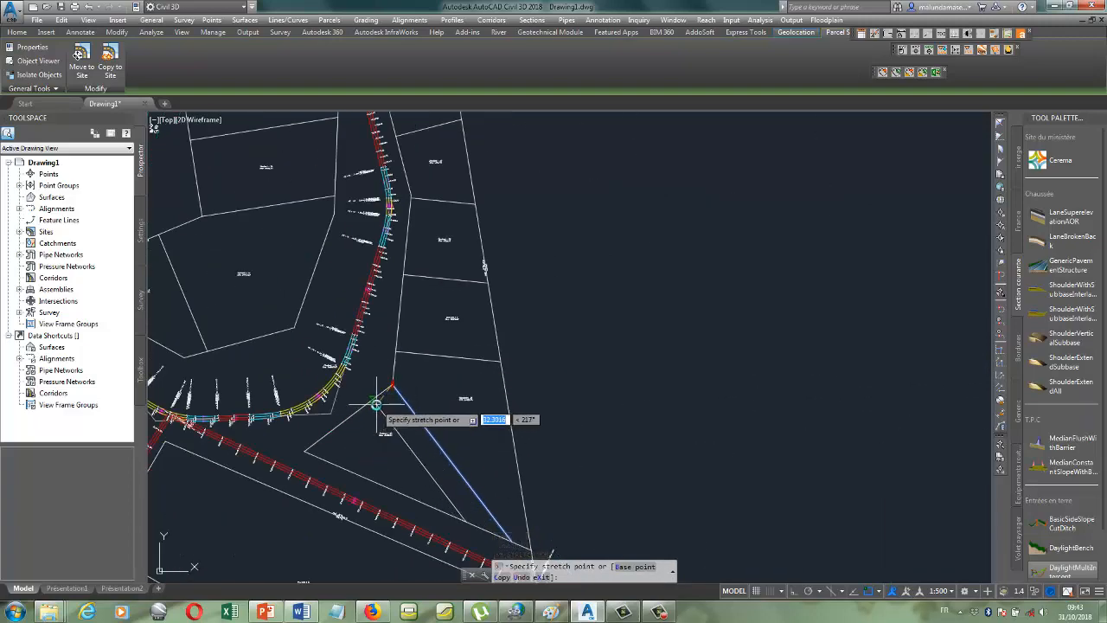
left_click(376, 398)
scroll(606, 438, "down", 4)
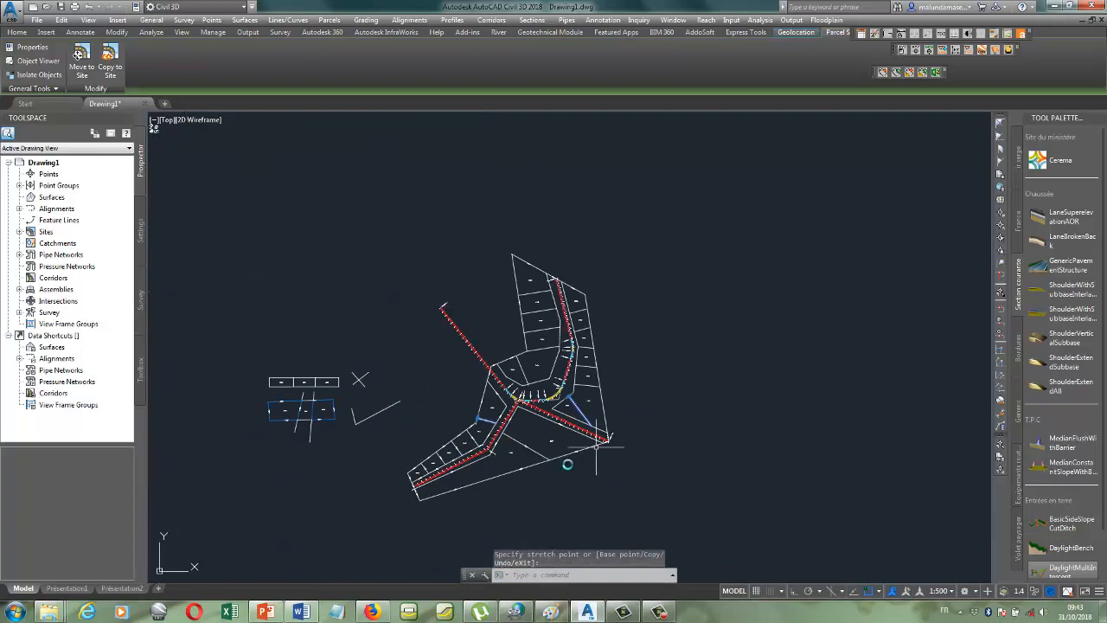
scroll(563, 463, "up", 4)
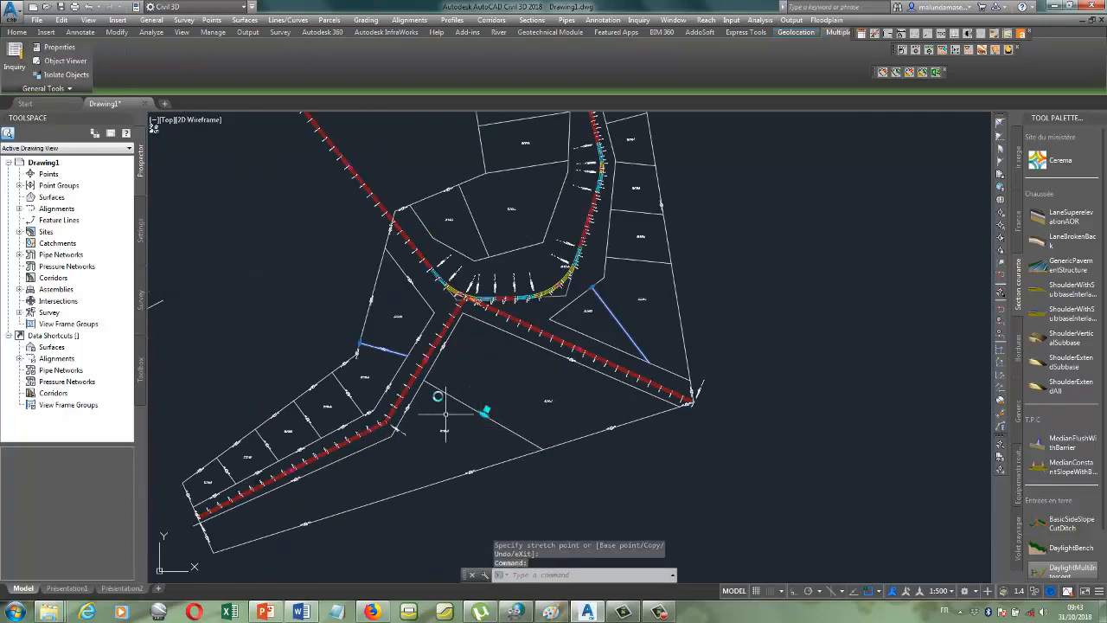
scroll(445, 394, "up", 5)
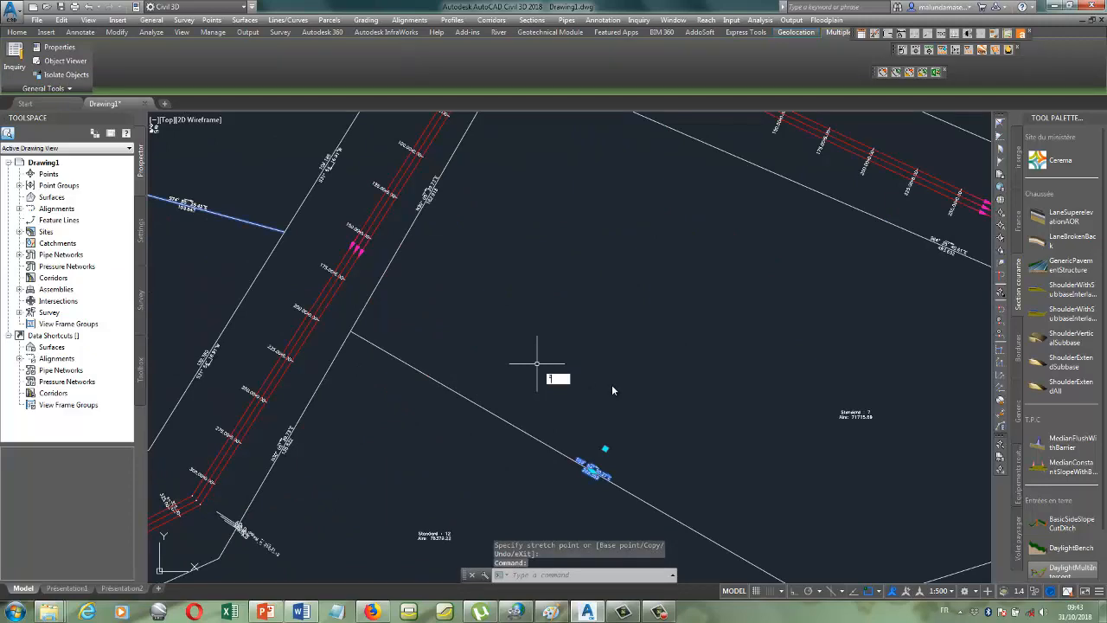
key("Escape")
key("Escape")
scroll(622, 385, "down", 5)
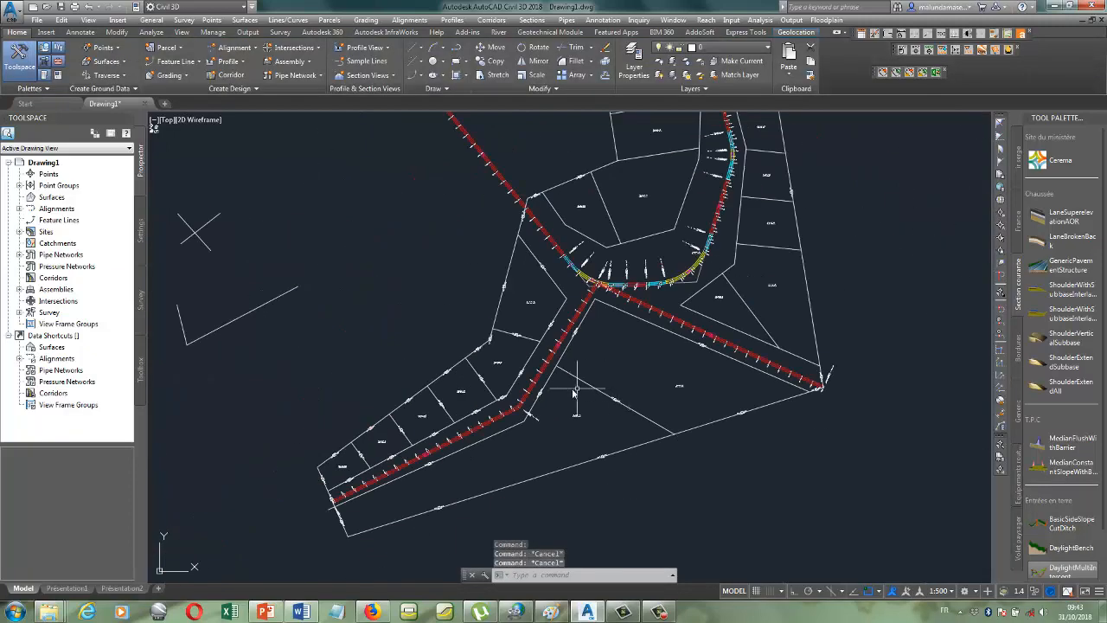
- Open the parcel properties of parcel 12 south of the road junction
mouse_move(548, 398)
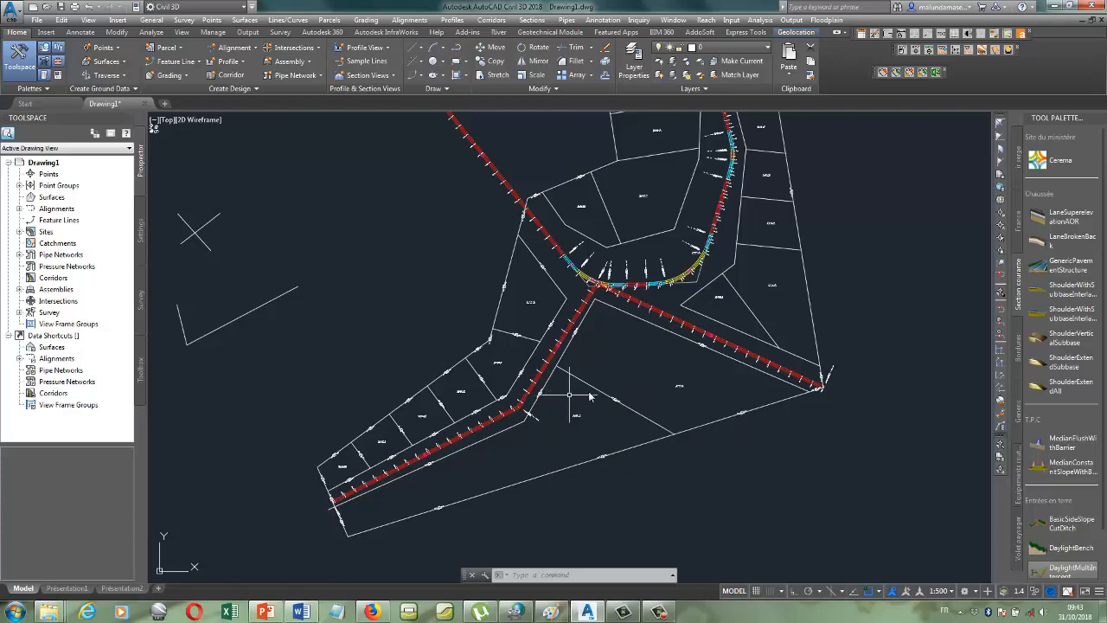
scroll(581, 407, "up", 6)
scroll(580, 394, "up", 2)
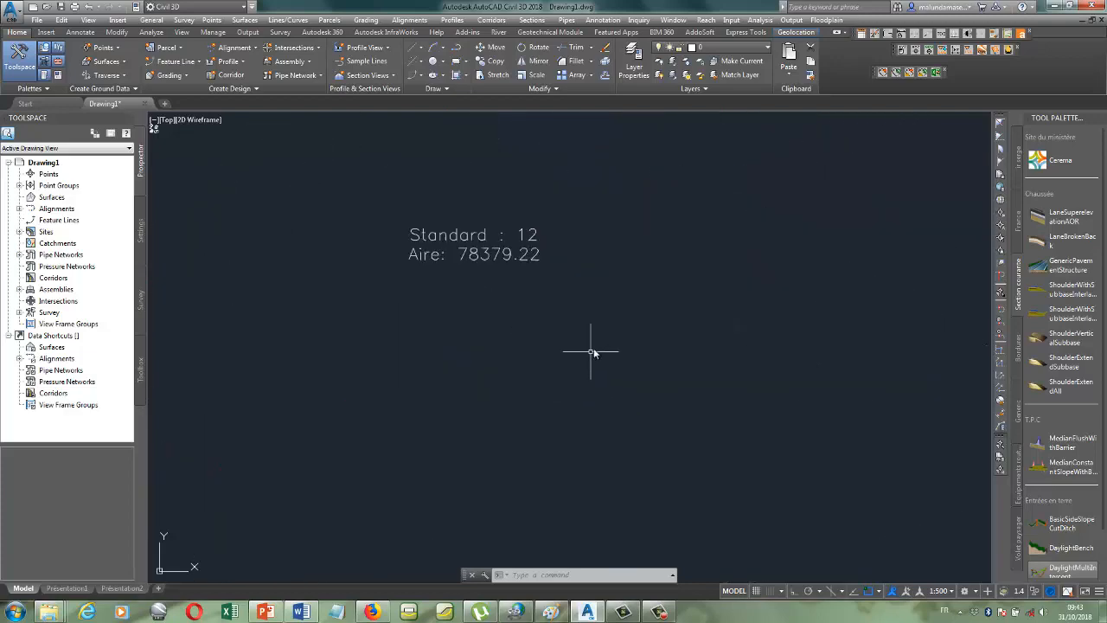
scroll(593, 346, "down", 4)
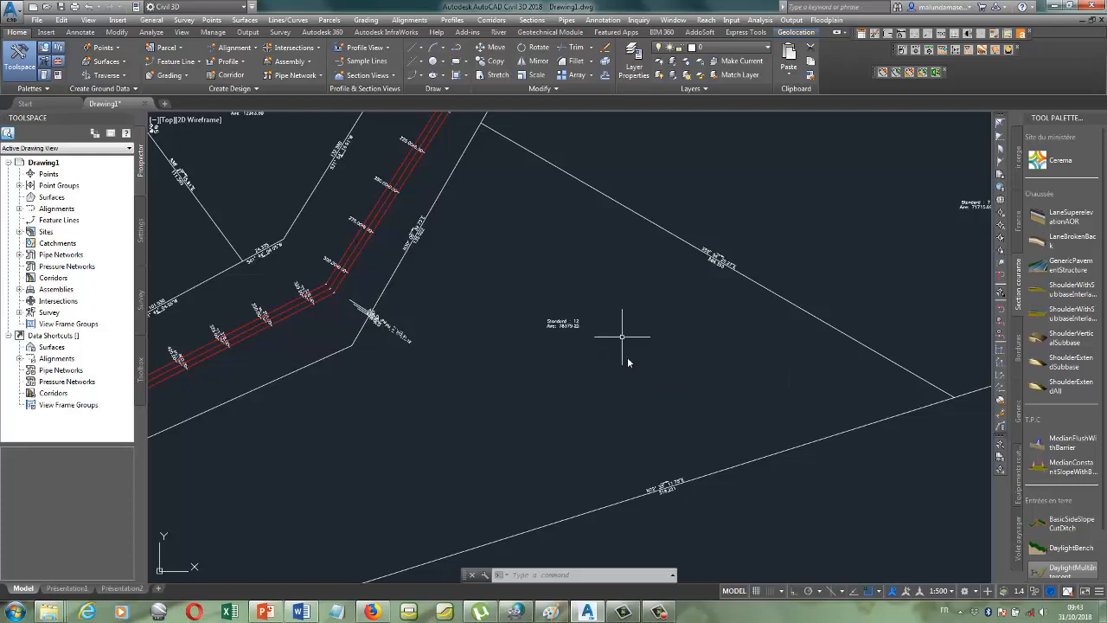
mouse_move(629, 362)
left_click(558, 325)
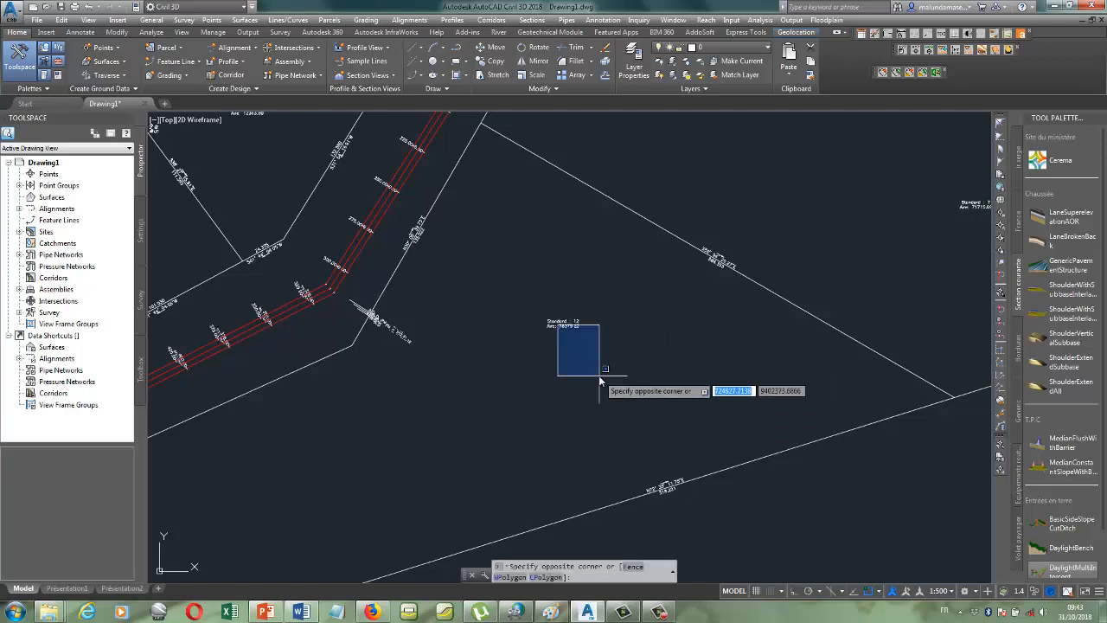
left_click(585, 333)
left_click(563, 322)
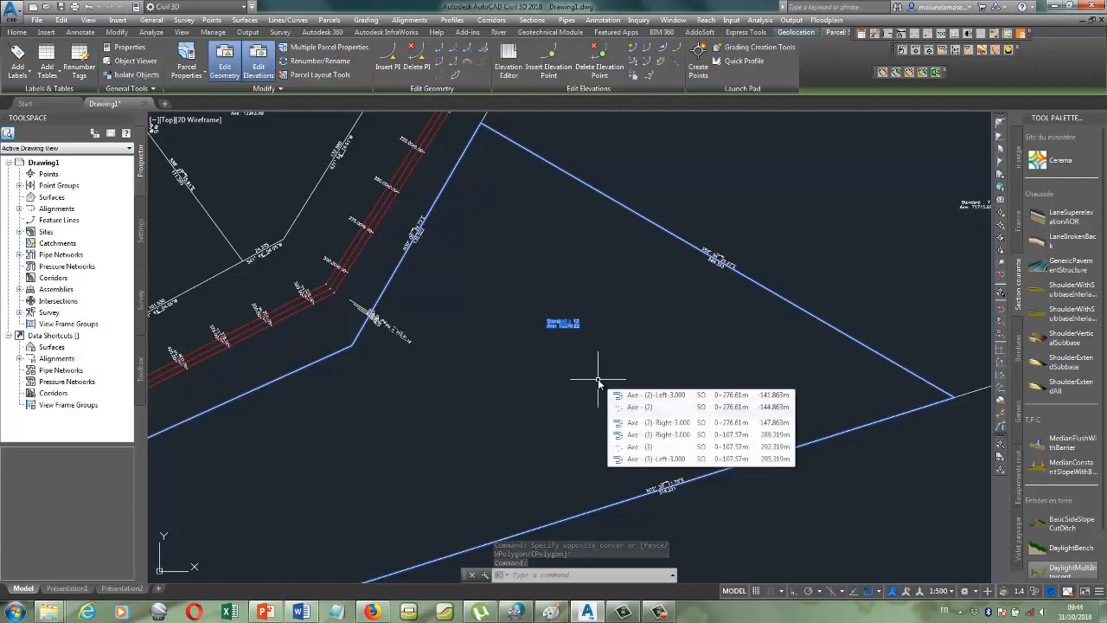
left_click(196, 74)
left_click(208, 93)
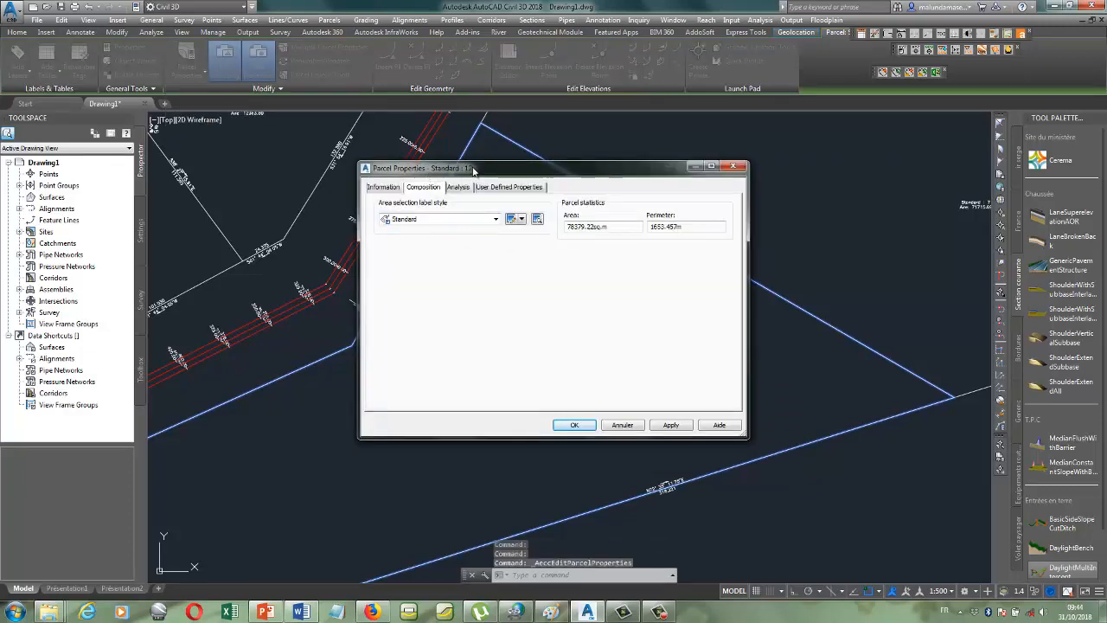
- Look through the available area label styles for parcel 12, then close its properties without changes and deselect it
left_click_drag(474, 171, 354, 134)
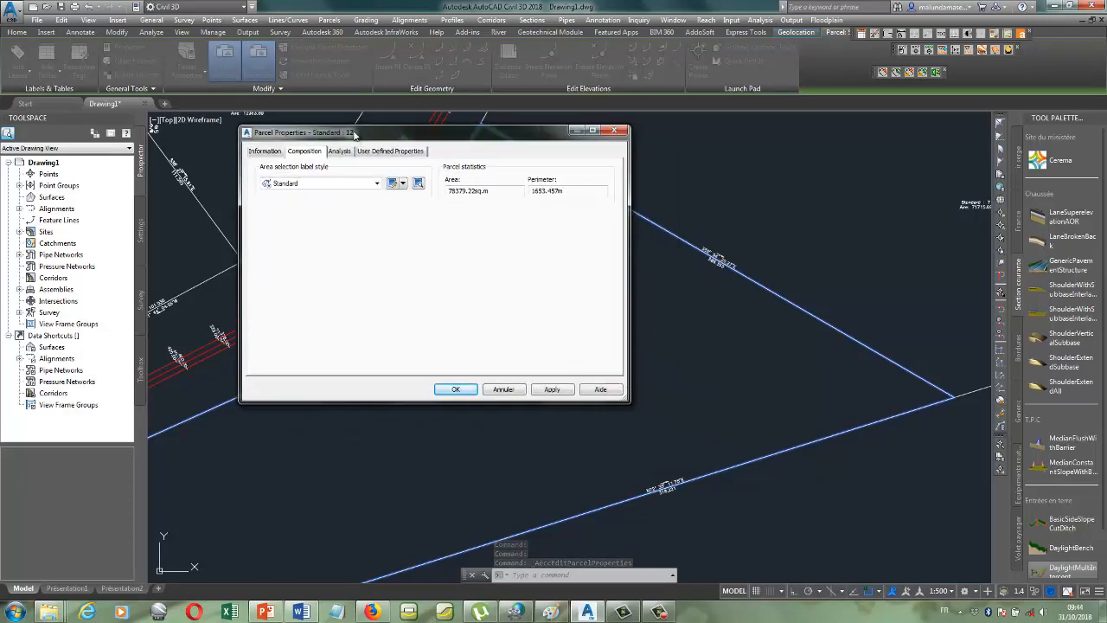
left_click(376, 185)
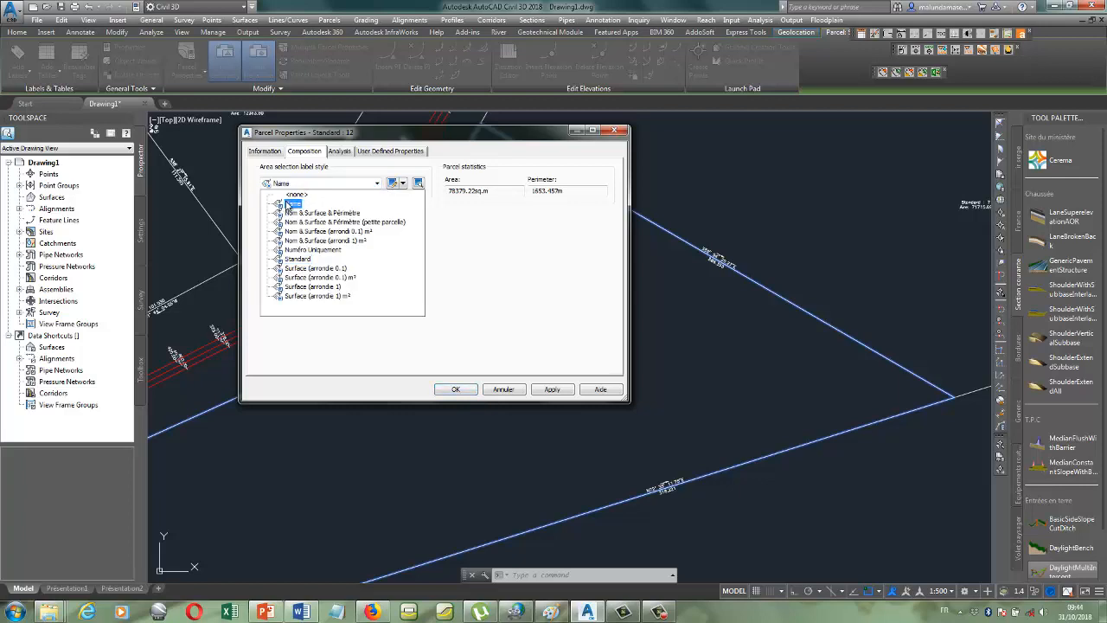
left_click(341, 177)
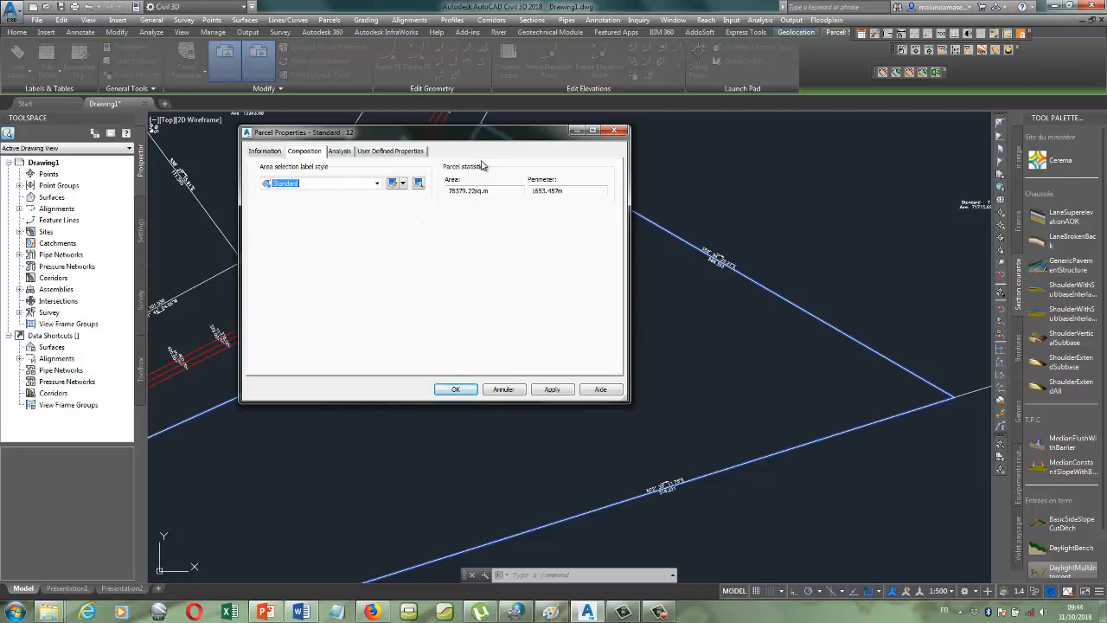
left_click(611, 130)
scroll(606, 337, "down", 2)
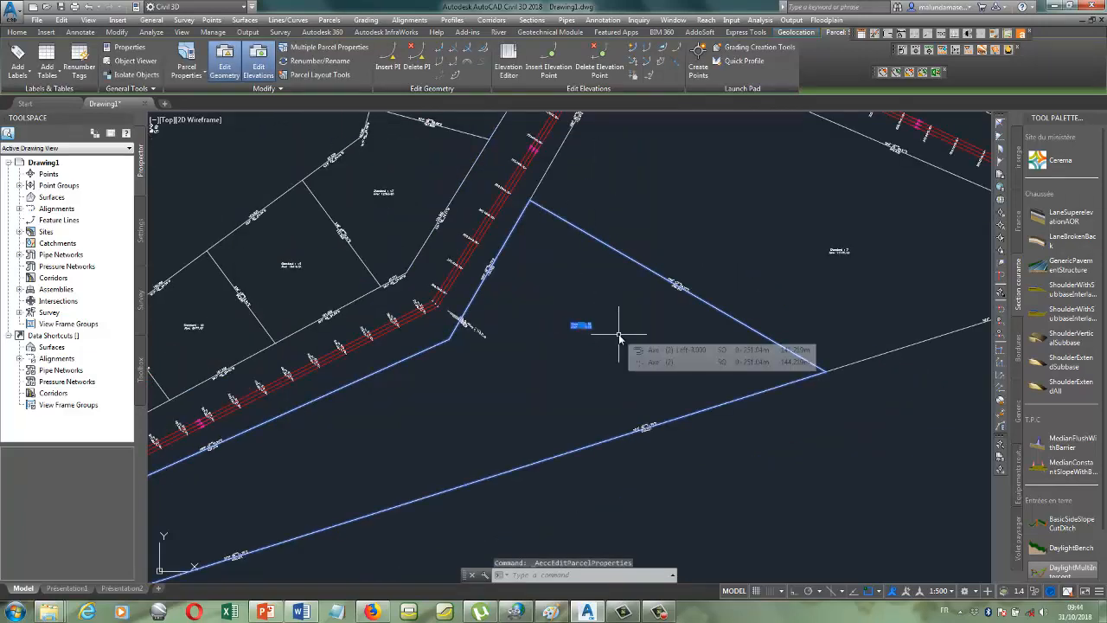
key("Escape")
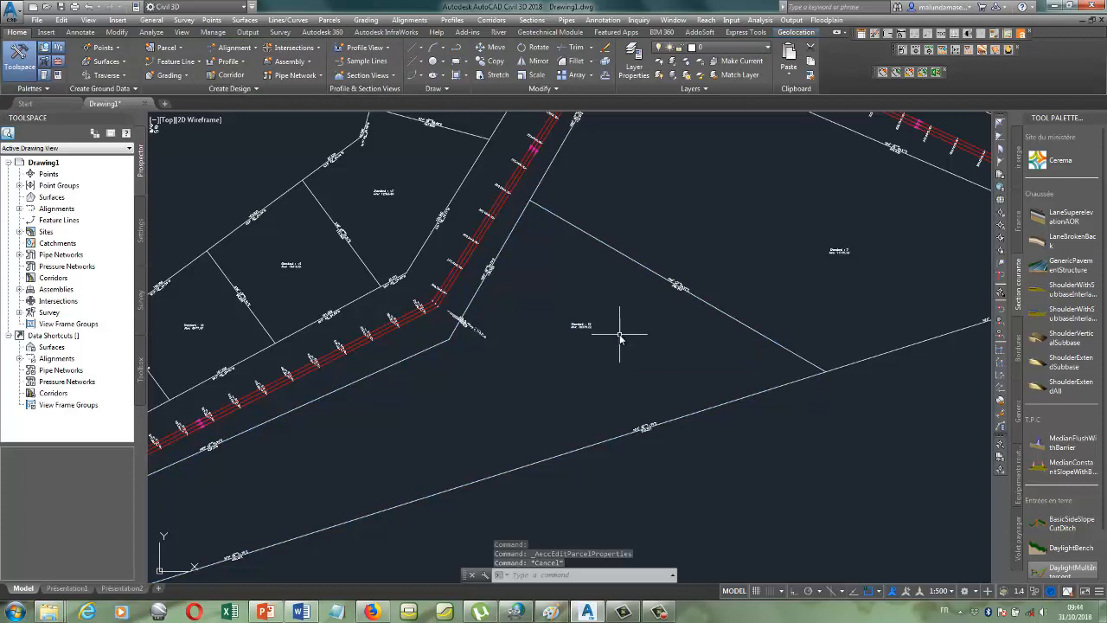
- Add multiple segment labels to the lot lines of parcel 7 in clockwise direction, then end the labelling command
left_click(571, 327)
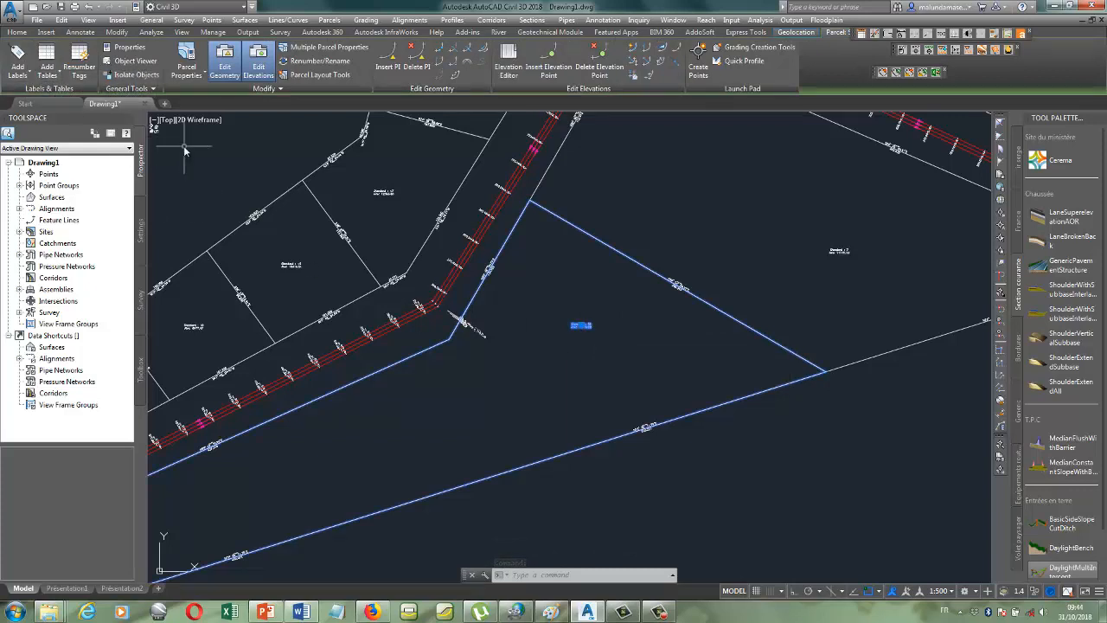
left_click(26, 73)
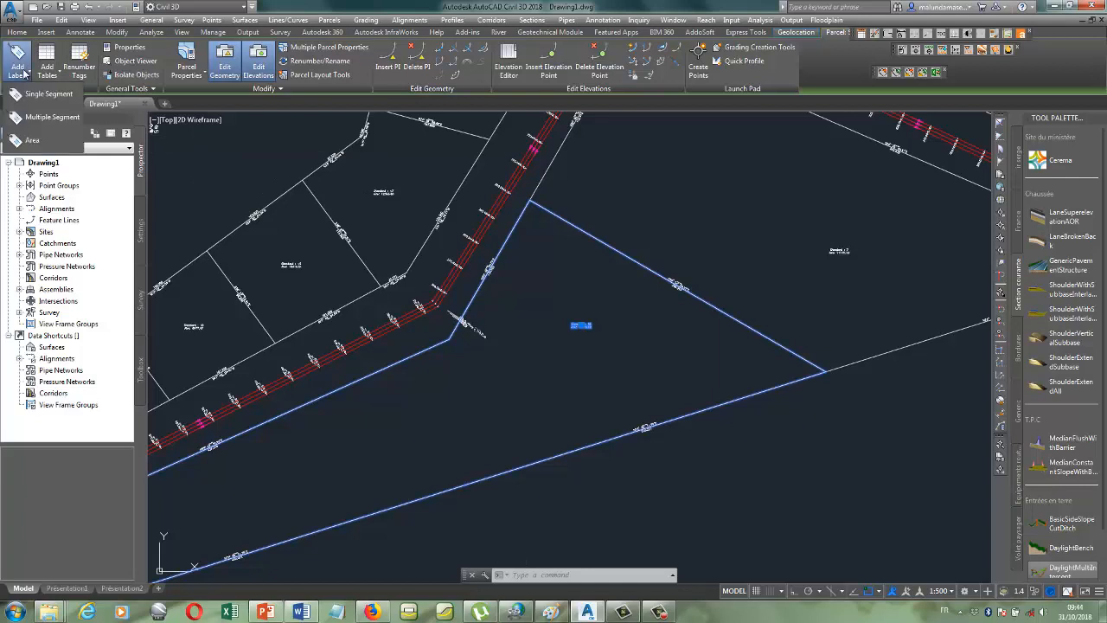
left_click(50, 117)
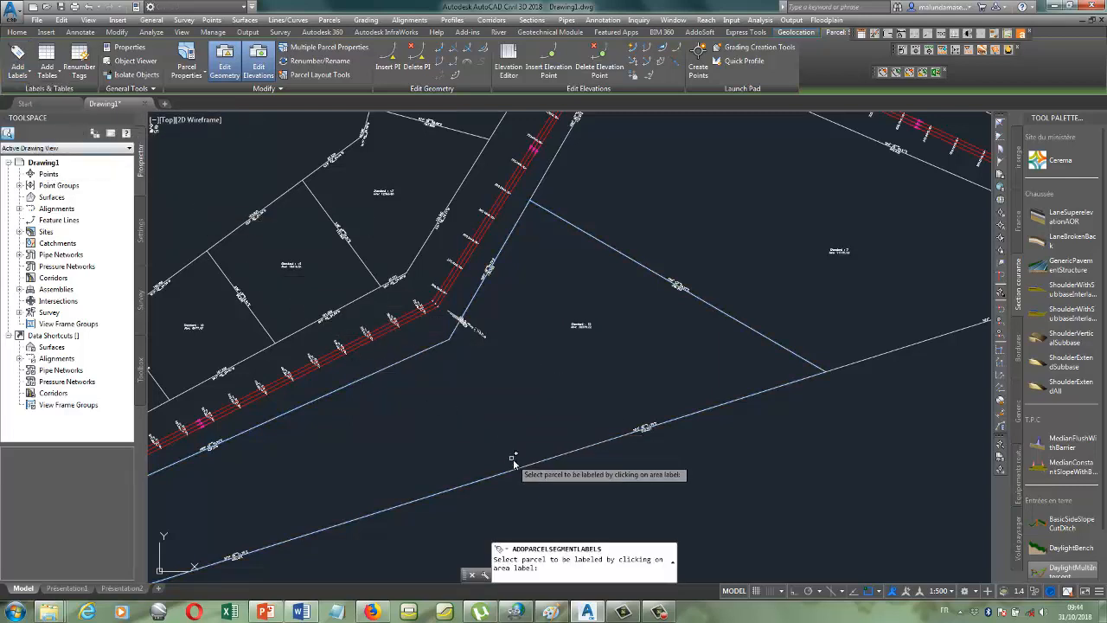
scroll(539, 470, "down", 2)
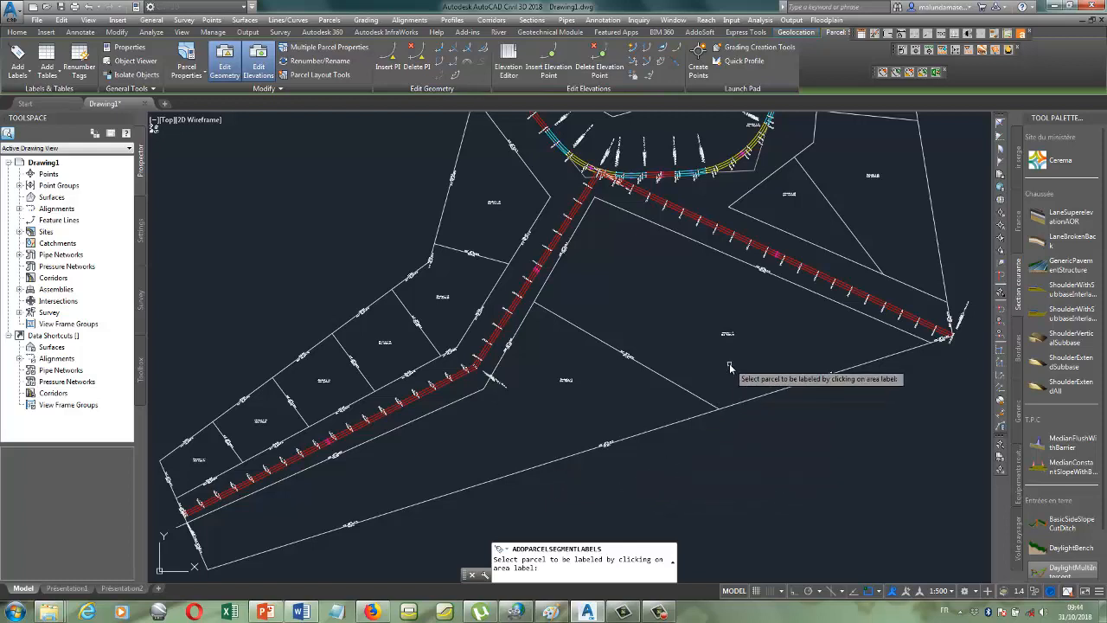
scroll(725, 355, "down", 2)
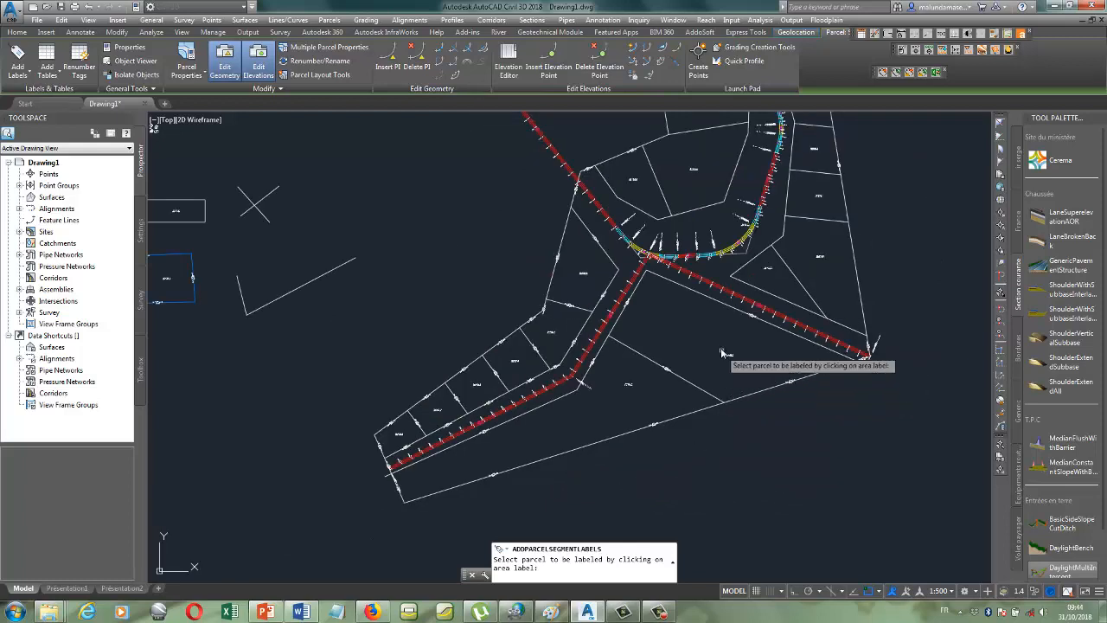
scroll(723, 355, "up", 2)
left_click(729, 359)
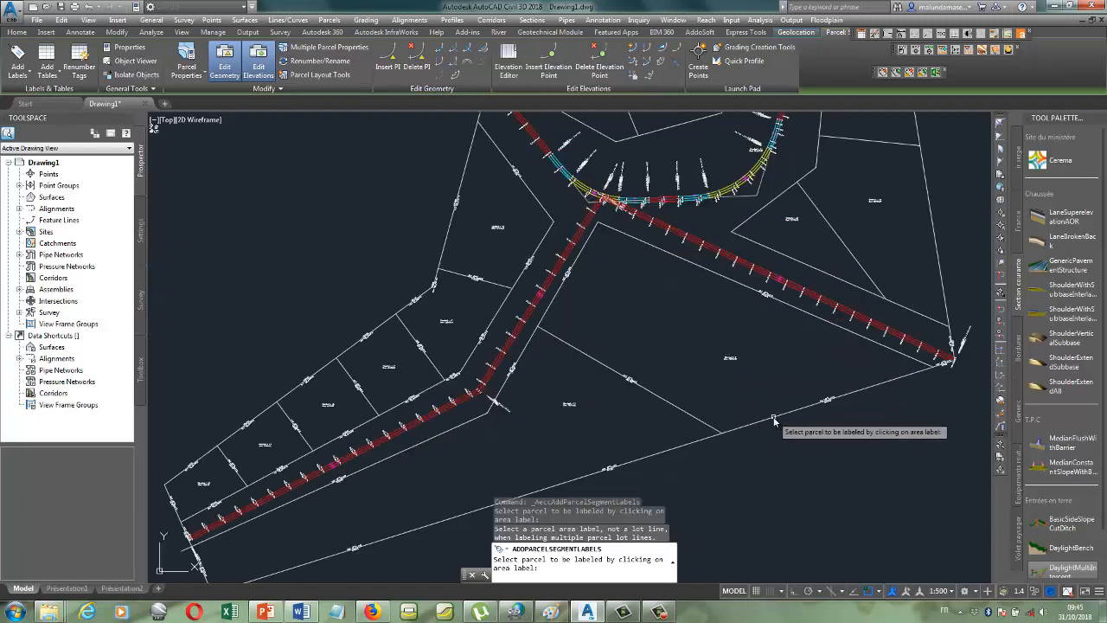
left_click(730, 359)
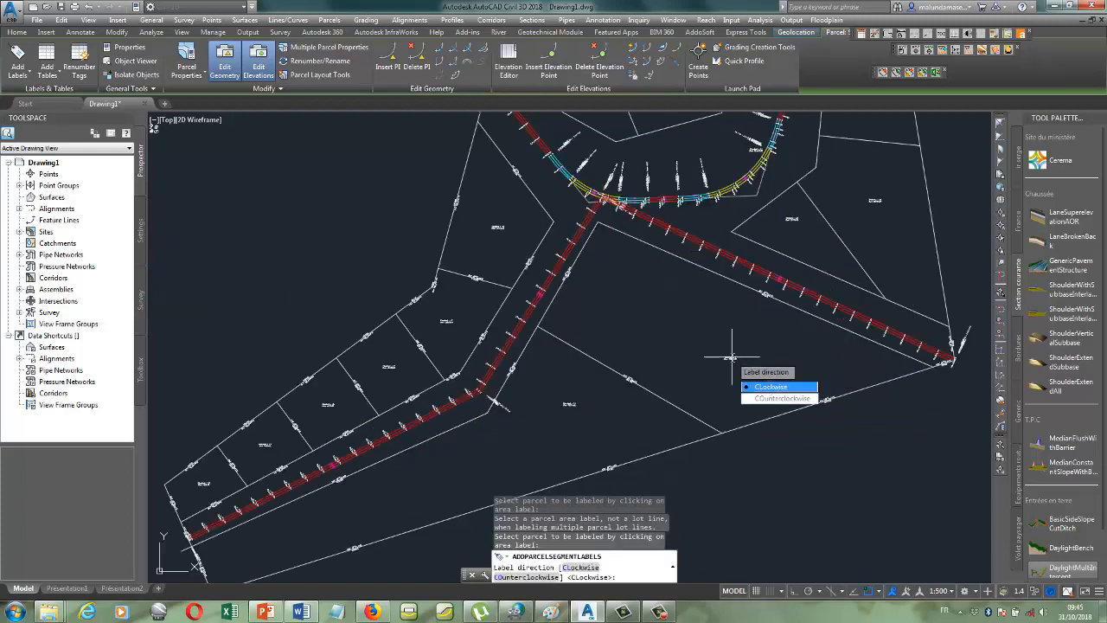
key("Return")
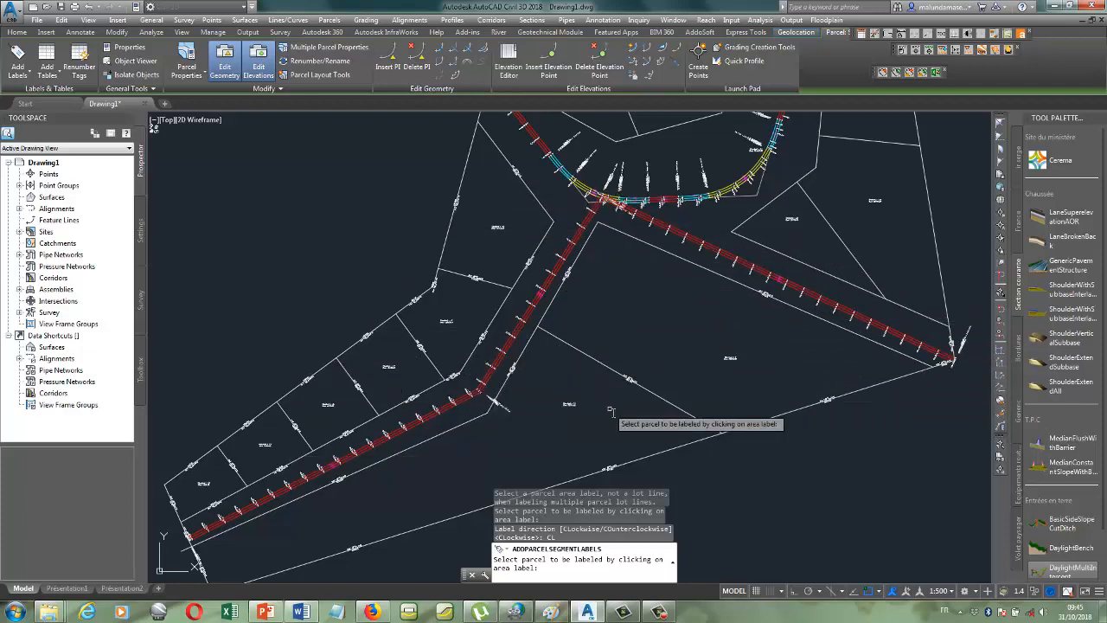
scroll(612, 411, "up", 3)
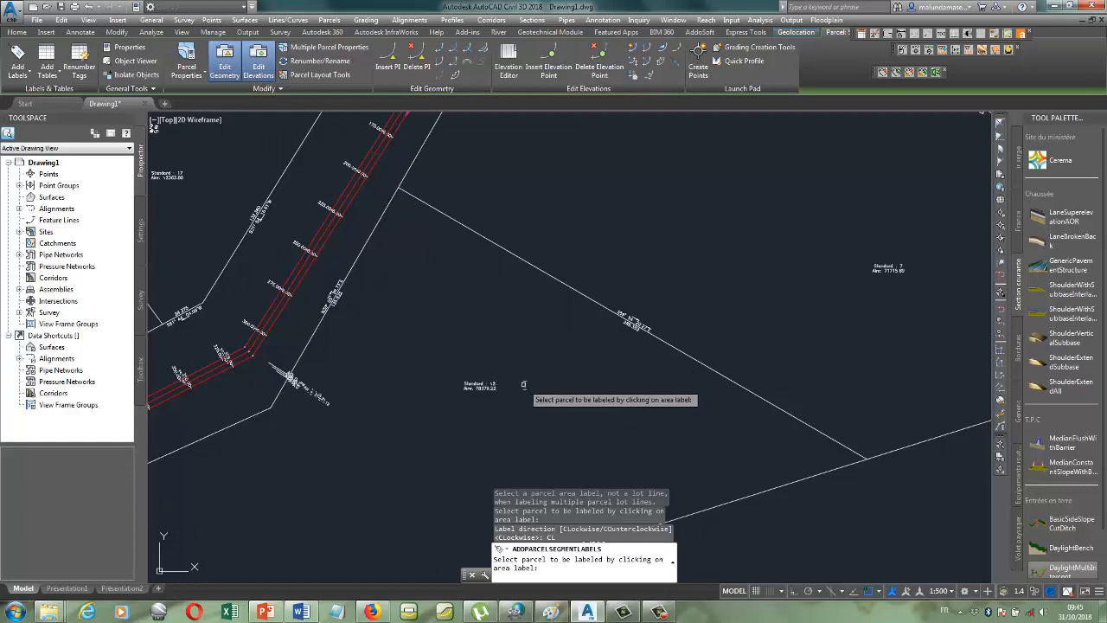
key("Escape")
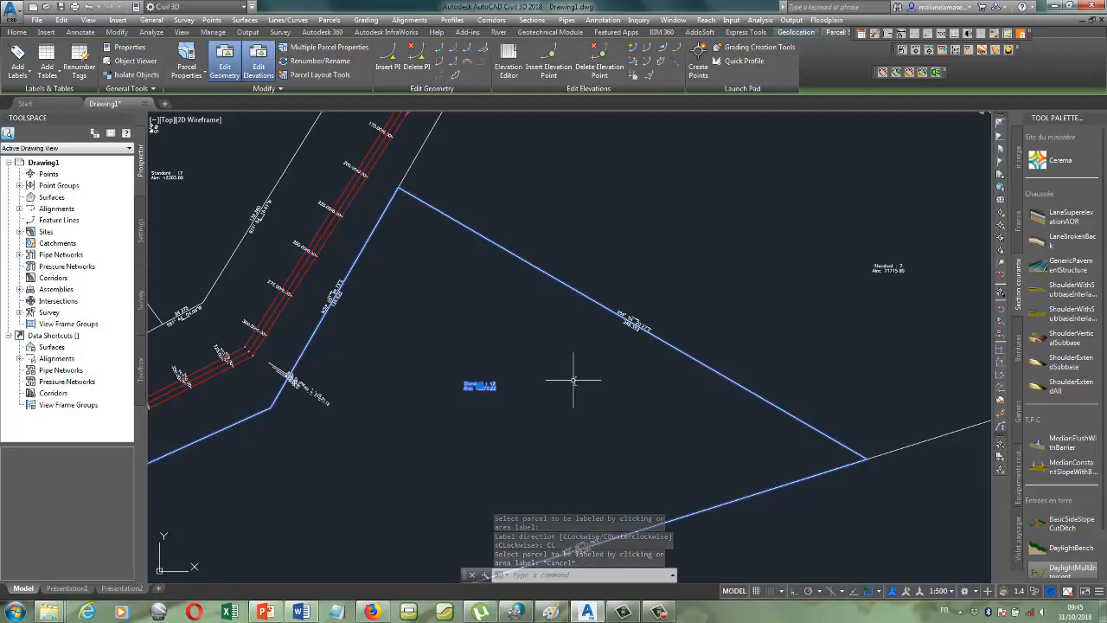
key("Escape")
- Examine the area labels of the parcels along the northwest side of the southwestern road
scroll(659, 391, "down", 5)
scroll(586, 404, "up", 4)
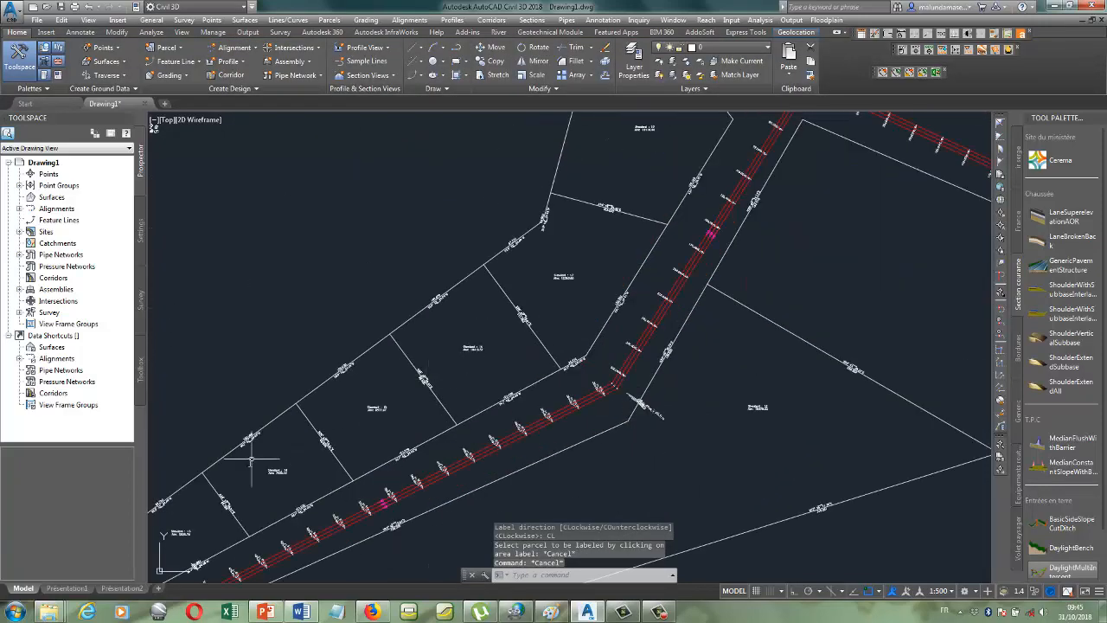
scroll(384, 421, "down", 2)
scroll(285, 485, "up", 4)
scroll(260, 483, "up", 3)
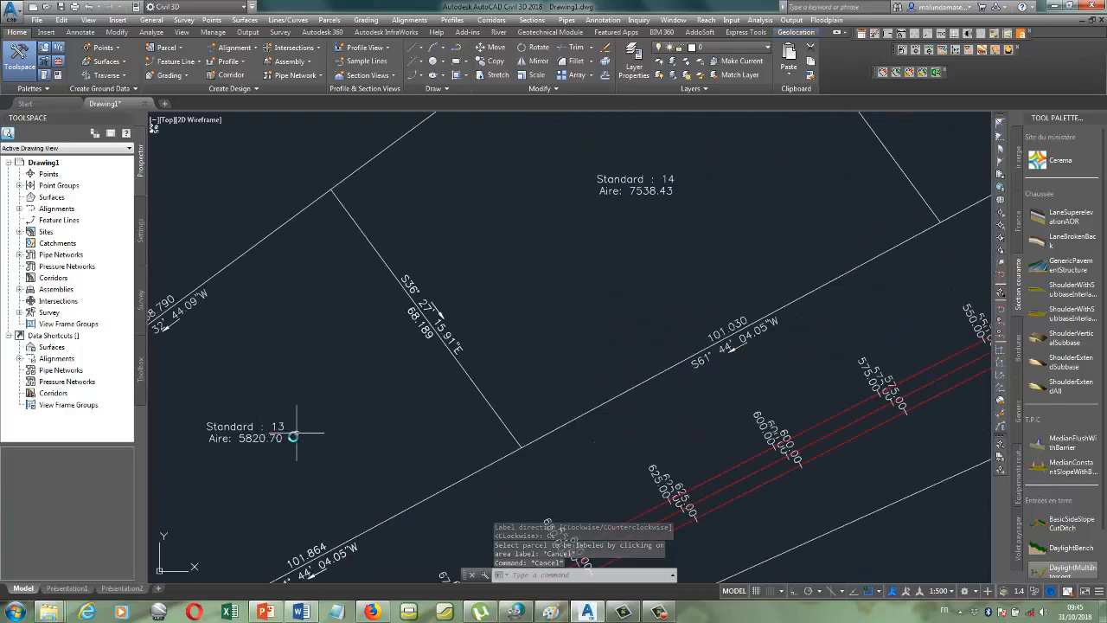
scroll(548, 304, "down", 3)
scroll(467, 343, "up", 3)
scroll(631, 217, "down", 3)
scroll(655, 215, "up", 3)
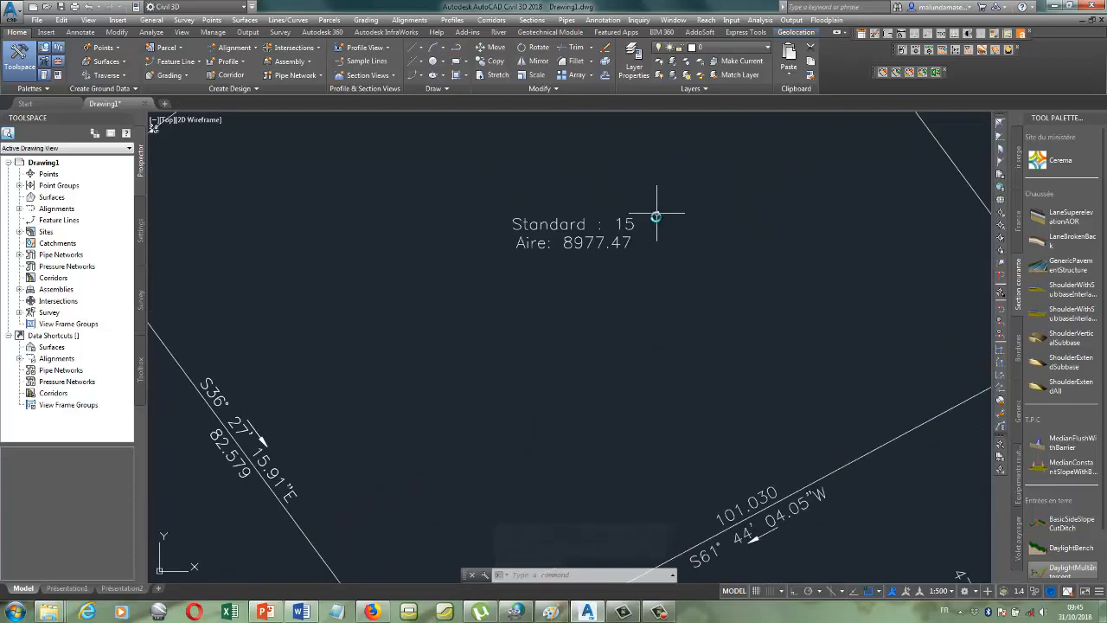
- Examine the area labels of the parcels on both sides of the northern road above the curve
scroll(470, 291, "down", 5)
scroll(427, 265, "down", 3)
scroll(655, 148, "up", 5)
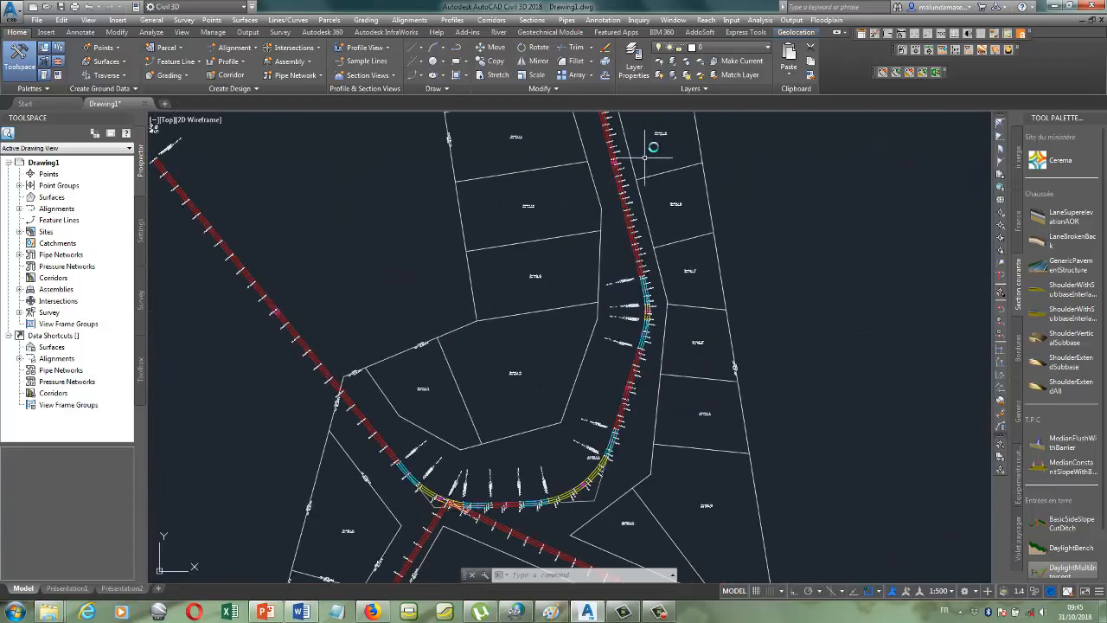
scroll(622, 235, "down", 2)
scroll(631, 212, "up", 3)
scroll(638, 201, "up", 2)
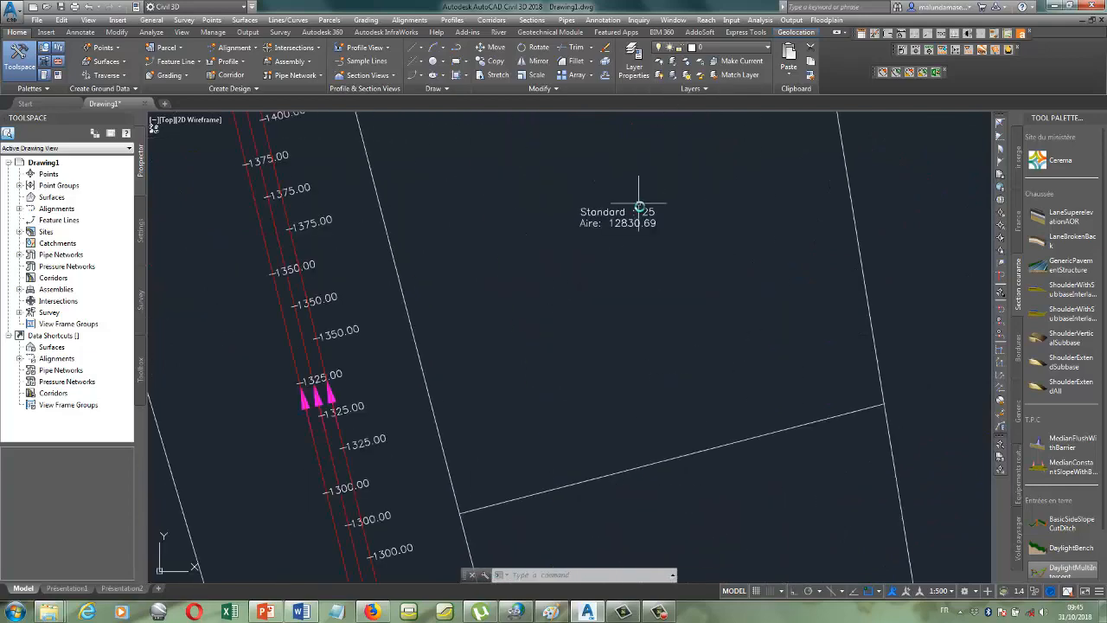
scroll(648, 198, "down", 2)
scroll(292, 203, "up", 5)
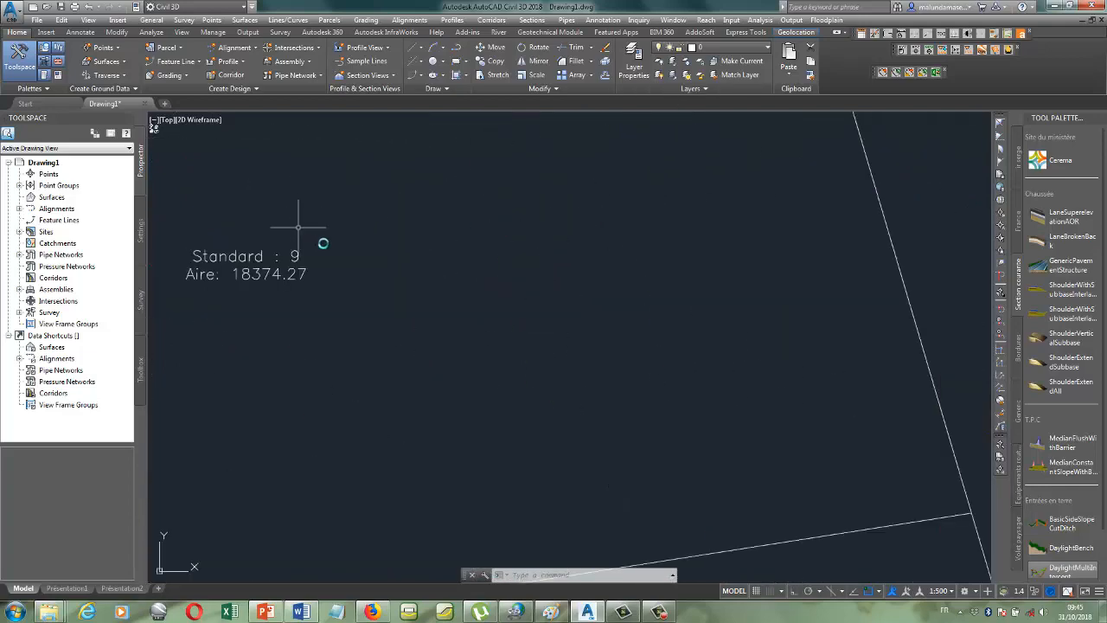
- Examine the area labels of the parcels along the northern road and on both sides of the southeastern road
scroll(363, 255, "down", 6)
scroll(346, 192, "down", 3)
scroll(317, 217, "up", 5)
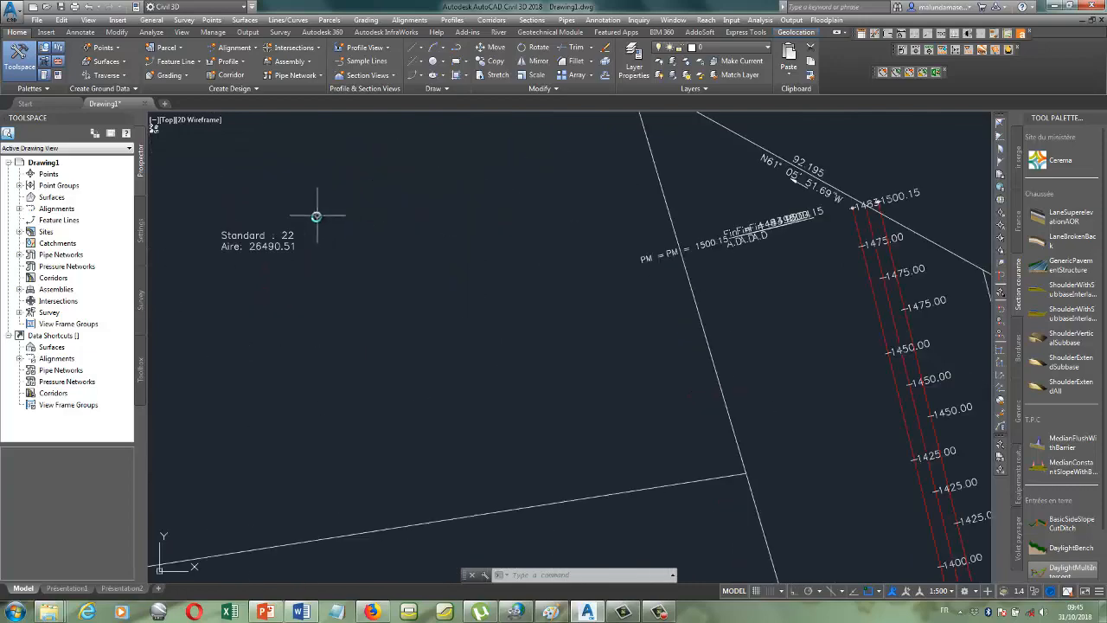
scroll(324, 188, "down", 4)
scroll(385, 295, "down", 3)
scroll(366, 444, "up", 7)
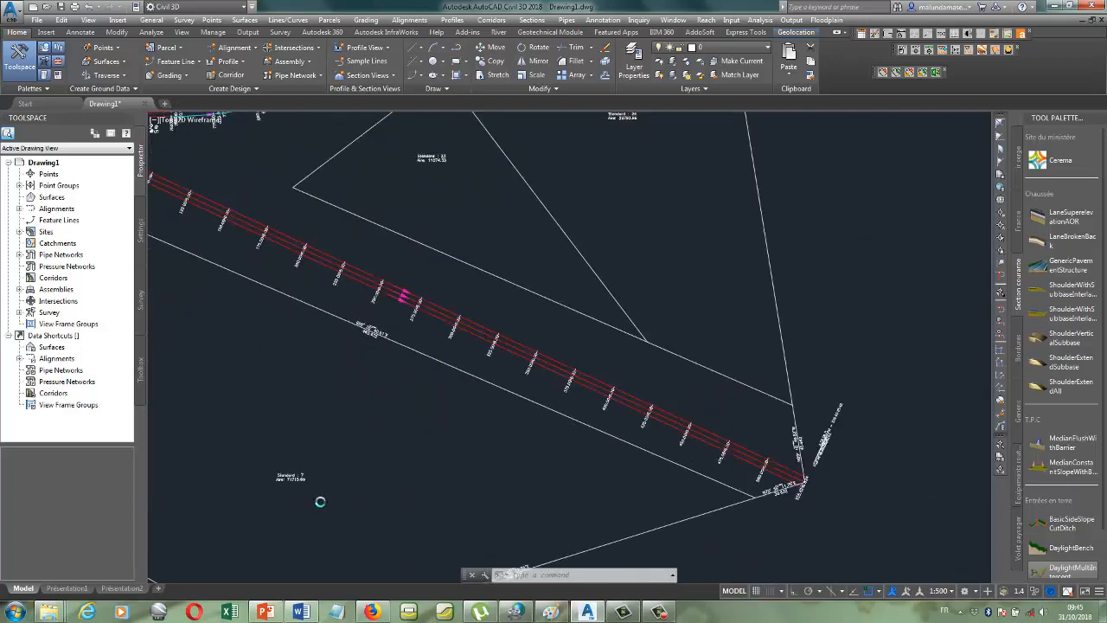
scroll(365, 420, "down", 5)
scroll(244, 468, "up", 6)
scroll(367, 354, "down", 6)
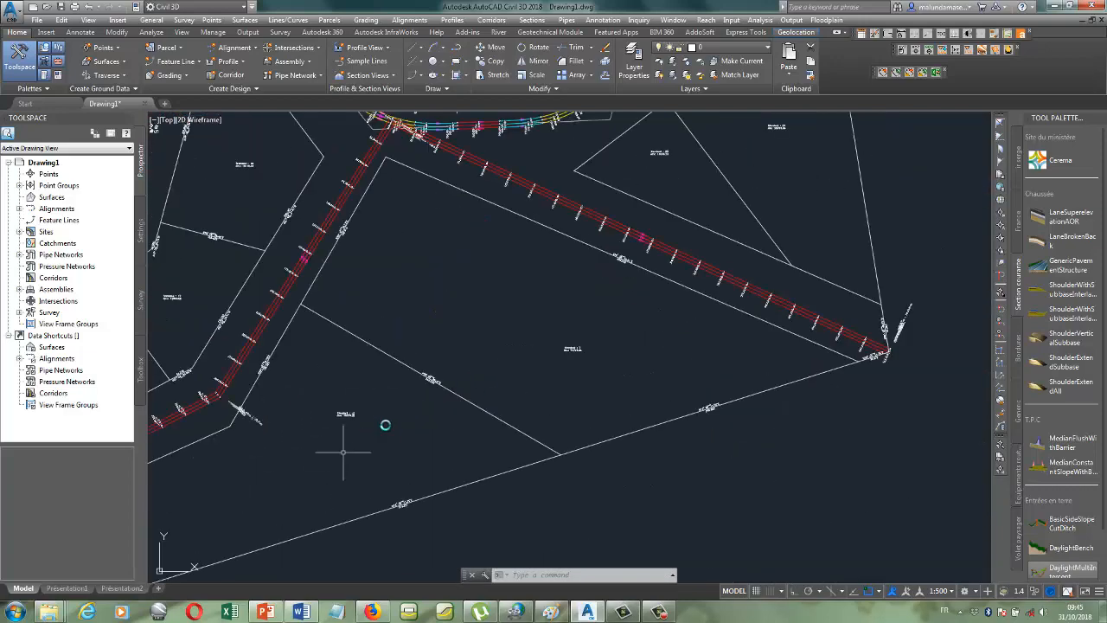
- Examine the area labels of the parcels inside and outside the road curve and around the road junction
scroll(563, 153, "up", 5)
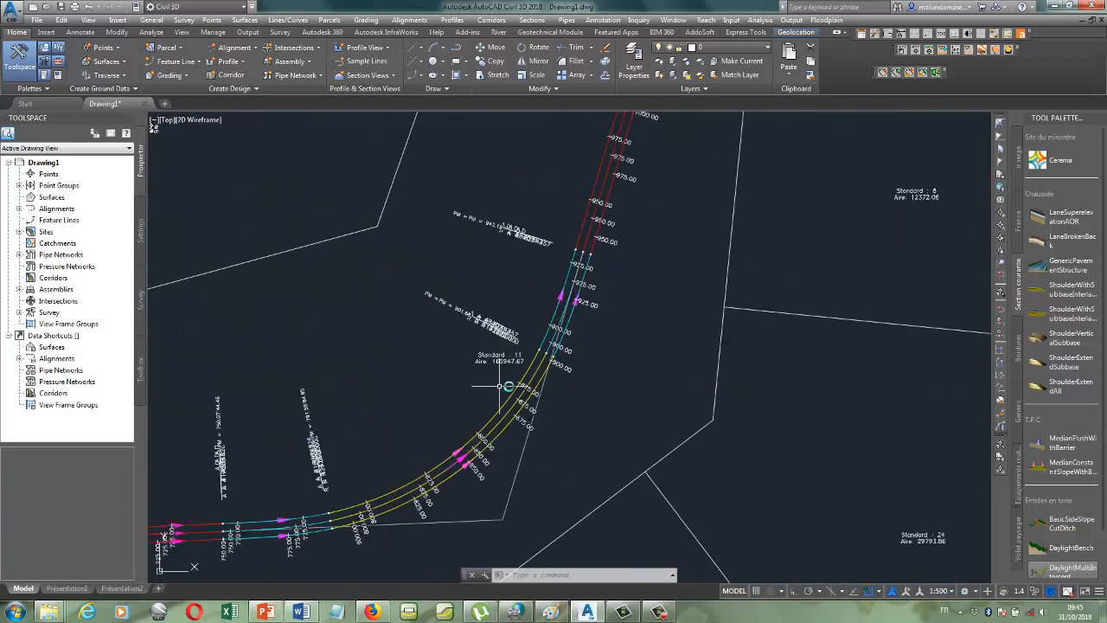
scroll(623, 216, "down", 3)
scroll(626, 208, "up", 2)
scroll(549, 363, "down", 4)
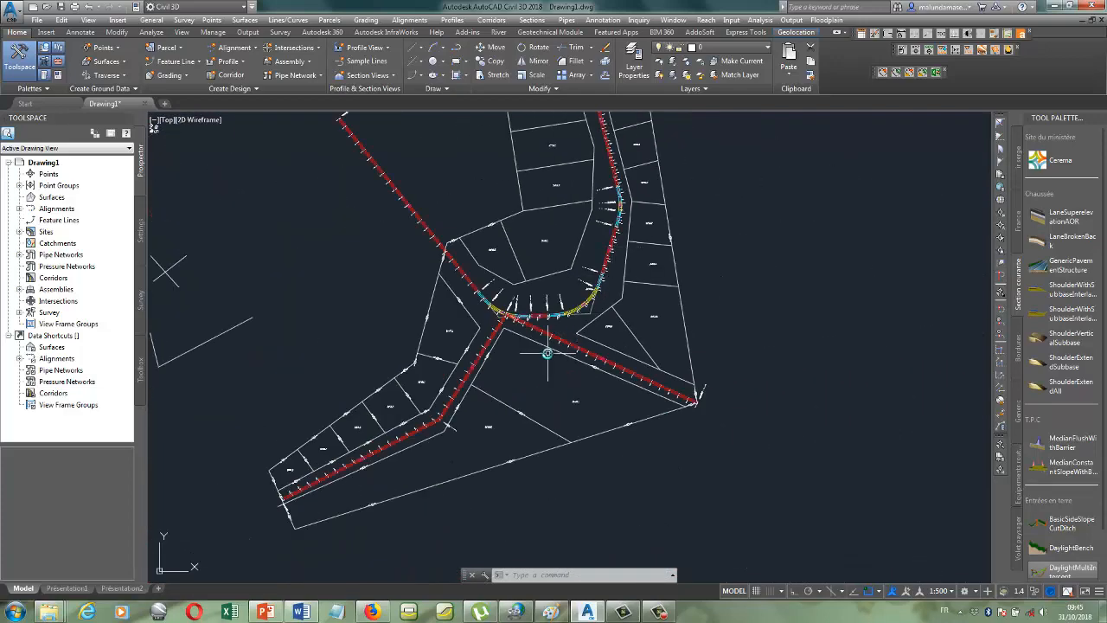
scroll(571, 294, "up", 4)
scroll(620, 262, "up", 2)
scroll(640, 259, "down", 5)
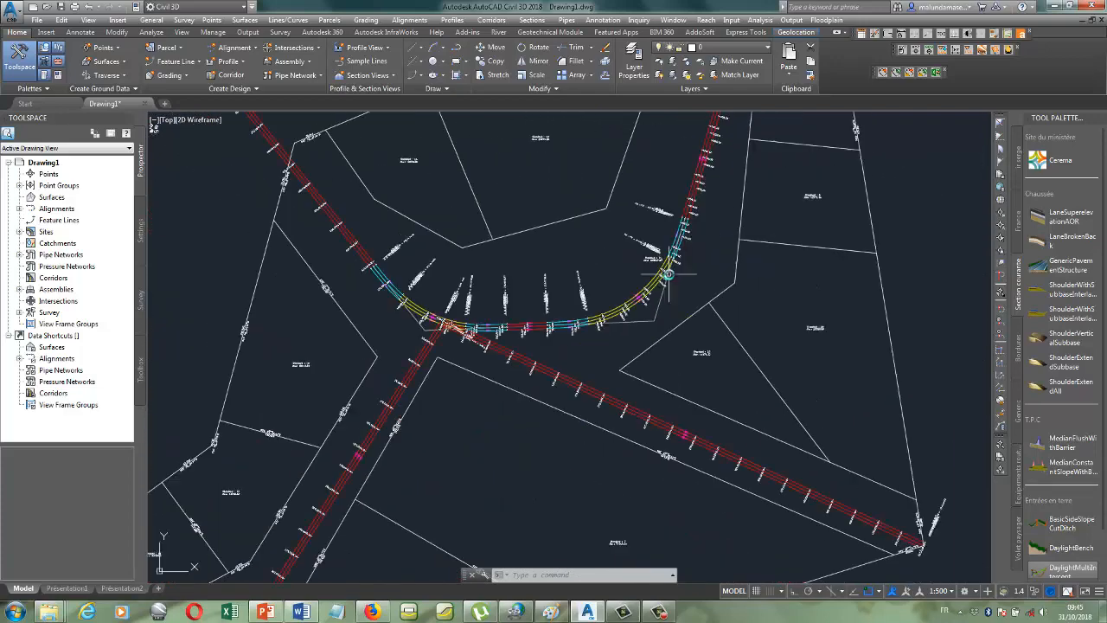
scroll(752, 324, "up", 2)
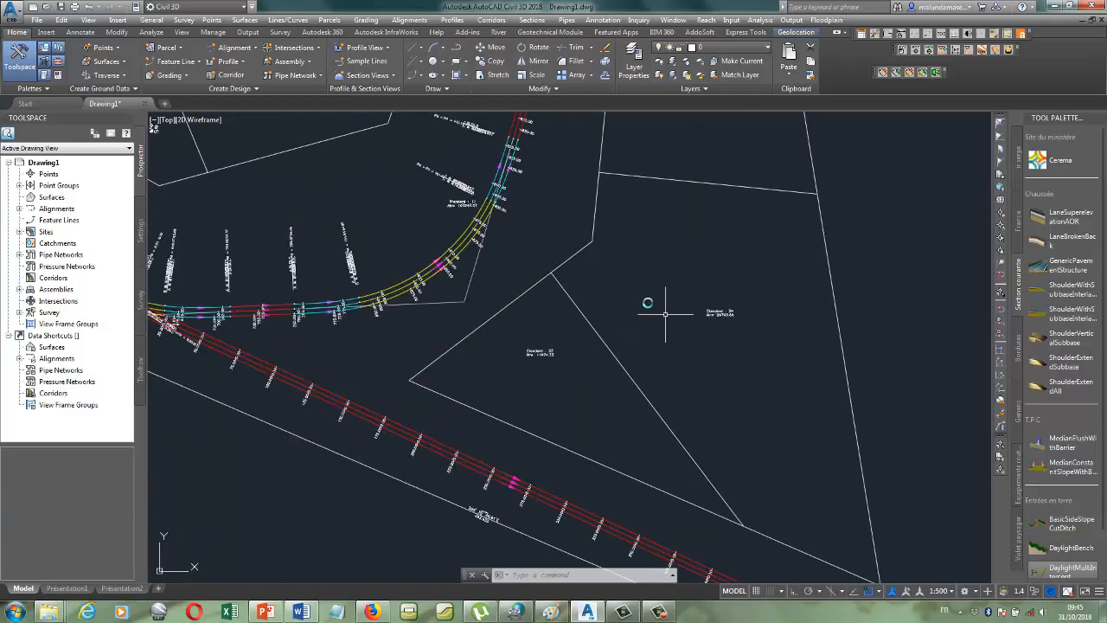
scroll(683, 298, "down", 2)
mouse_move(643, 285)
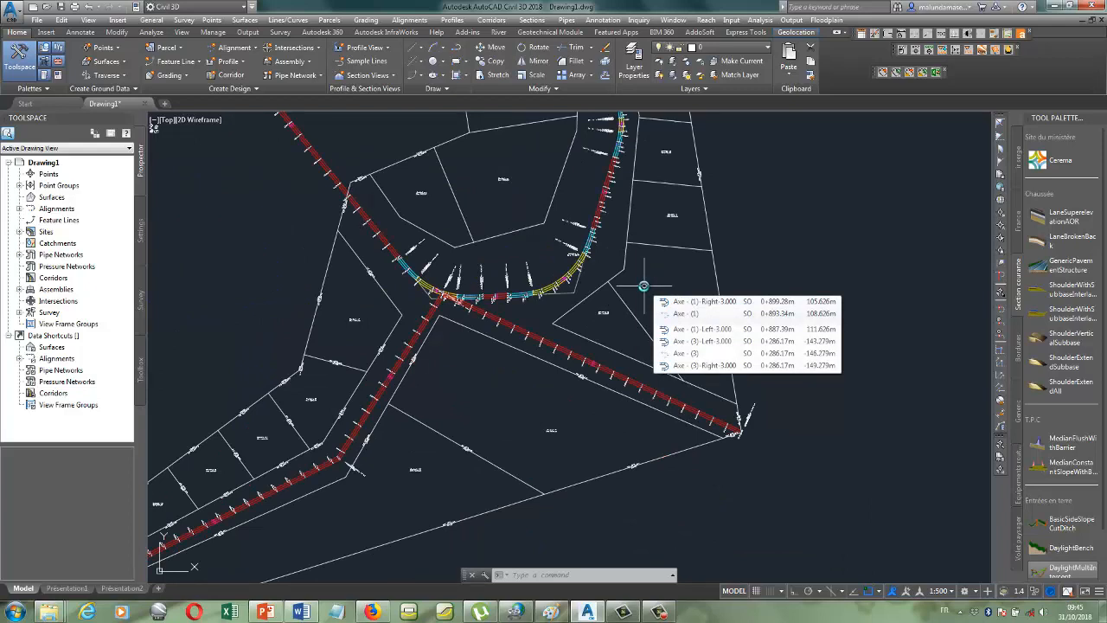
- Start renumbering the parcels of Site 1 with starting number 1 and increment value 1
left_click(553, 429)
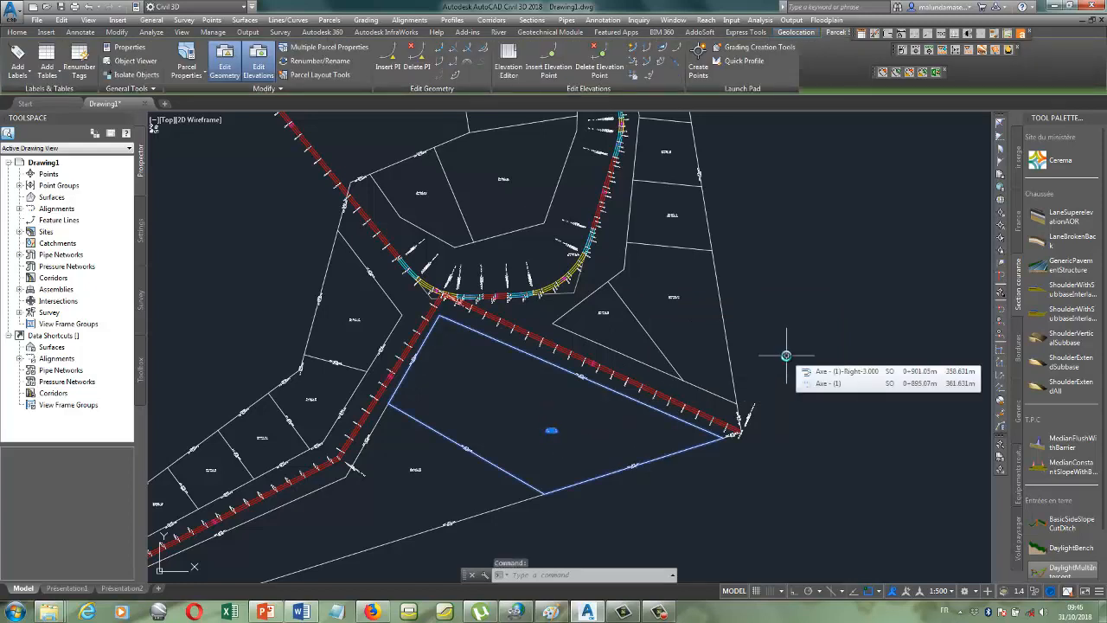
left_click(344, 66)
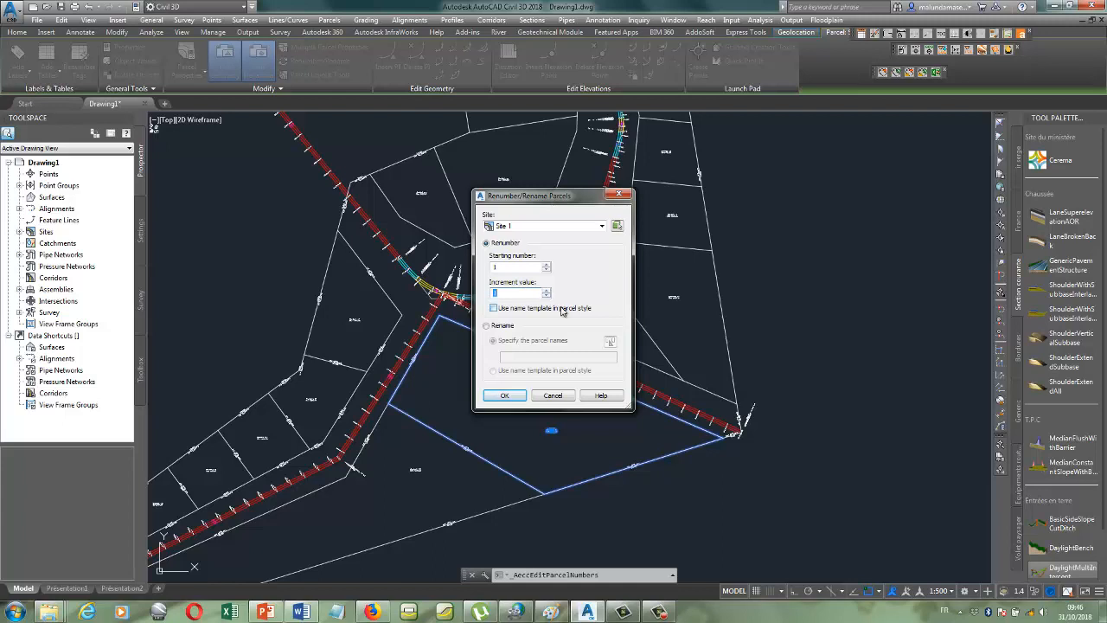
left_click(506, 397)
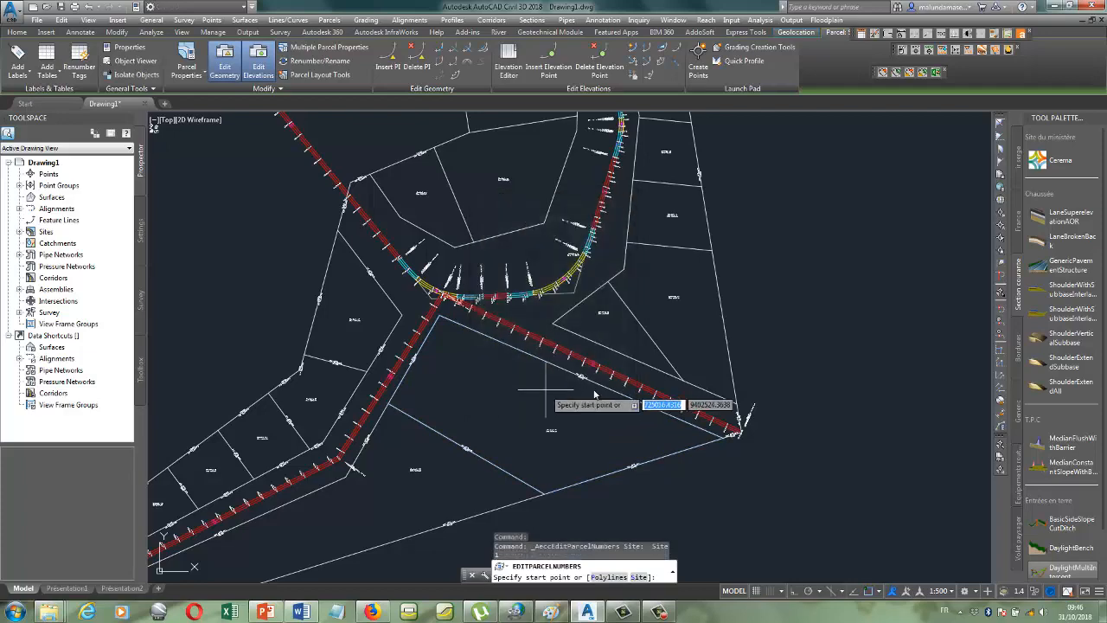
- Try to trace a renumbering path through the parcels northwest of the southwestern road, from its outer end toward the junction
scroll(484, 400, "down", 5)
scroll(454, 445, "up", 6)
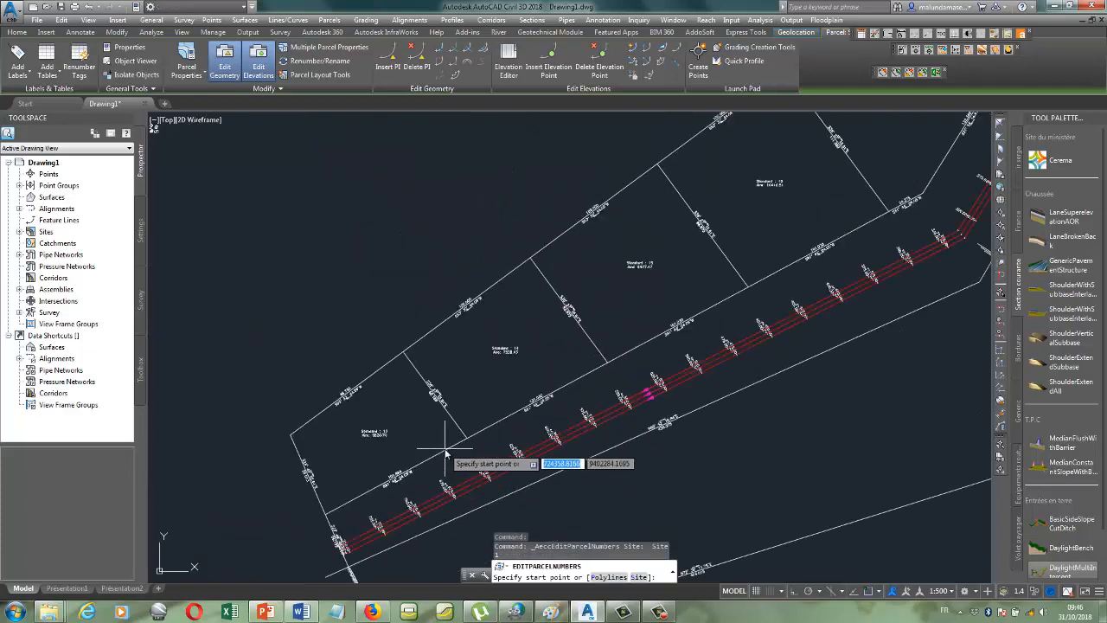
left_click(346, 485)
scroll(424, 454, "down", 5)
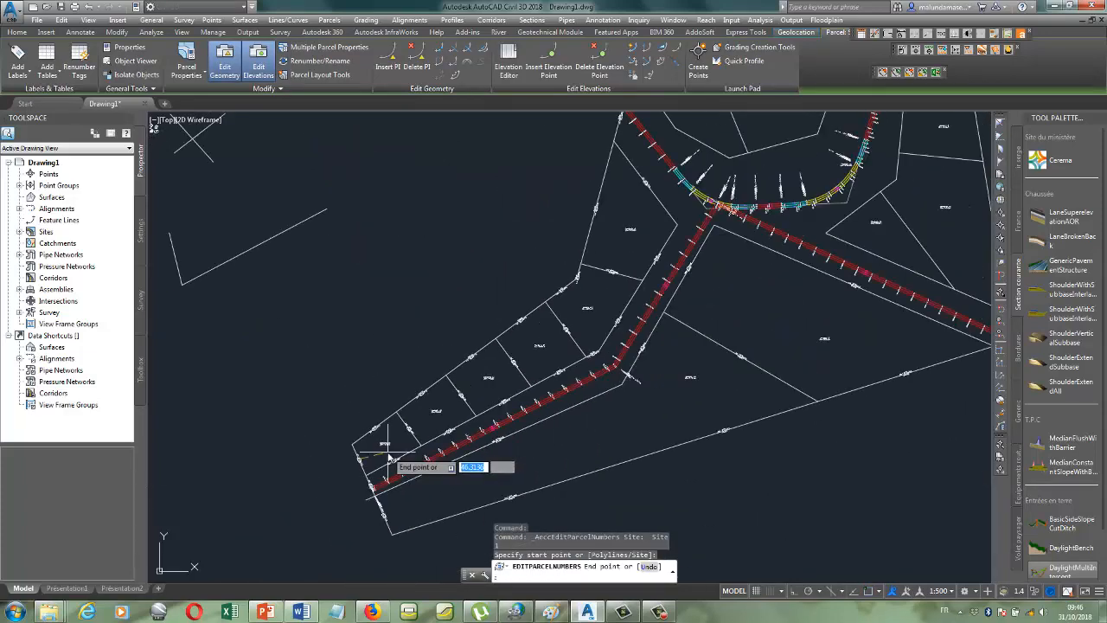
left_click(527, 361)
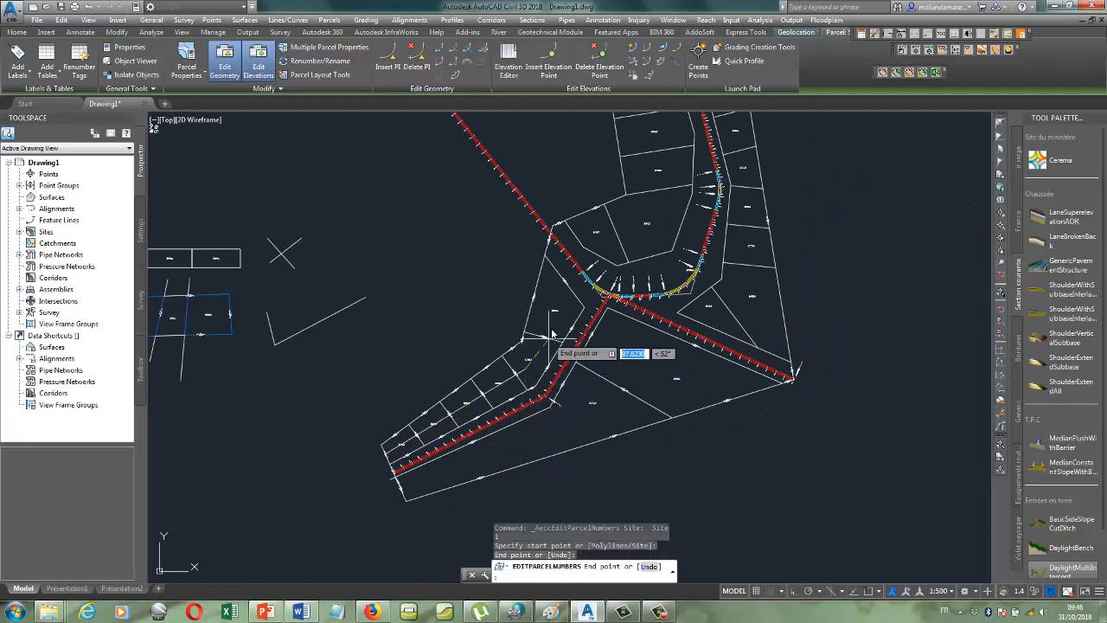
scroll(562, 281, "up", 3)
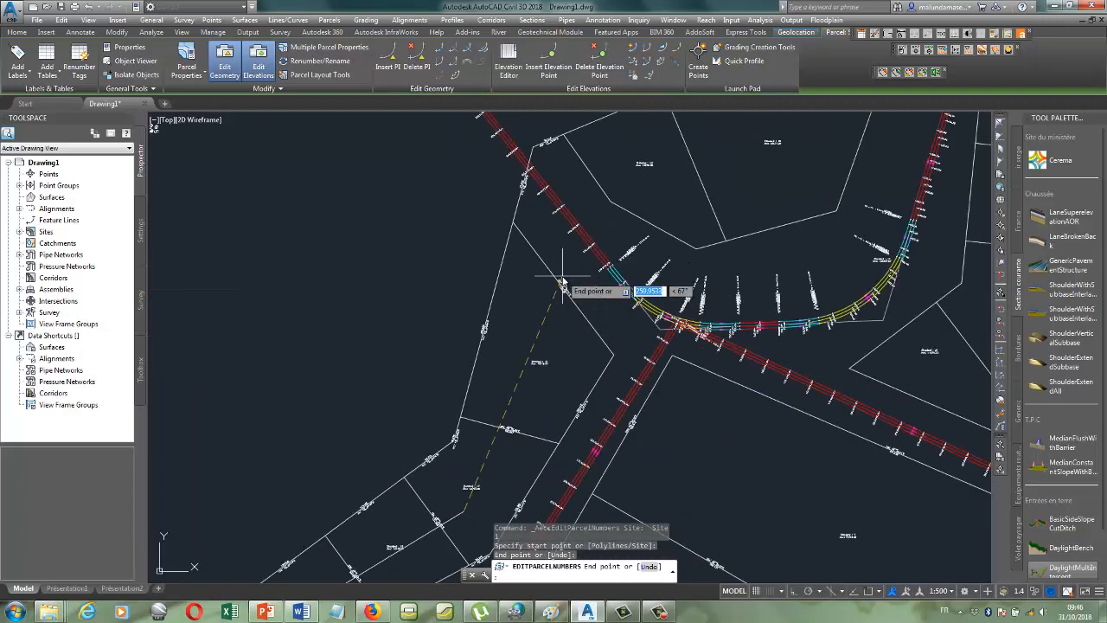
right_click(562, 281)
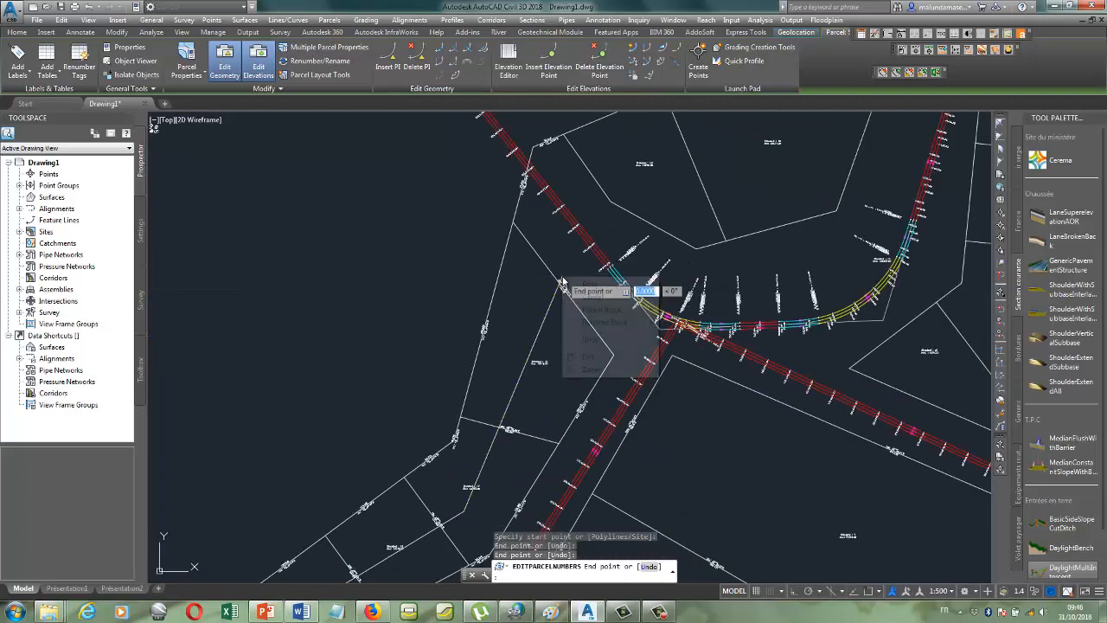
left_click(577, 284)
scroll(630, 277, "down", 3)
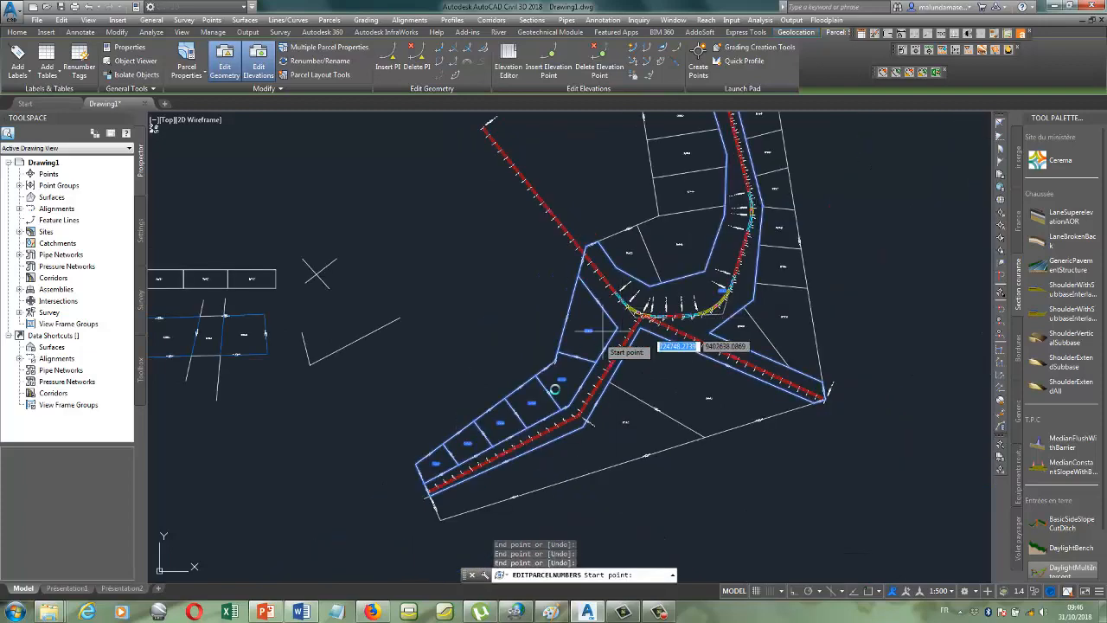
- Try to trace a second renumbering path across the same row, from the outer edge of parcel 13 to the last parcel before the junction
scroll(470, 465, "up", 6)
scroll(492, 467, "down", 2)
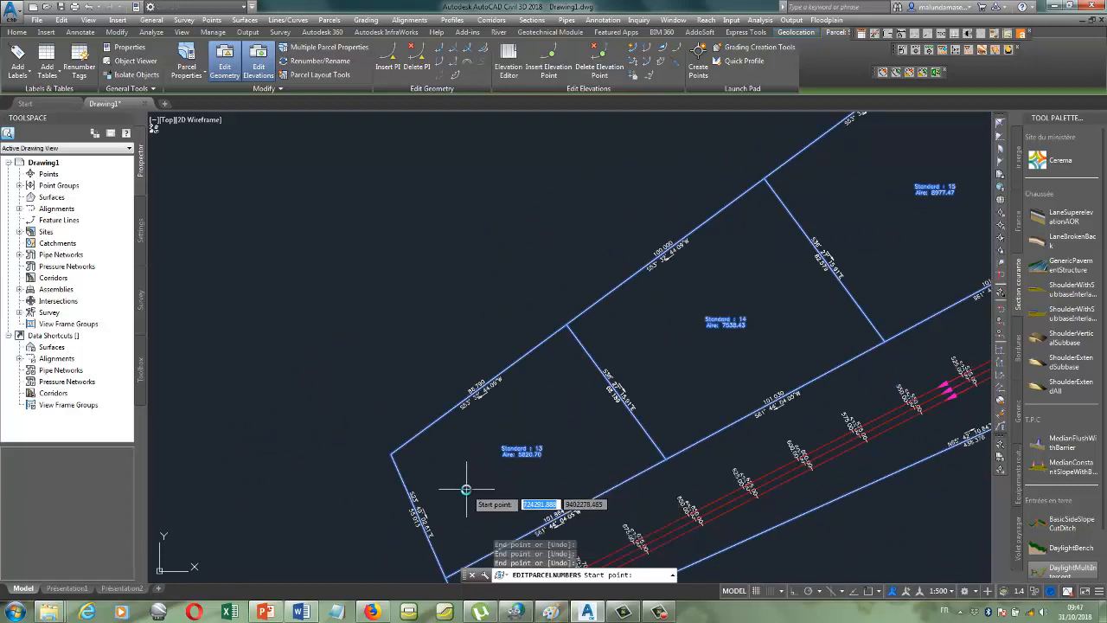
scroll(451, 492, "down", 2)
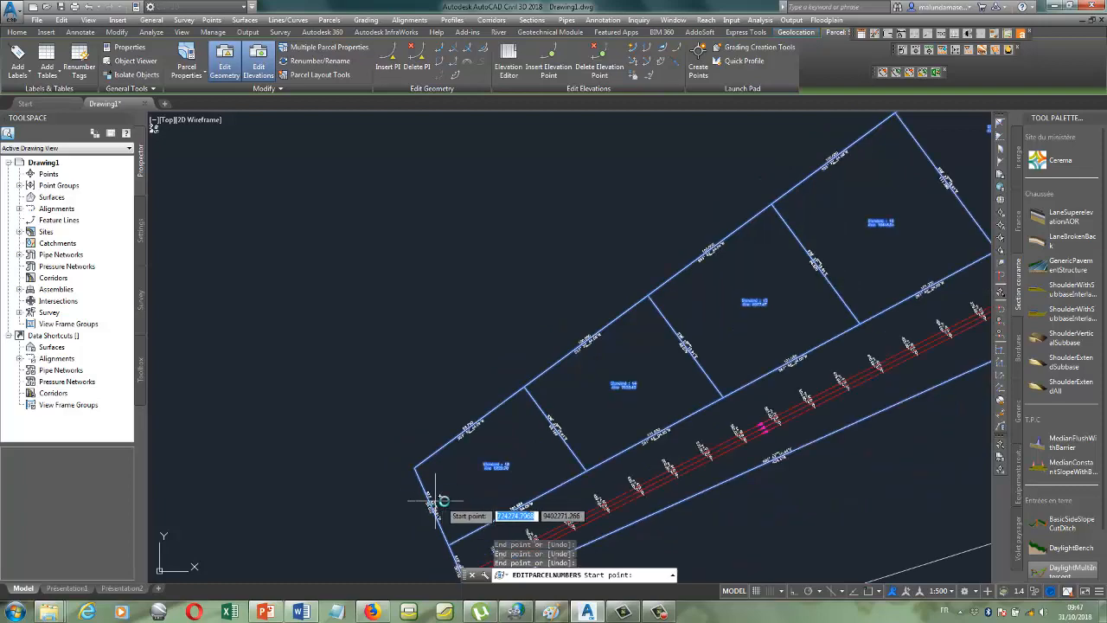
left_click(432, 508)
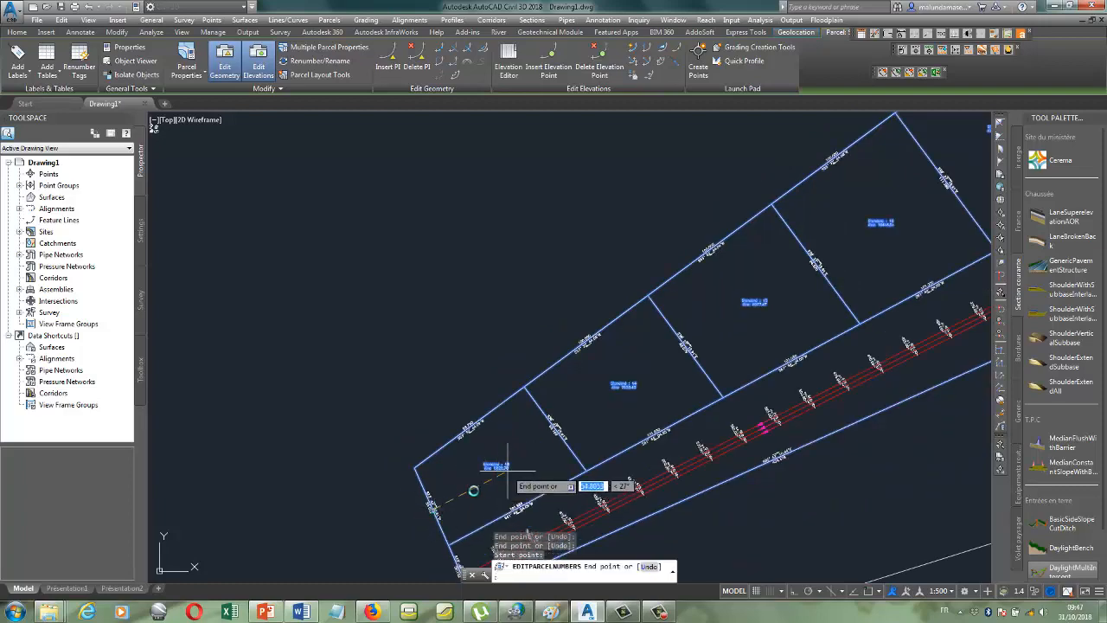
scroll(473, 491, "down", 5)
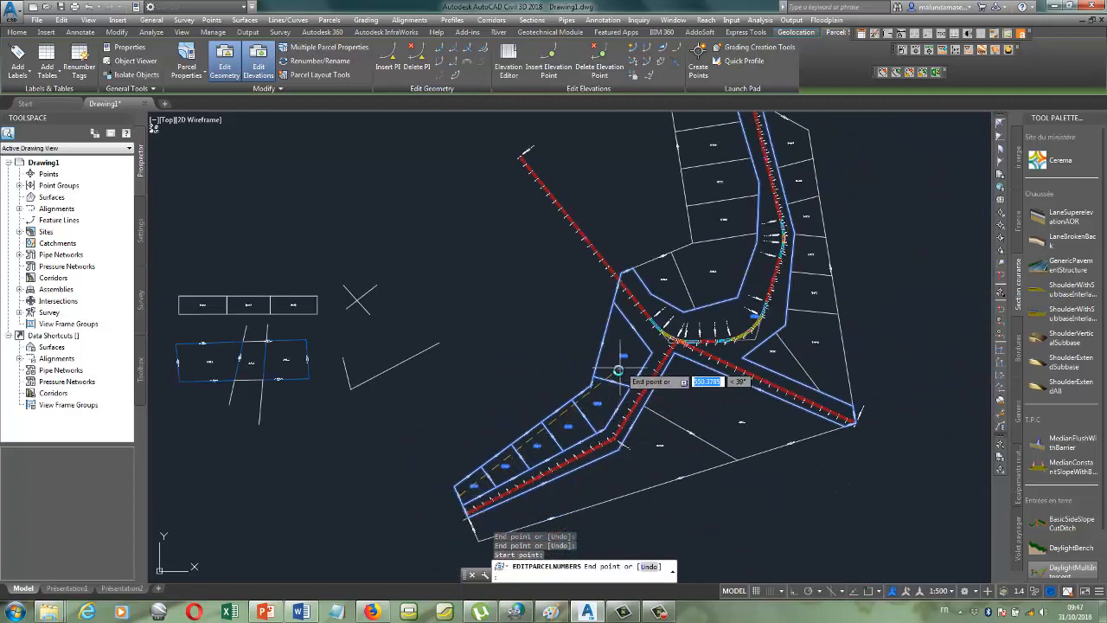
scroll(617, 371, "up", 4)
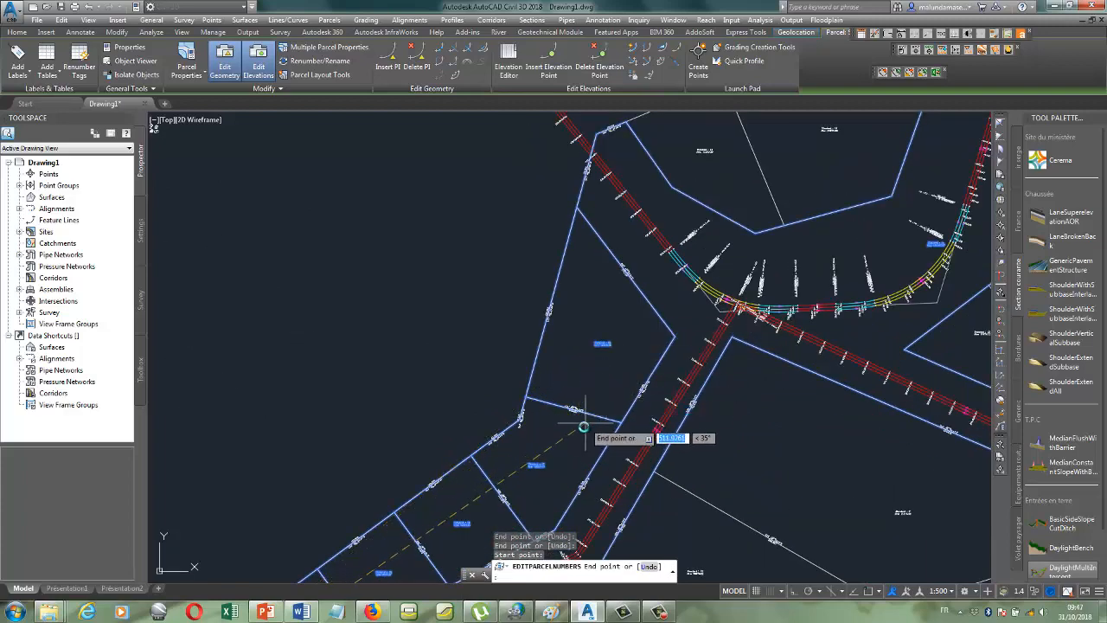
left_click(656, 313)
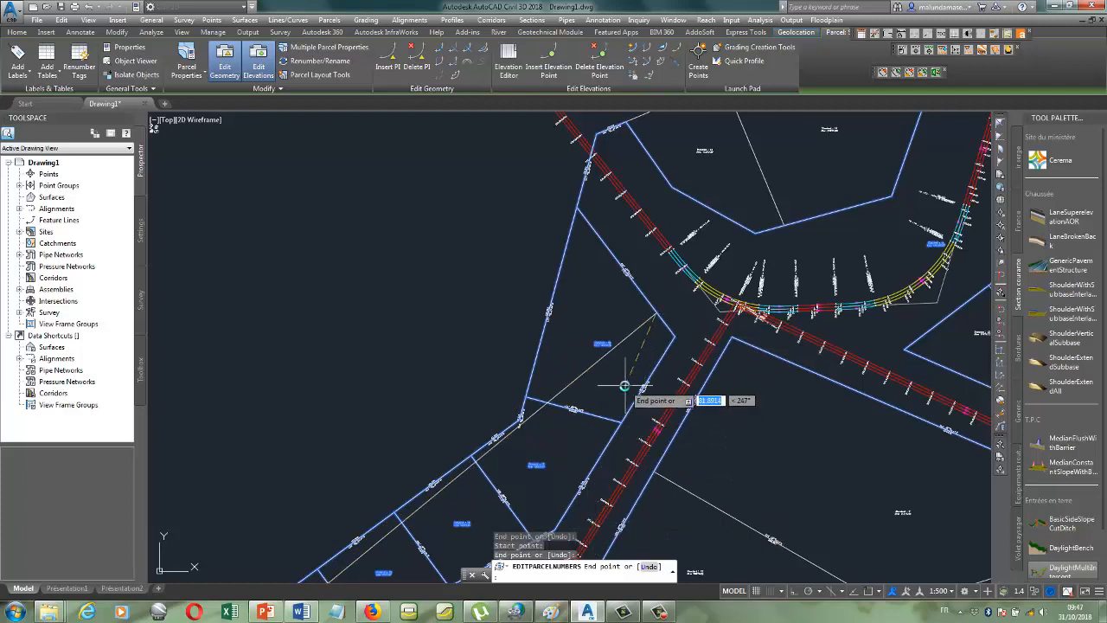
scroll(661, 323, "down", 2)
scroll(630, 364, "down", 2)
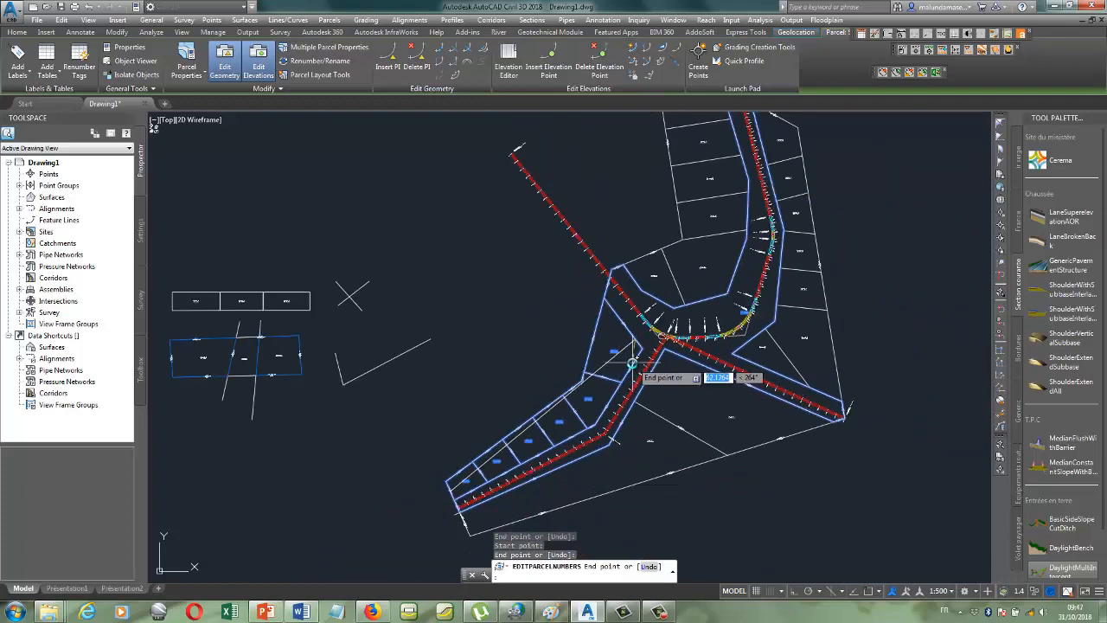
key("Return")
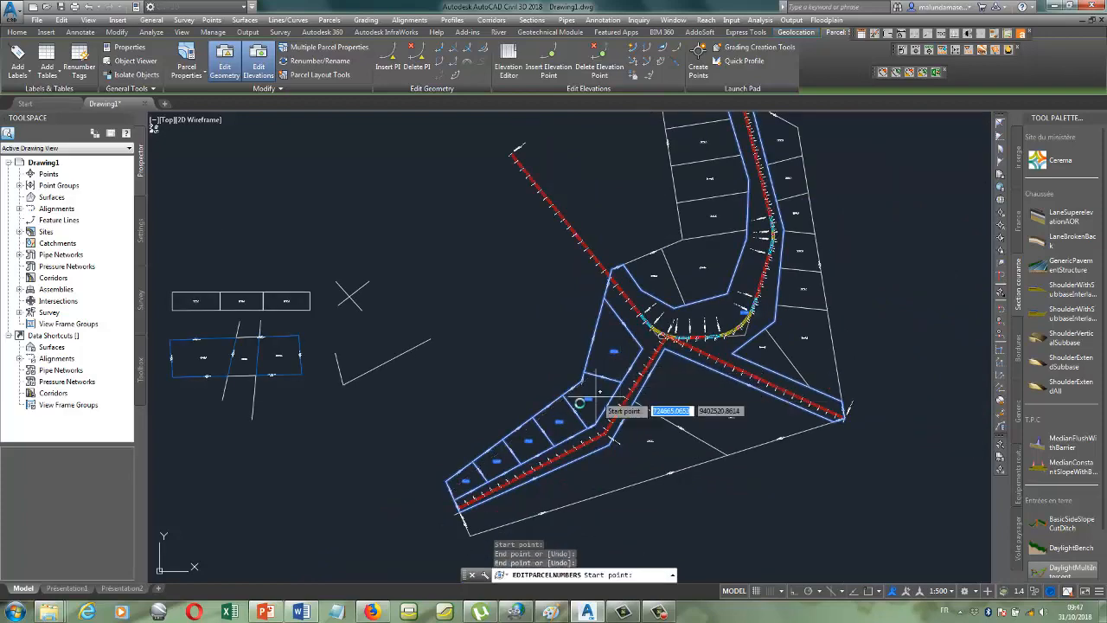
- Check the numbers of the parcels crossed by the renumbering paths, then cancel the renumbering command
scroll(560, 436, "up", 2)
scroll(571, 427, "down", 2)
scroll(563, 424, "up", 5)
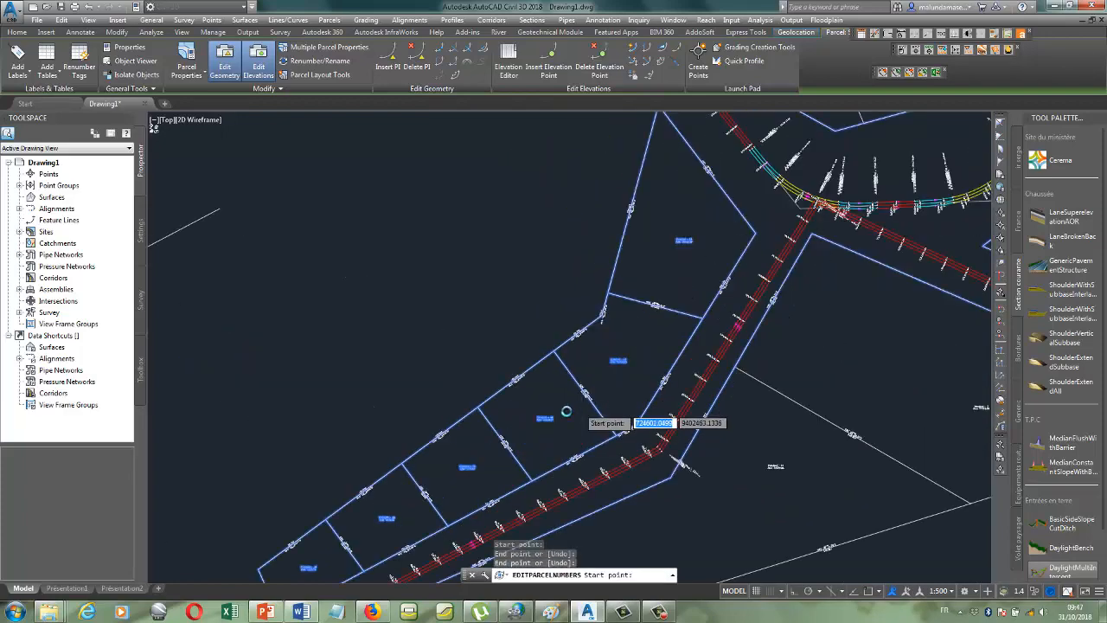
scroll(544, 406, "down", 5)
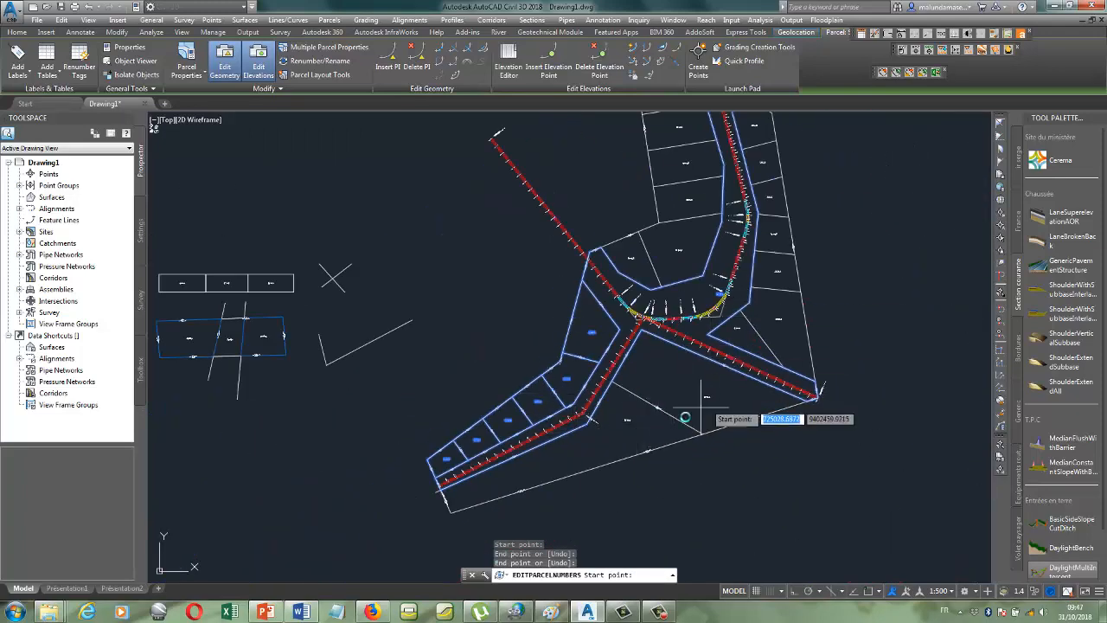
scroll(795, 298, "up", 3)
scroll(668, 373, "down", 3)
scroll(519, 445, "up", 8)
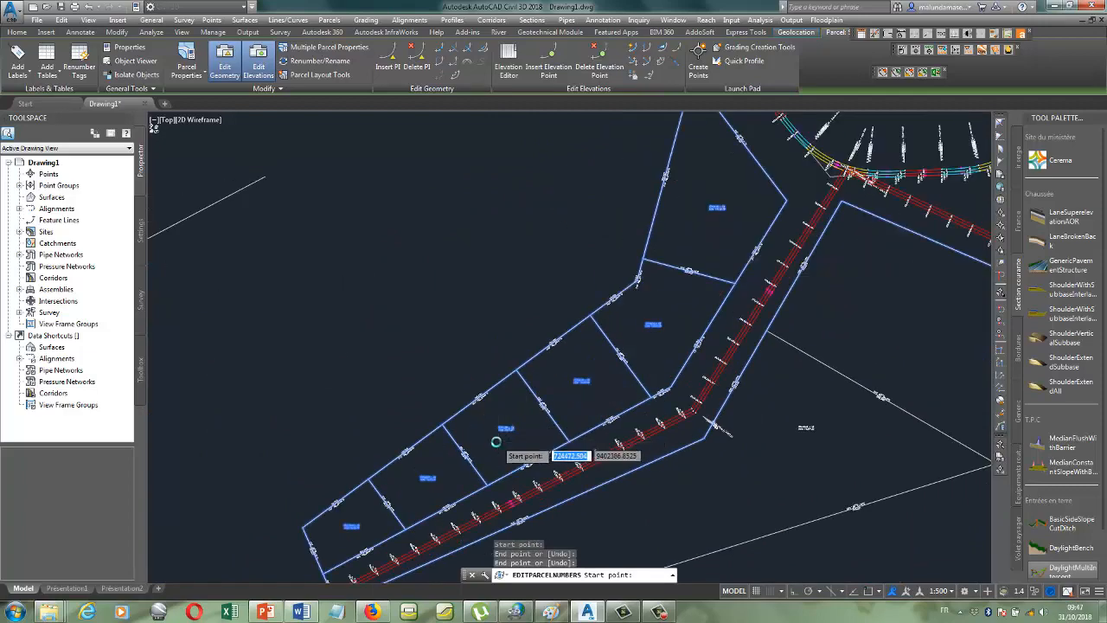
scroll(563, 378, "down", 2)
scroll(571, 389, "up", 4)
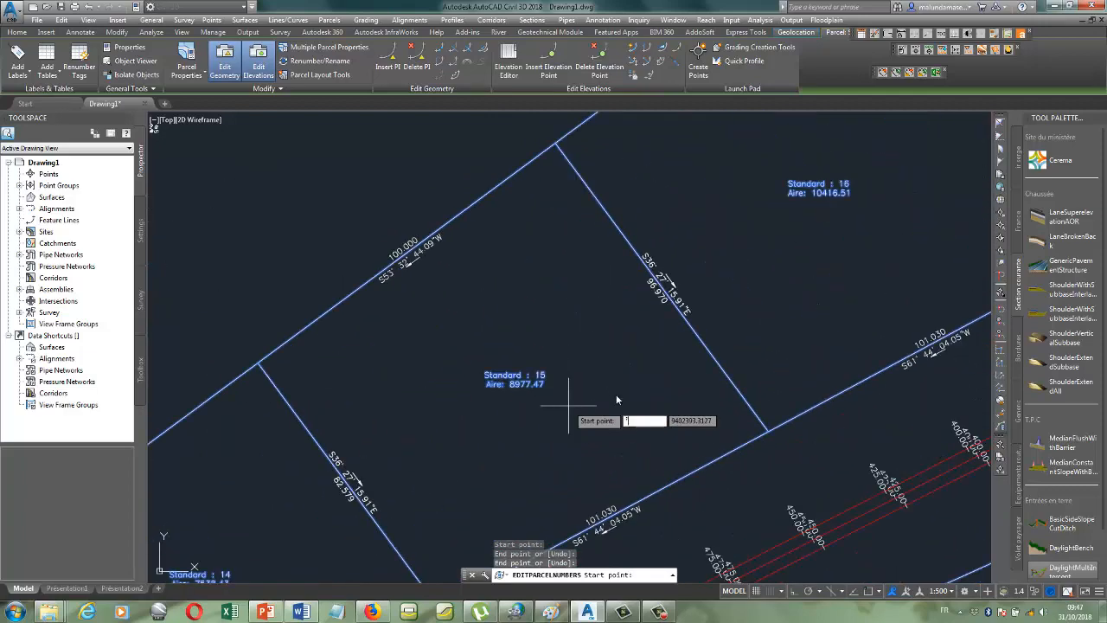
key("Escape")
- Examine the parcels on both sides of the southwestern road, including the large parcels southeast of it
scroll(480, 460, "down", 5)
scroll(456, 475, "up", 7)
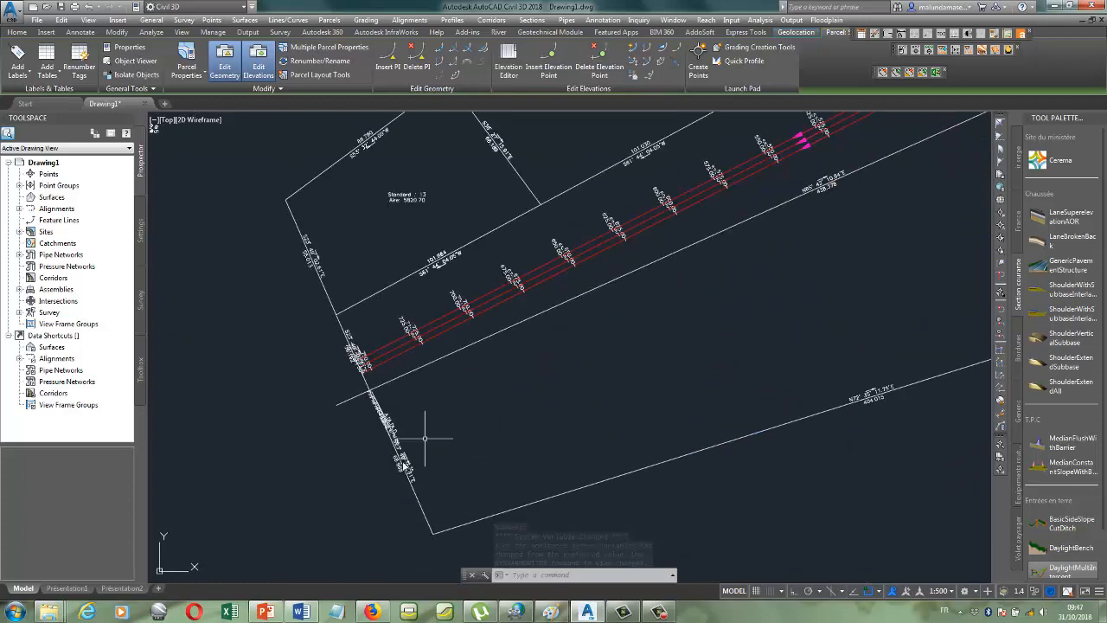
scroll(425, 439, "down", 3)
scroll(355, 432, "down", 2)
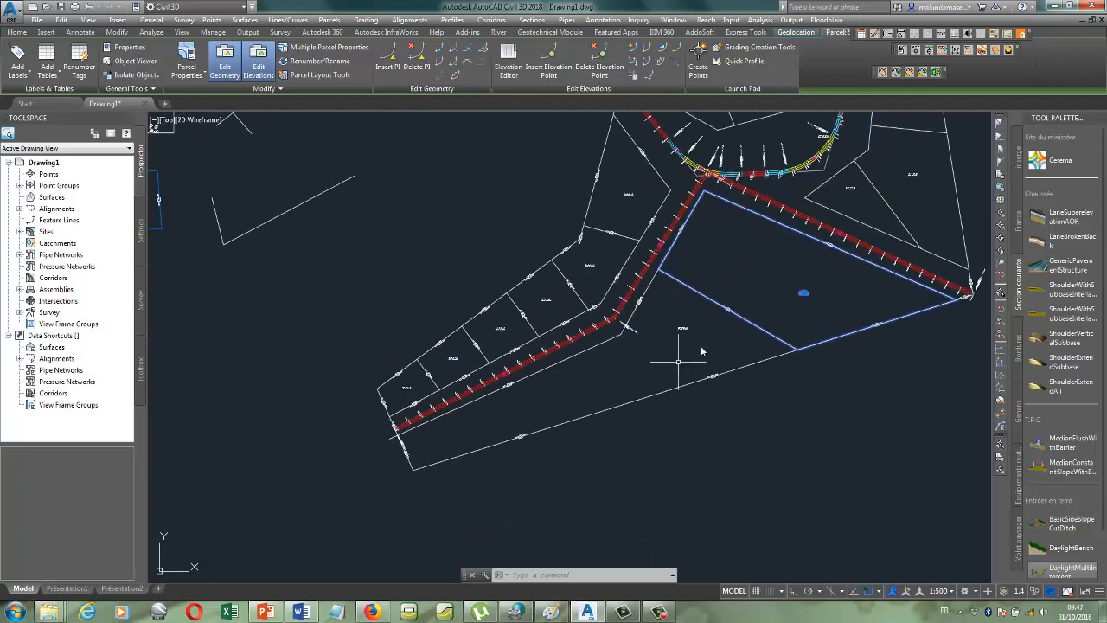
scroll(613, 397, "down", 2)
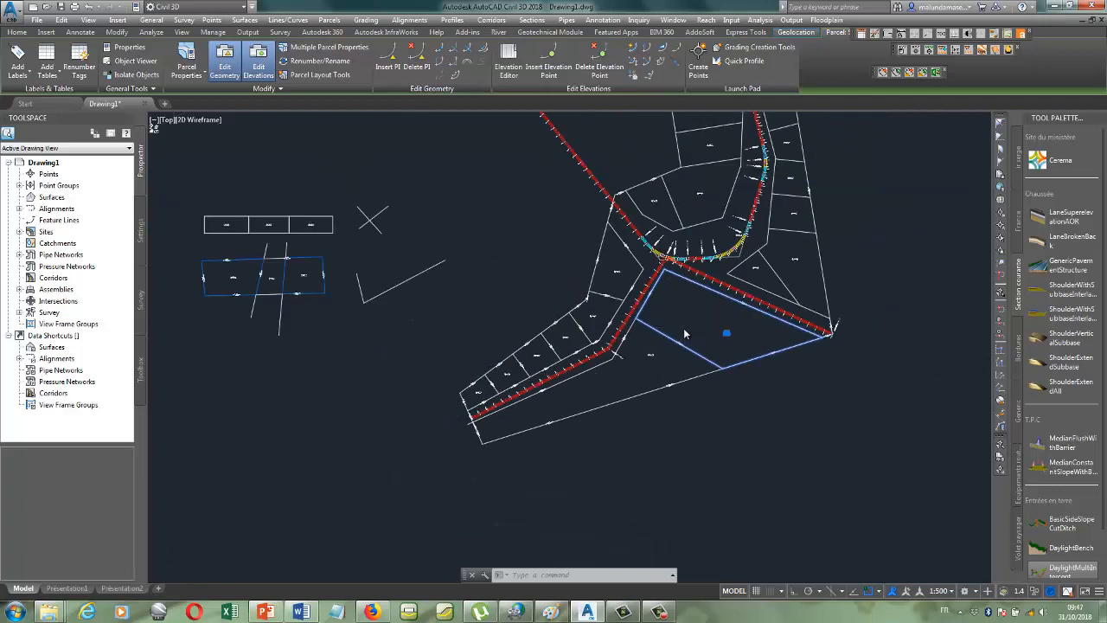
scroll(684, 334, "up", 2)
left_click(632, 372)
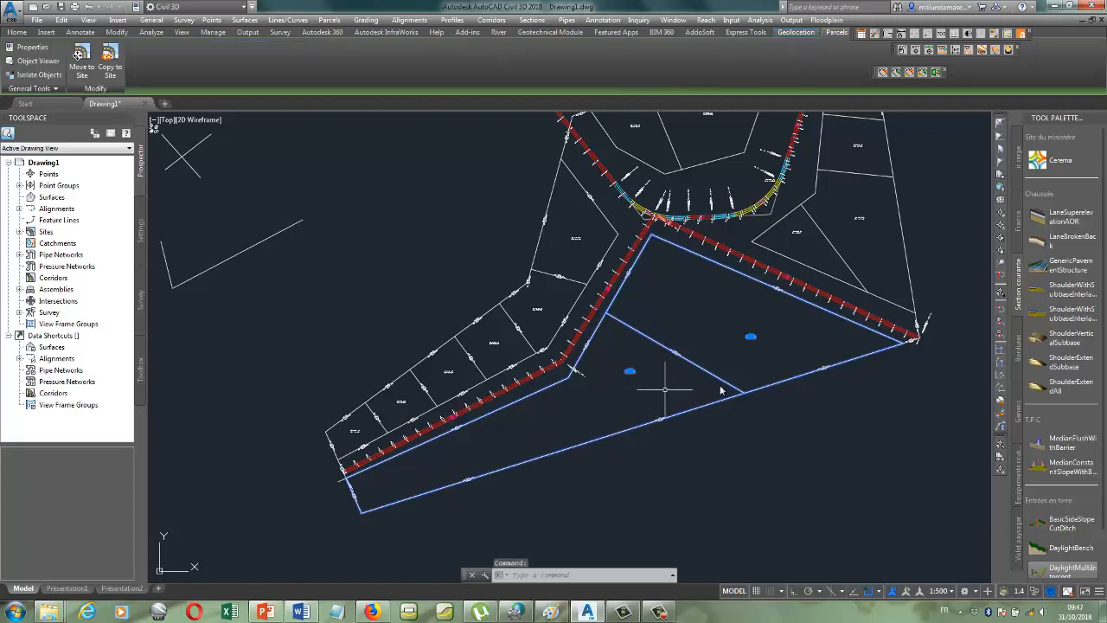
key("Escape")
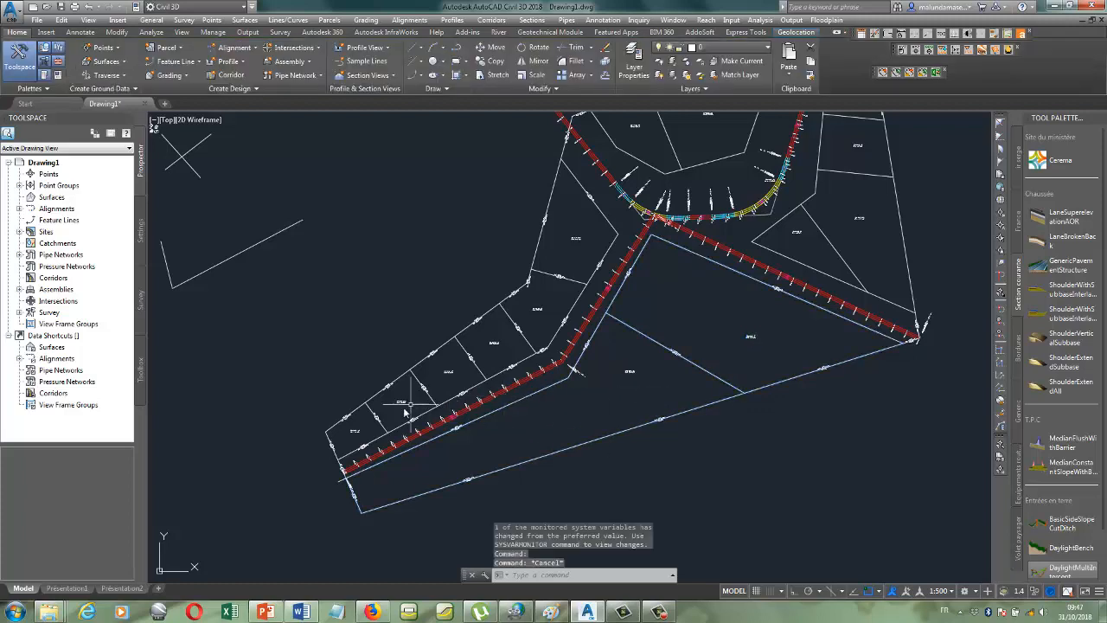
left_click(354, 430)
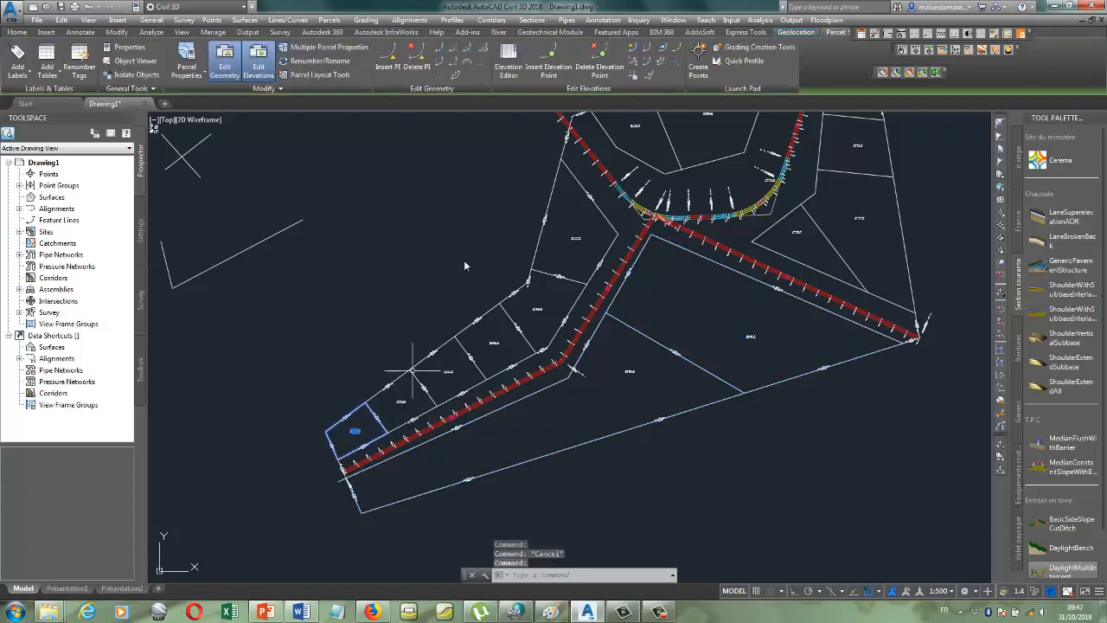
left_click(336, 61)
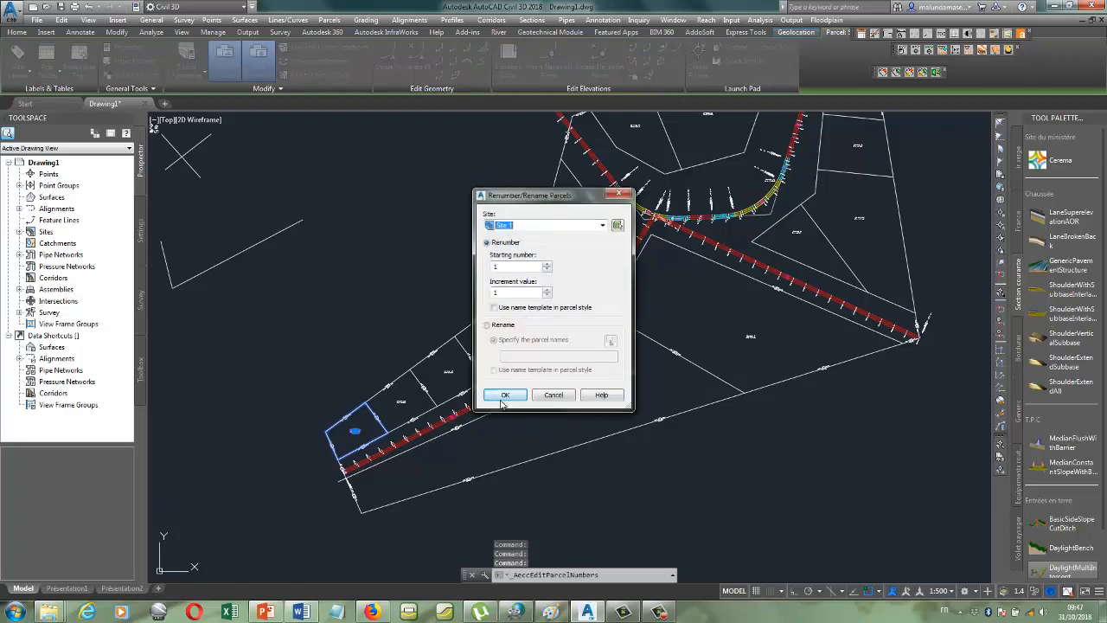
left_click(487, 326)
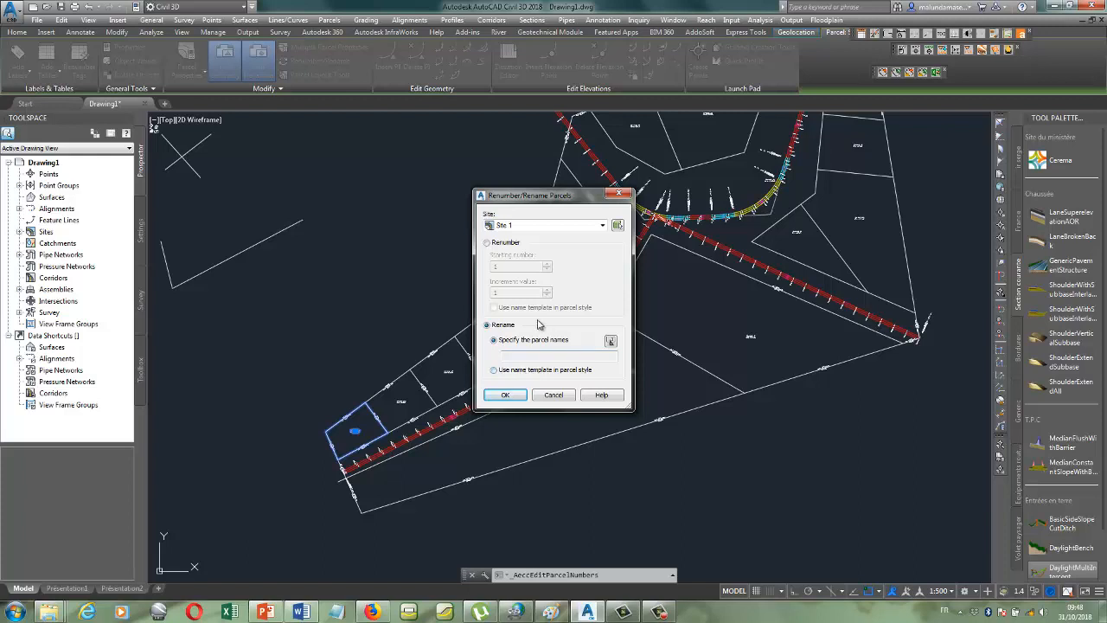
left_click(487, 243)
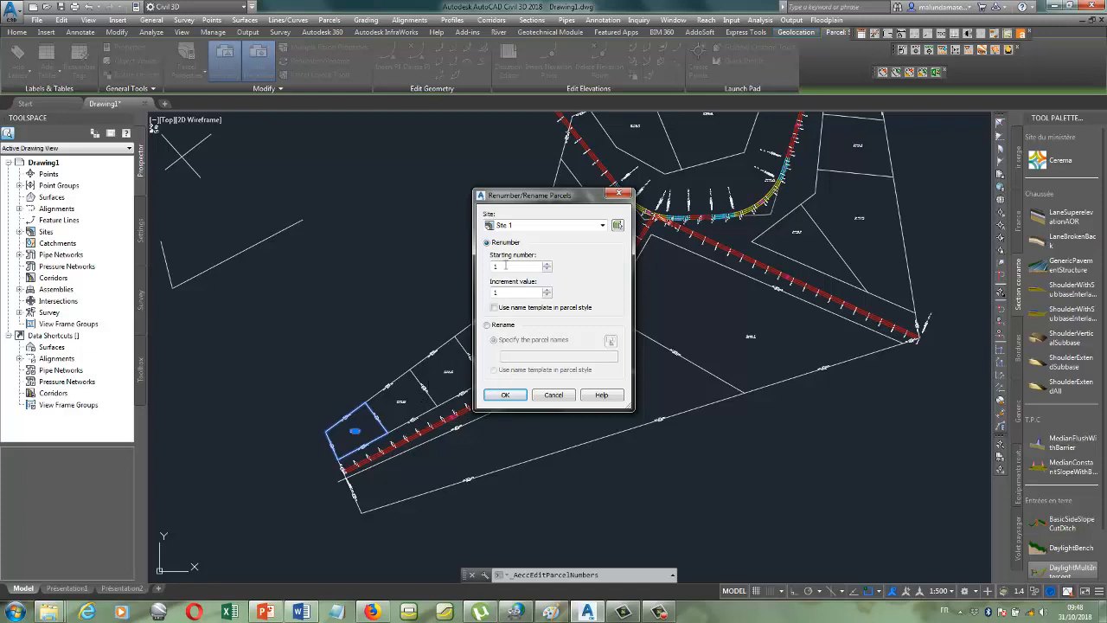
left_click(619, 196)
- Check the labelled numbers of the parcels at the outer end of the row northwest of the southwestern road
scroll(268, 361, "up", 10)
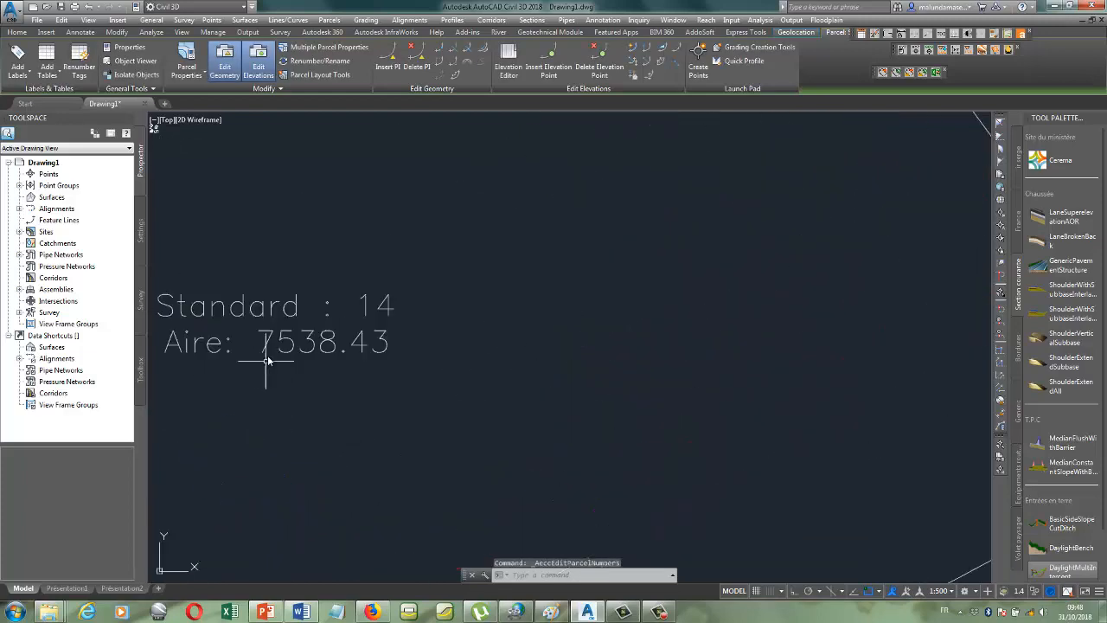
scroll(422, 308, "down", 5)
scroll(435, 306, "down", 3)
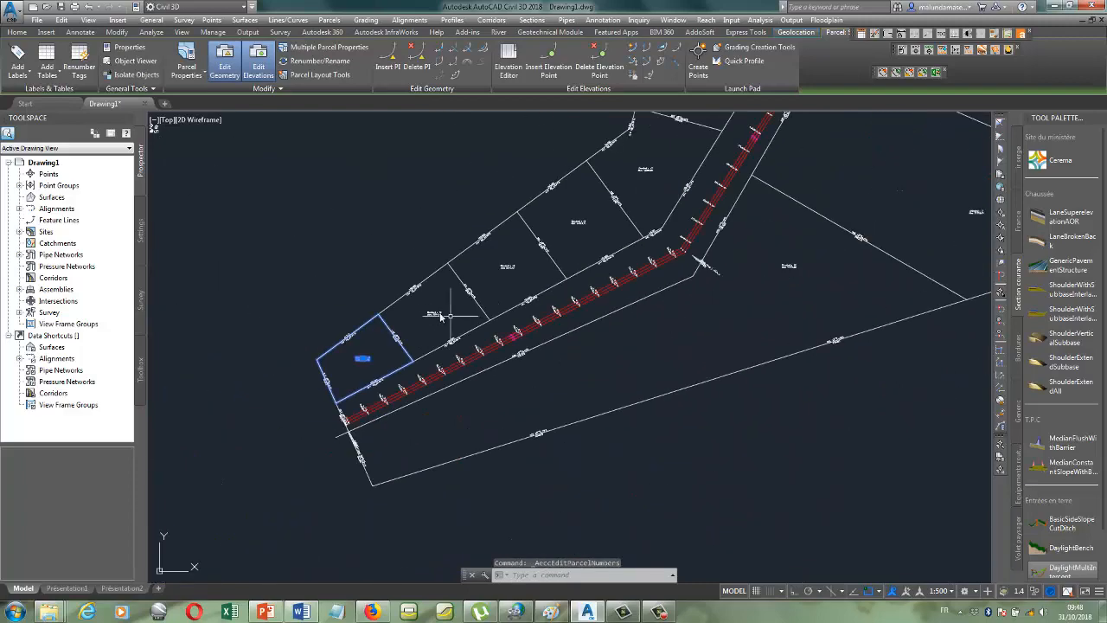
scroll(438, 317, "up", 3)
scroll(437, 316, "down", 5)
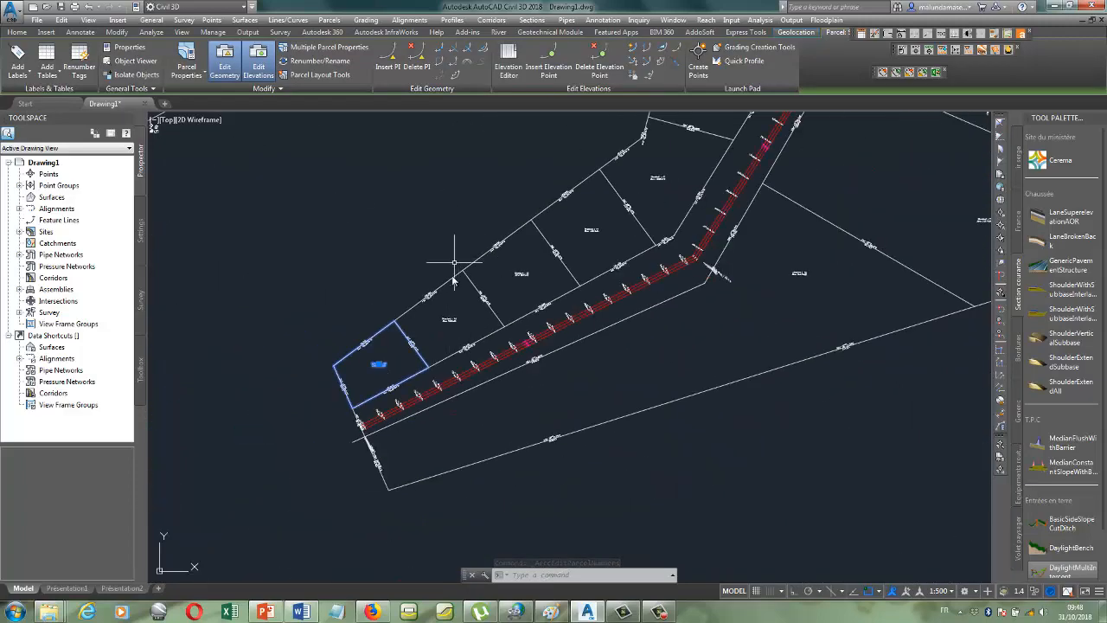
scroll(385, 298, "down", 2)
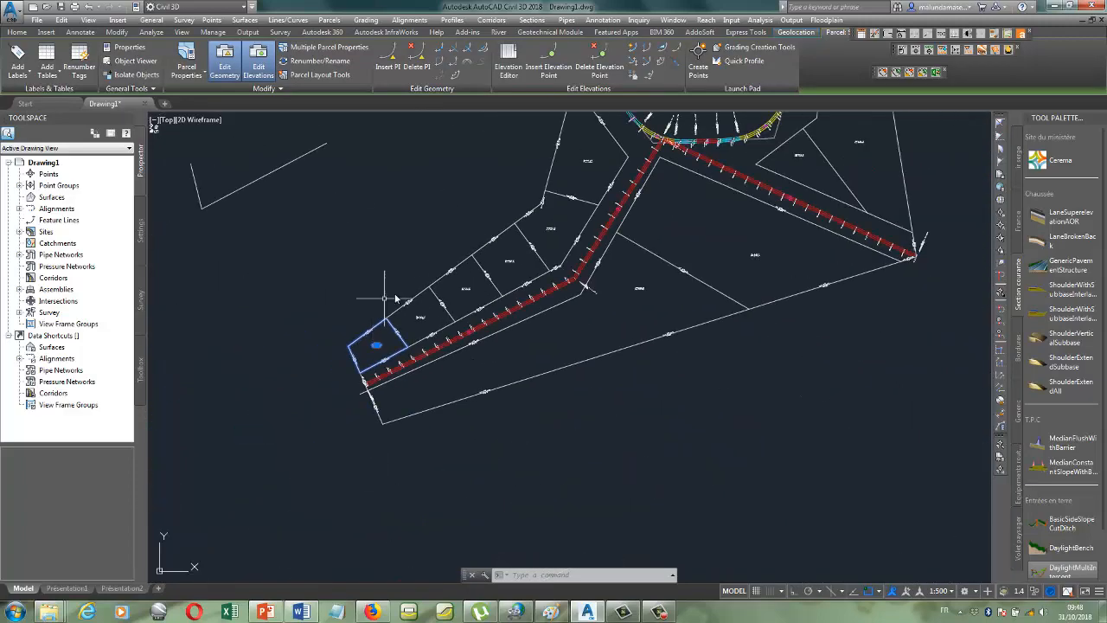
- Try to rename the parcels of Site 1 with specified parcel names
left_click(318, 60)
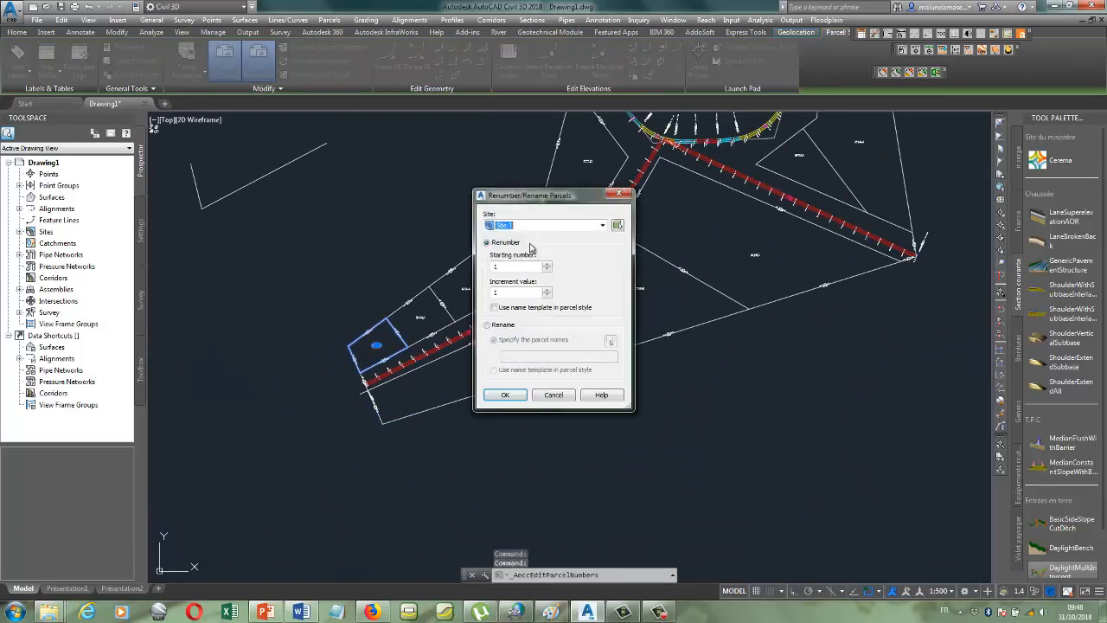
left_click(487, 325)
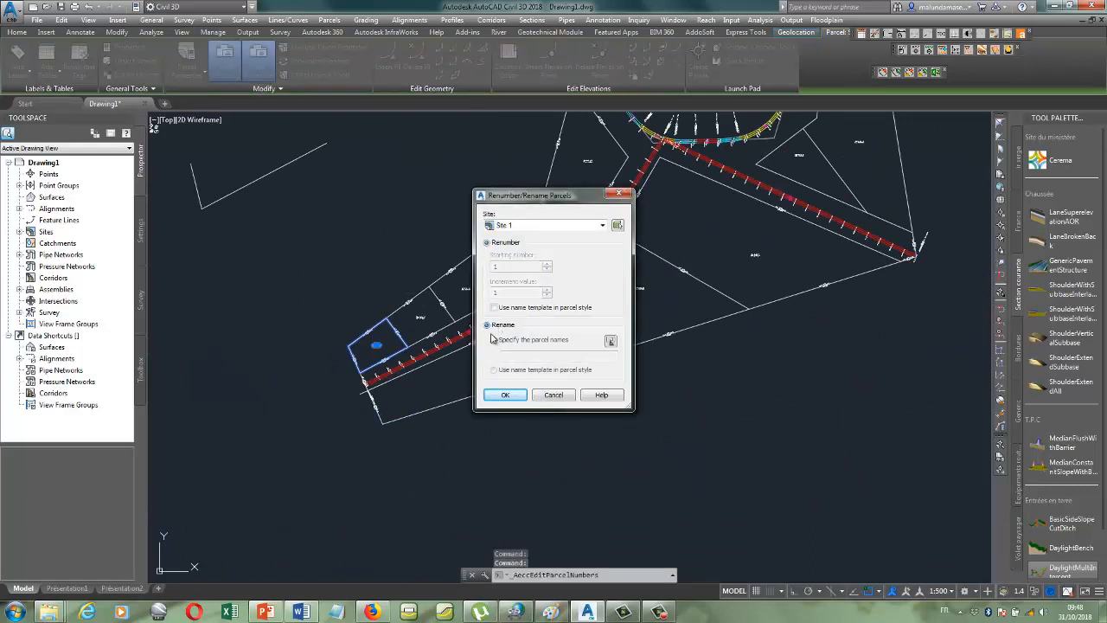
left_click(506, 396)
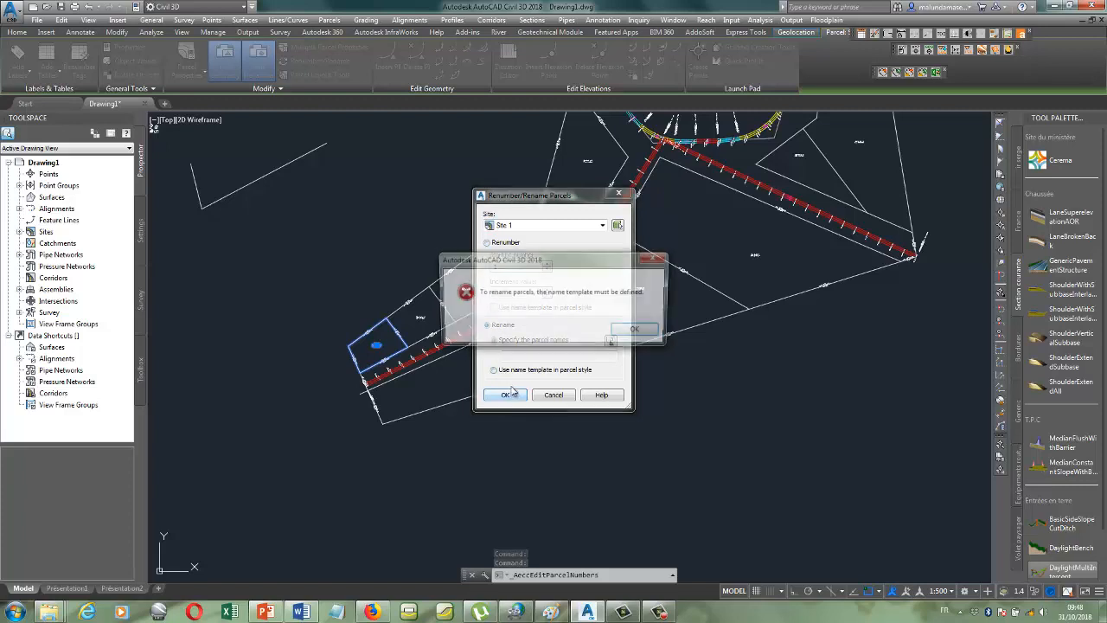
left_click(638, 331)
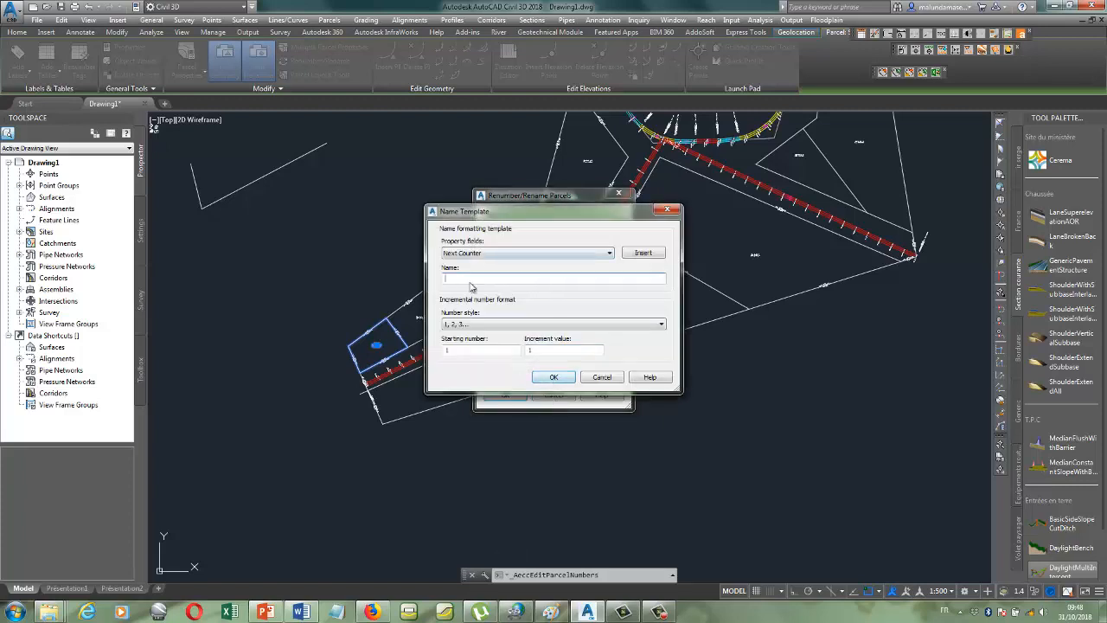
left_click(667, 209)
- Renumber Site 1 from 1 with increment 1, tracing the first path through the row northwest of the southwestern road, from its outer end to the junction
left_click(500, 246)
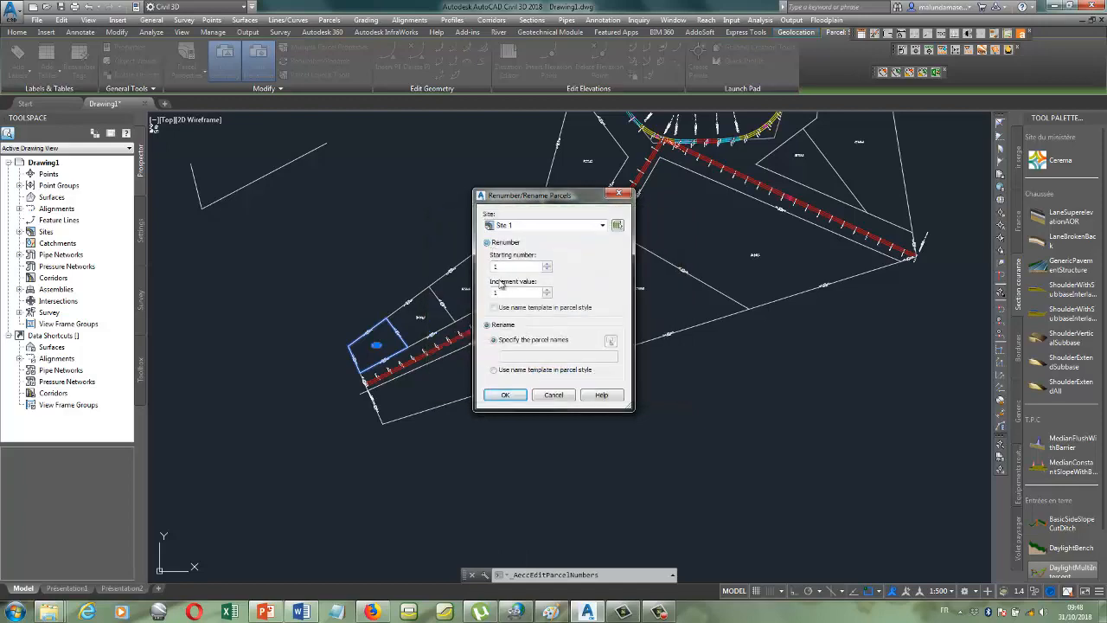
left_click(514, 395)
scroll(389, 459, "up", 5)
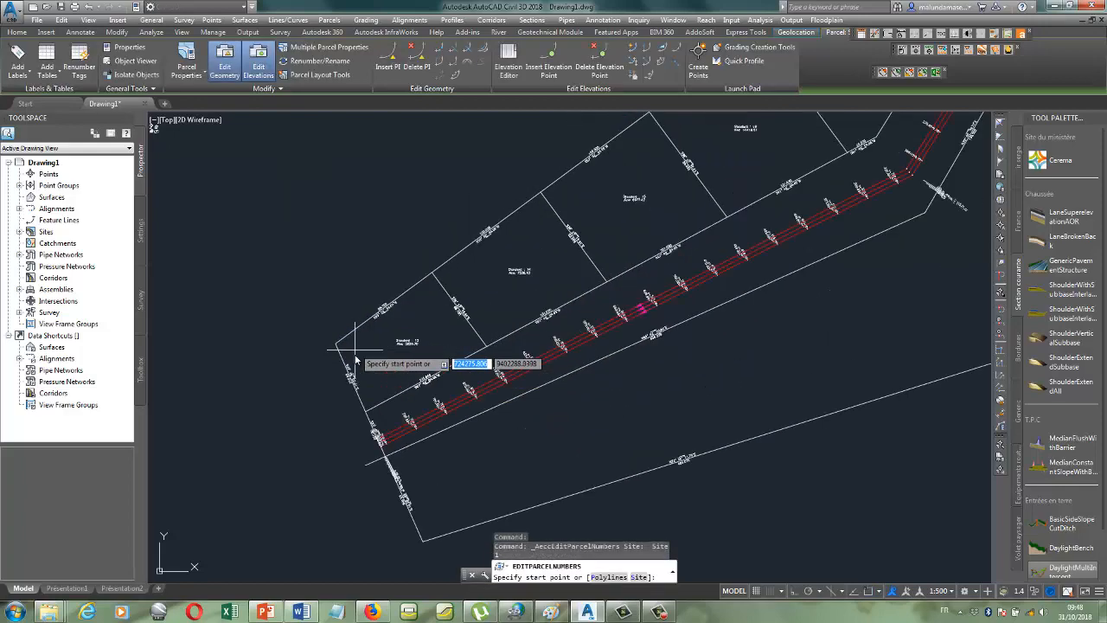
scroll(389, 457, "up", 4)
left_click(277, 252)
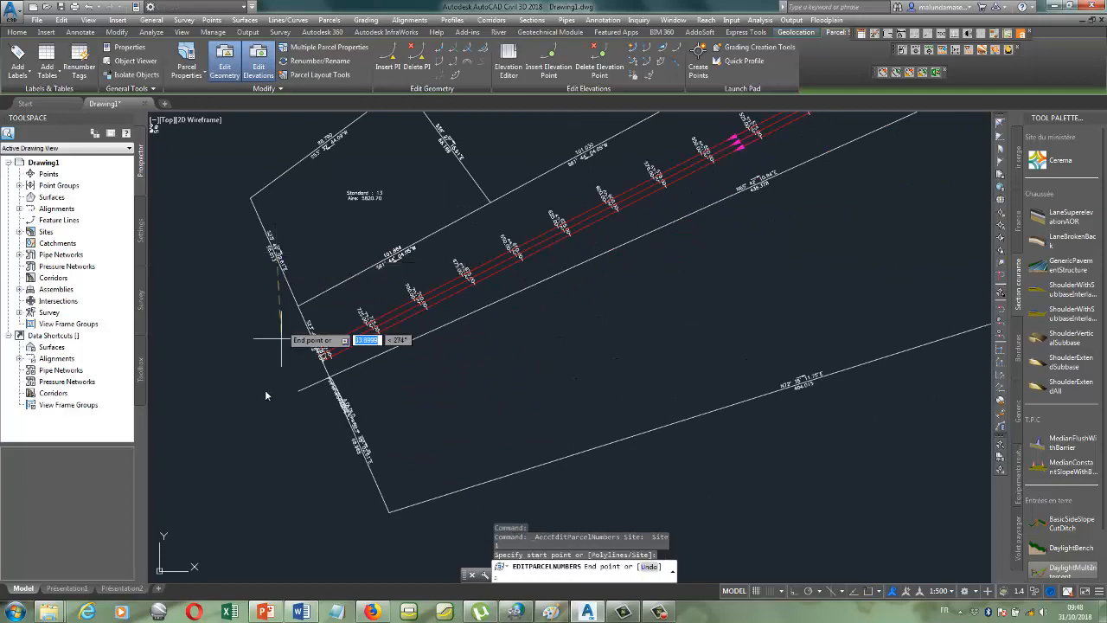
scroll(243, 418, "down", 4)
scroll(228, 445, "down", 3)
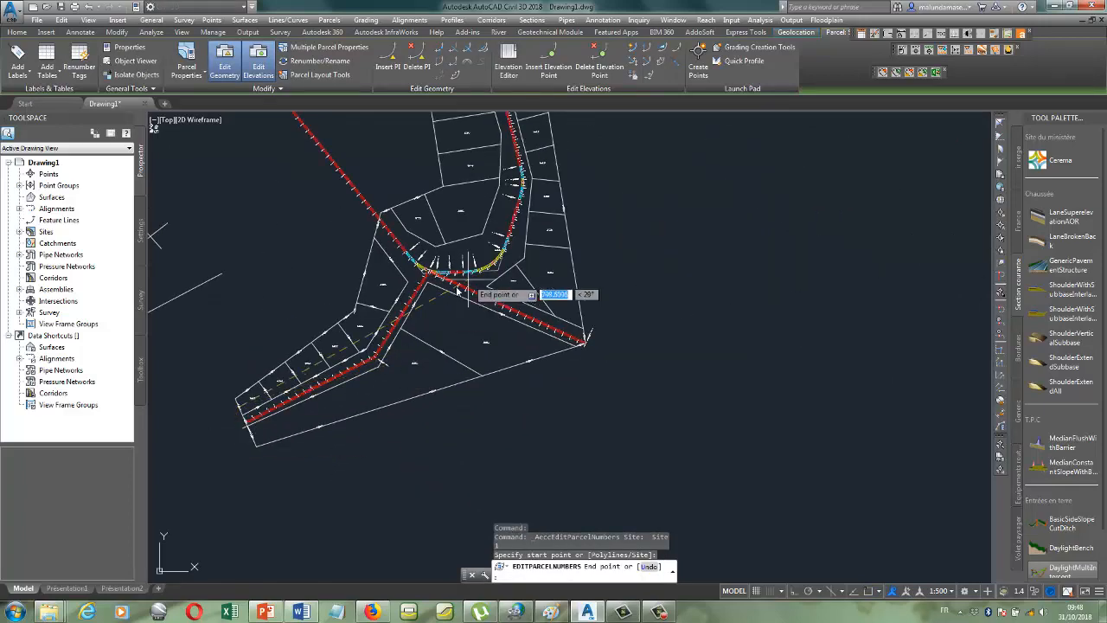
left_click(376, 302)
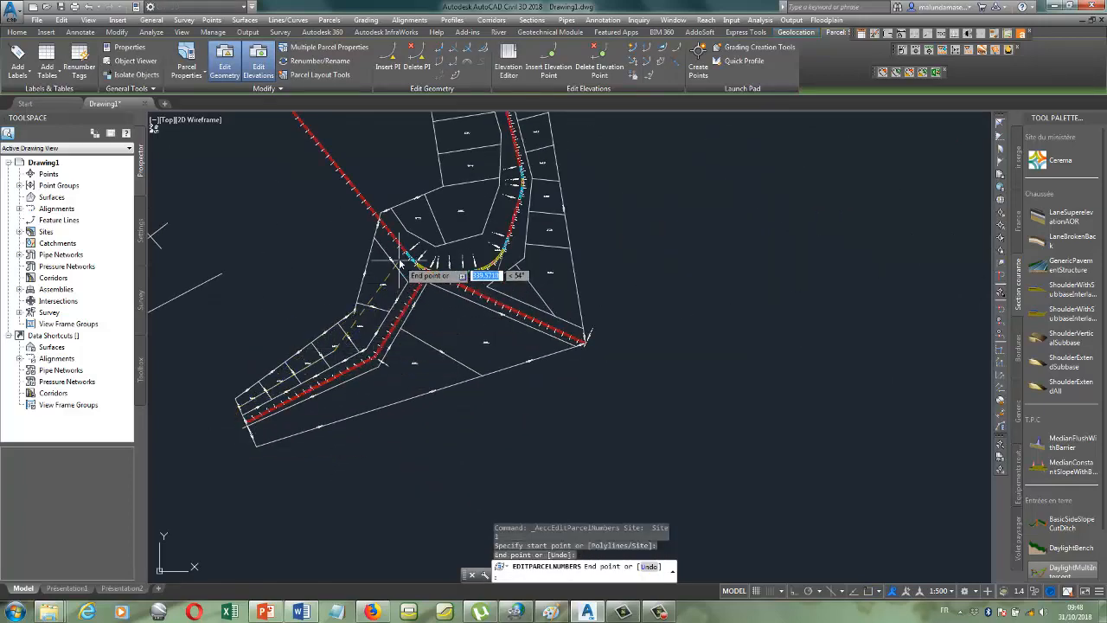
scroll(389, 268, "up", 5)
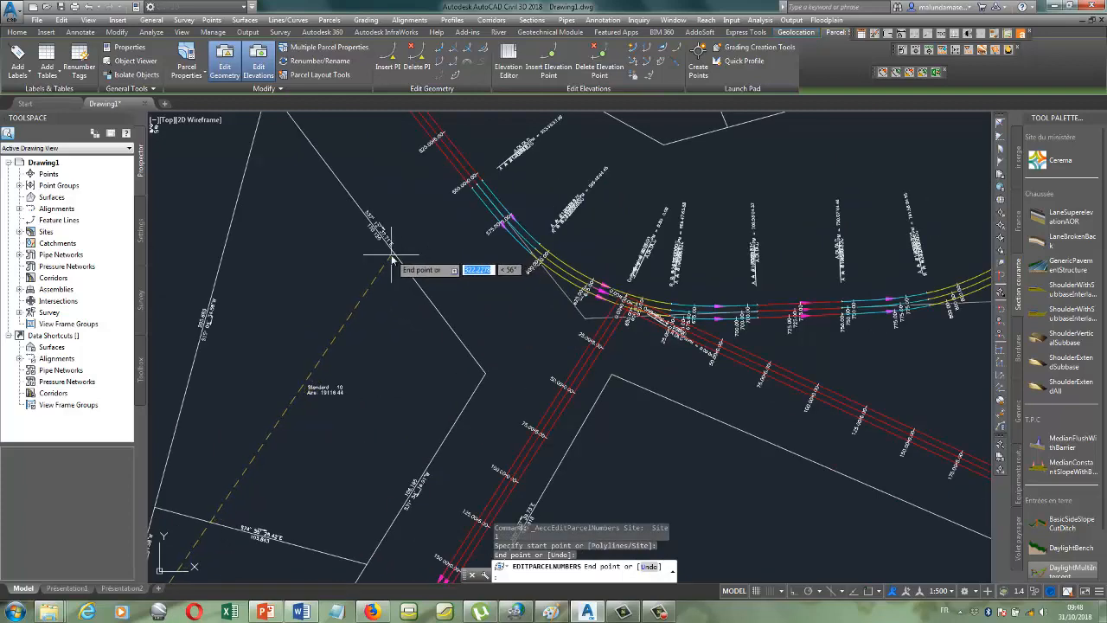
left_click(392, 259)
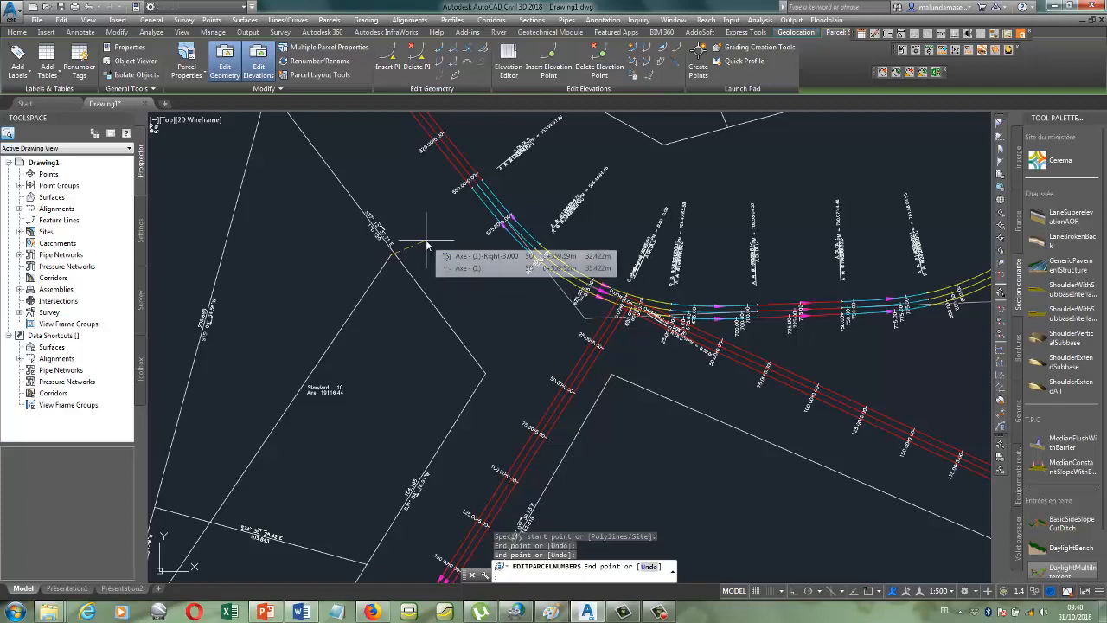
key("Return")
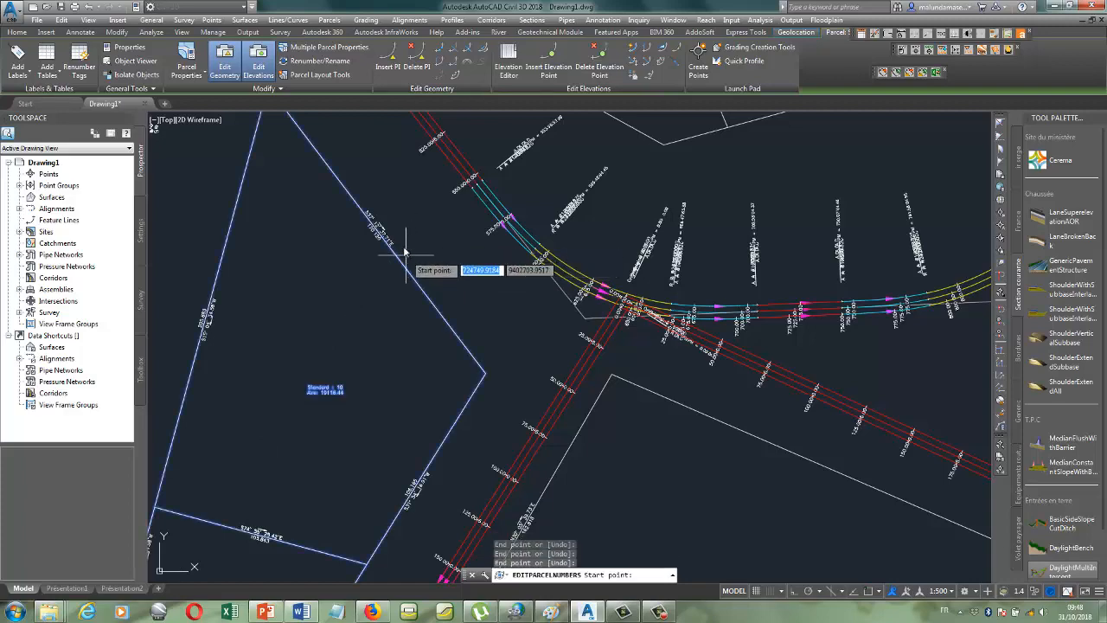
- Trace a second renumbering path through the two large parcels southeast of the southwestern road, from the outer end toward the junction's eastern road
scroll(374, 222, "down", 9)
scroll(304, 317, "up", 4)
scroll(304, 323, "up", 3)
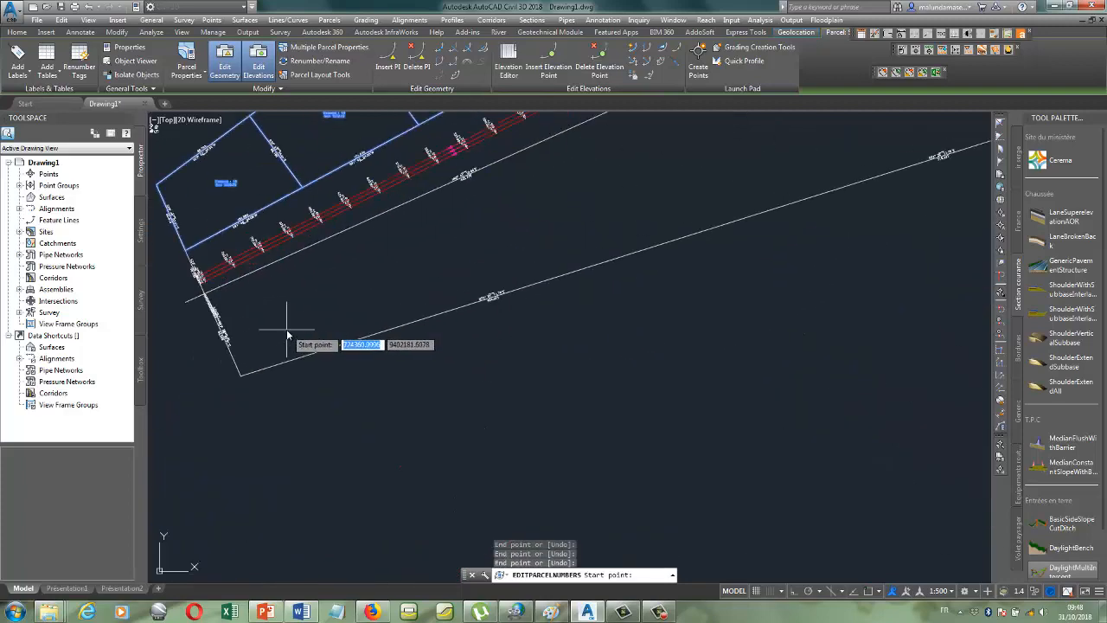
left_click(224, 336)
scroll(227, 346, "down", 5)
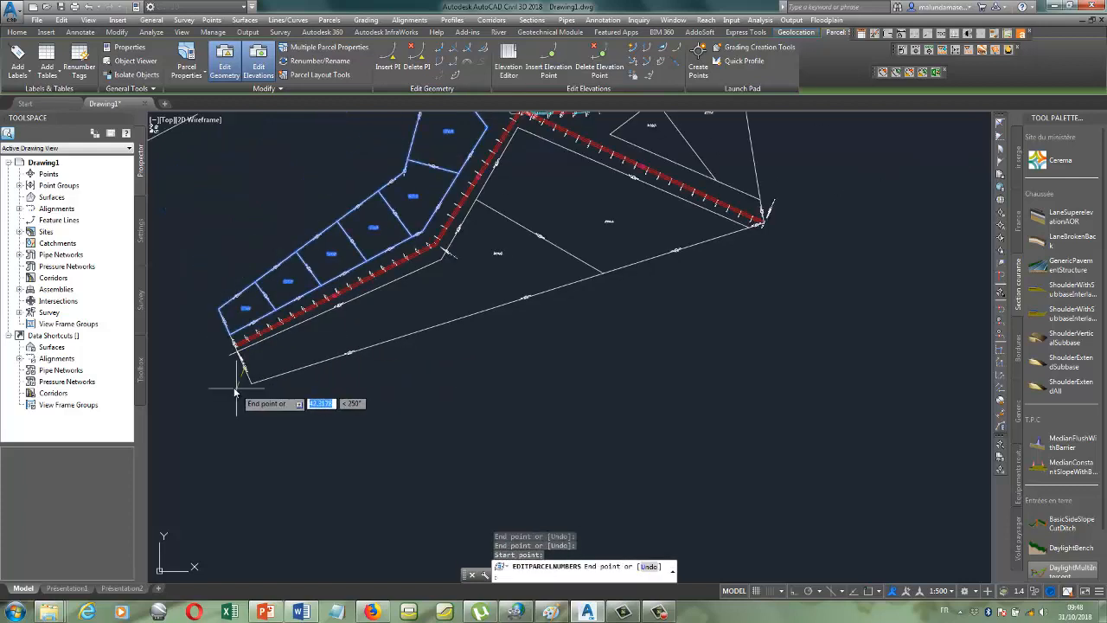
scroll(450, 293, "up", 3)
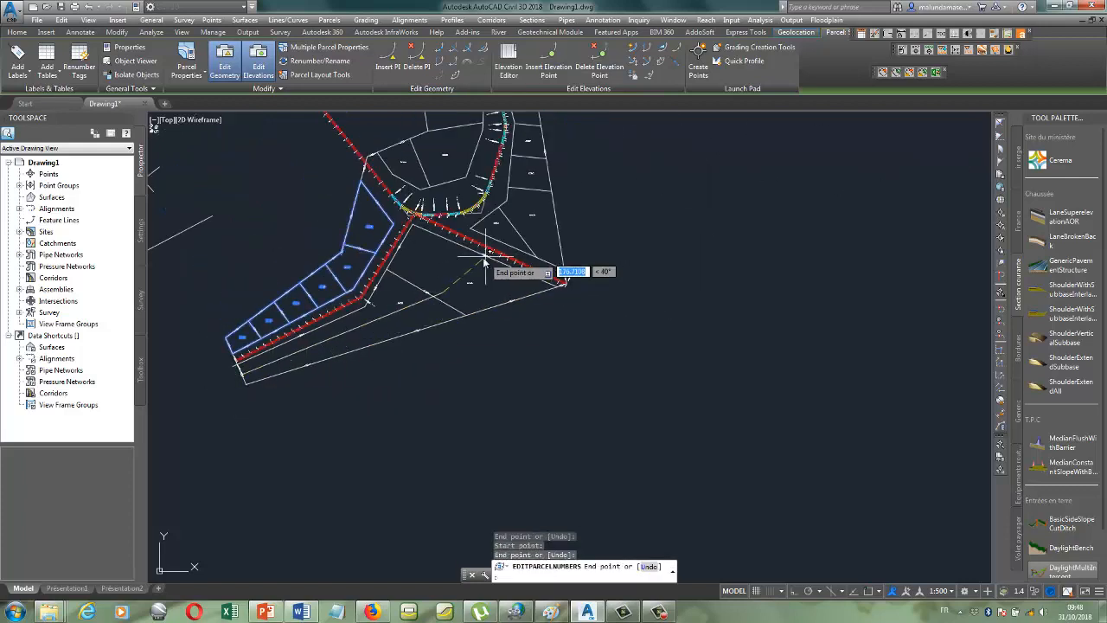
left_click(481, 255)
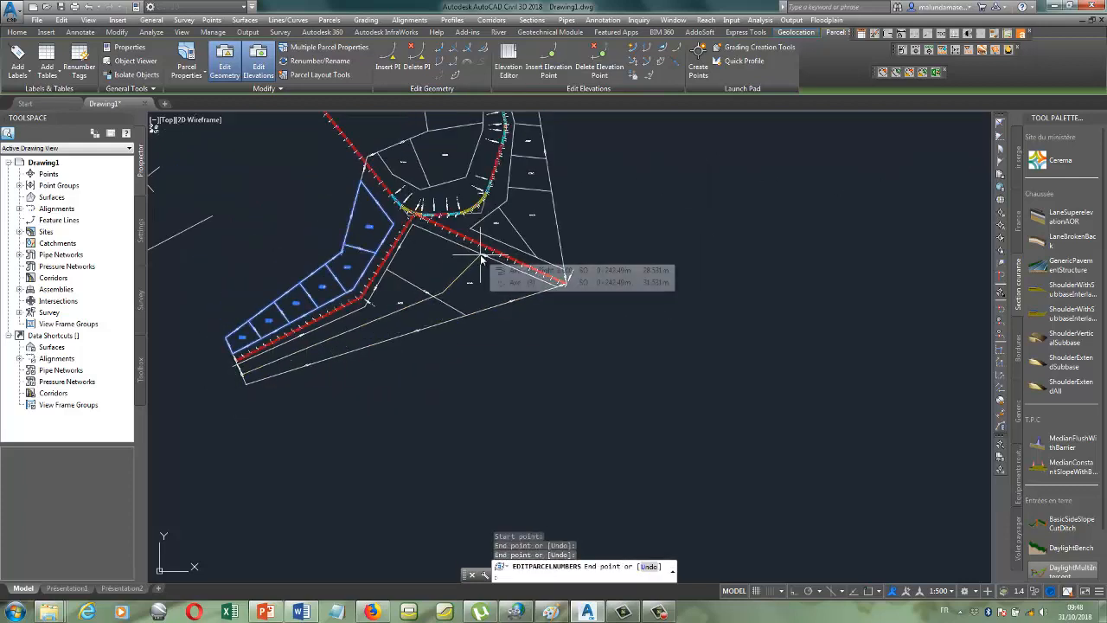
key("Return")
- Trace a third renumbering path from the triangular parcel beside the eastern road through the row east of the curved road to its northern edge
scroll(471, 268, "down", 3)
scroll(457, 291, "up", 6)
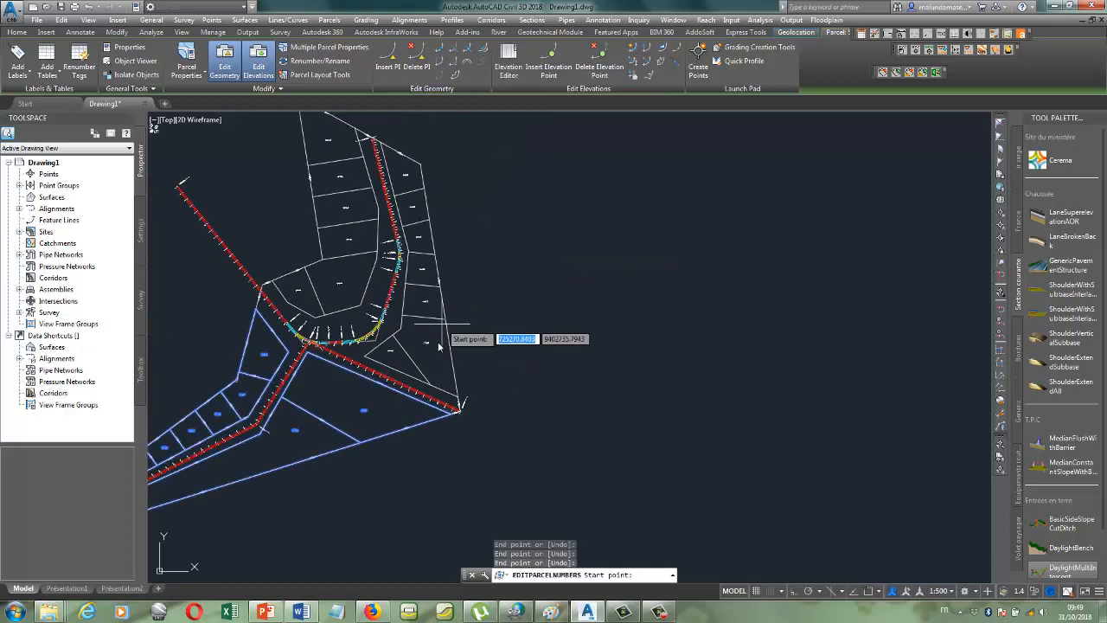
left_click(396, 391)
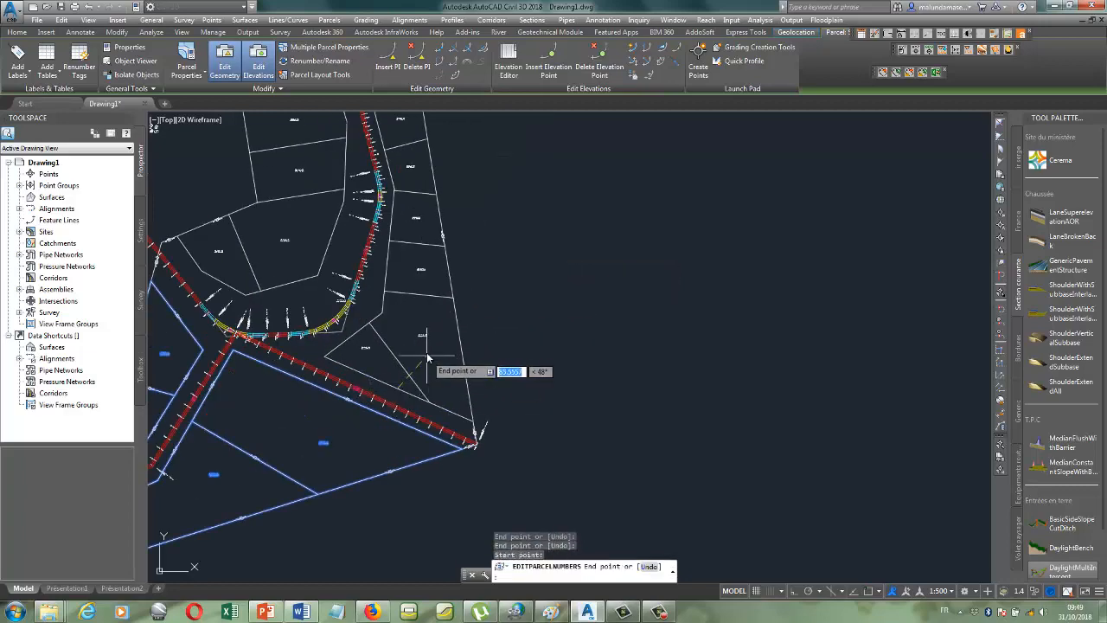
scroll(422, 277, "down", 3)
scroll(405, 207, "up", 5)
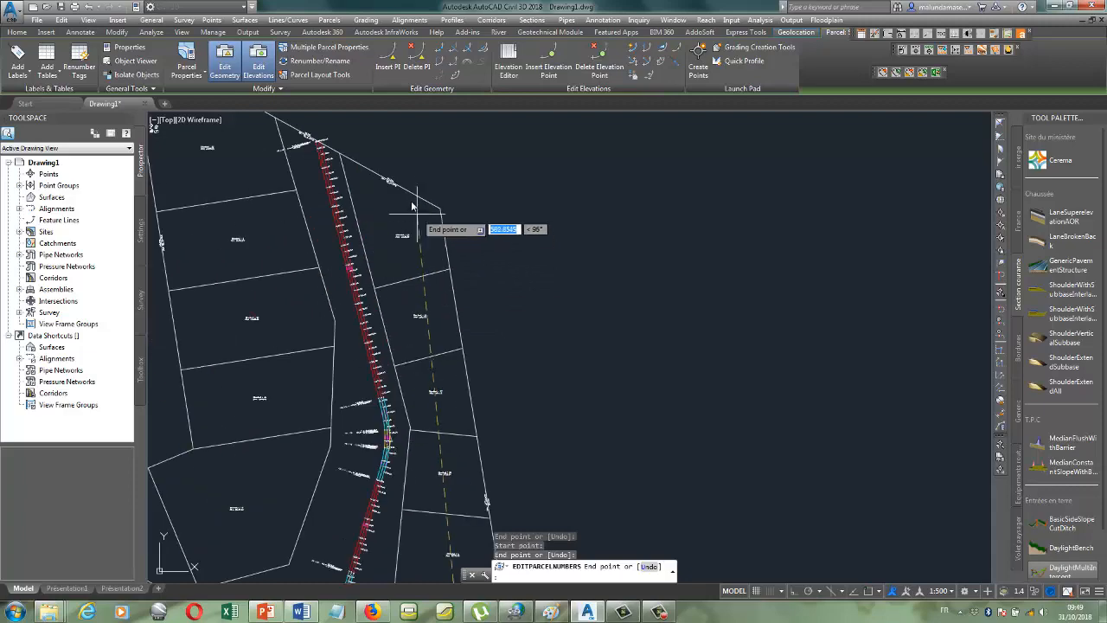
left_click(398, 183)
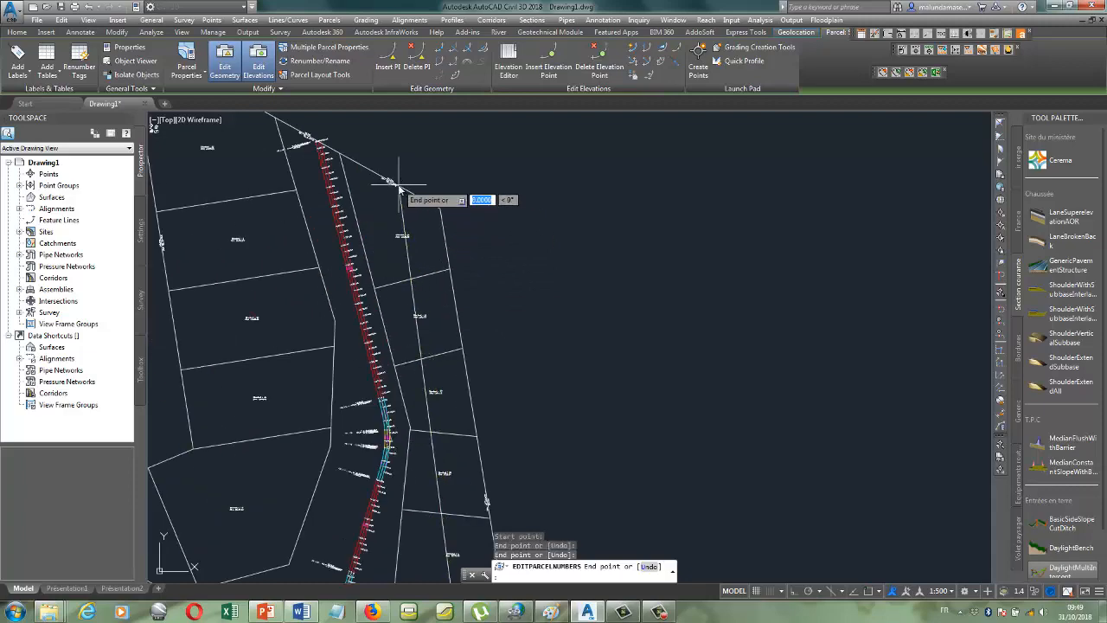
key("Return")
- Trace the fourth renumbering path through the parcels inside the curved road, from the southwestern parcel to the northern edge, and finish renumbering
scroll(359, 370, "down", 3)
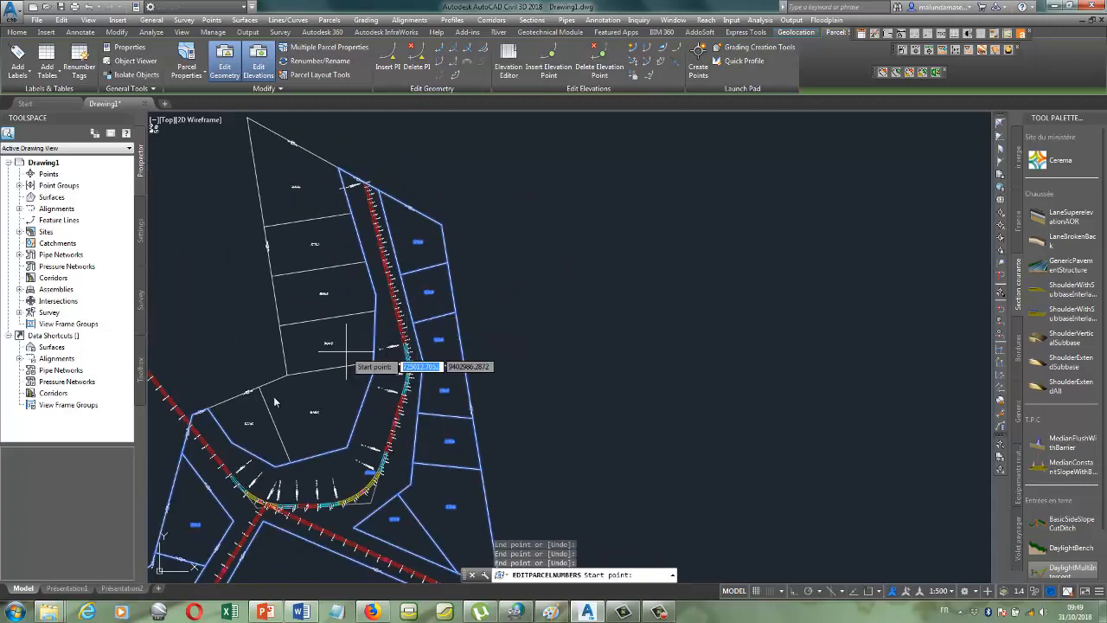
scroll(234, 447, "up", 3)
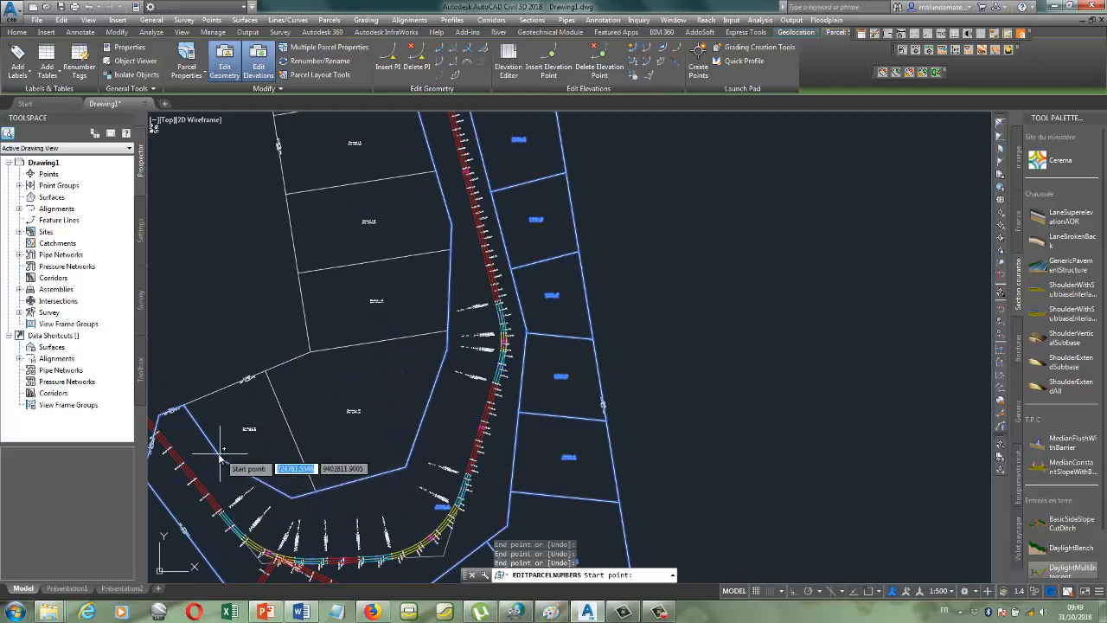
left_click(381, 404)
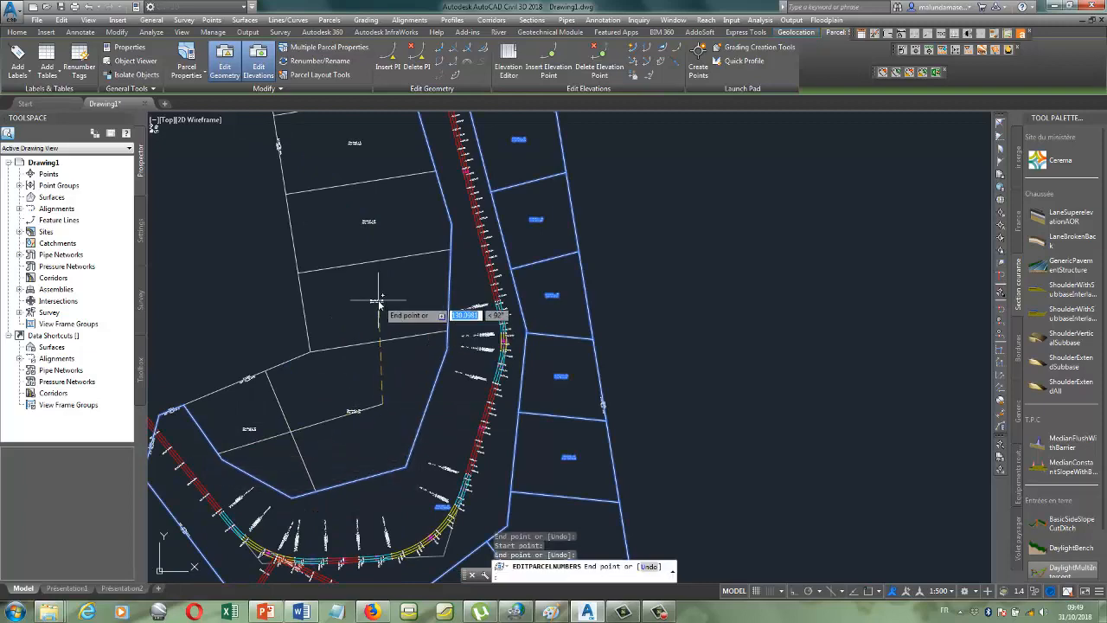
scroll(380, 305, "down", 3)
scroll(391, 263, "up", 3)
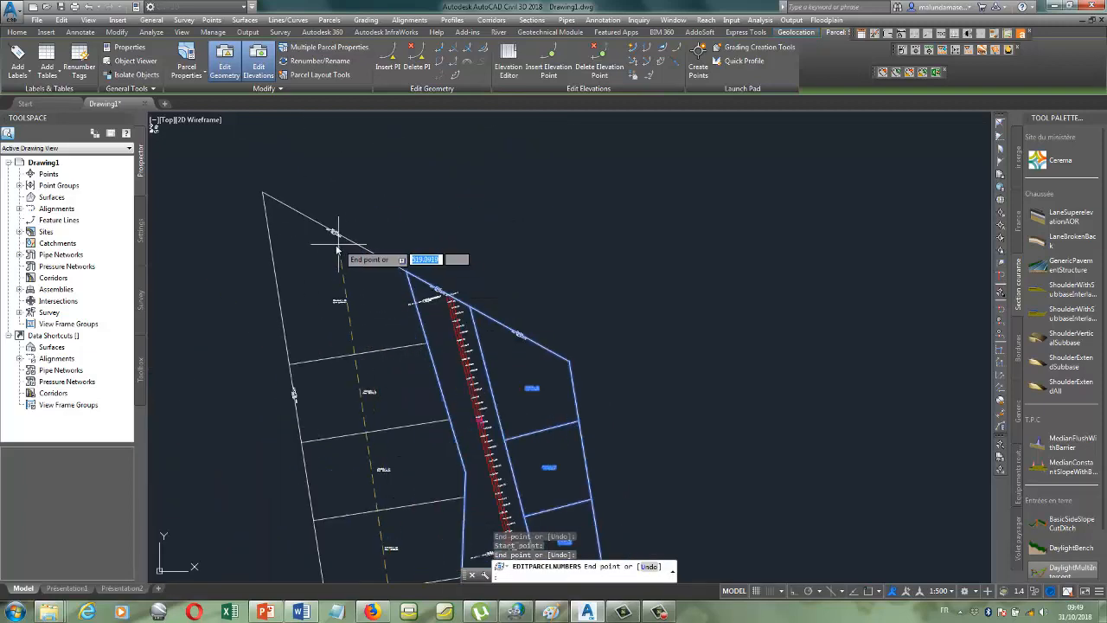
left_click(333, 231)
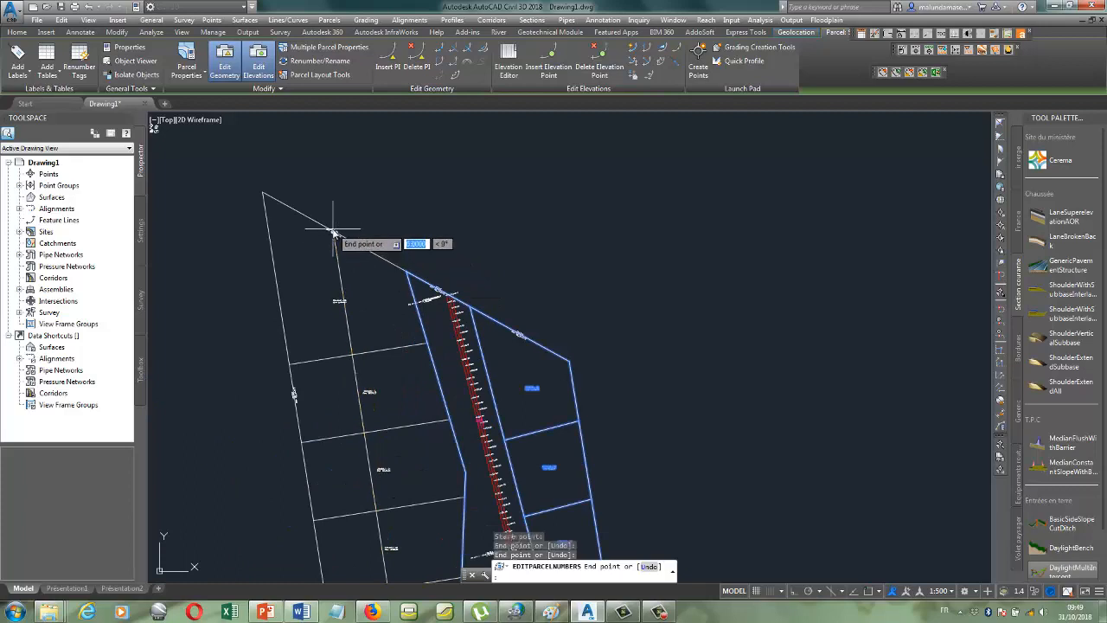
key("Return")
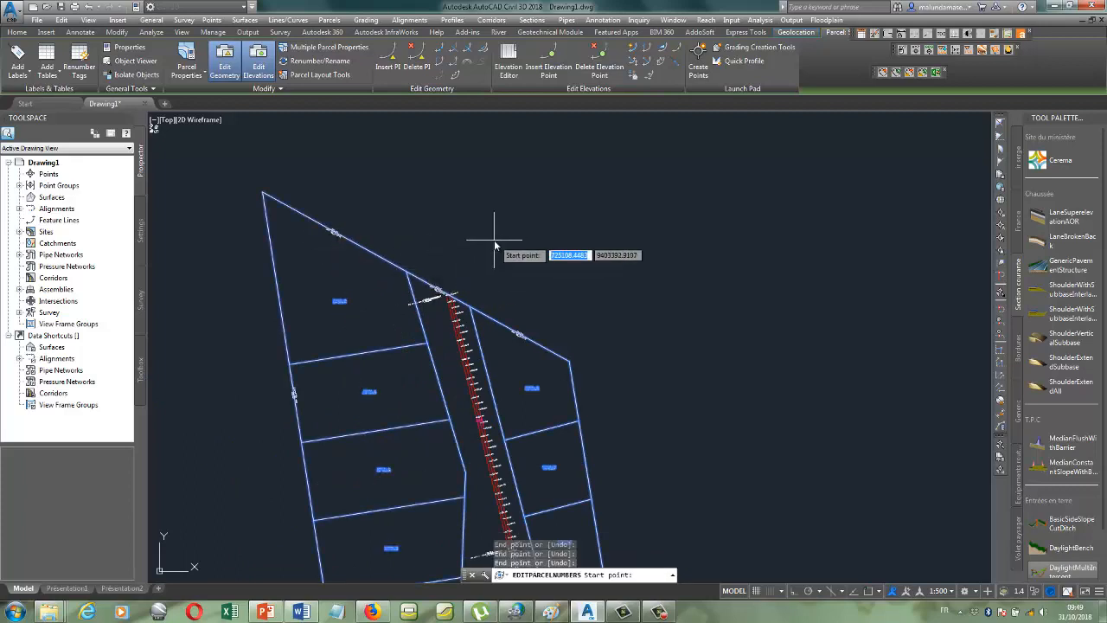
key("Return")
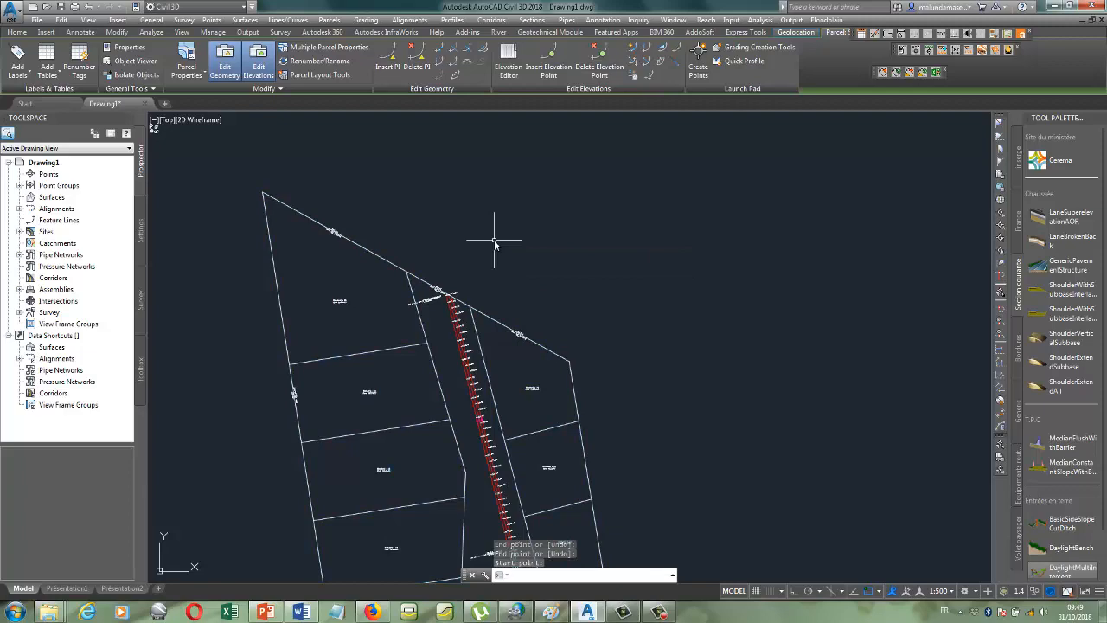
- Check the new parcel numbers along the row northwest of the southwestern road, from its outer end to the junction
scroll(487, 204, "down", 6)
scroll(307, 382, "up", 12)
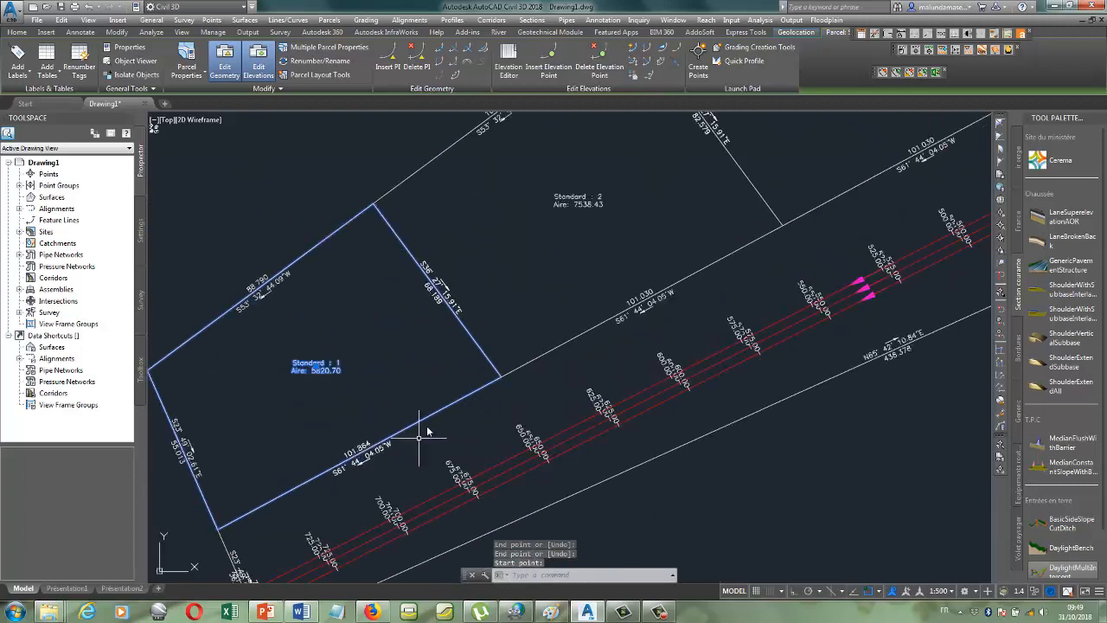
scroll(406, 408, "up", 4)
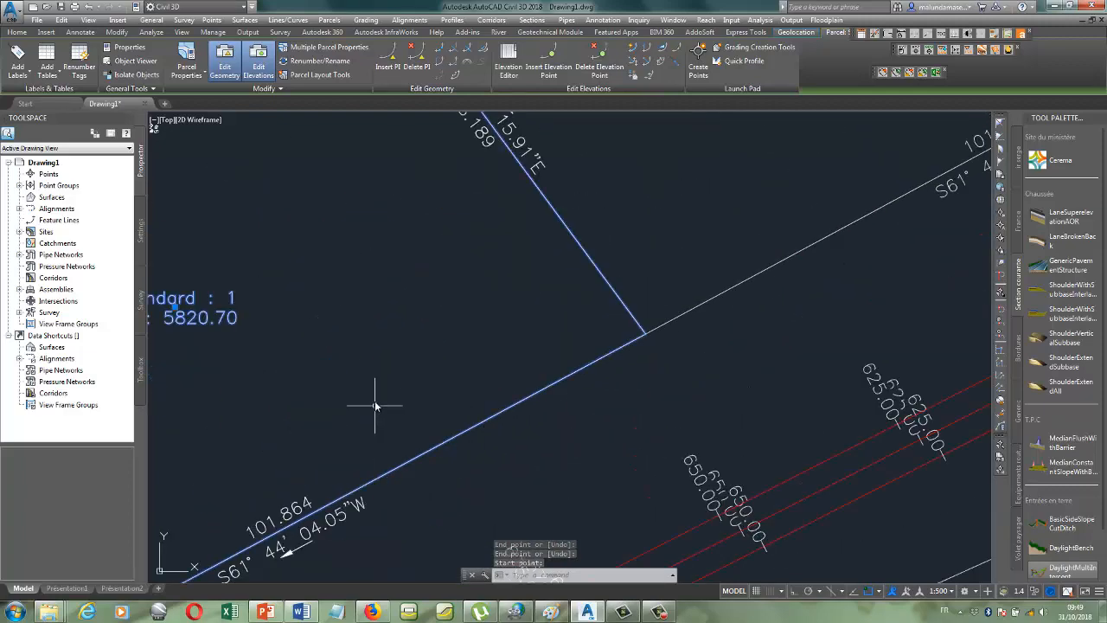
key("Escape")
scroll(286, 353, "down", 5)
scroll(242, 364, "up", 2)
scroll(227, 414, "down", 3)
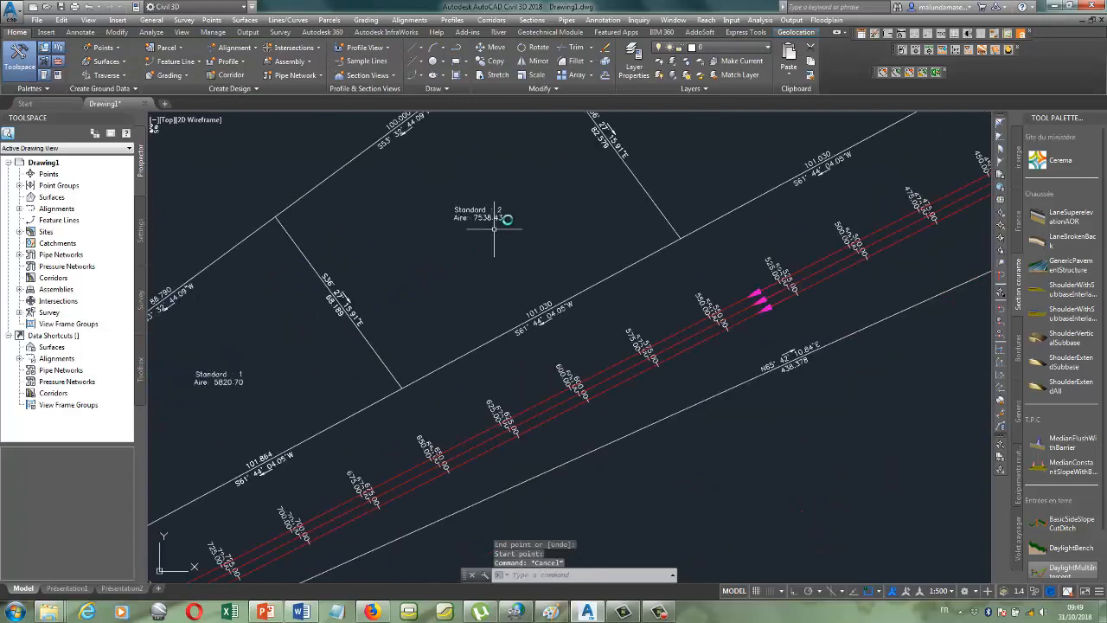
scroll(494, 225, "up", 6)
scroll(531, 240, "down", 6)
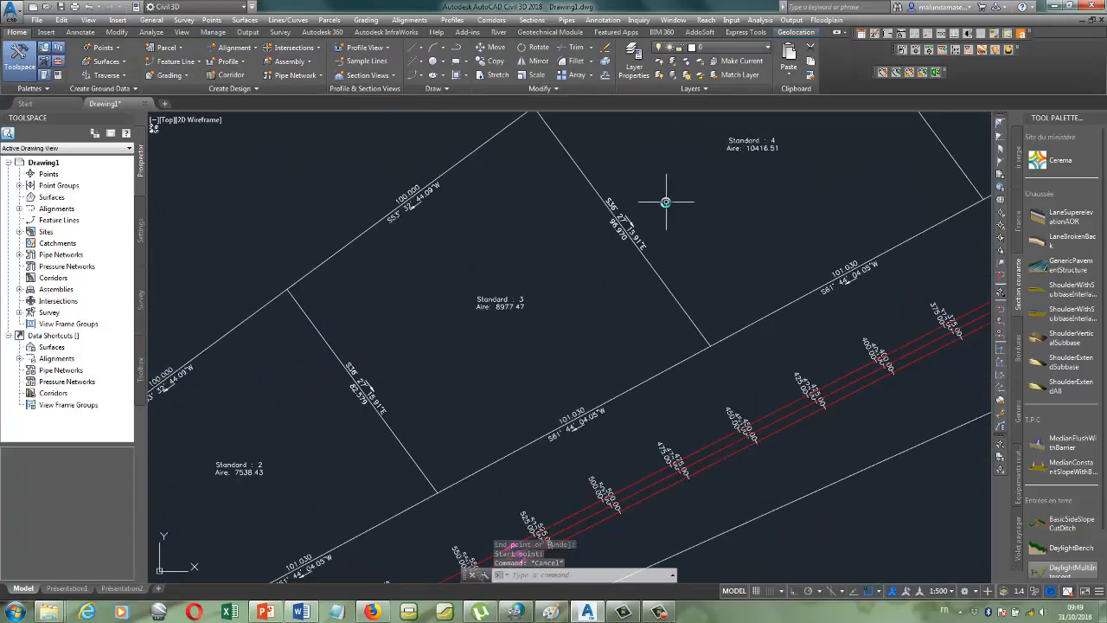
scroll(665, 201, "down", 5)
scroll(655, 240, "up", 6)
scroll(643, 242, "down", 2)
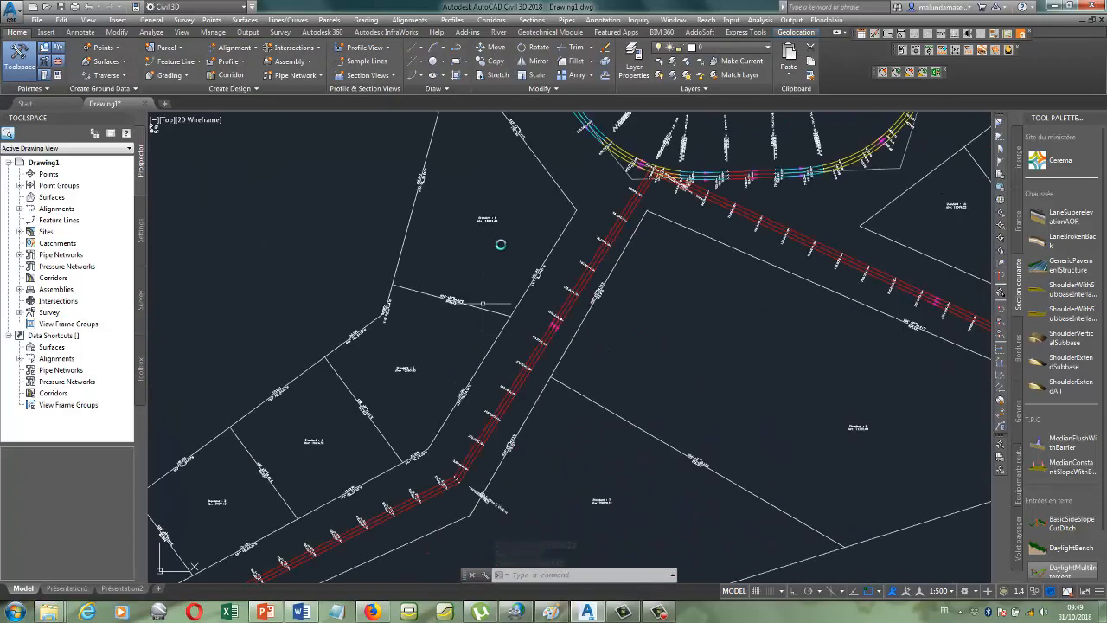
scroll(506, 225, "up", 6)
- Check the numbers of the large parcels southeast of the southwestern road and the triangular parcel beside the eastern road
scroll(432, 285, "down", 5)
scroll(400, 462, "up", 4)
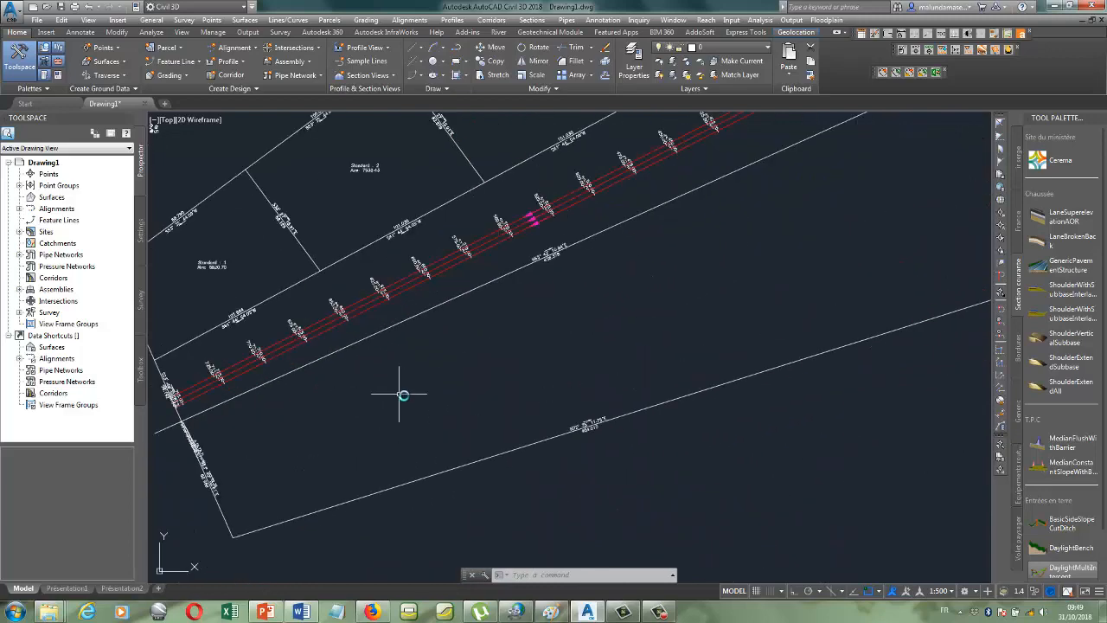
scroll(323, 412, "down", 2)
scroll(307, 362, "down", 3)
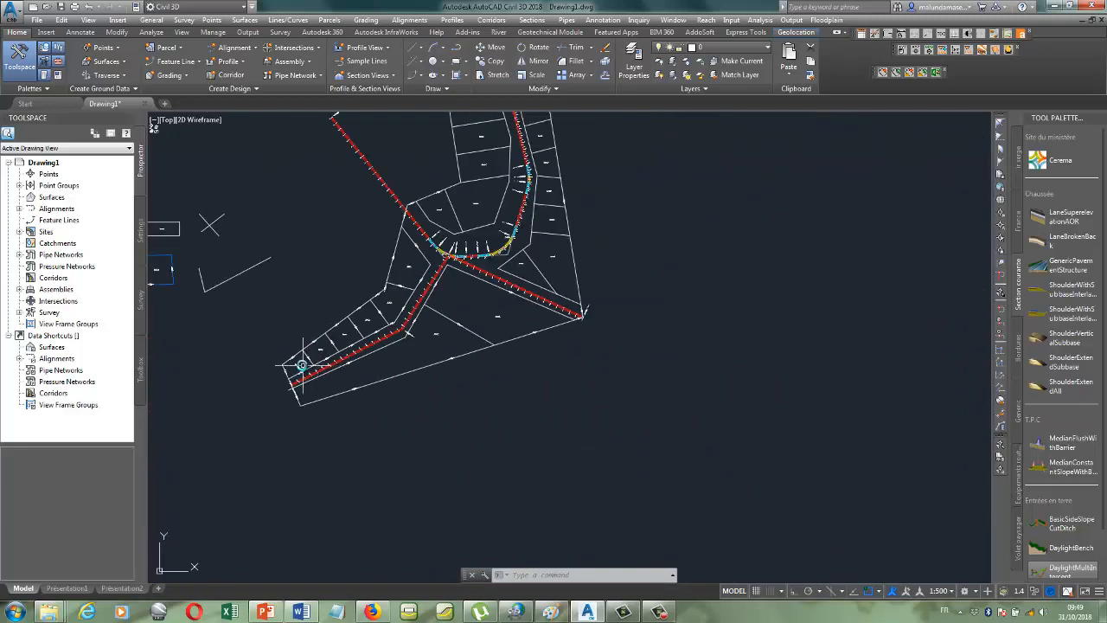
scroll(382, 374, "up", 6)
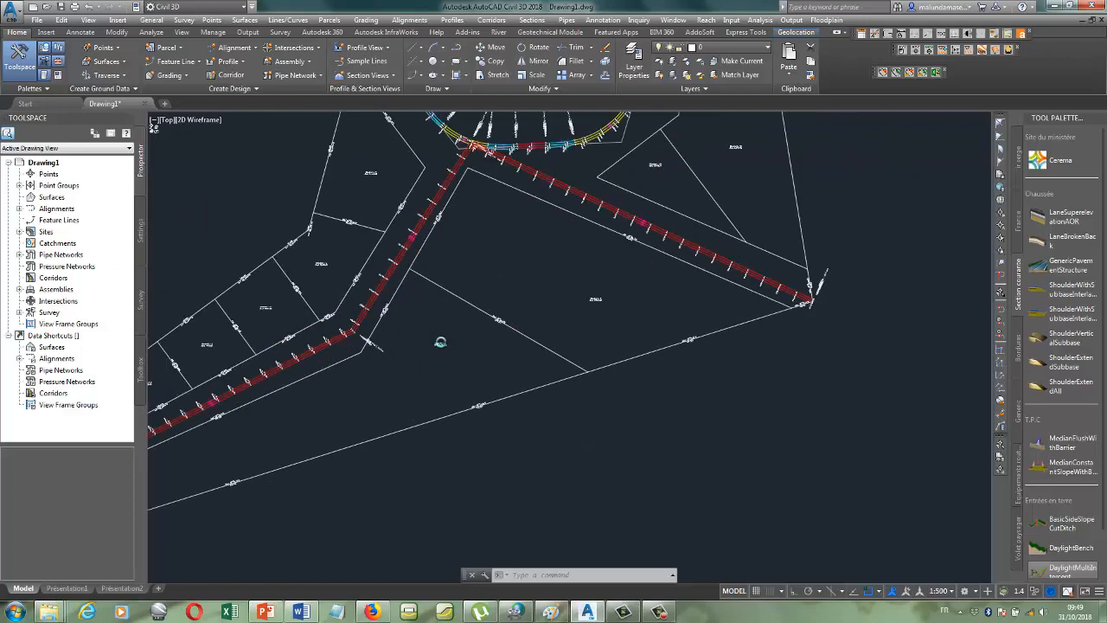
scroll(487, 426, "down", 5)
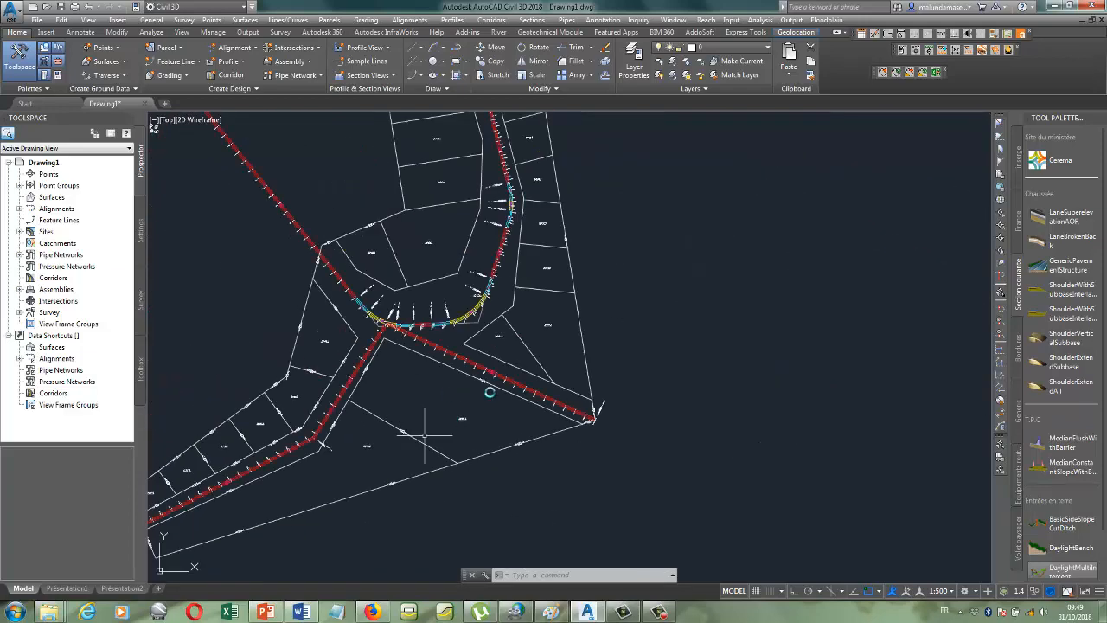
scroll(519, 351, "up", 3)
scroll(558, 384, "down", 5)
- Check the numbering order of the parcel rows on both sides of the curved road up to the northern edge
scroll(566, 210, "up", 7)
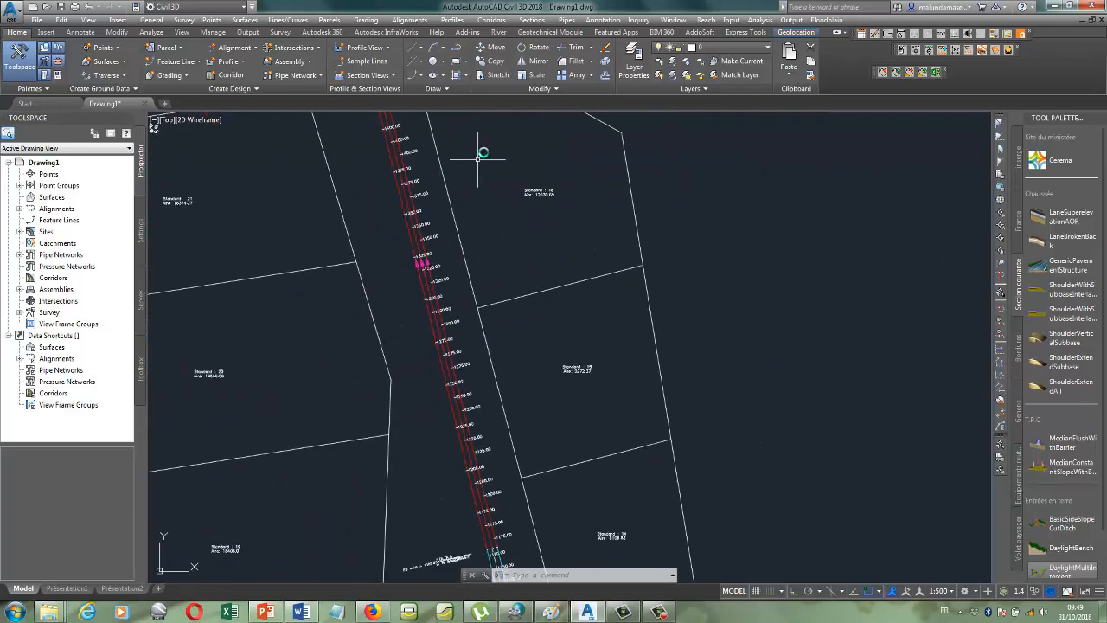
scroll(576, 297, "down", 4)
scroll(332, 464, "up", 3)
scroll(395, 469, "down", 5)
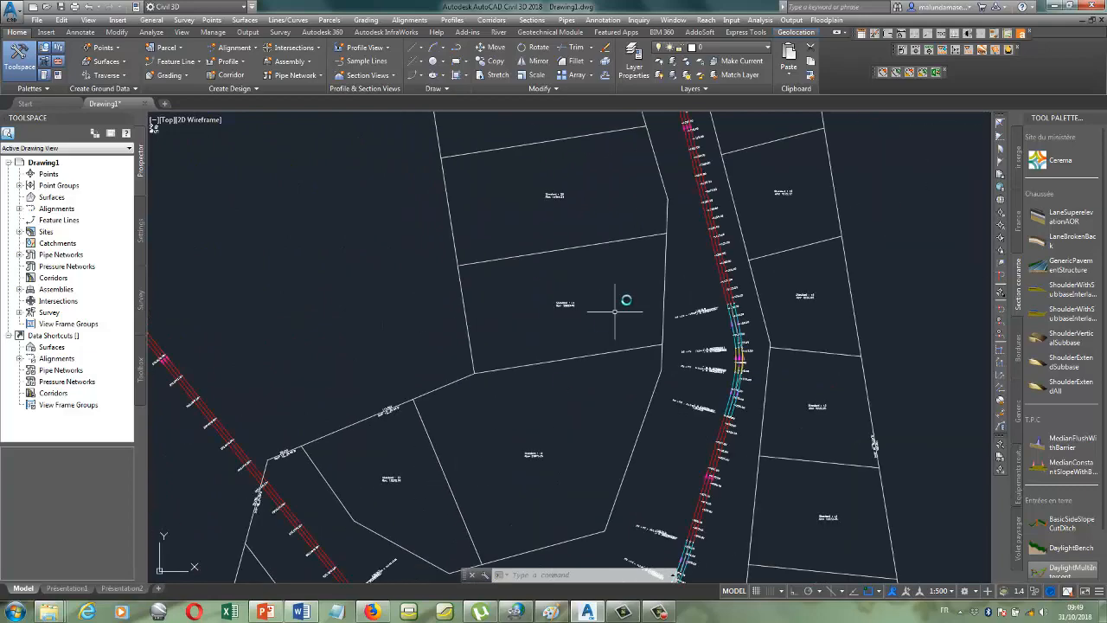
scroll(448, 434, "up", 5)
scroll(484, 451, "down", 4)
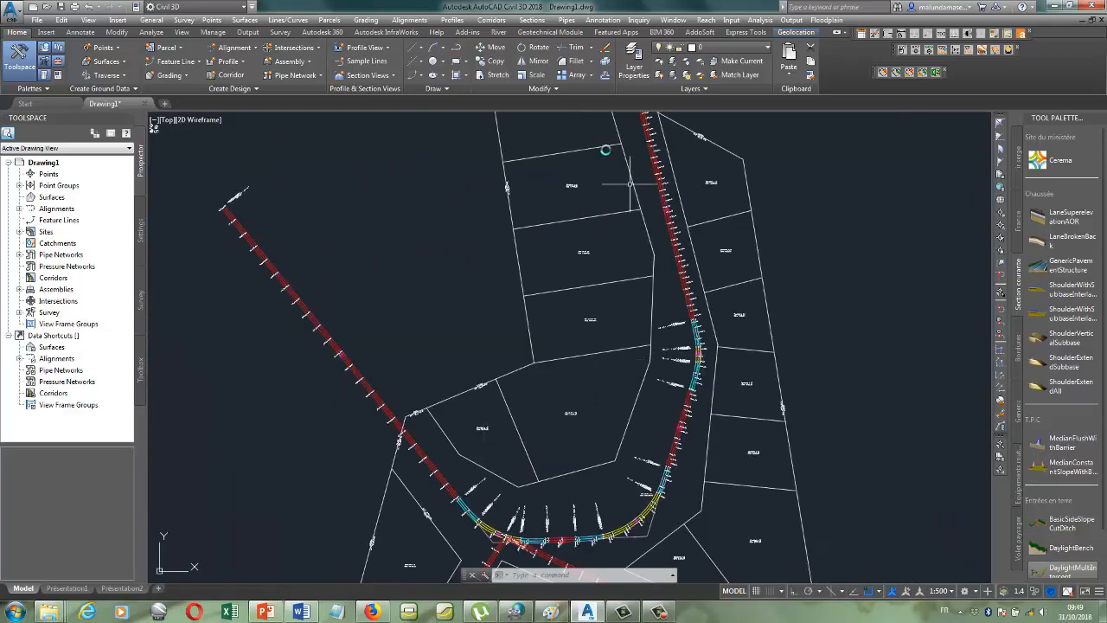
scroll(528, 234, "up", 6)
scroll(530, 197, "down", 6)
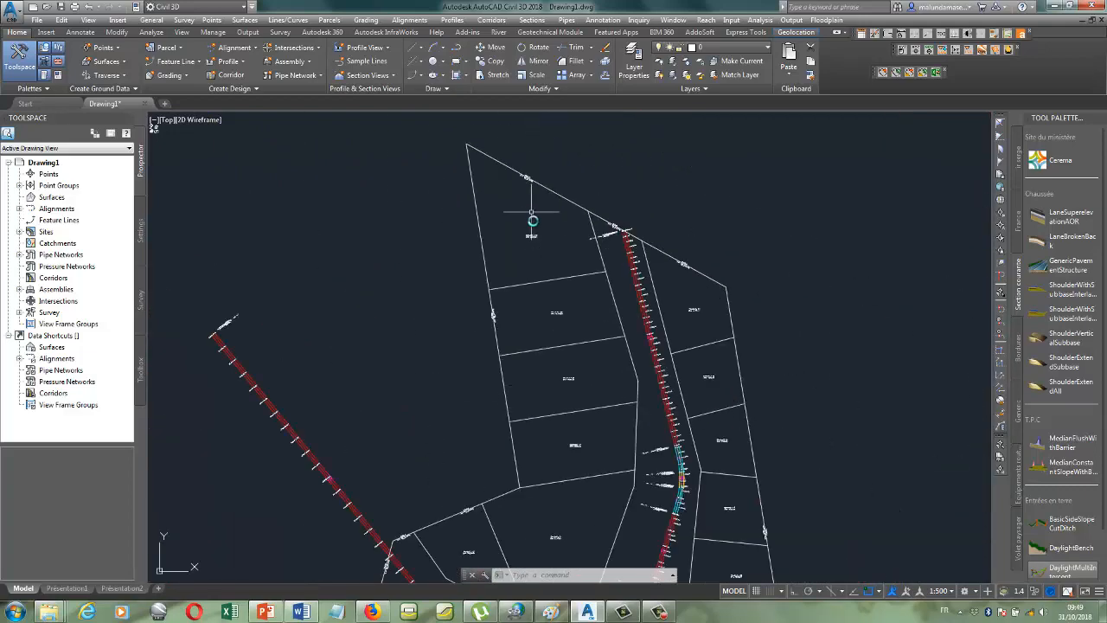
scroll(555, 326, "up", 3)
scroll(525, 292, "up", 3)
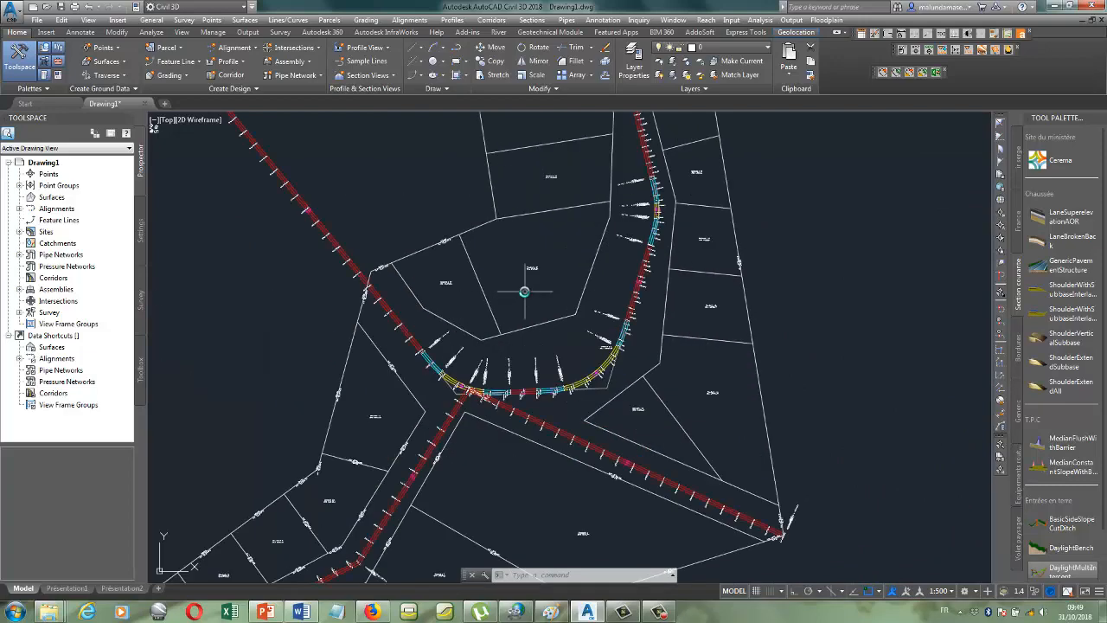
mouse_move(524, 291)
scroll(617, 351, "down", 2)
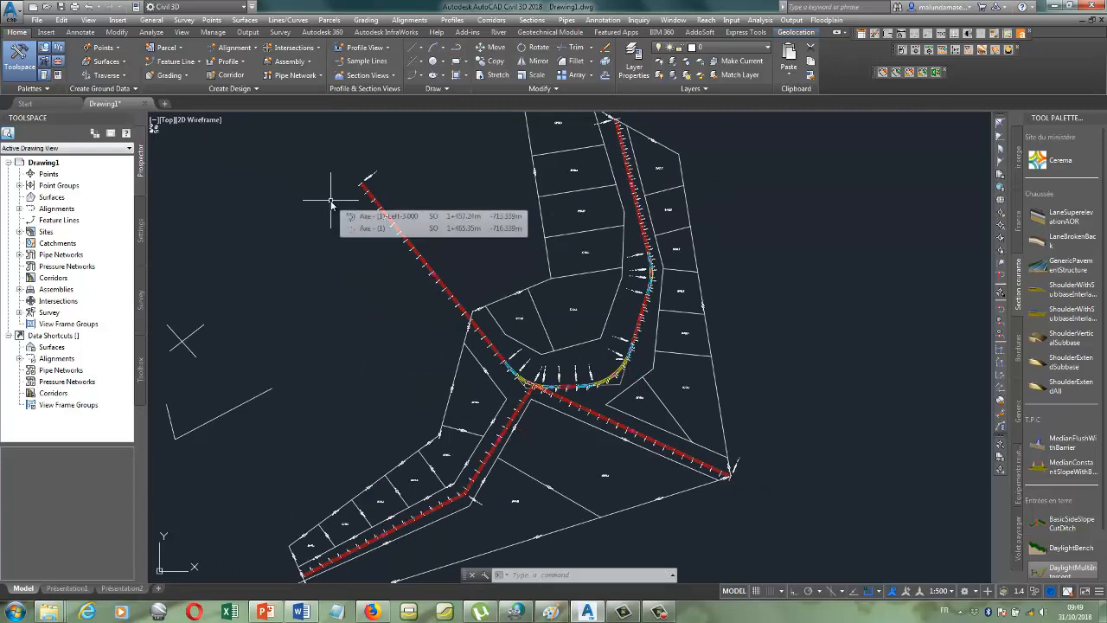
mouse_move(491, 275)
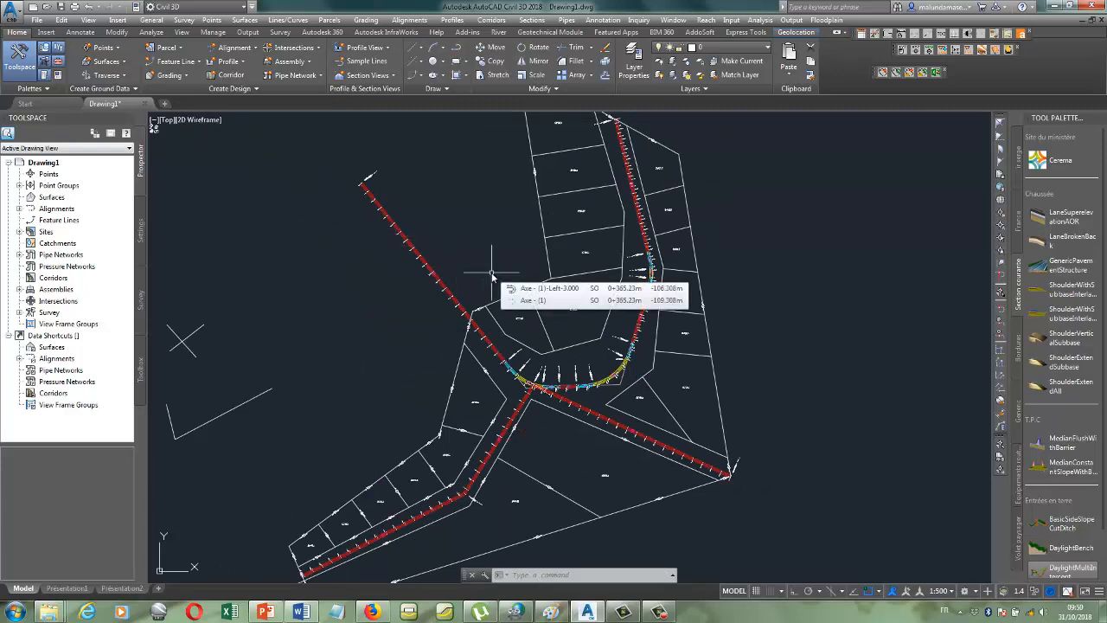
- Open the Add Labels settings for parcels with the Single Segment type, keeping Standard as the line label style
left_click(80, 32)
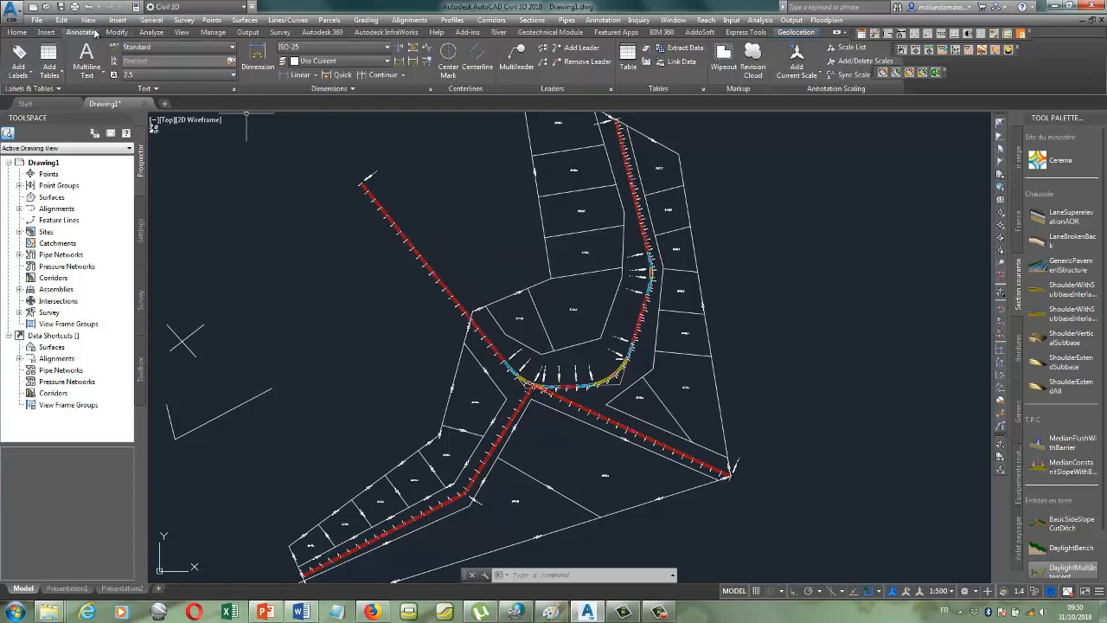
left_click(27, 72)
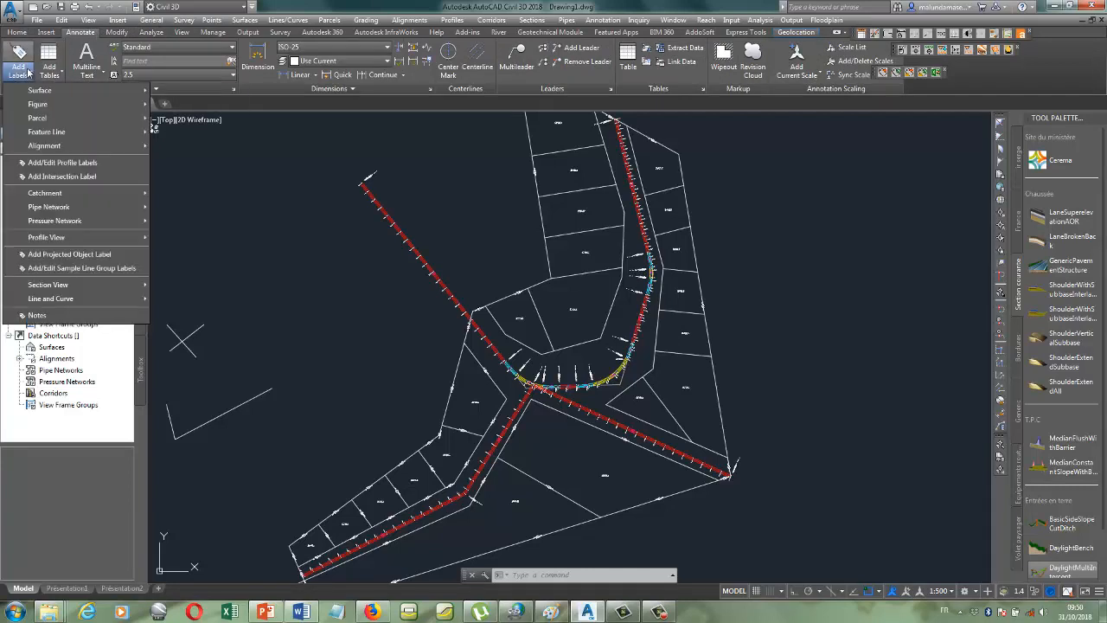
mouse_move(93, 118)
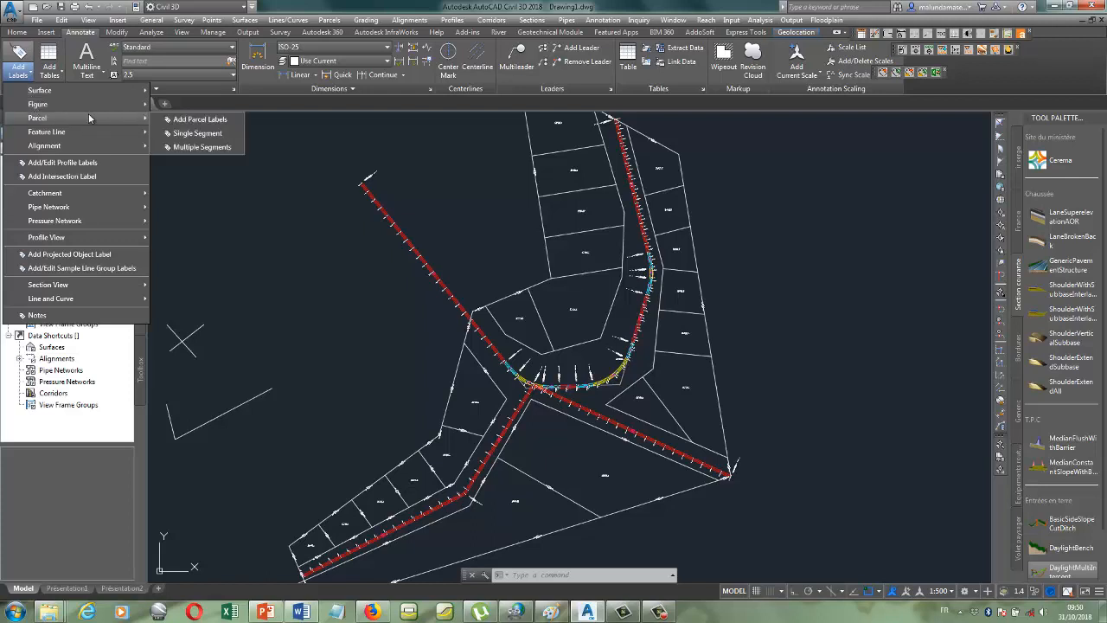
left_click(216, 122)
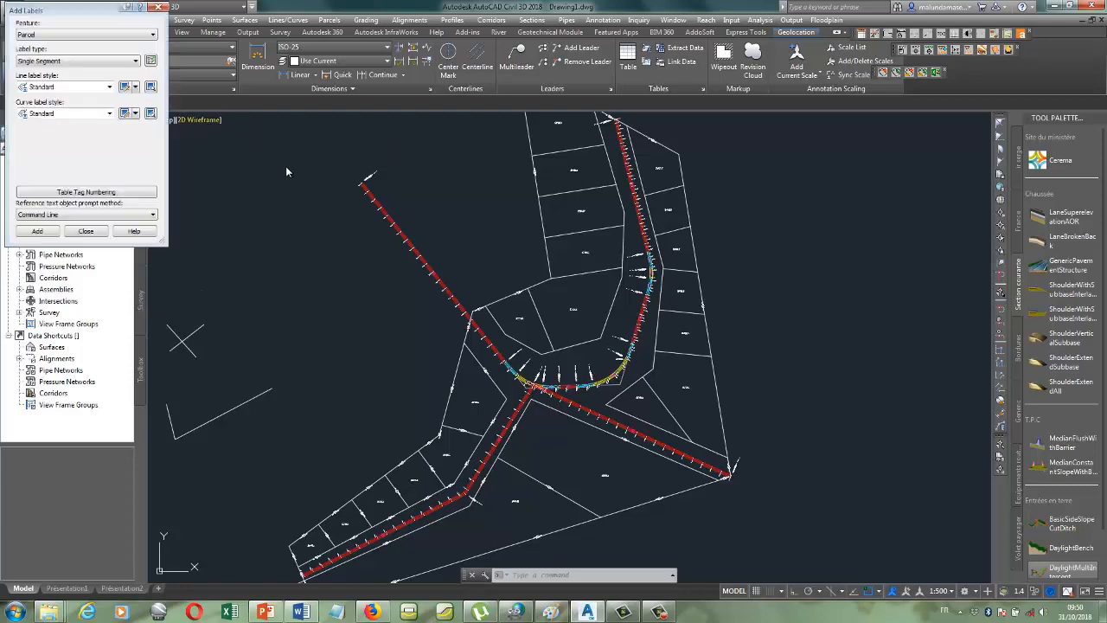
left_click(109, 87)
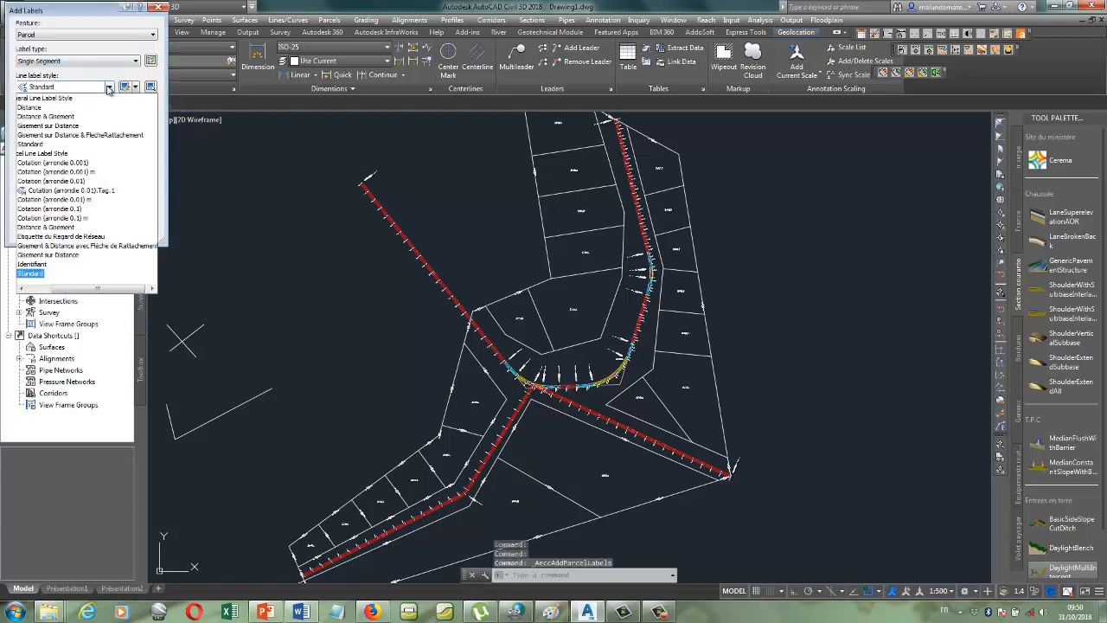
left_click(109, 88)
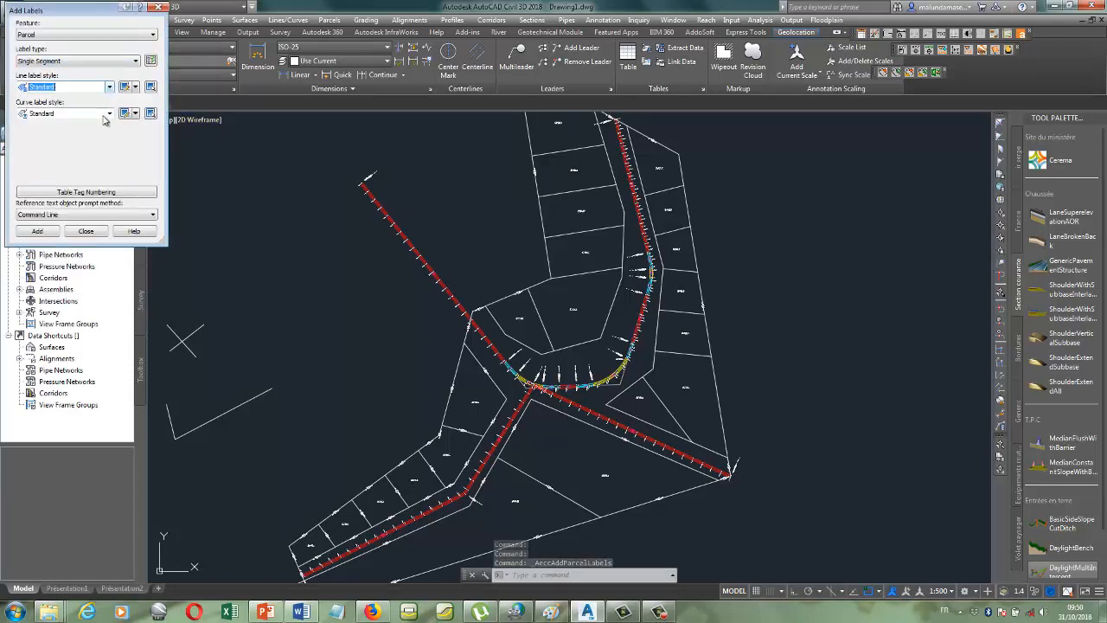
- Try to add Standard single-segment labels to the parcels around the eastern road
left_click(37, 231)
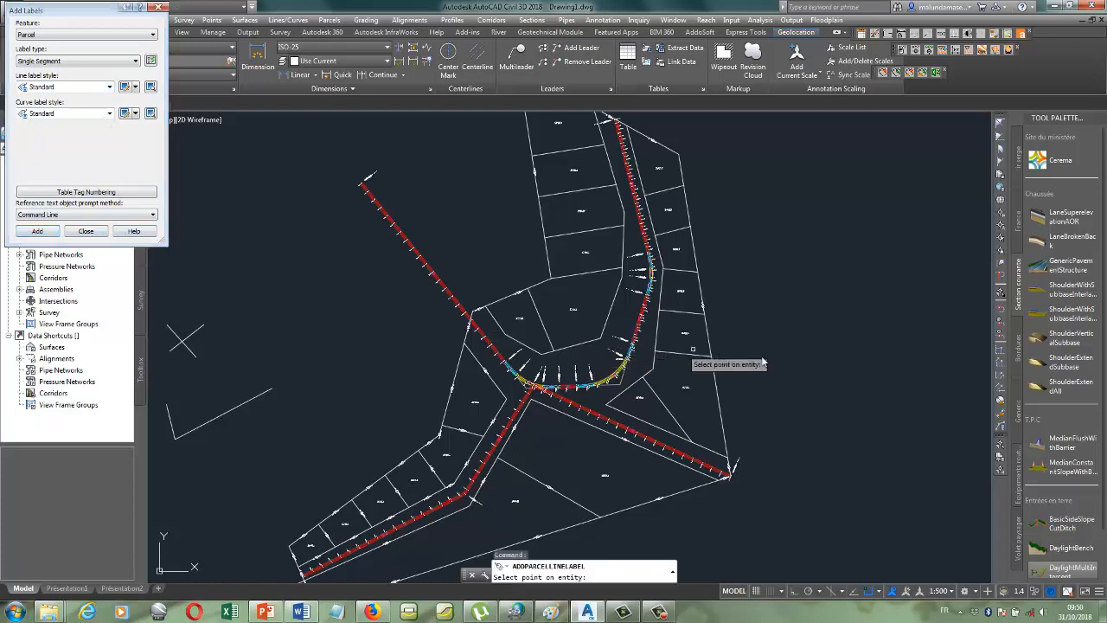
left_click(608, 477)
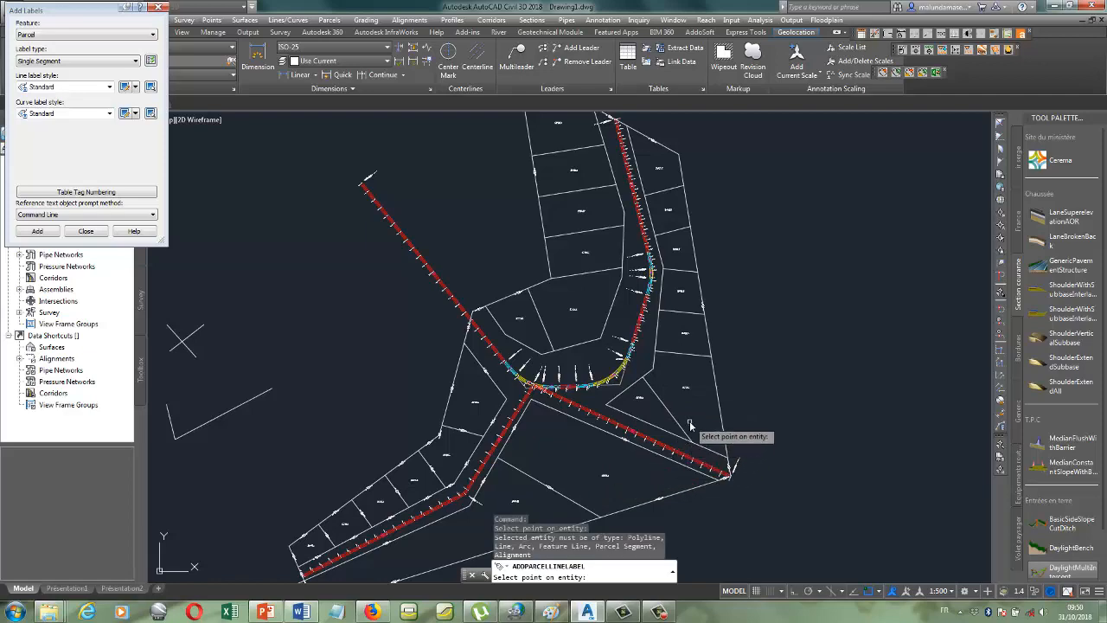
scroll(688, 422, "down", 2)
left_click(725, 406)
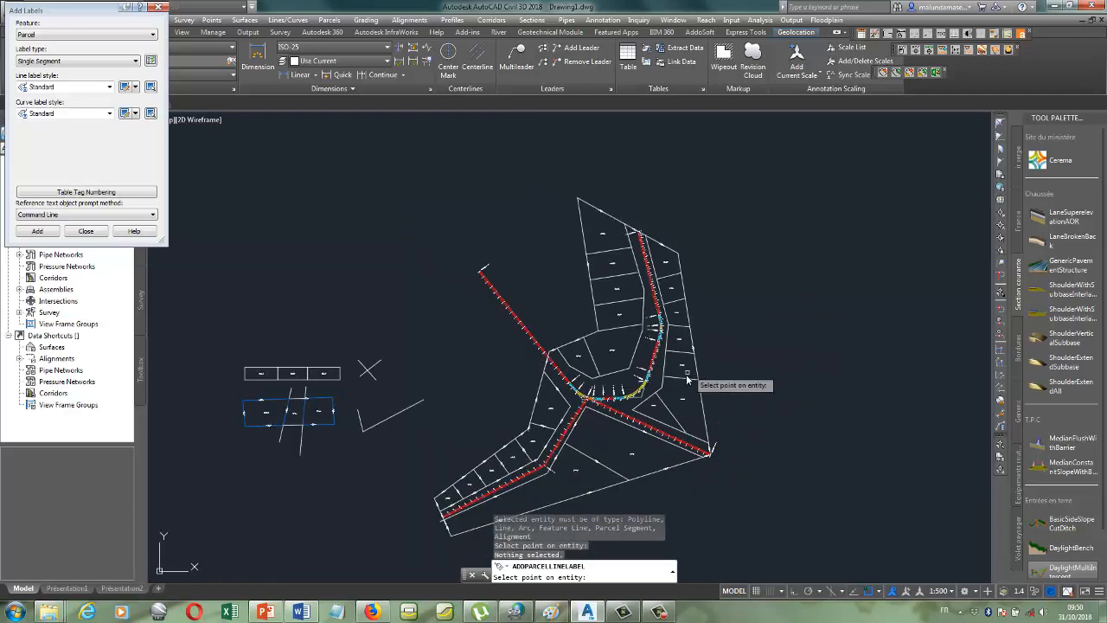
scroll(684, 422, "up", 3)
left_click(683, 446)
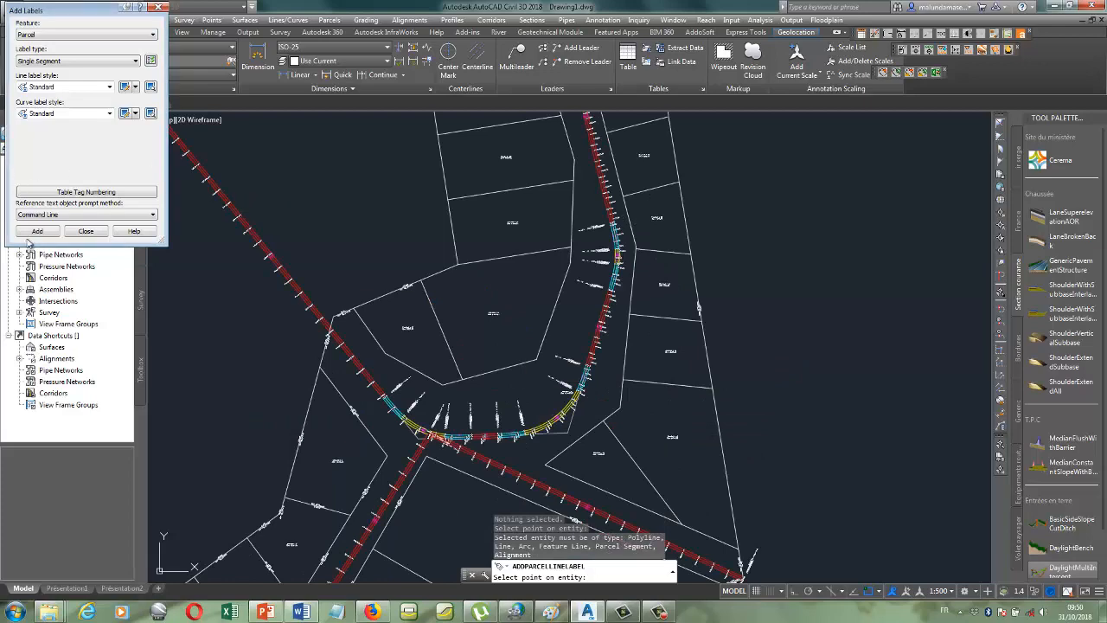
- Review the table tag numbering for parcel labels and accept starting numbers and increments of 1
left_click(91, 193)
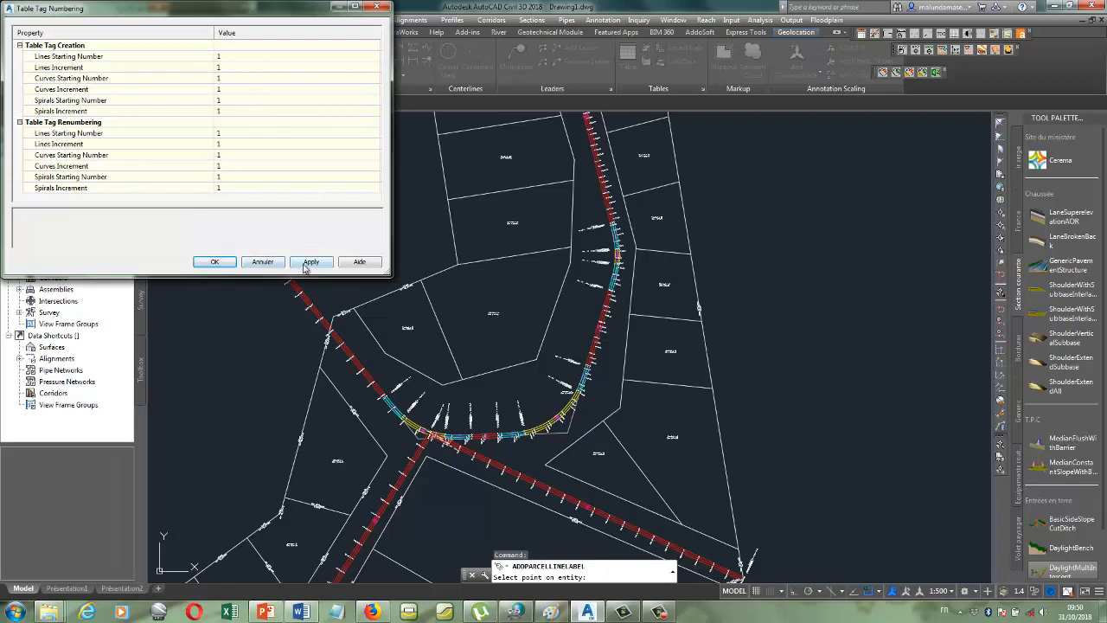
left_click(214, 262)
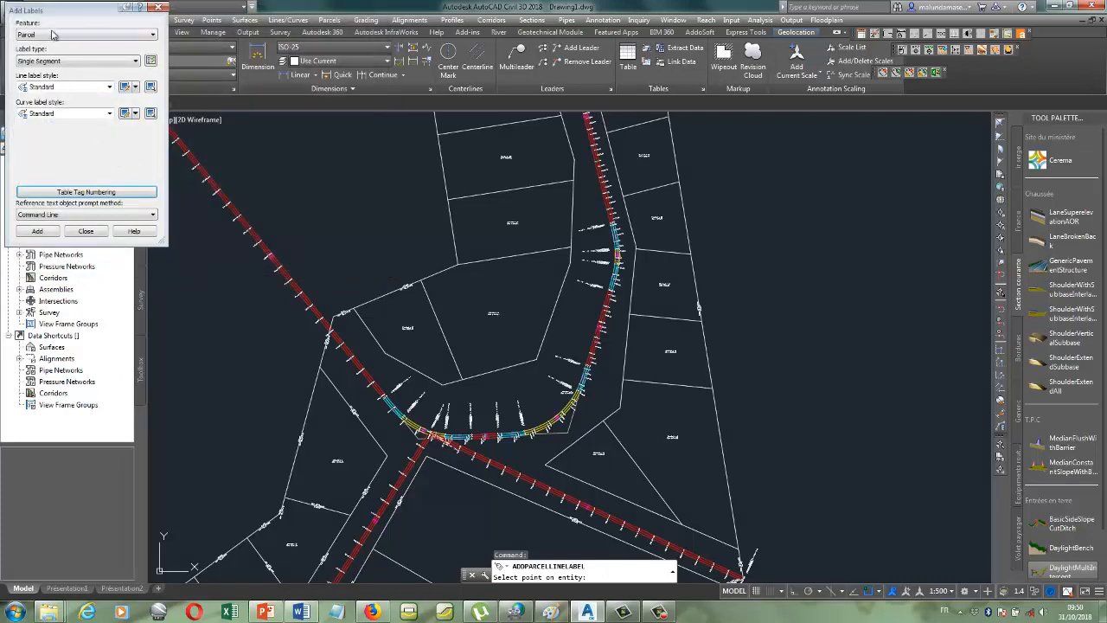
- Review the available line label styles for parcel single-segment labels and close the Add Labels settings without changing the style
left_click(134, 35)
left_click(134, 36)
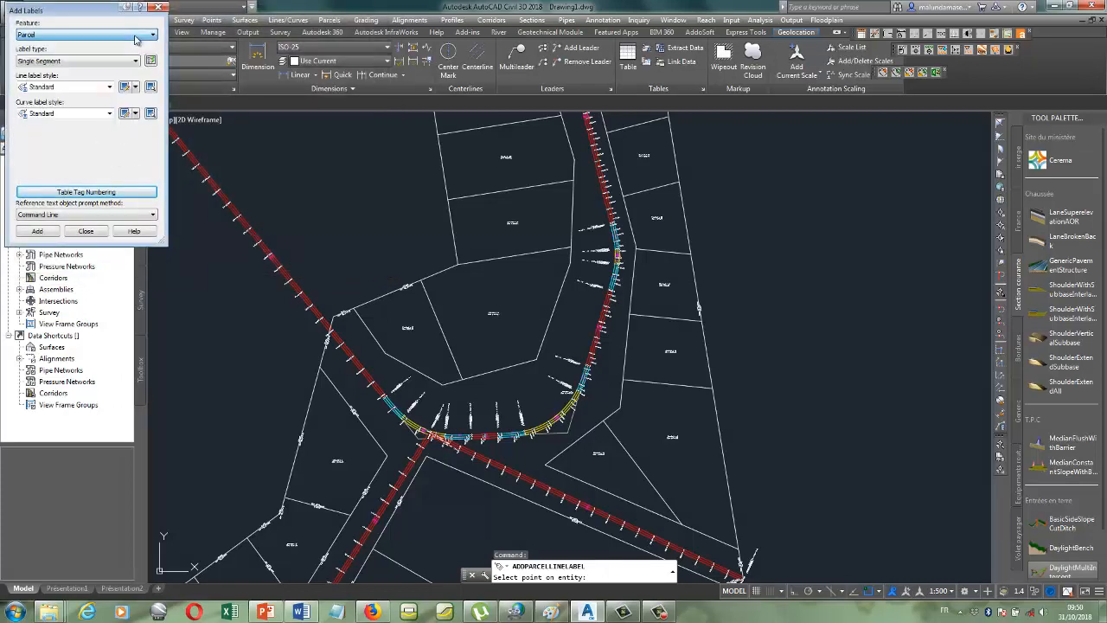
left_click(111, 88)
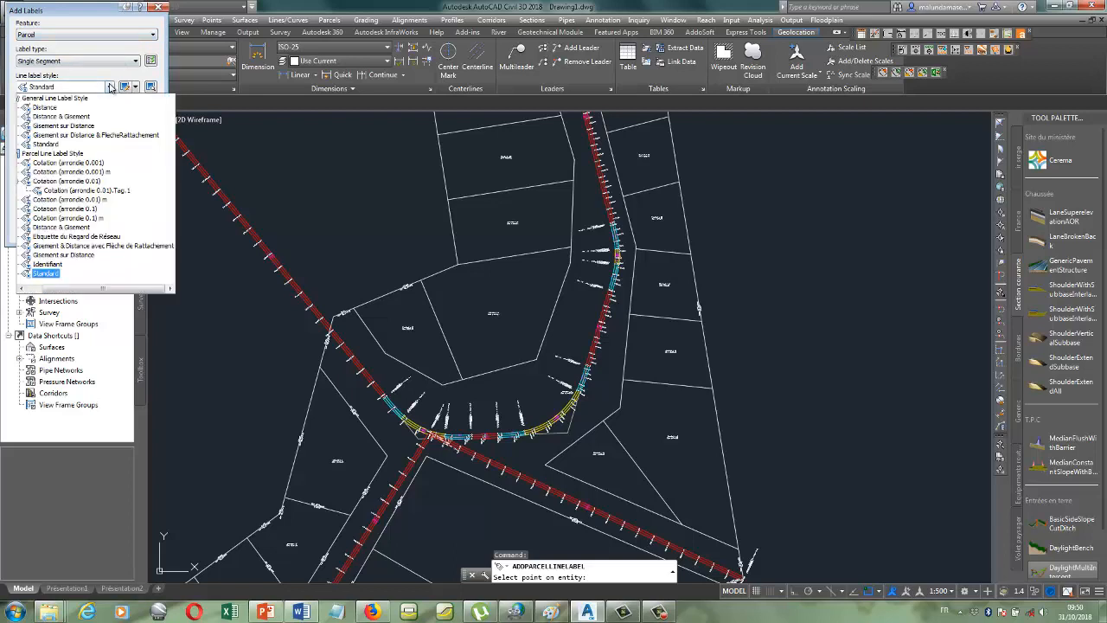
left_click(111, 87)
left_click(159, 7)
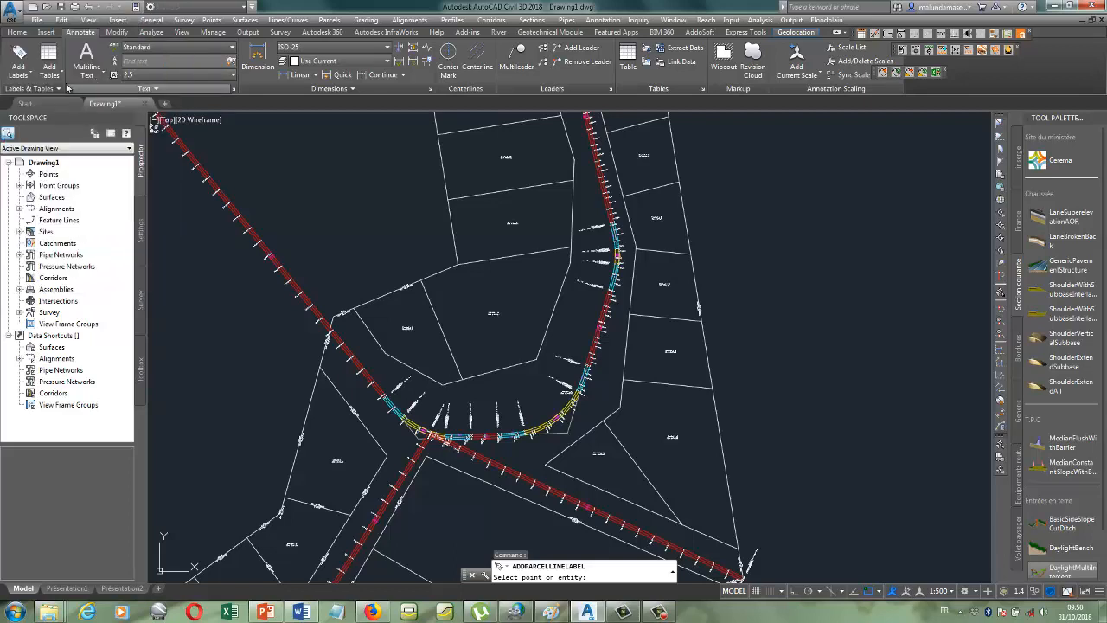
- Start a parcel line table with the Standard table style and apply it to all General line label styles
left_click(30, 77)
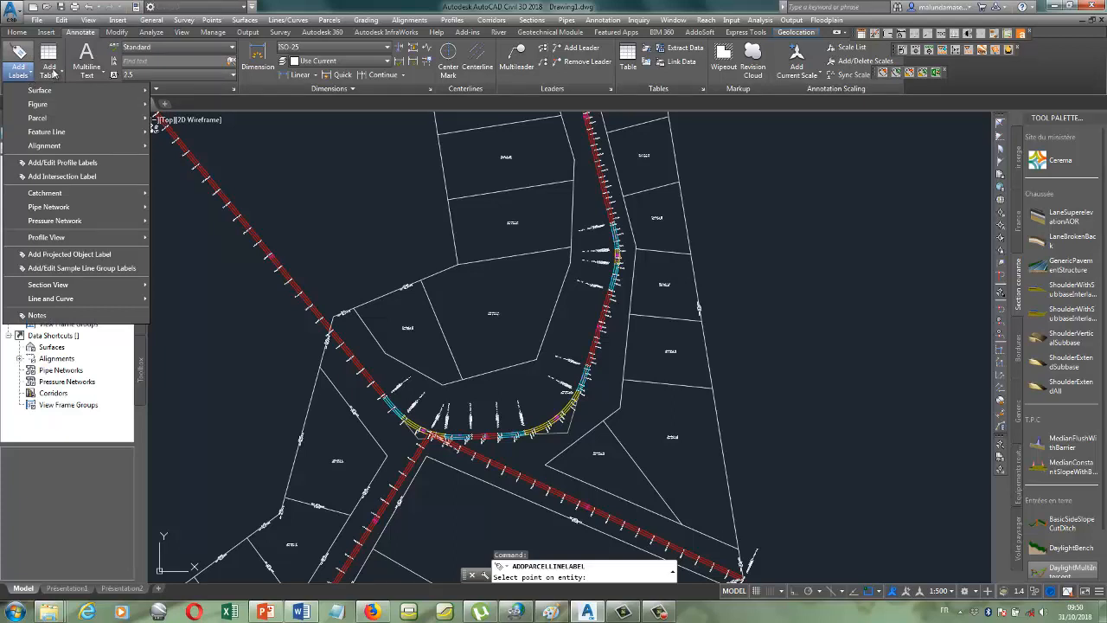
left_click(58, 76)
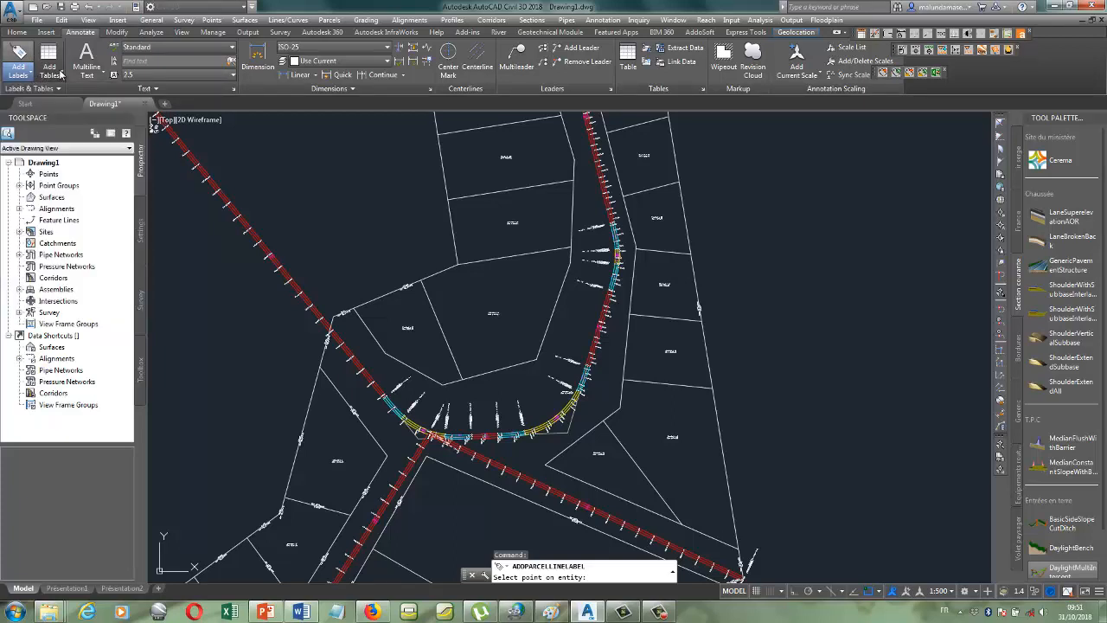
left_click(58, 76)
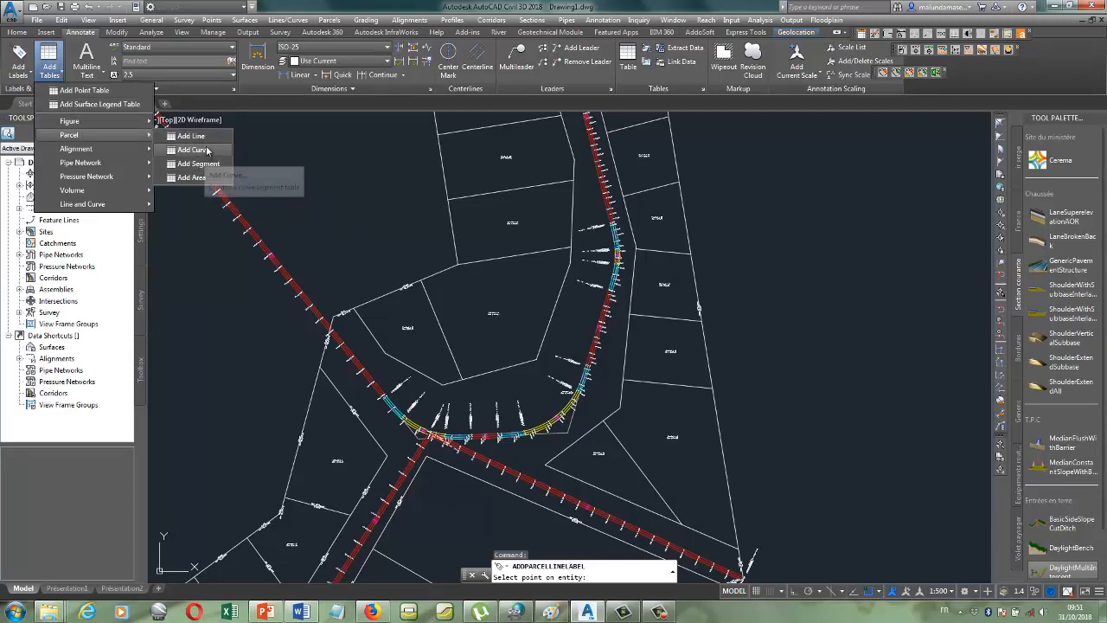
left_click(193, 136)
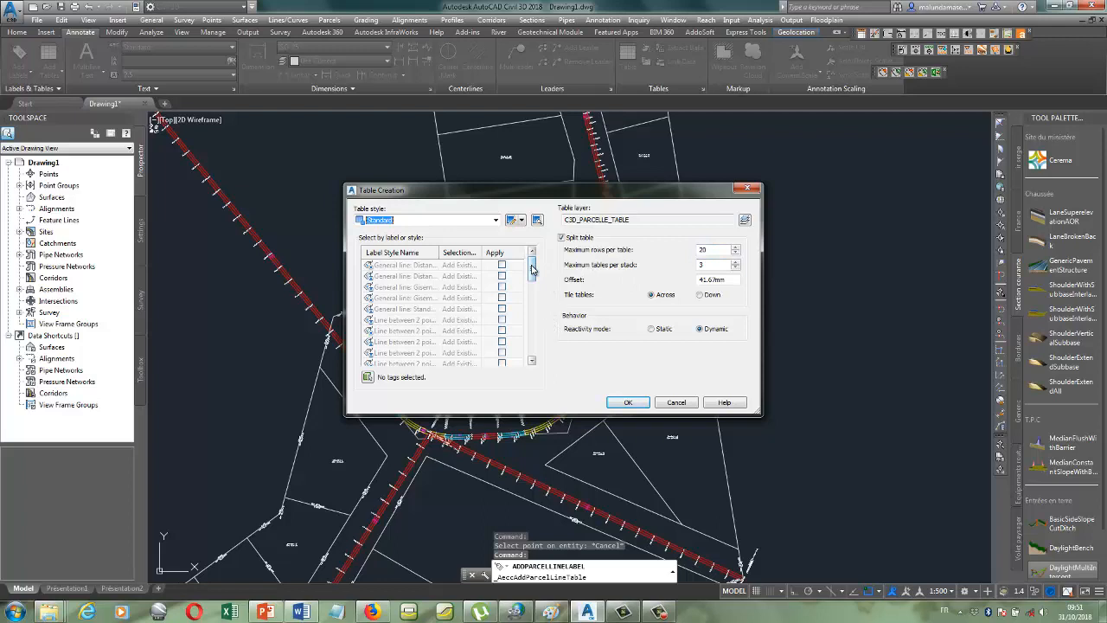
mouse_move(532, 269)
left_mouse_down()
mouse_move(531, 351)
mouse_move(532, 271)
left_mouse_up()
left_click(502, 265)
left_click(503, 276)
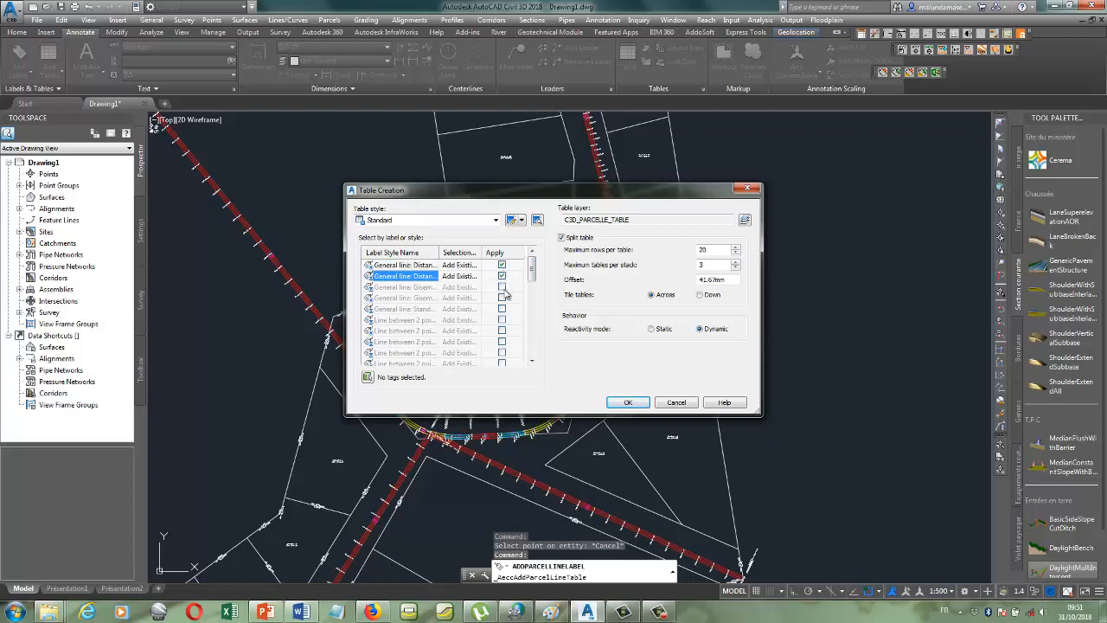
left_click(502, 286)
left_click(503, 297)
left_click(502, 309)
- Include the Line between 2 points label styles in the parcel line table
left_click(502, 320)
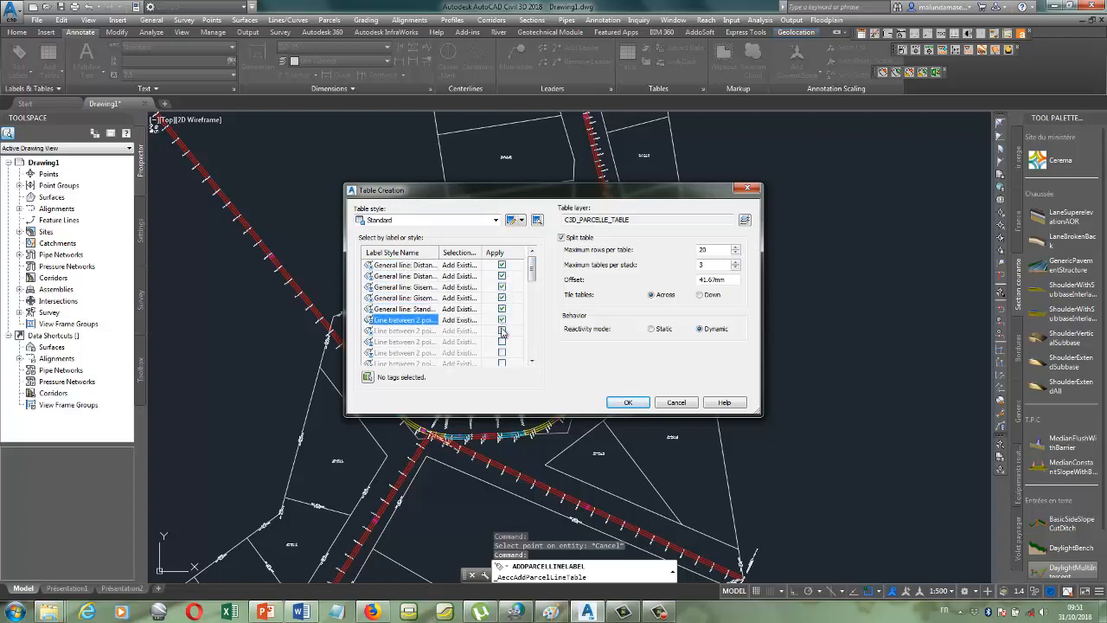
left_click(503, 330)
left_click(502, 342)
left_click(503, 353)
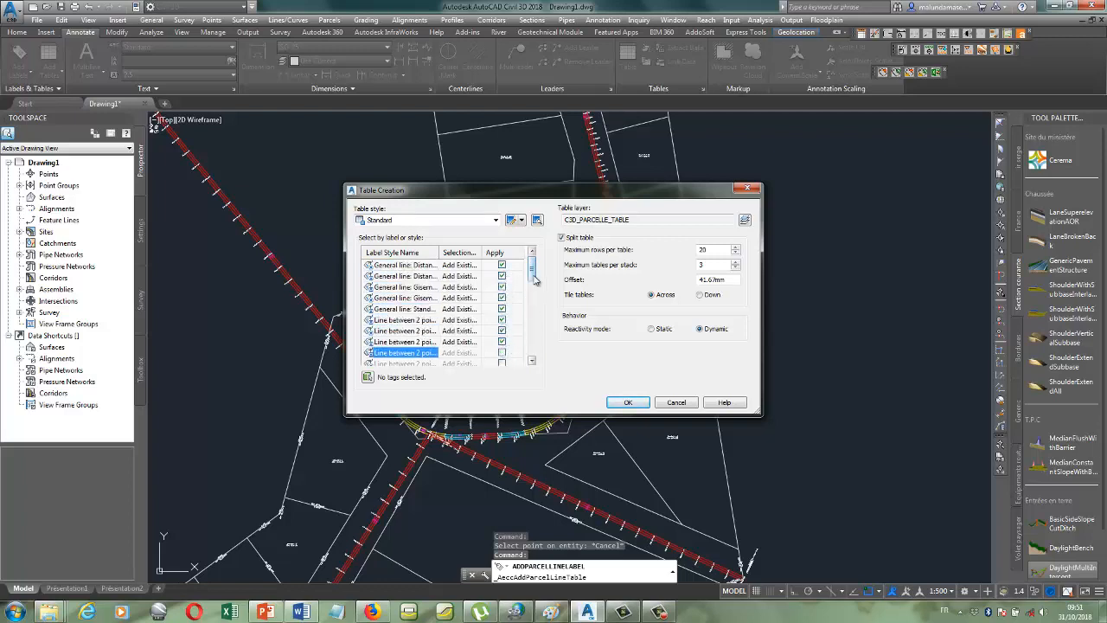
left_click_drag(535, 278, 531, 299)
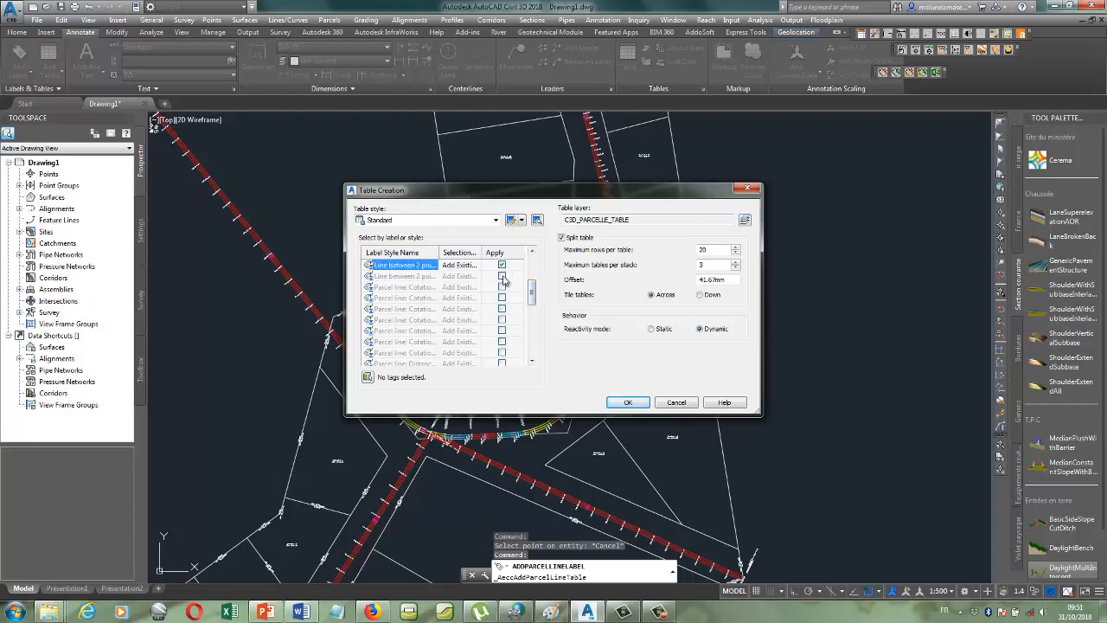
left_click(503, 276)
- Include all the Cotation label styles for parcel lines in the table
left_click(503, 286)
left_click(503, 297)
left_click(502, 309)
left_click(502, 320)
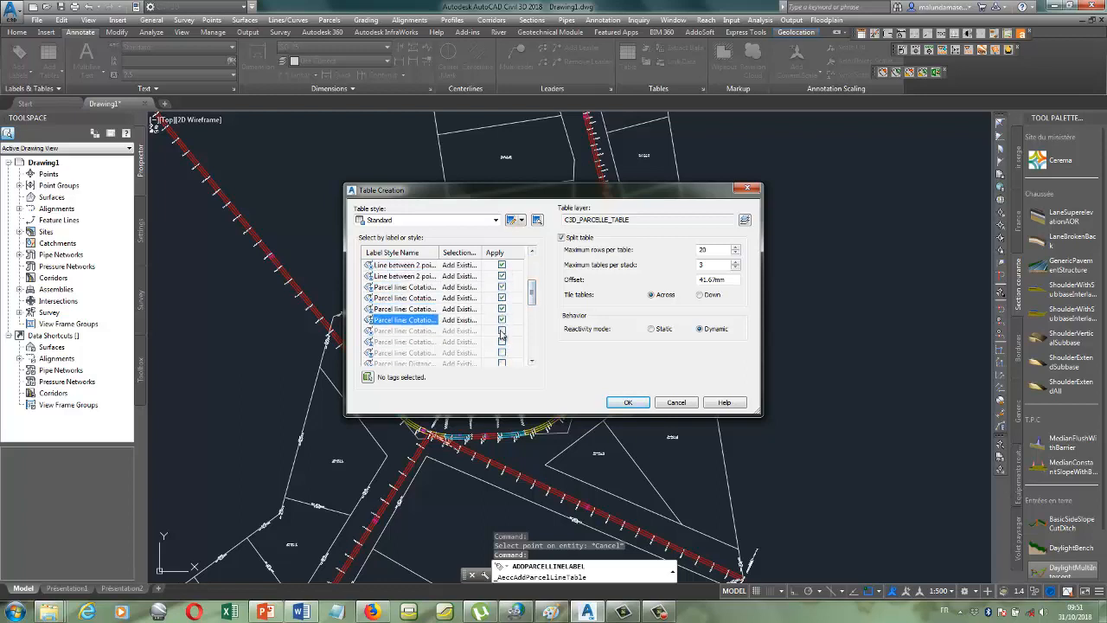
left_click(503, 330)
left_click(503, 341)
left_click(503, 353)
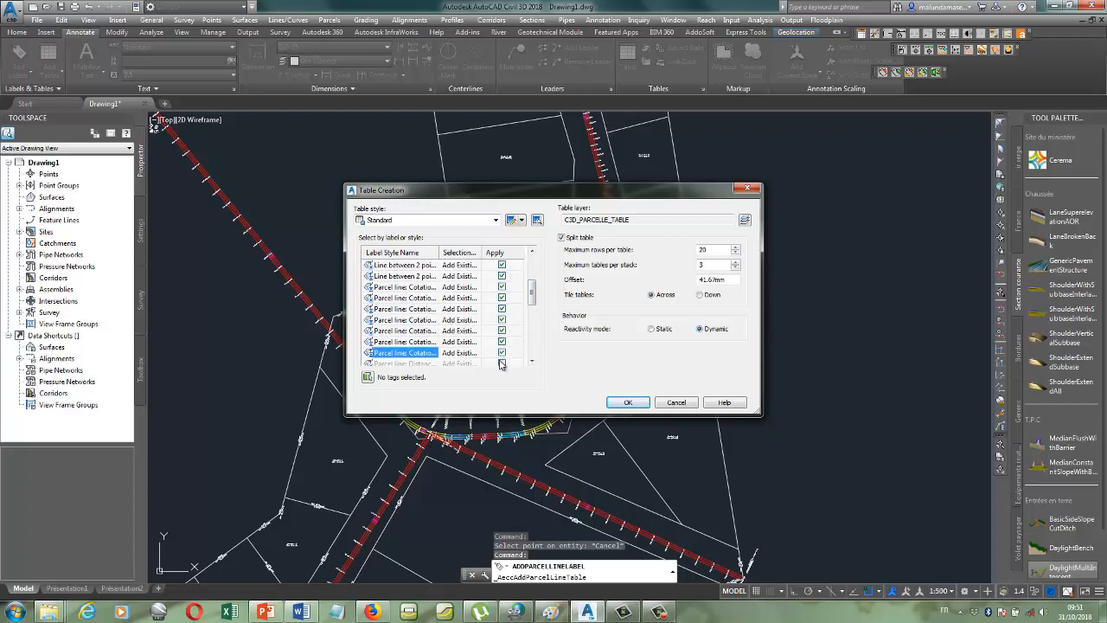
- Include the remaining Parcel line label styles in the table: Distance, Etiquette, Gisement, Identifiant and Standard
left_click(502, 362)
left_click_drag(533, 312, 509, 318)
left_click(503, 310)
left_click(503, 288)
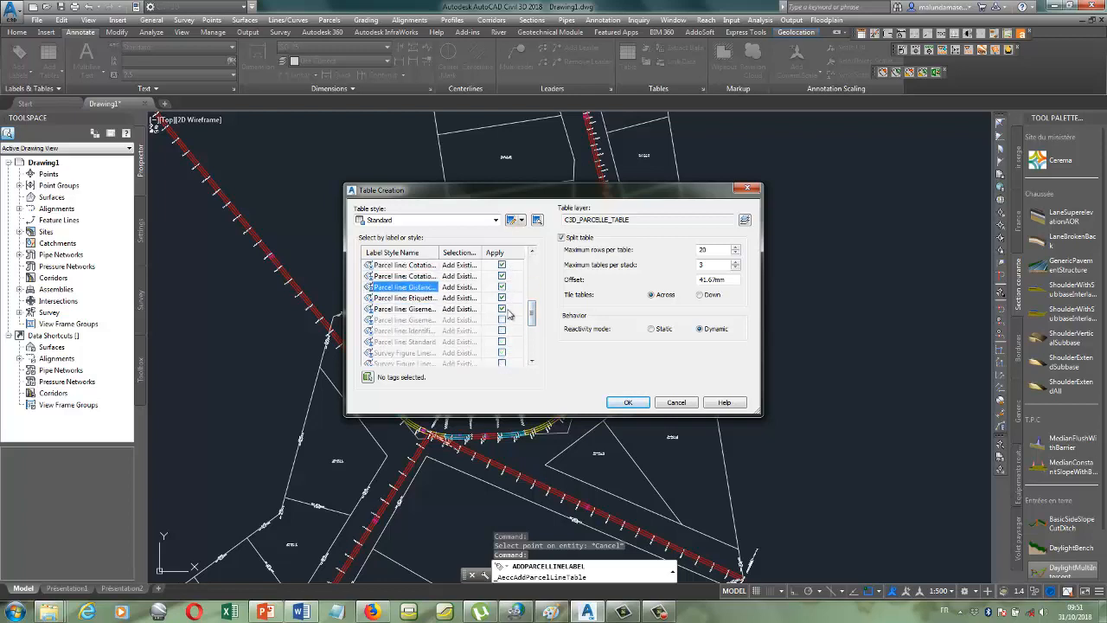
left_click(503, 320)
left_click(503, 330)
left_click(502, 342)
- Include all the Survey Figure Line label styles in the parcel line table
left_click(503, 353)
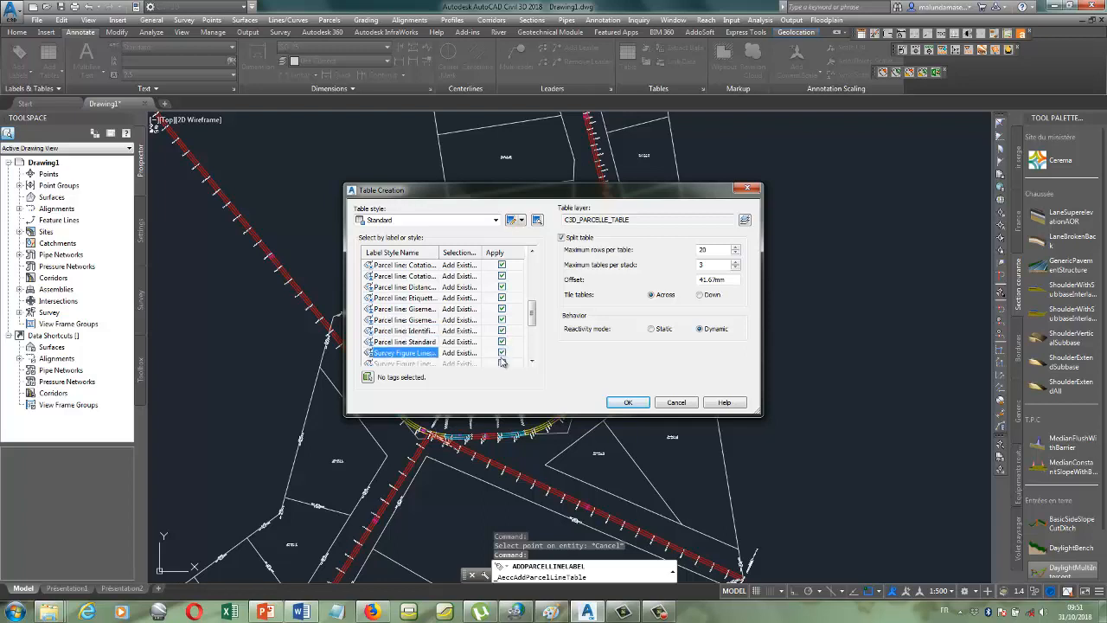
left_click_drag(533, 319, 533, 330)
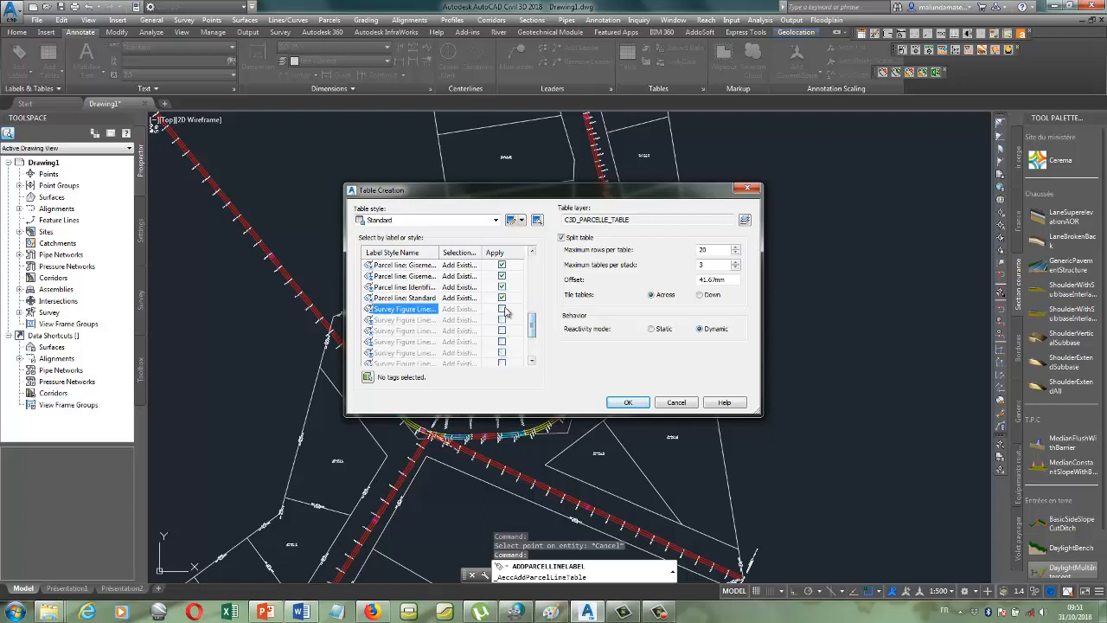
left_click(503, 320)
left_click(502, 330)
left_click(503, 342)
left_click(502, 353)
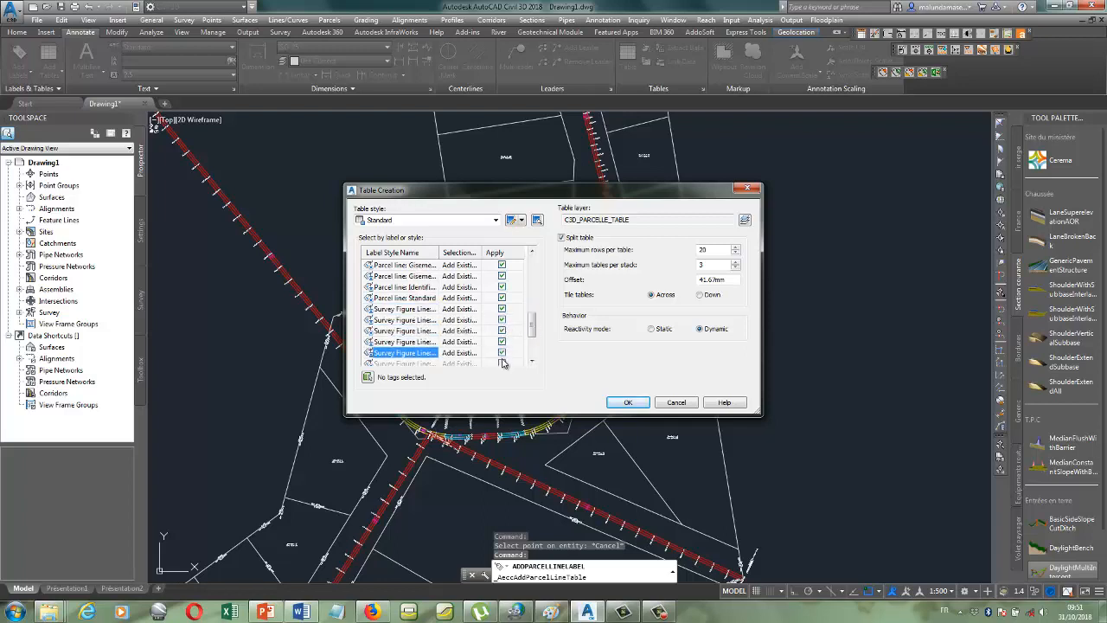
left_click(503, 364)
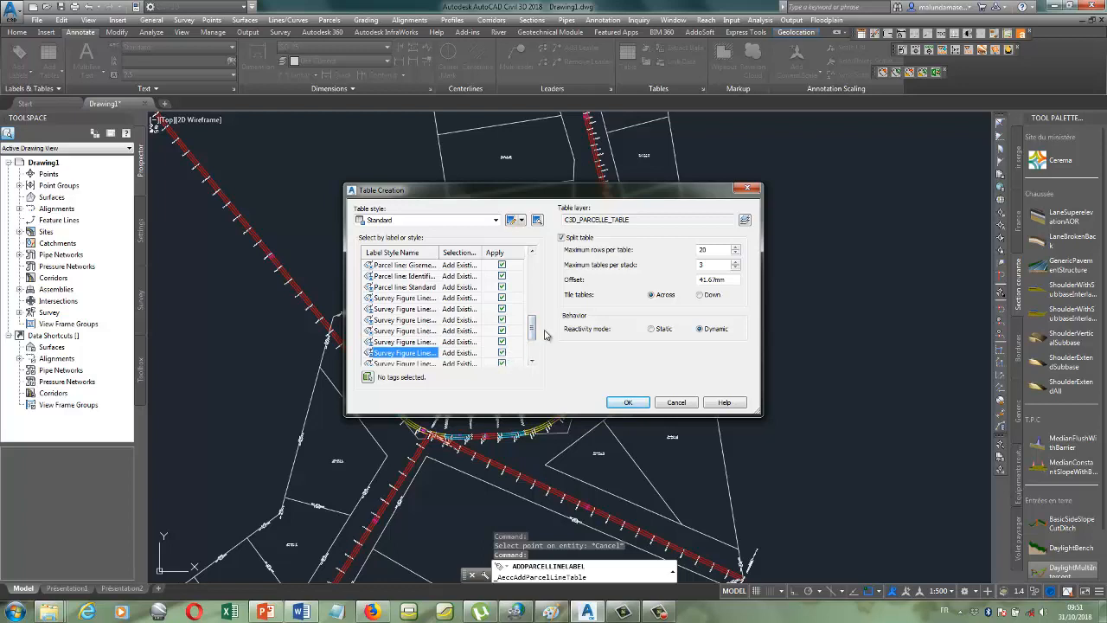
left_click_drag(533, 329, 532, 347)
left_click(503, 331)
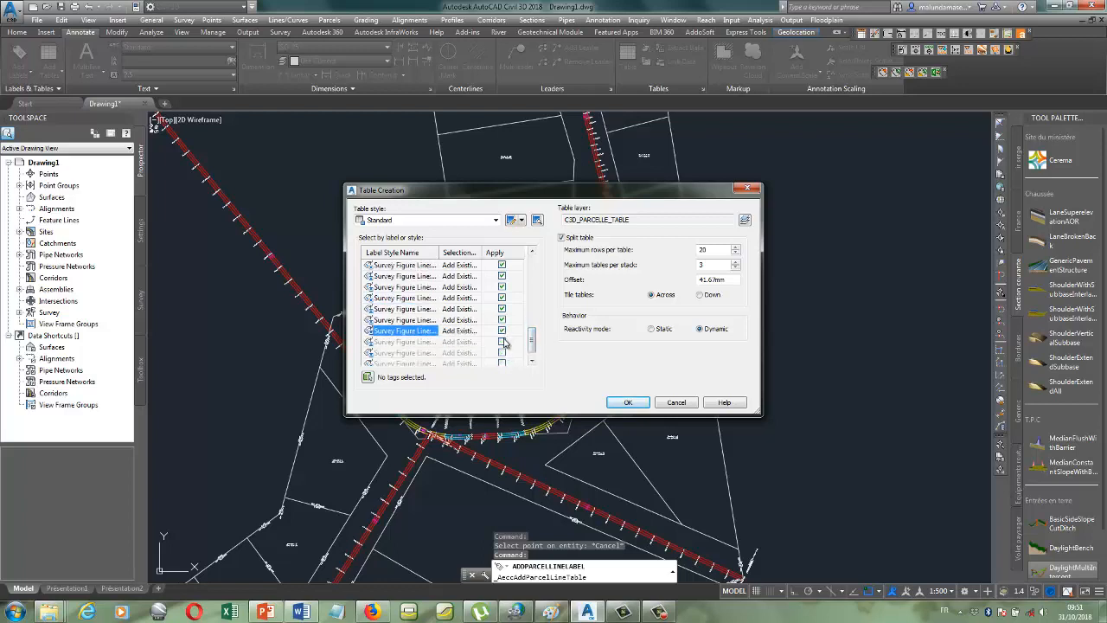
left_click(503, 341)
left_click(503, 353)
left_click(503, 363)
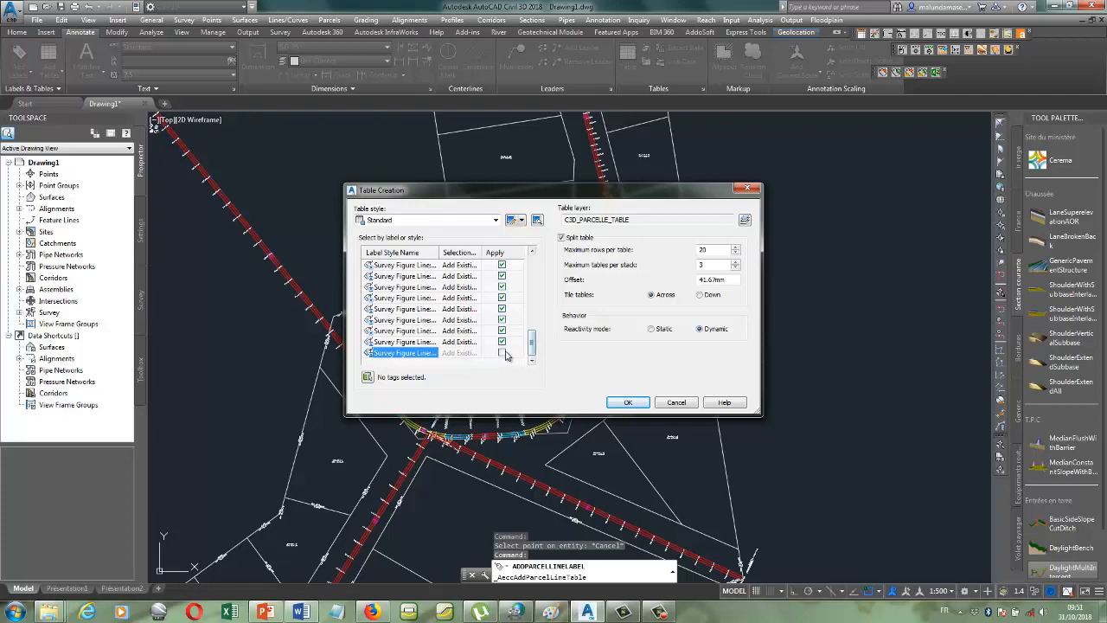
- Accept the table settings and place the parcel line tables in the empty area east of the parcels
left_click(628, 402)
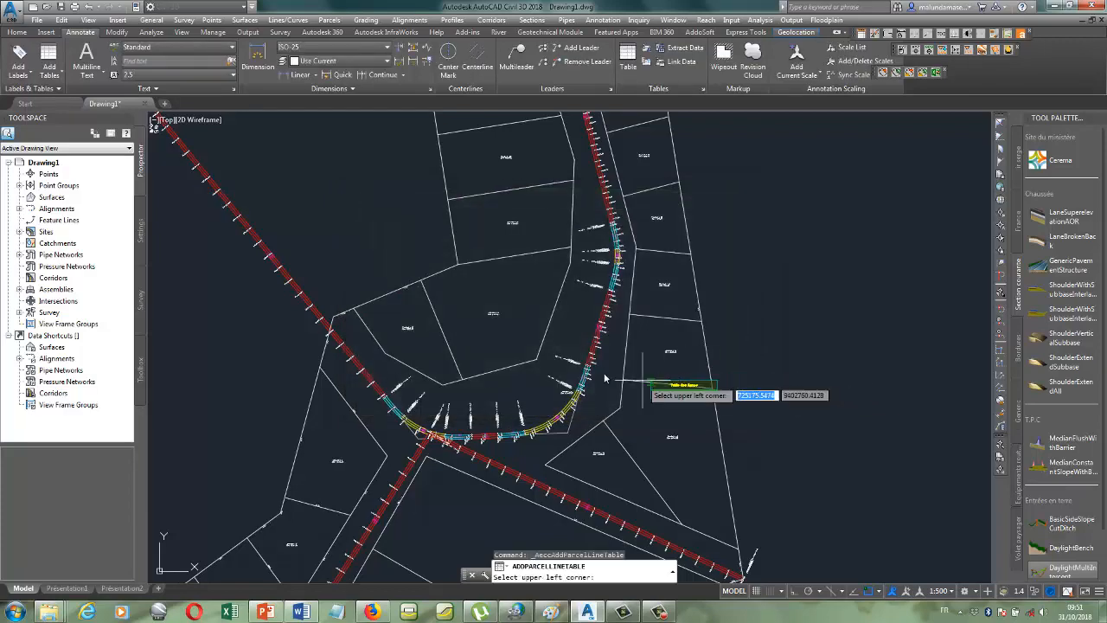
scroll(695, 360, "down", 4)
left_click(721, 322)
scroll(778, 337, "up", 5)
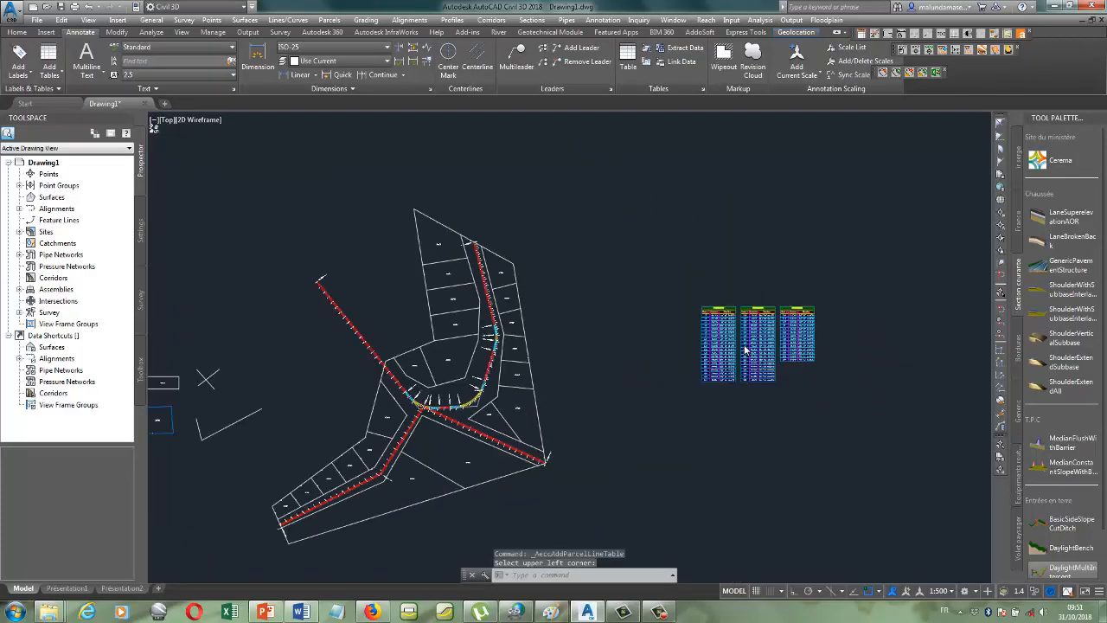
- Examine the numbers, lengths and directions in the line tables and compare them with the segment tag on the eastern parcel boundary
scroll(680, 272, "up", 4)
scroll(648, 259, "down", 4)
scroll(593, 257, "up", 4)
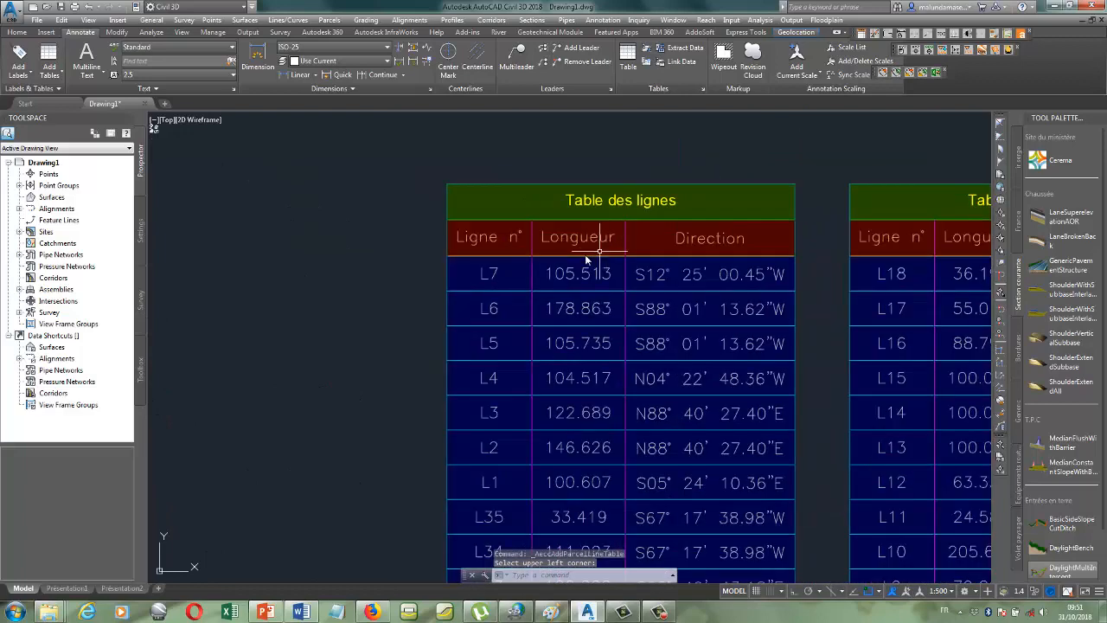
scroll(545, 254, "down", 2)
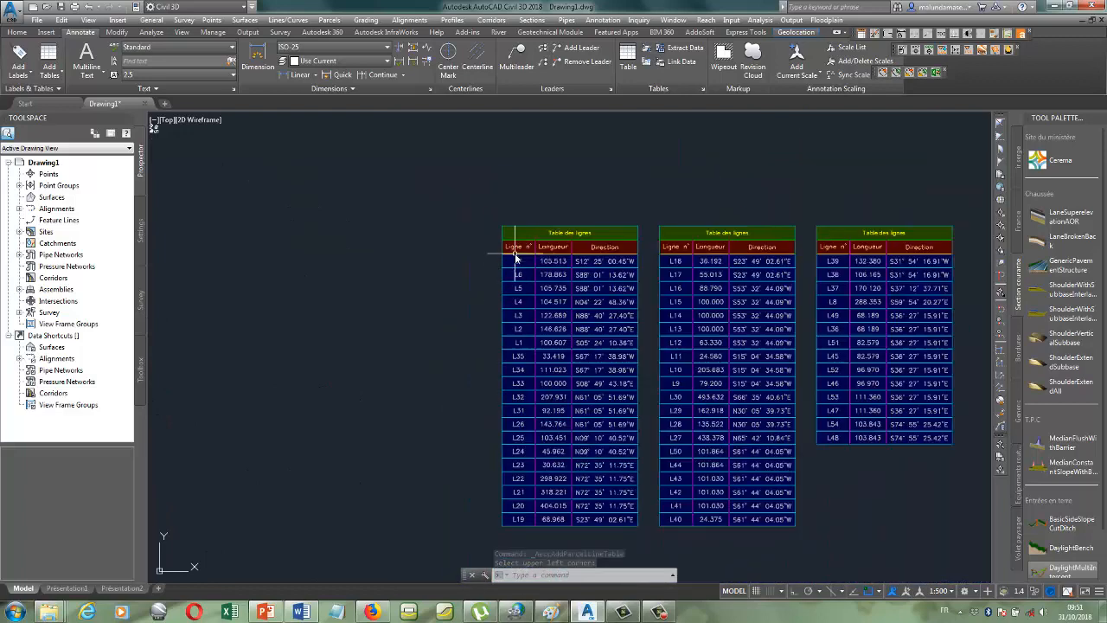
scroll(519, 273, "down", 2)
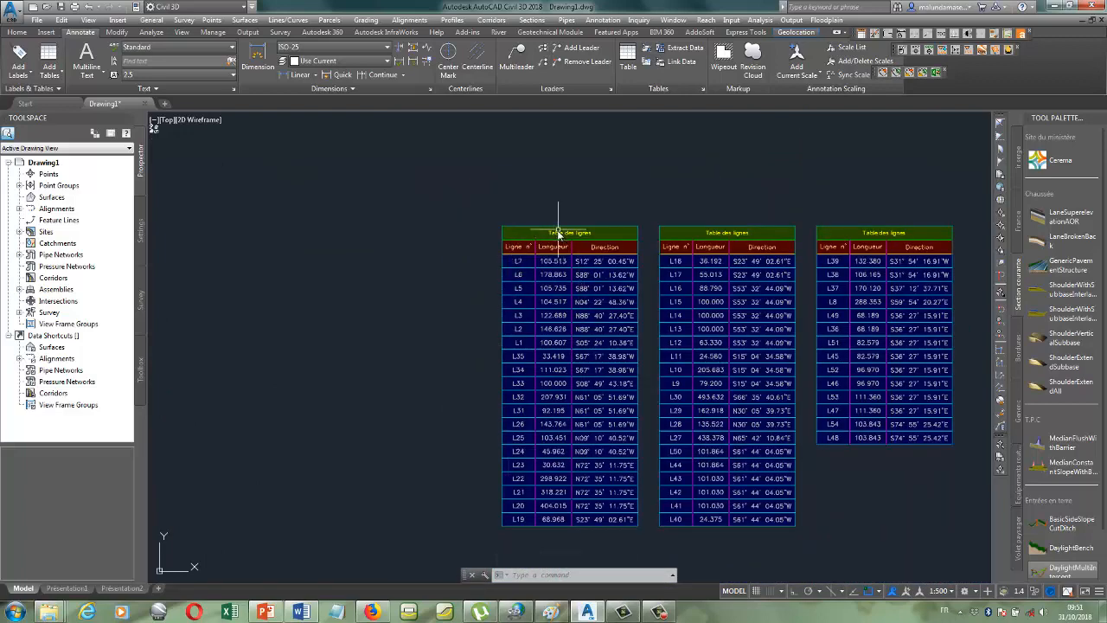
scroll(559, 233, "up", 2)
scroll(625, 296, "down", 2)
scroll(682, 295, "up", 2)
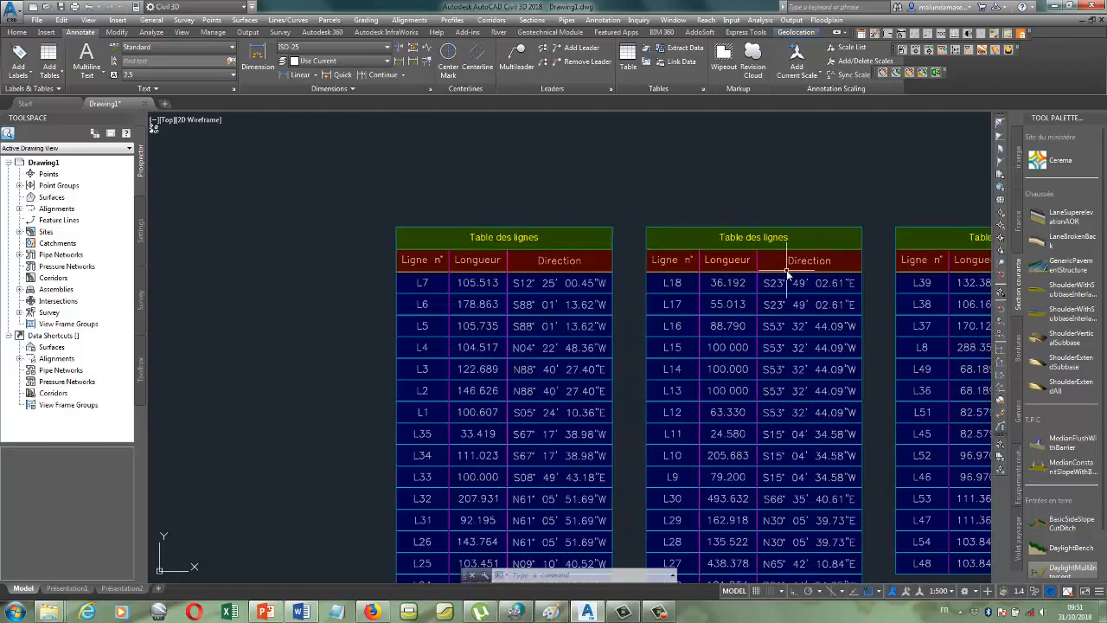
scroll(787, 274, "up", 2)
scroll(681, 223, "down", 4)
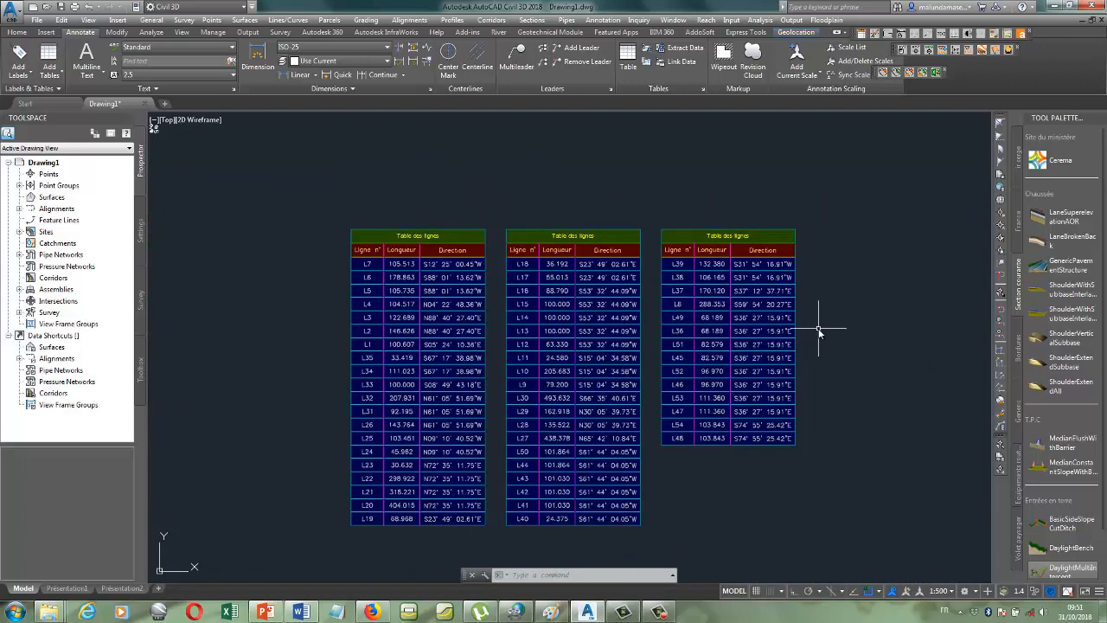
scroll(819, 332, "down", 4)
scroll(378, 355, "up", 2)
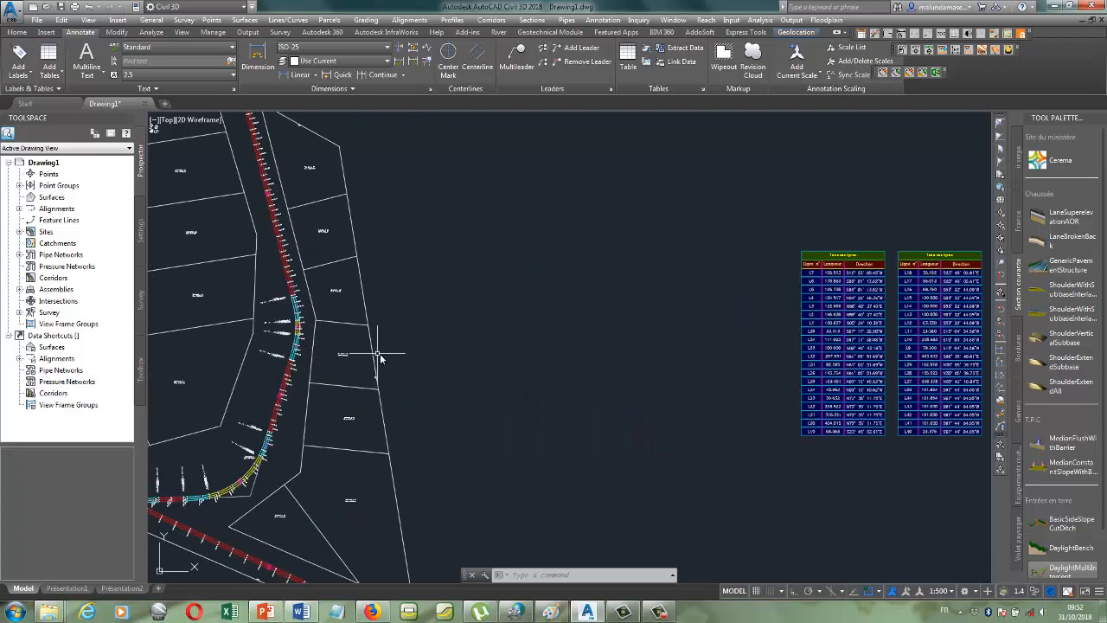
scroll(385, 356, "up", 4)
scroll(586, 358, "down", 4)
scroll(457, 346, "up", 5)
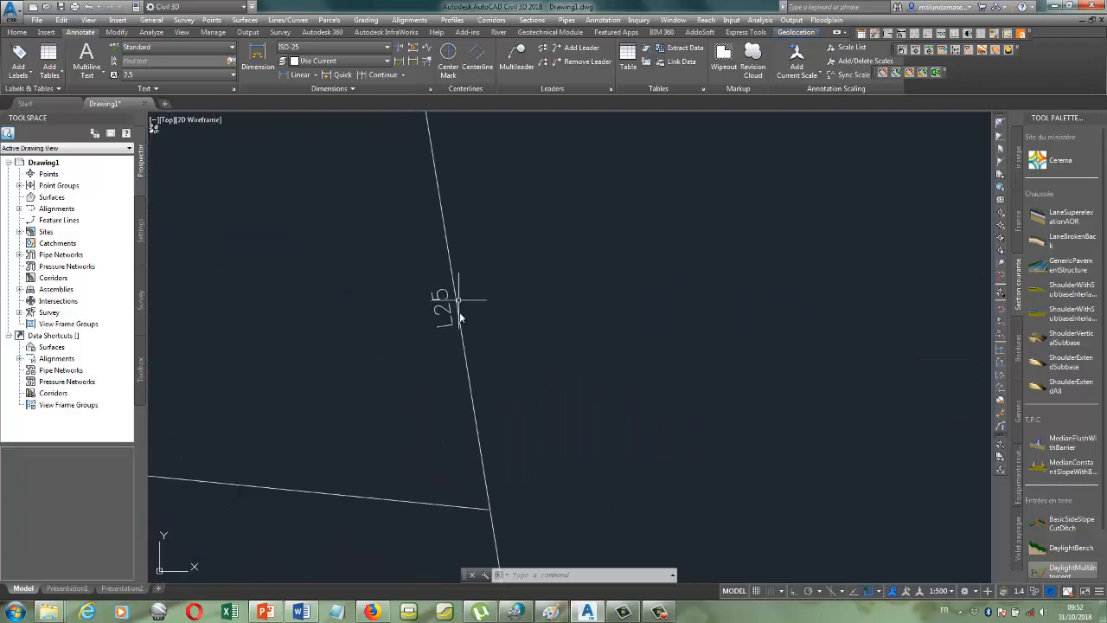
scroll(505, 337, "down", 7)
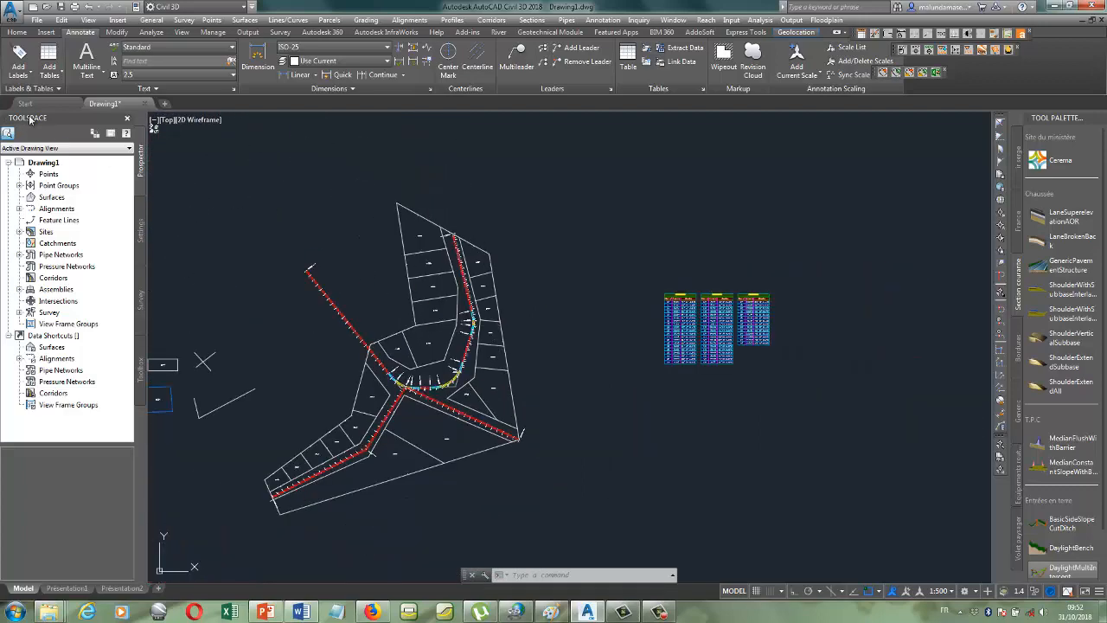
- Start a parcel area table and include the Name label style and the four Nom & Surface label styles
left_click(49, 59)
mouse_move(92, 139)
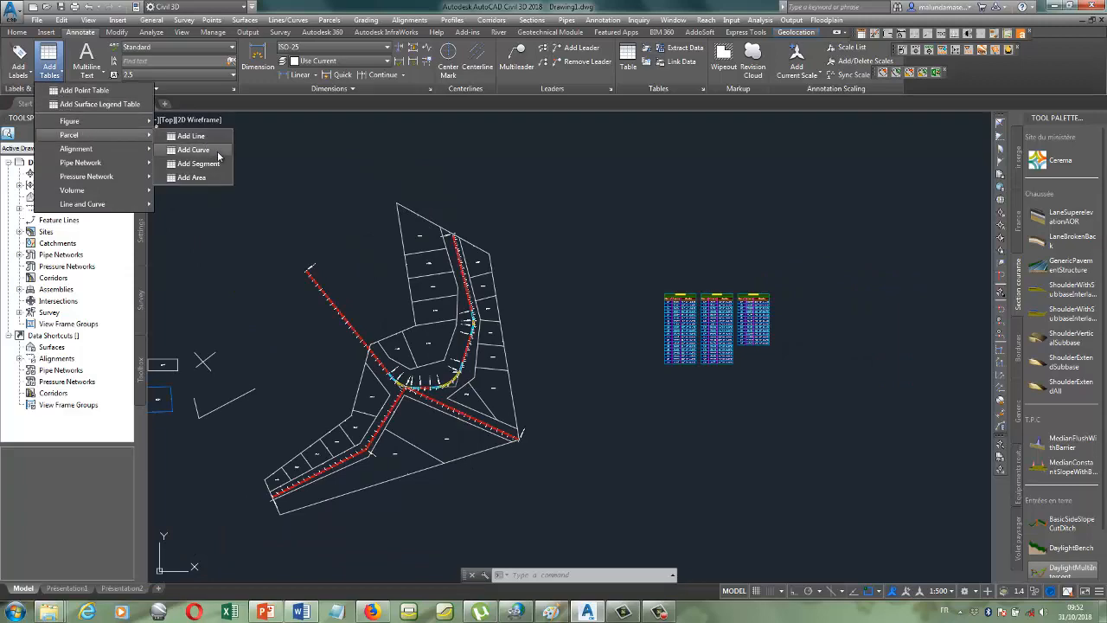
left_click(208, 178)
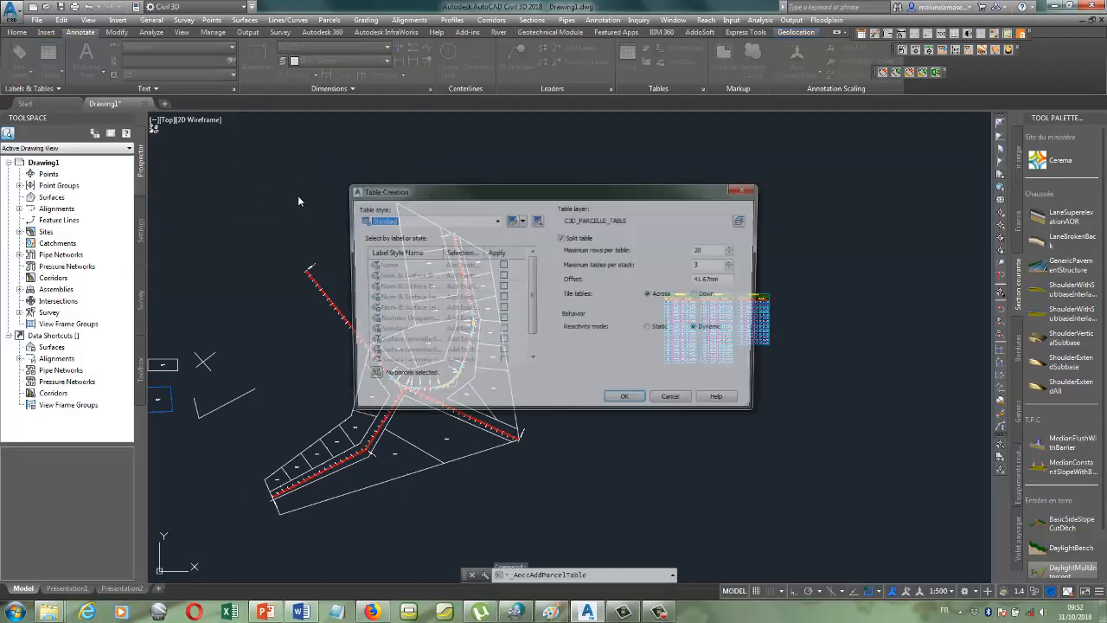
left_click(501, 264)
left_click(502, 276)
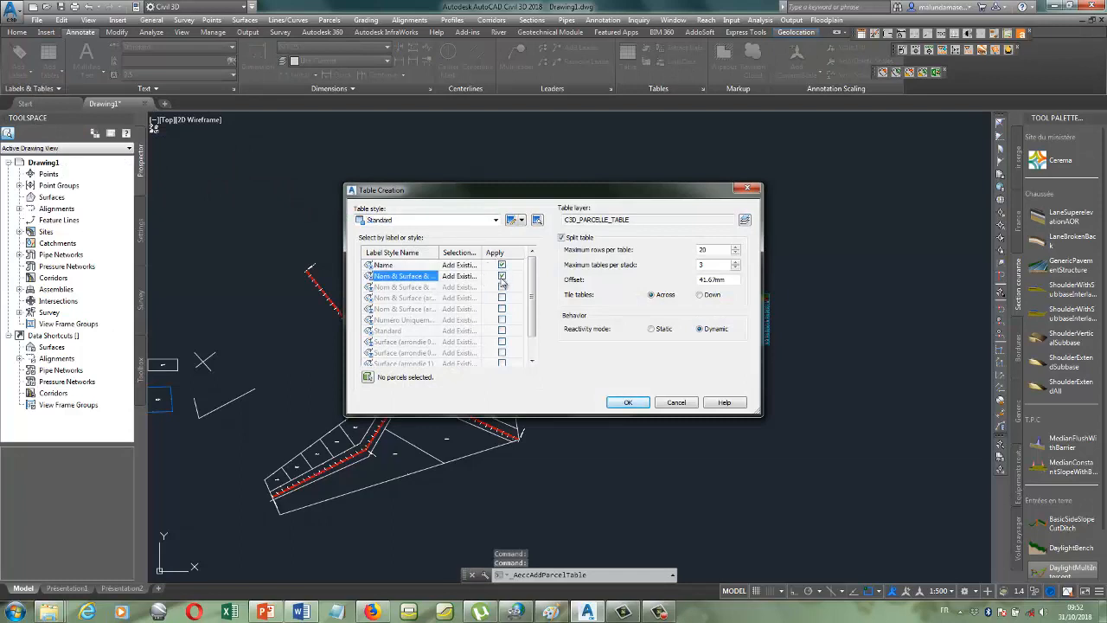
left_click(501, 286)
left_click(502, 297)
left_click(502, 309)
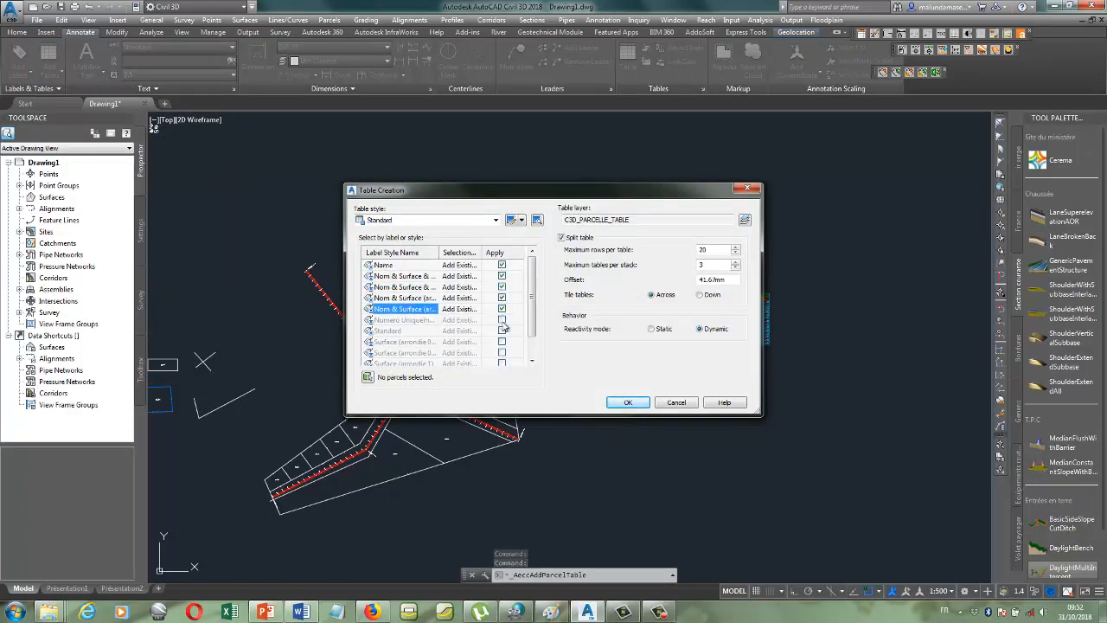
- Include the Numéro Uniquement, Standard and all Surface label styles in the parcel area table
left_click(502, 320)
left_click(501, 331)
left_click(501, 342)
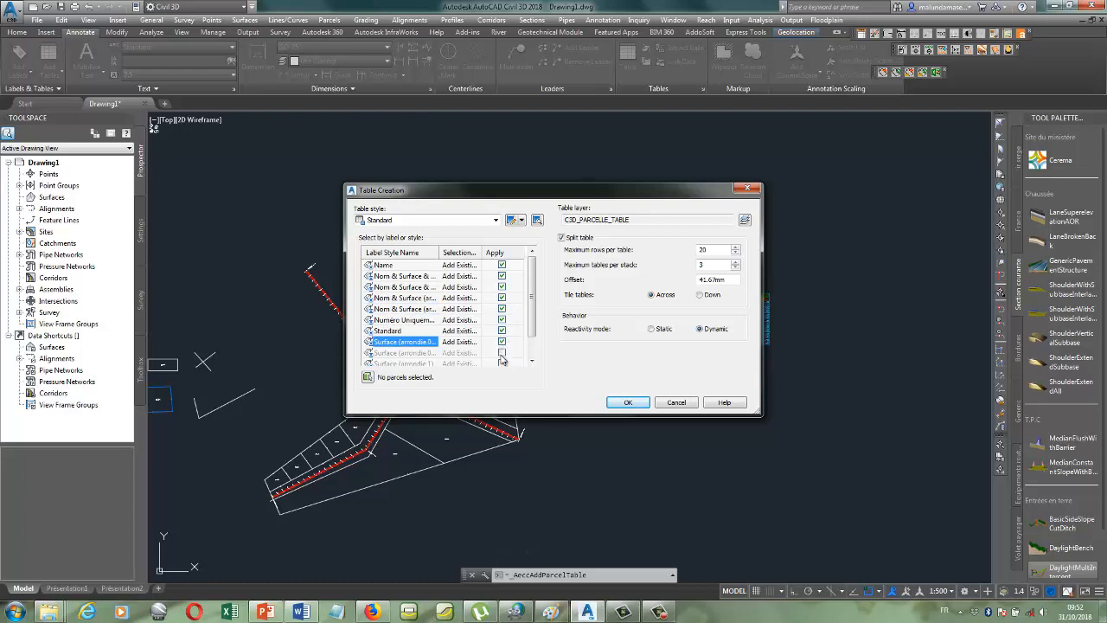
left_click(502, 353)
left_click(504, 363)
scroll(543, 344, "down", 1)
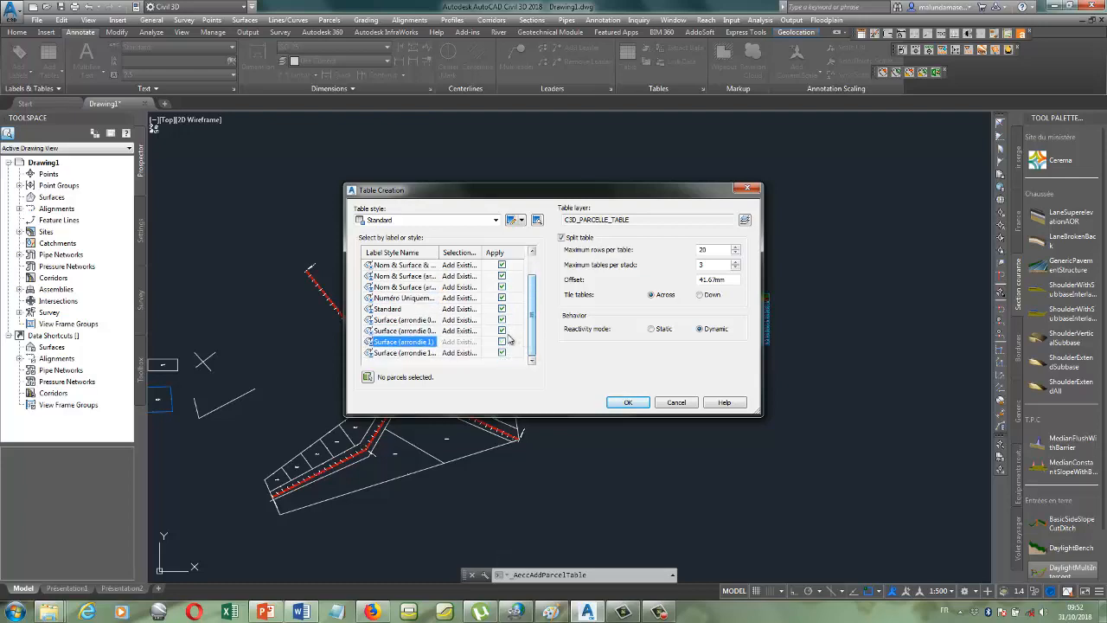
- Accept the table settings and place the parcel area tables in the empty space below the parcel line tables
left_click(629, 403)
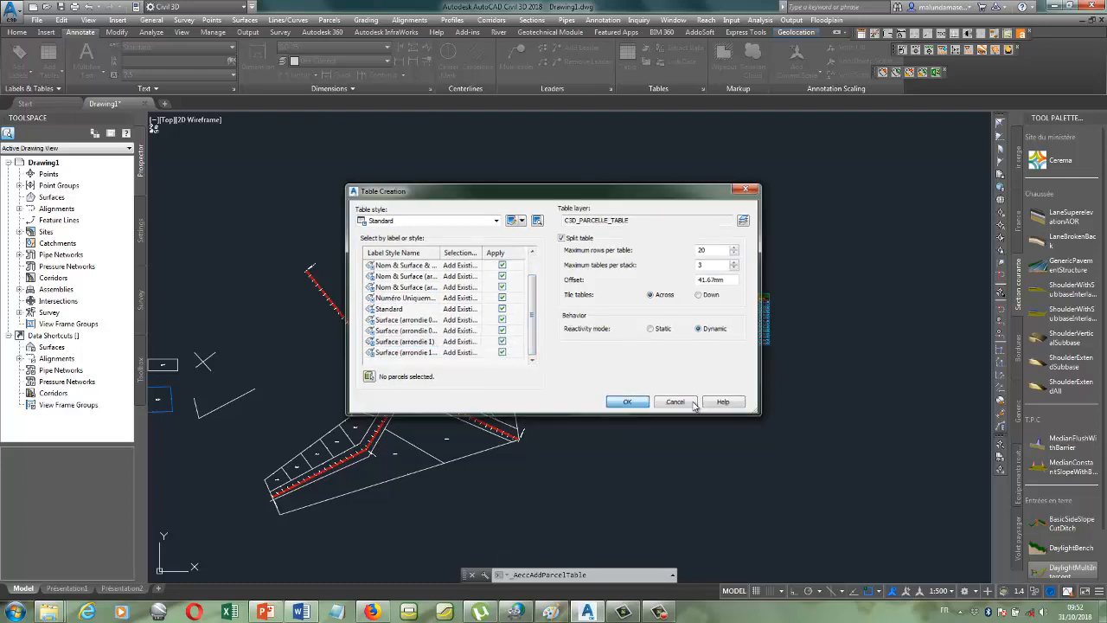
left_click(746, 433)
scroll(800, 451, "up", 8)
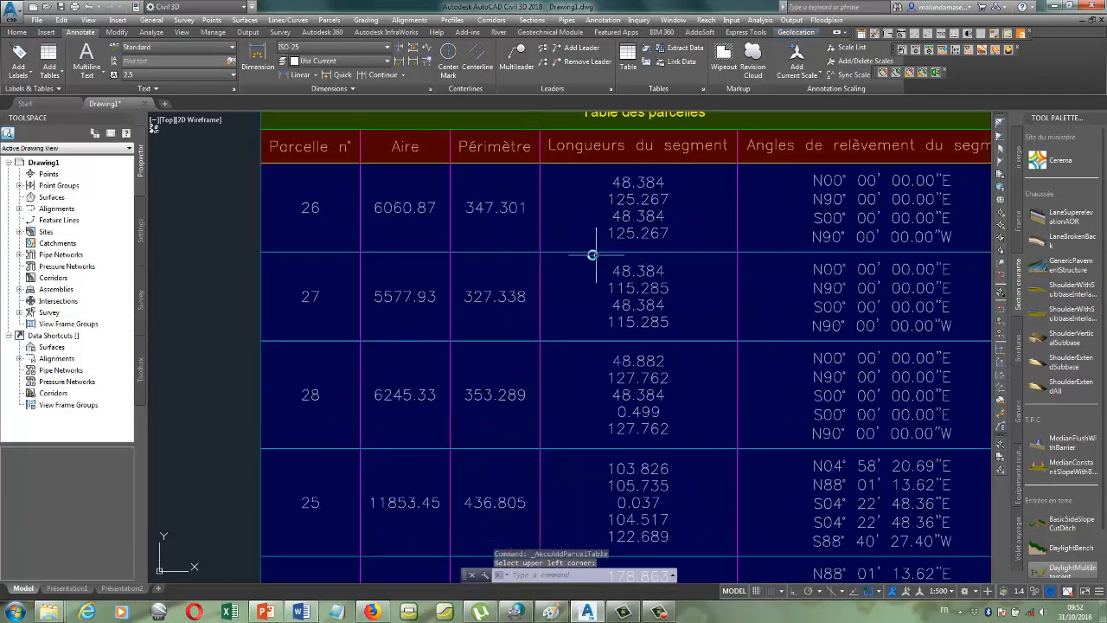
- Examine the parcel number, area, perimeter, segment length and bearing columns of the new parcel area tables
scroll(593, 251, "down", 2)
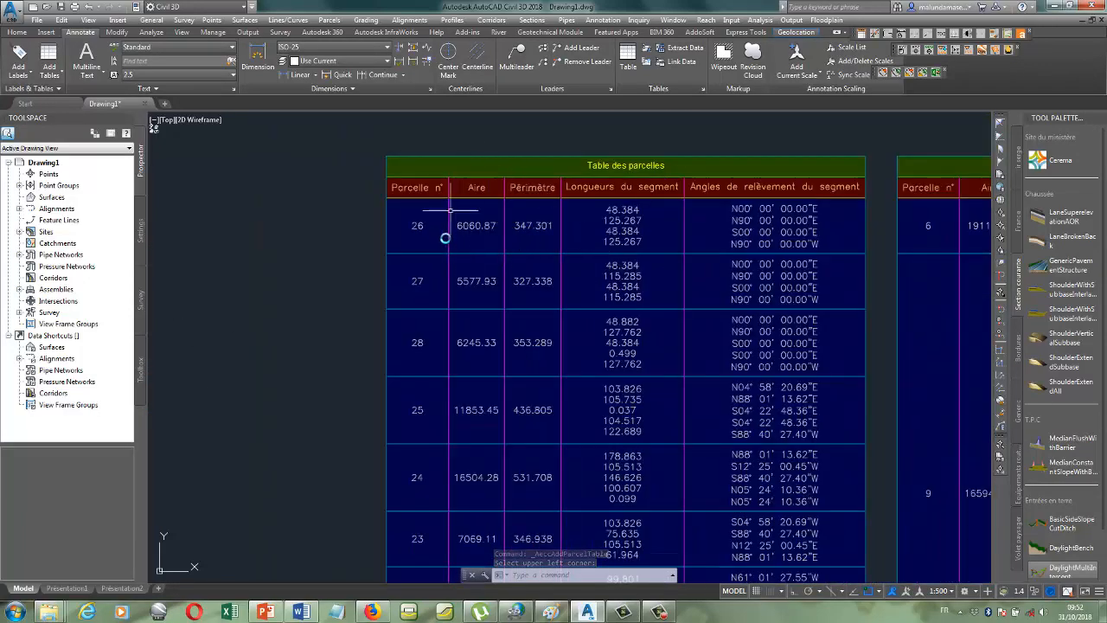
scroll(564, 248, "down", 2)
scroll(654, 248, "up", 2)
scroll(568, 236, "down", 1)
left_click(568, 236)
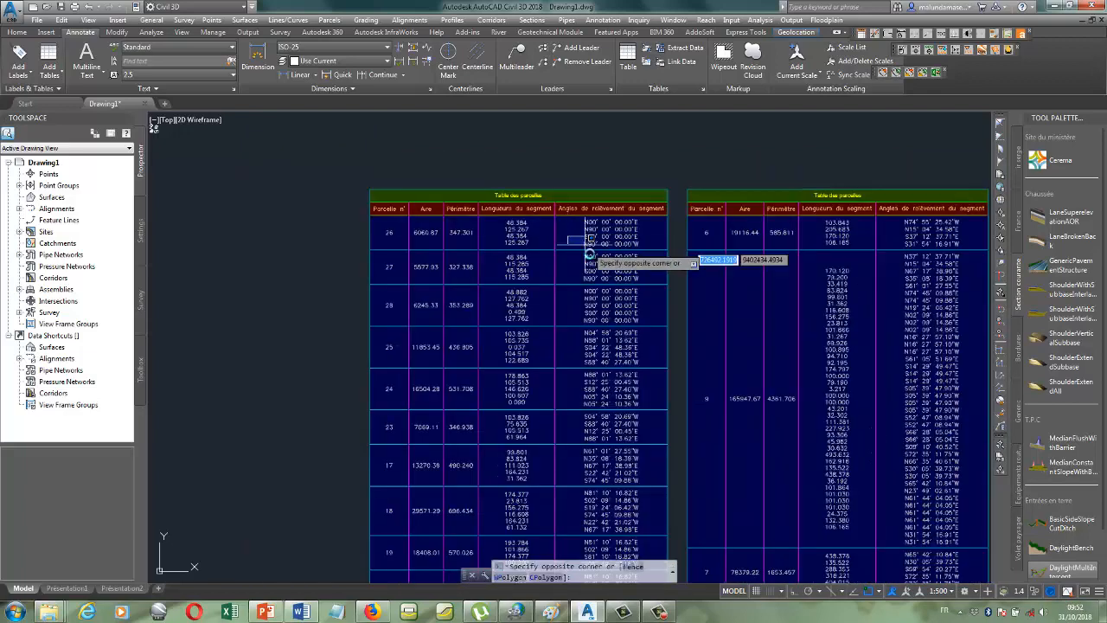
left_click(568, 262)
left_click(497, 194)
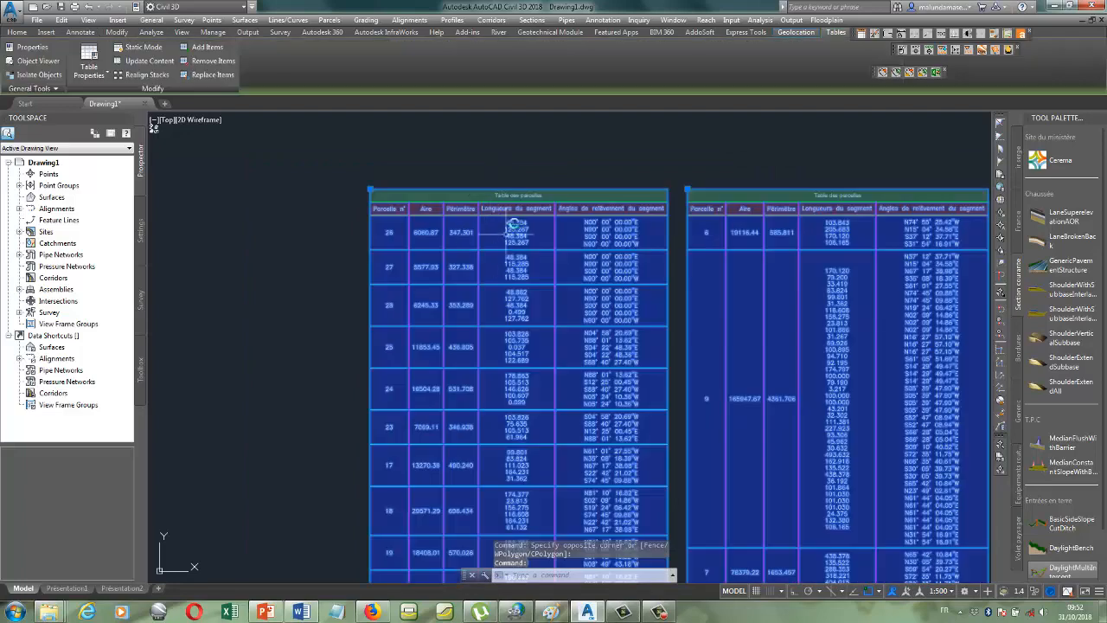
scroll(505, 216, "down", 2)
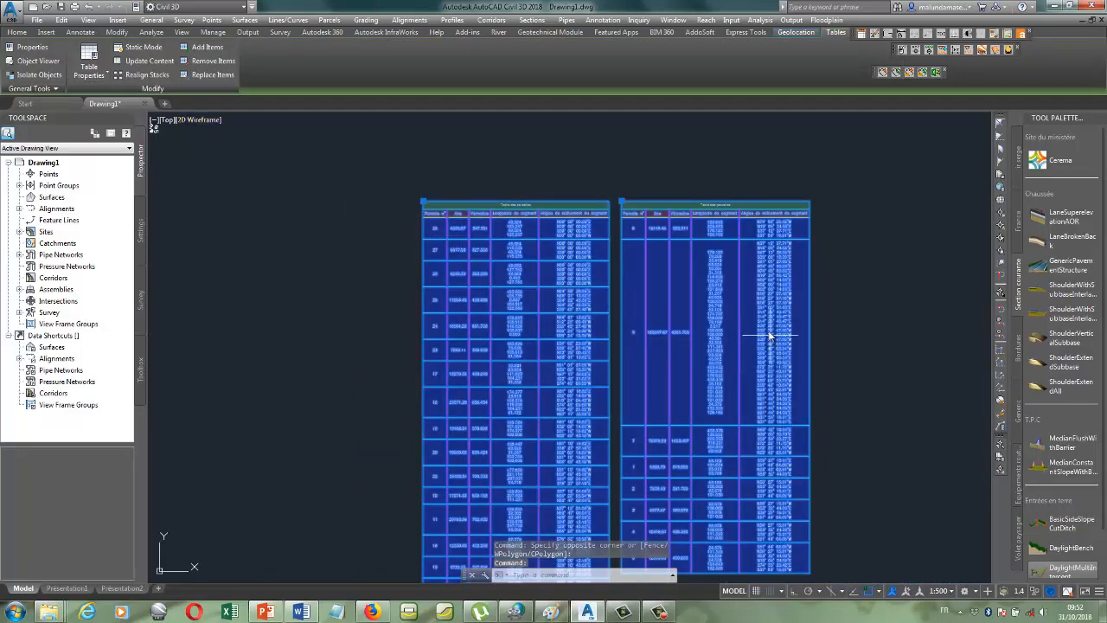
key("Escape")
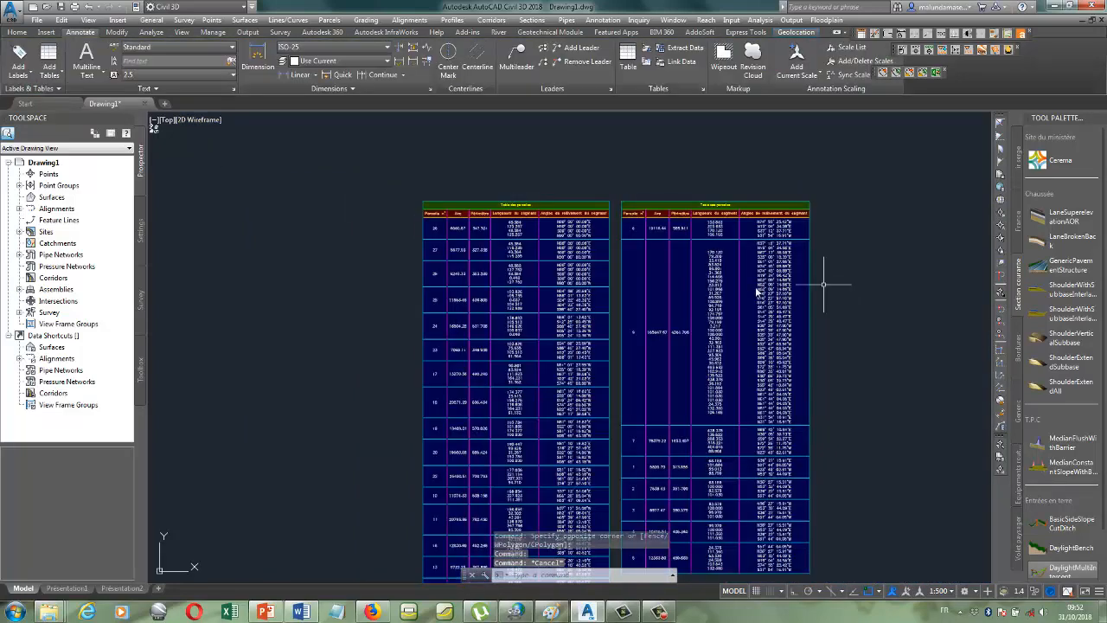
scroll(639, 266, "down", 2)
scroll(638, 264, "up", 2)
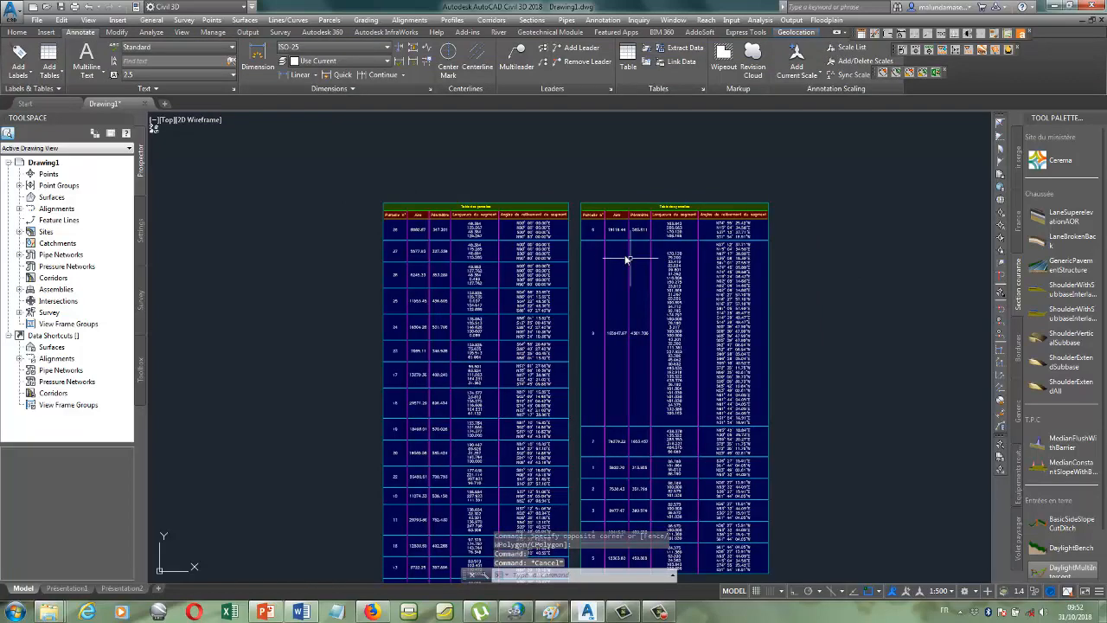
- Check which editing and selection options are available for the parcel area tables, then leave them unselected
left_click(625, 235)
left_click(518, 273)
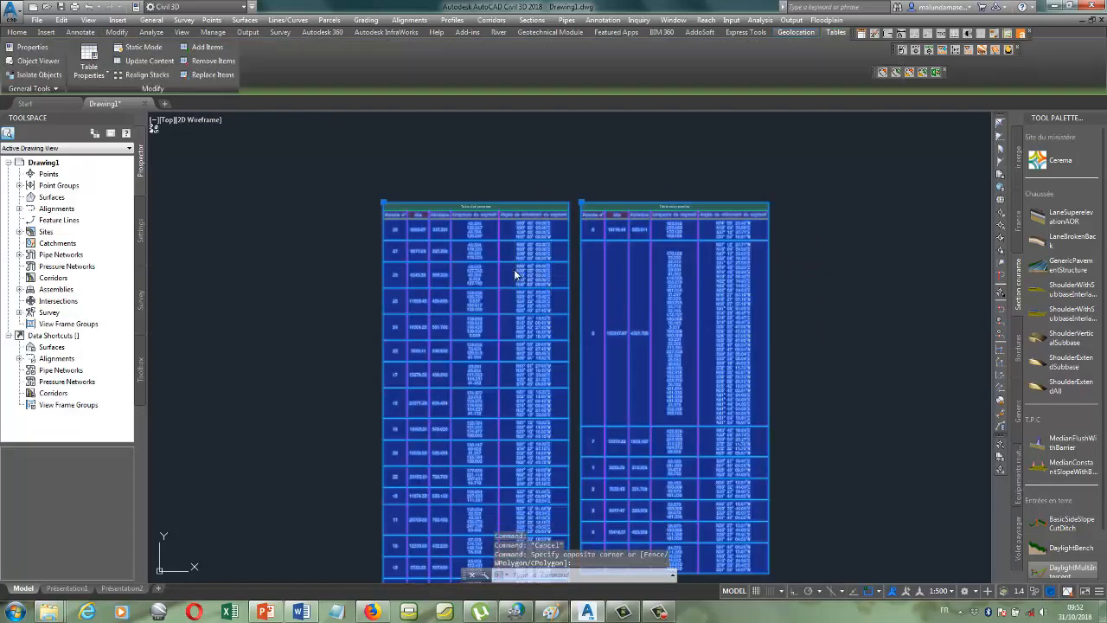
right_click(515, 275)
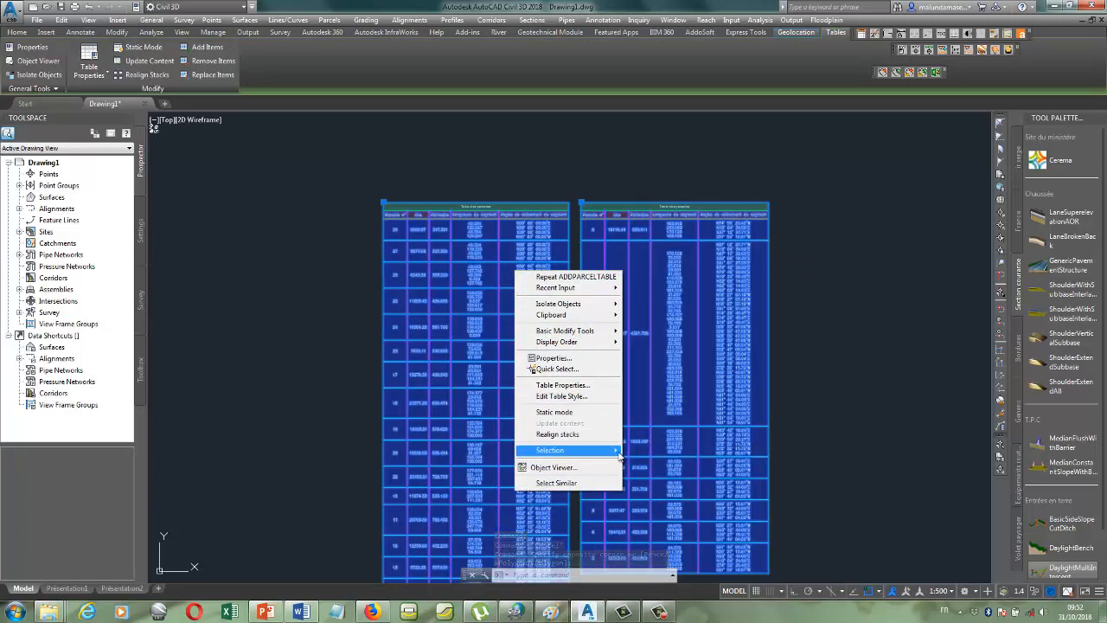
mouse_move(619, 457)
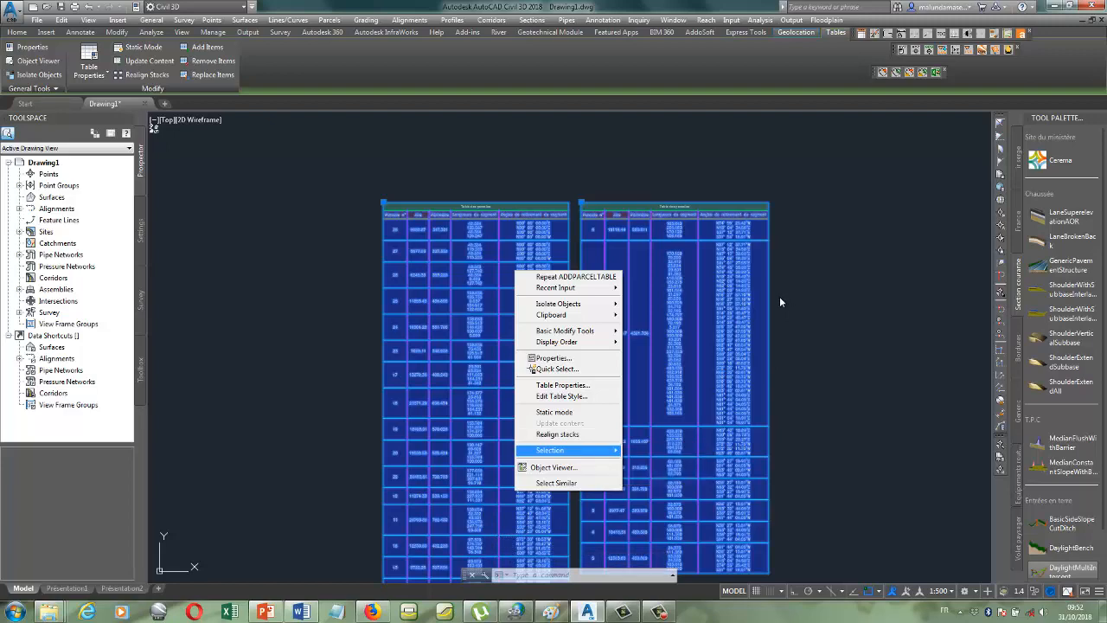
key("Escape")
scroll(529, 270, "down", 3)
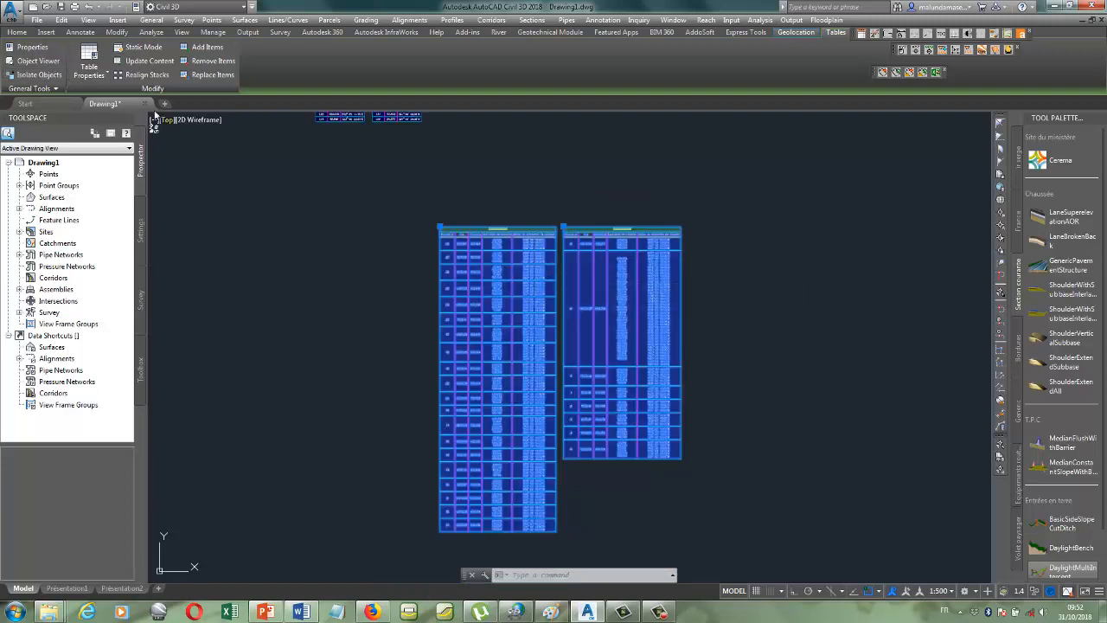
left_click(444, 210)
key("Escape")
- Read through the rows of both parcel area tables, checking each parcel's area, perimeter, segment lengths and bearings
scroll(539, 289, "up", 4)
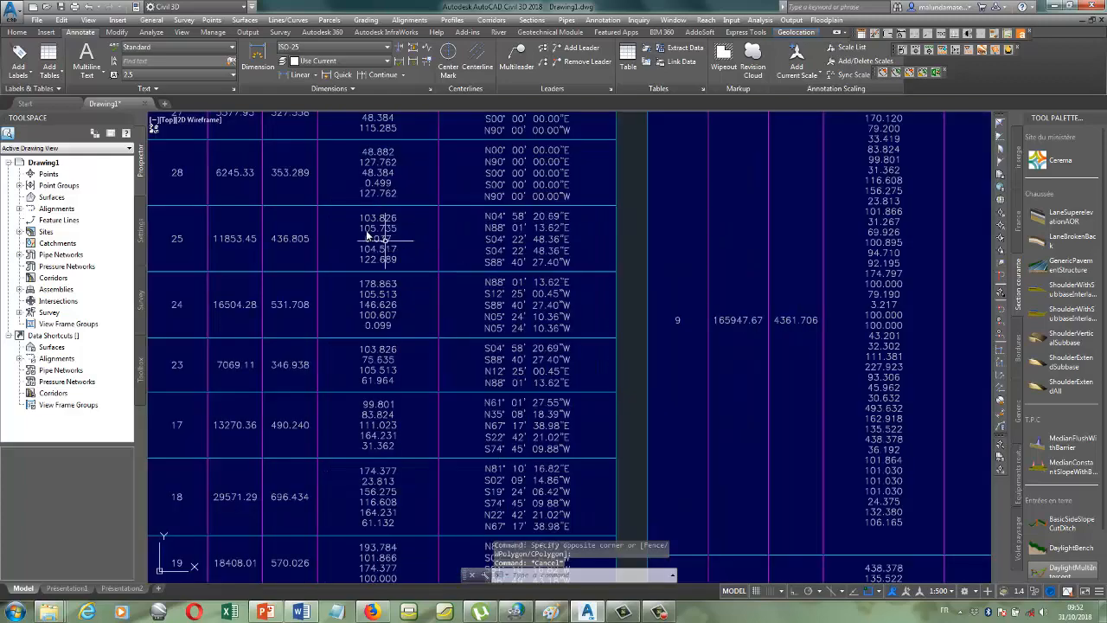
scroll(383, 288, "down", 1)
scroll(333, 205, "up", 5)
scroll(395, 247, "down", 8)
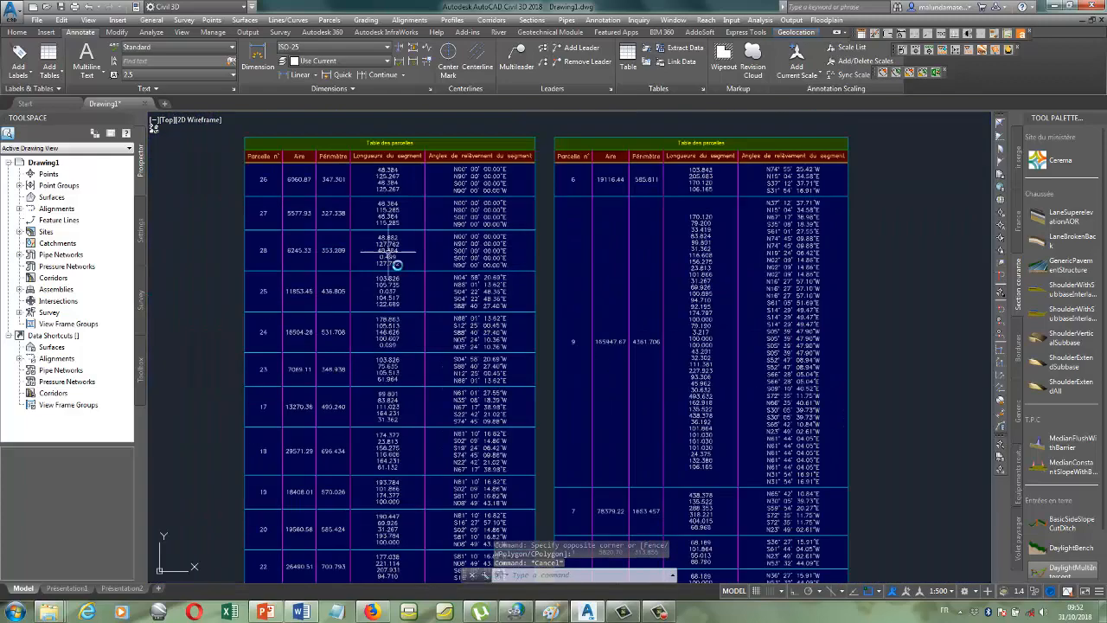
scroll(401, 365, "up", 6)
scroll(395, 424, "down", 2)
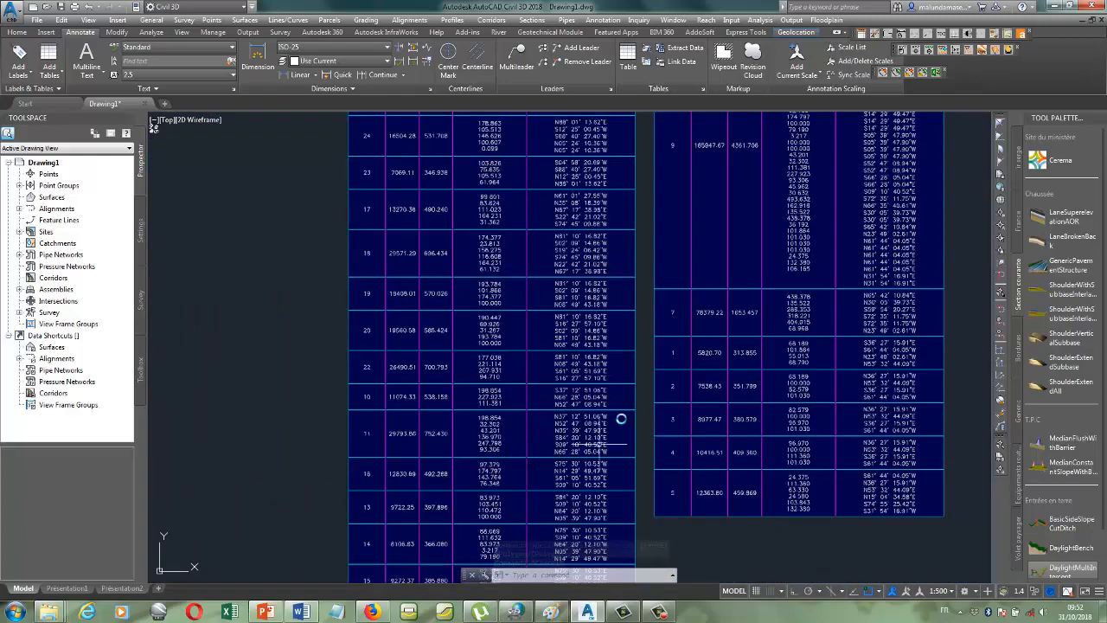
scroll(773, 319, "up", 3)
scroll(657, 431, "down", 5)
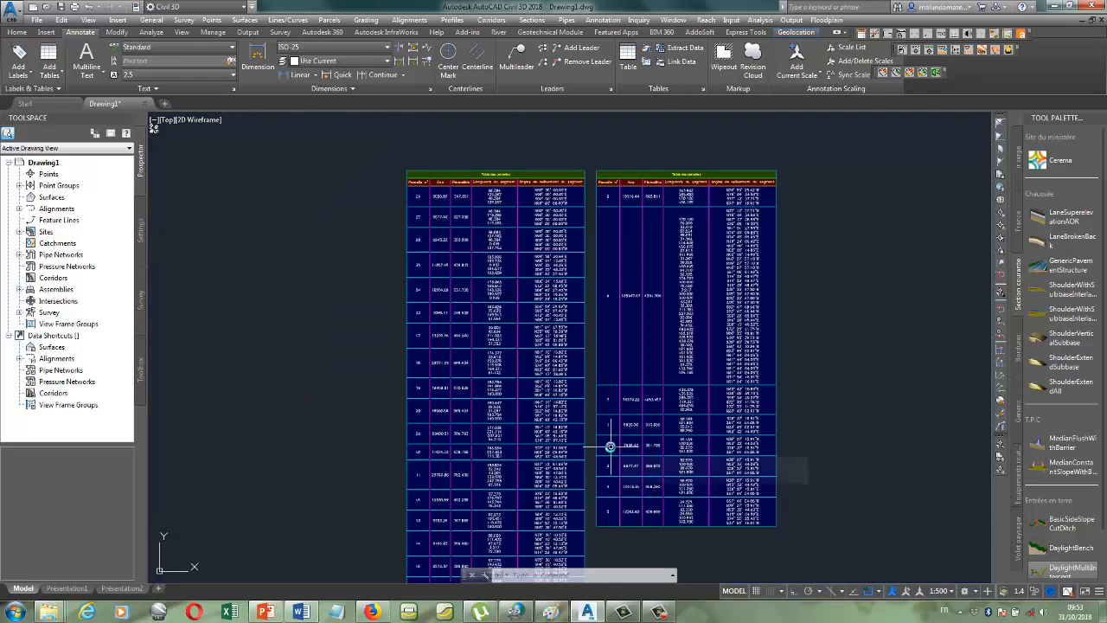
scroll(490, 173, "up", 6)
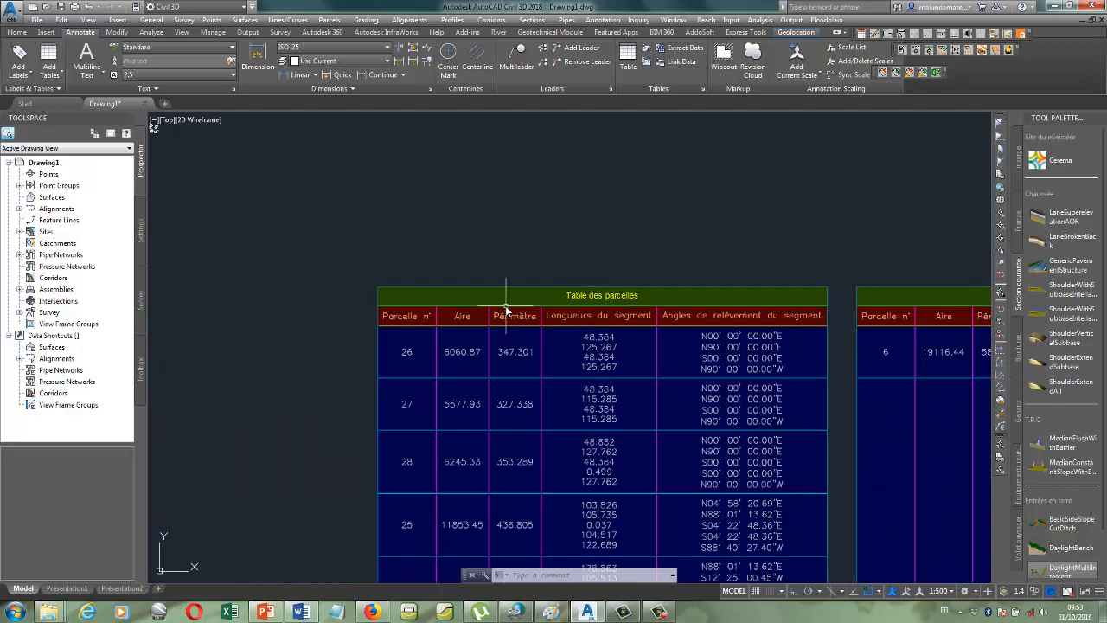
scroll(506, 309, "down", 5)
- Review the numbered parcels along the roads in the plan and compare them with the line and area tables
scroll(531, 291, "up", 5)
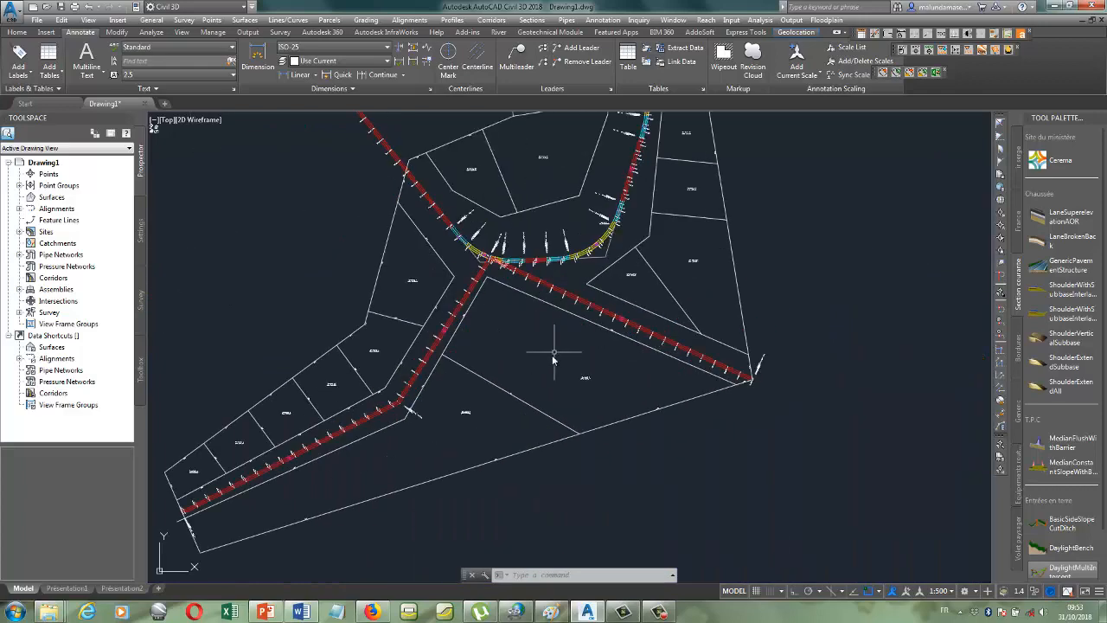
scroll(380, 444, "down", 5)
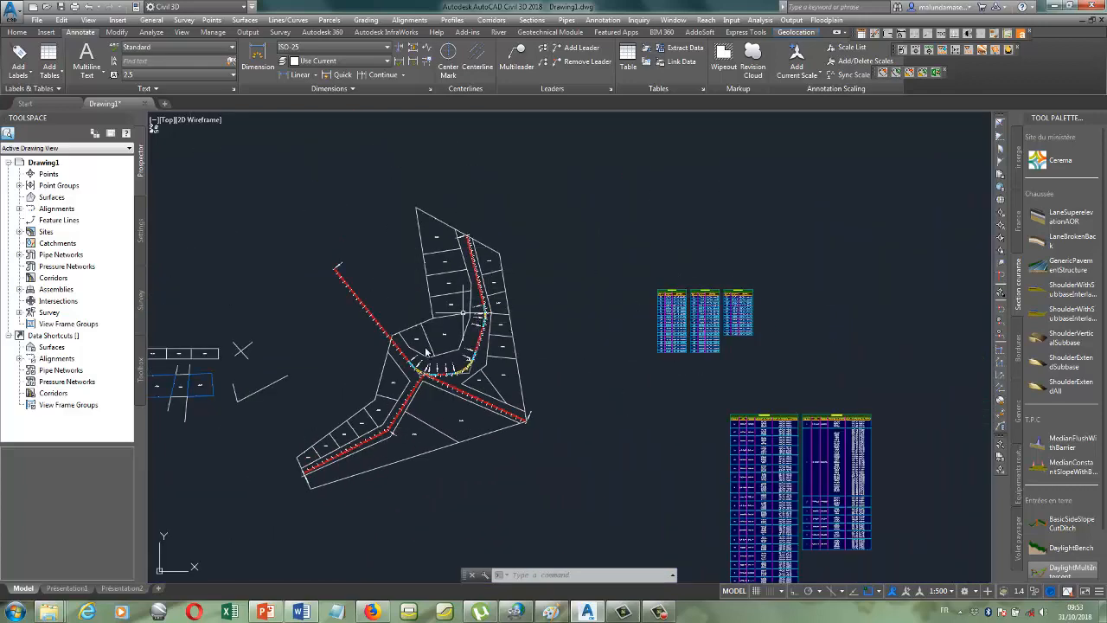
scroll(363, 338, "up", 4)
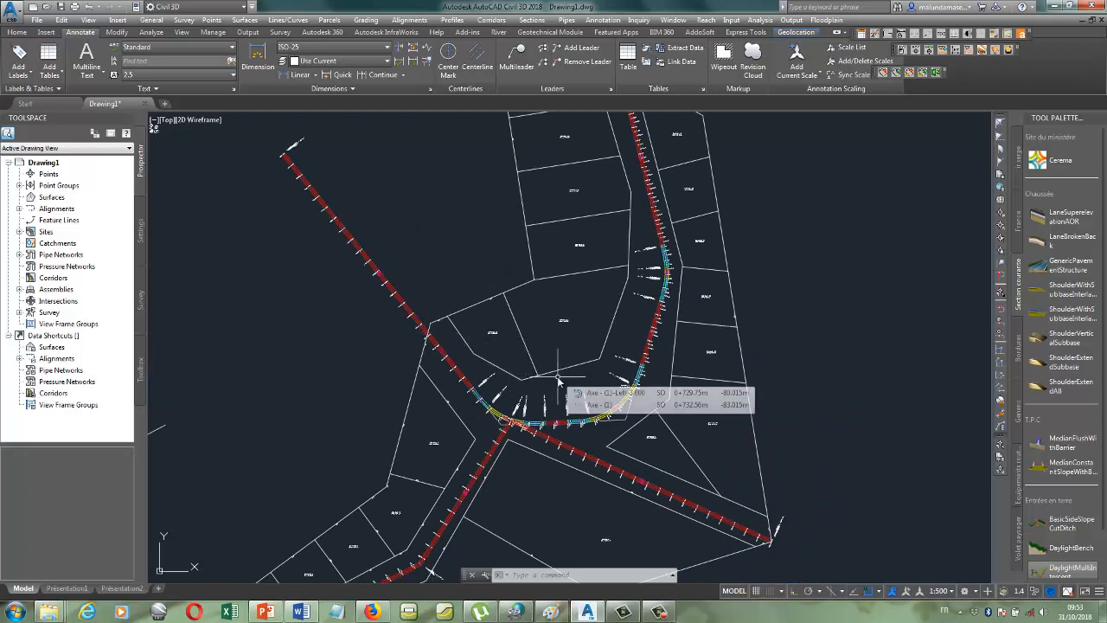
scroll(558, 381, "down", 2)
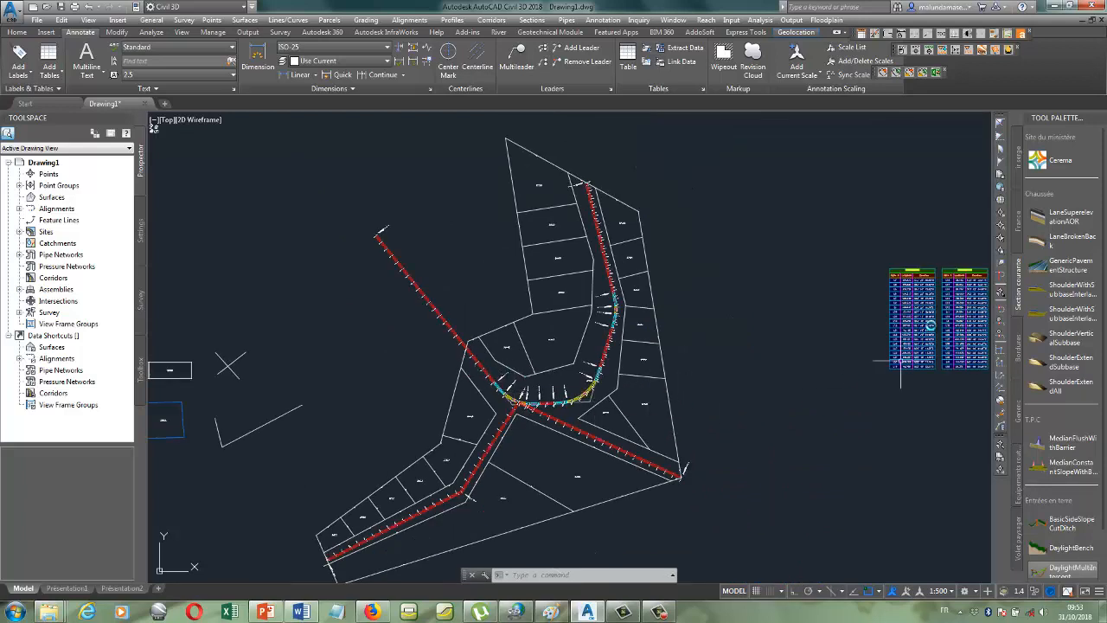
scroll(940, 309, "up", 4)
scroll(605, 363, "down", 6)
scroll(783, 518, "up", 8)
scroll(744, 493, "up", 2)
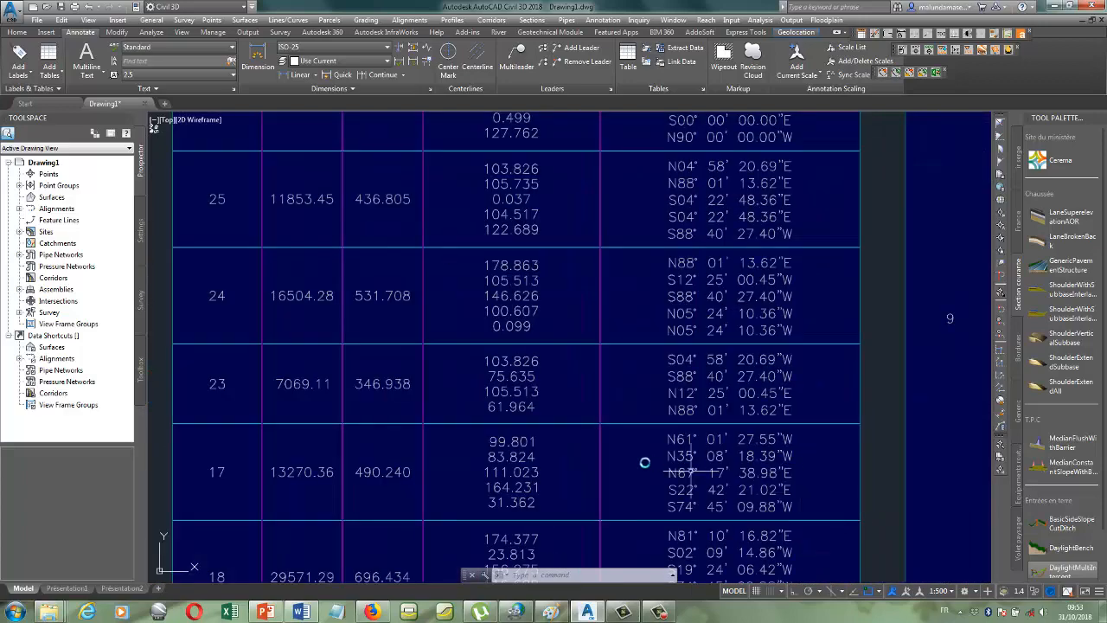
scroll(671, 445, "down", 5)
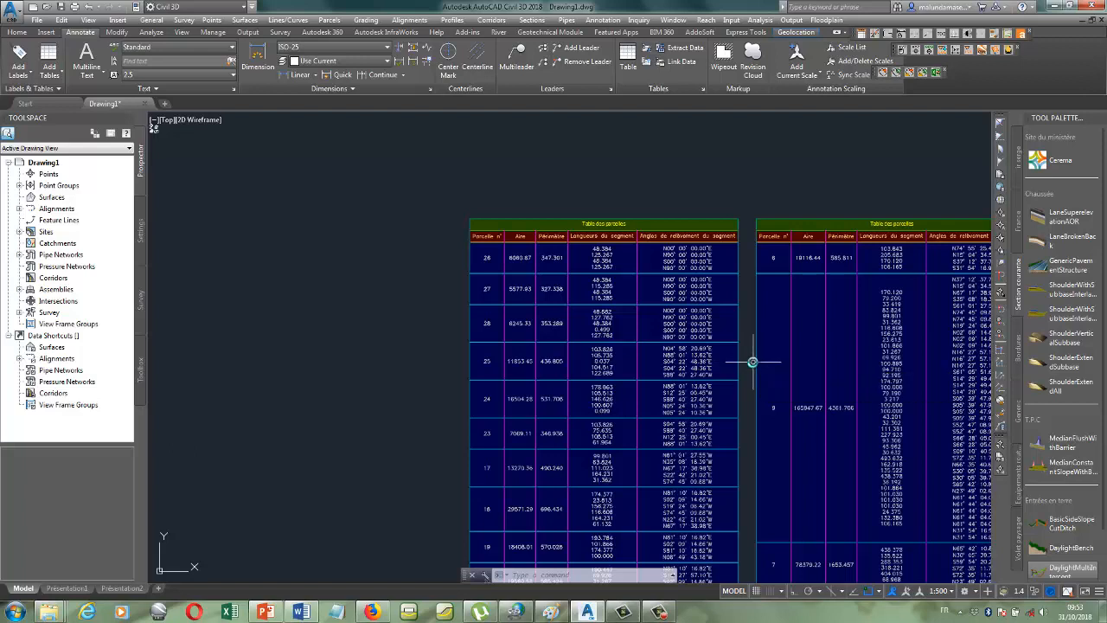
mouse_move(654, 614)
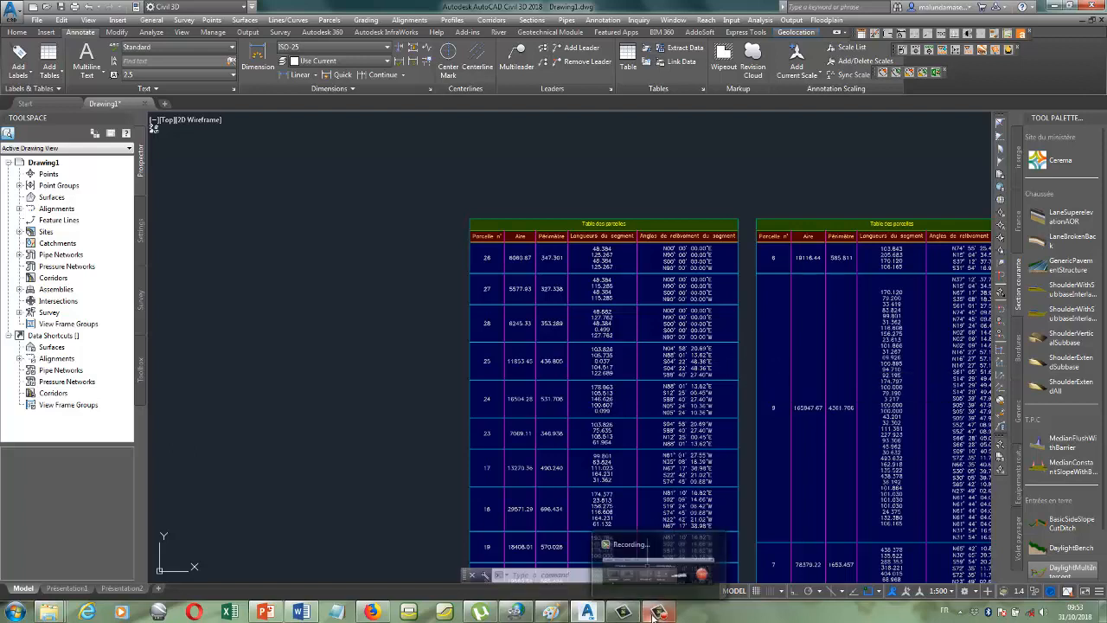
left_click(655, 614)
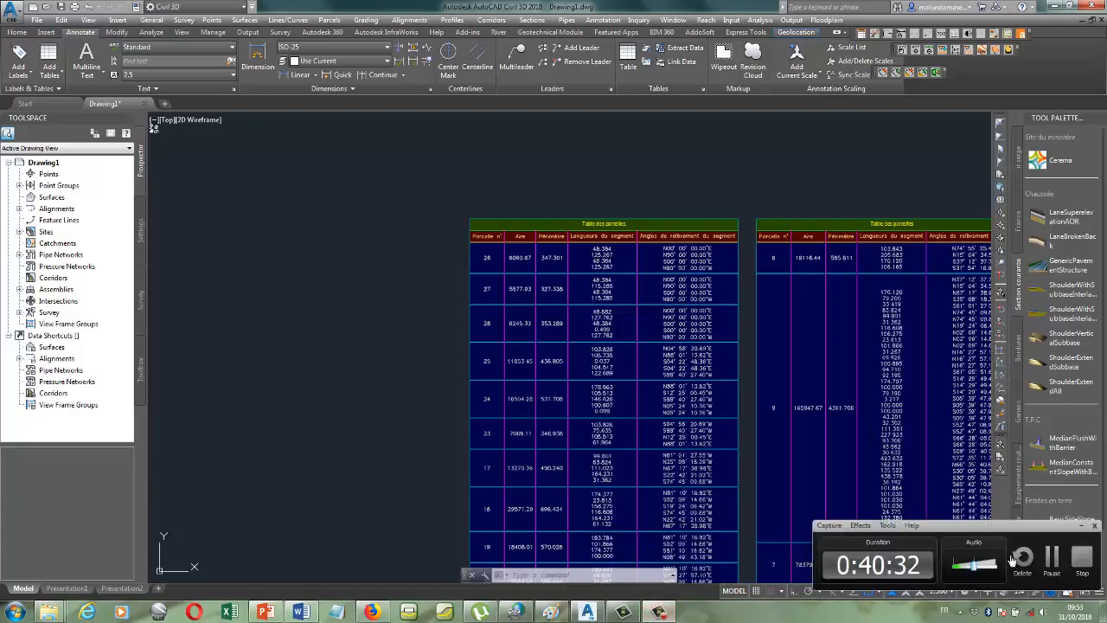